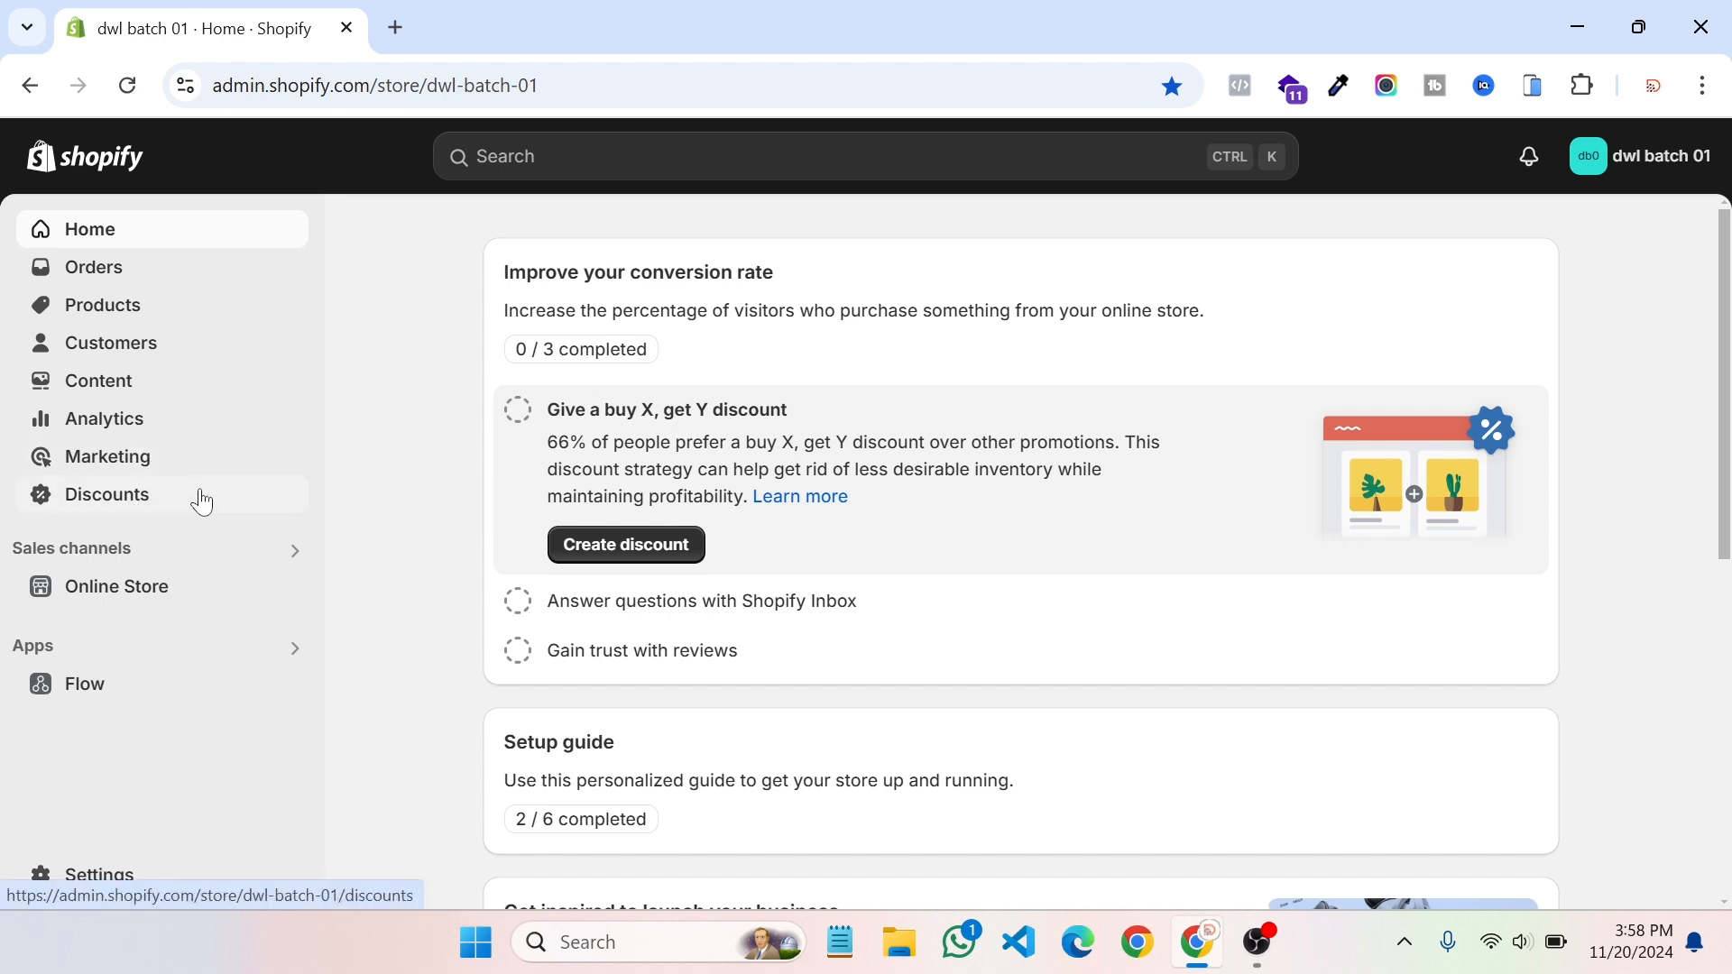
# Step: Start adding a new discount of the type Amount off products
pyautogui.click(104, 505)
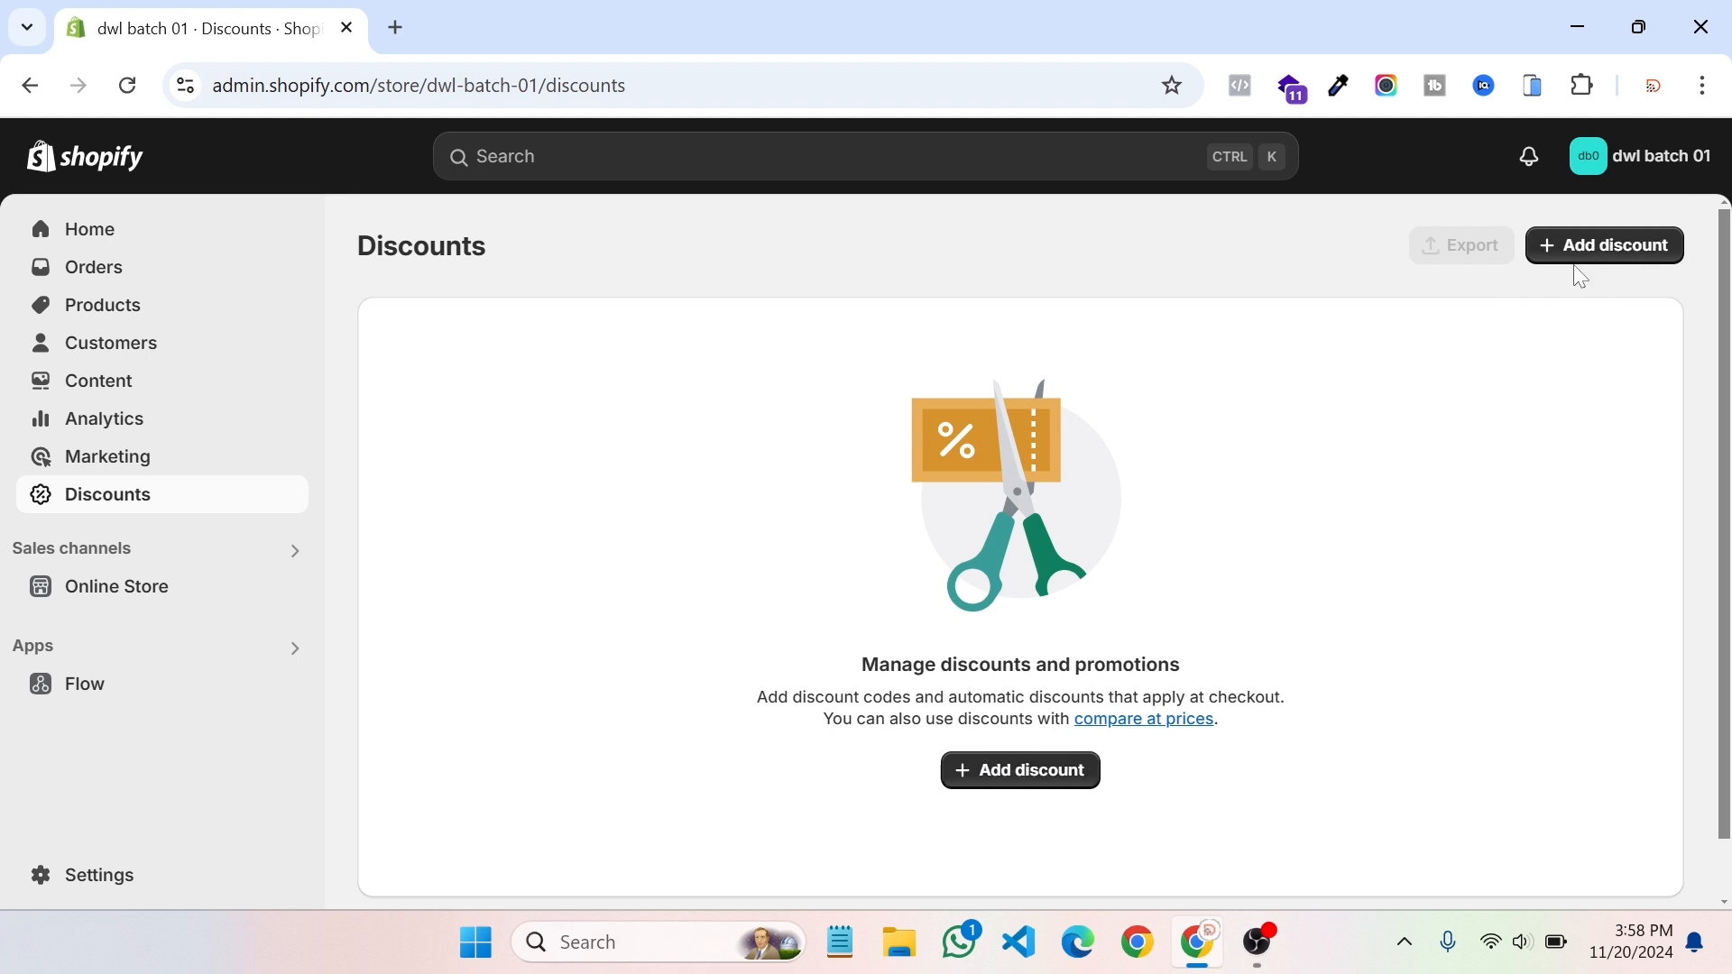
pyautogui.click(1036, 785)
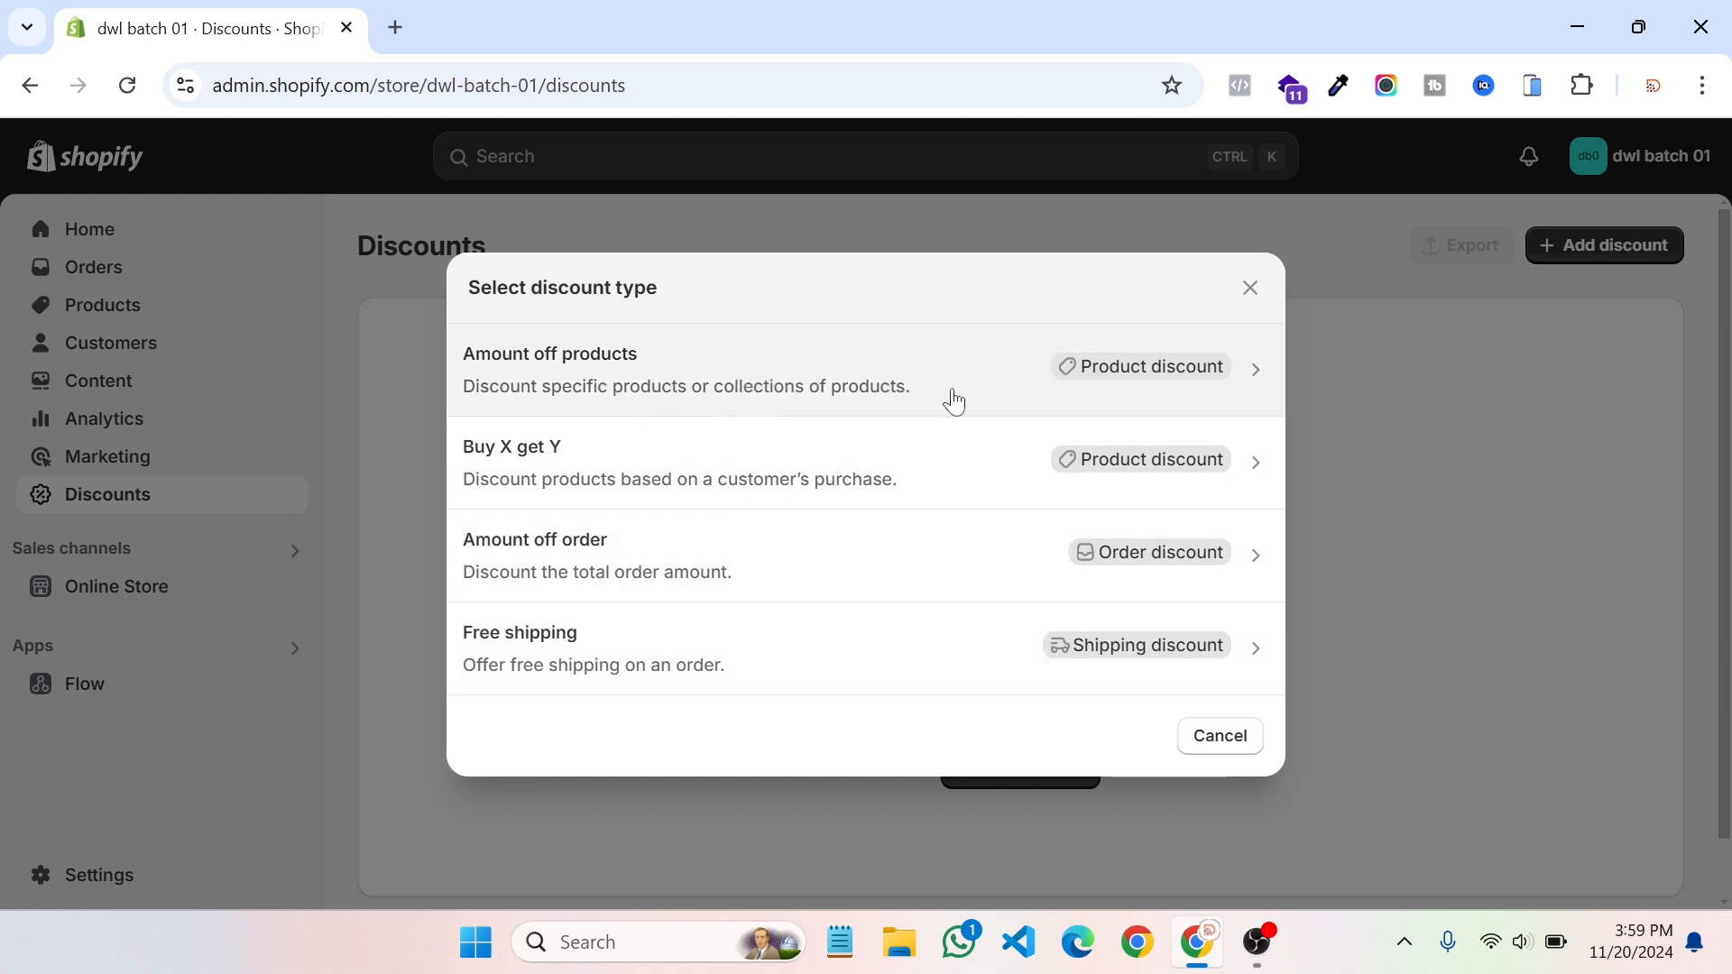
pyautogui.click(641, 375)
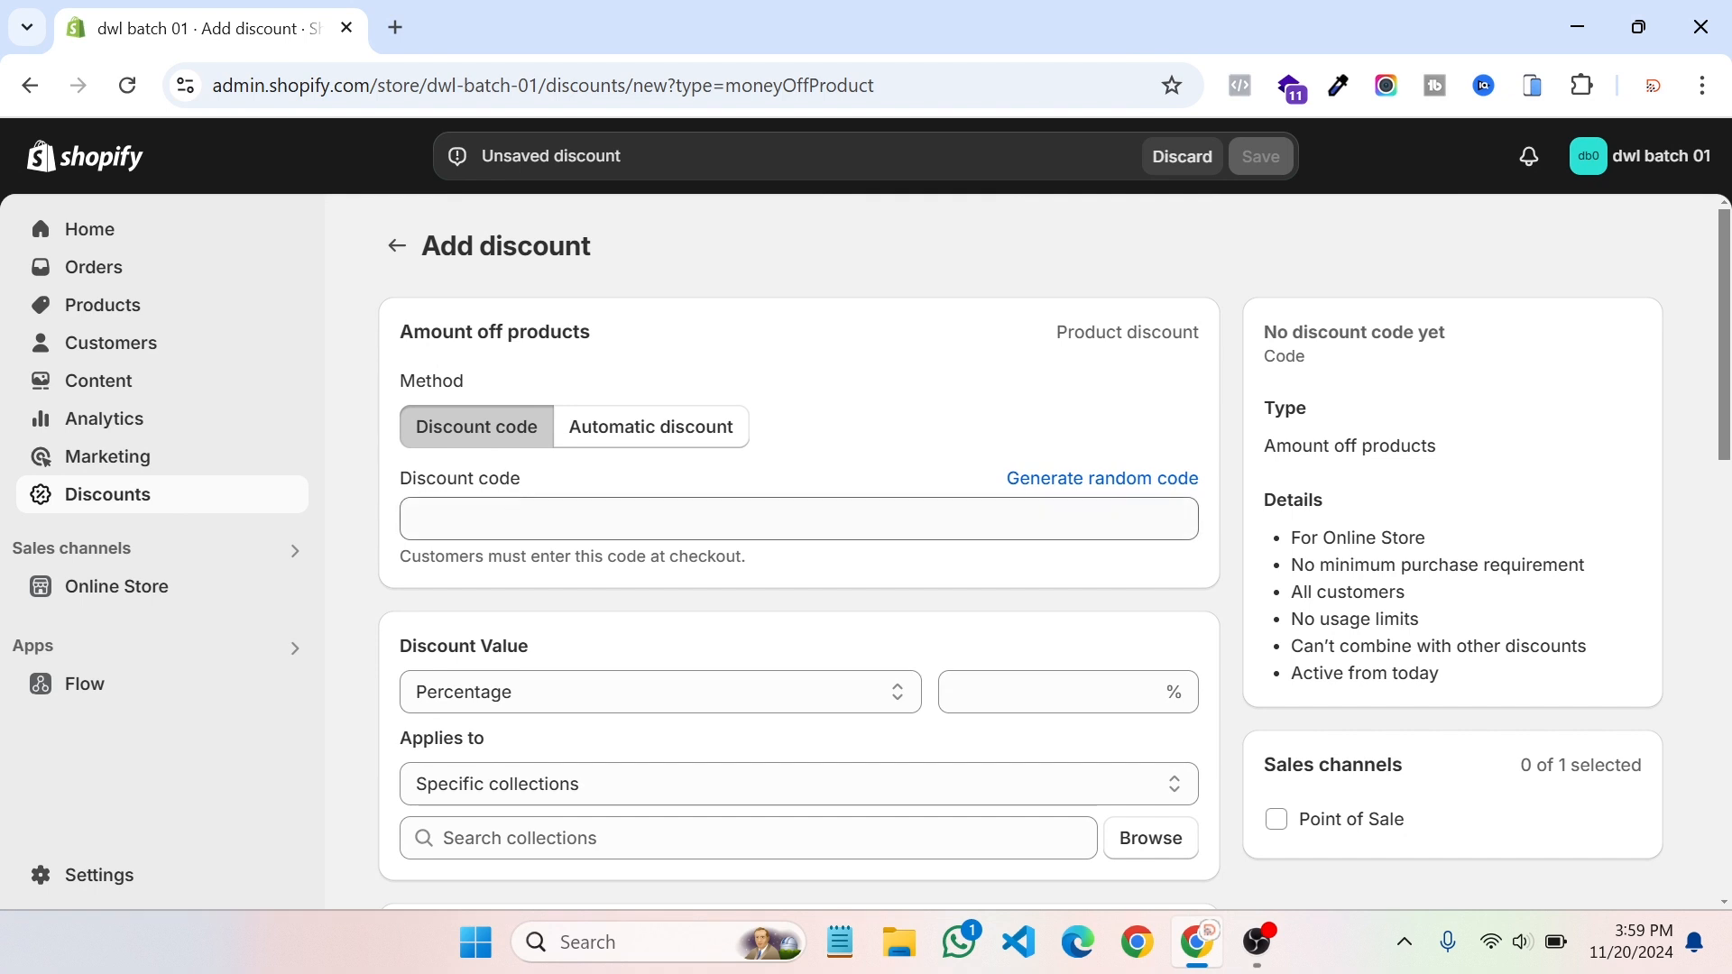
pyautogui.click(639, 432)
pyautogui.press('Tab')
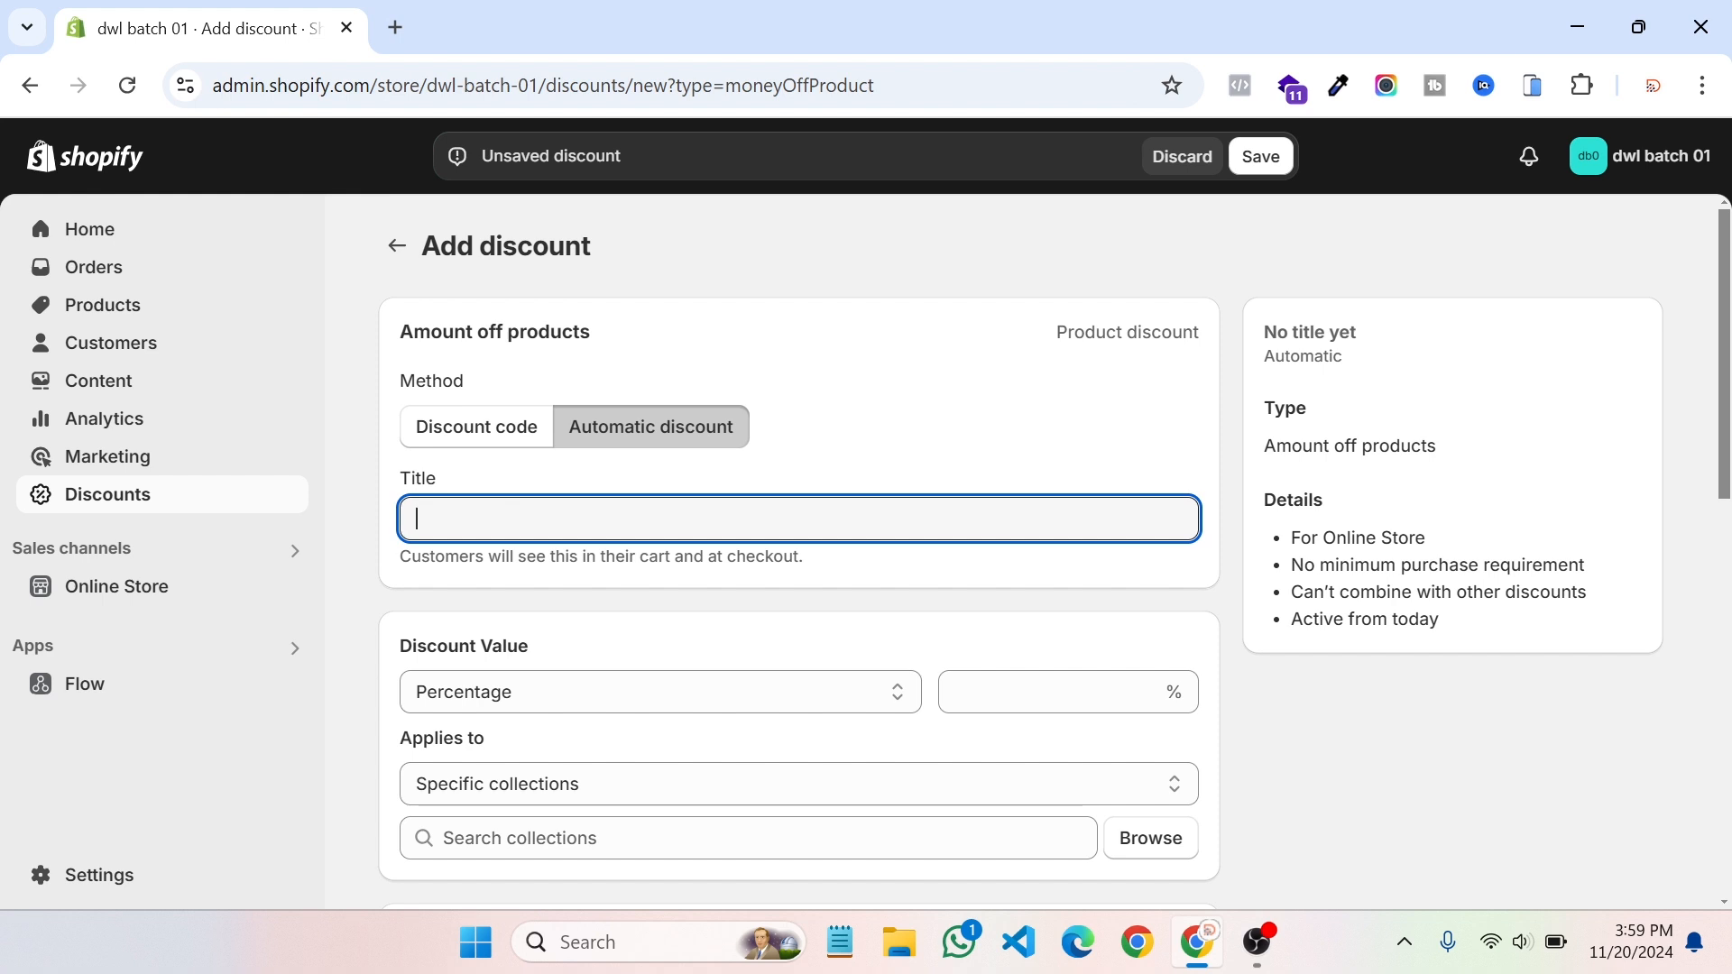
pyautogui.click(500, 447)
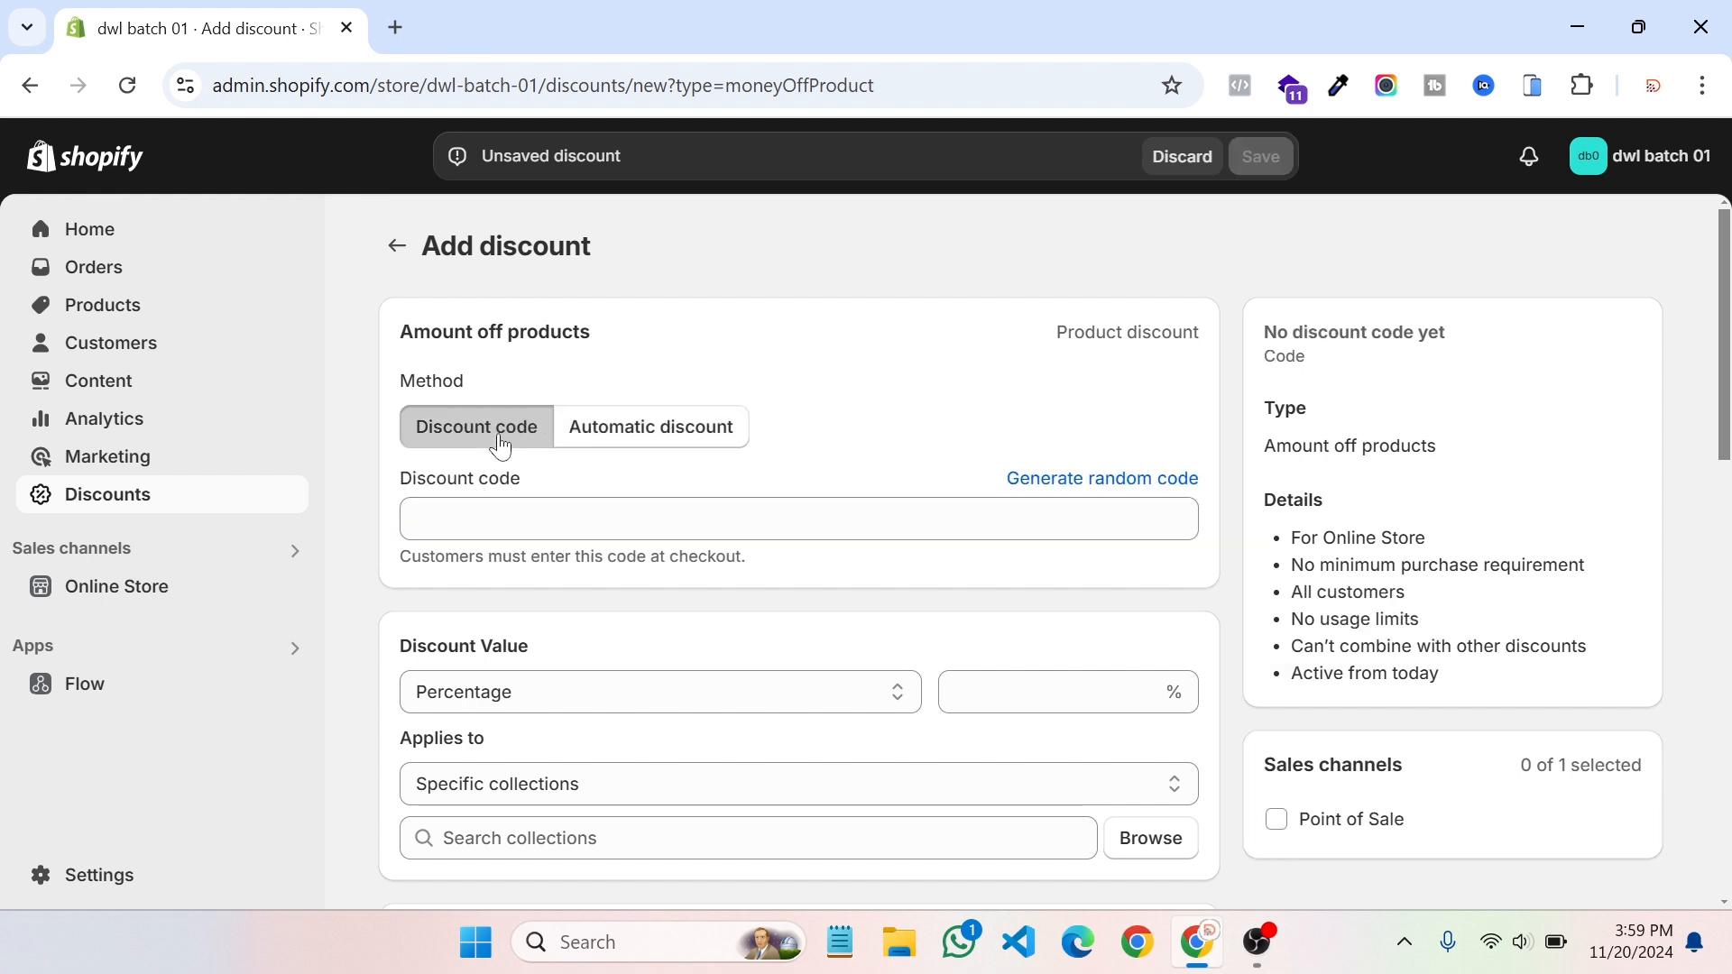
# Step: Enter "Winter 2024" as the discount code customers must use at checkout
pyautogui.click(503, 507)
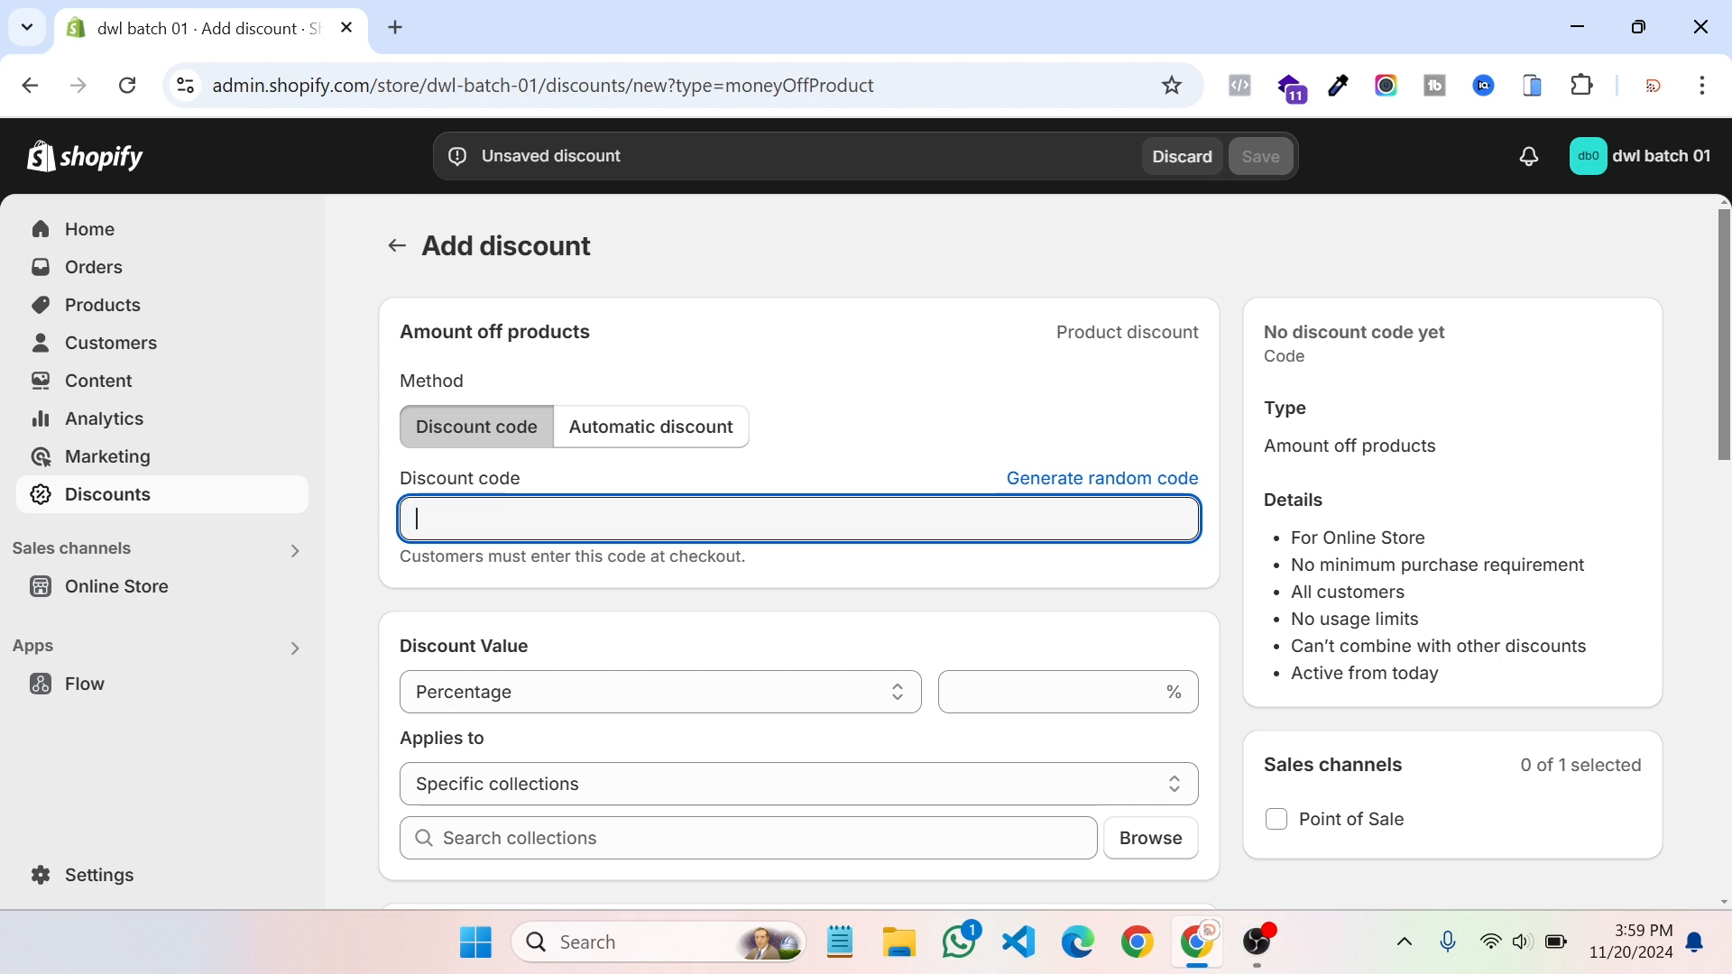
pyautogui.write('W')
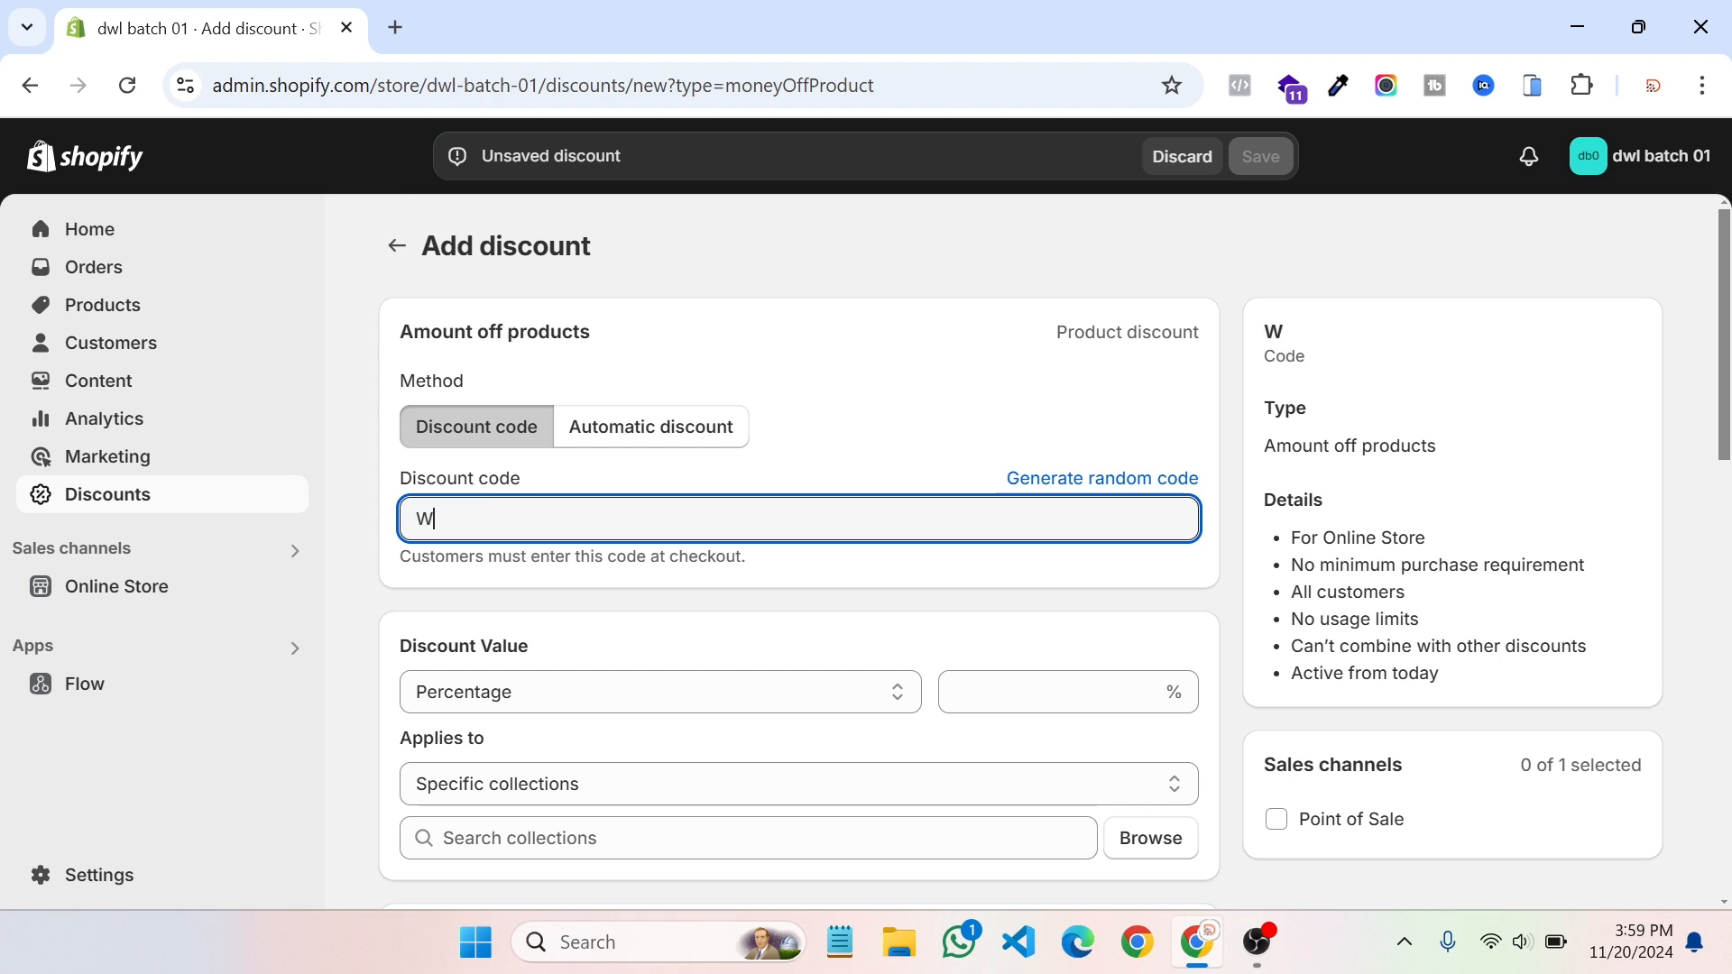
pyautogui.write('intwe')
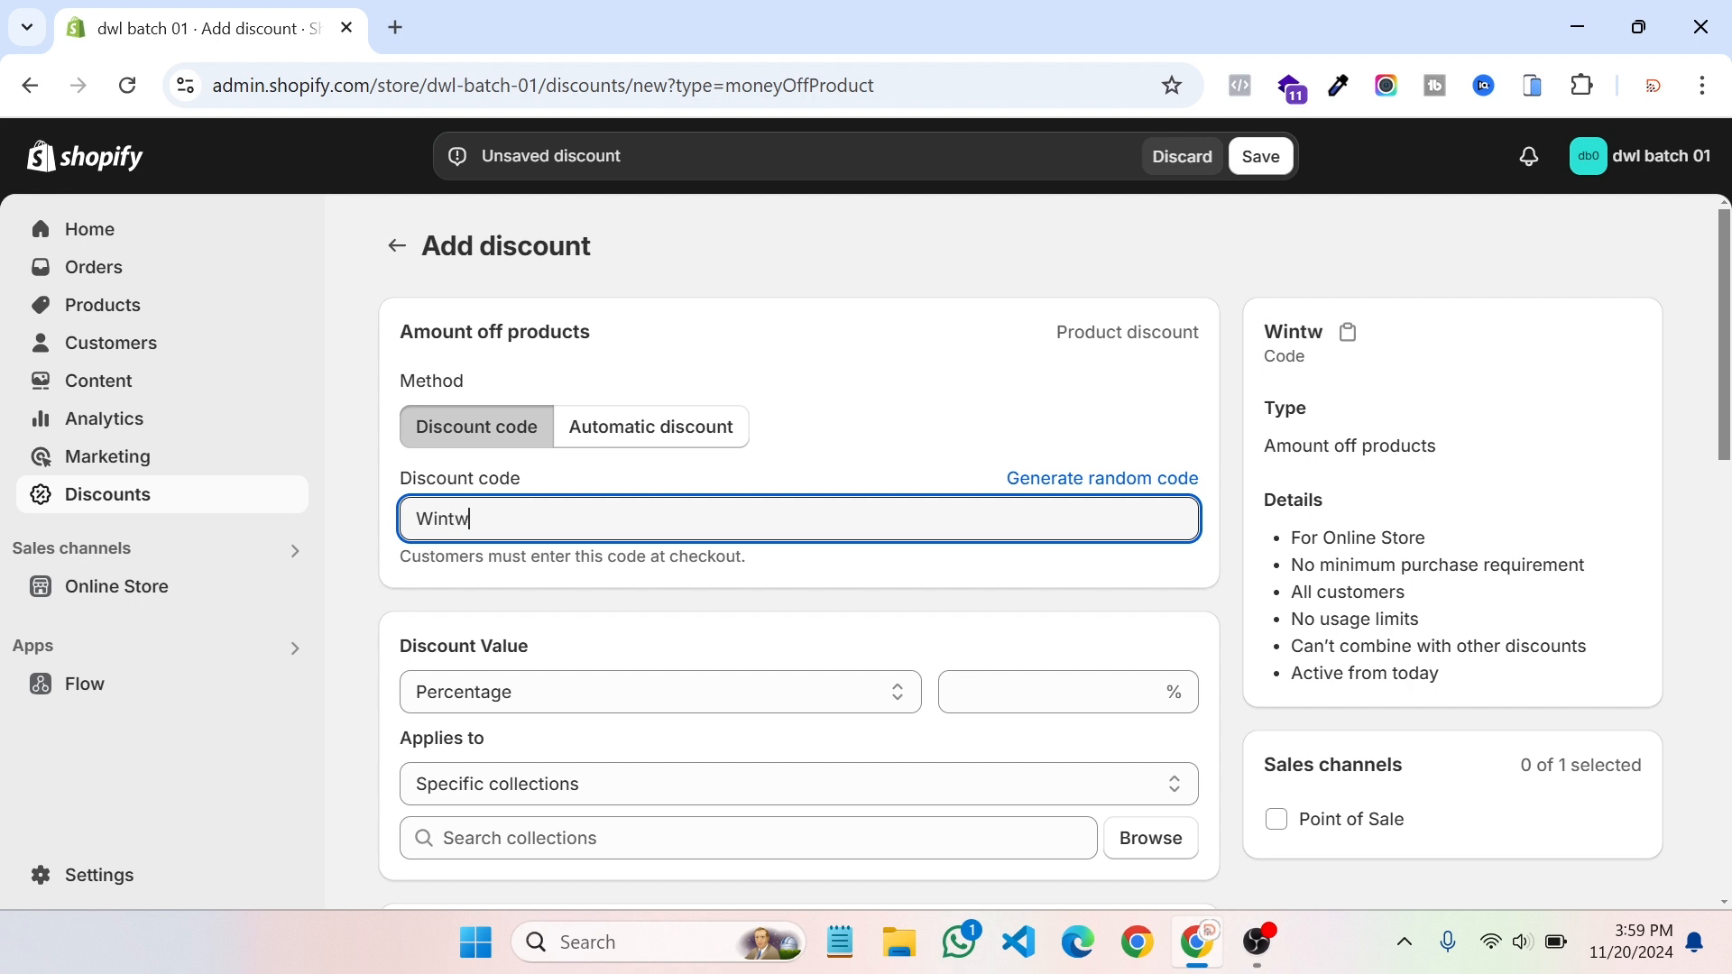
pyautogui.press('BackSpace')
pyautogui.press('BackSpace')
pyautogui.write('er 2024')
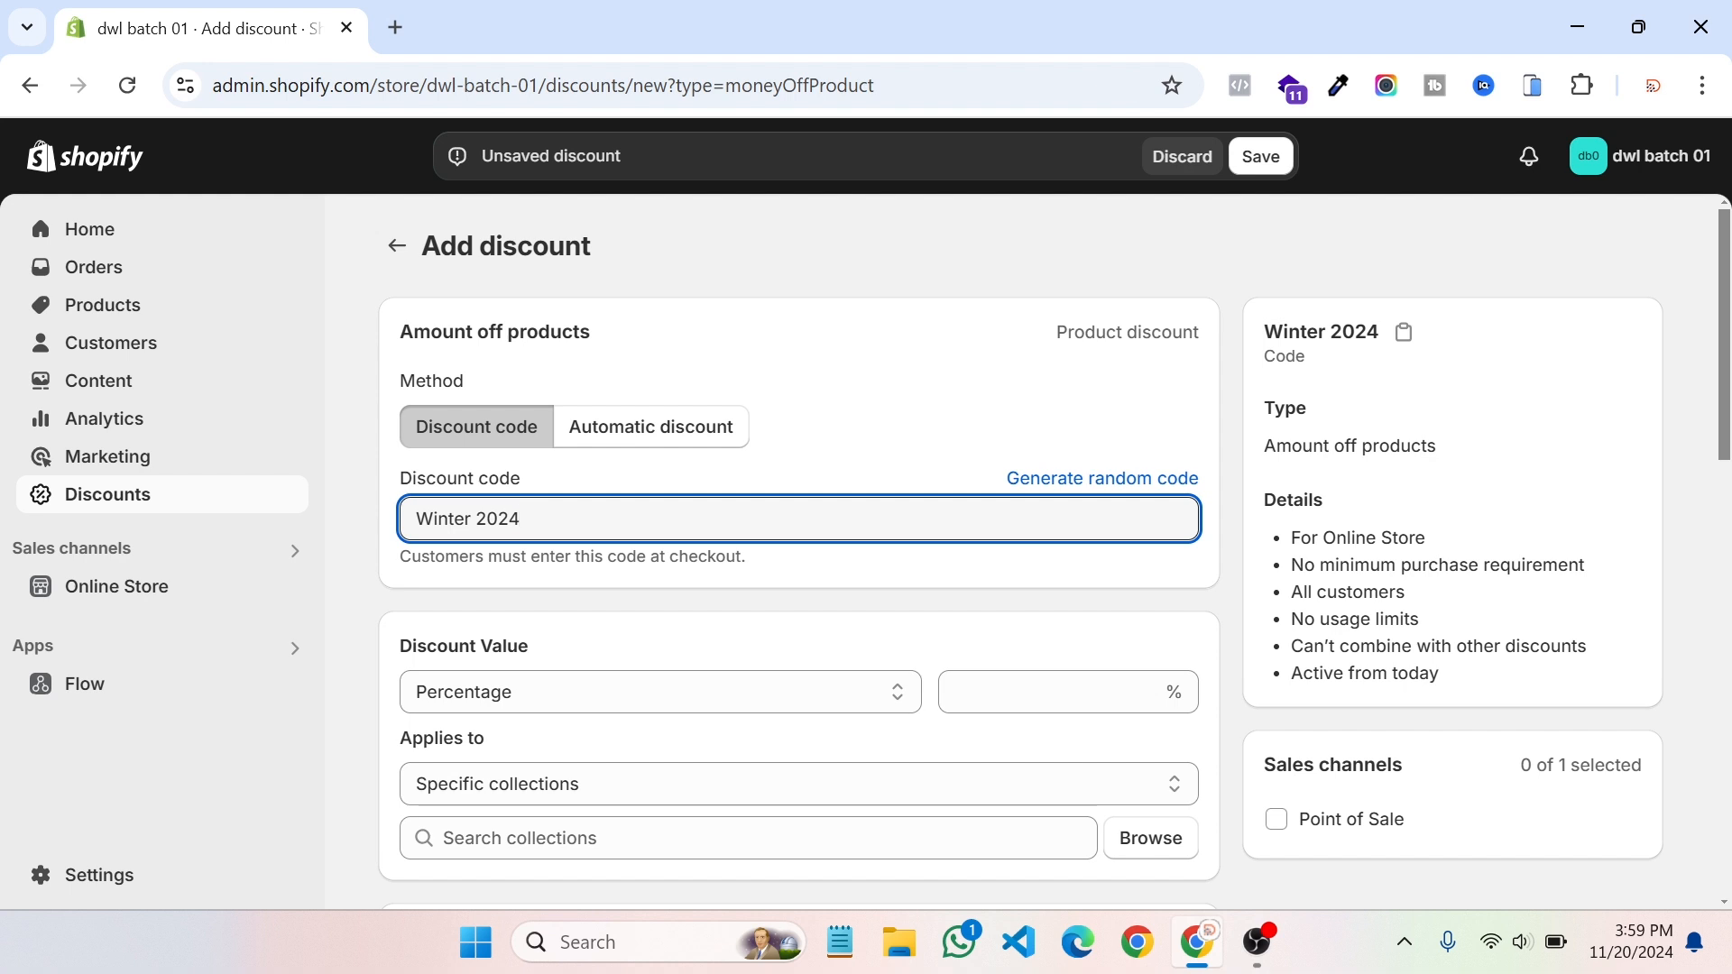
# Step: Set the discount value to a percentage of 10%
pyautogui.scroll(-2, 700, 537)
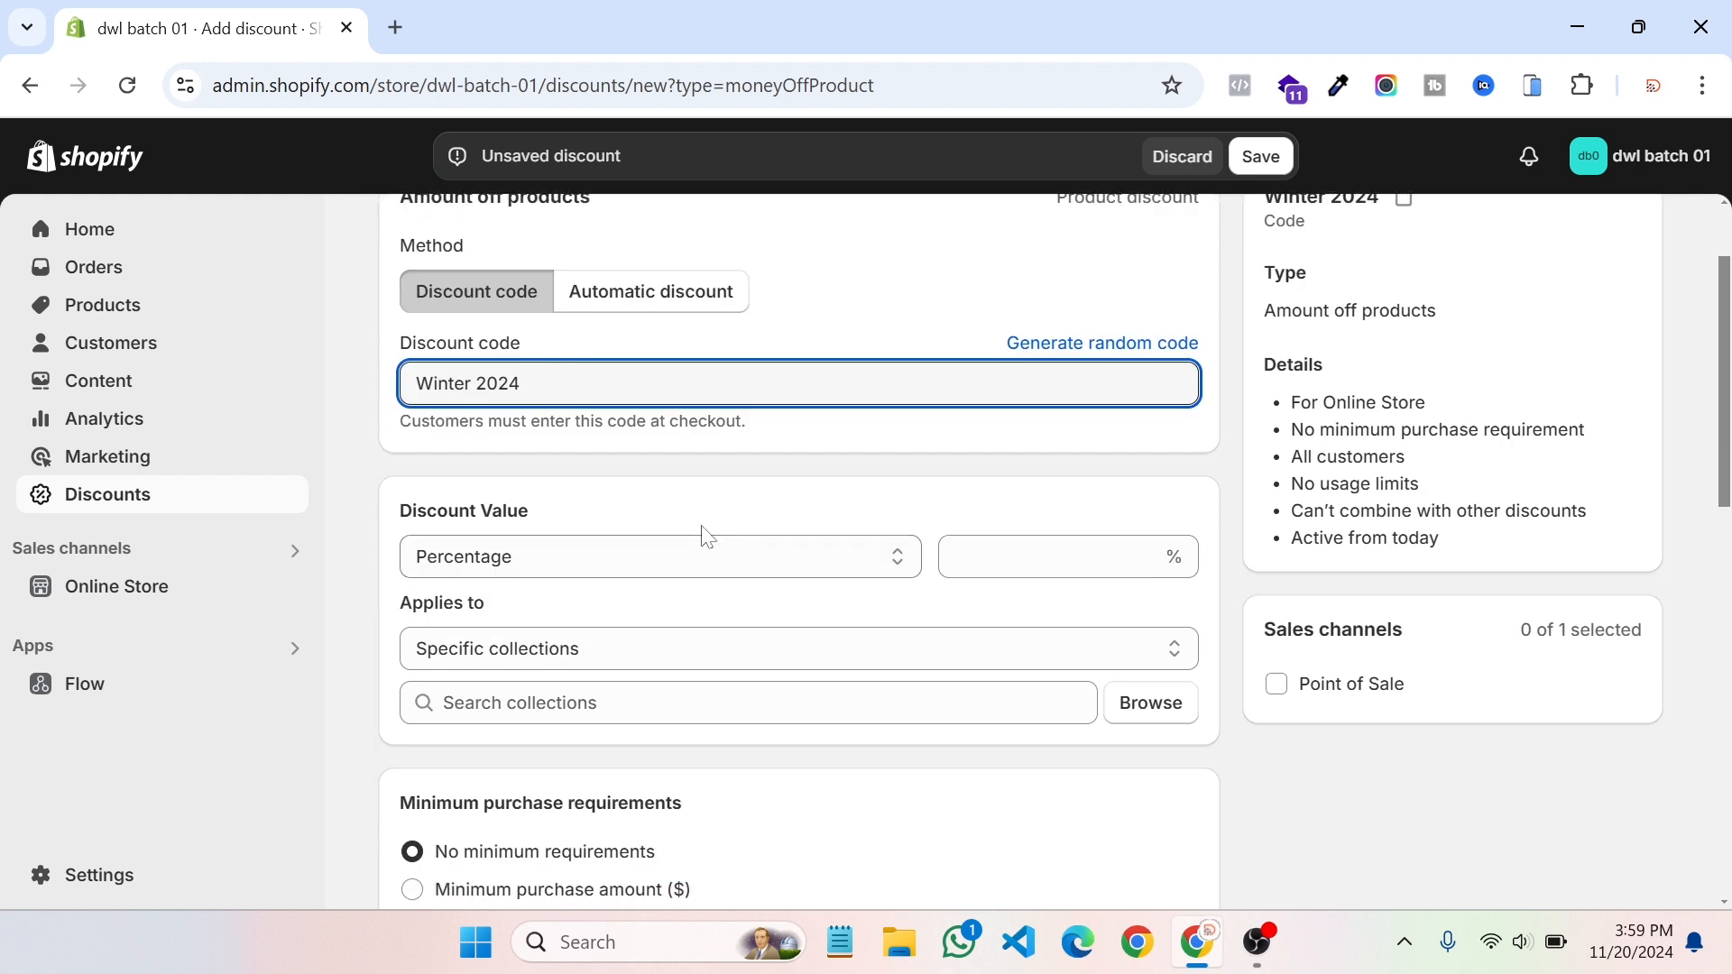
pyautogui.click(606, 557)
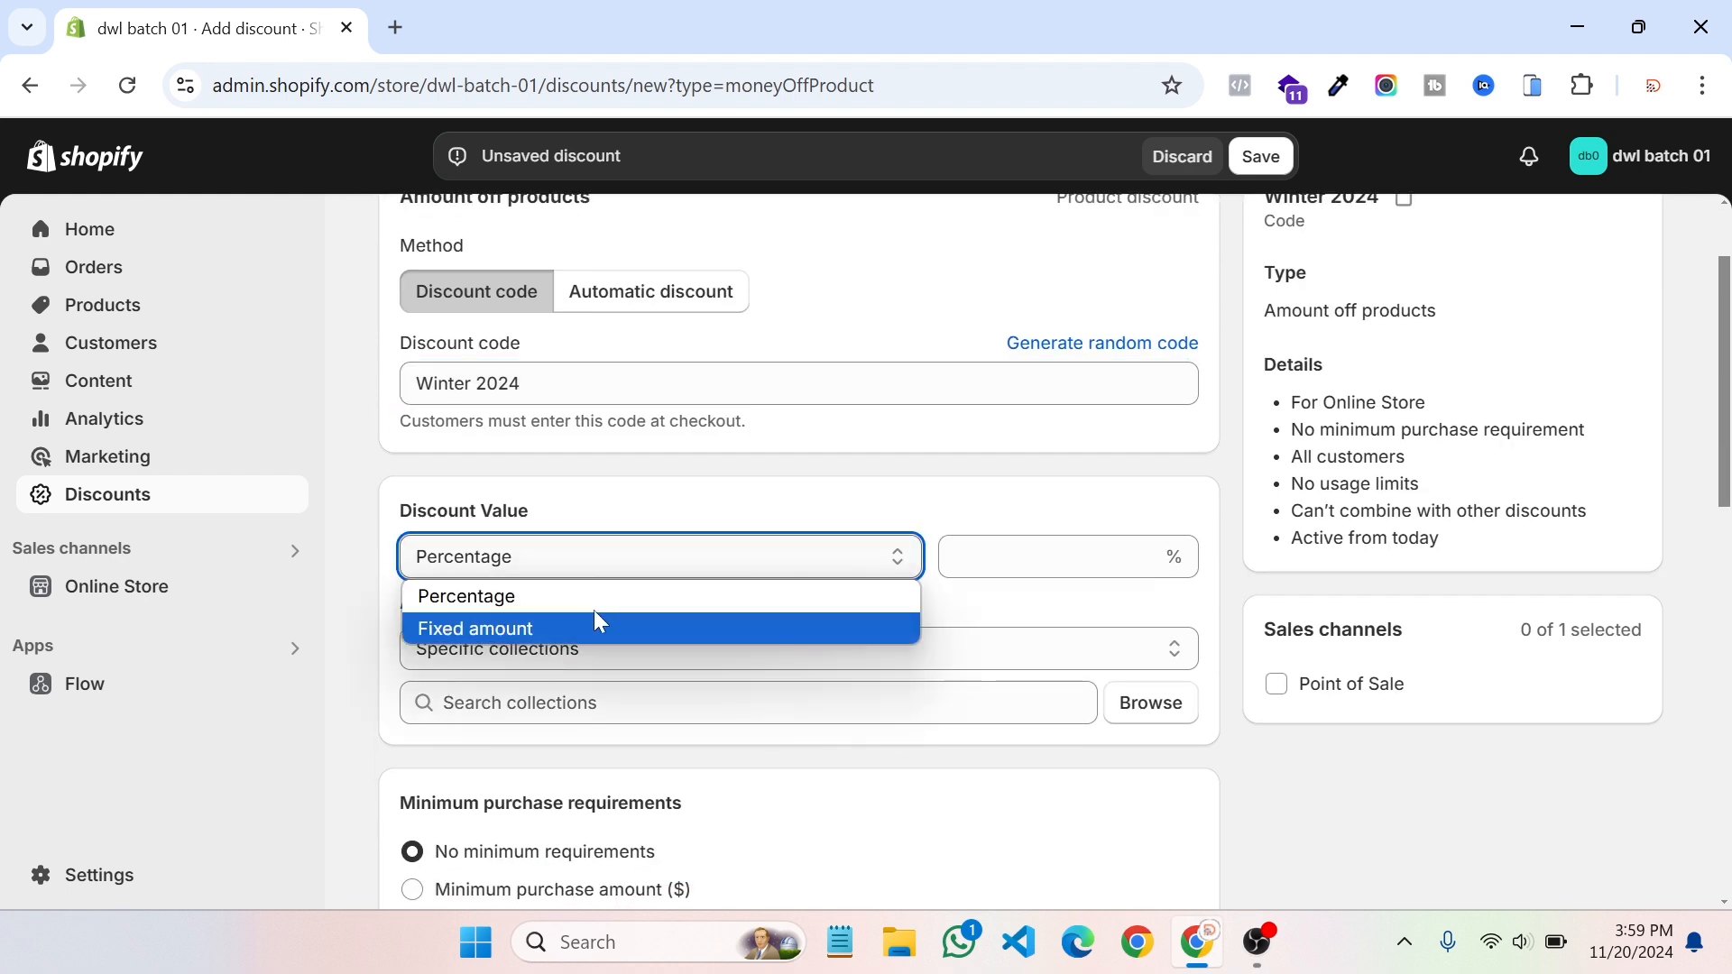
pyautogui.click(596, 598)
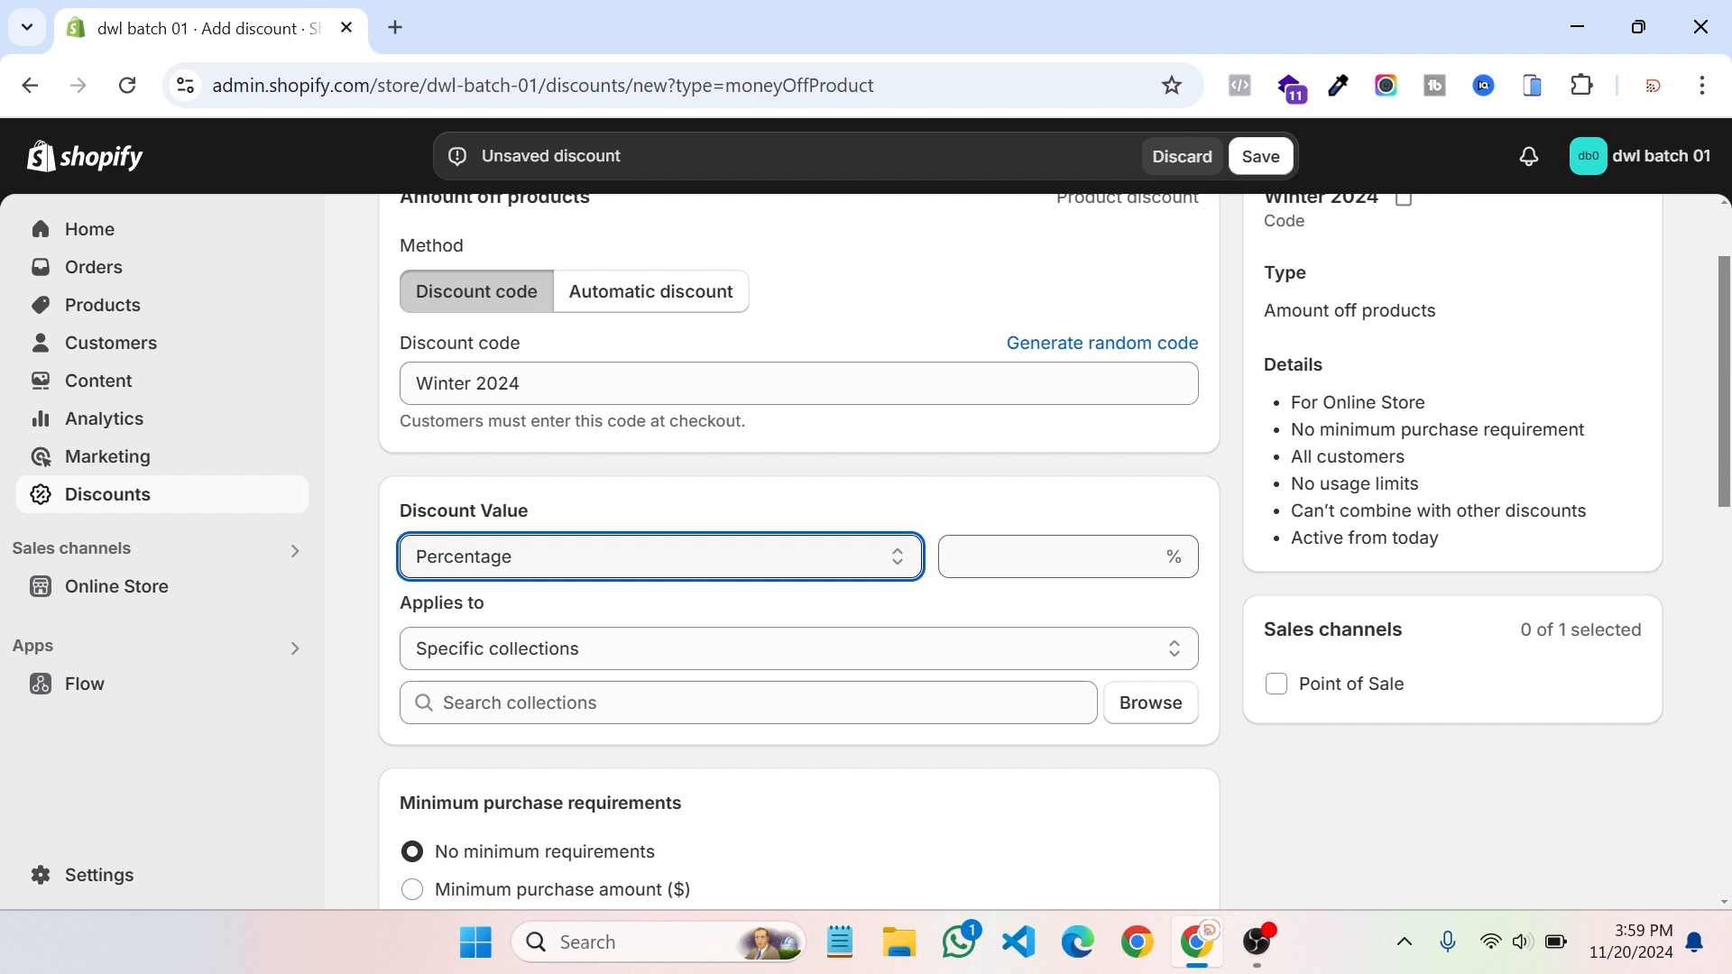
pyautogui.click(1047, 557)
pyautogui.write('10')
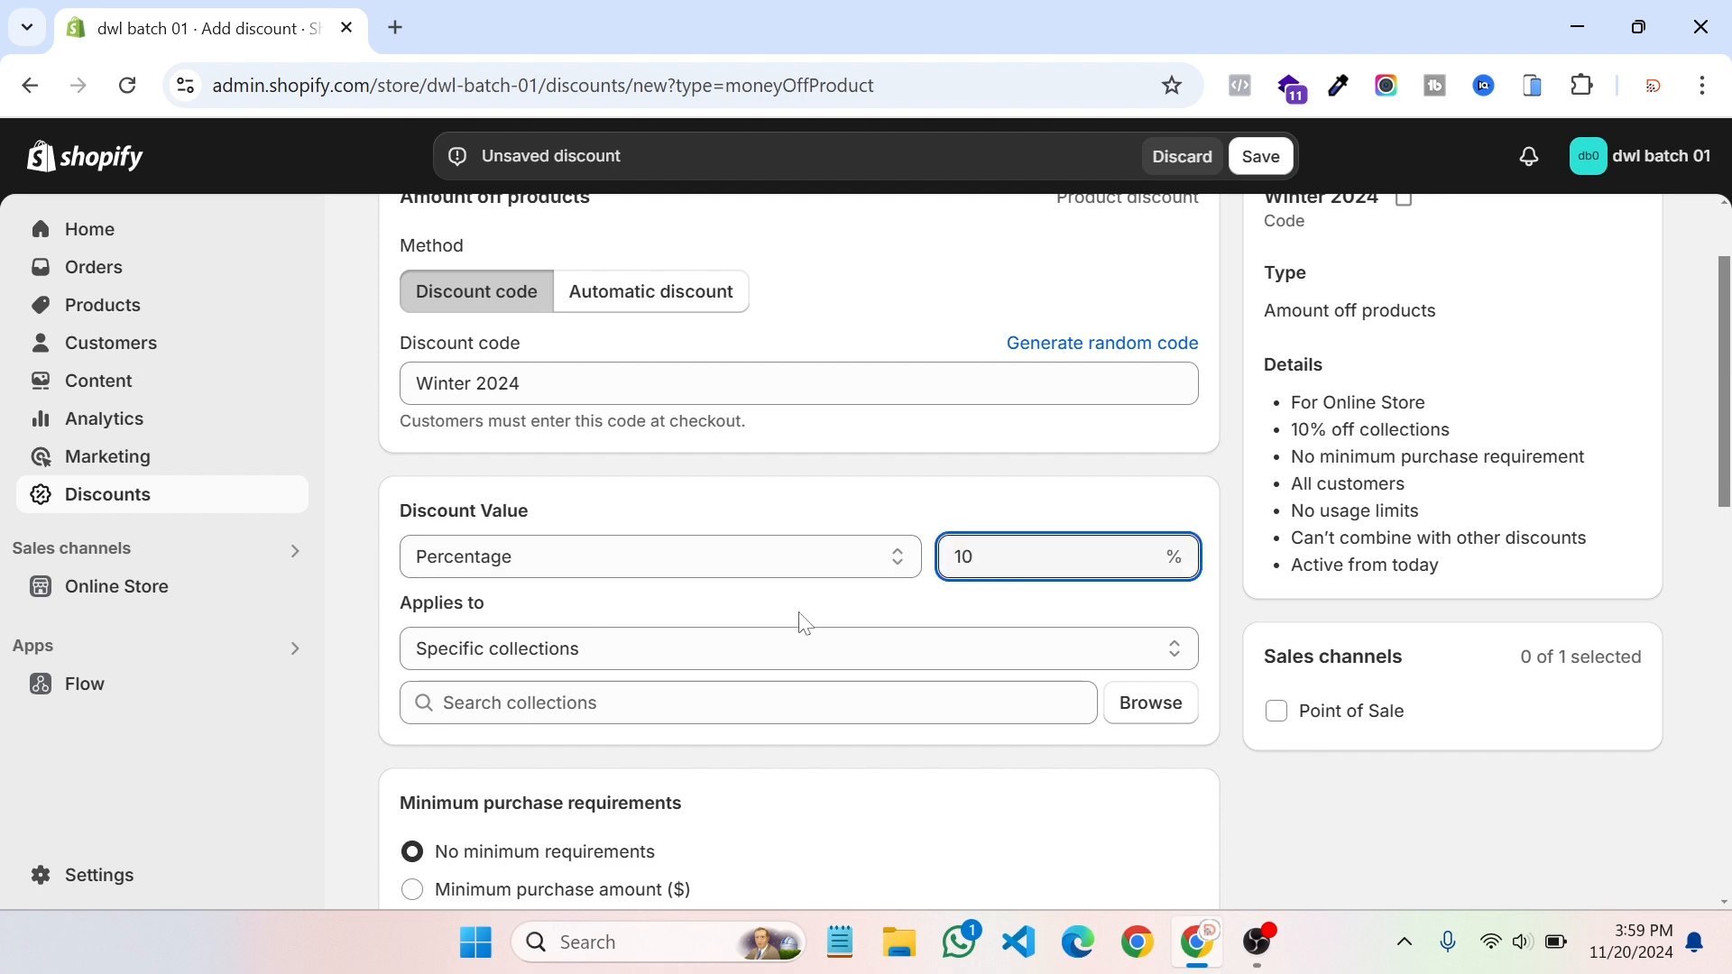
# Step: Make the discount apply to specific products instead of specific collections
pyautogui.scroll(-3, 804, 622)
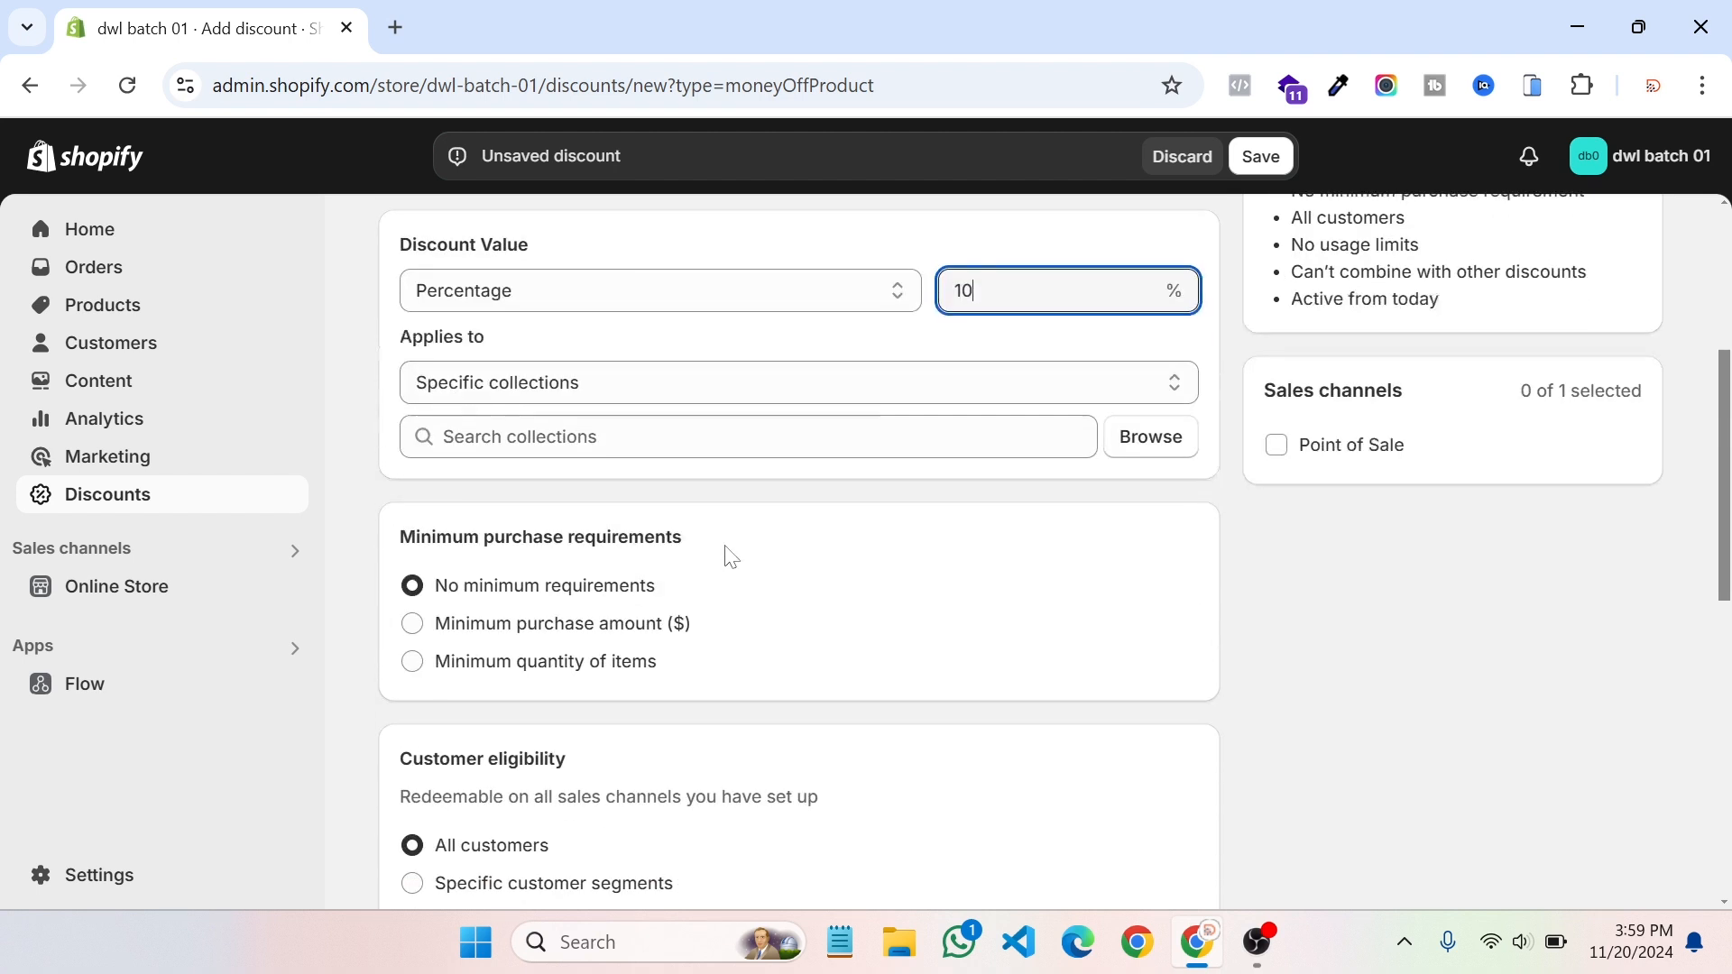
pyautogui.click(599, 379)
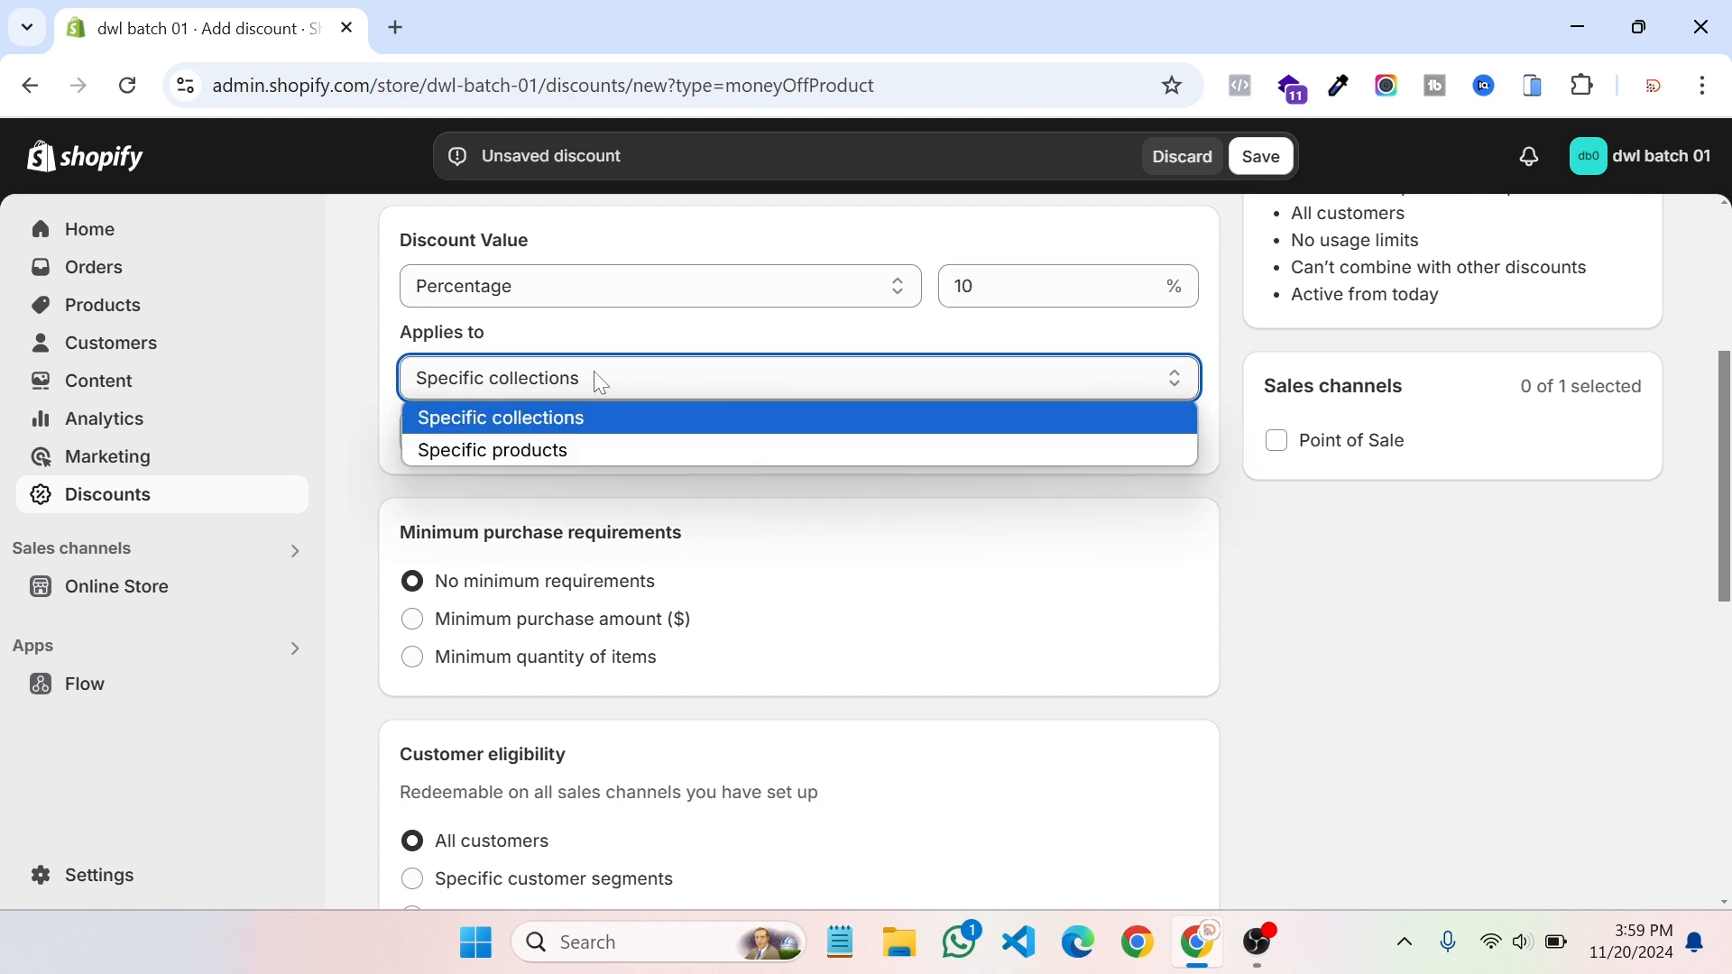
pyautogui.click(585, 448)
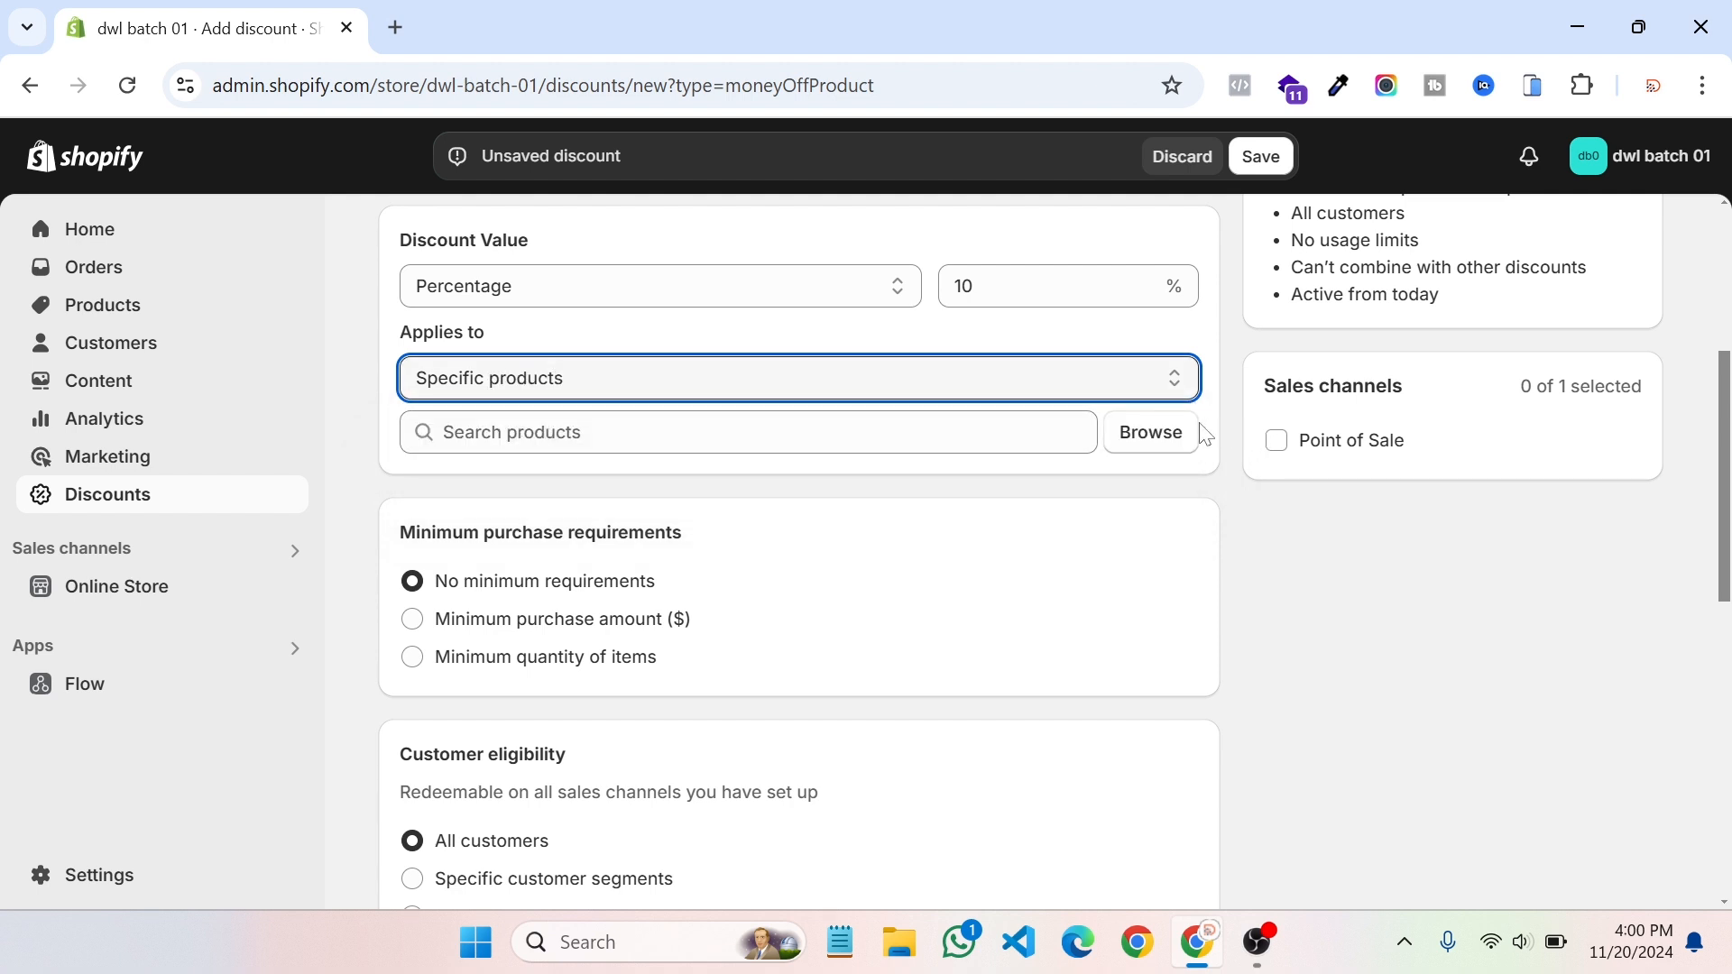
# Step: Add "Beach shirt printed shirt men" with all its variants to the discounted products
pyautogui.click(1135, 448)
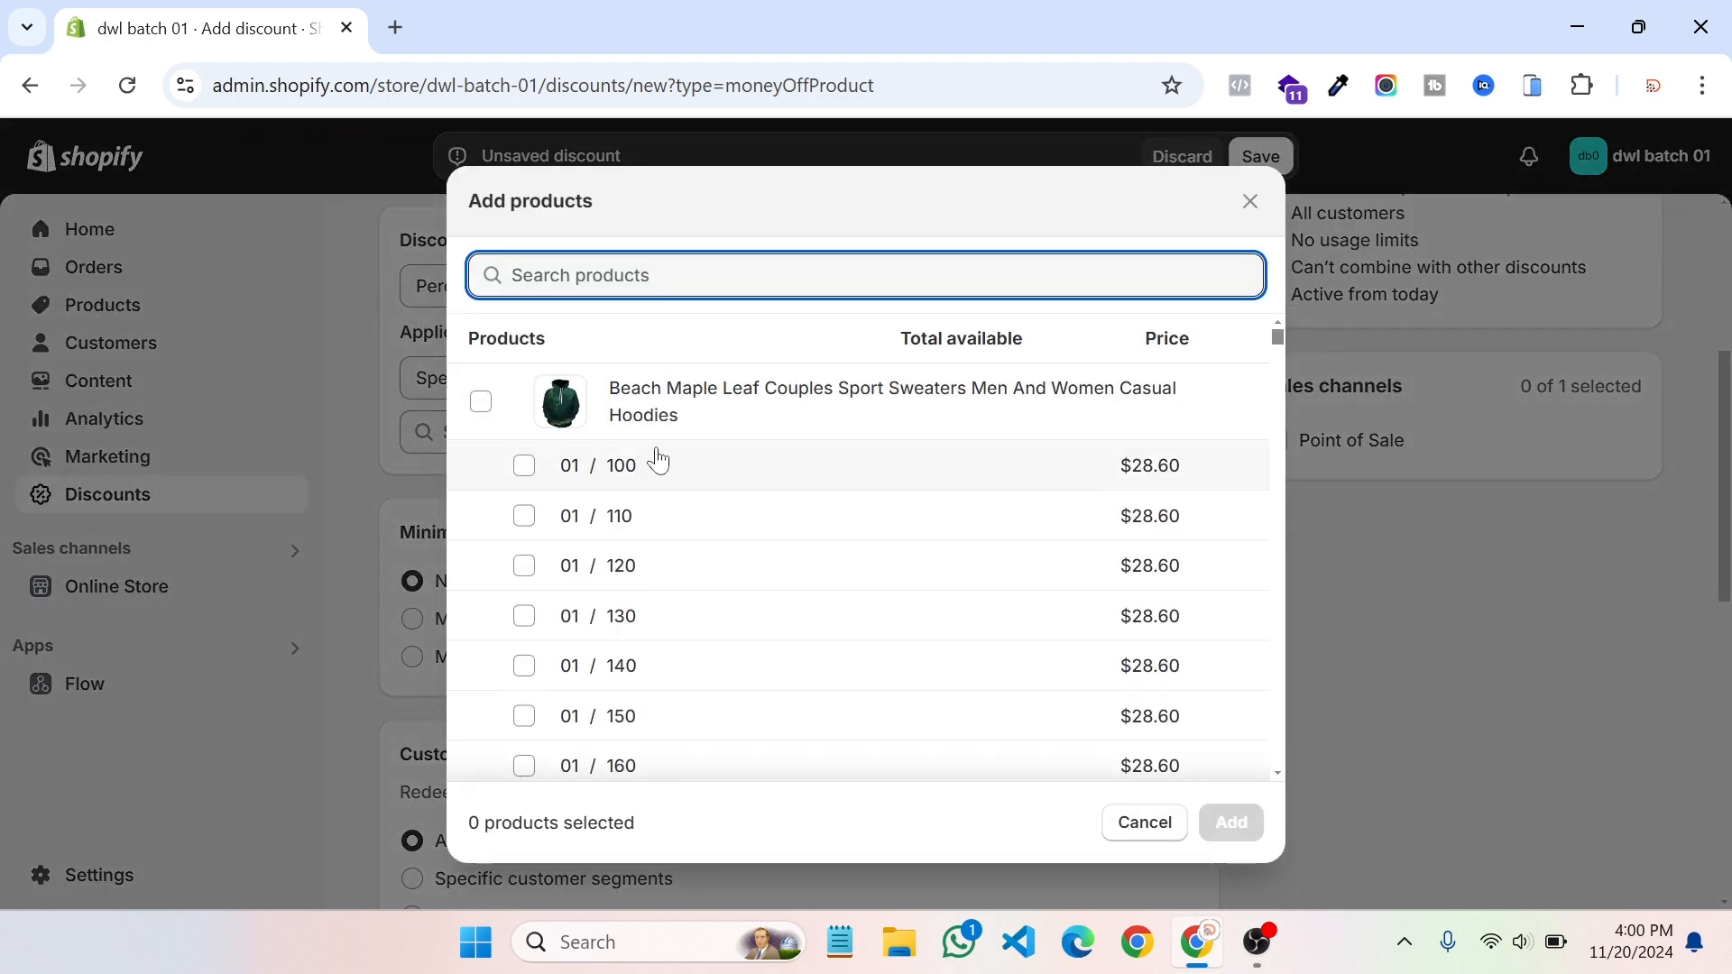
pyautogui.scroll(-5, 686, 551)
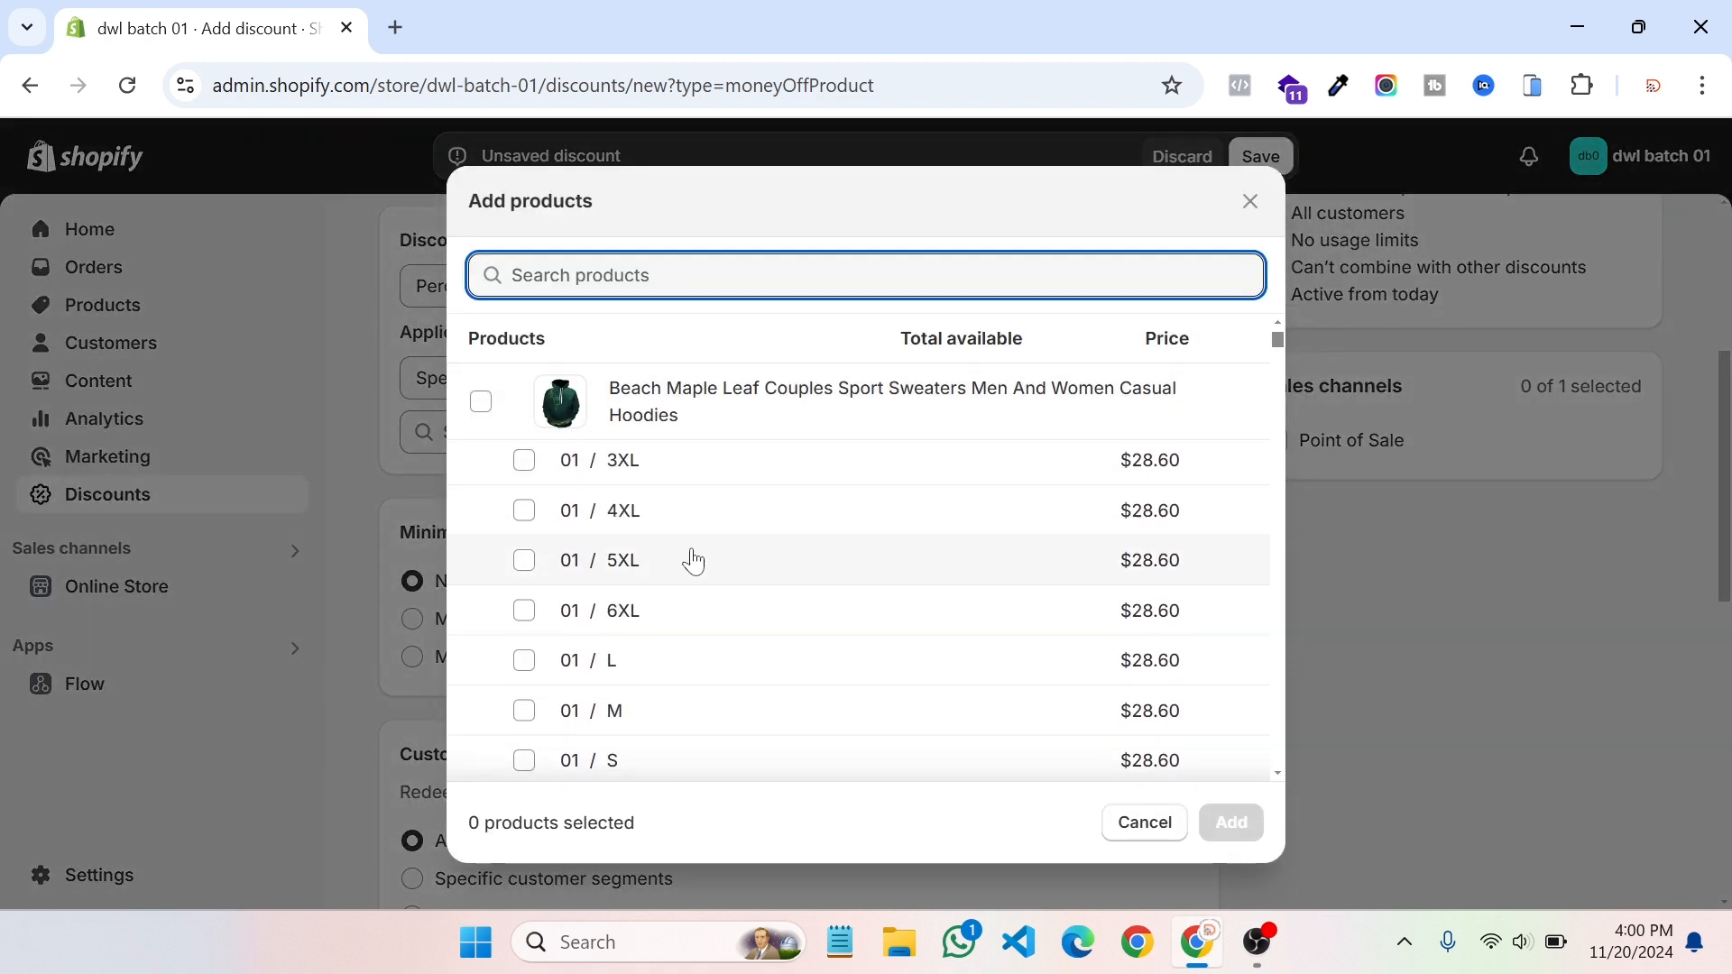
pyautogui.scroll(-20, 694, 568)
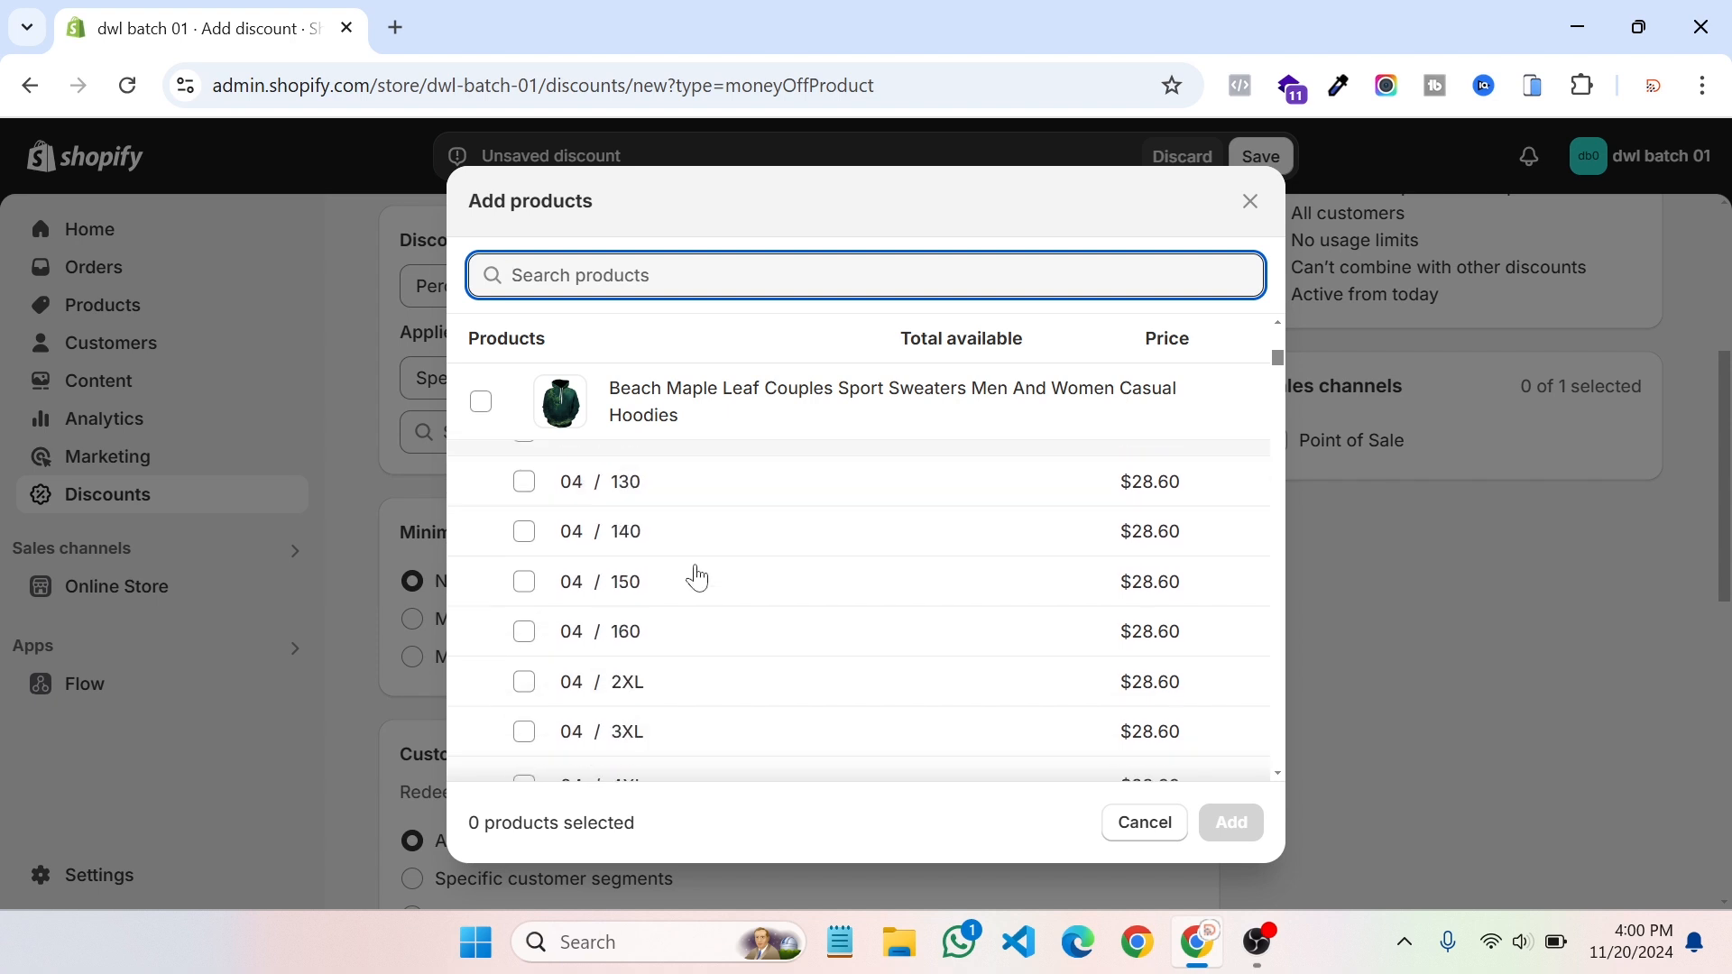
pyautogui.scroll(-20, 697, 582)
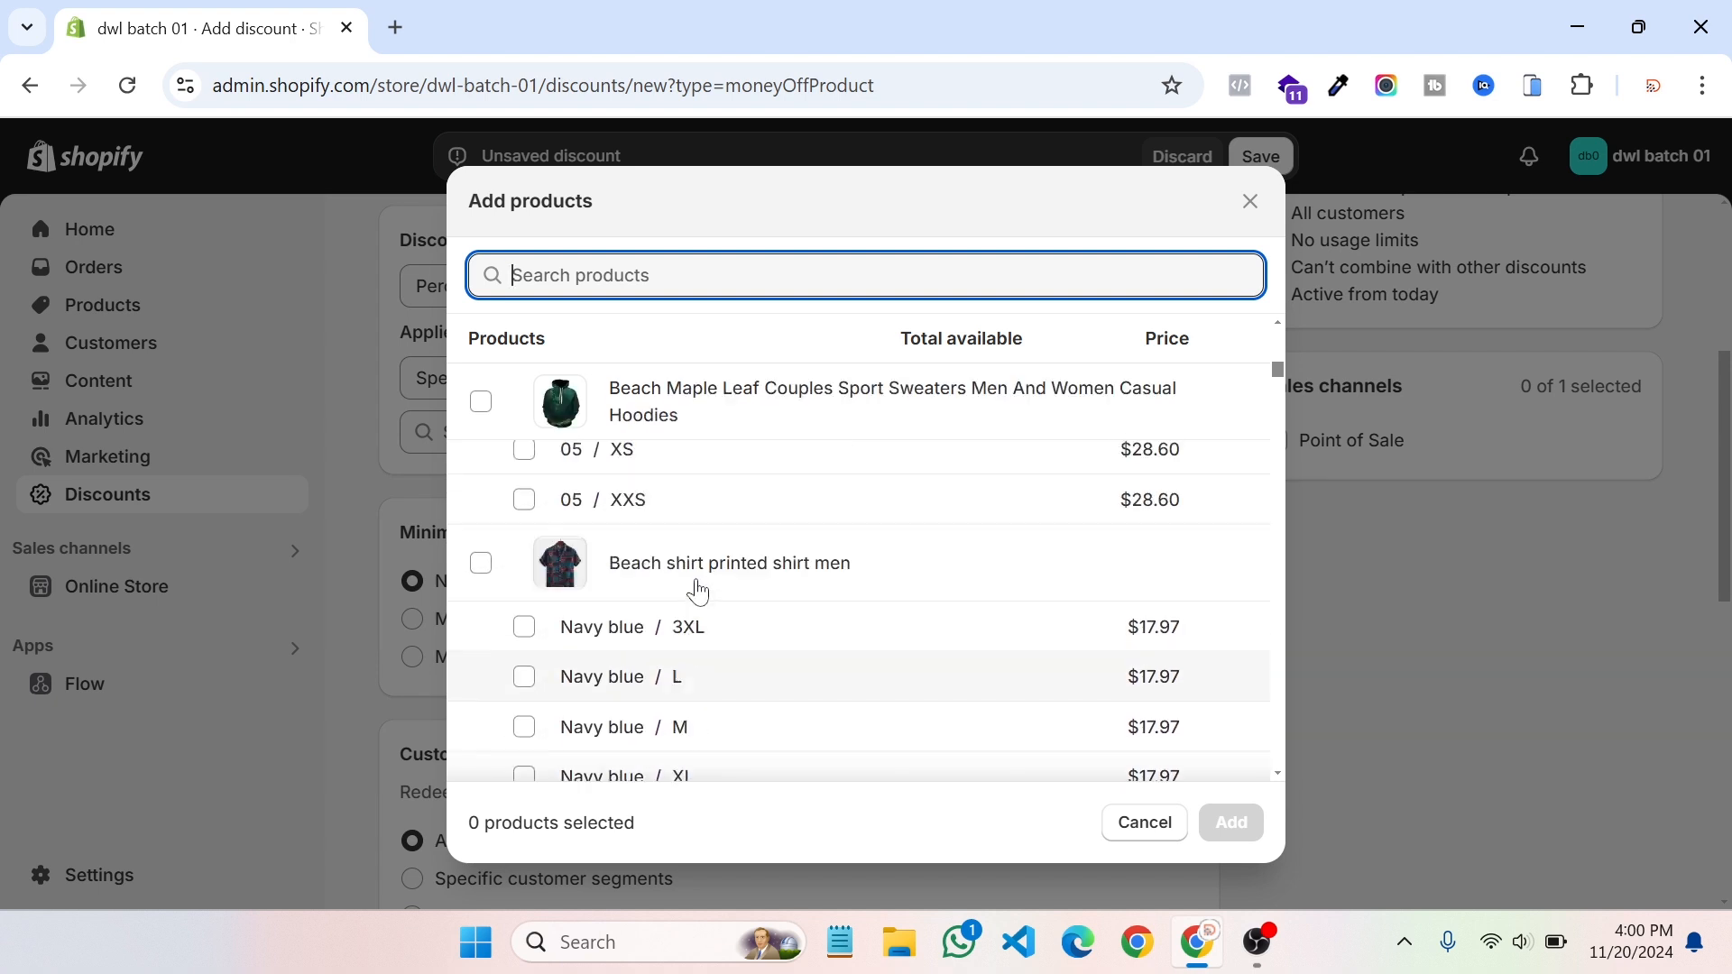
pyautogui.scroll(1, 697, 591)
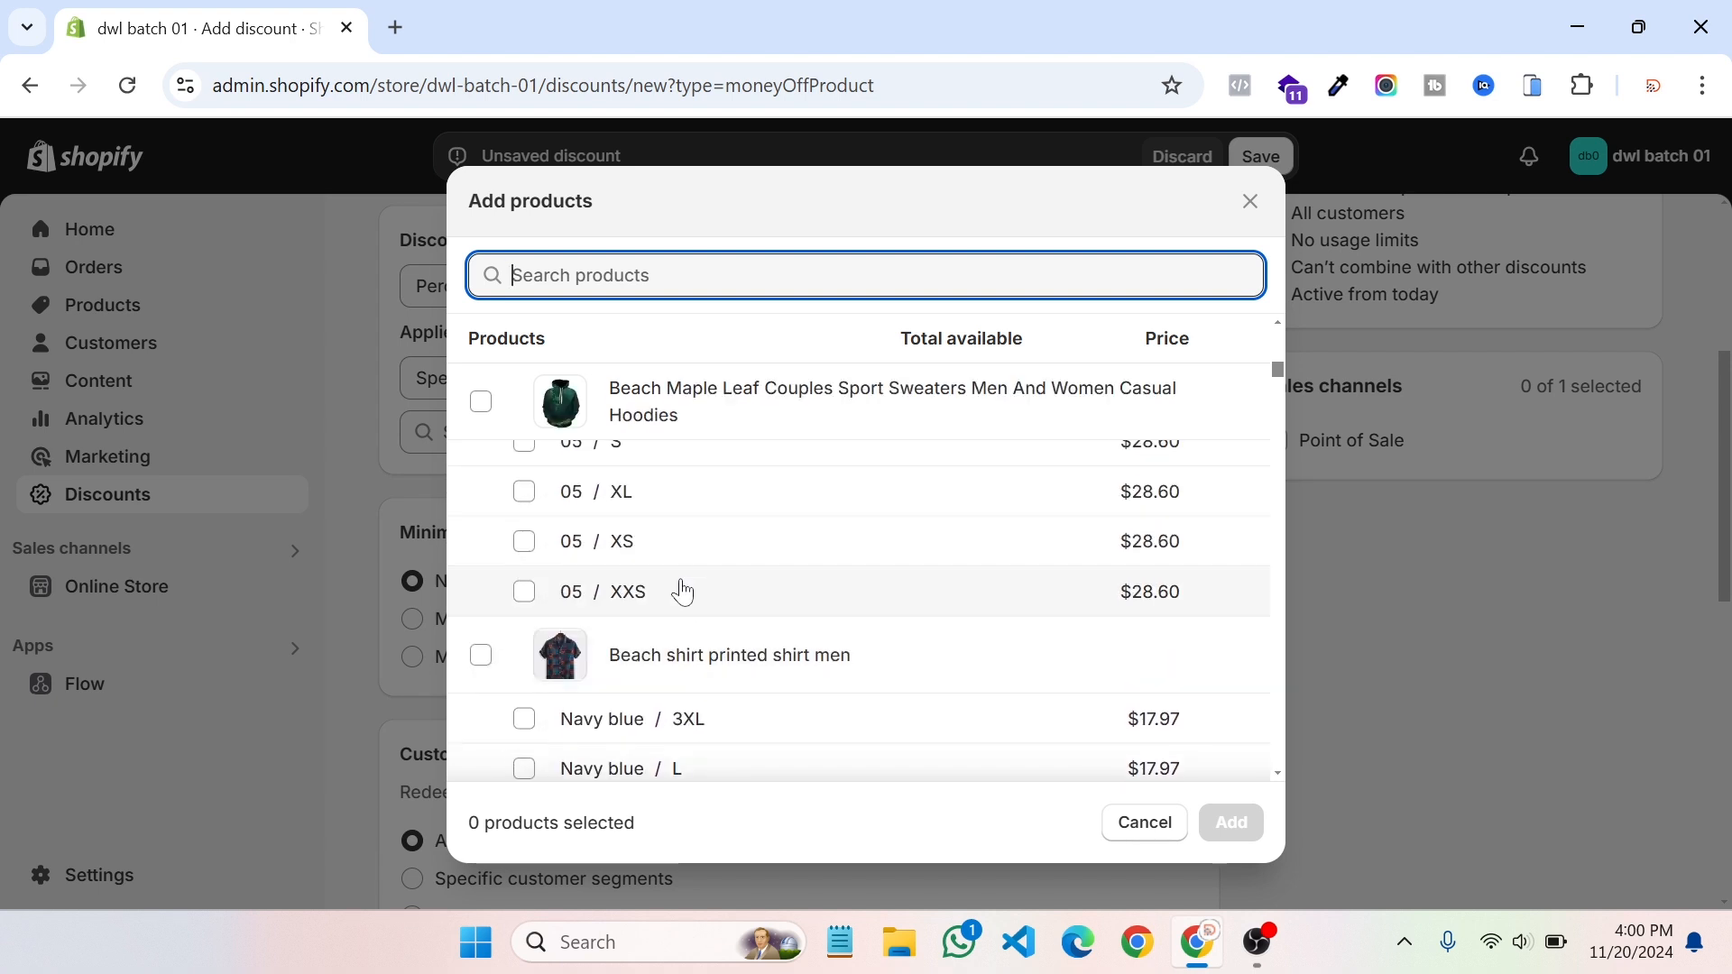
pyautogui.click(685, 674)
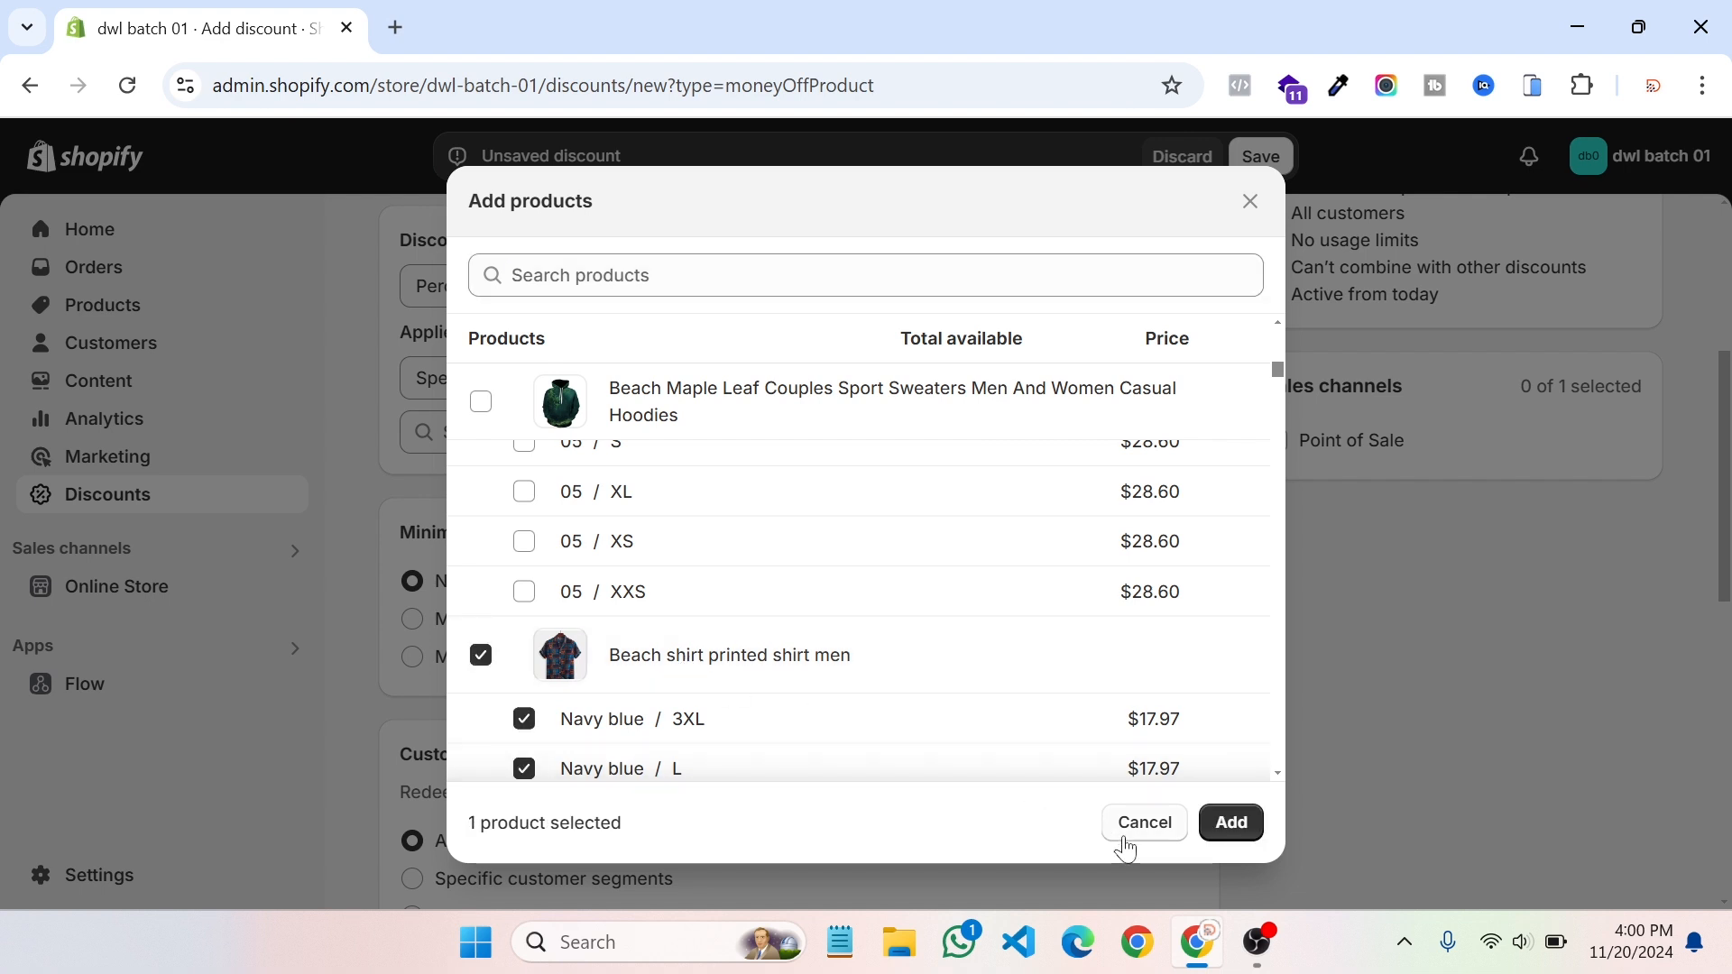
pyautogui.click(1230, 823)
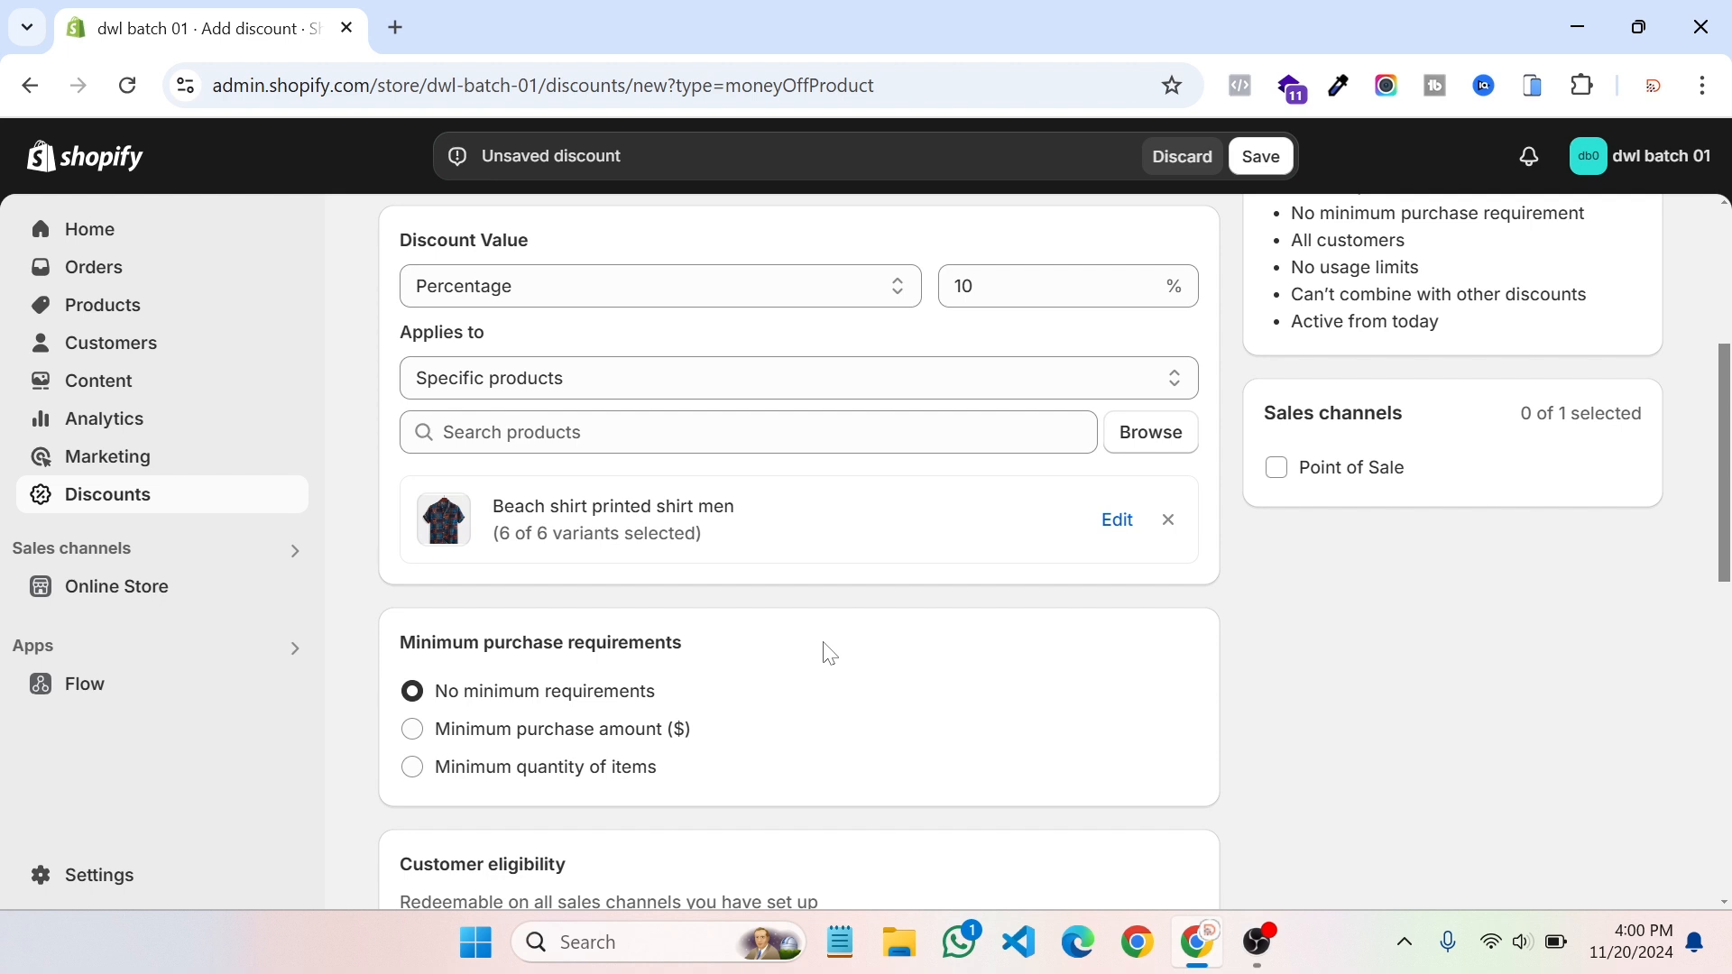
# Step: Try limiting the total number of times the discount can be used, without entering a number
pyautogui.scroll(-2, 828, 651)
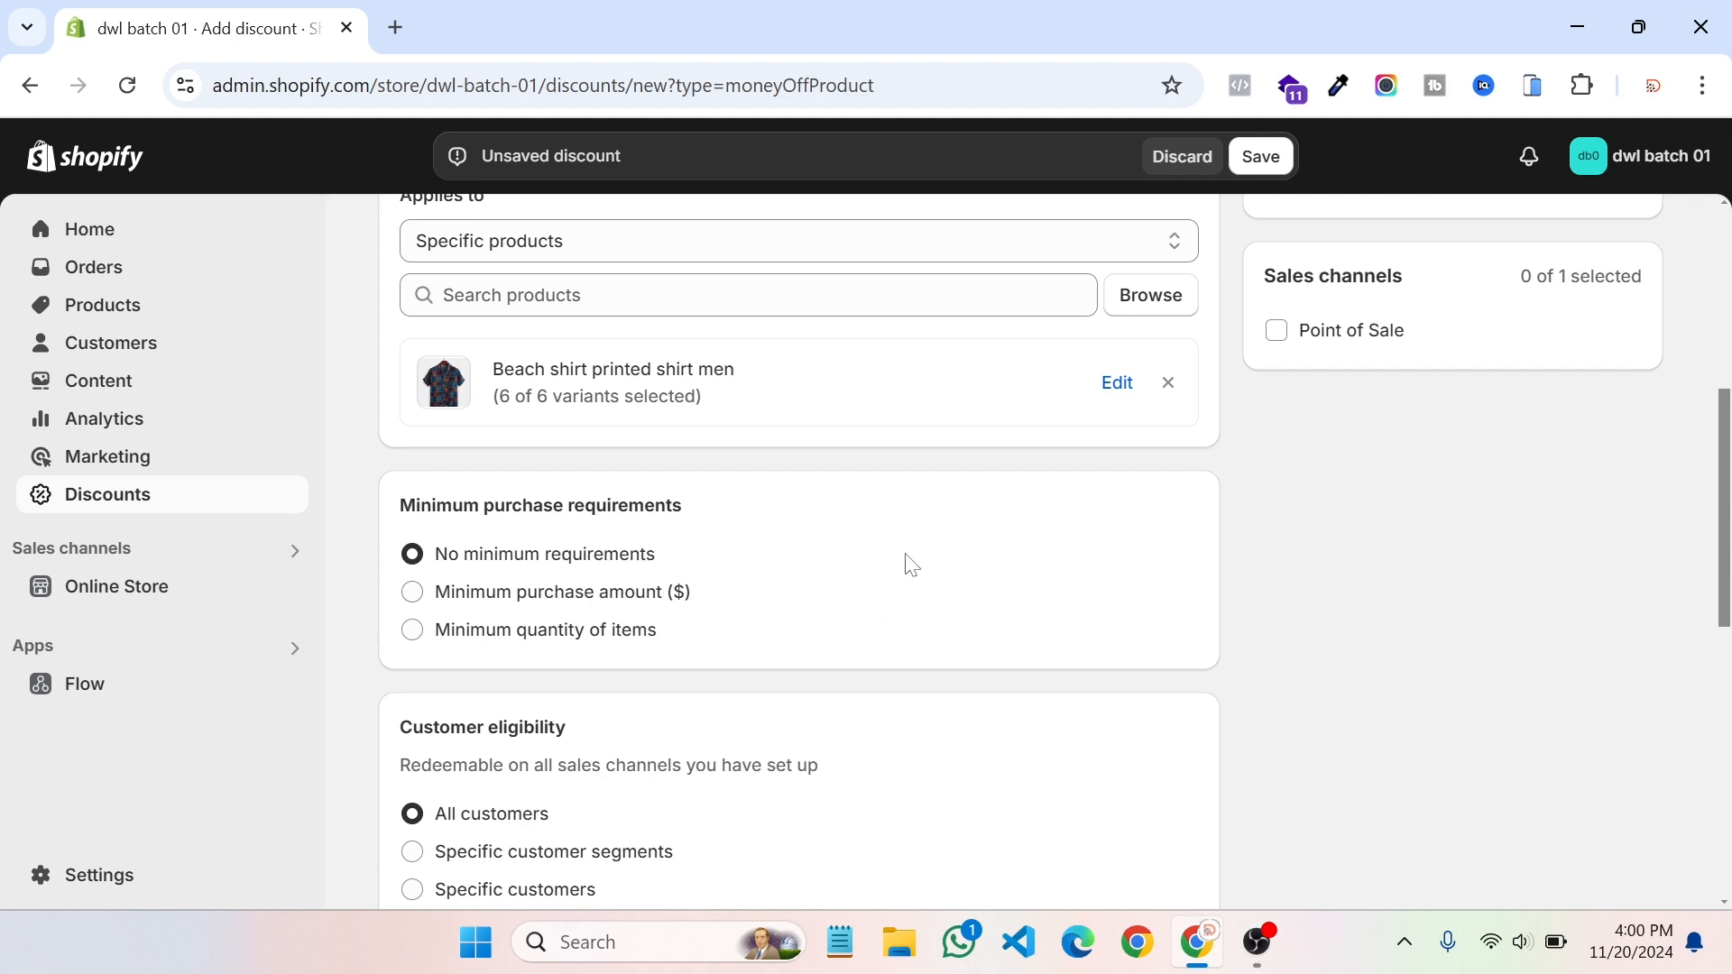
pyautogui.scroll(-2, 839, 572)
pyautogui.scroll(-3, 722, 555)
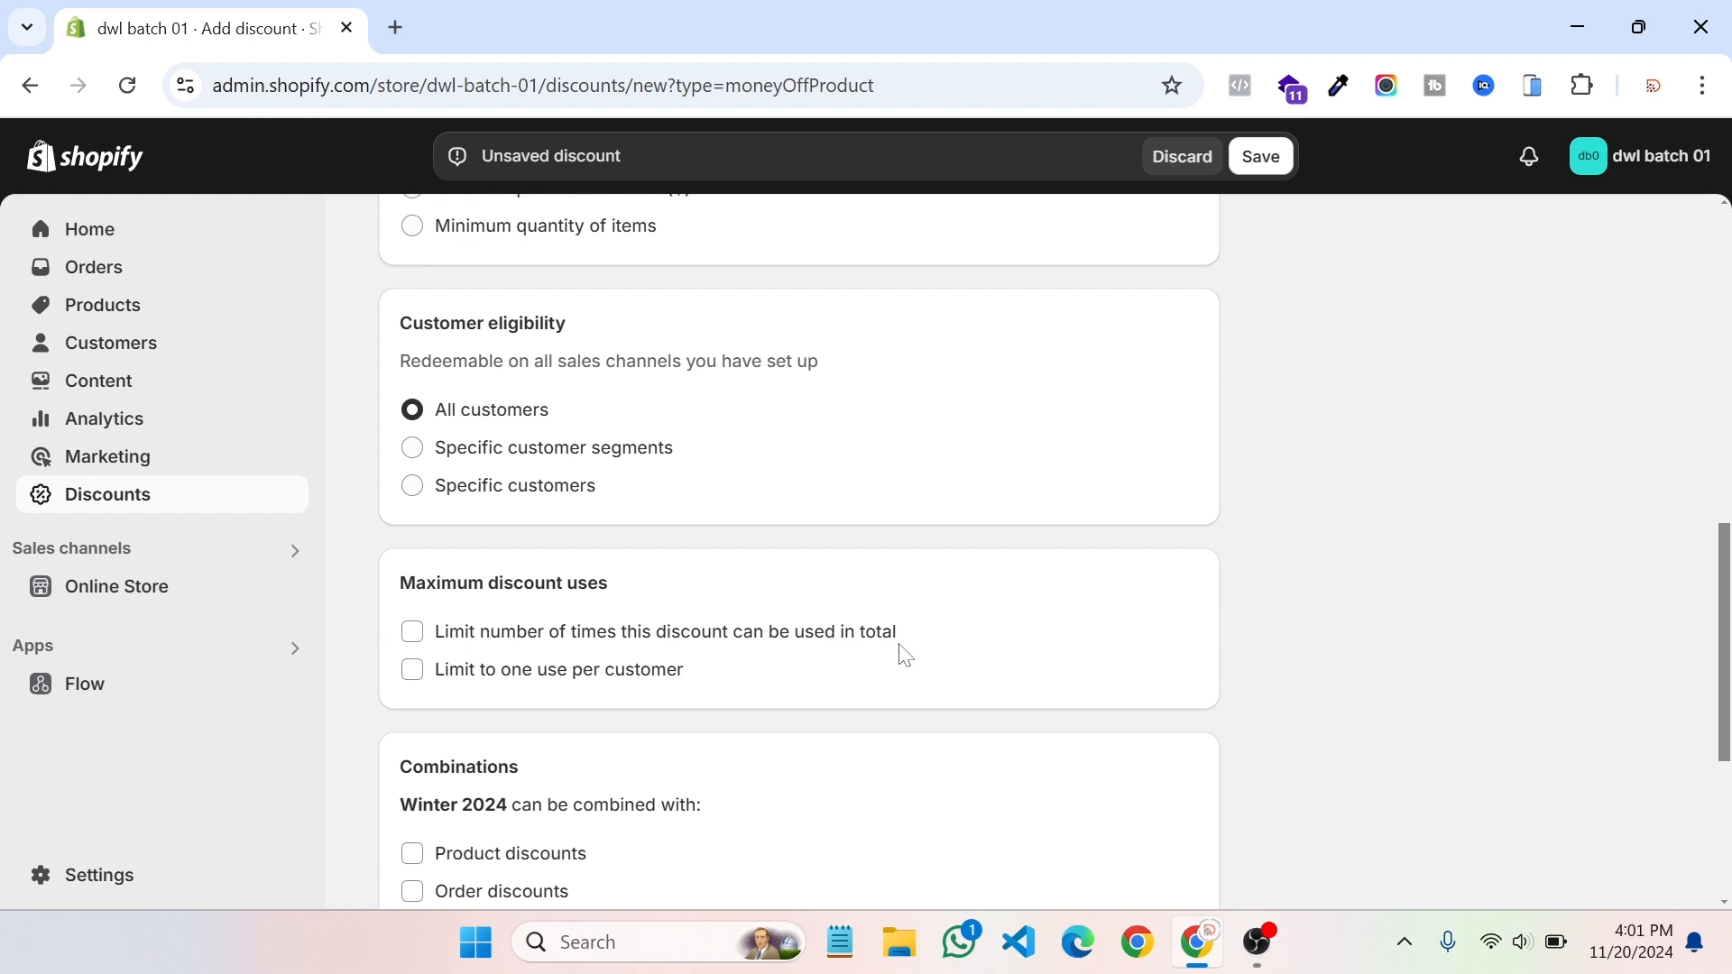
pyautogui.click(659, 642)
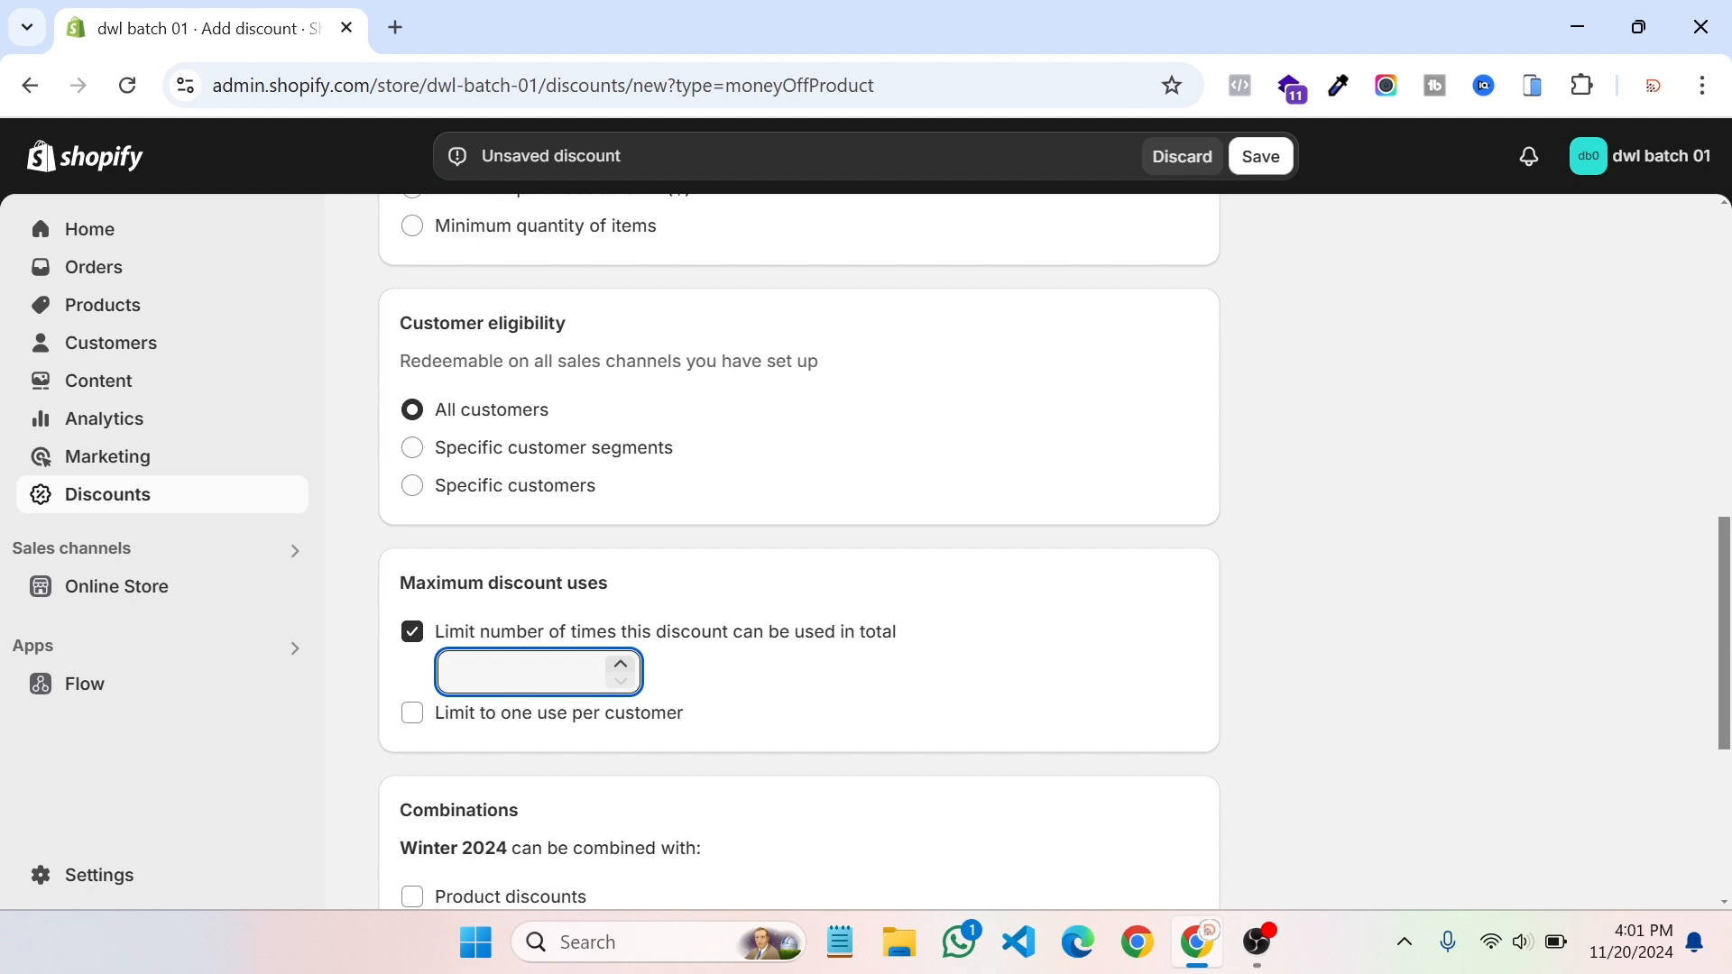
pyautogui.click(412, 631)
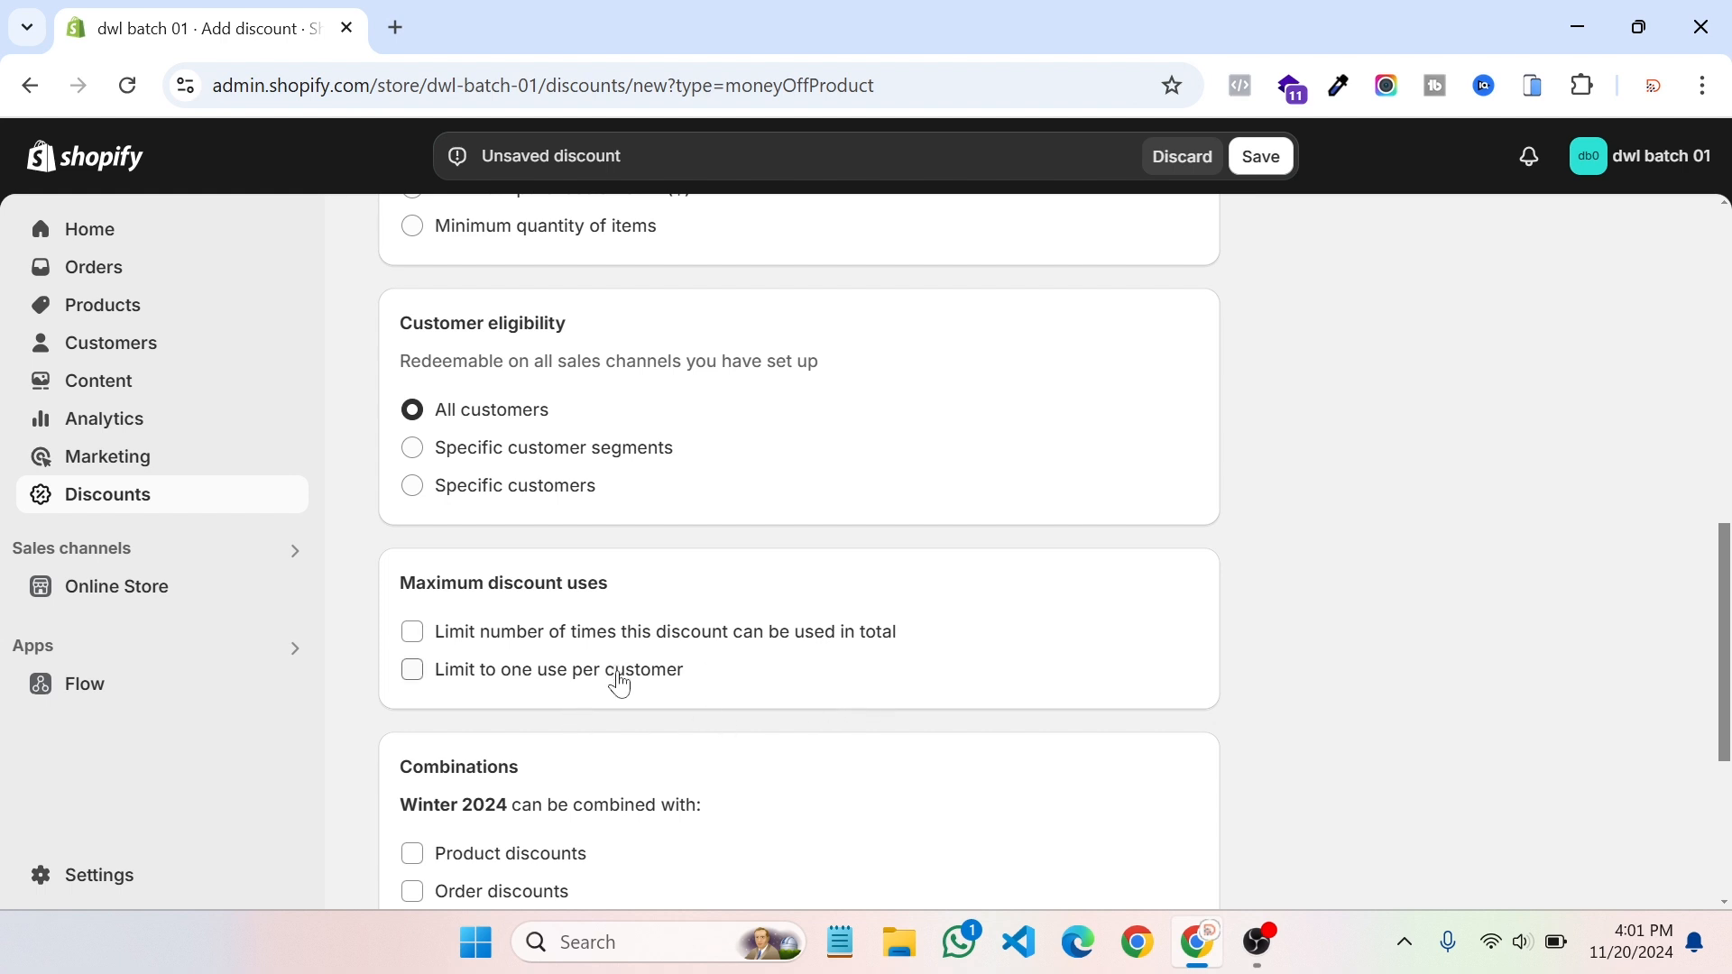
# Step: Try giving the discount an end date of 2024-11-21 in its active dates
pyautogui.scroll(-3, 631, 730)
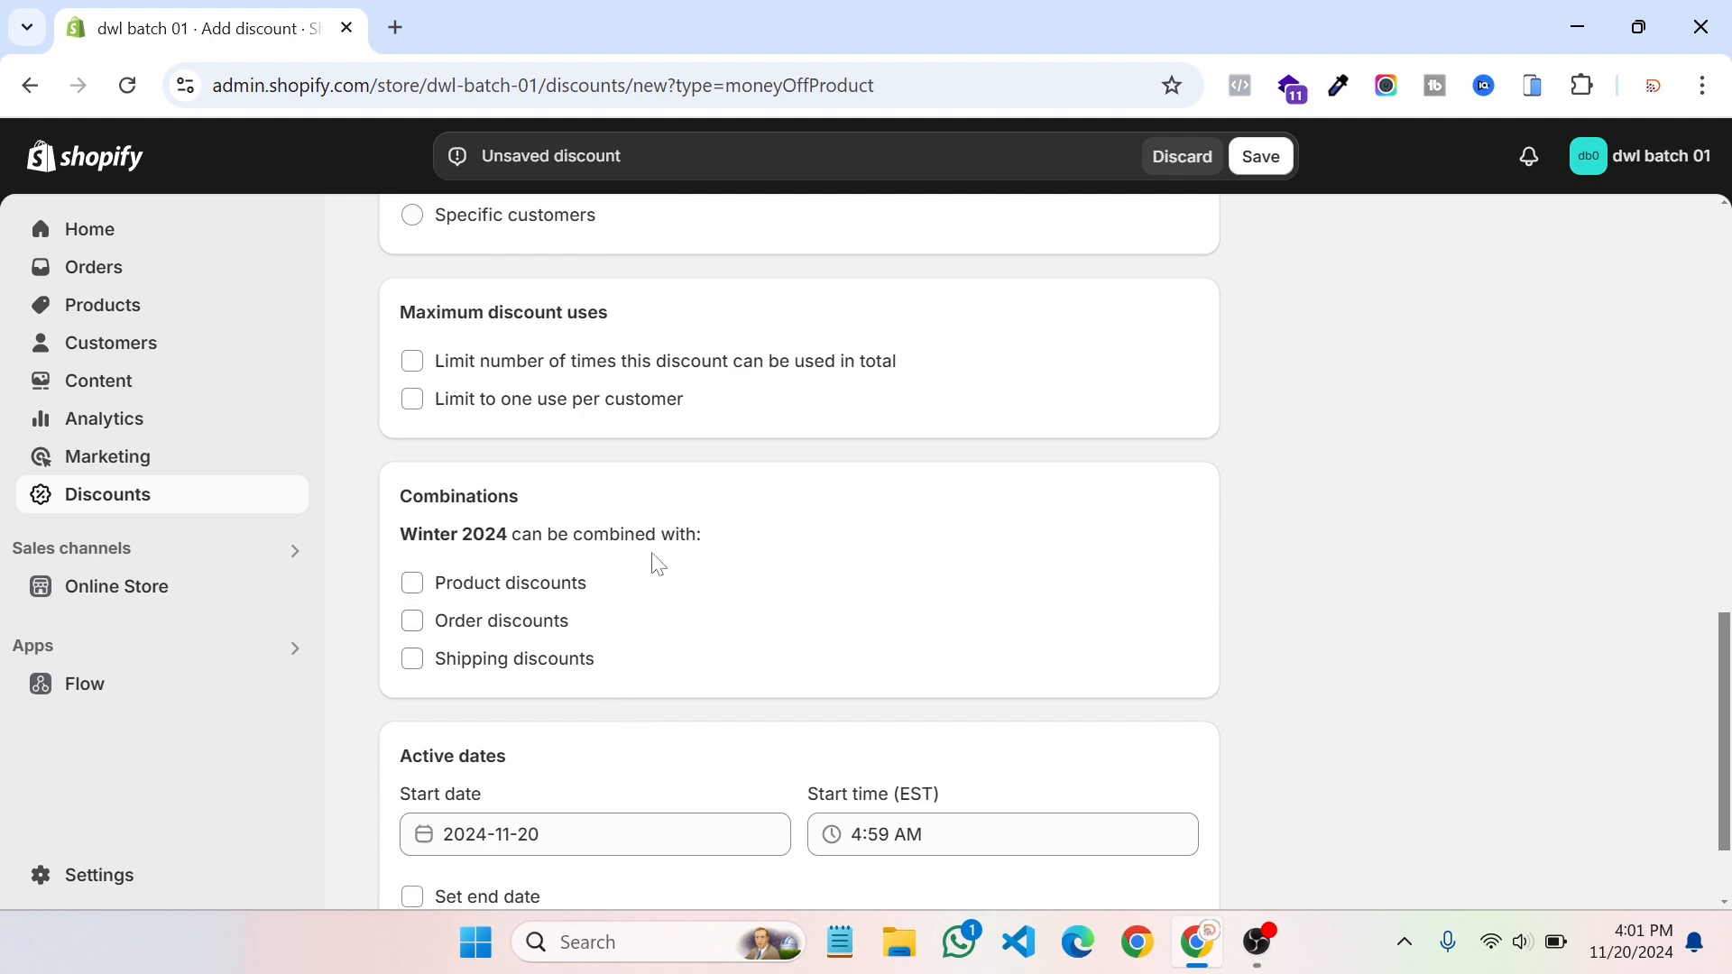
pyautogui.scroll(-2, 631, 577)
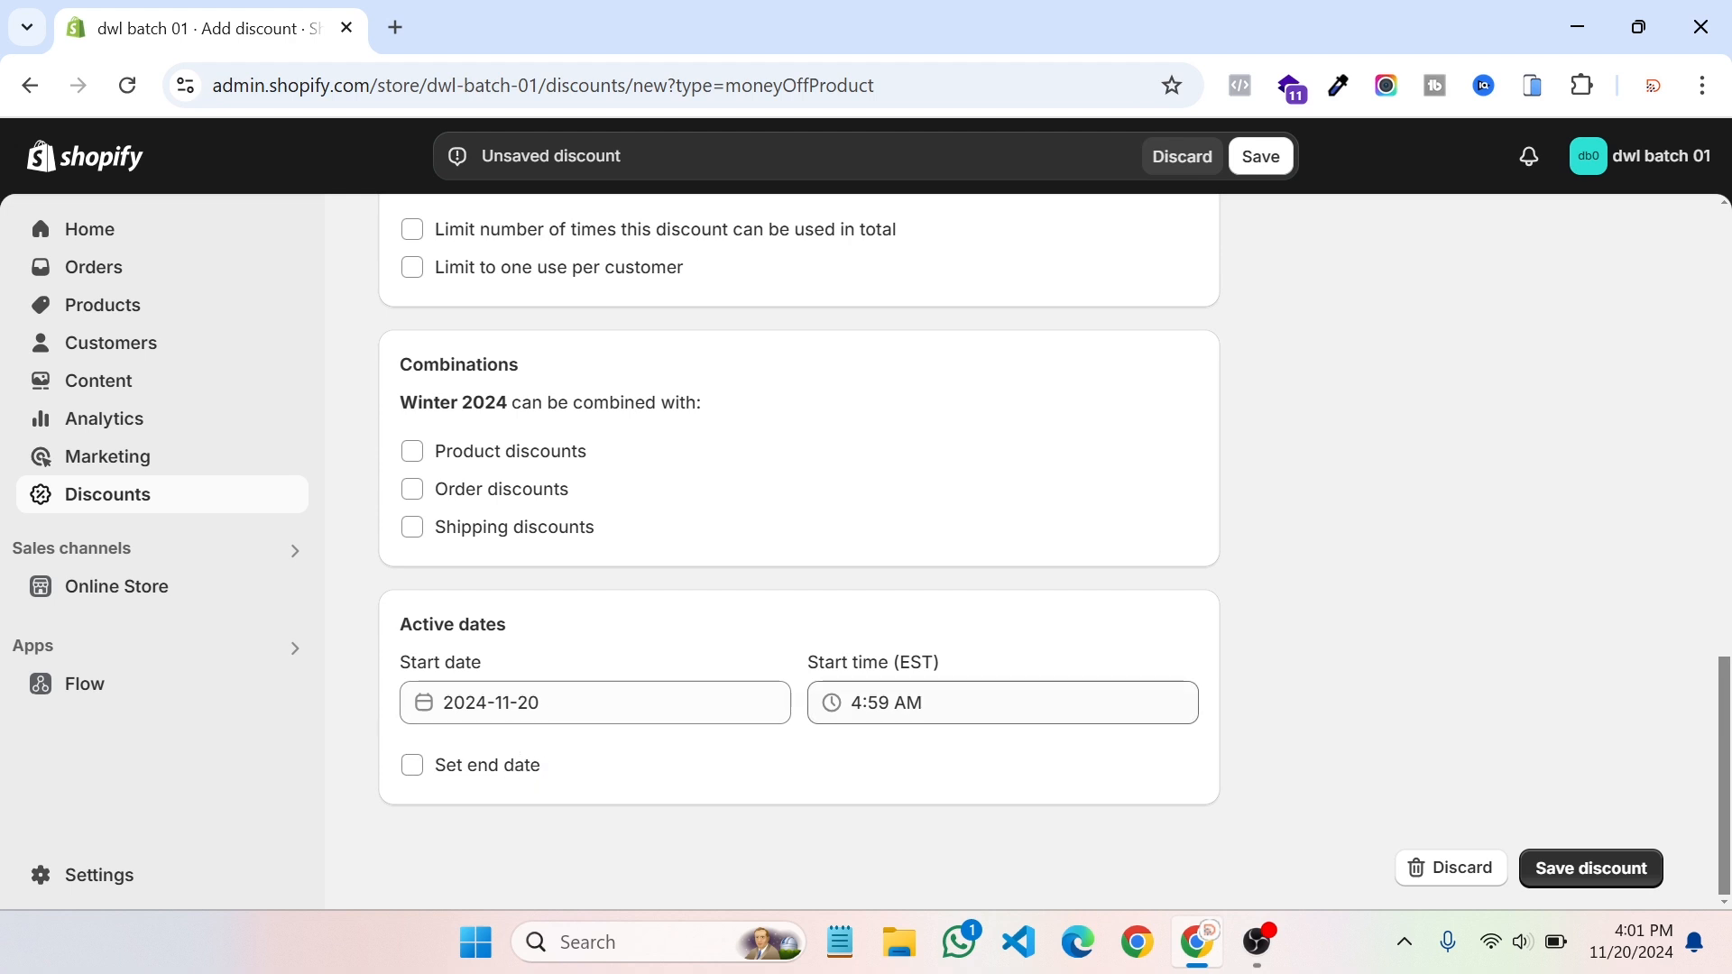
pyautogui.click(506, 778)
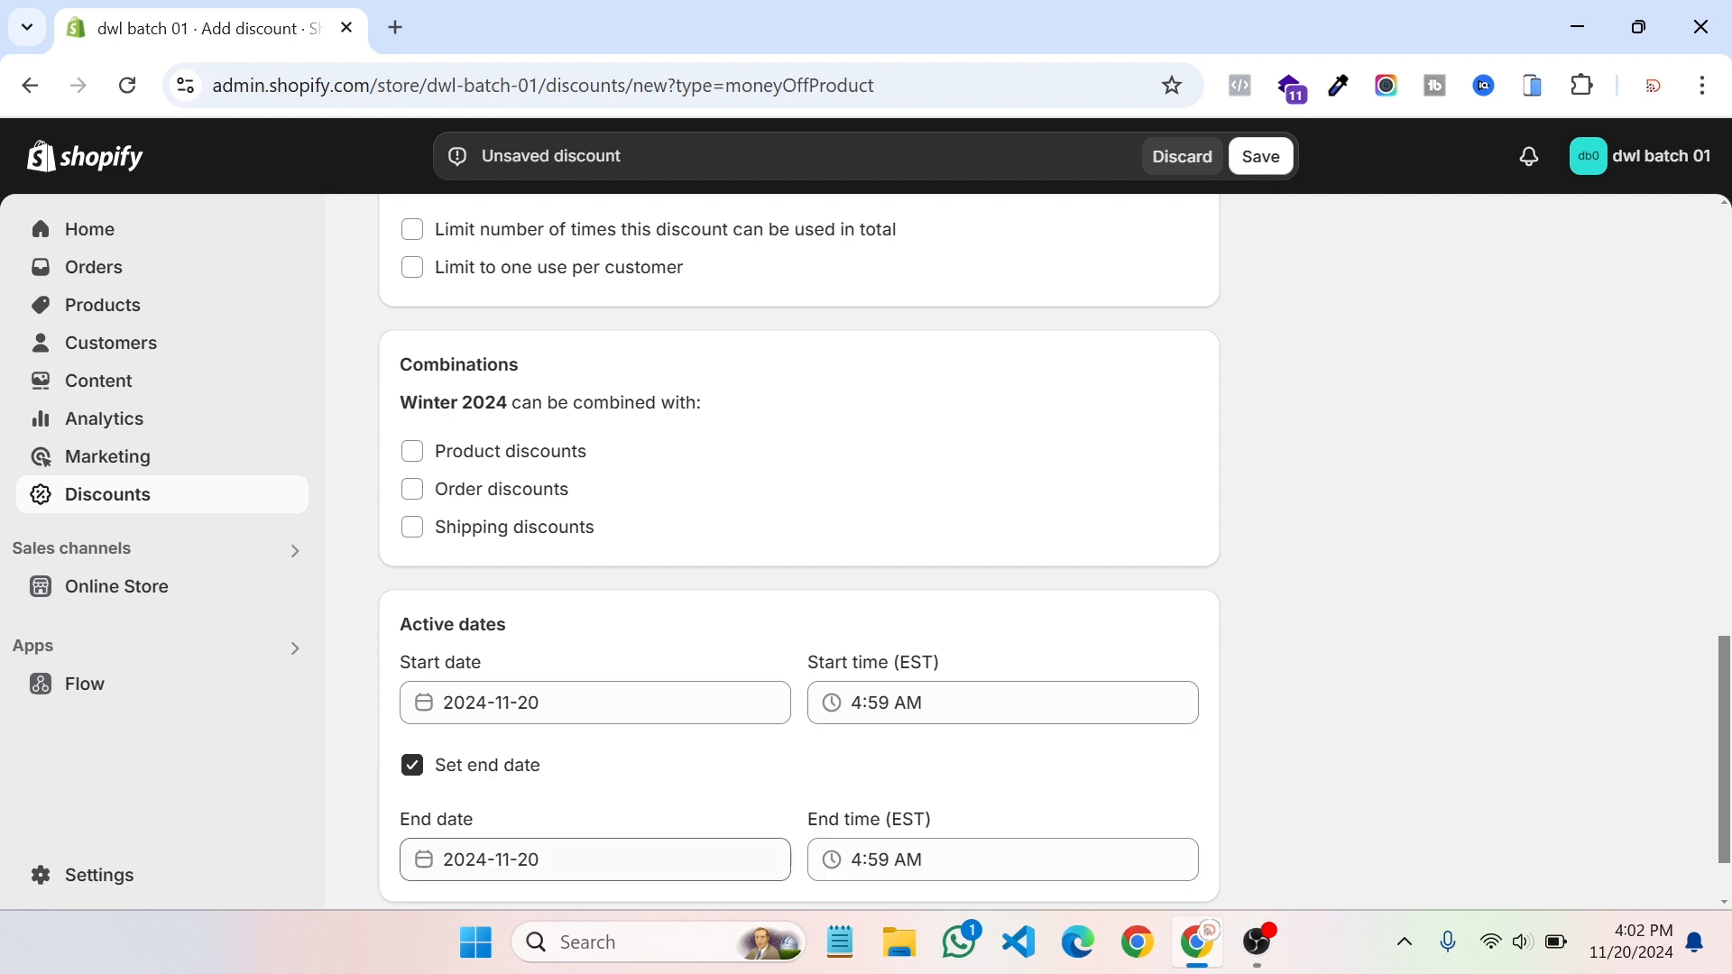
pyautogui.moveTo(545, 862); pyautogui.dragTo(531, 861)
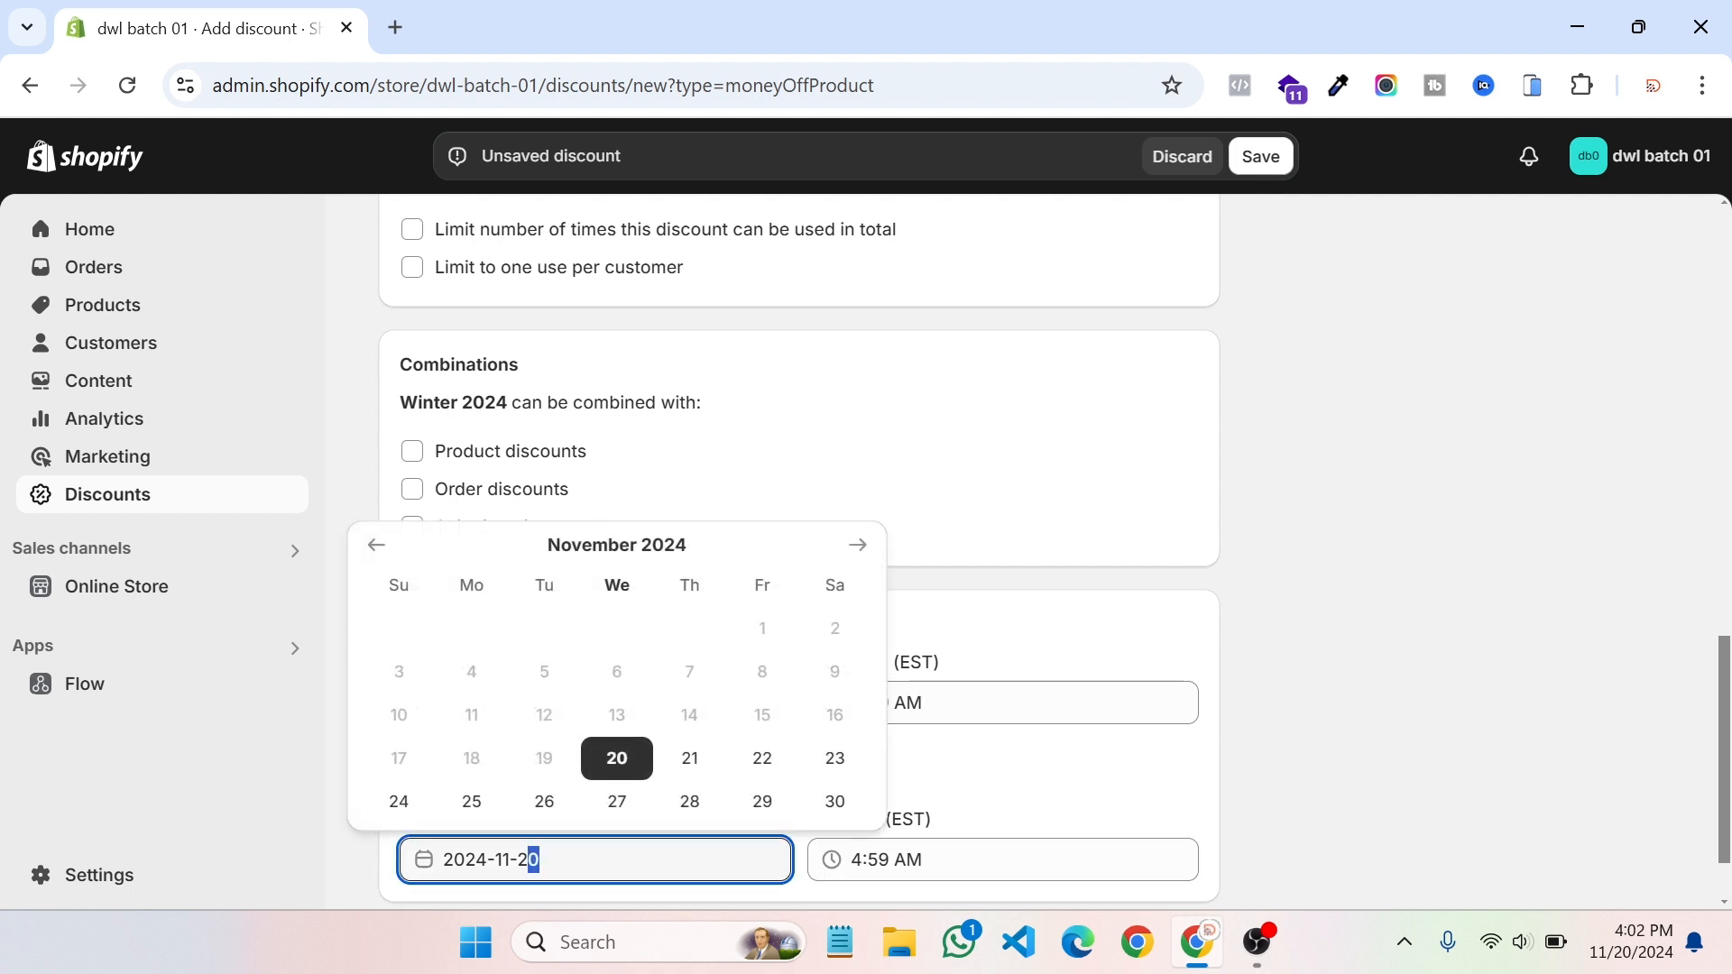
pyautogui.click(689, 758)
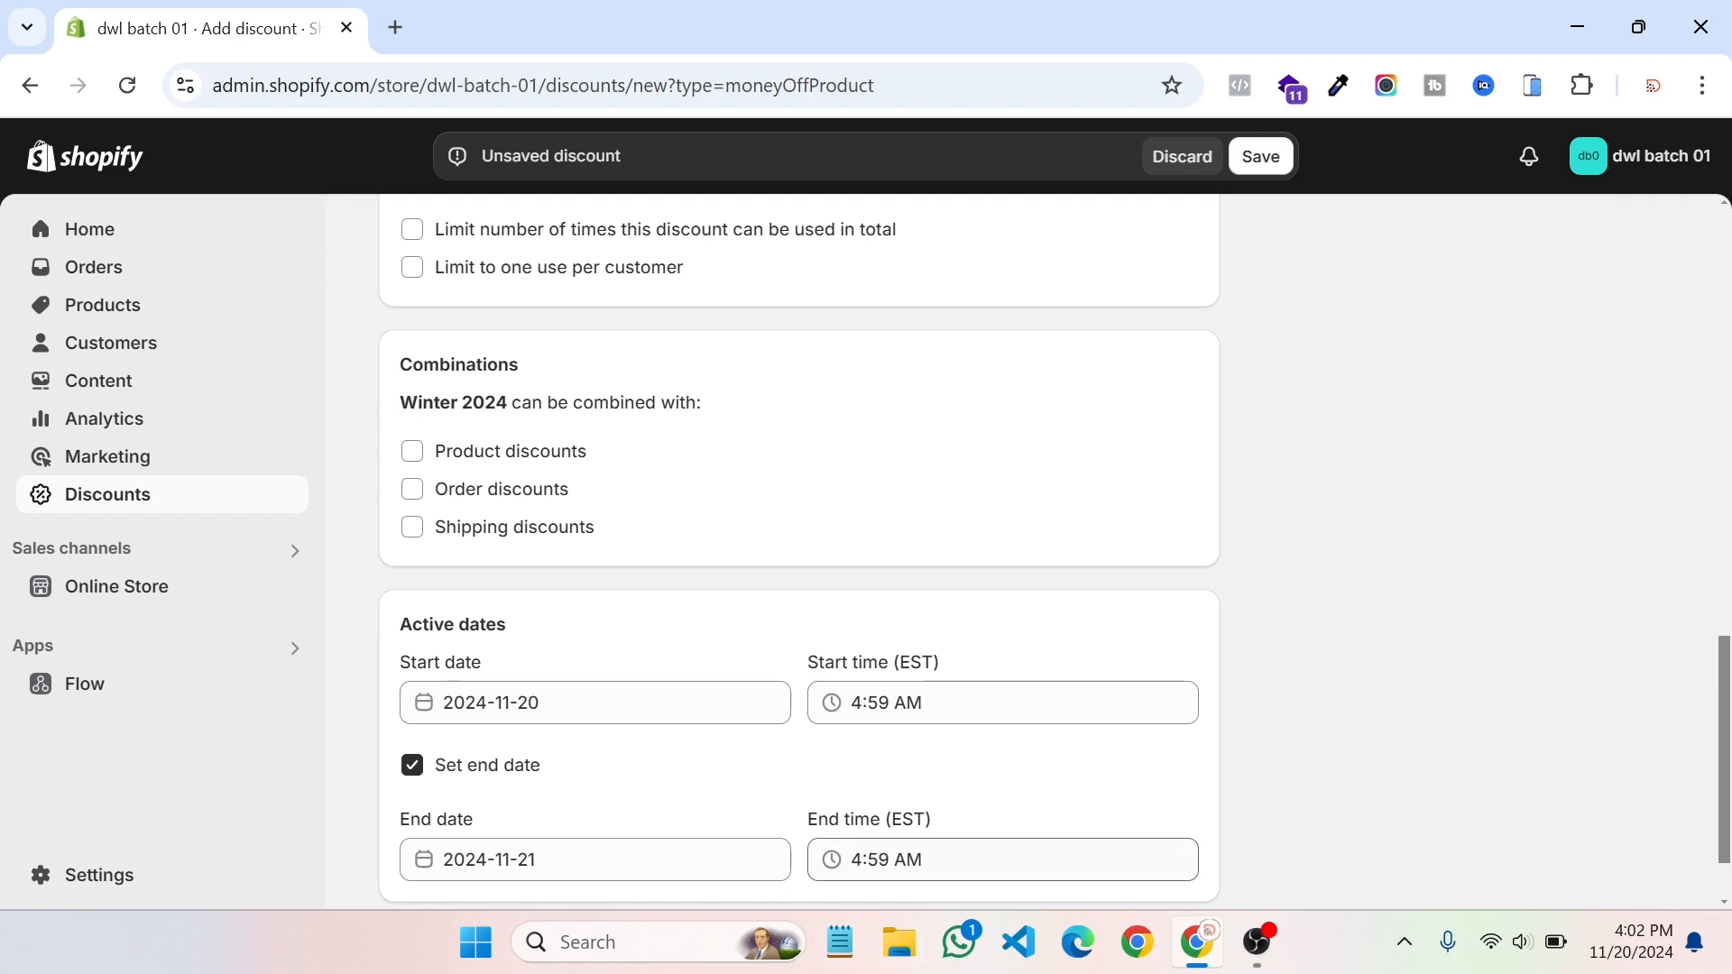
pyautogui.click(920, 859)
pyautogui.click(496, 801)
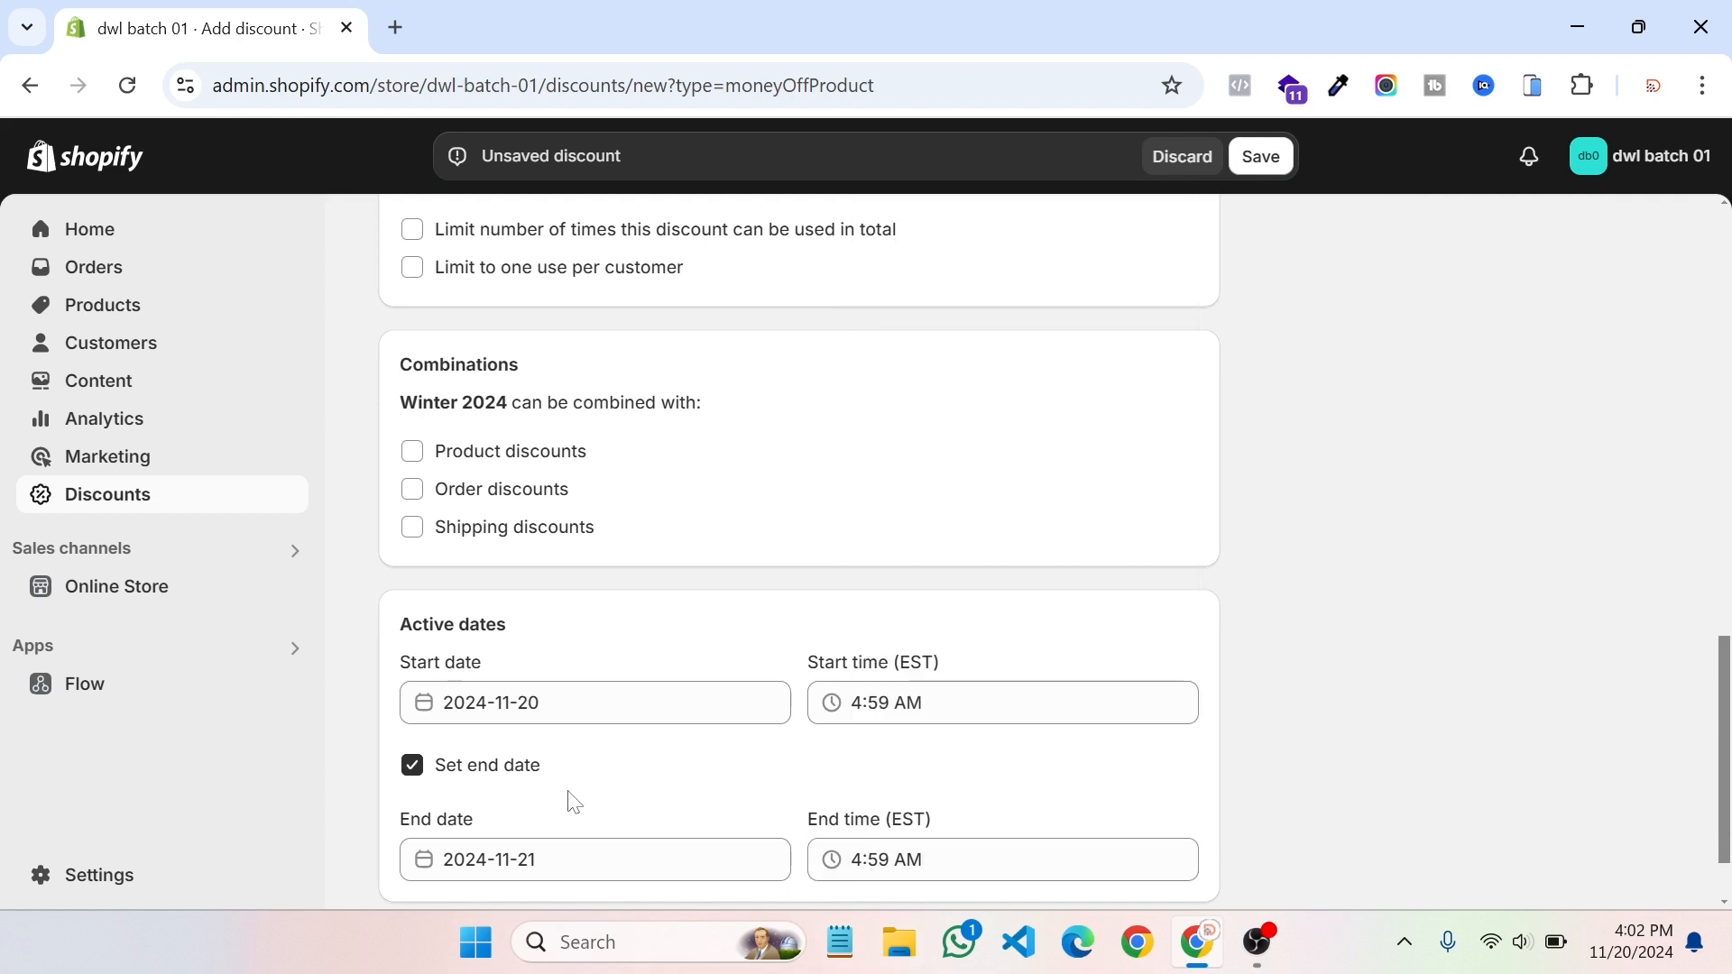
pyautogui.click(417, 769)
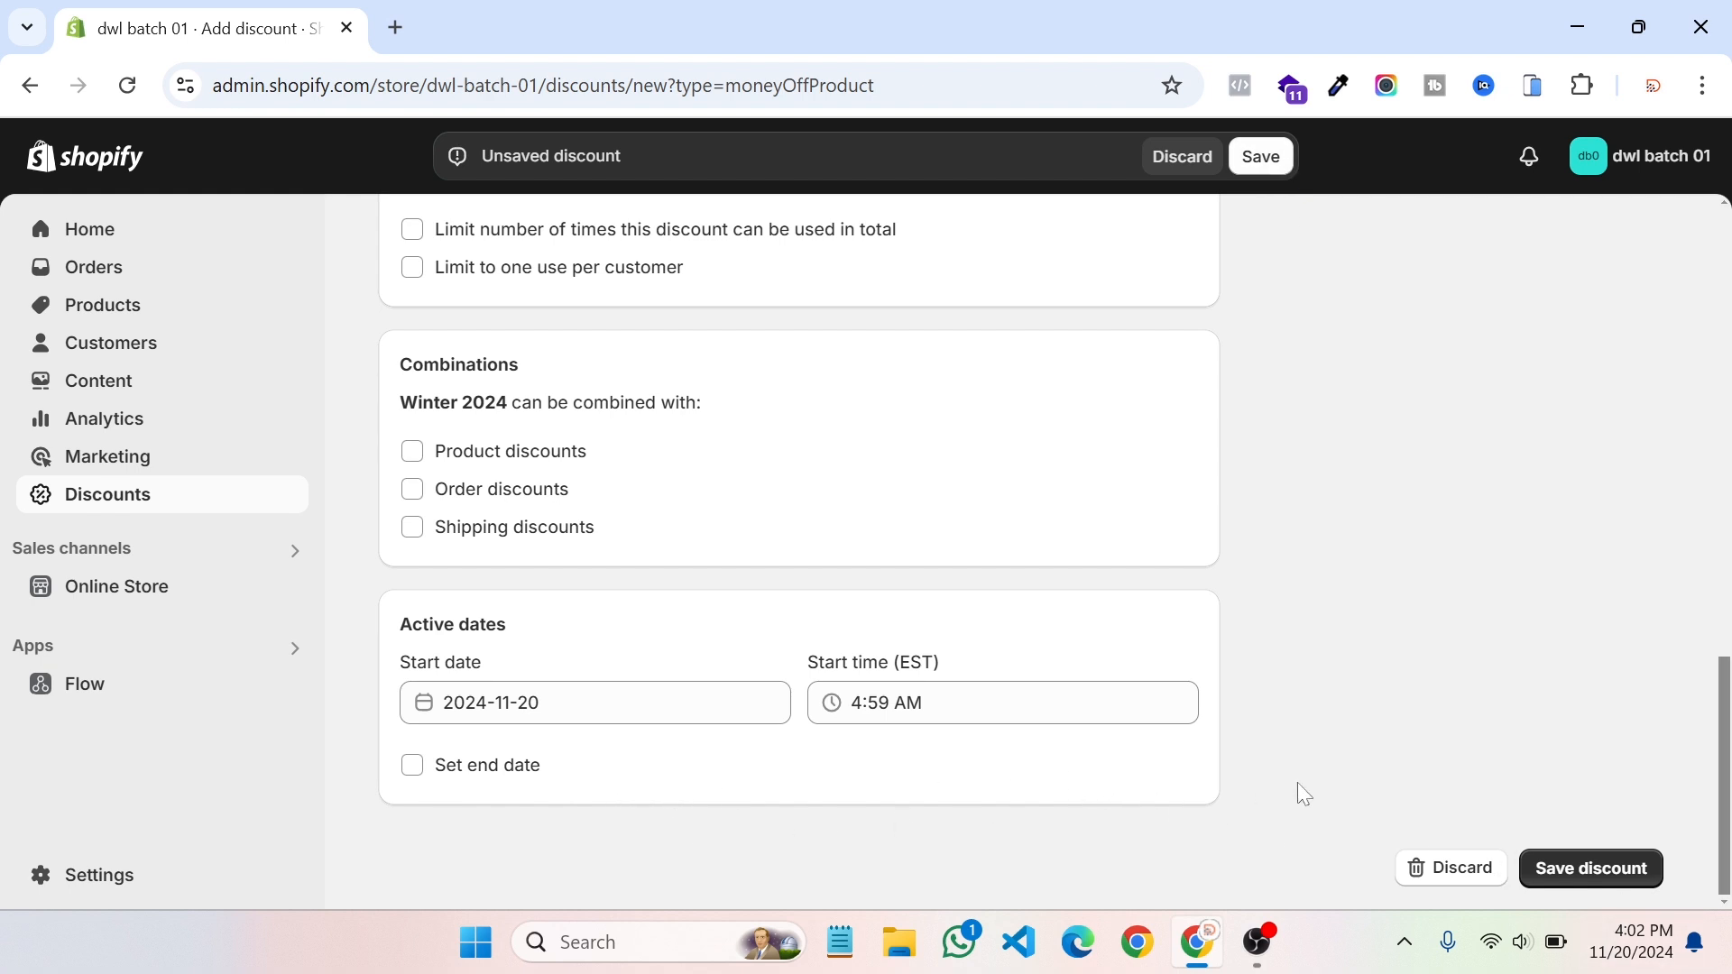
# Step: Save the Winter 2024 discount
pyautogui.click(1595, 884)
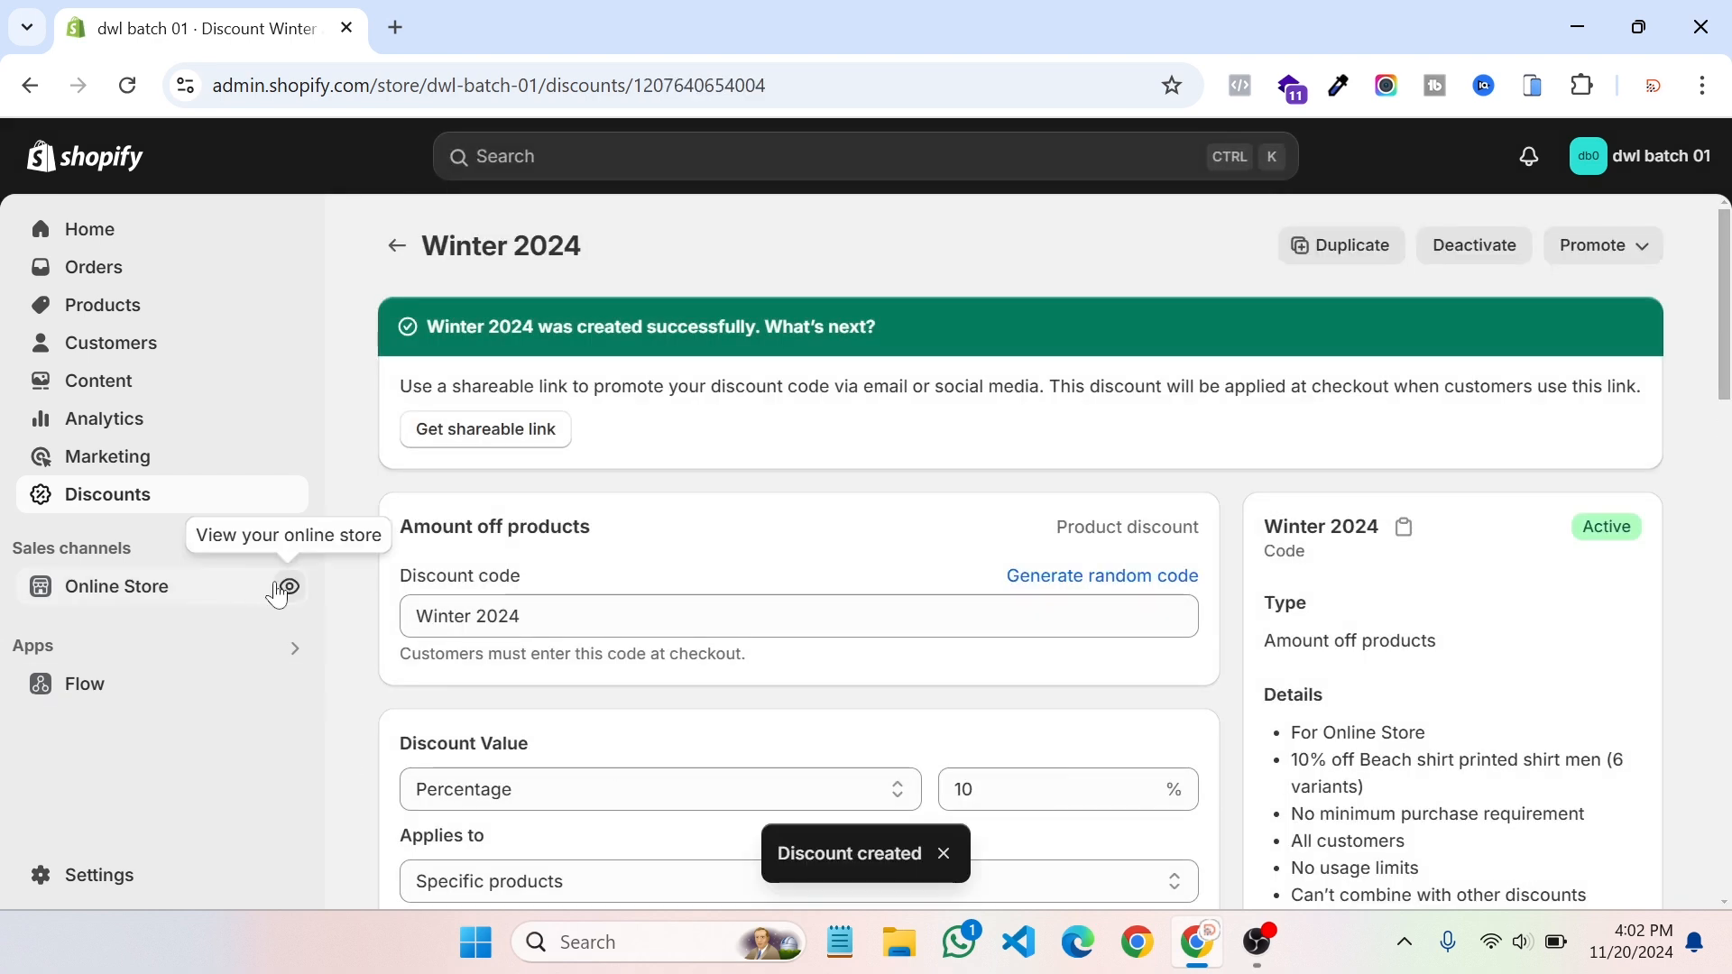
# Step: Start a checkout for one Navy blue / 3XL "Beach shirt printed shirt men" from the online store's Shirt collection
pyautogui.click(287, 589)
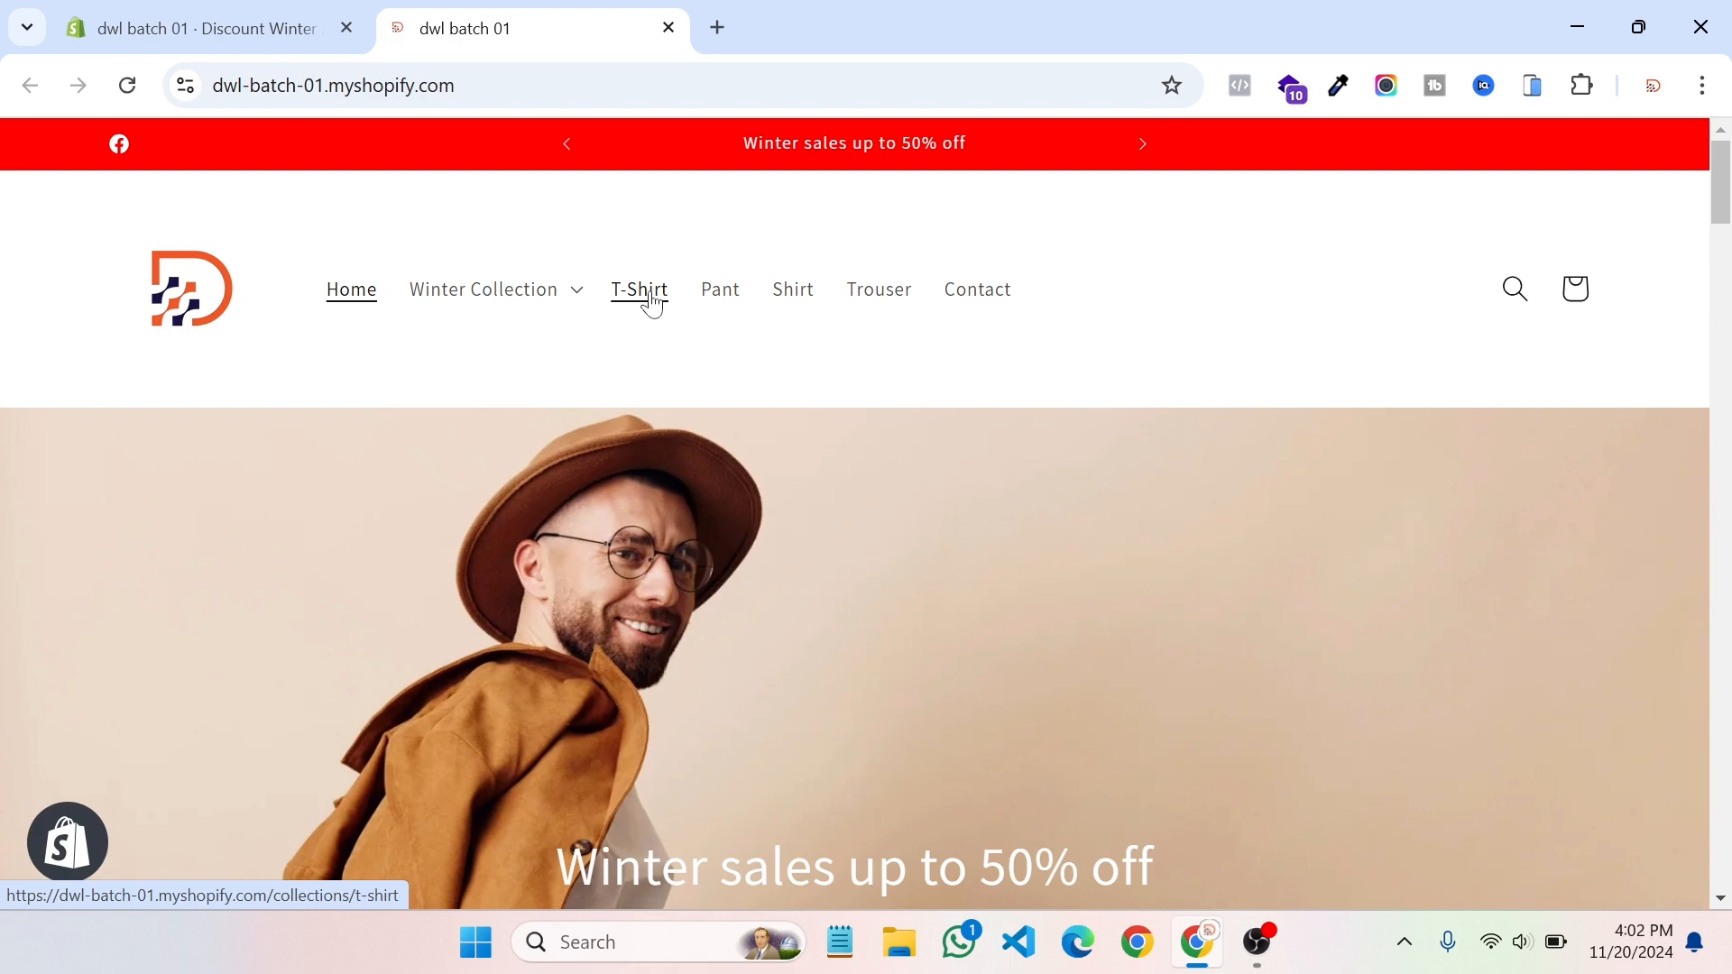
pyautogui.click(652, 303)
pyautogui.click(796, 310)
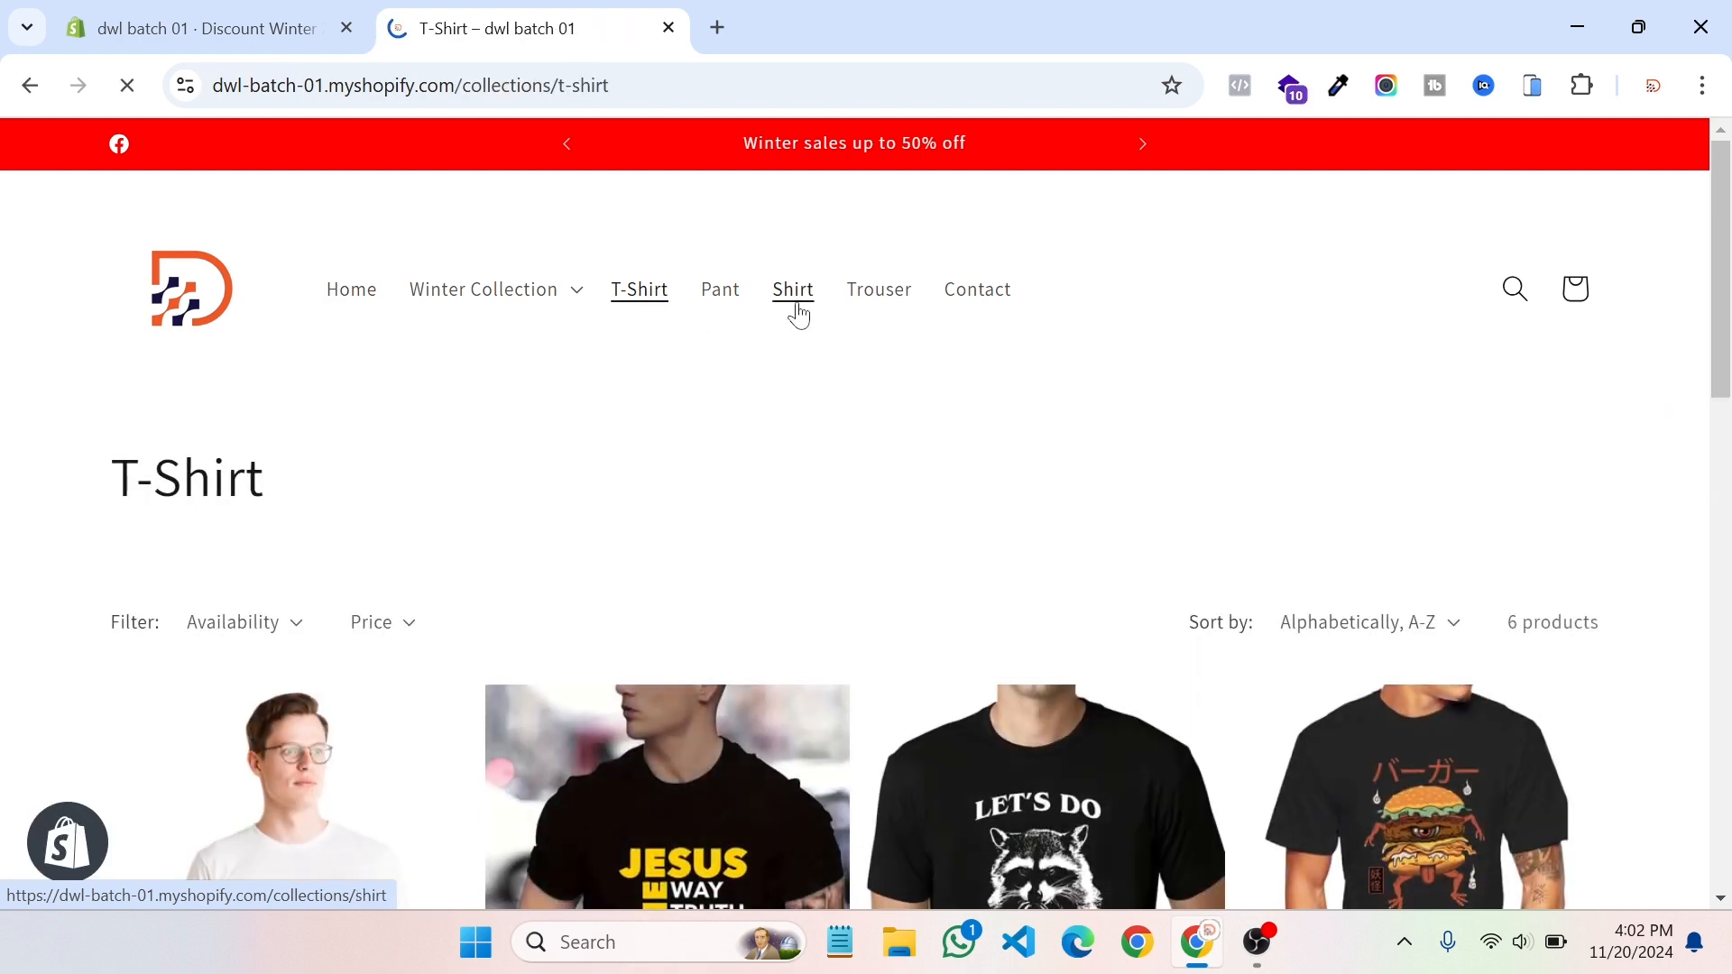
pyautogui.scroll(-5, 785, 505)
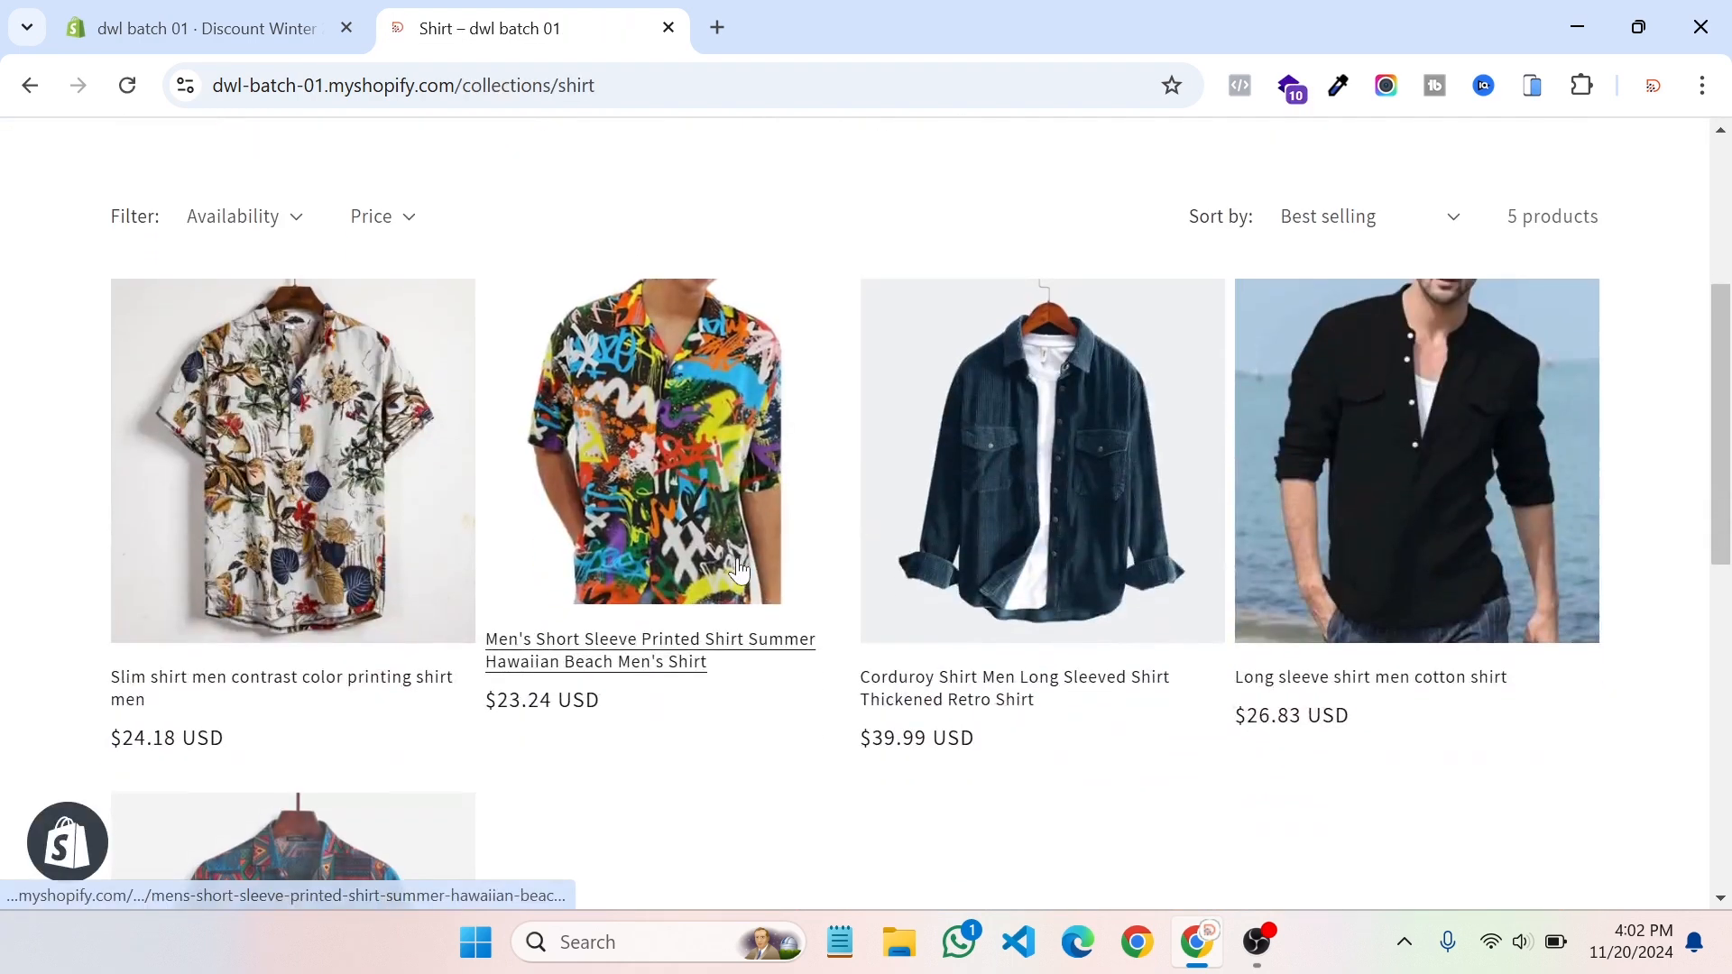
pyautogui.scroll(-5, 1091, 646)
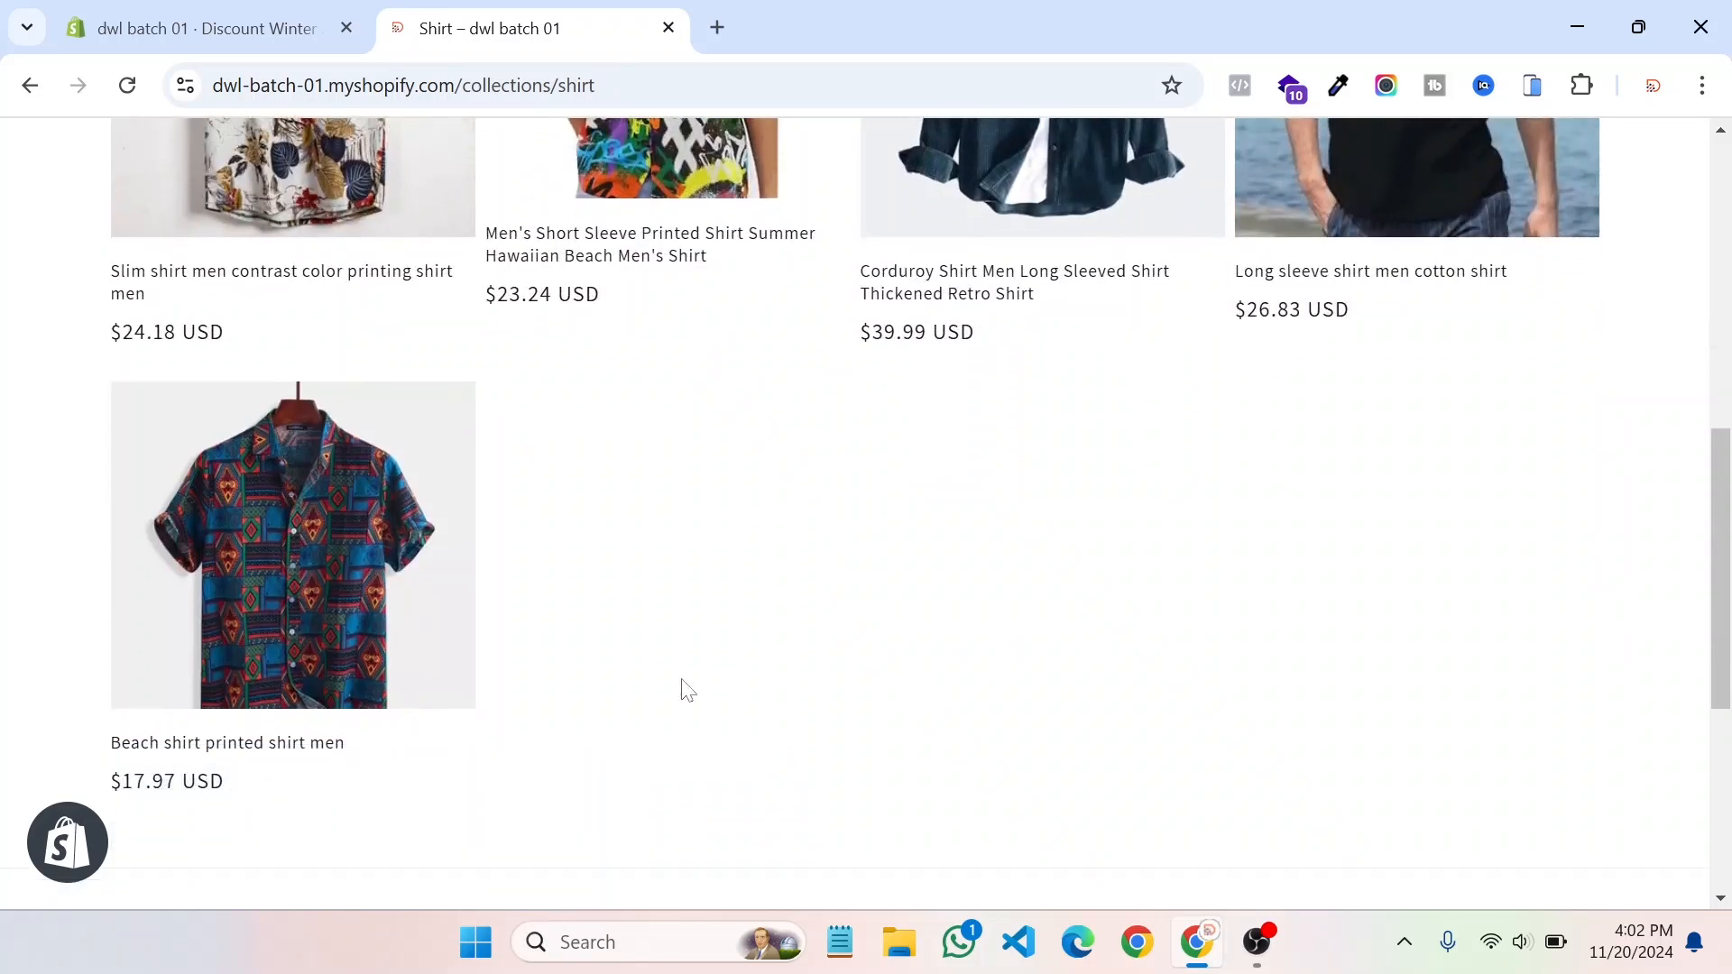
pyautogui.click(267, 760)
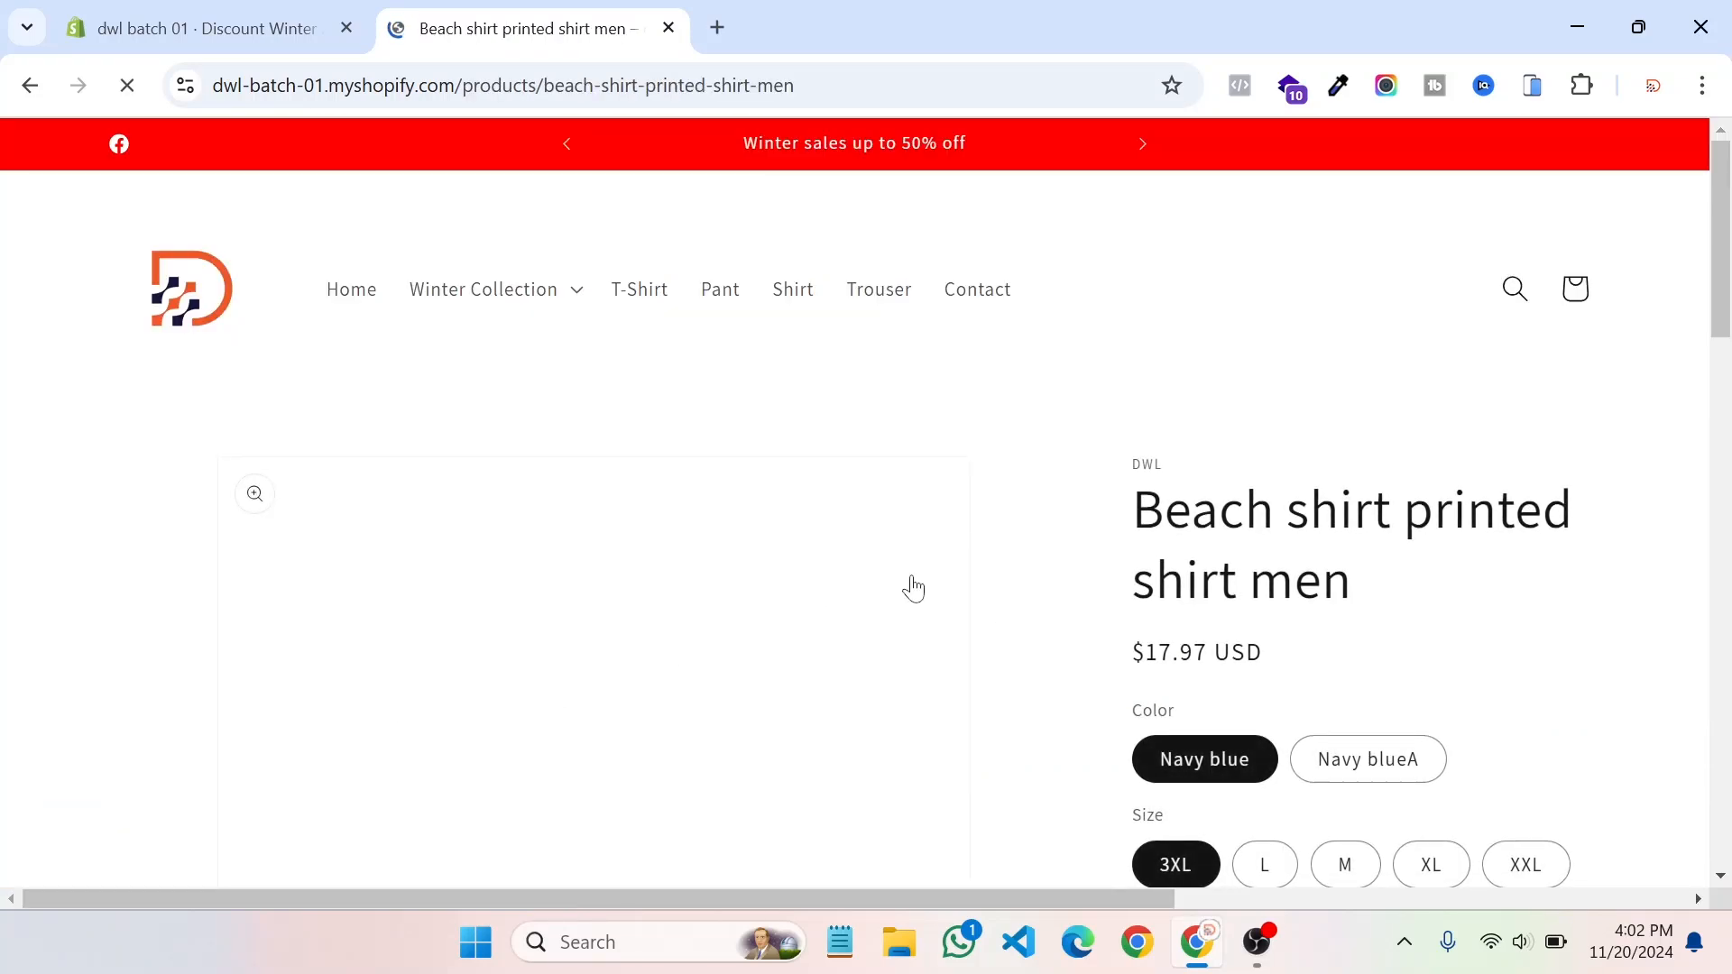
pyautogui.scroll(-3, 1085, 596)
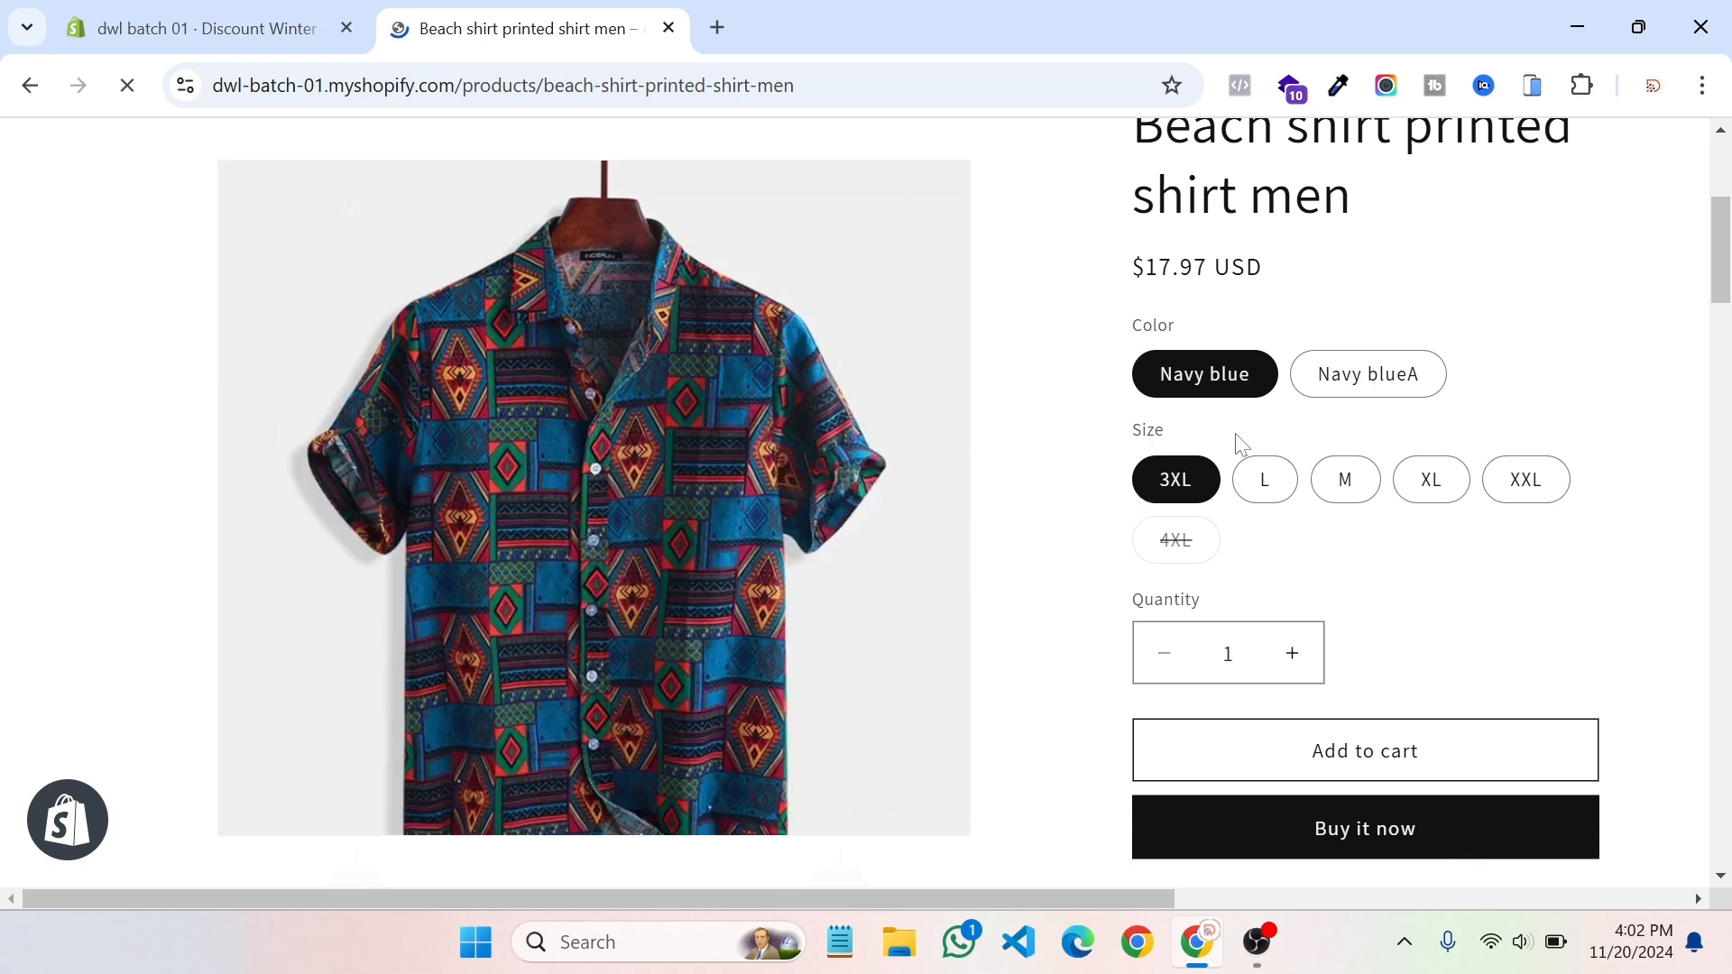
pyautogui.click(1366, 826)
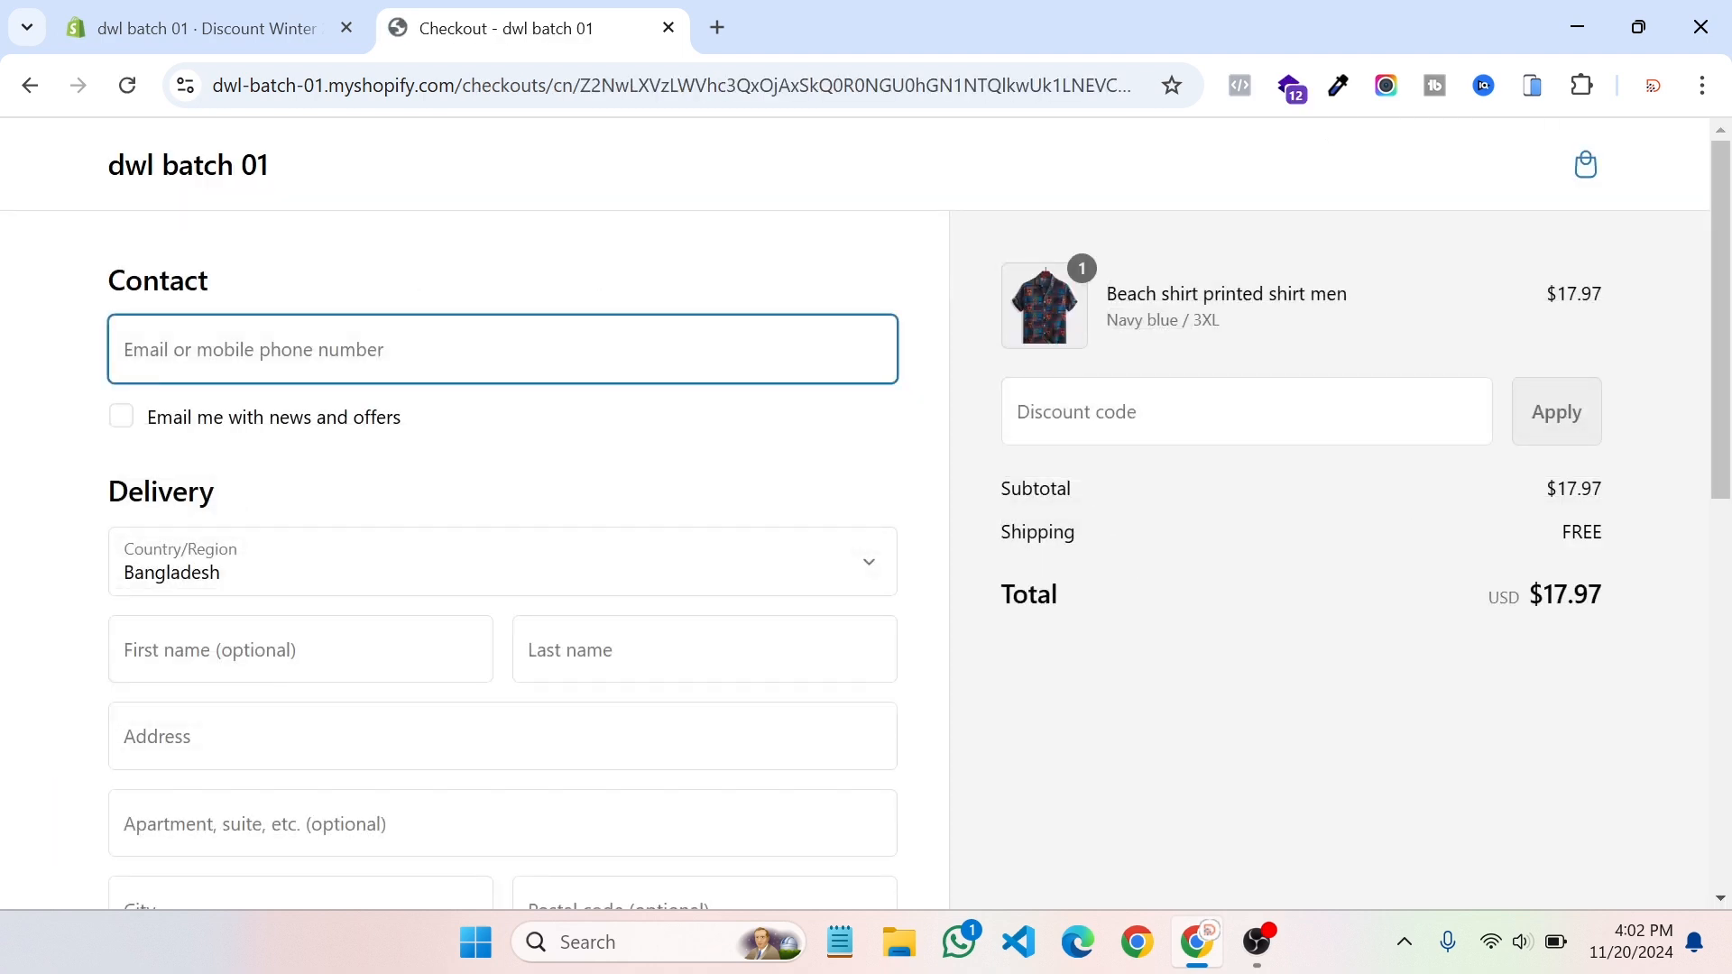
# Step: Apply the discount code "Winter 2024" to the beach shirt checkout and review the order summary
pyautogui.click(1190, 411)
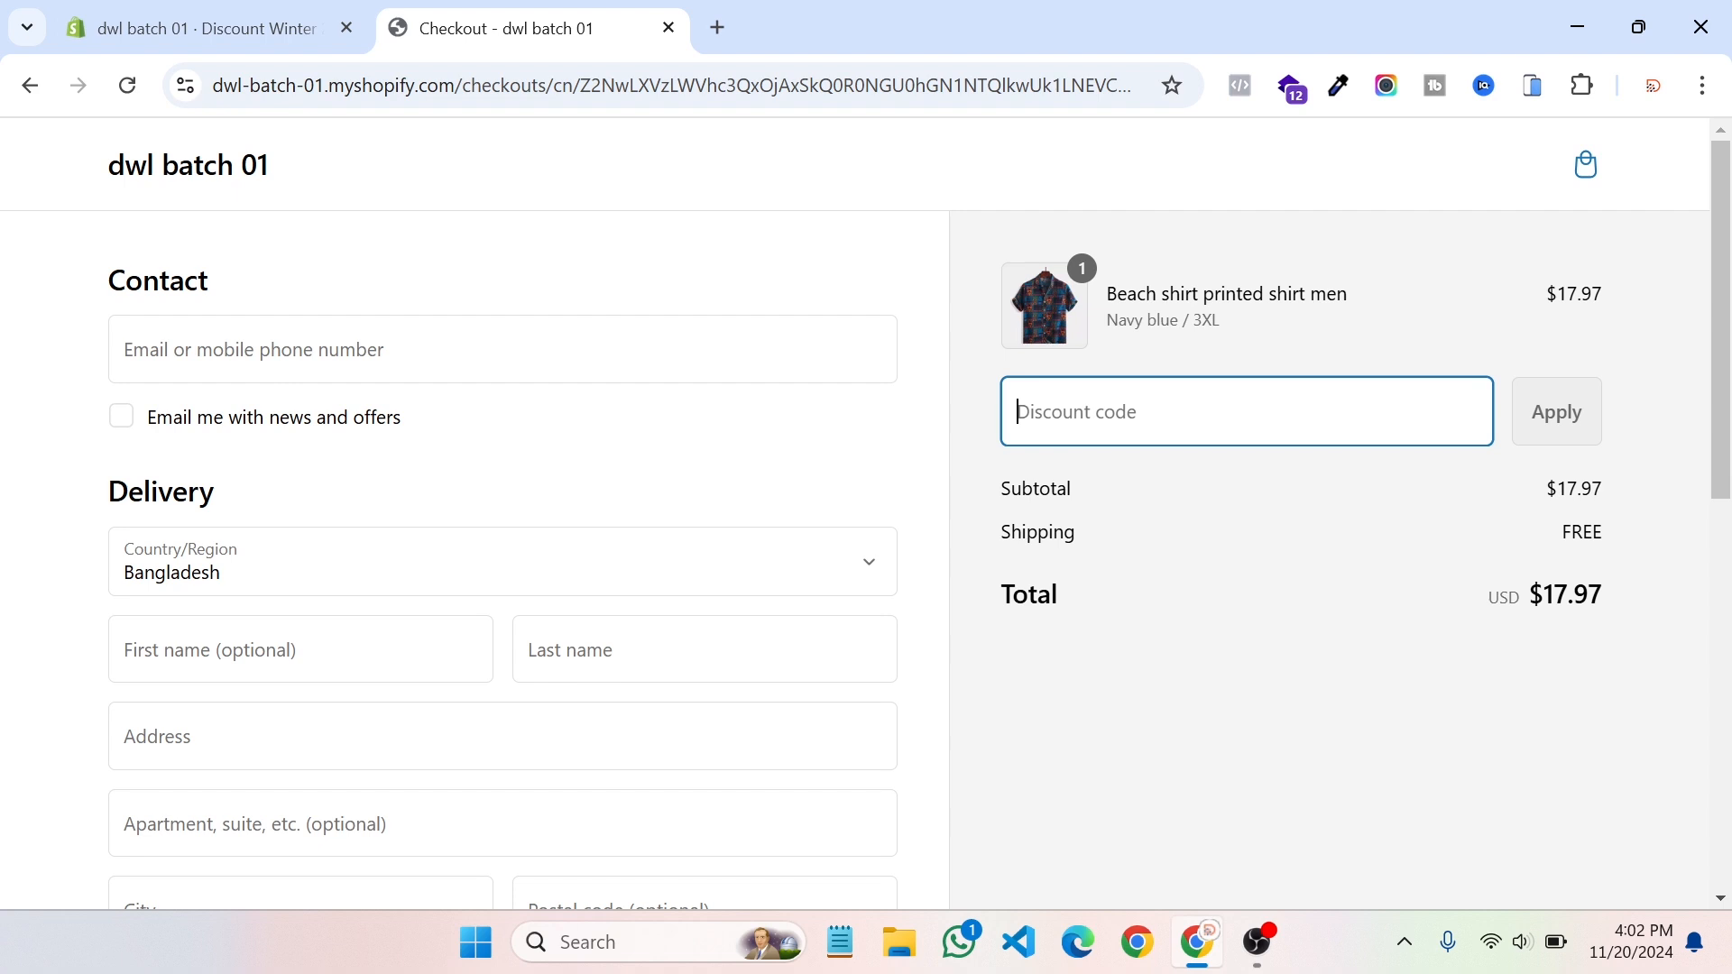
pyautogui.write('Winter 2')
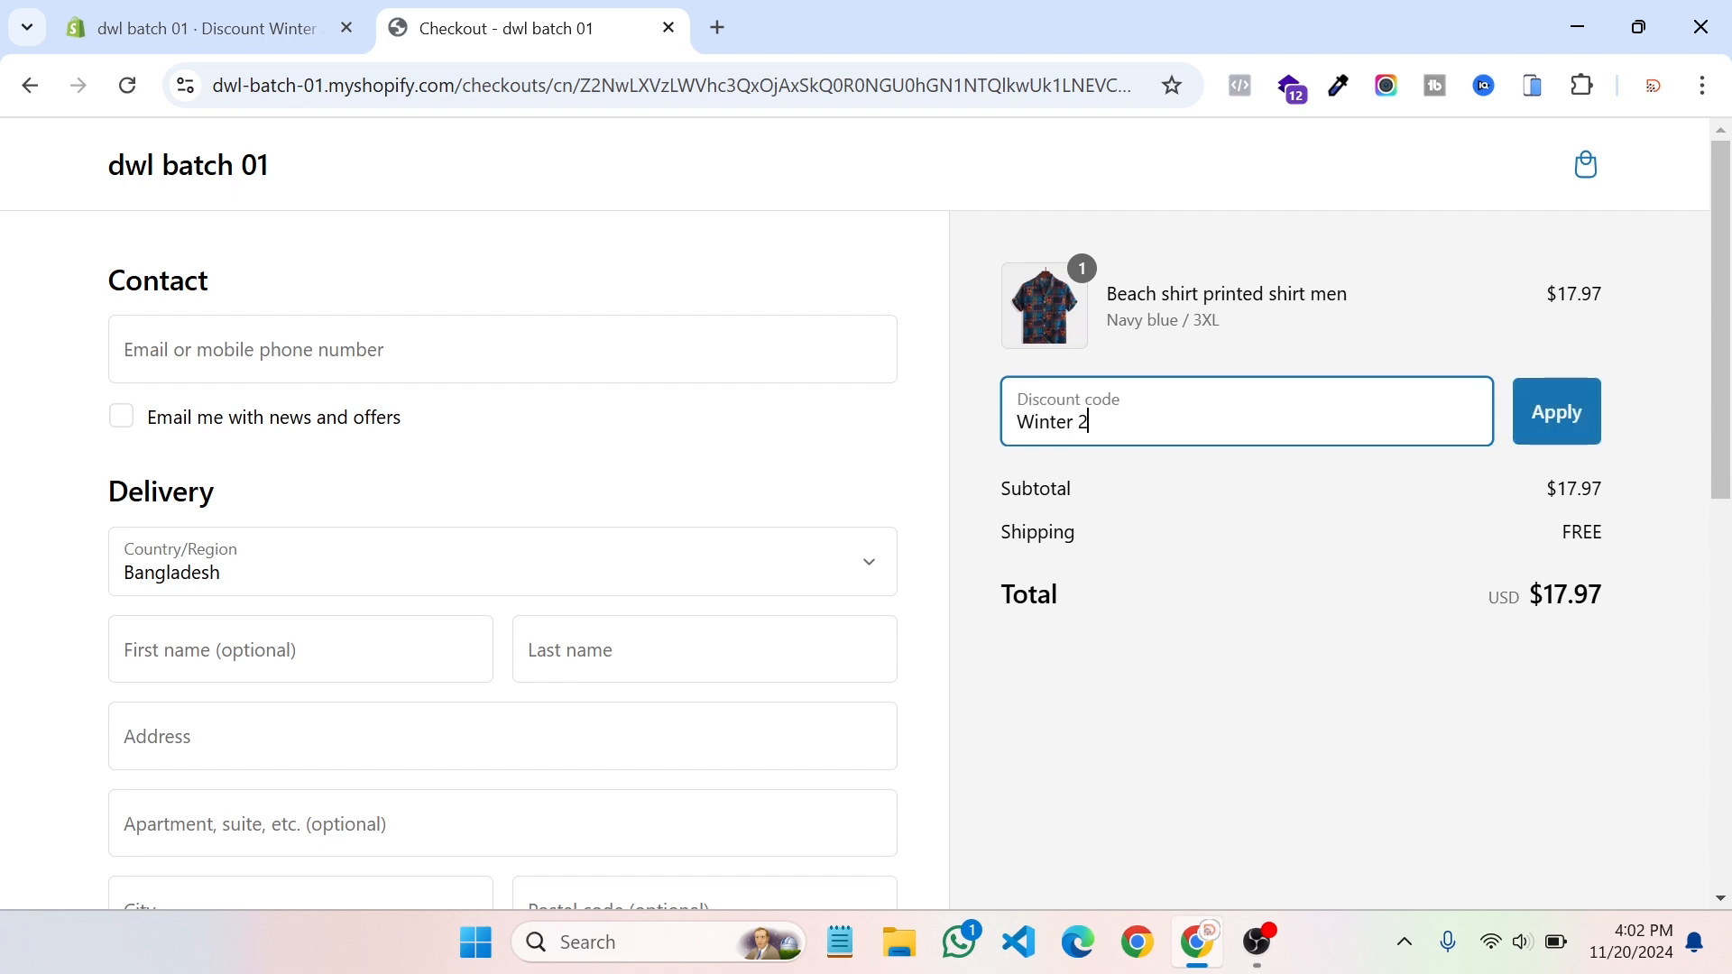
pyautogui.write('024')
pyautogui.click(1571, 436)
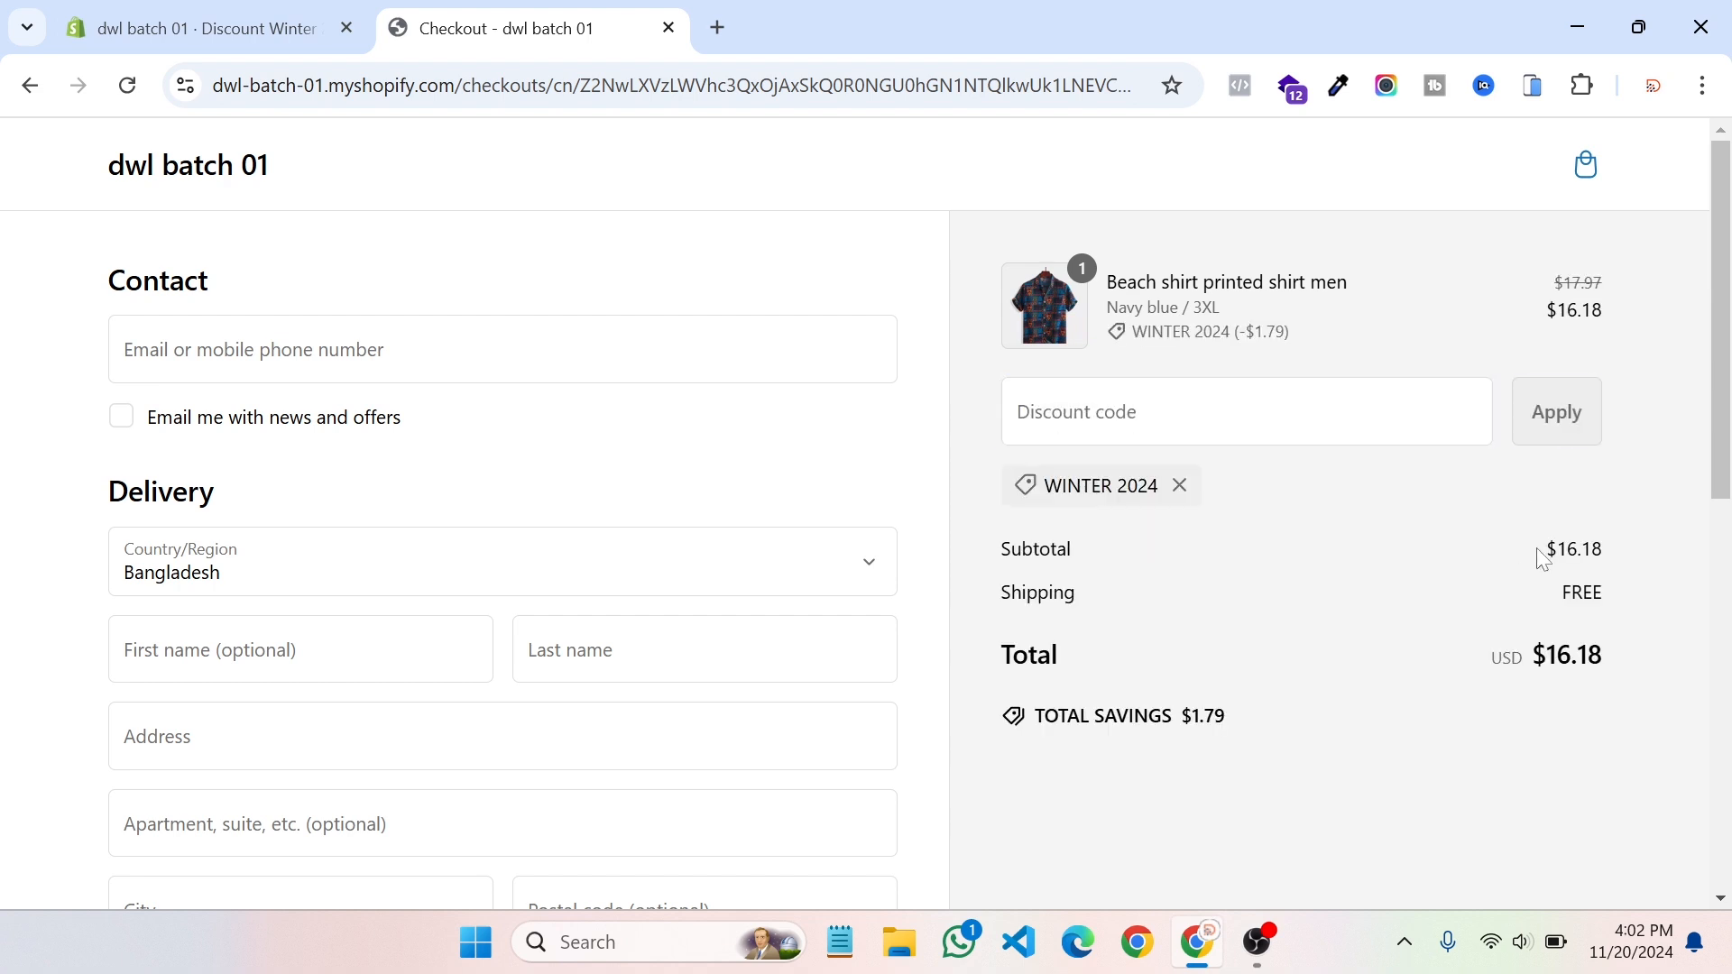
pyautogui.scroll(-2, 1434, 557)
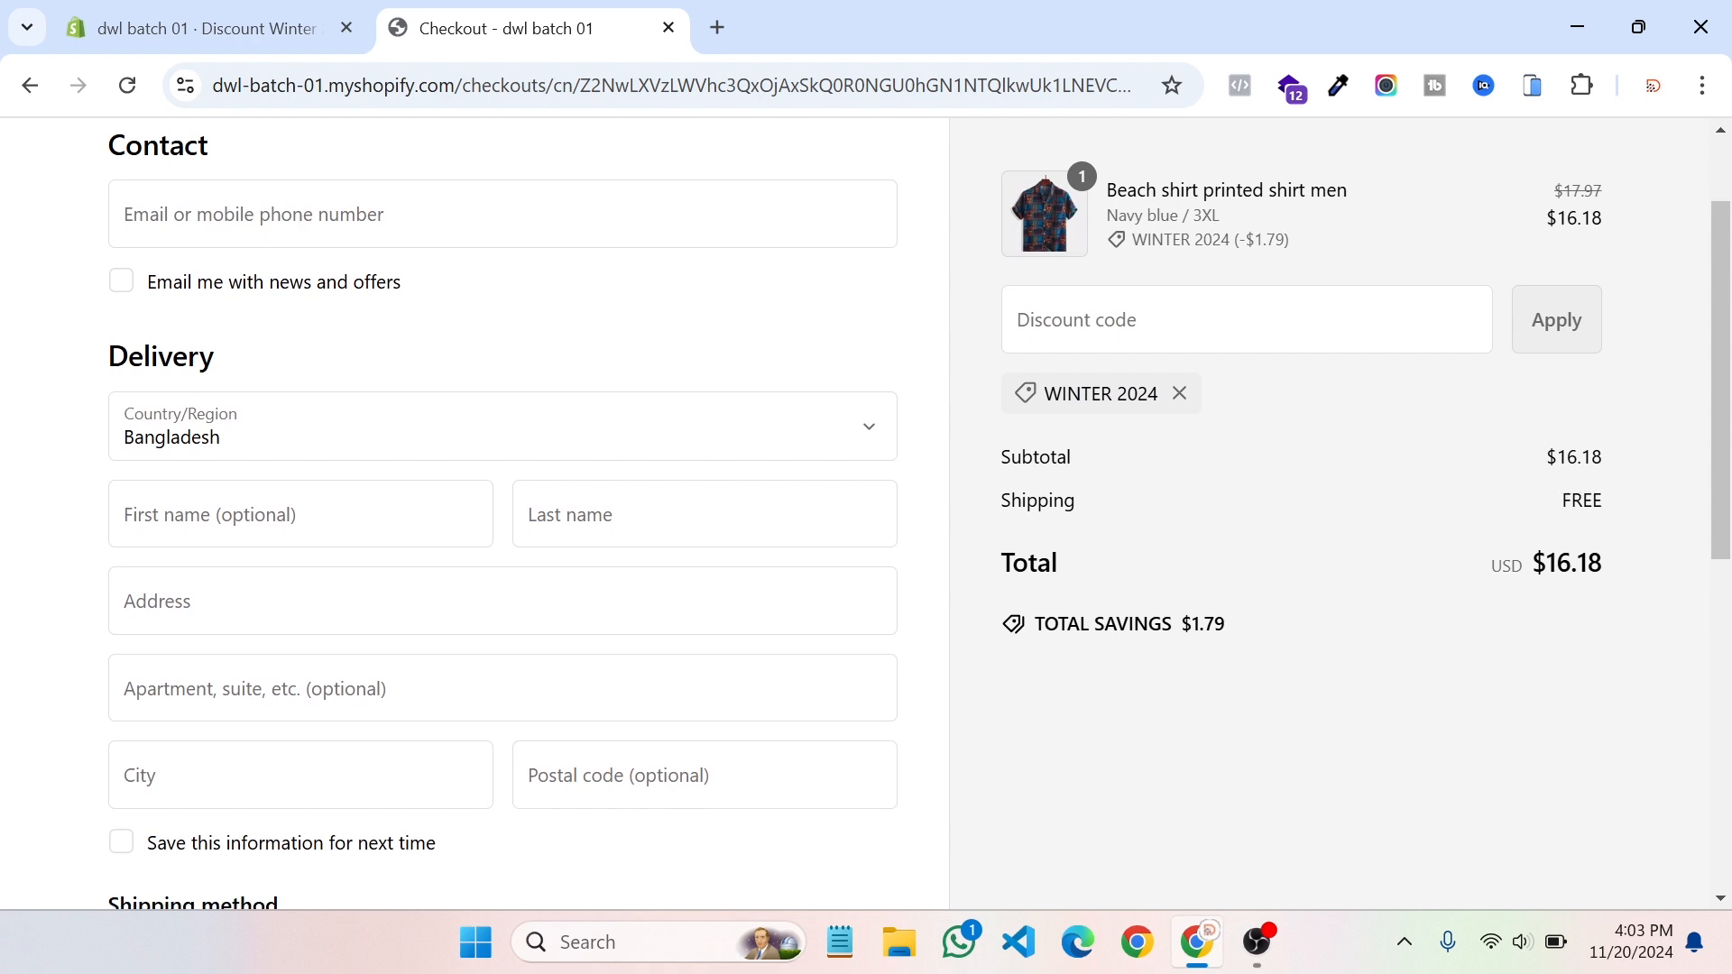
pyautogui.scroll(2, 1594, 316)
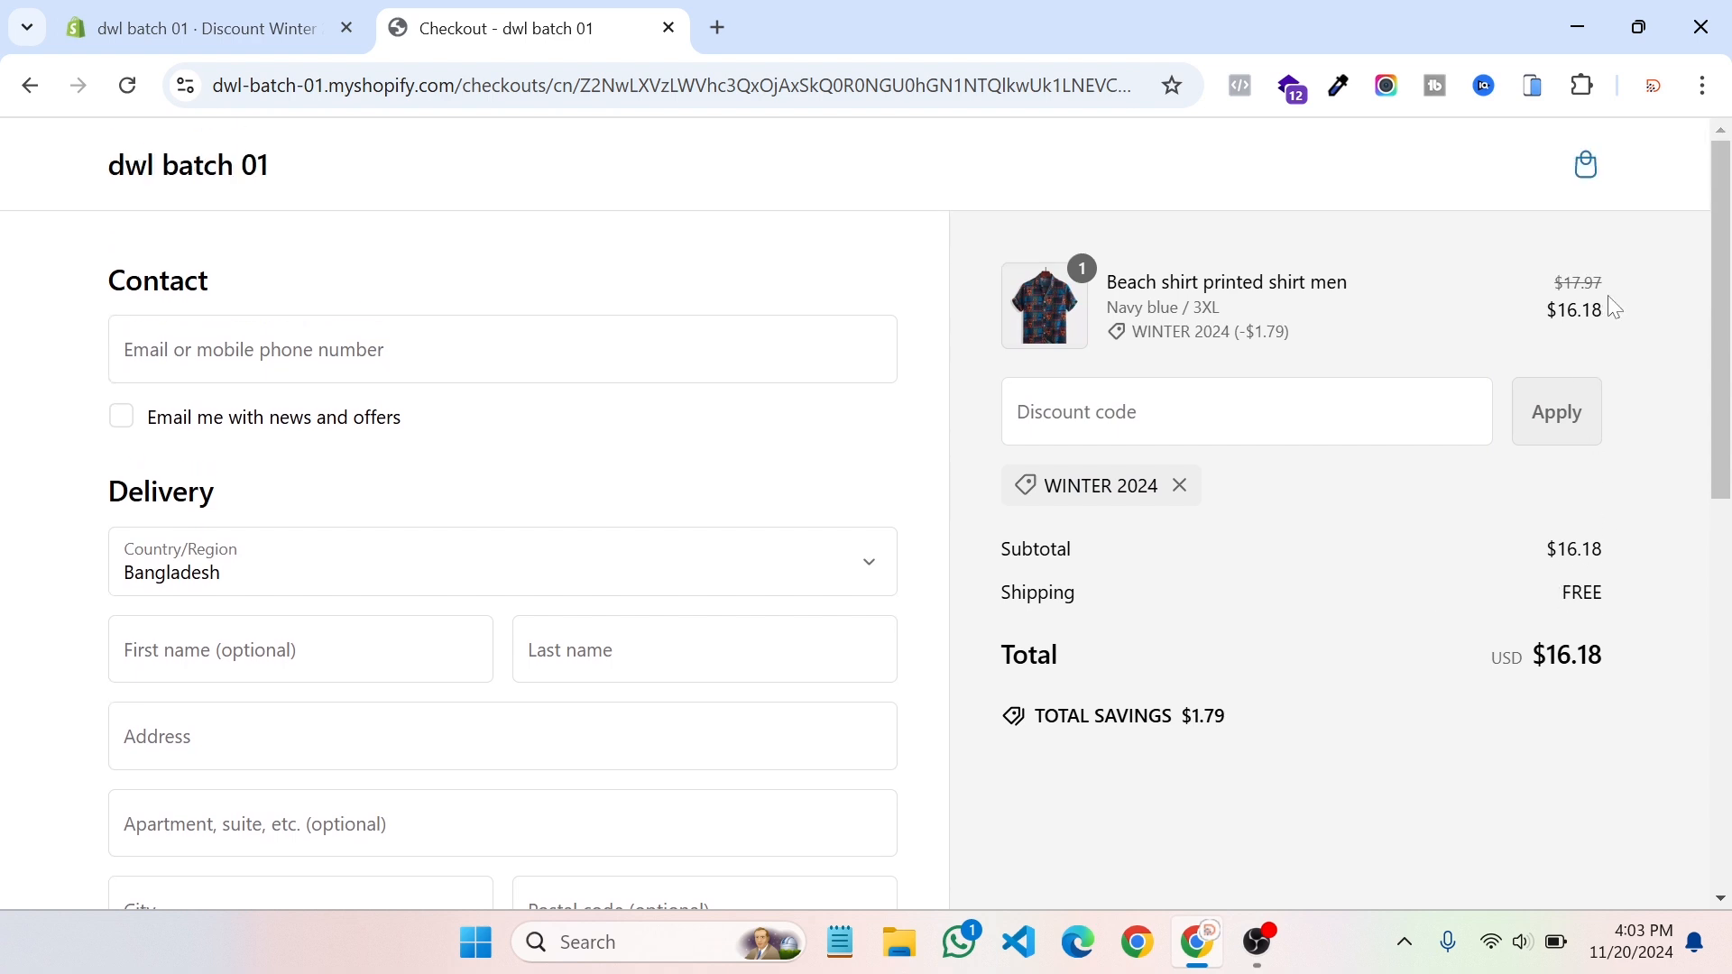
pyautogui.click(1404, 942)
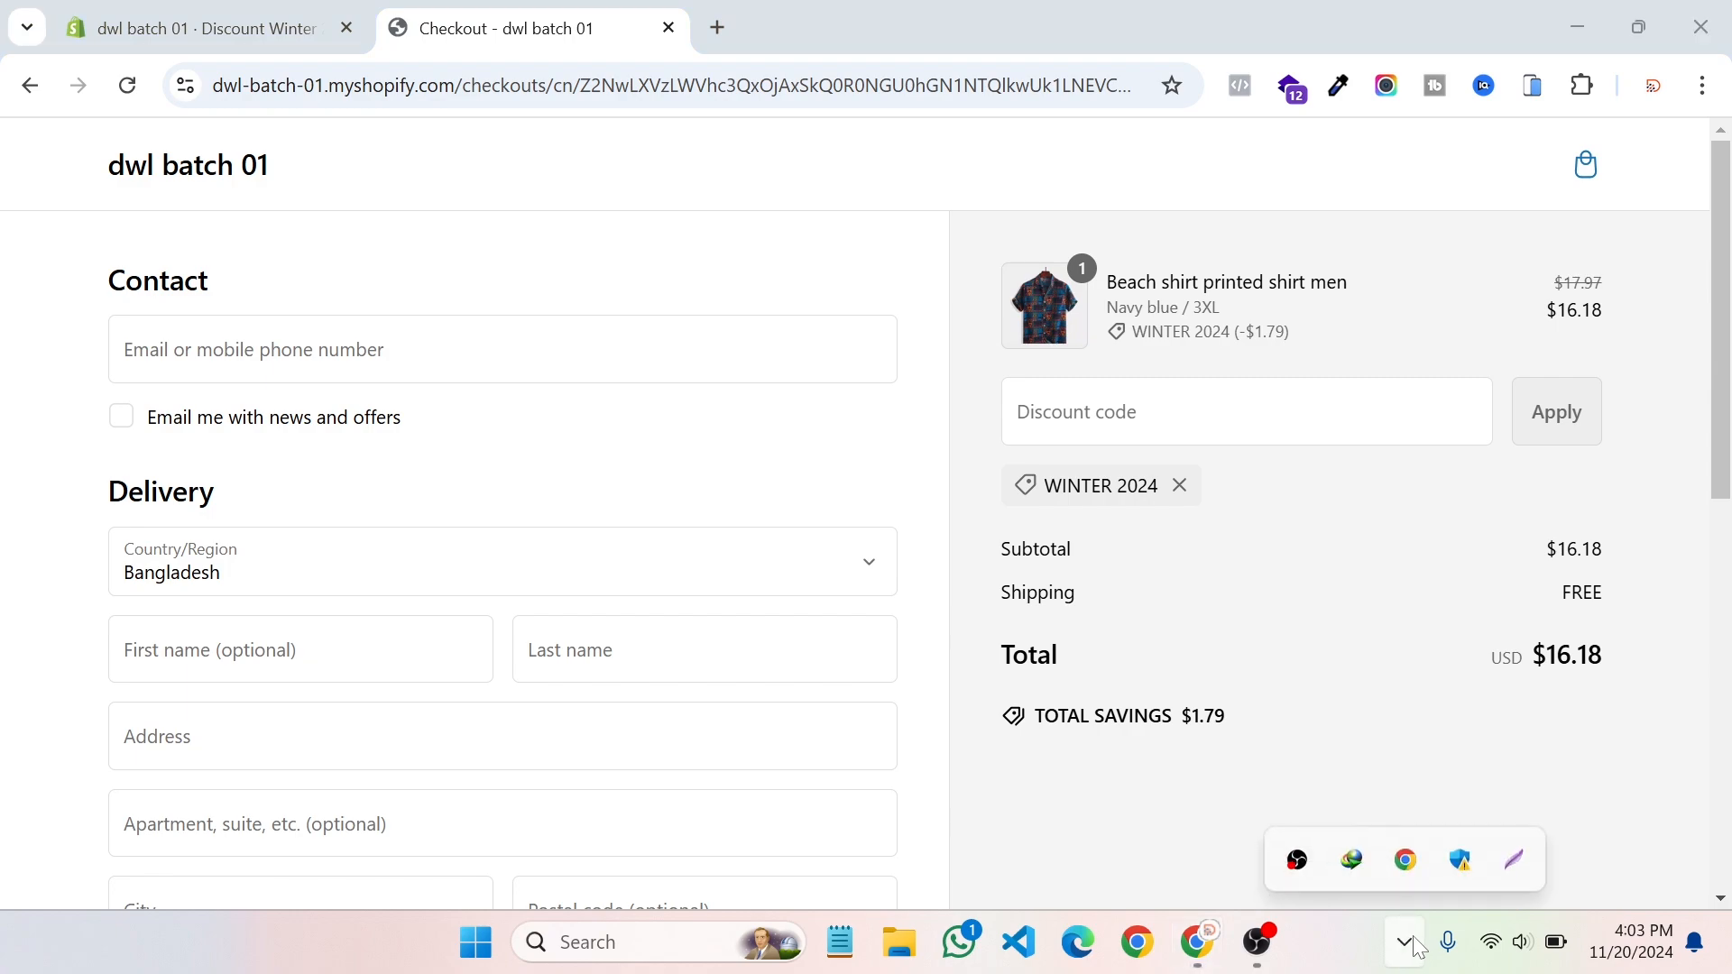
pyautogui.click(1505, 855)
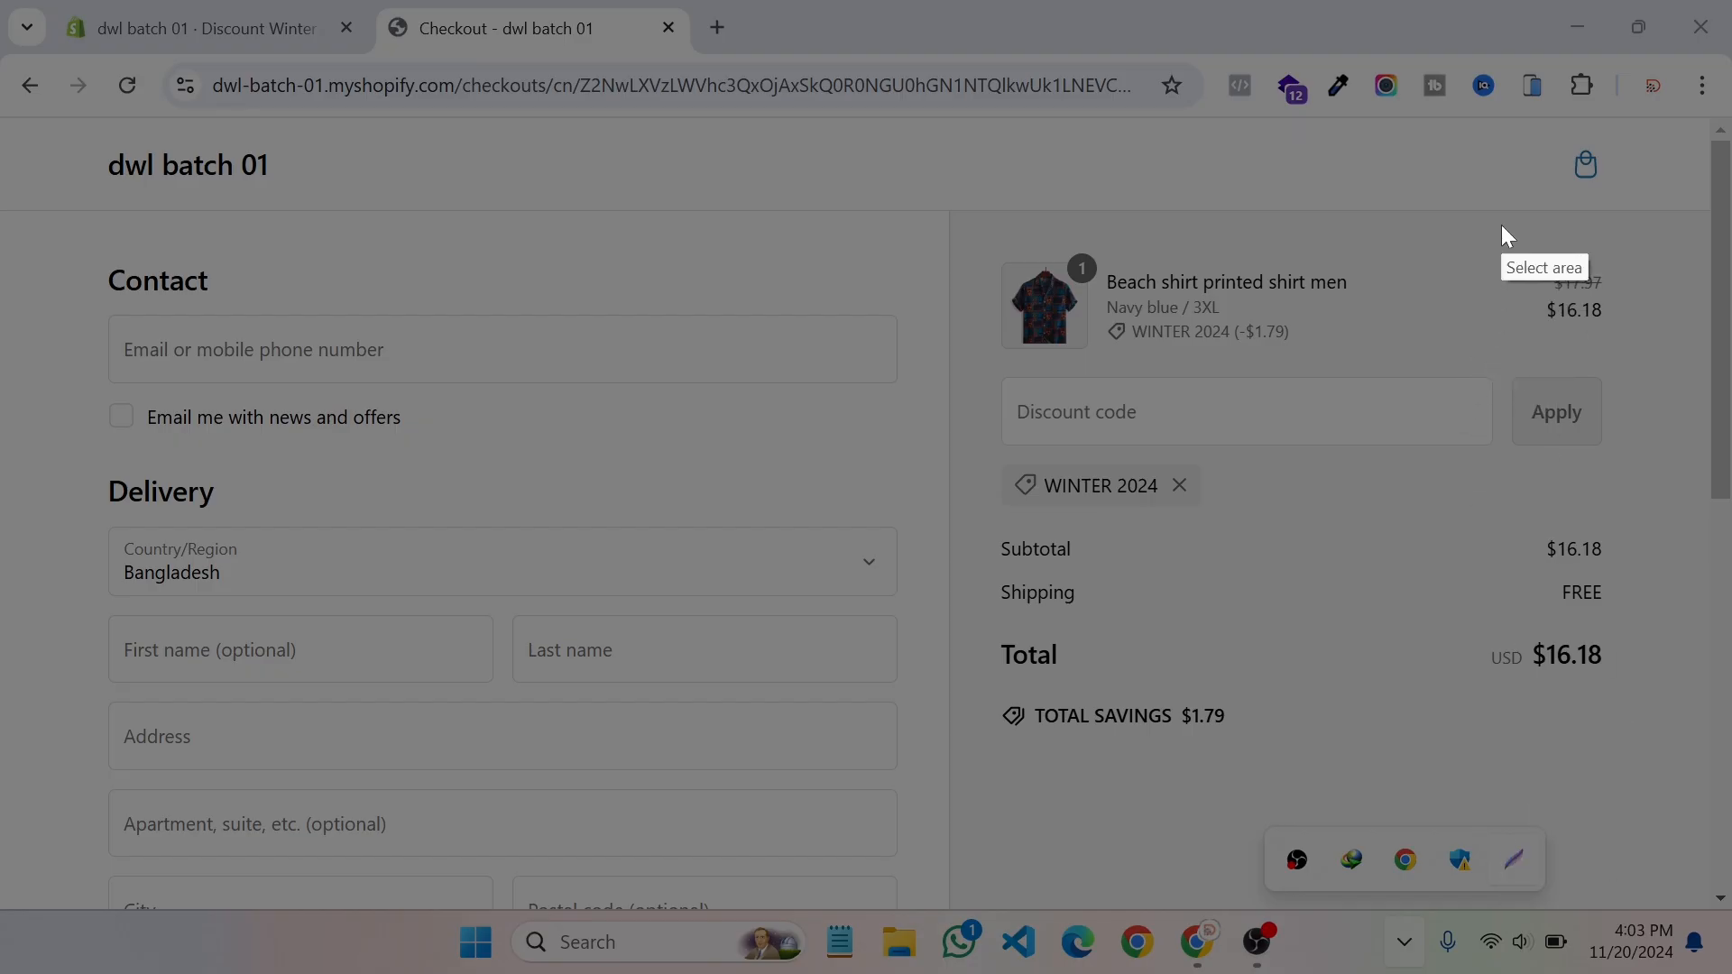
pyautogui.moveTo(1501, 225)
pyautogui.mouseDown()
pyautogui.moveTo(1719, 558)
pyautogui.moveTo(1715, 638)
pyautogui.mouseUp()
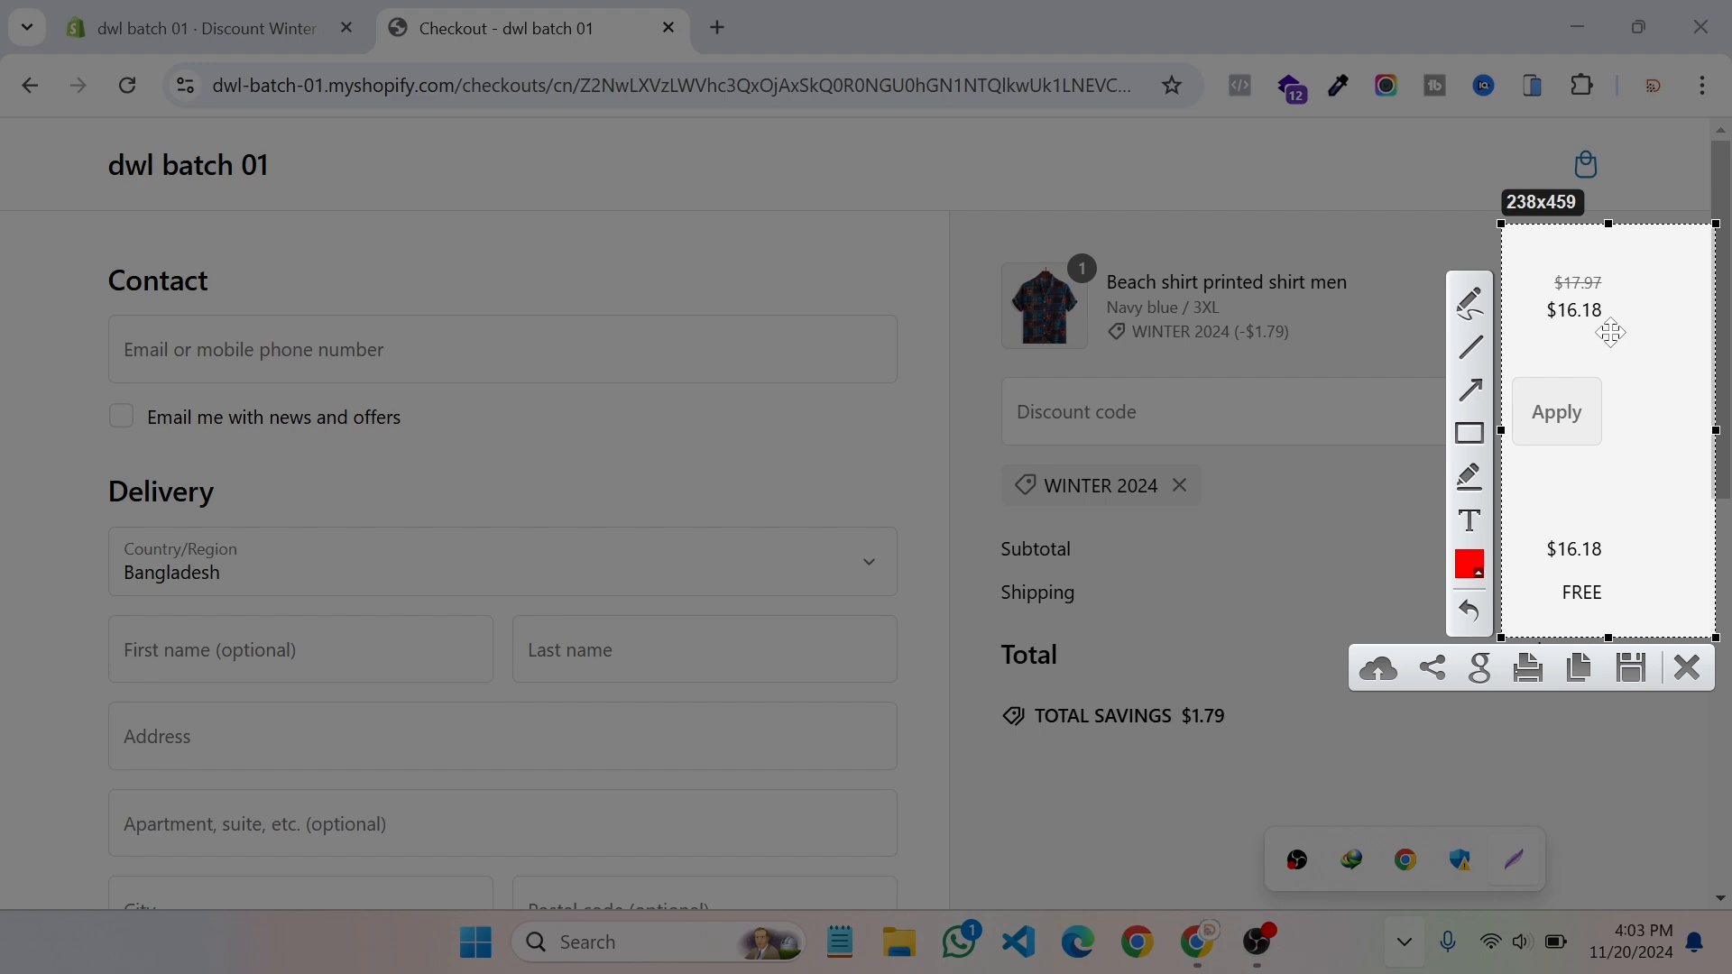
pyautogui.click(1686, 667)
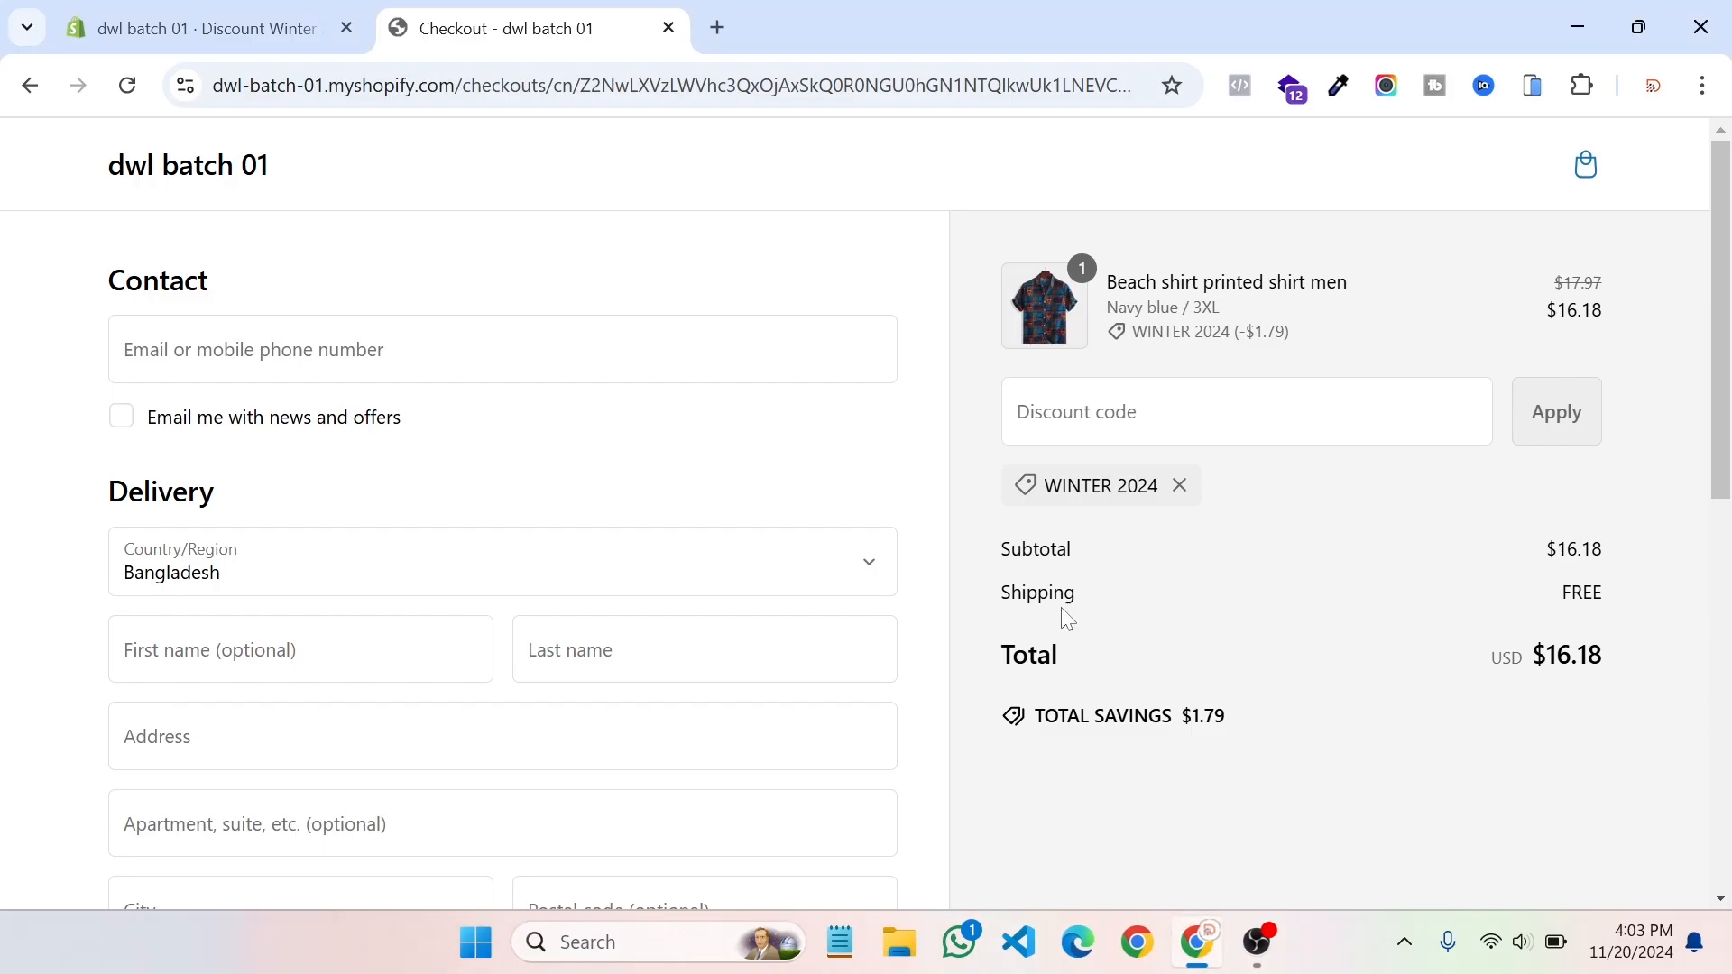
# Step: Remove the WINTER 2024 code from the checkout and return to the discounts list in the Shopify admin
pyautogui.click(1179, 486)
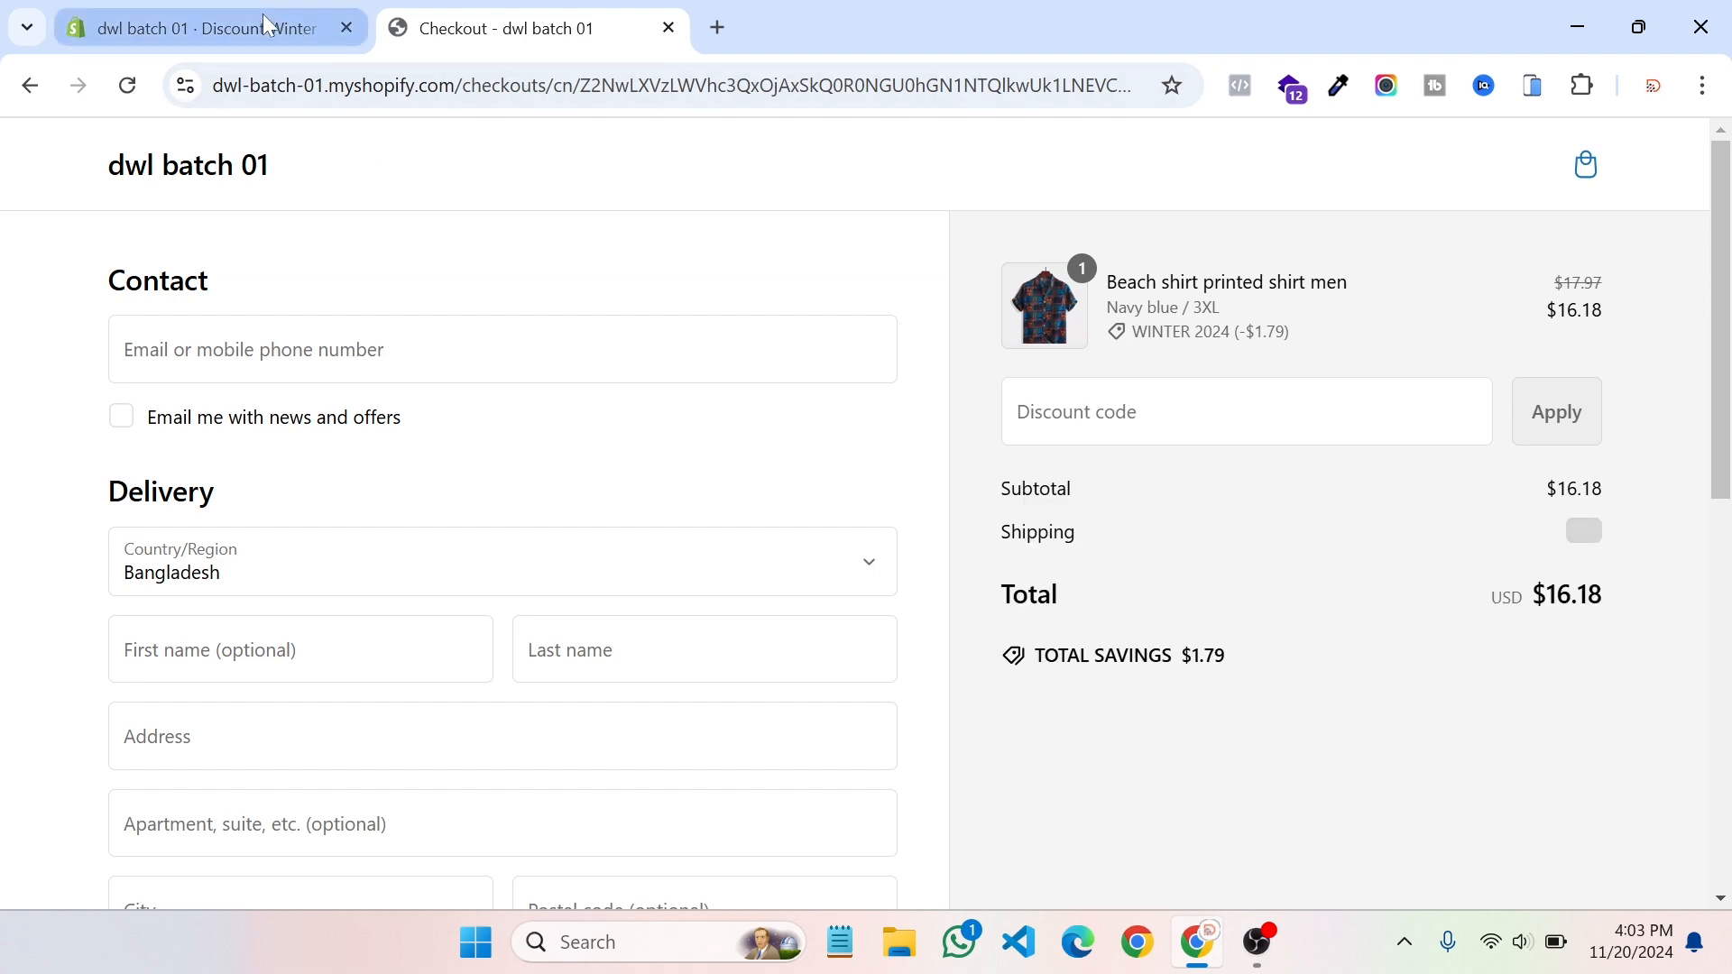
pyautogui.click(216, 28)
pyautogui.scroll(-2, 911, 408)
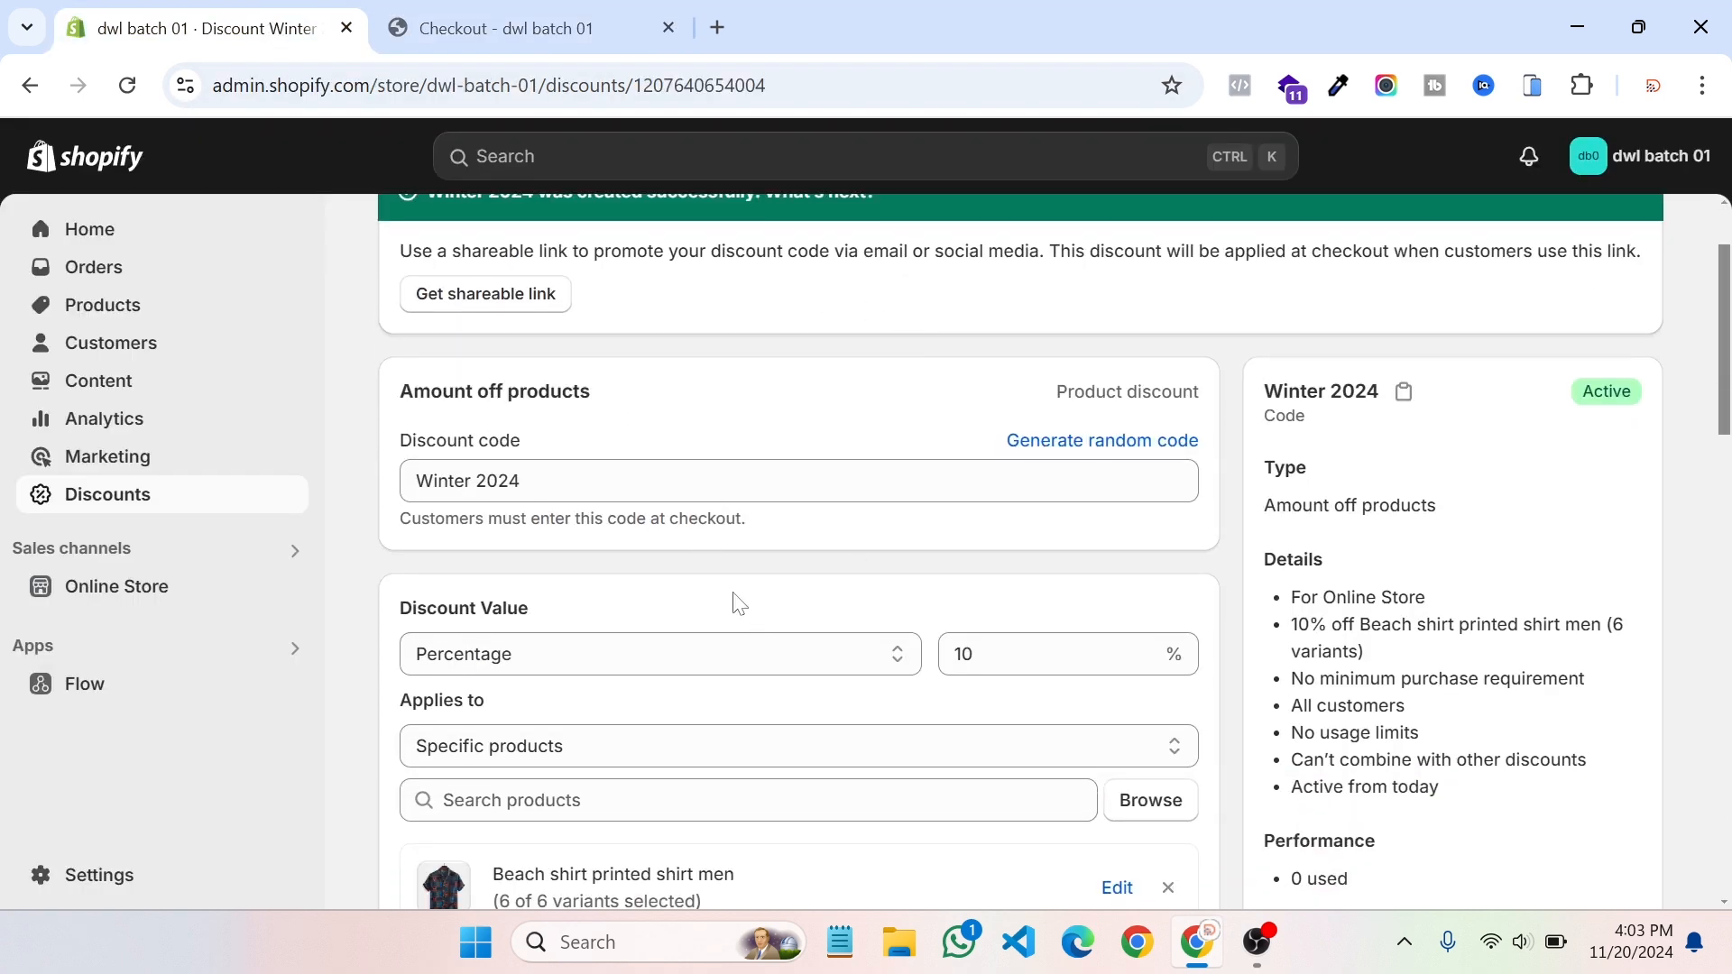
pyautogui.scroll(2, 736, 599)
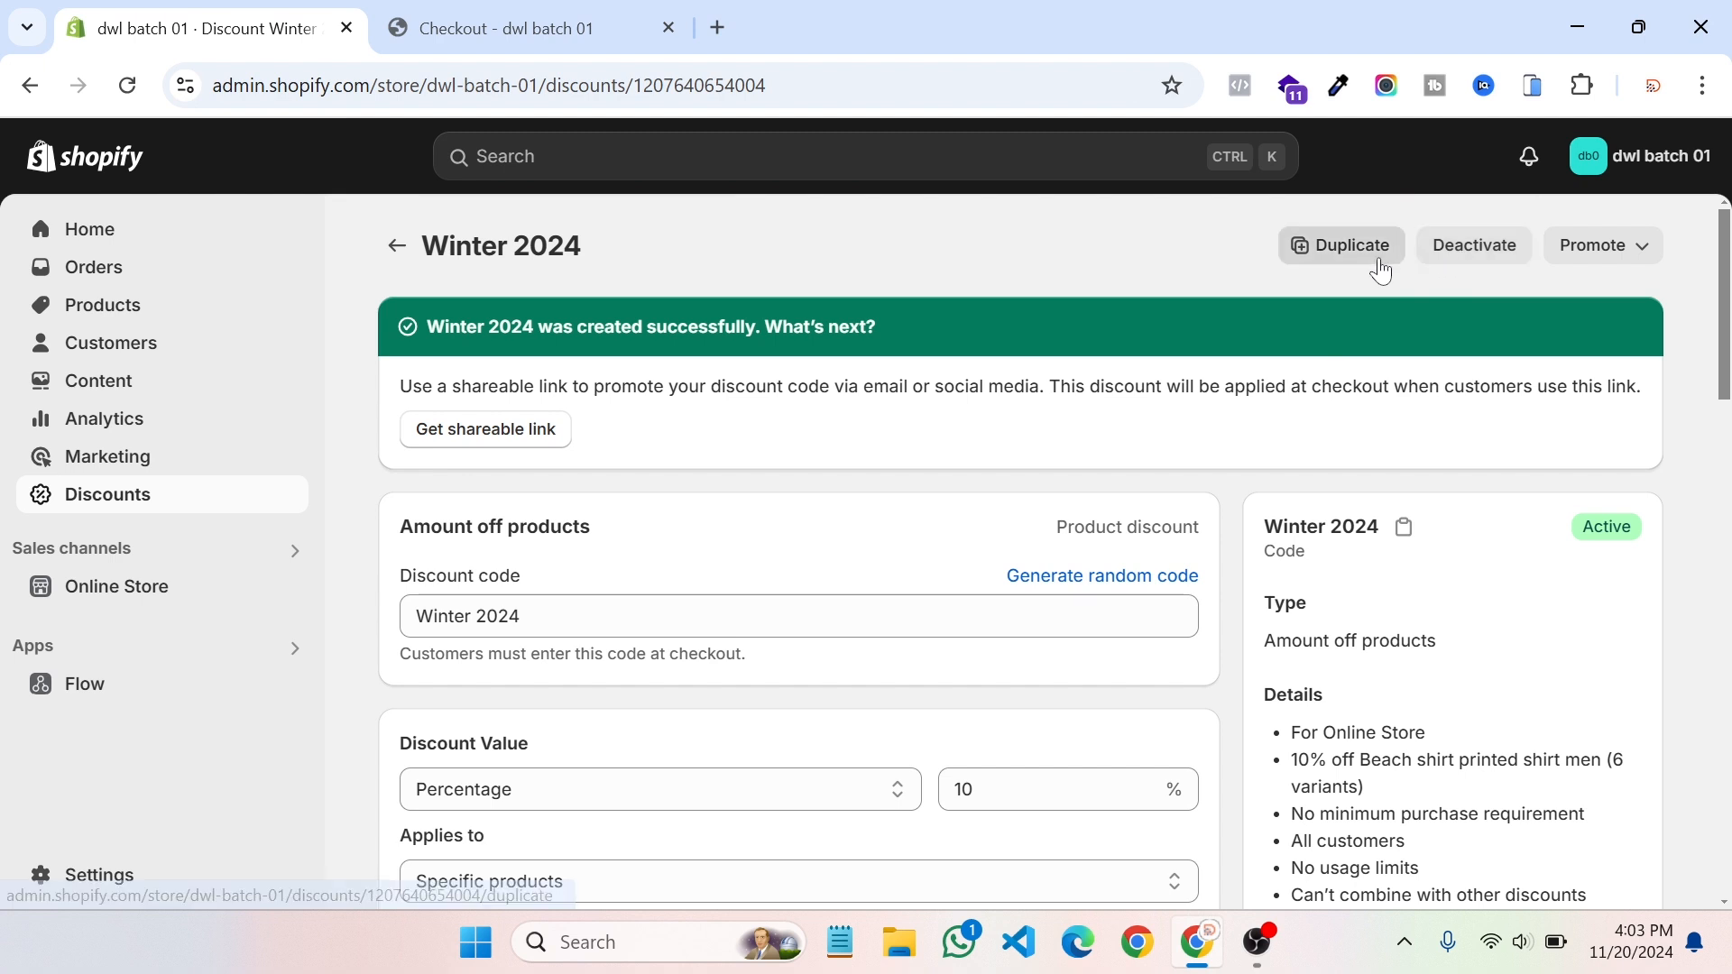
pyautogui.click(397, 245)
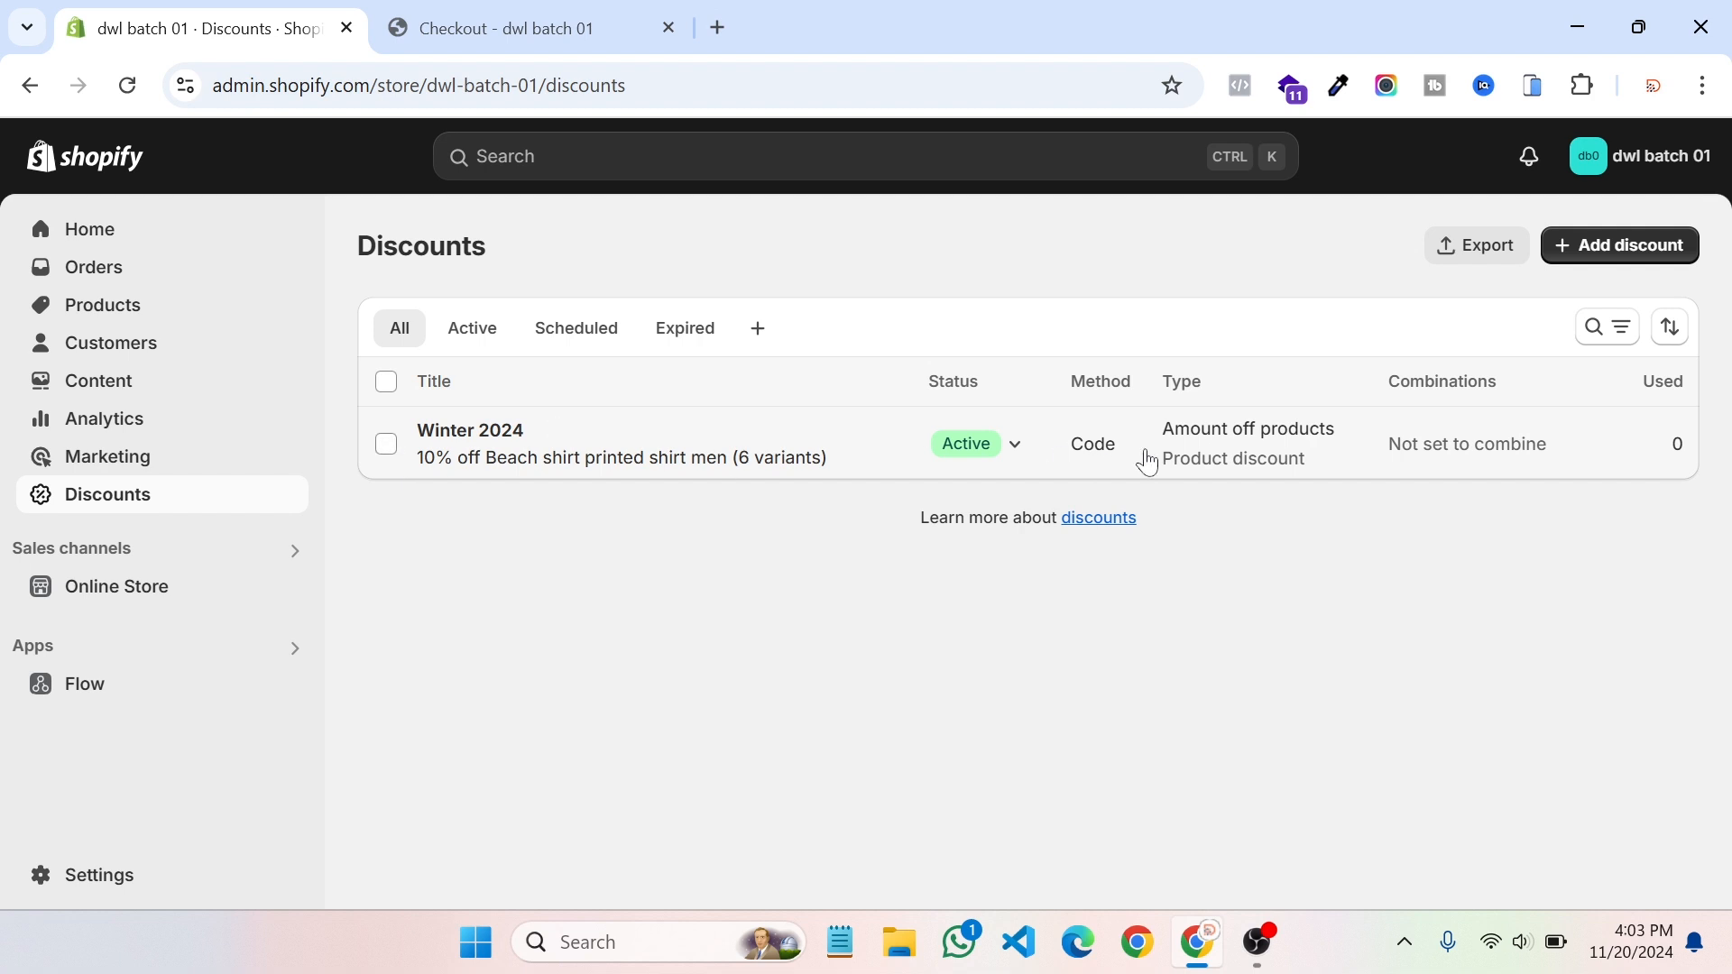
# Step: Deactivate the Winter 2024 discount from the discounts list and confirm the deactivation
pyautogui.click(393, 448)
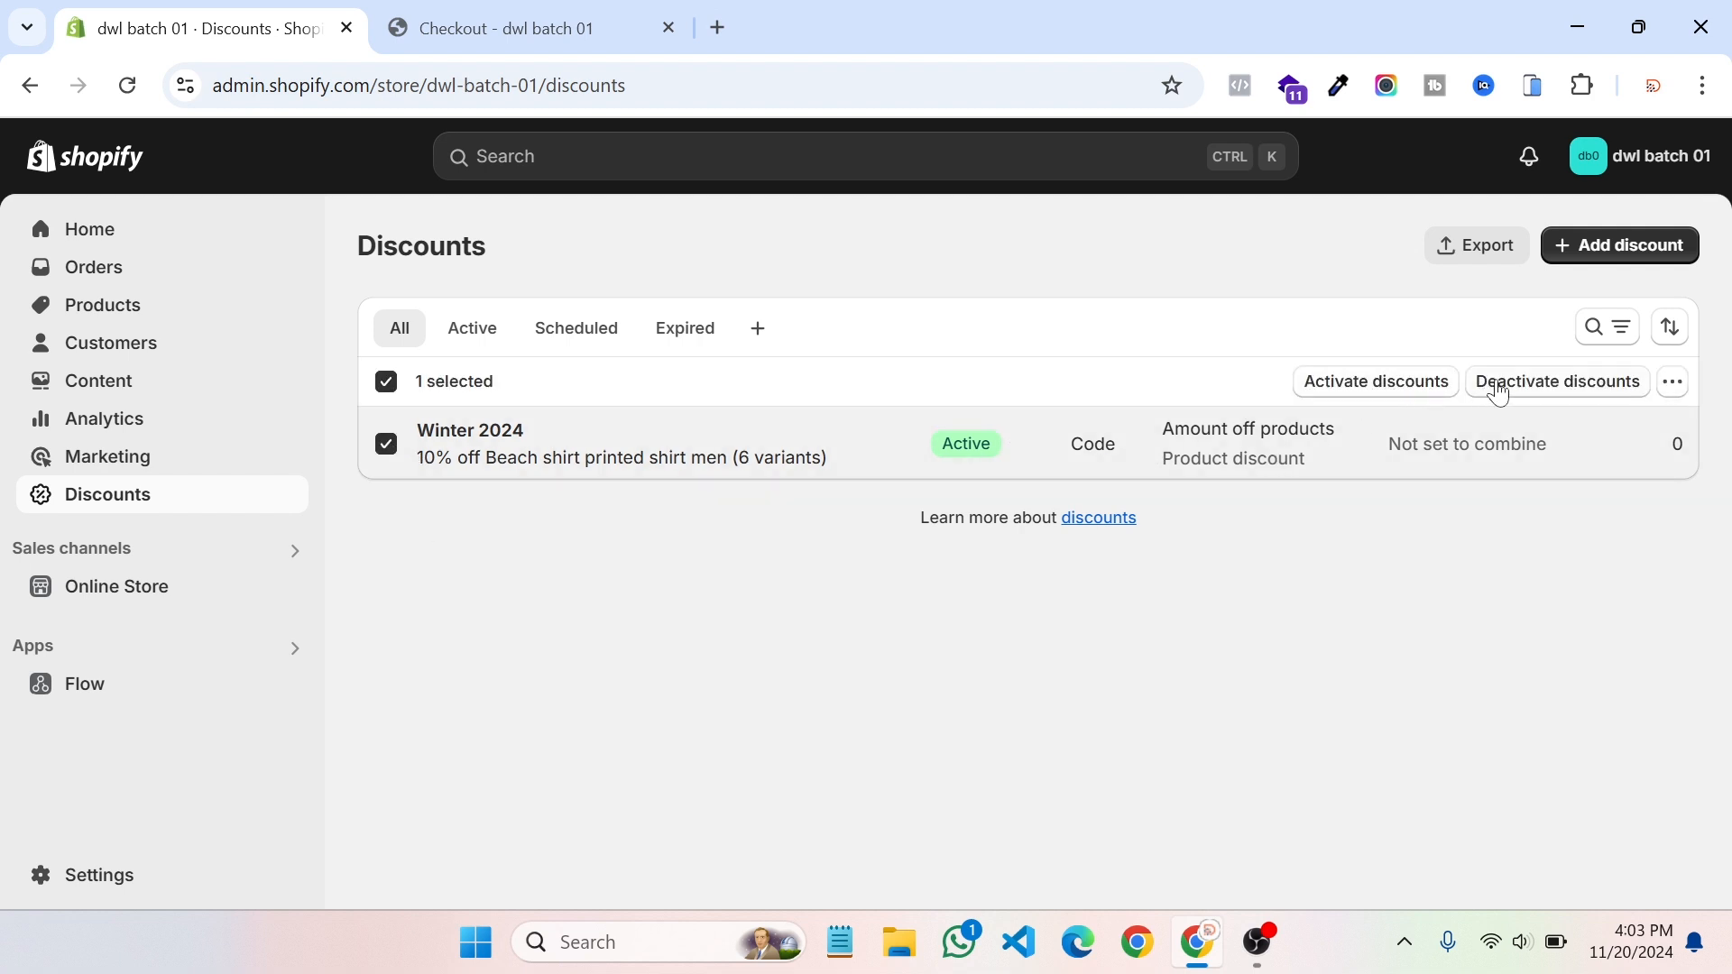
pyautogui.click(1672, 383)
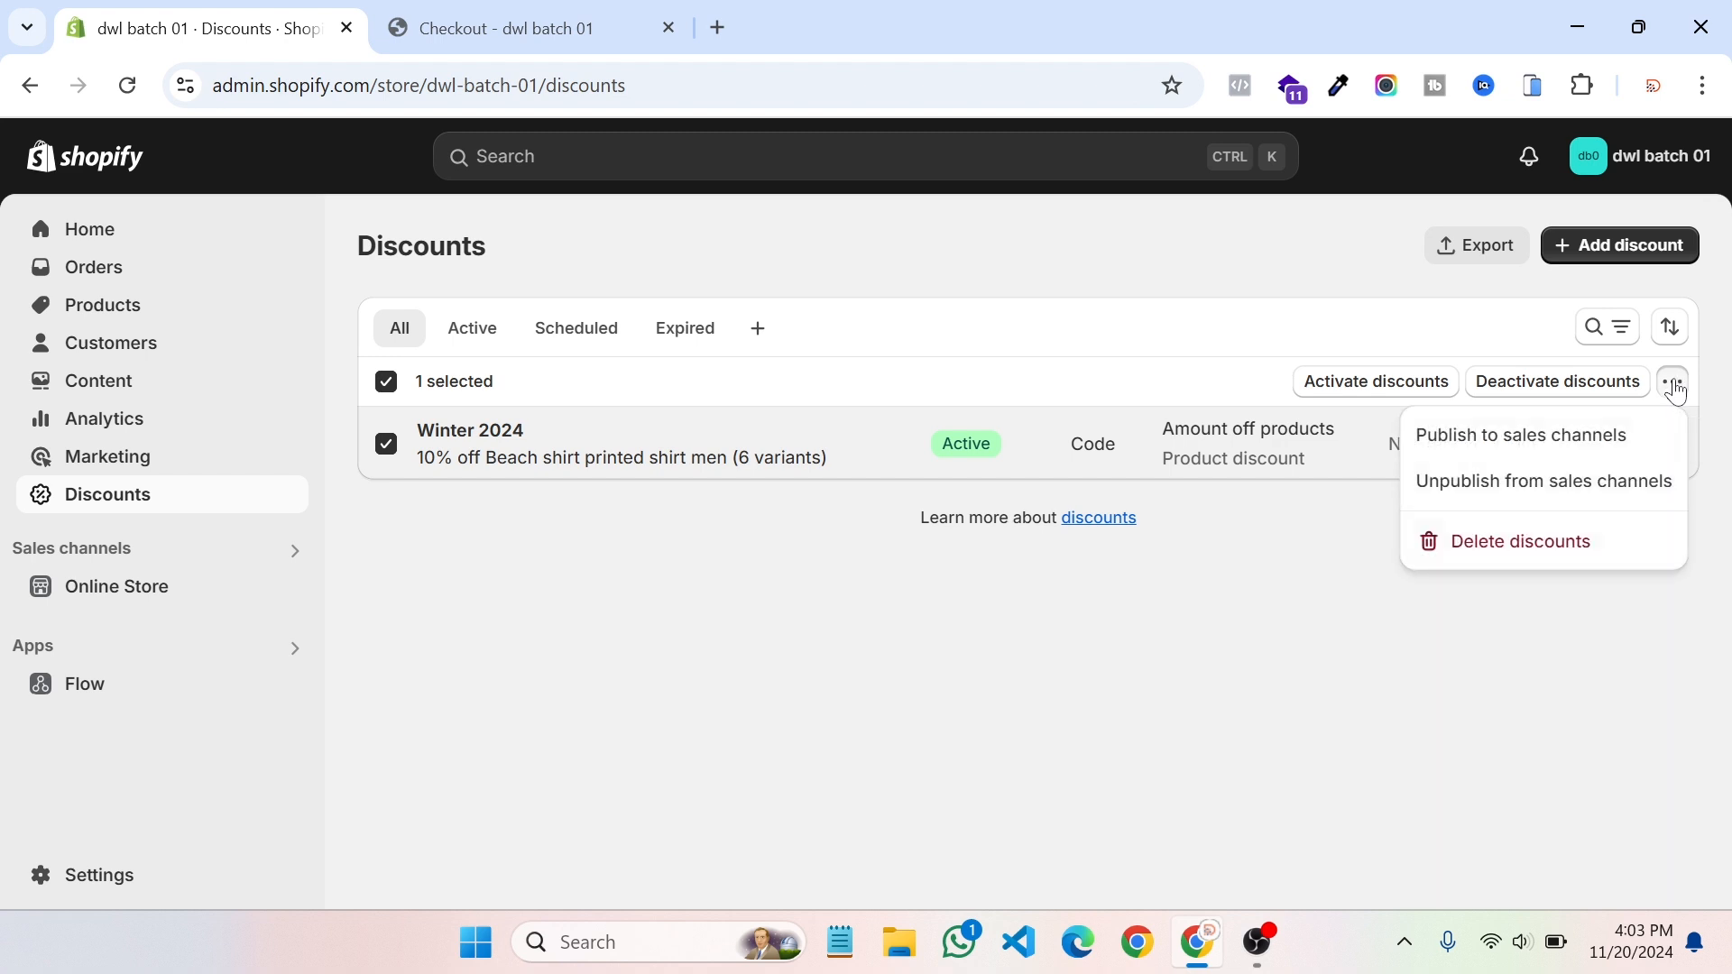
pyautogui.click(1440, 633)
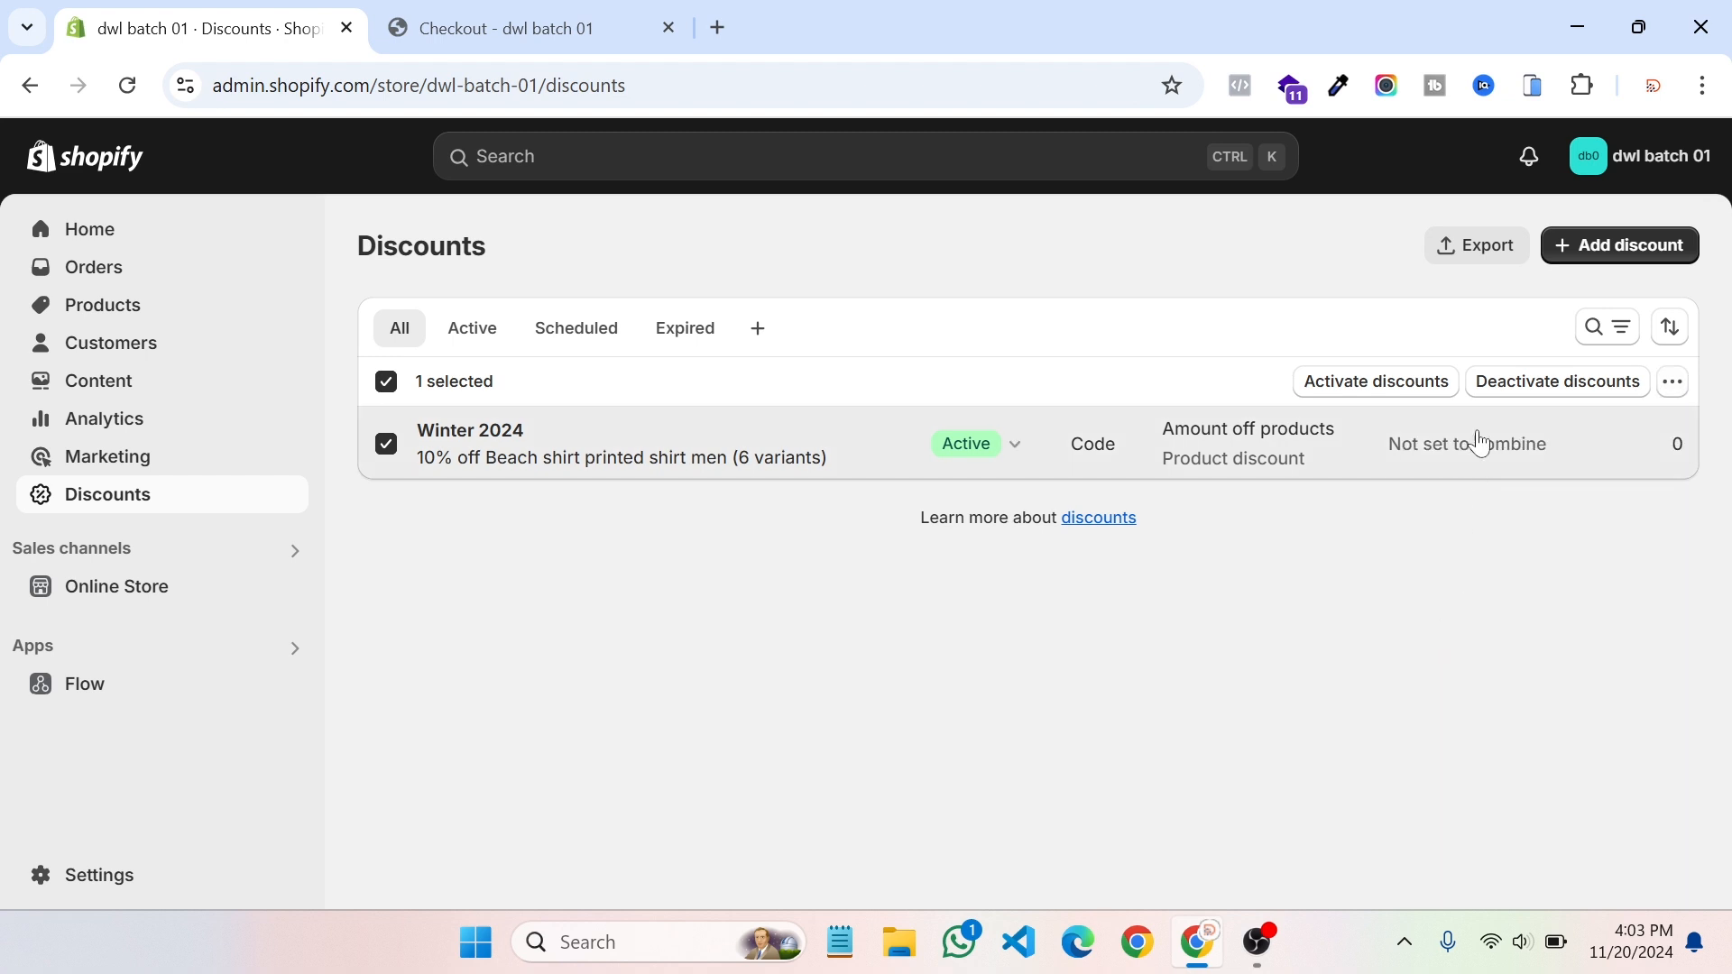
pyautogui.click(1520, 388)
pyautogui.click(1225, 587)
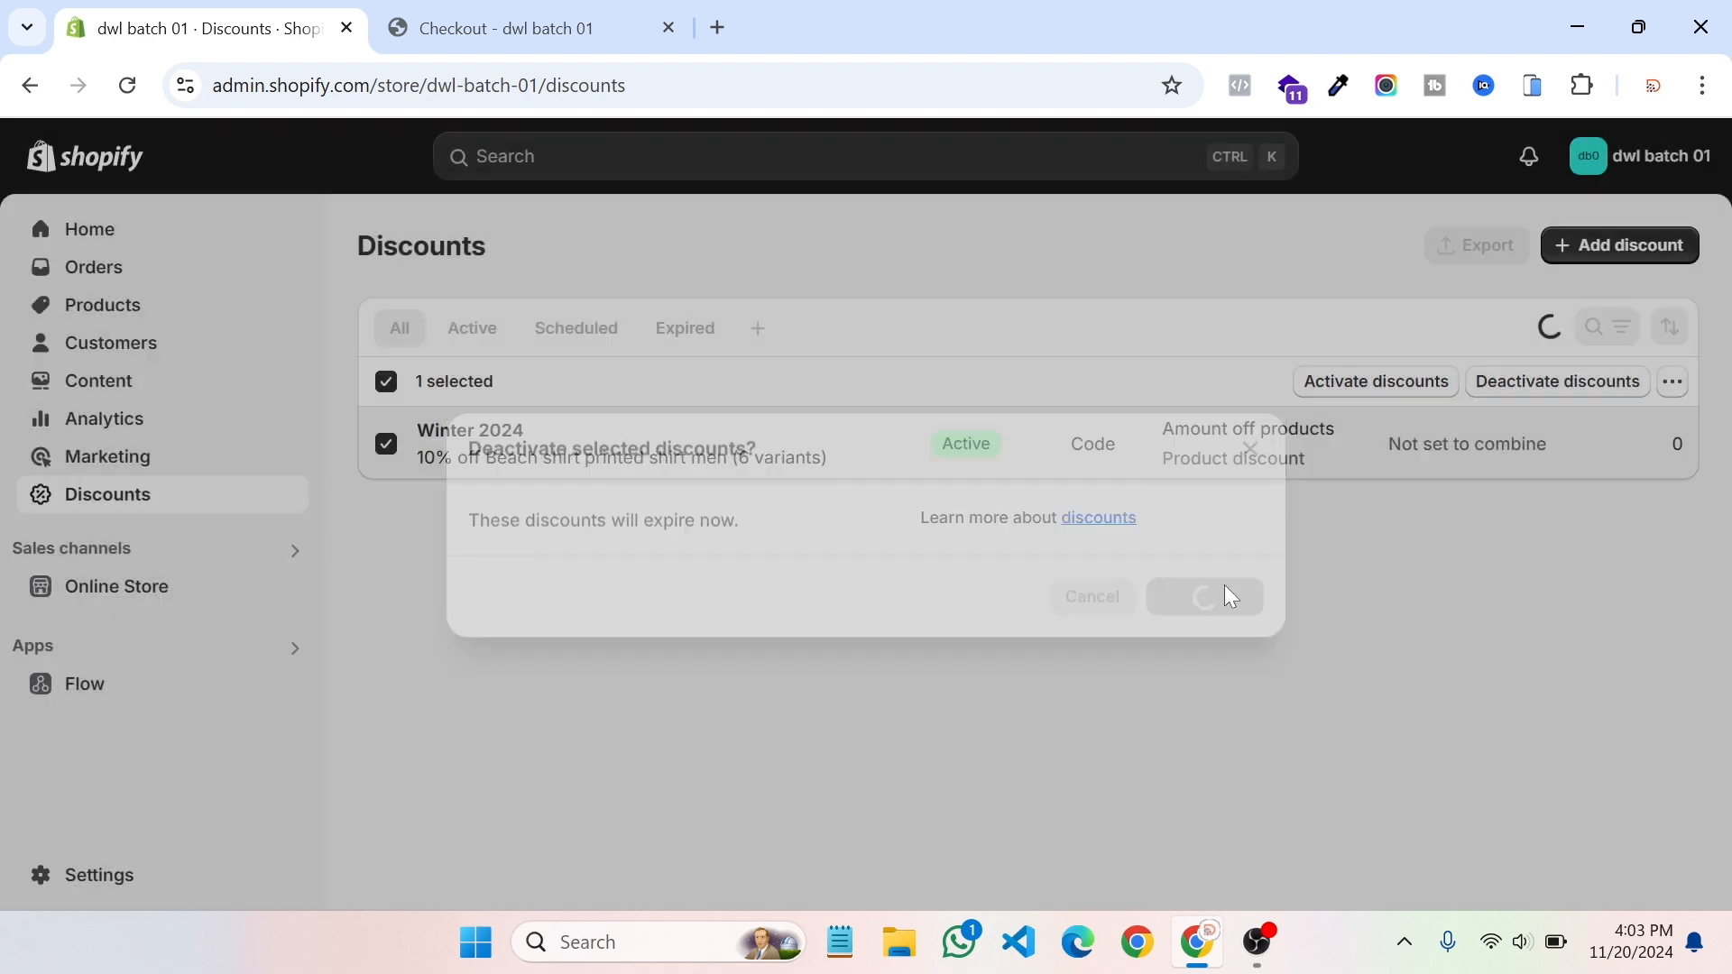
# Step: Reload the beach shirt checkout and try to apply the discount code "Winter 2024" again
pyautogui.click(505, 27)
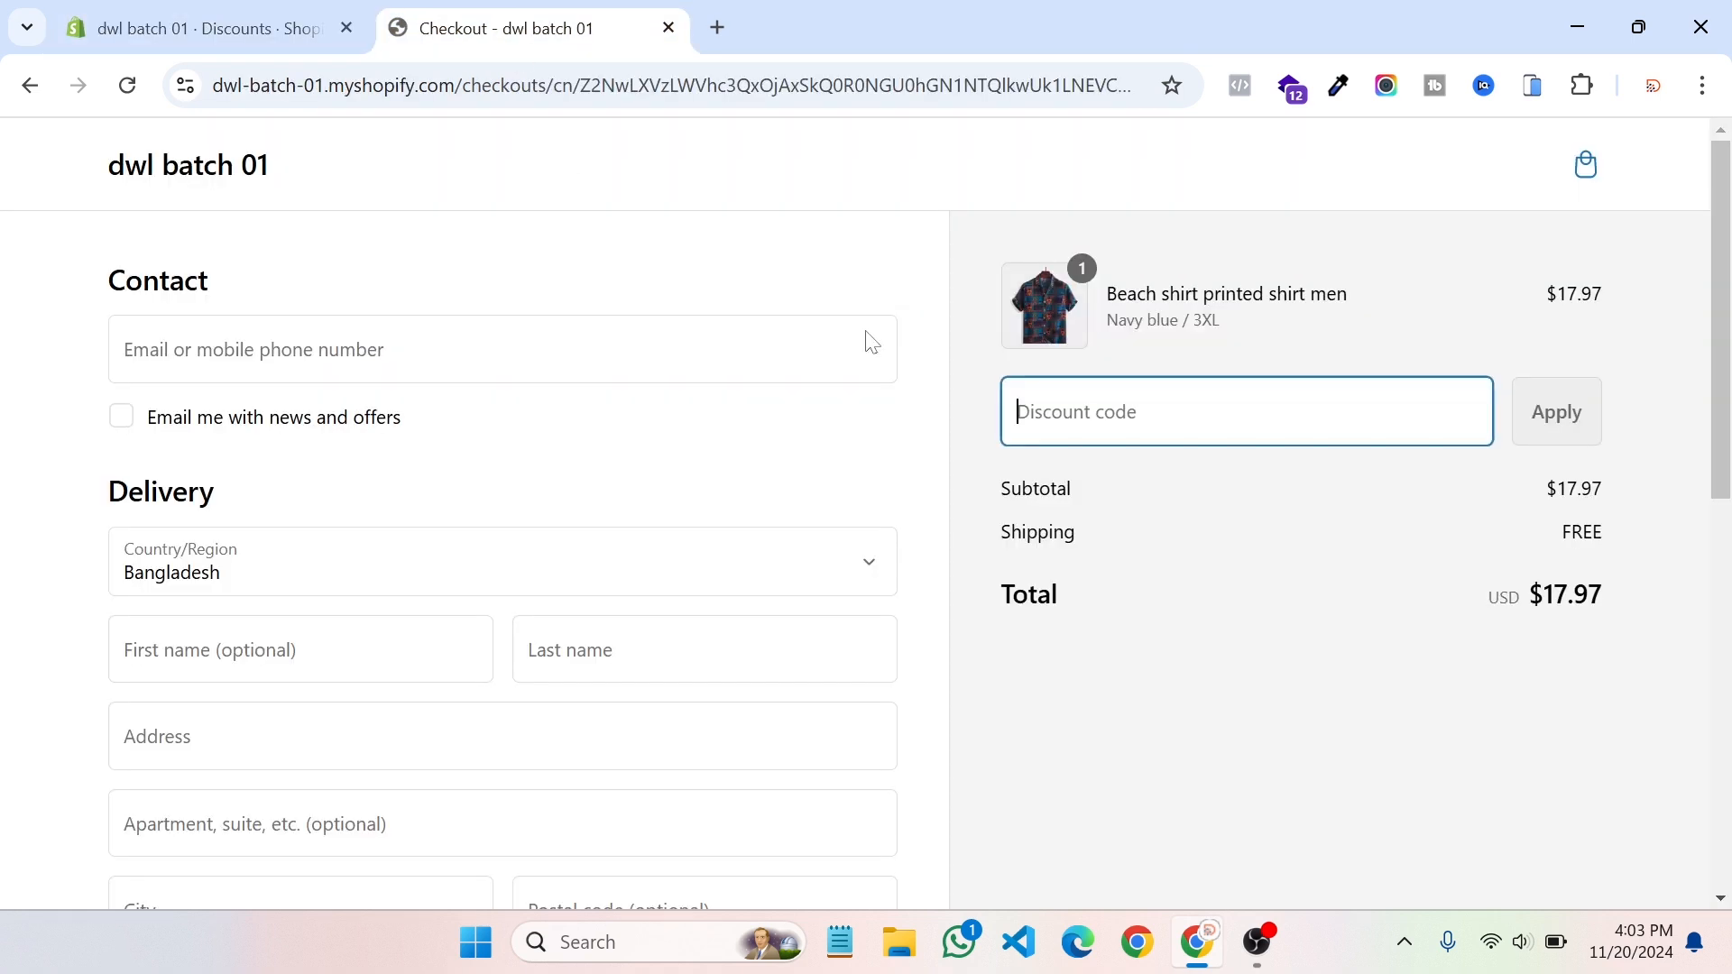
pyautogui.click(124, 88)
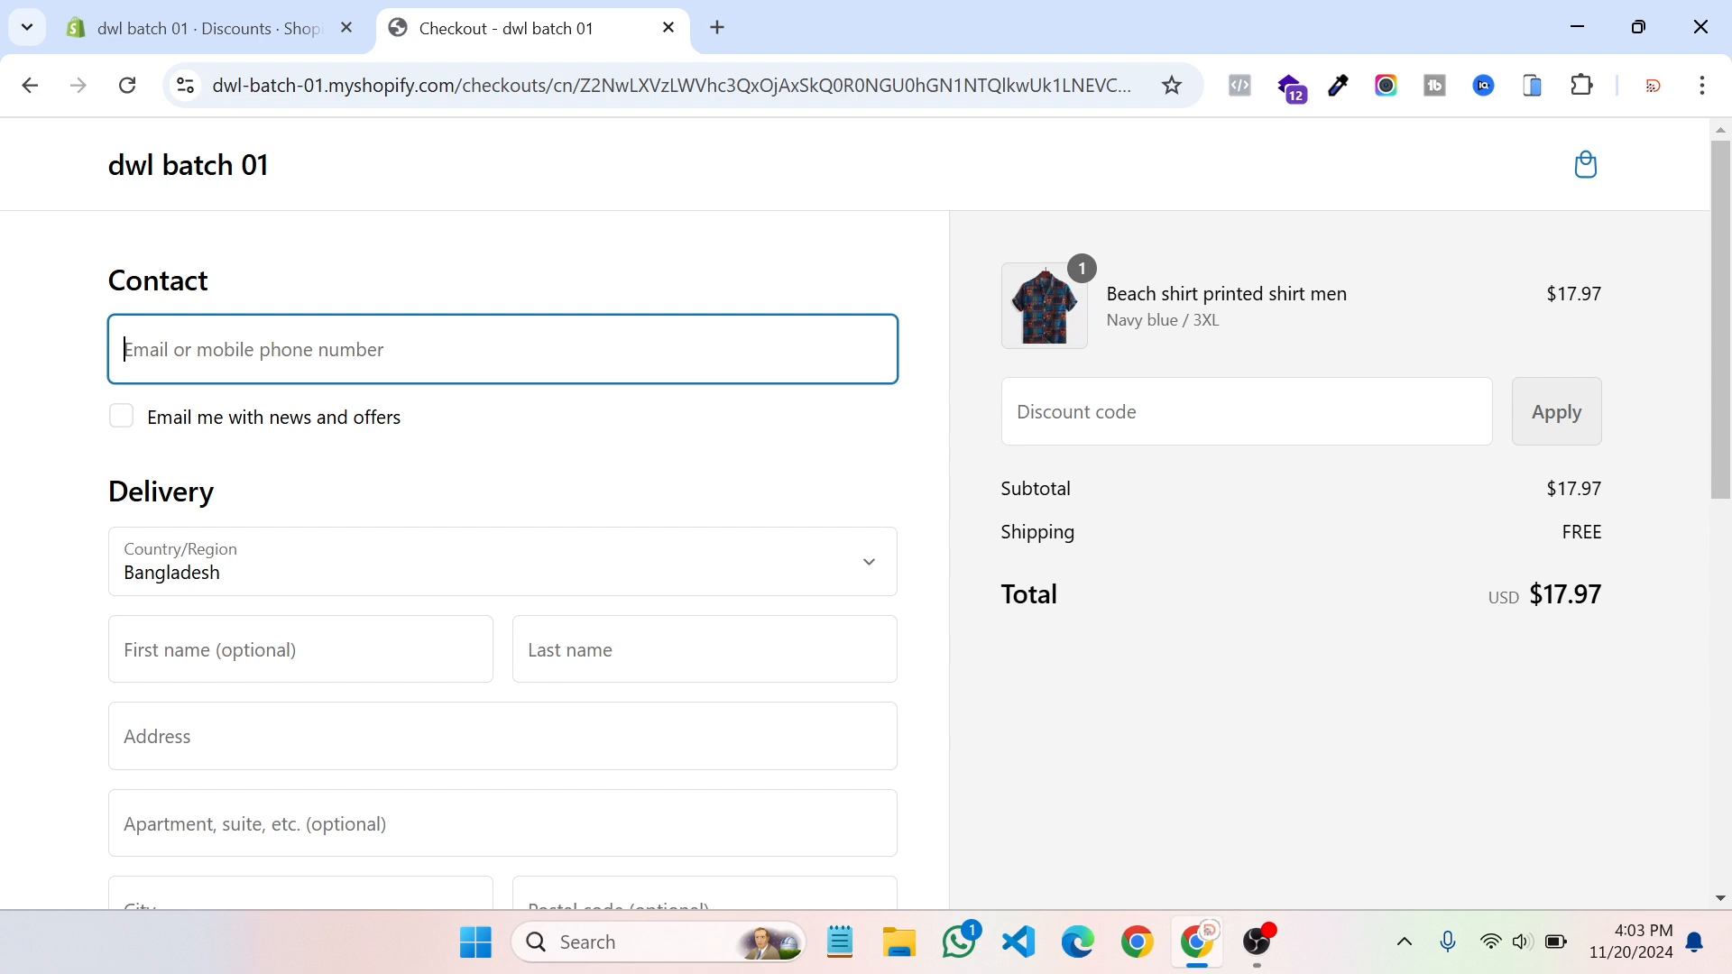
pyautogui.click(1190, 412)
pyautogui.write('Winter')
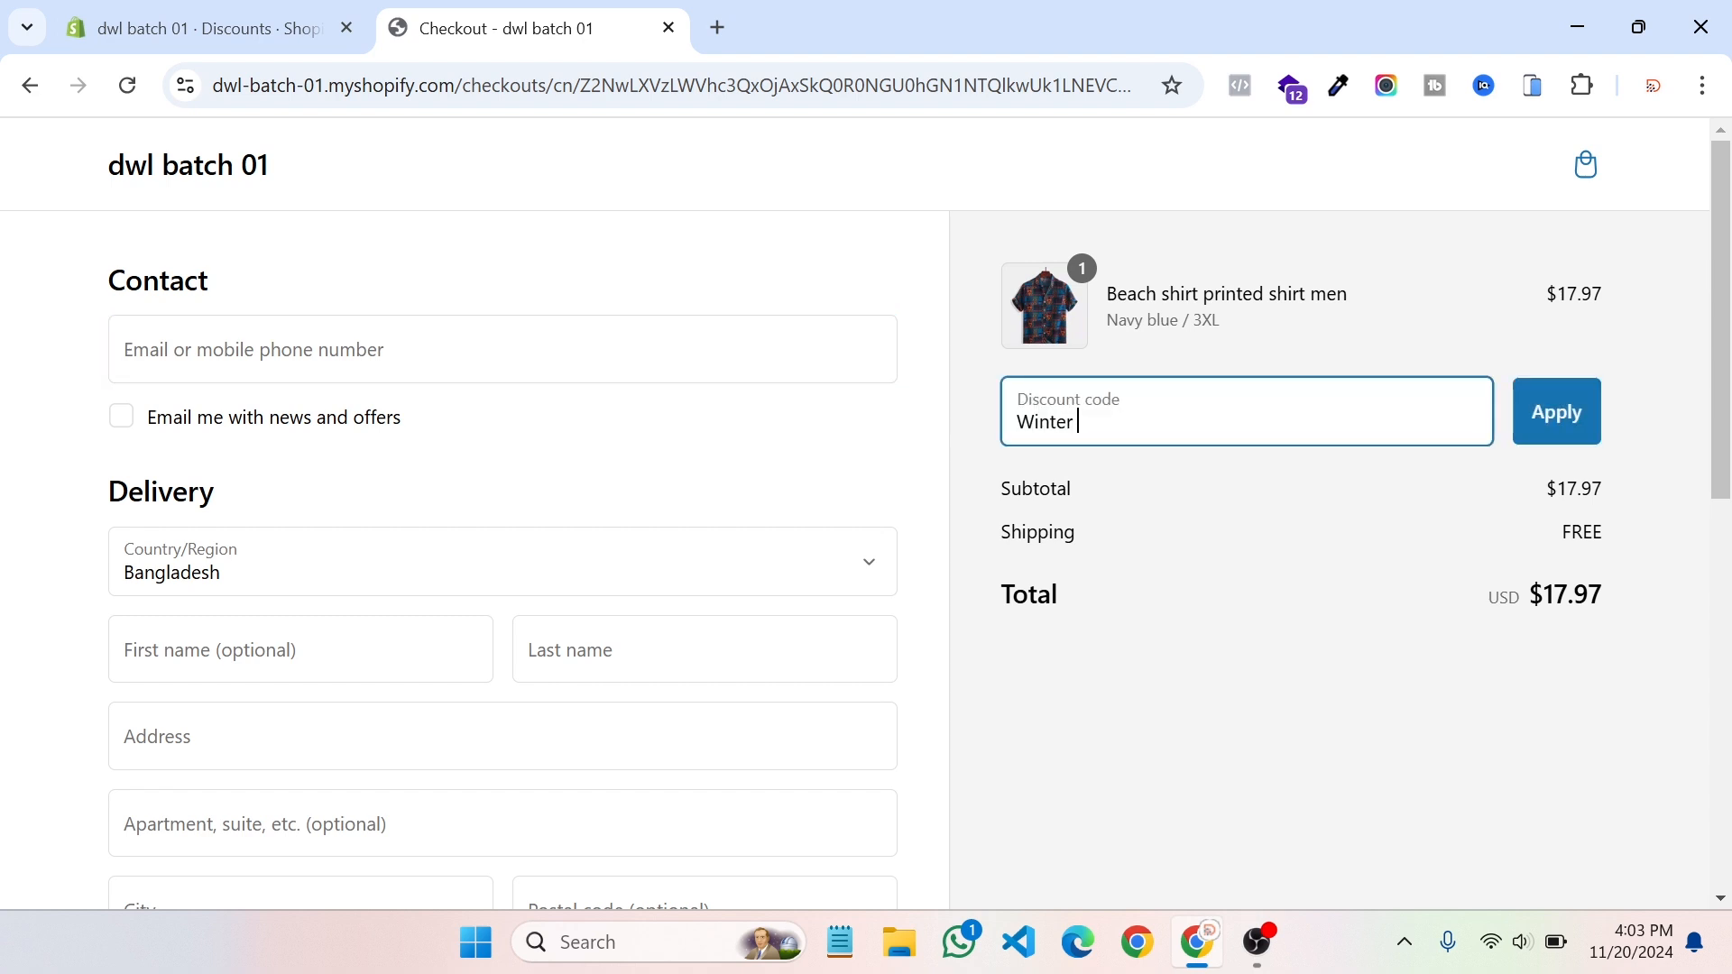
pyautogui.write(' 2024')
pyautogui.click(1534, 410)
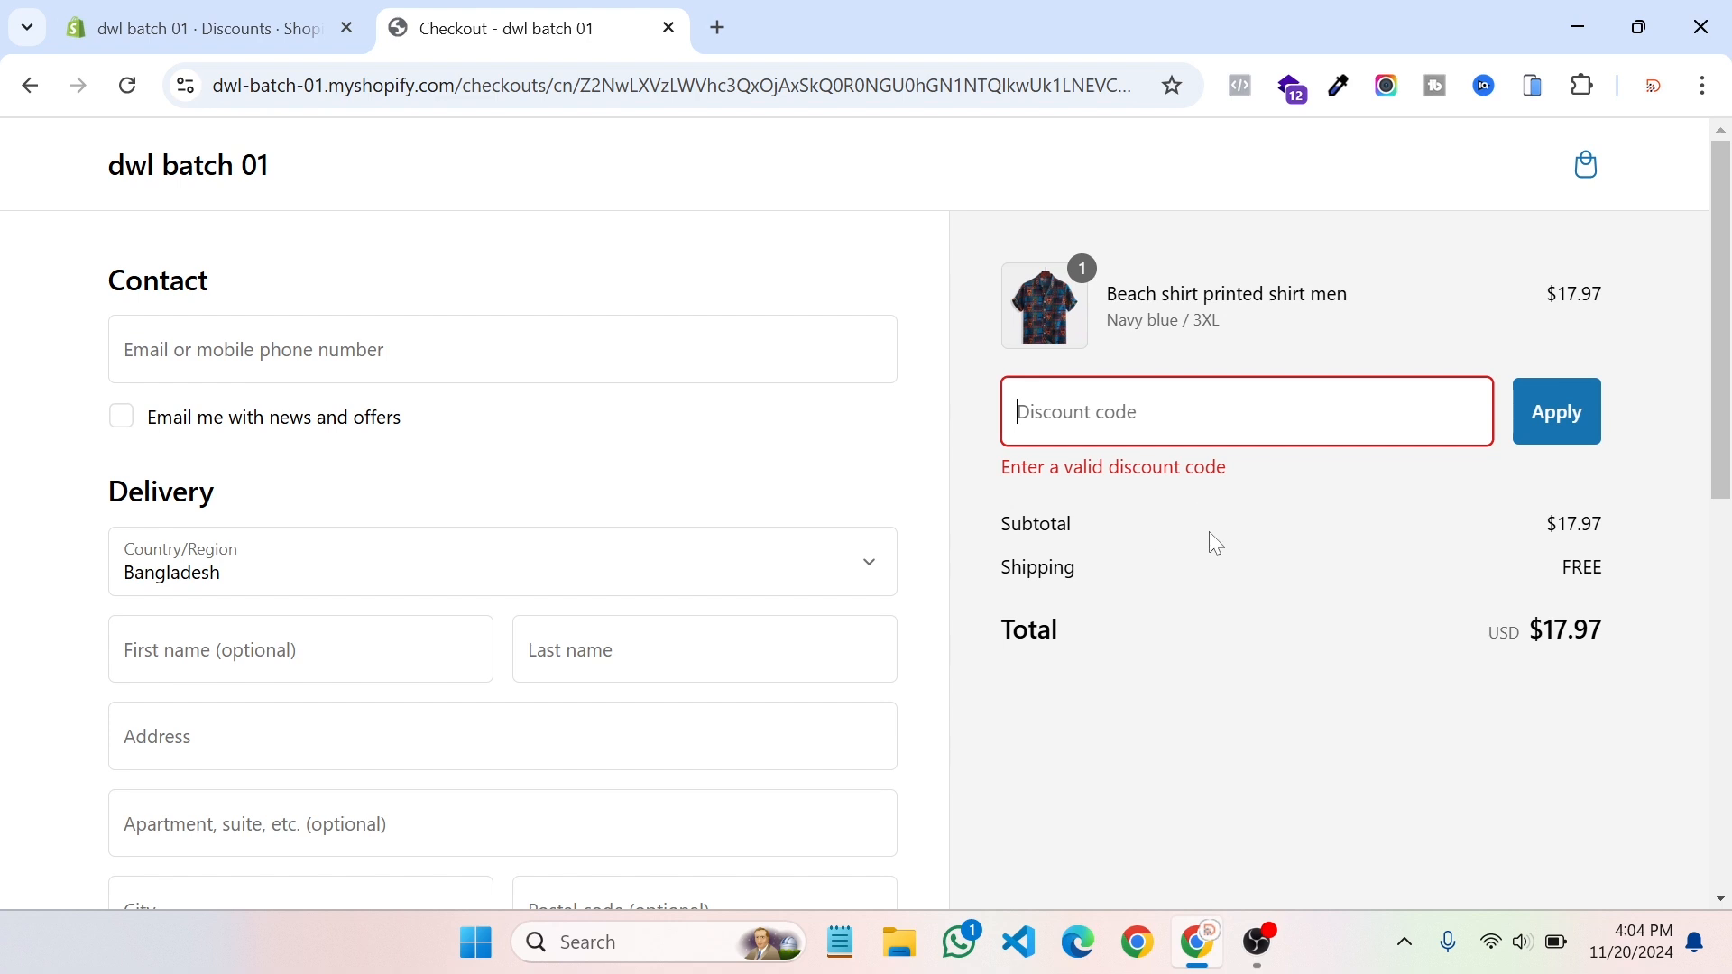
# Step: Reactivate the Winter 2024 discount from the discounts list in the Shopify admin and confirm the activation
pyautogui.hotkey('ctrl', '1')
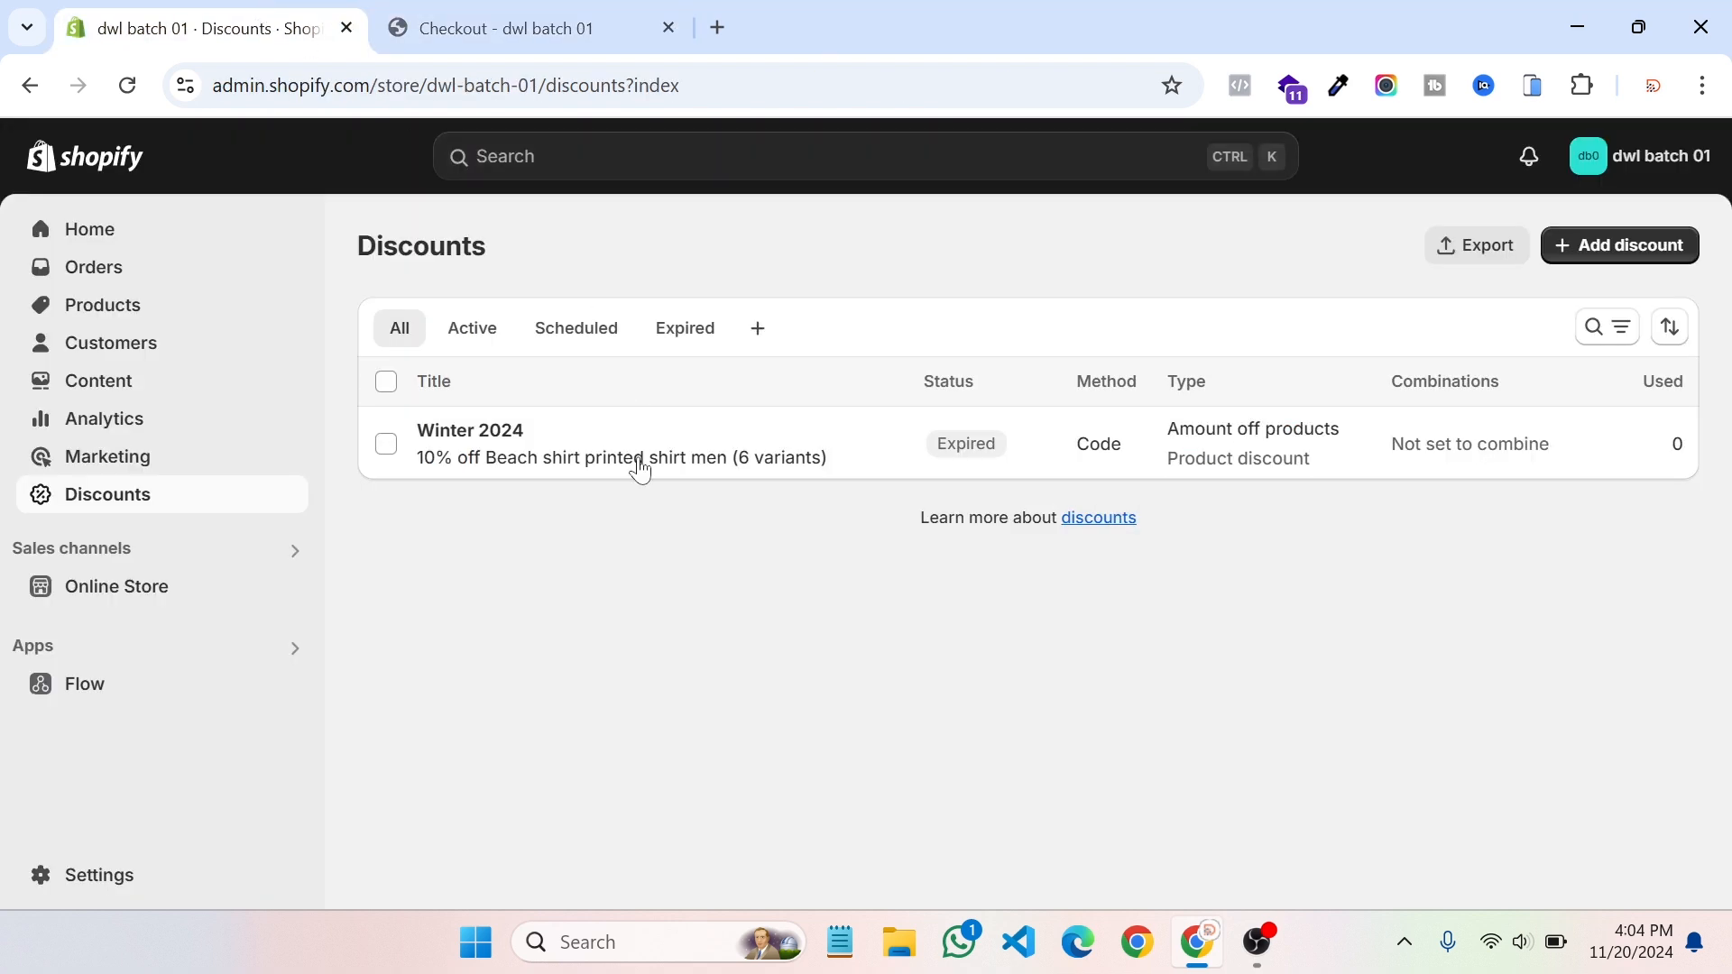
pyautogui.click(502, 442)
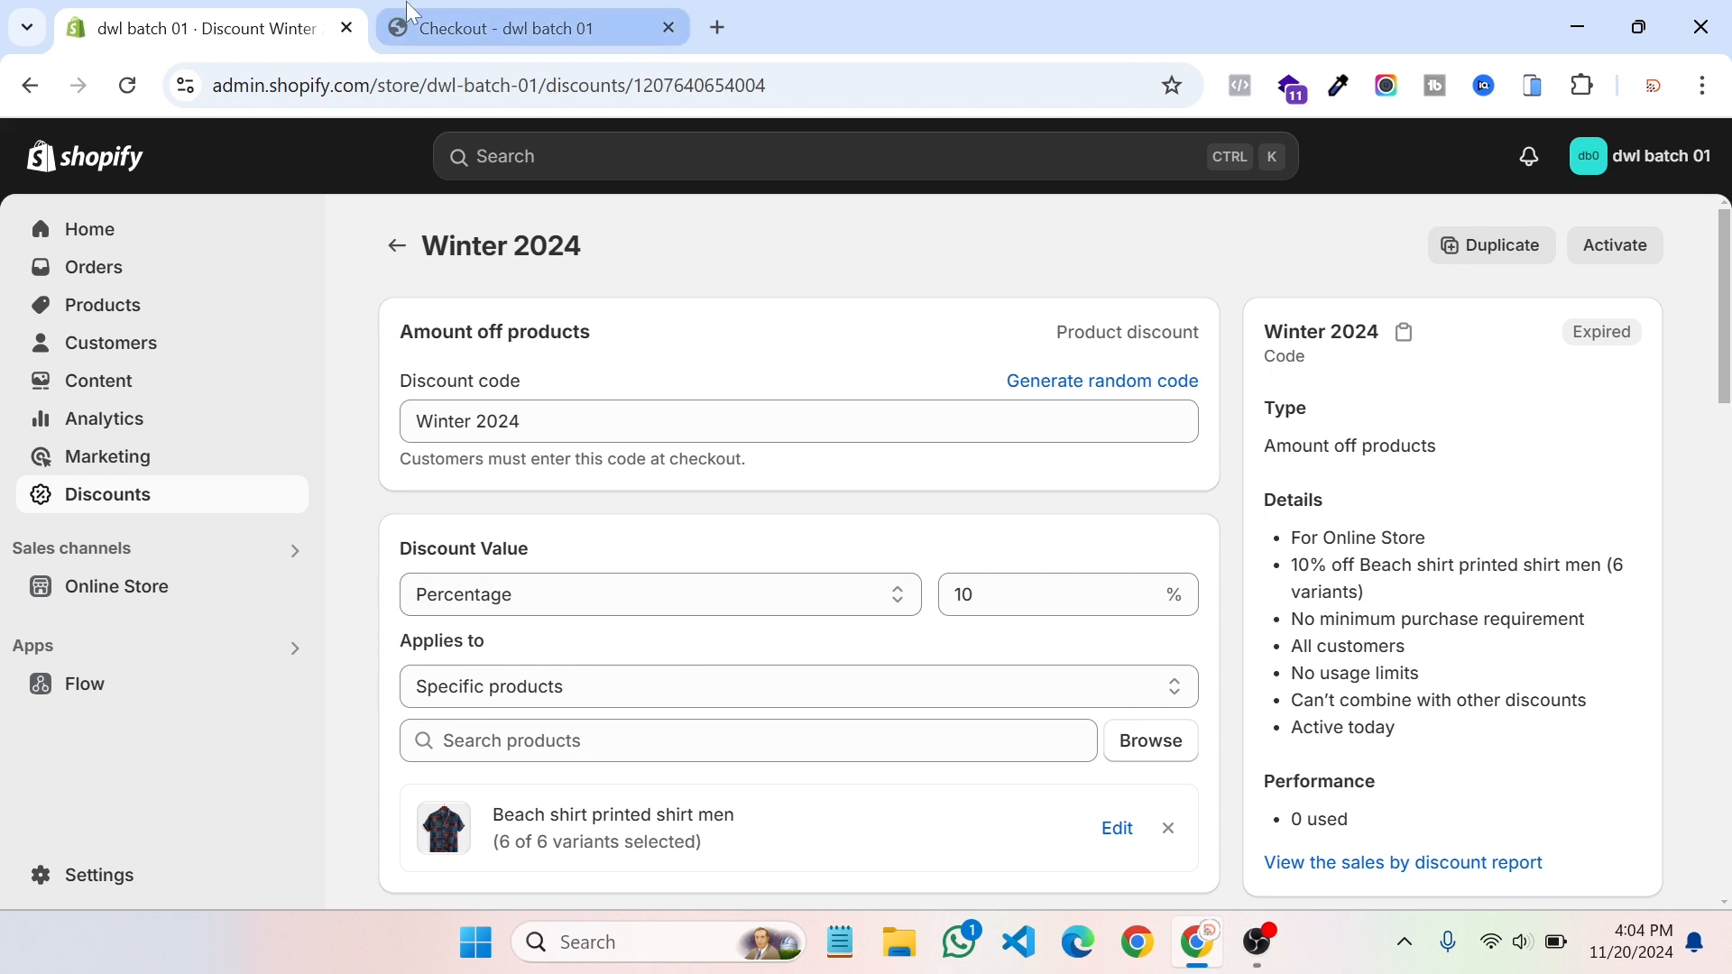
pyautogui.click(492, 28)
pyautogui.click(200, 28)
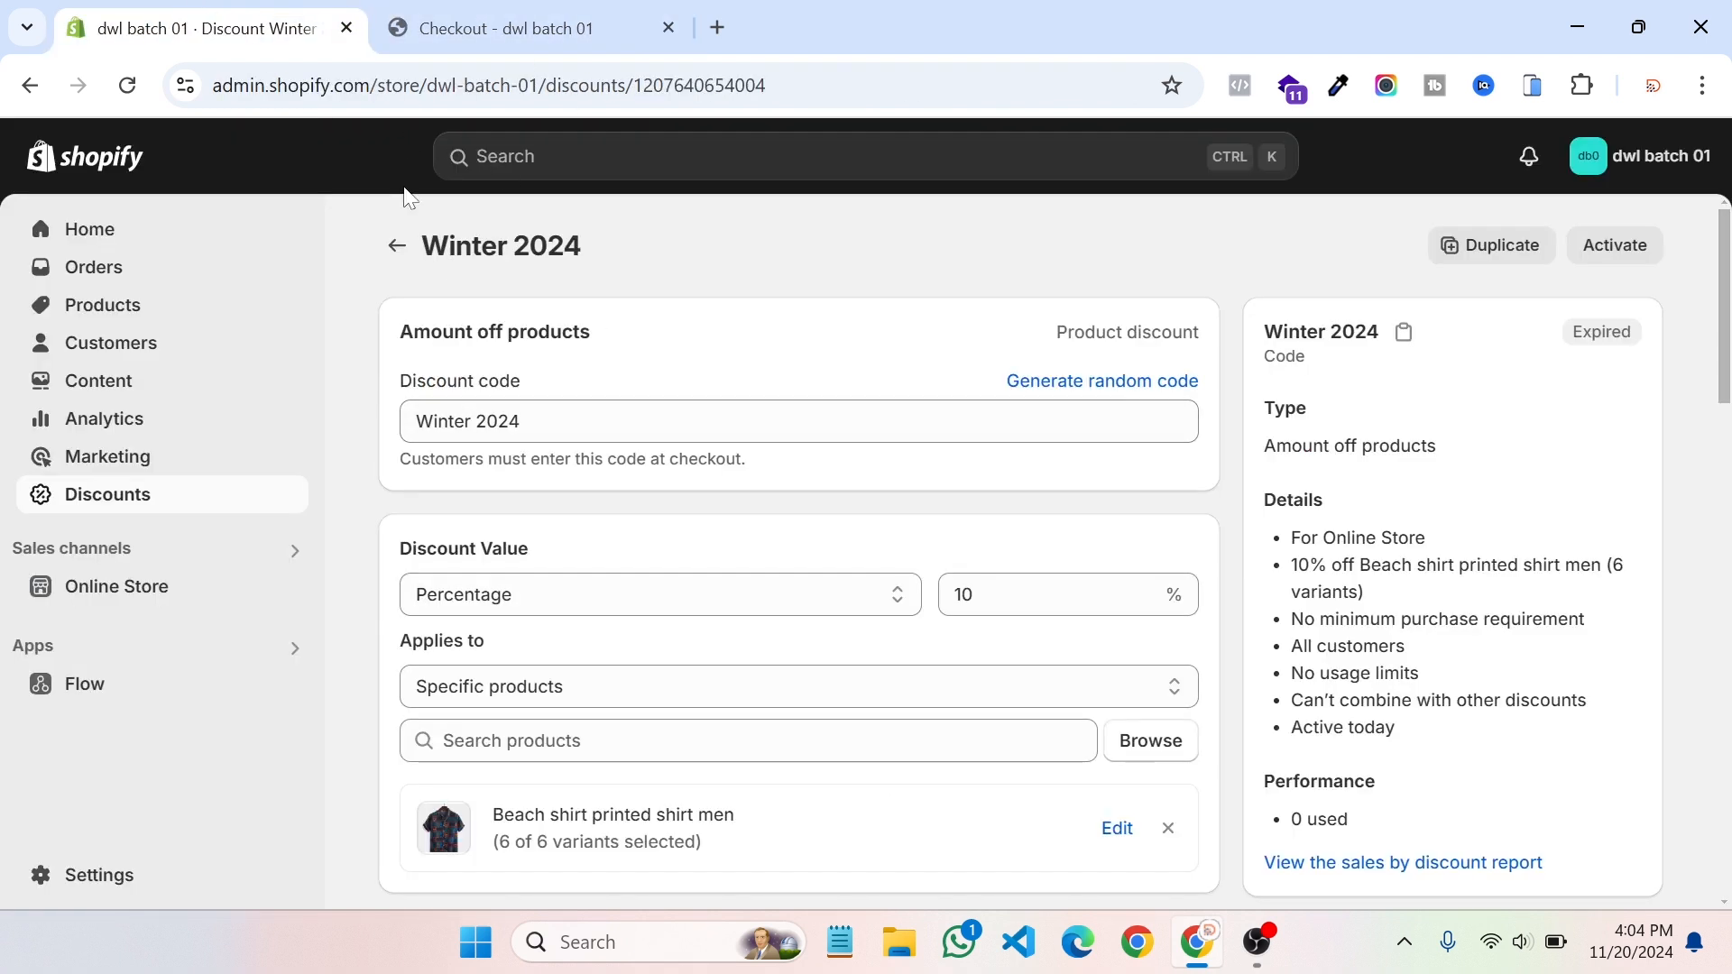
pyautogui.click(397, 245)
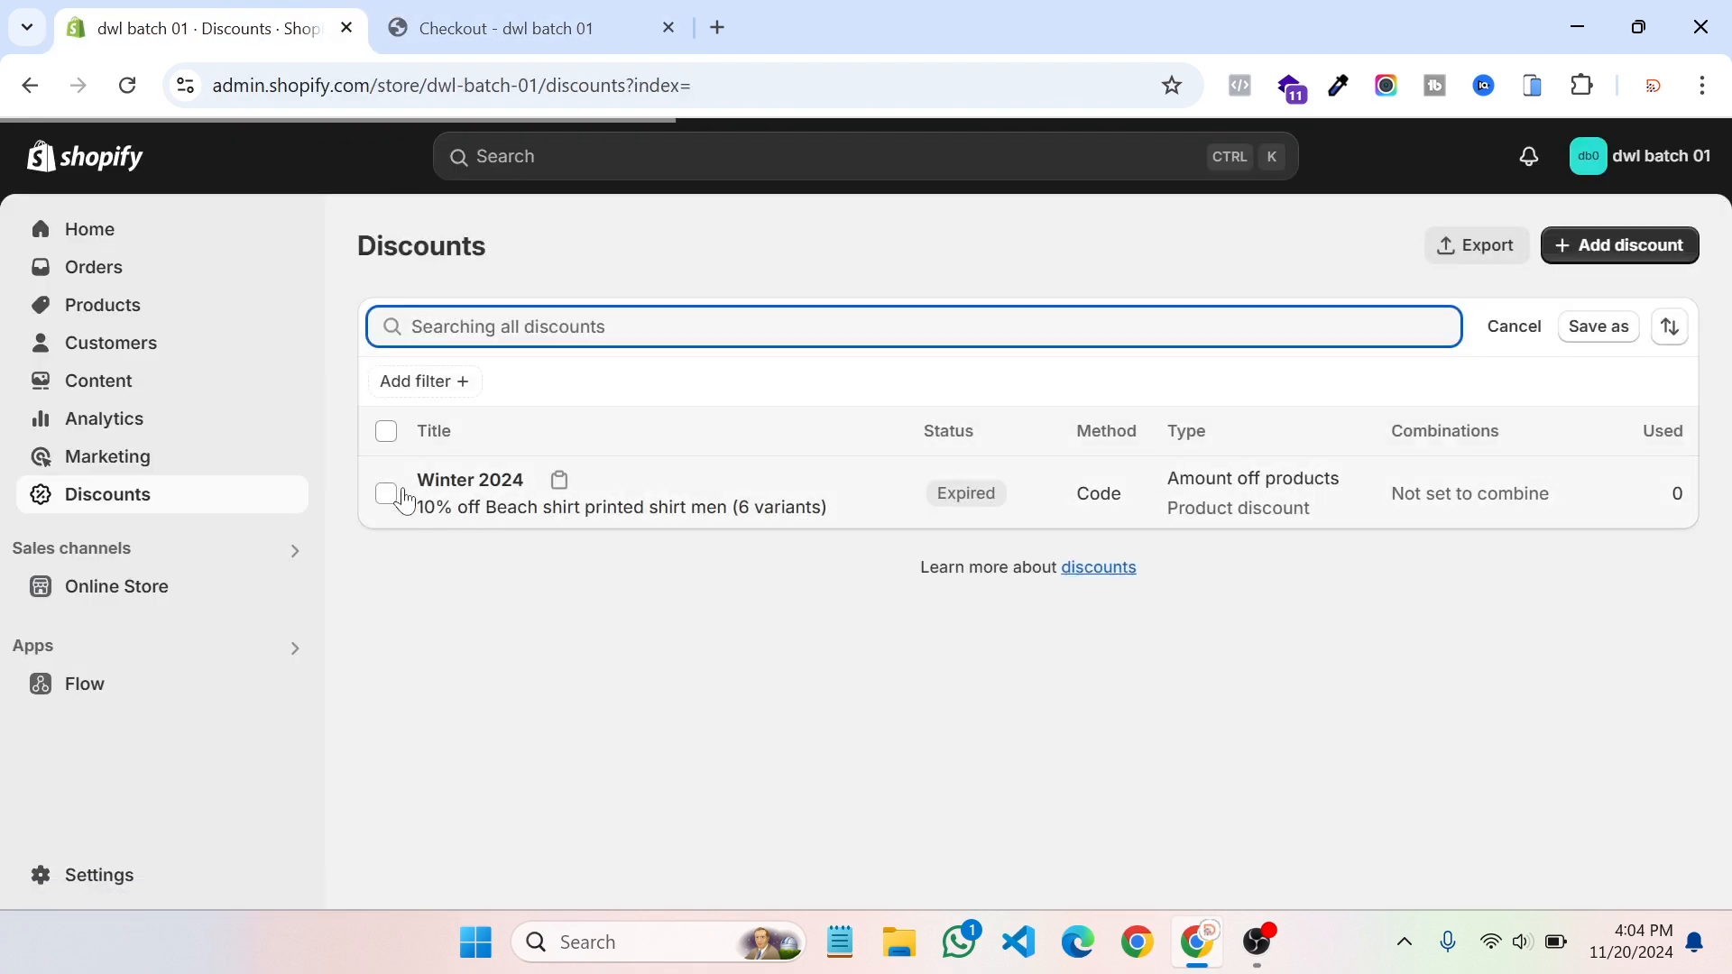
pyautogui.click(386, 493)
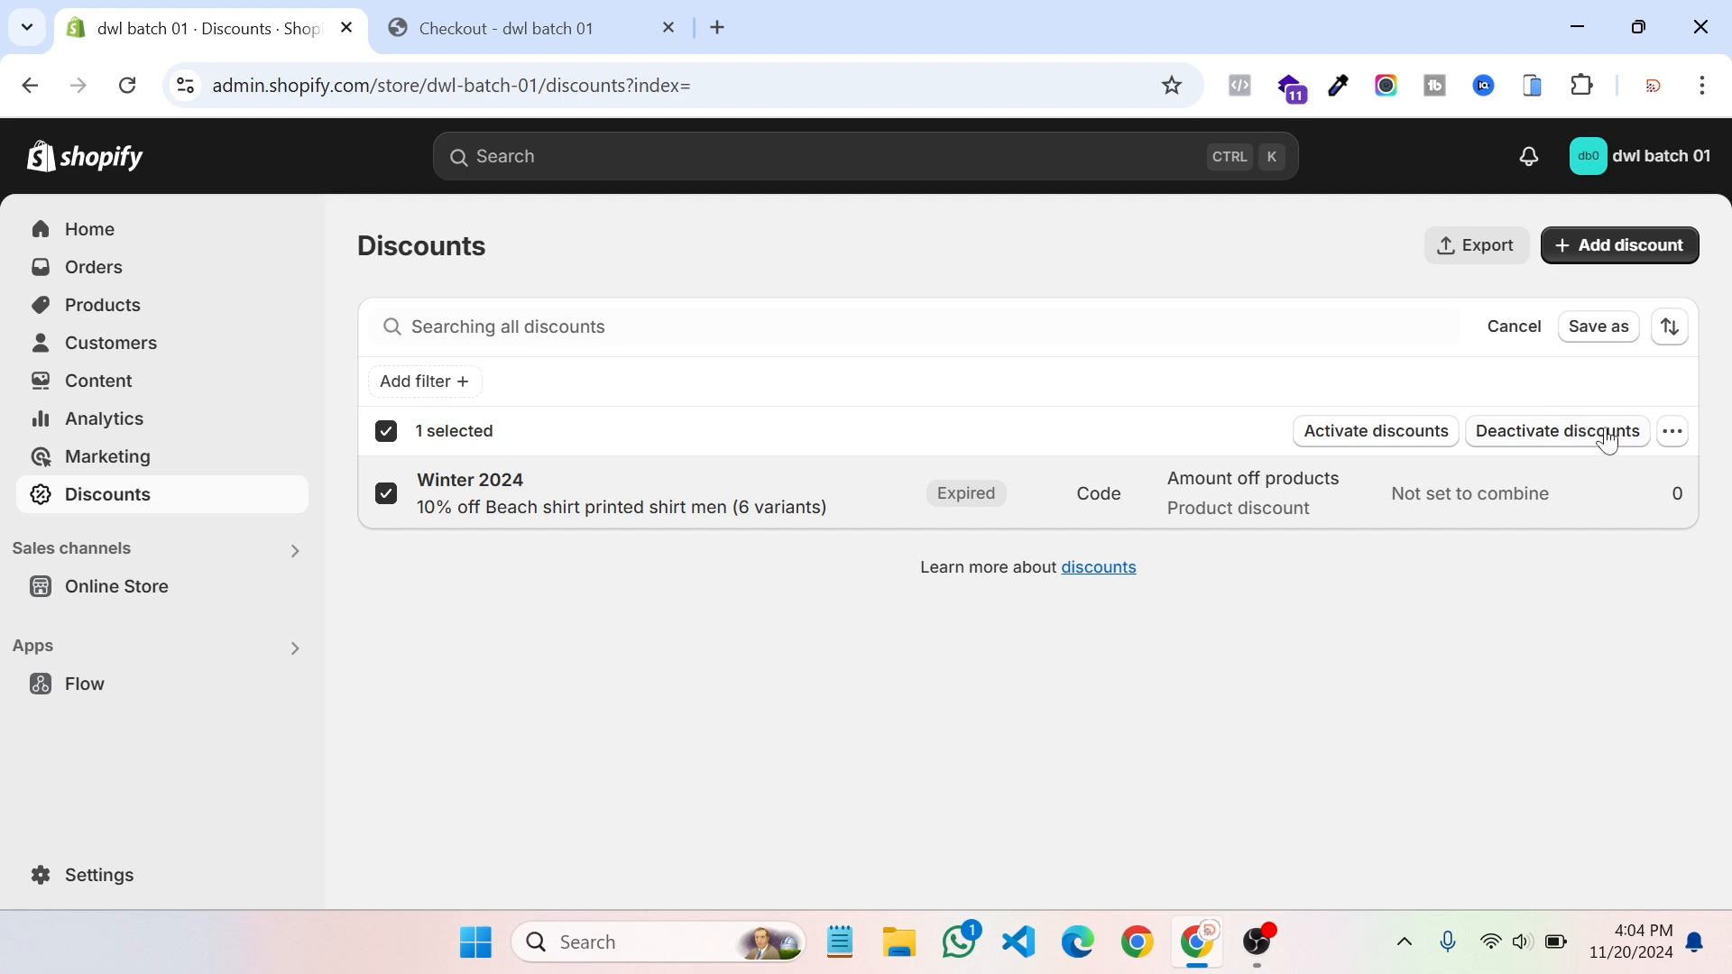
pyautogui.click(1348, 440)
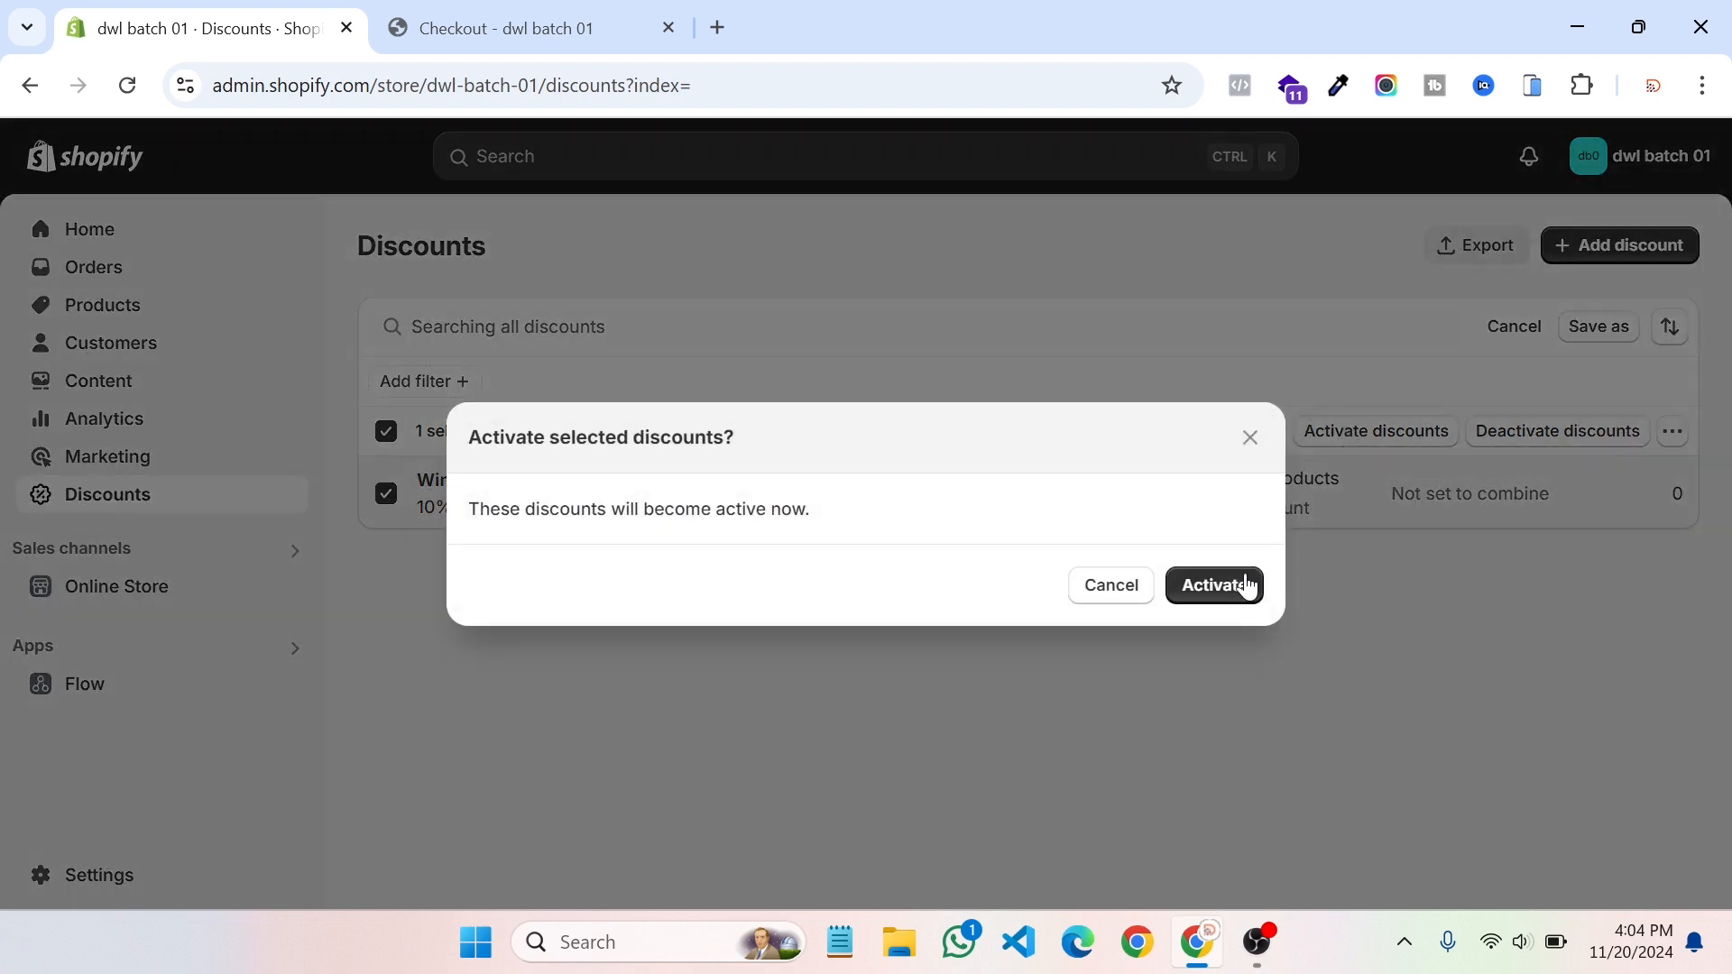
pyautogui.click(1238, 585)
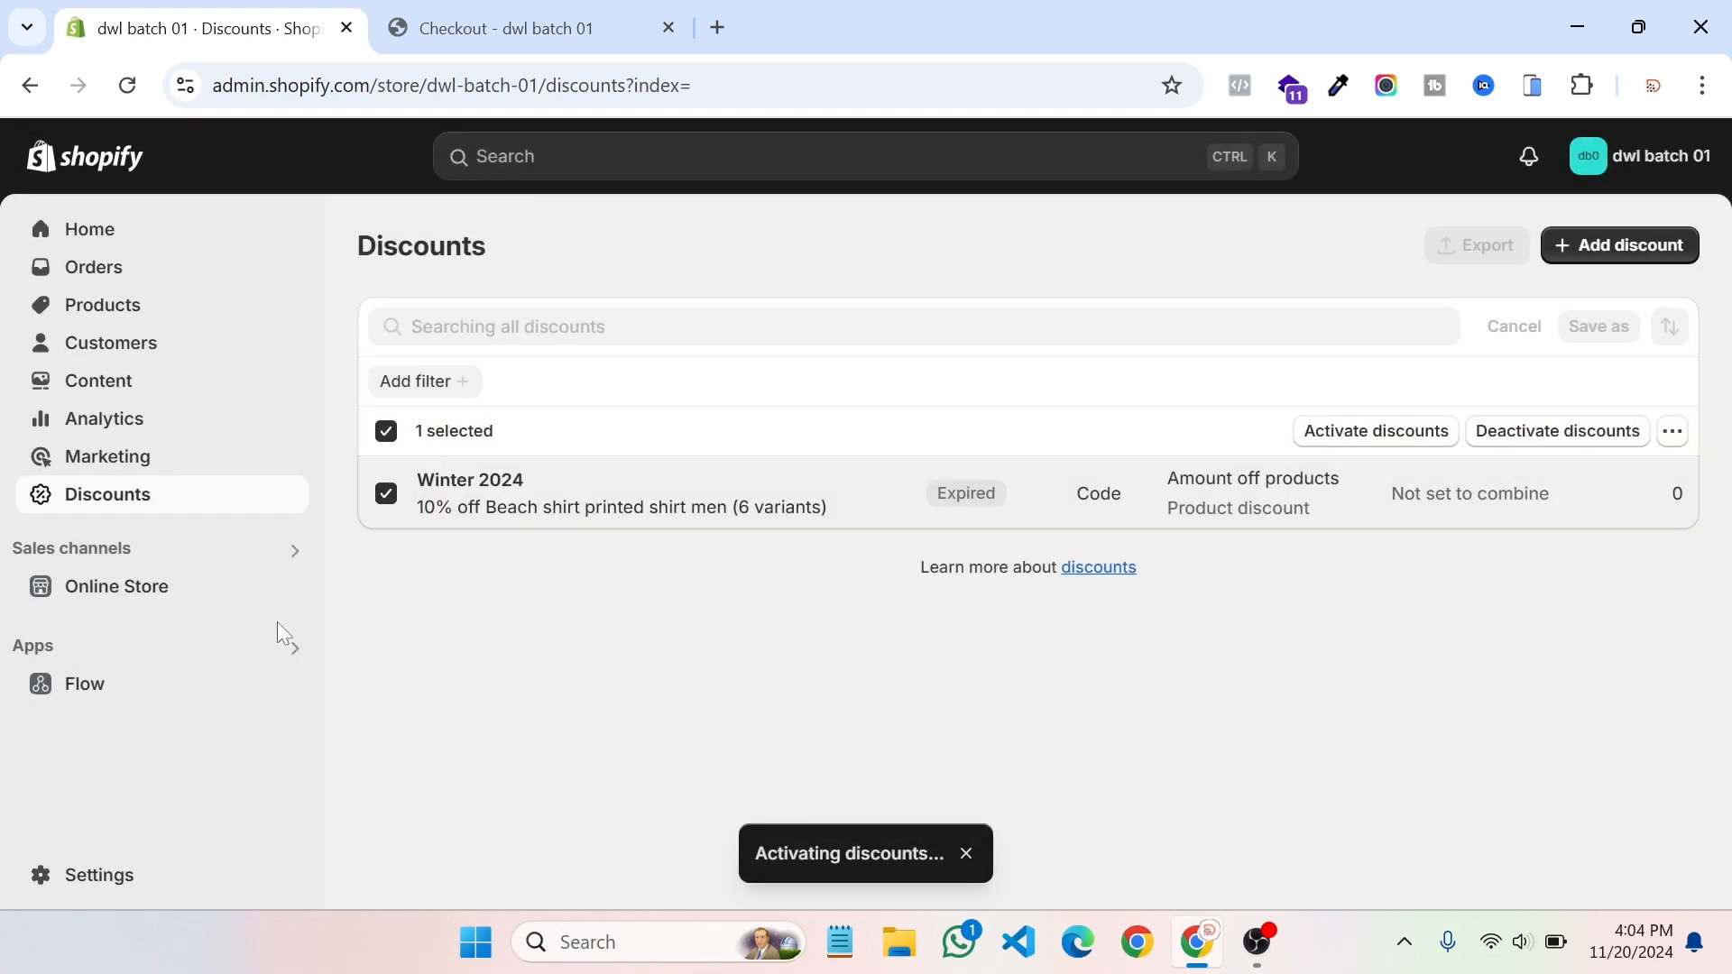
# Step: Reload the beach shirt checkout and apply the discount code "Winter 2024" with the discount reactivated
pyautogui.click(536, 13)
pyautogui.click(124, 87)
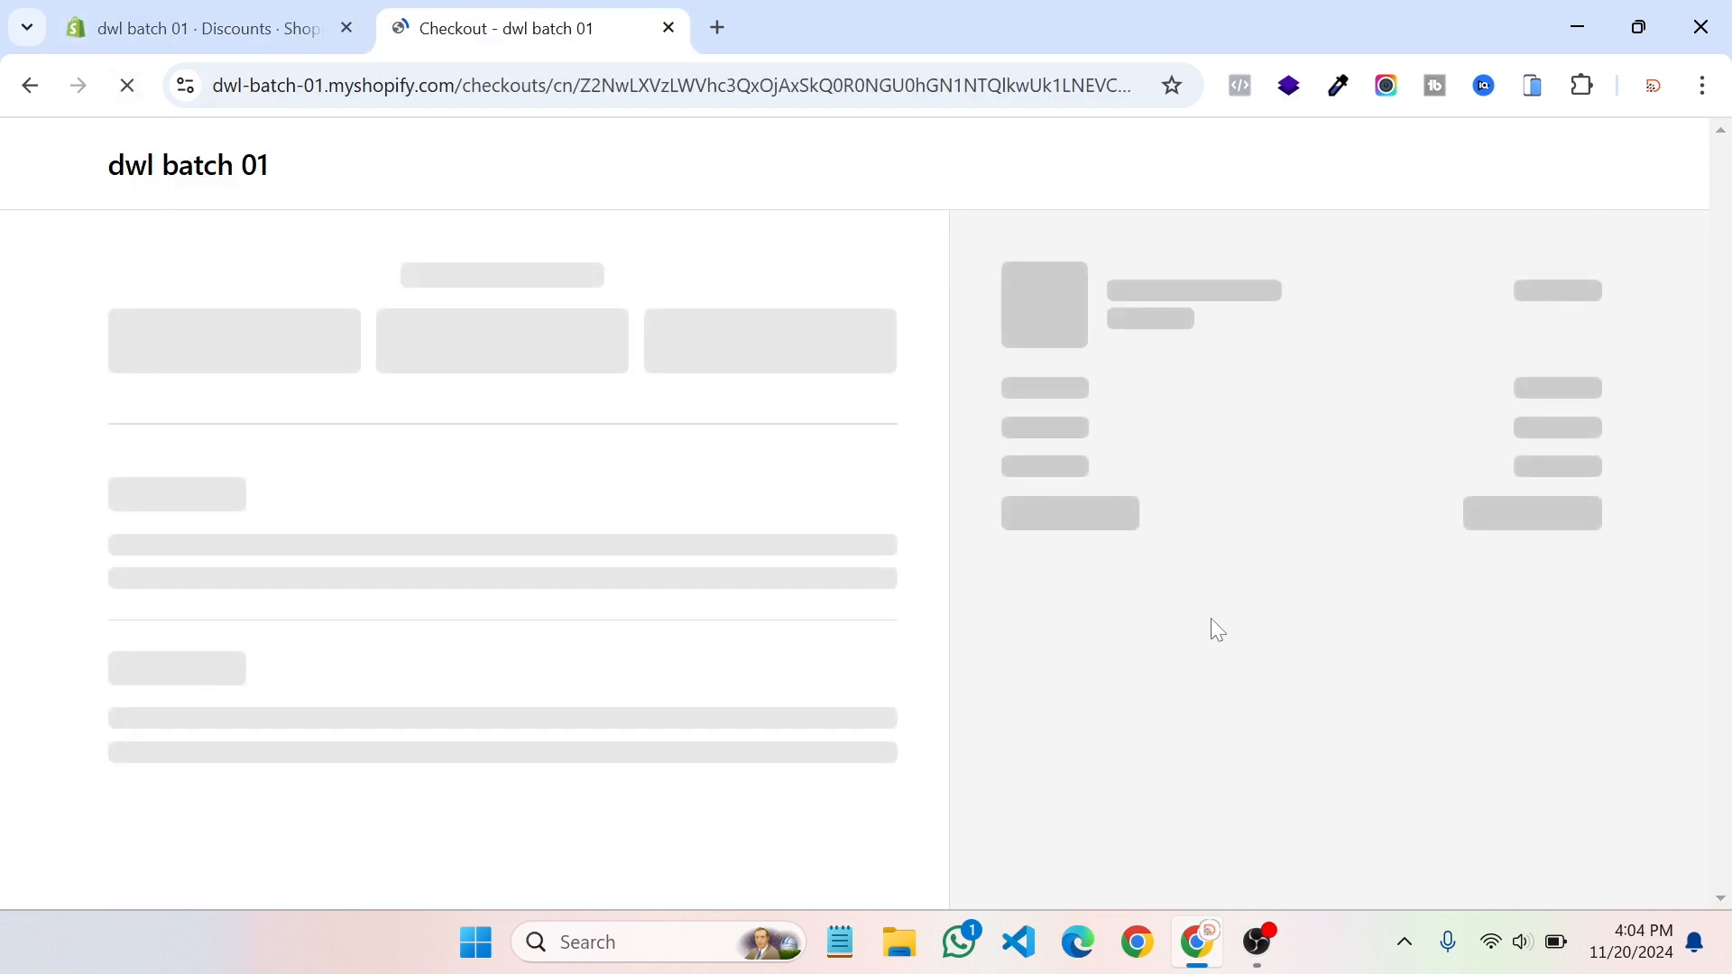
pyautogui.click(1218, 412)
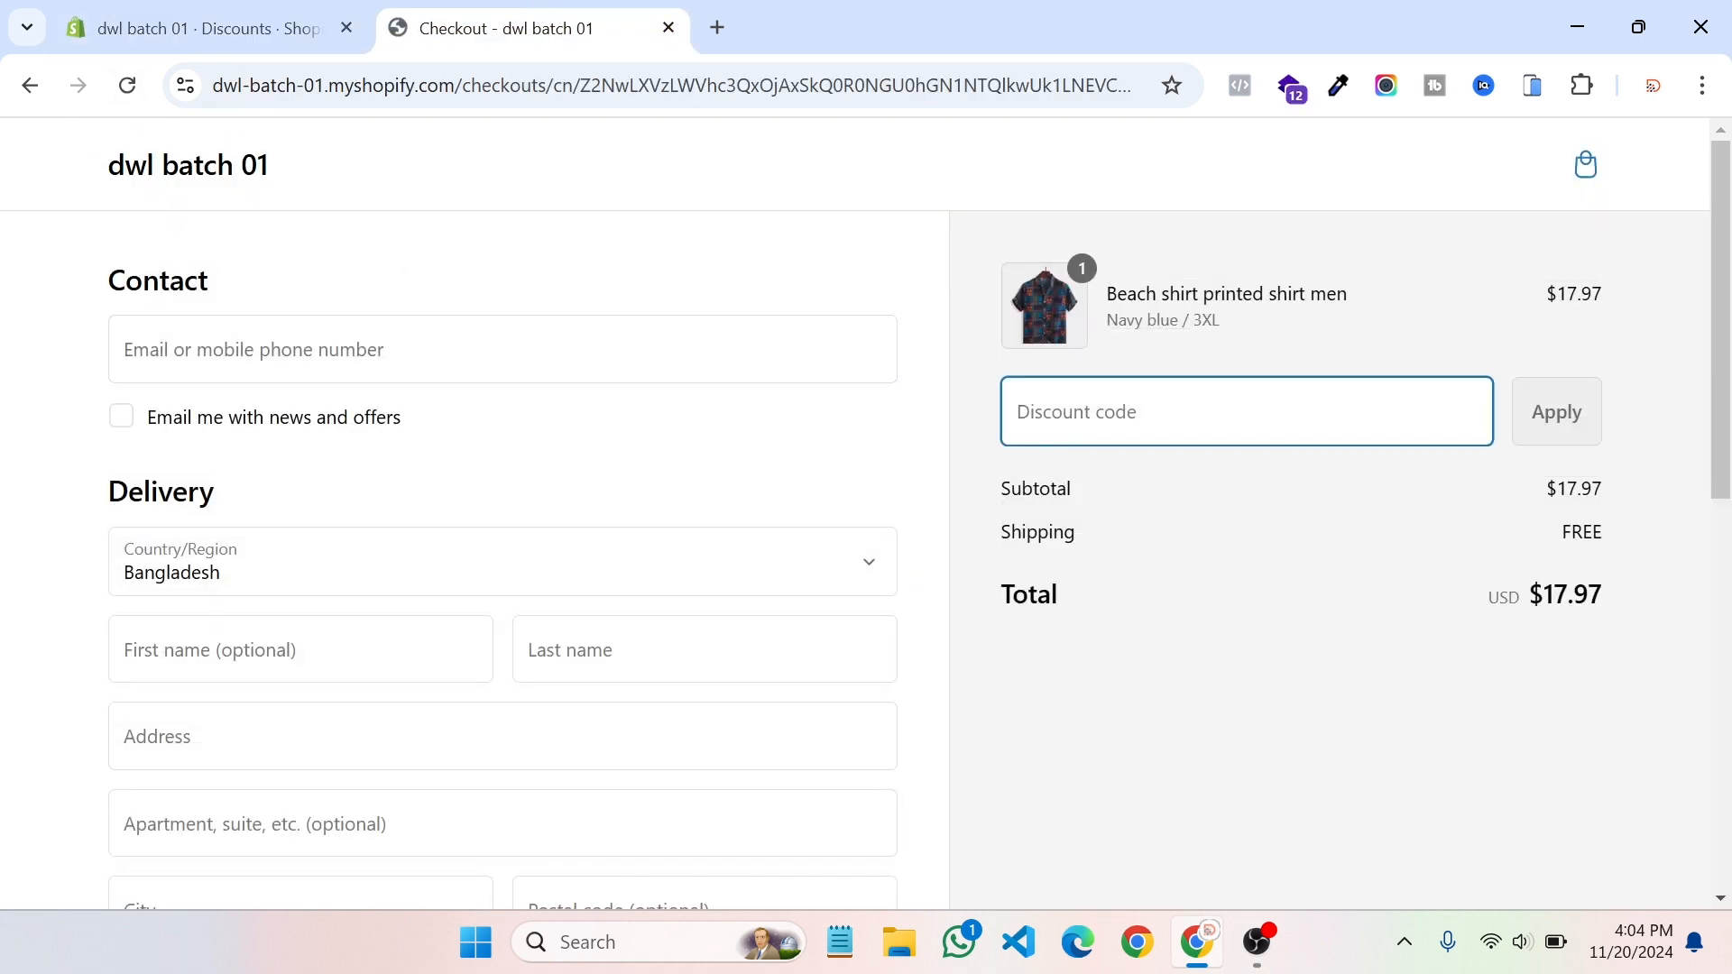
pyautogui.write('Winter 2024')
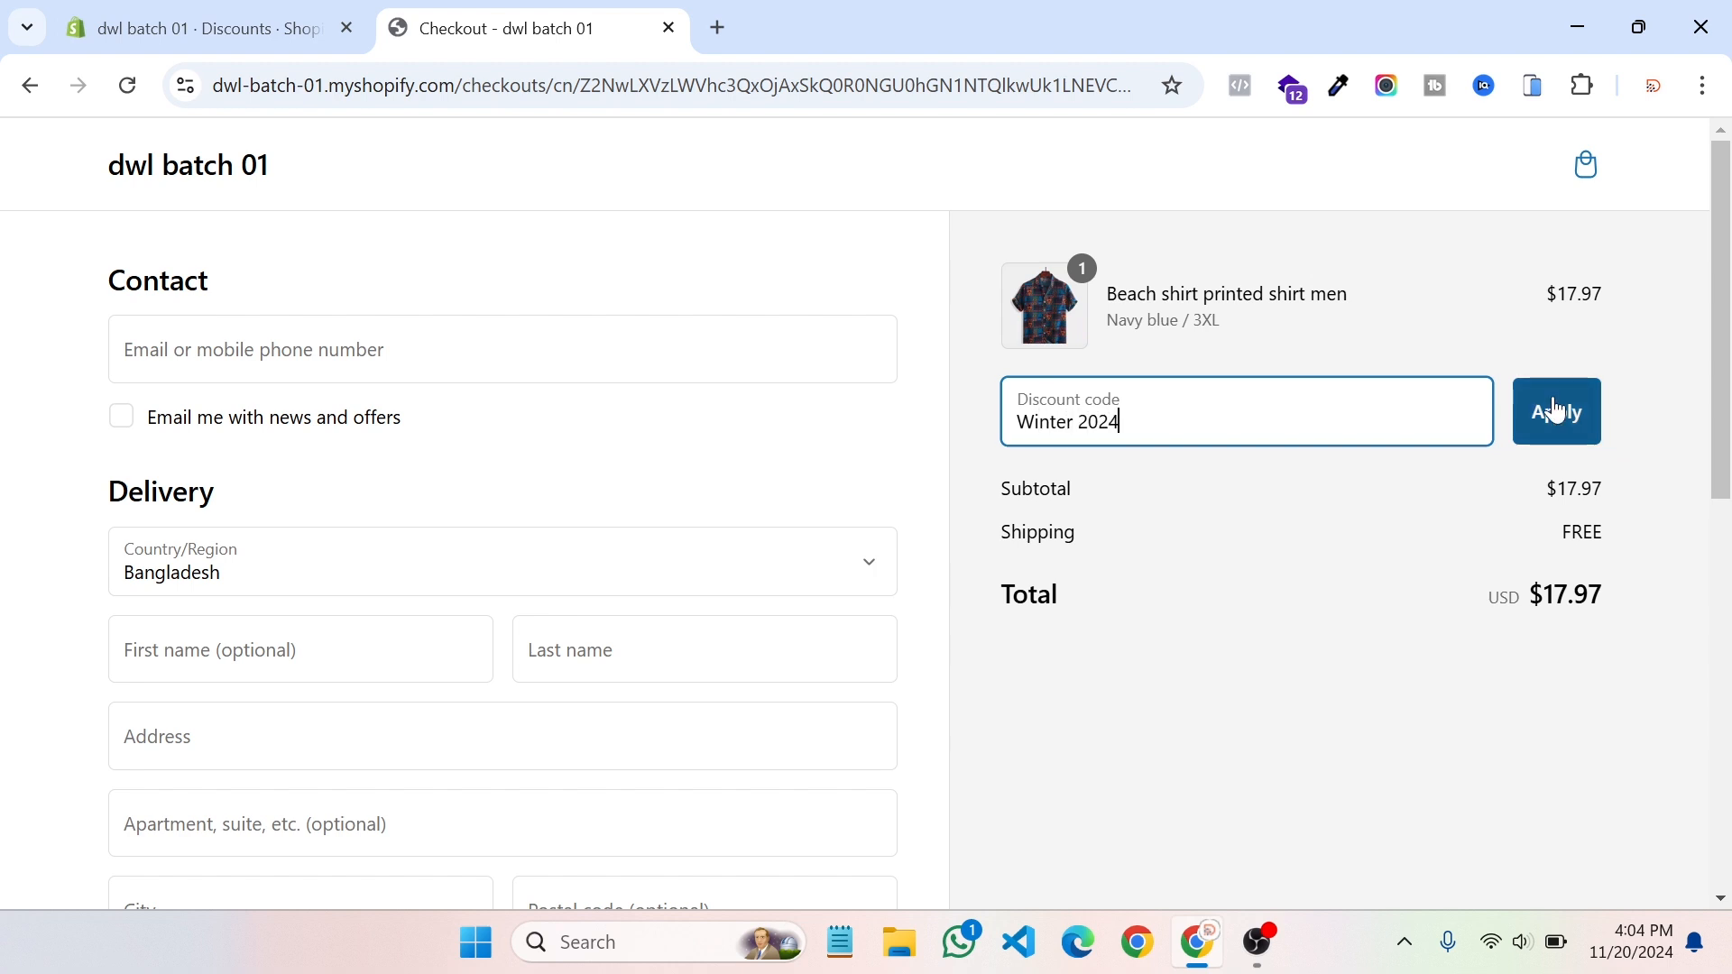
pyautogui.click(1554, 401)
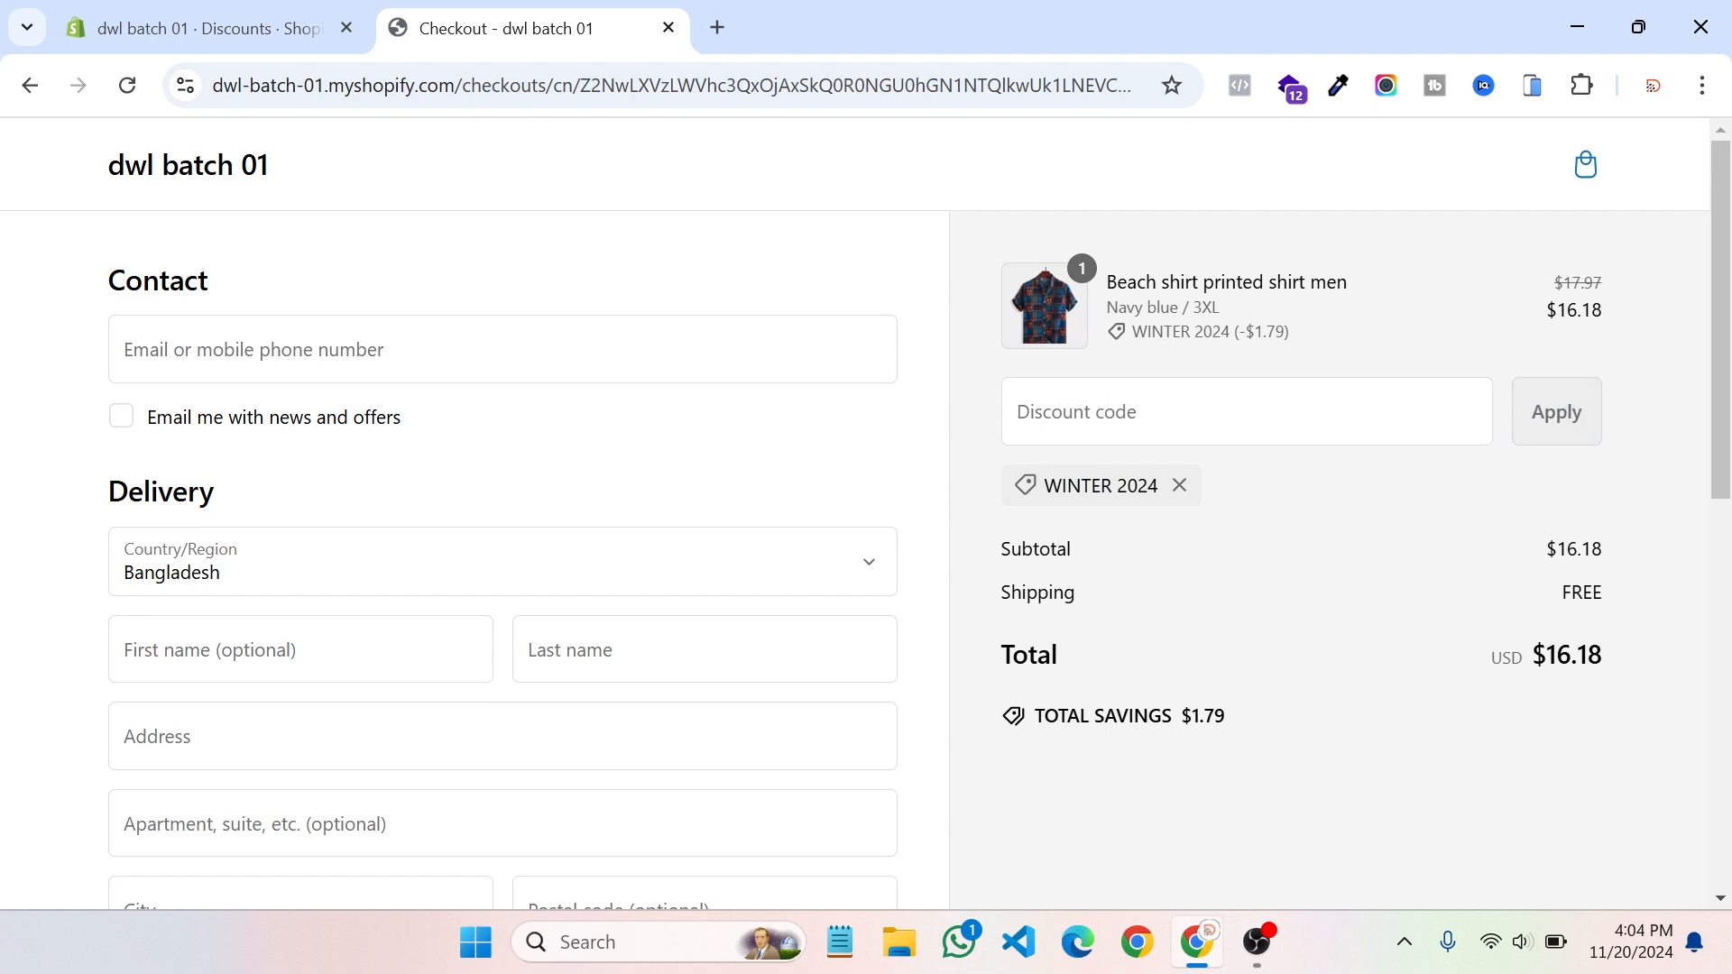
# Step: Return to the storefront, open the Corduroy Shirt from the Shirt collection, and buy the Apricot / 2XL variant directly through to checkout
pyautogui.click(184, 178)
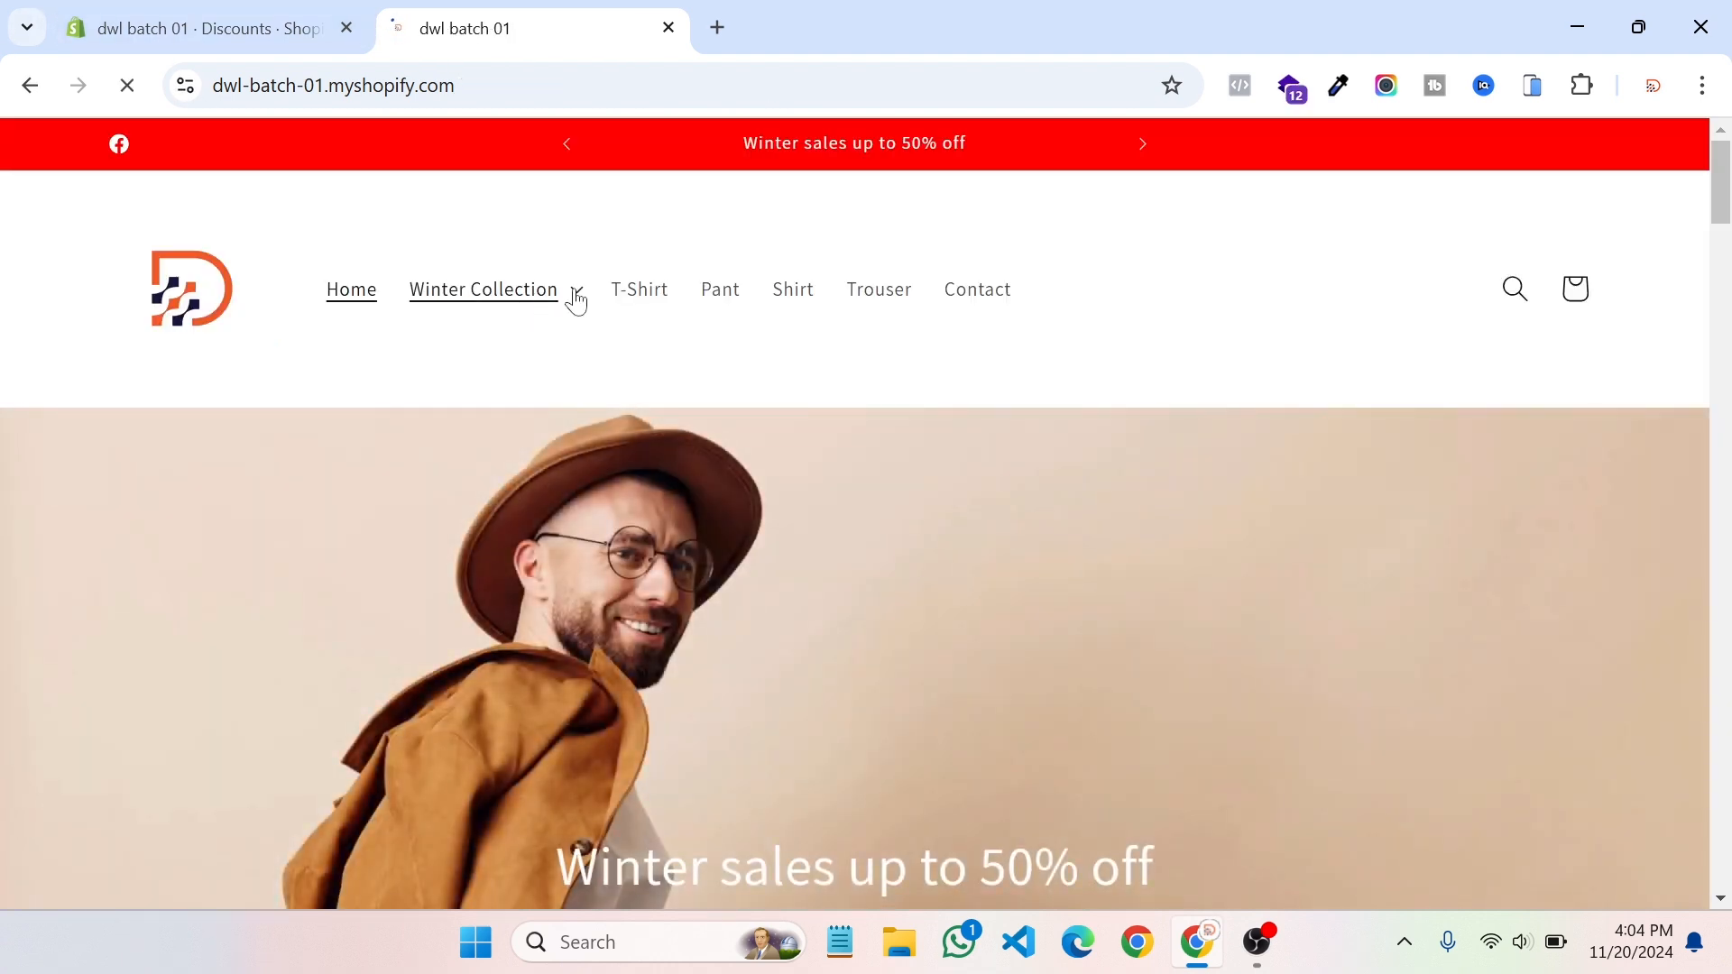
pyautogui.click(765, 295)
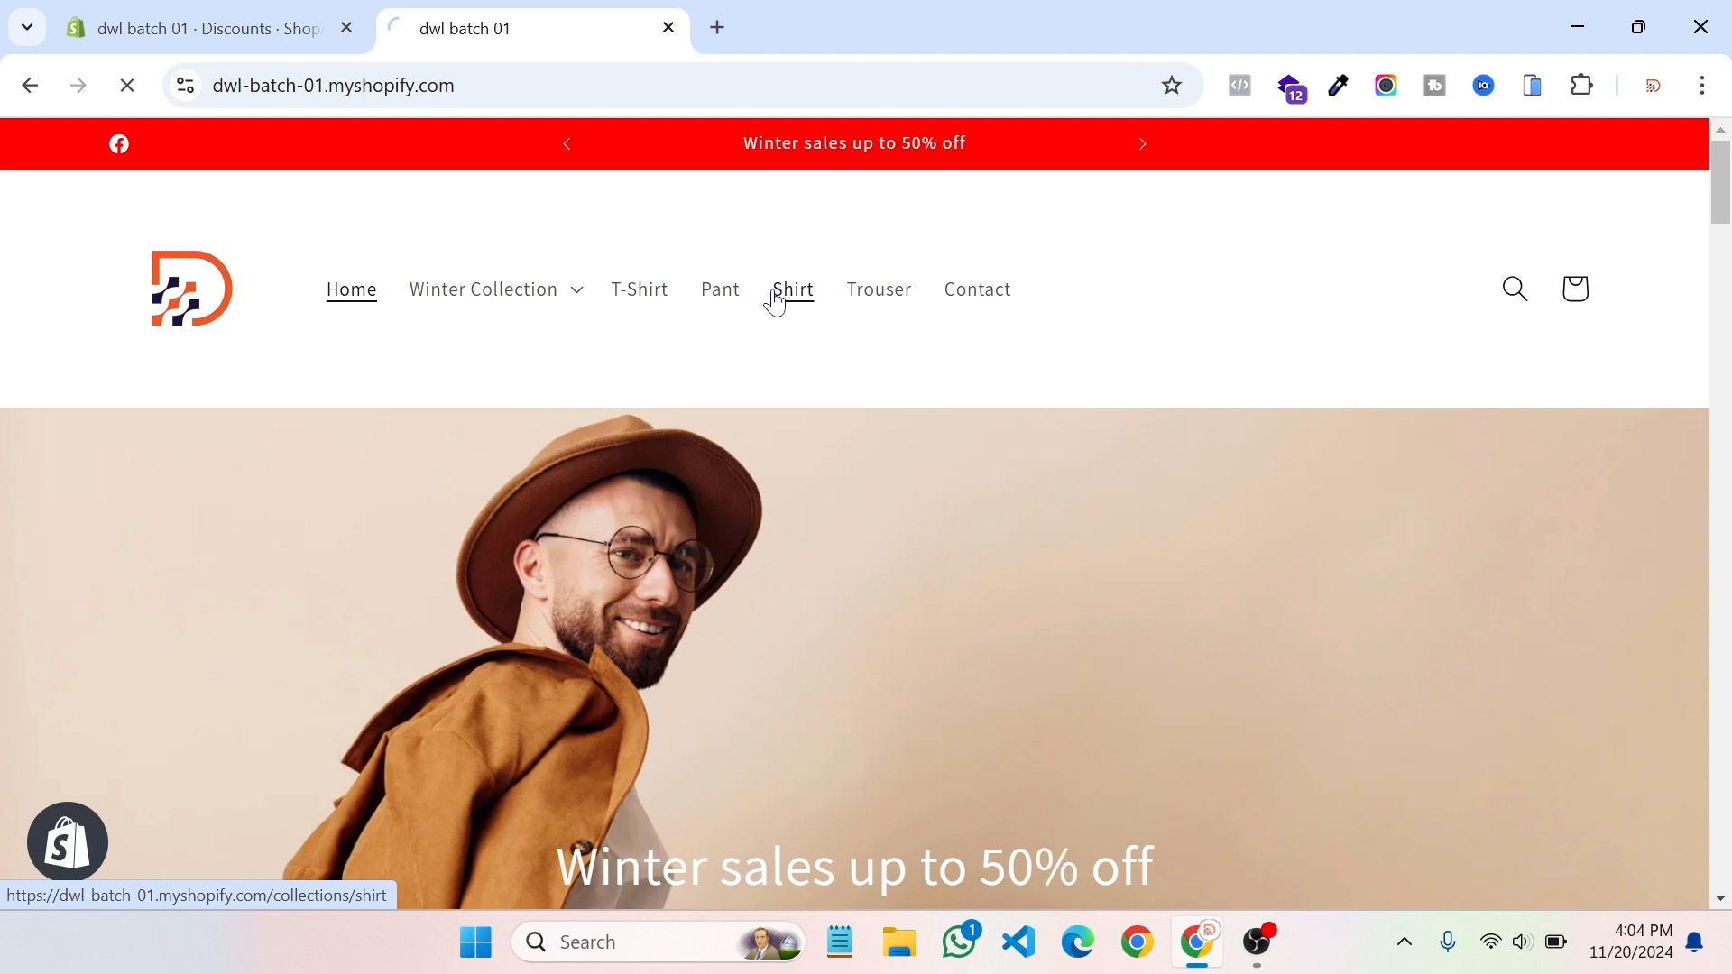
pyautogui.scroll(-5, 938, 423)
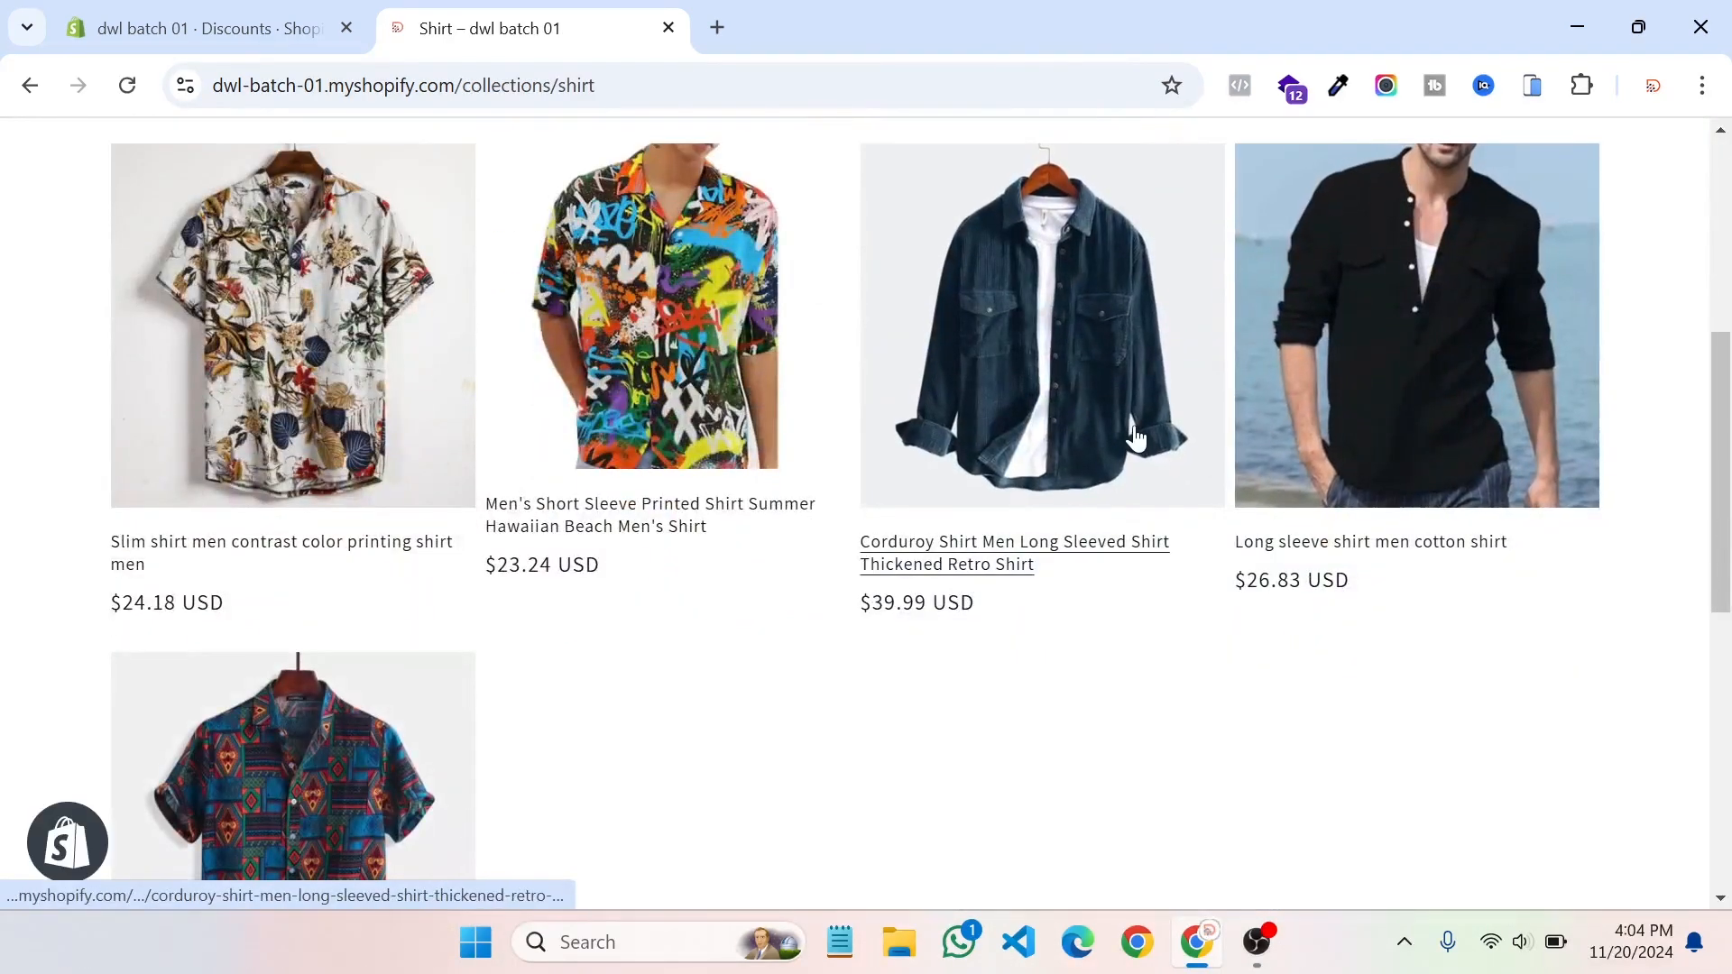
pyautogui.click(1135, 437)
pyautogui.scroll(-6, 1172, 469)
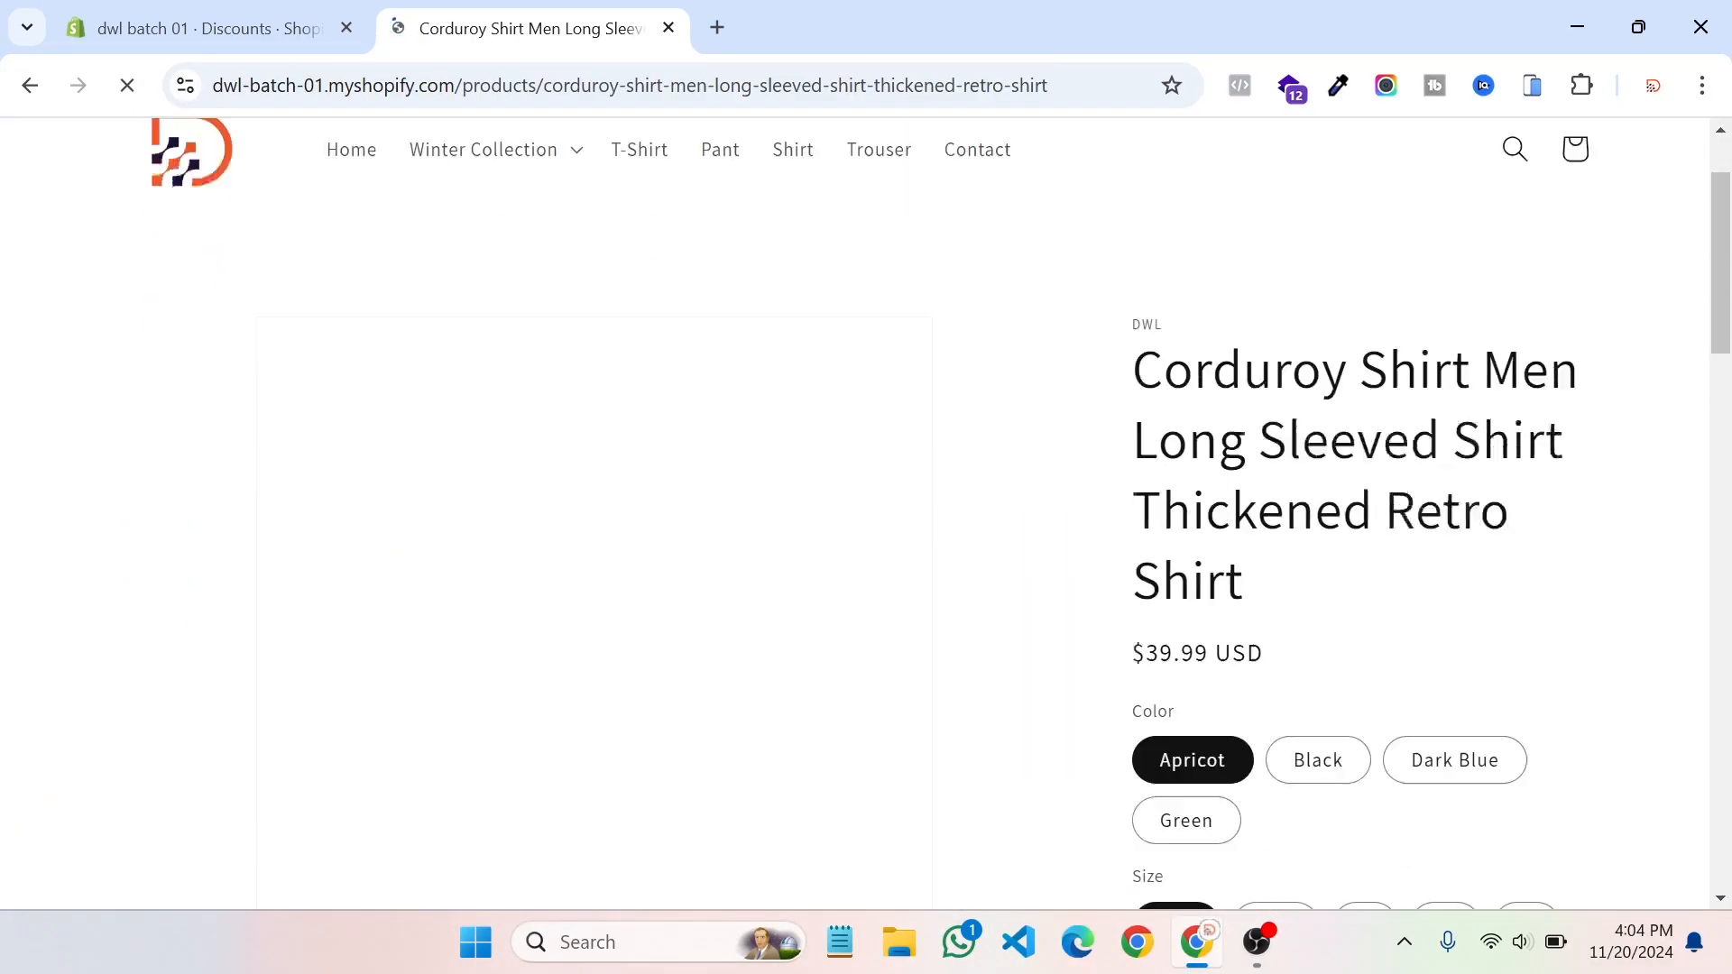
pyautogui.click(1338, 773)
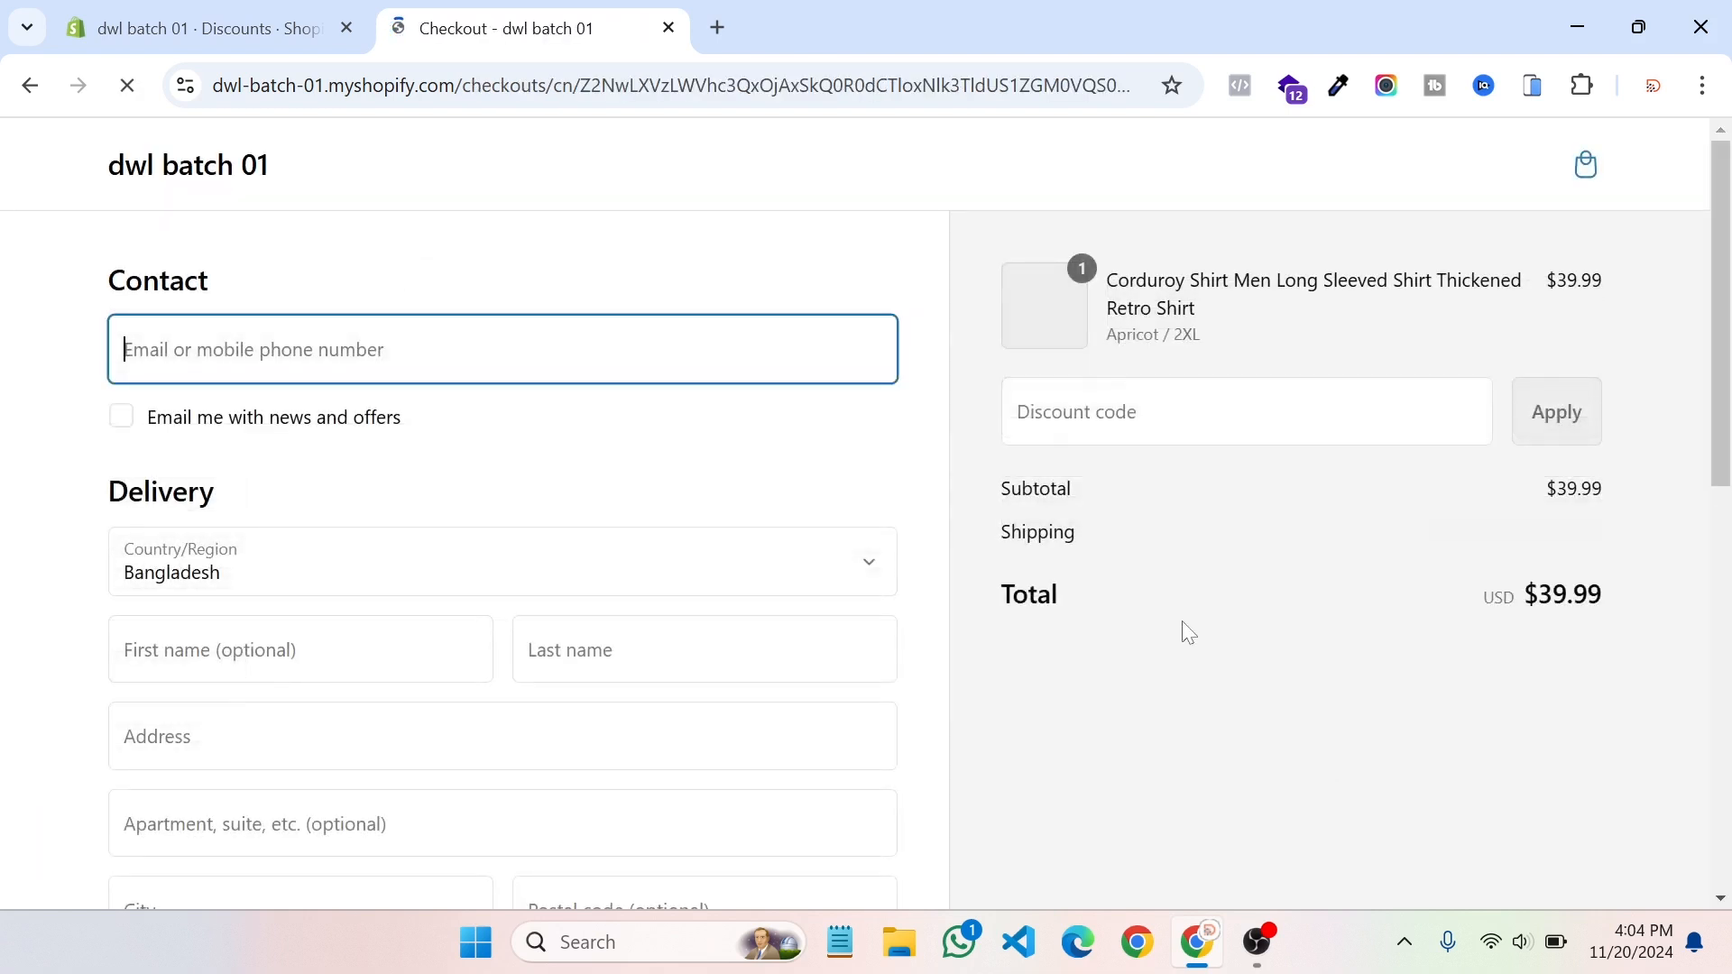
# Step: Try to apply the discount code "Winter 2024" to the Corduroy Shirt checkout and dismiss the resulting notice
pyautogui.click(1247, 412)
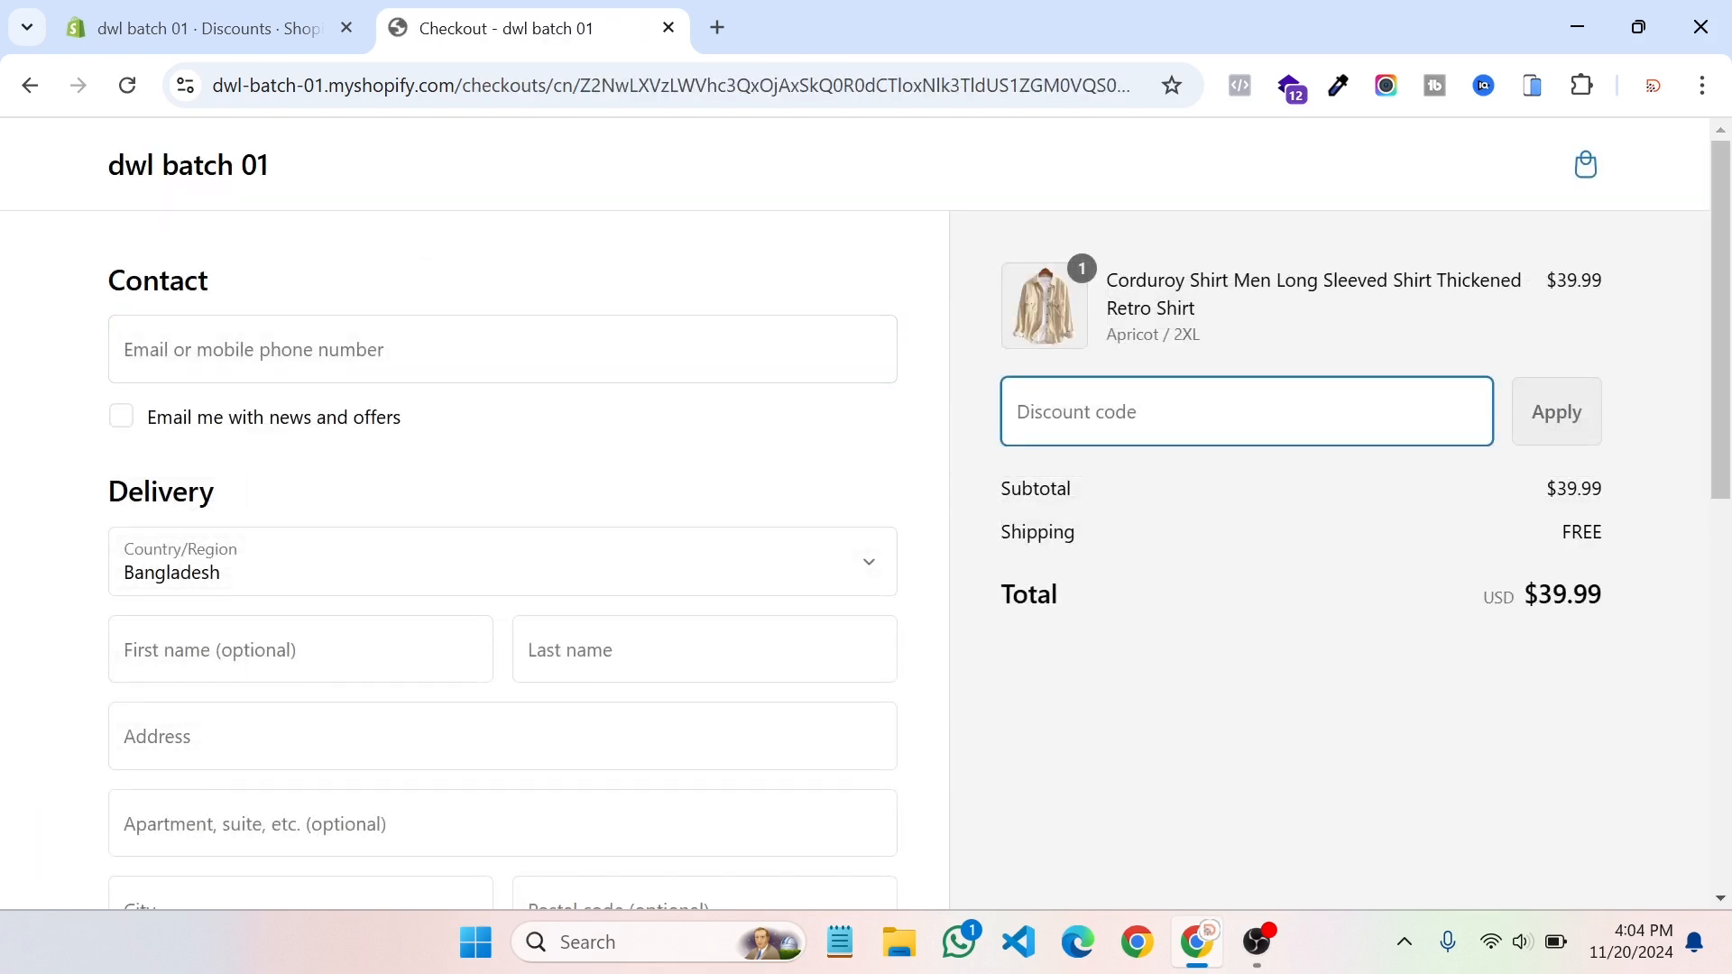
pyautogui.write('Winter 2024')
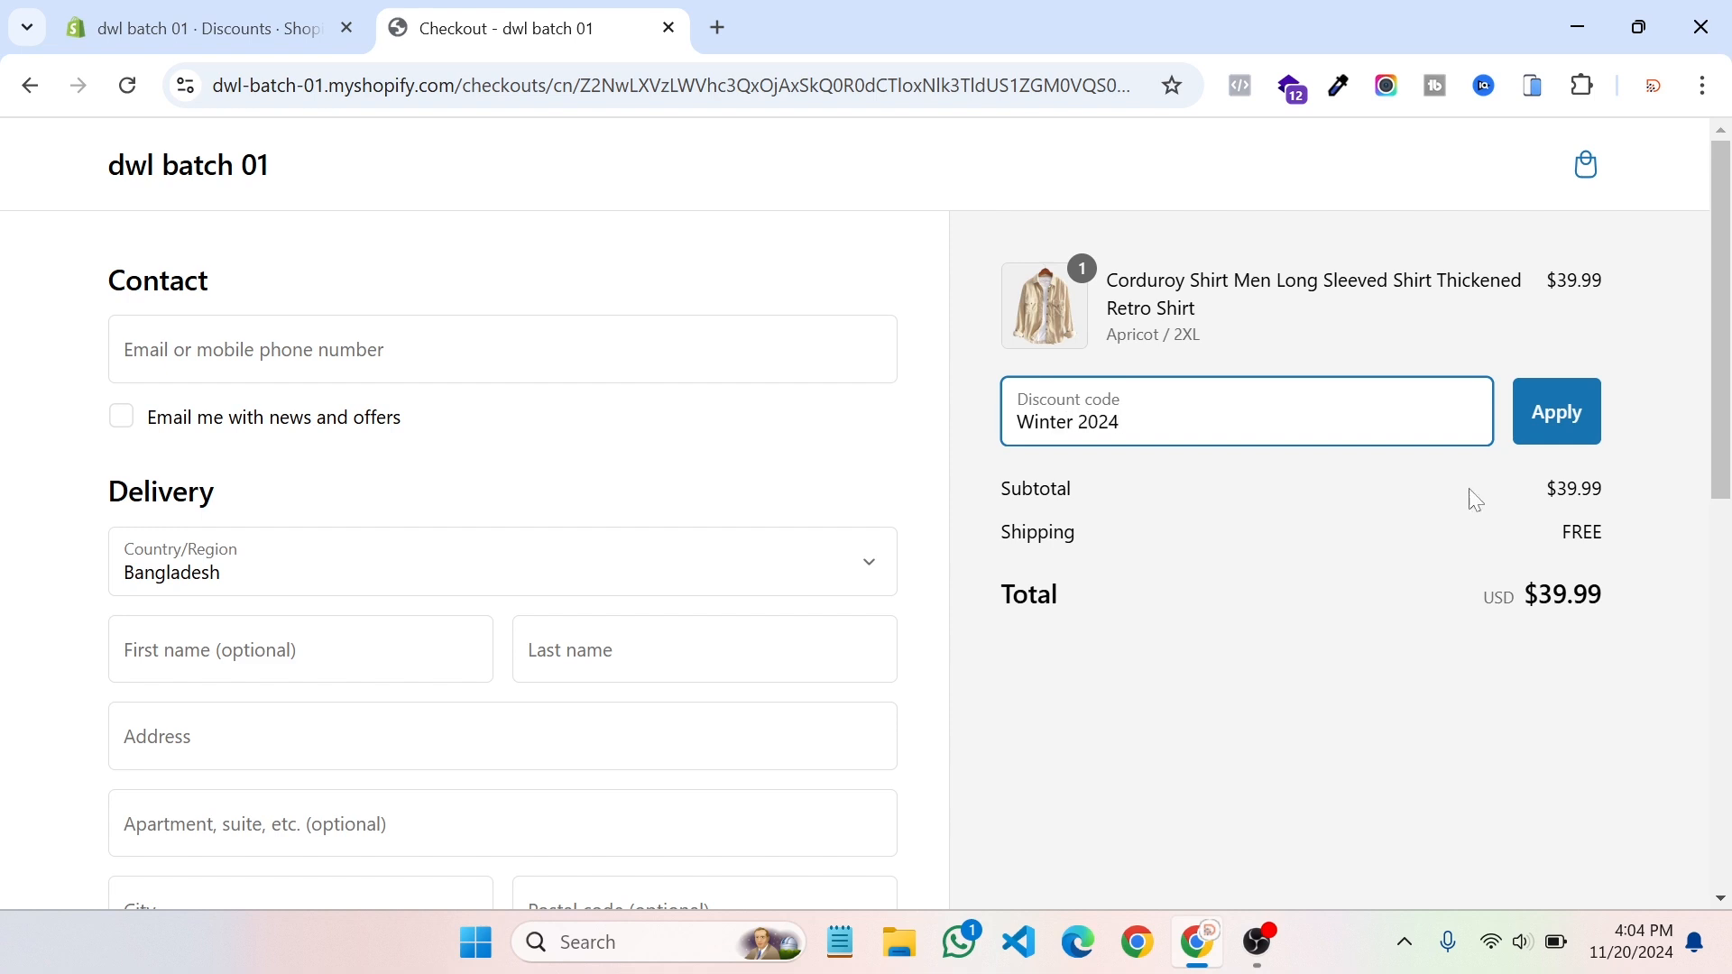
pyautogui.click(1561, 419)
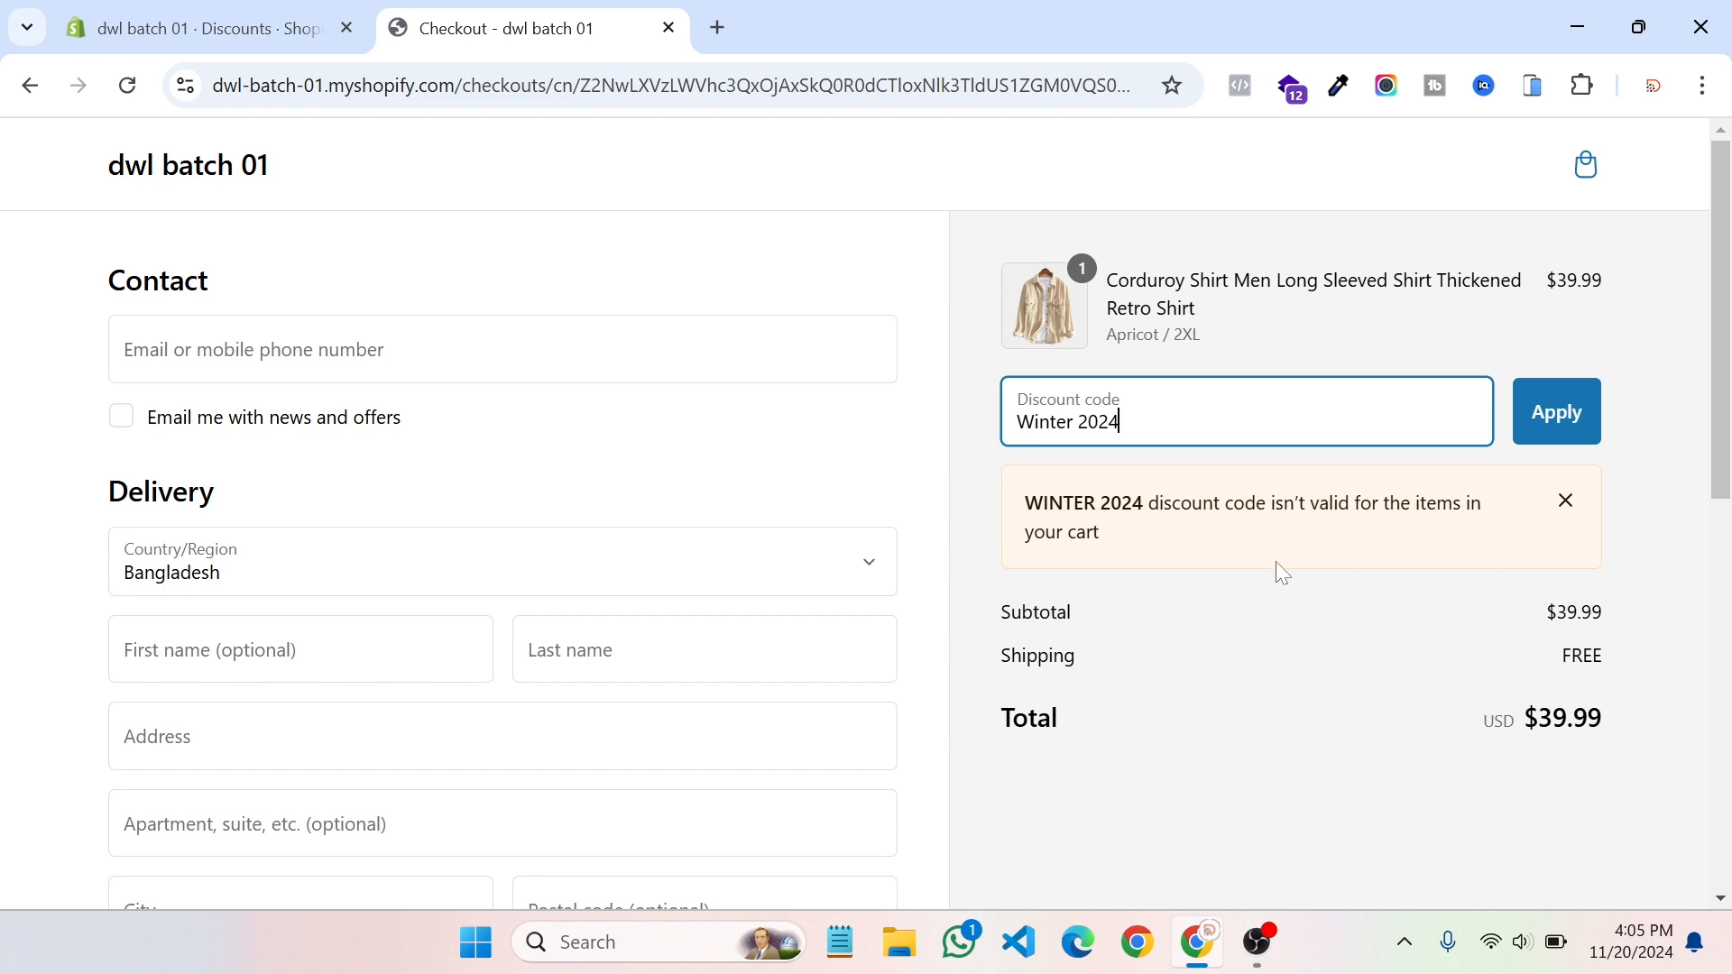
pyautogui.click(1569, 510)
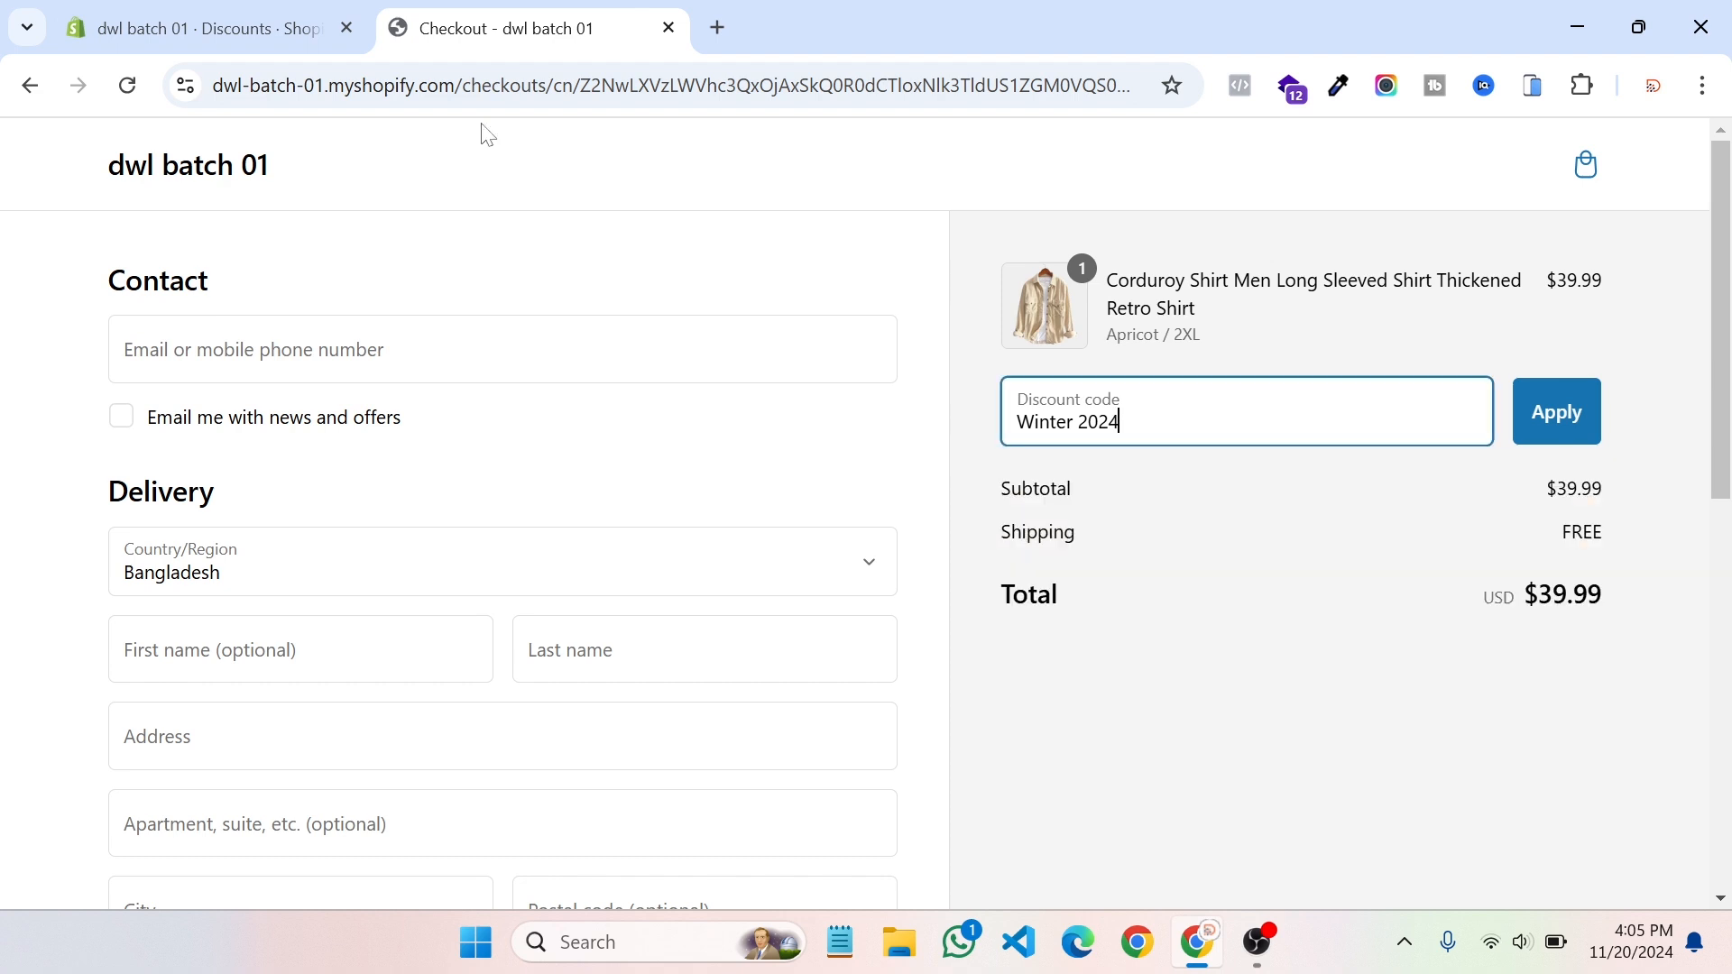
# Step: Open the Winter 2024 discount in the Shopify admin and make it apply to specific collections
pyautogui.click(199, 28)
pyautogui.click(486, 487)
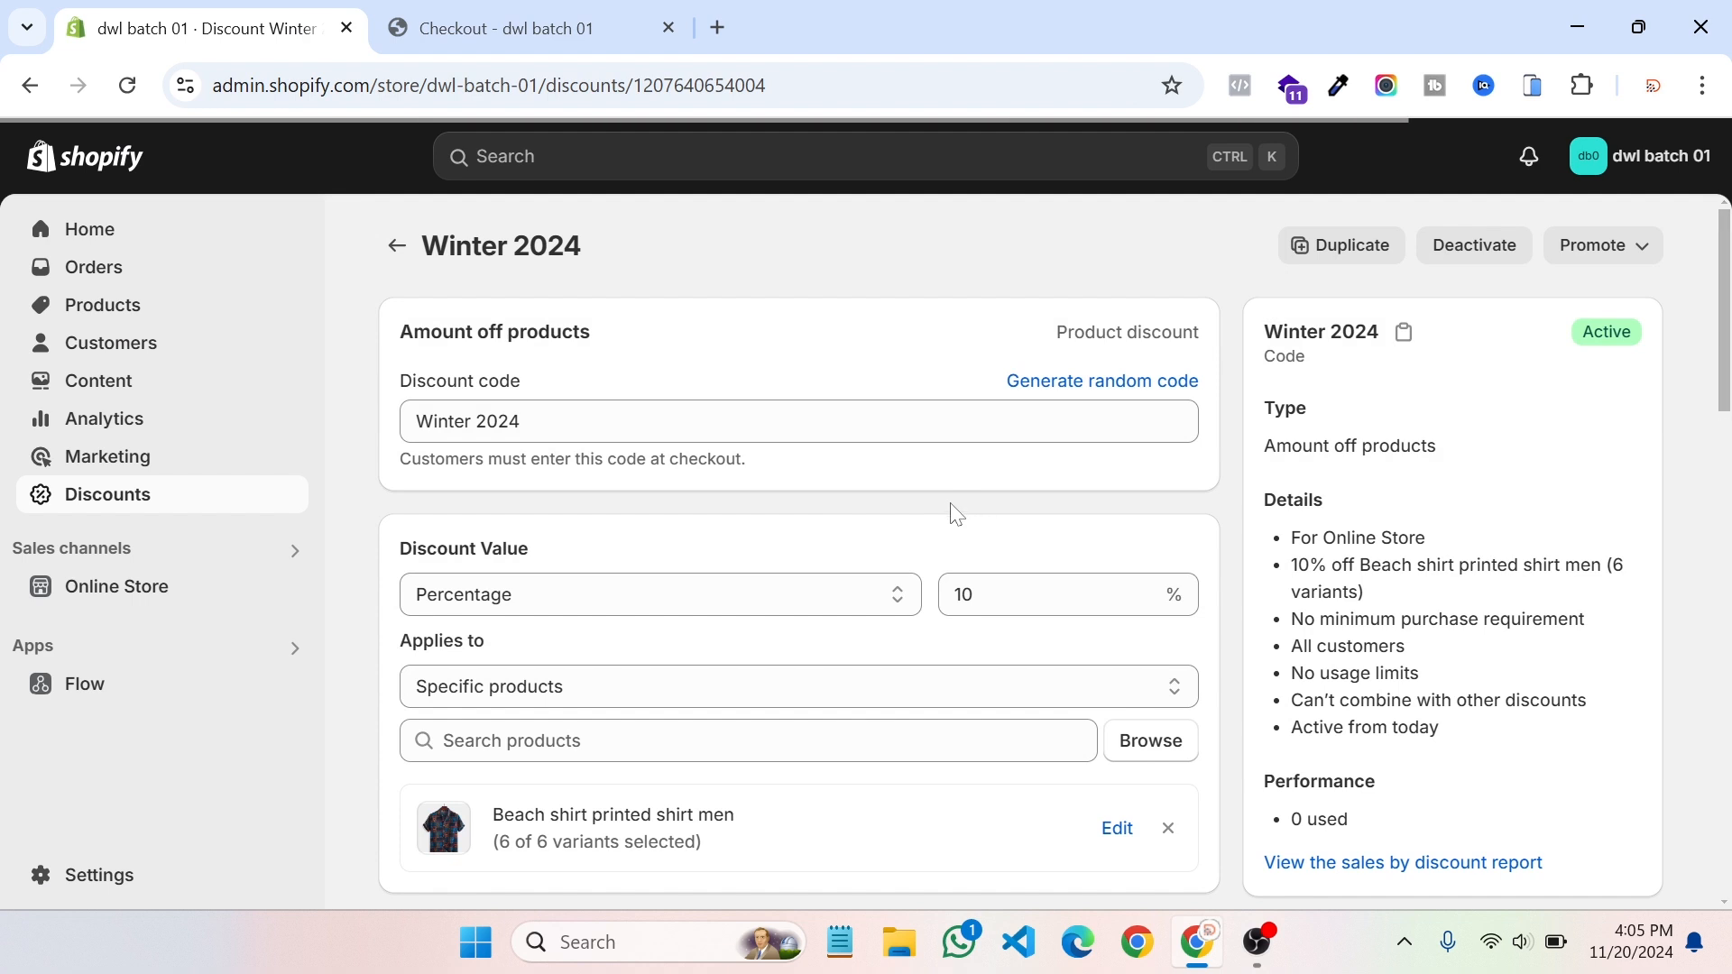
pyautogui.scroll(-2, 749, 543)
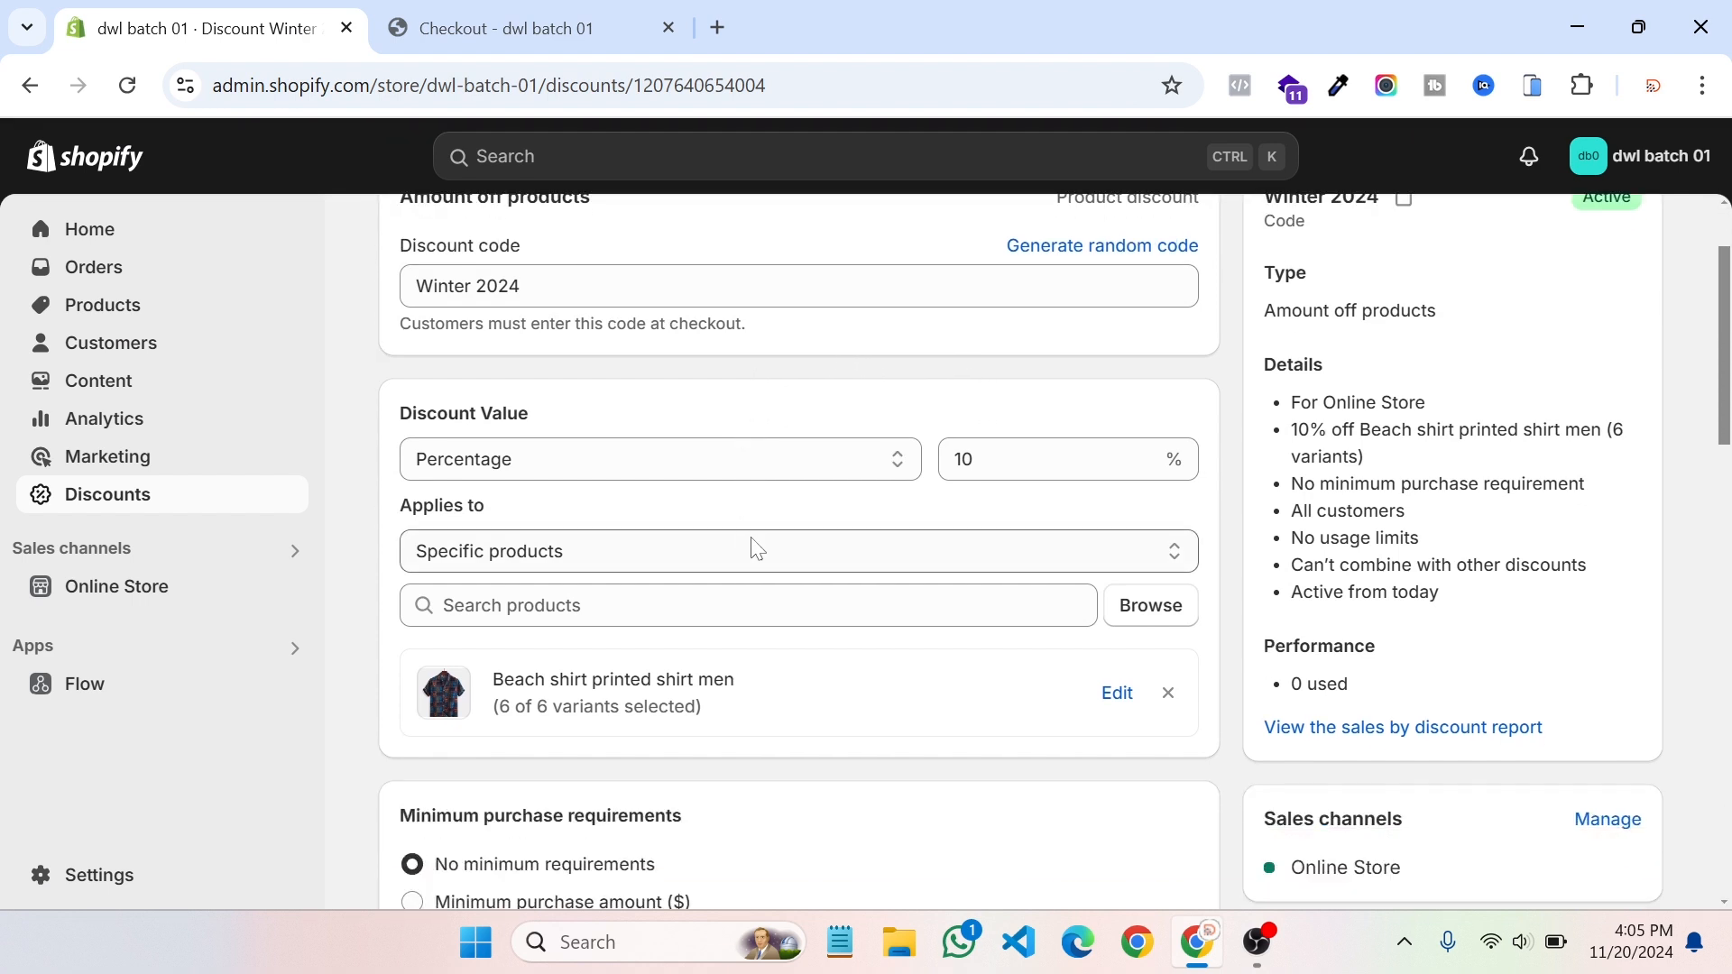
pyautogui.scroll(-3, 748, 544)
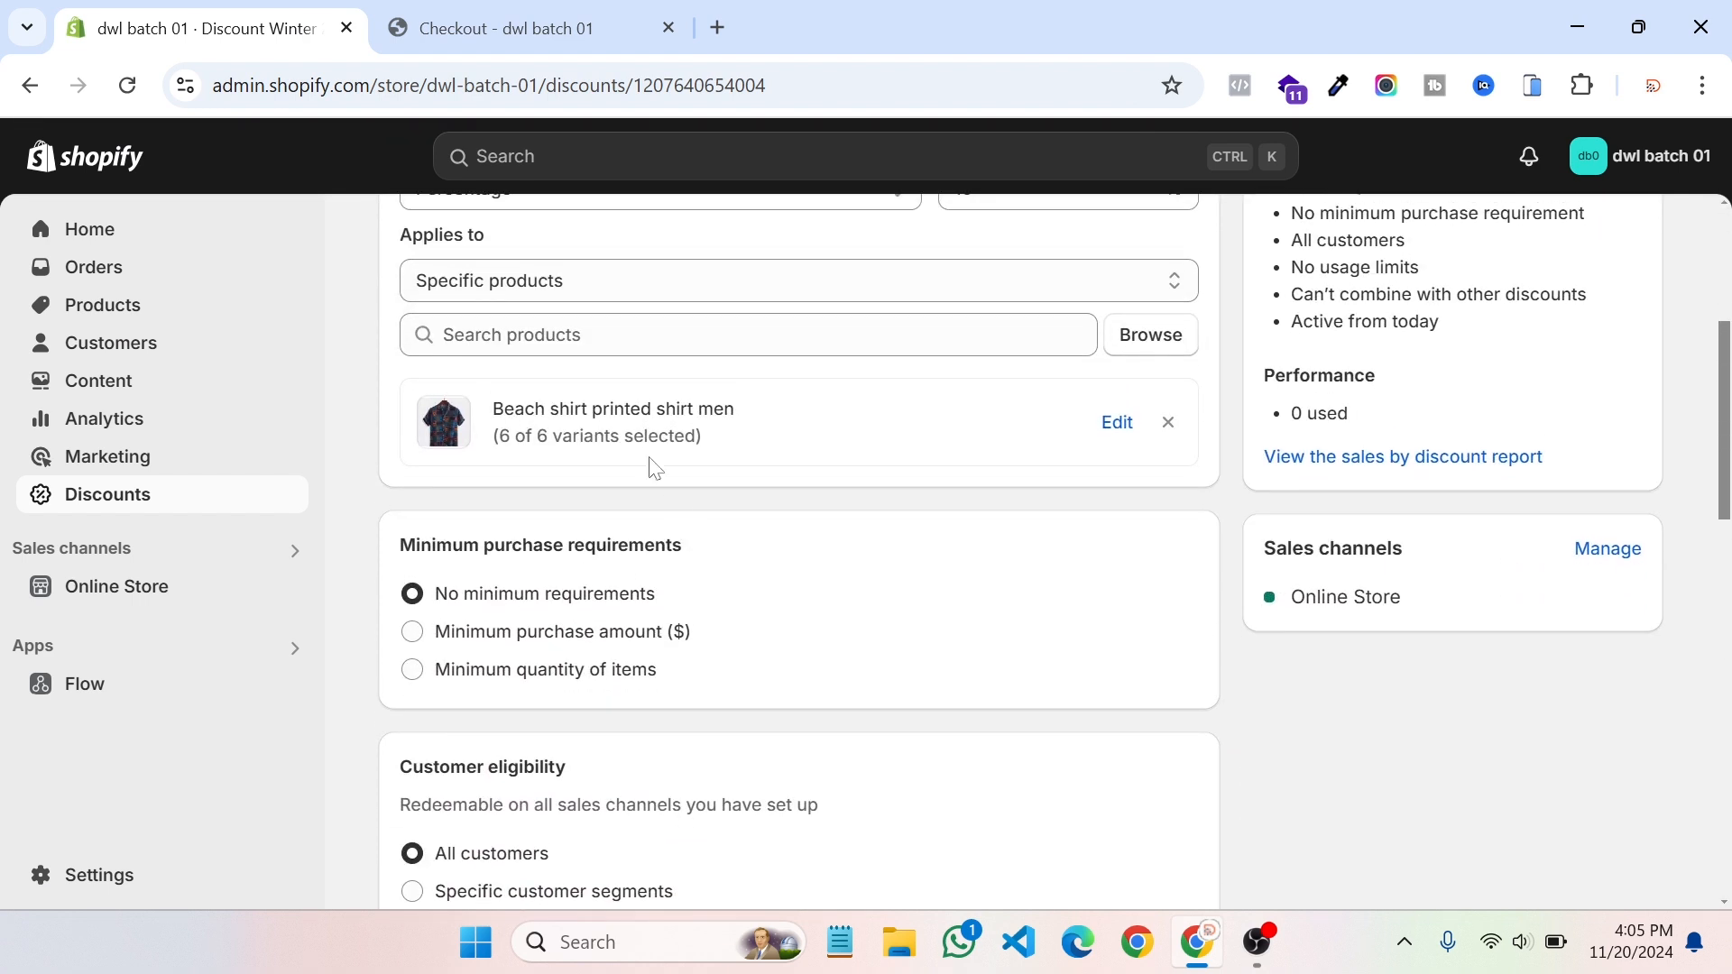
pyautogui.scroll(3, 652, 462)
pyautogui.click(630, 548)
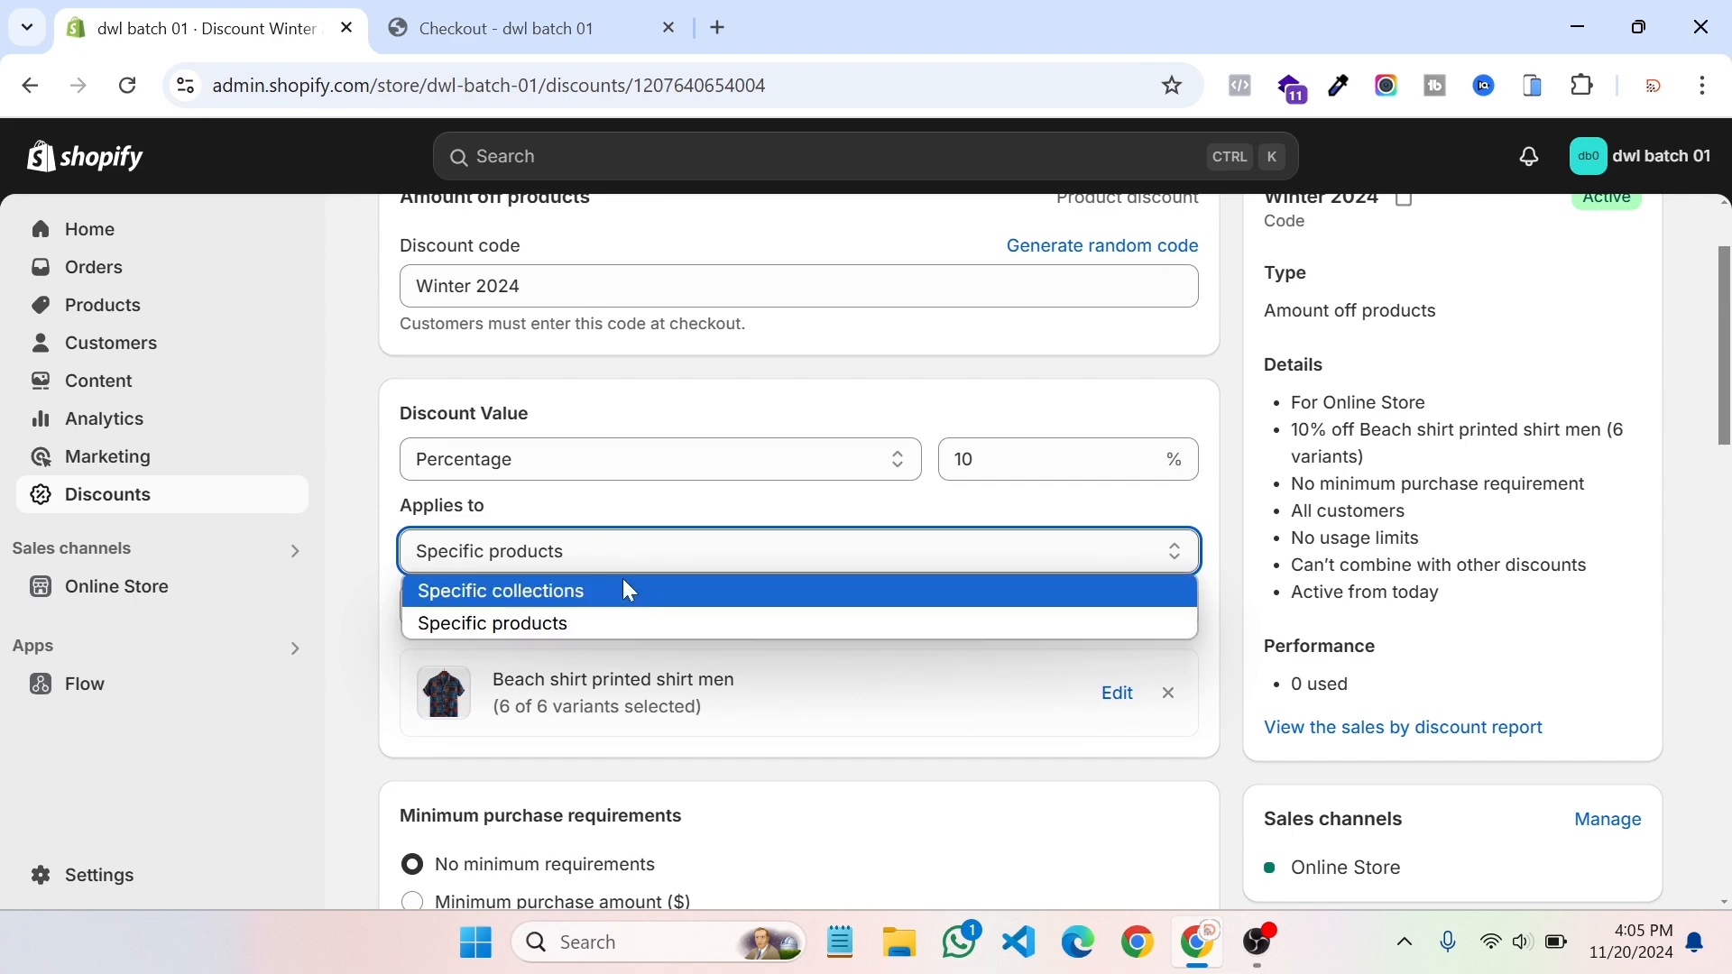
pyautogui.click(620, 587)
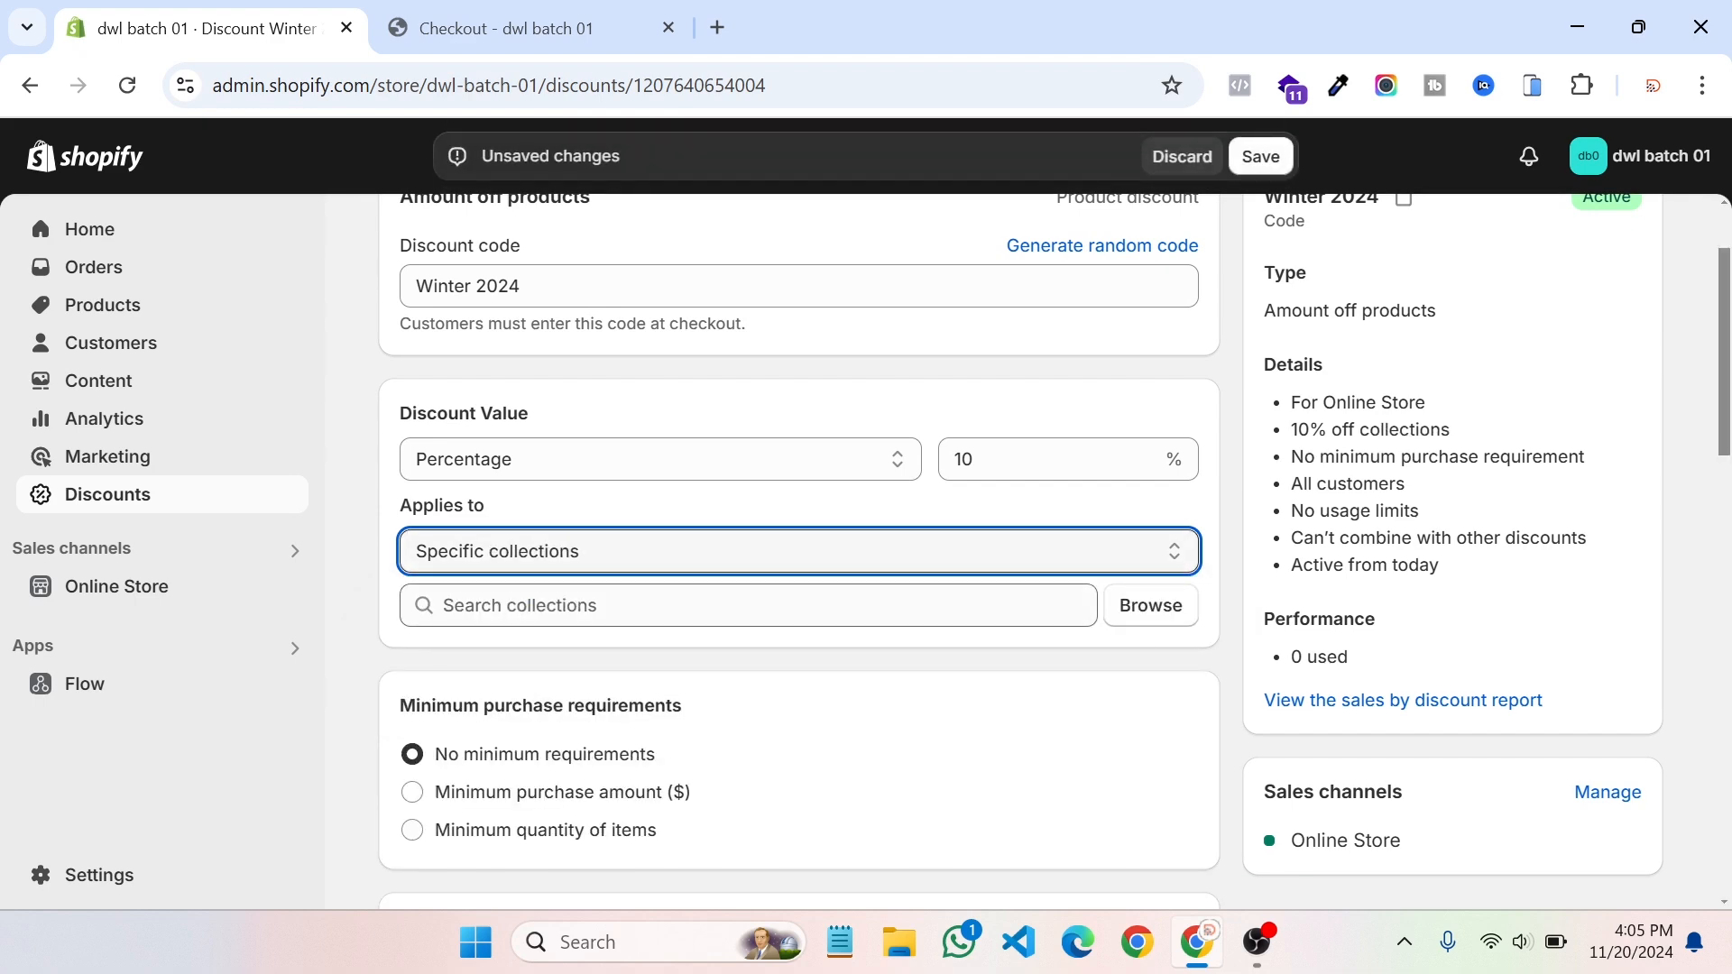
# Step: Add the Shirt collection to the Winter 2024 discount and save the changes
pyautogui.click(1163, 608)
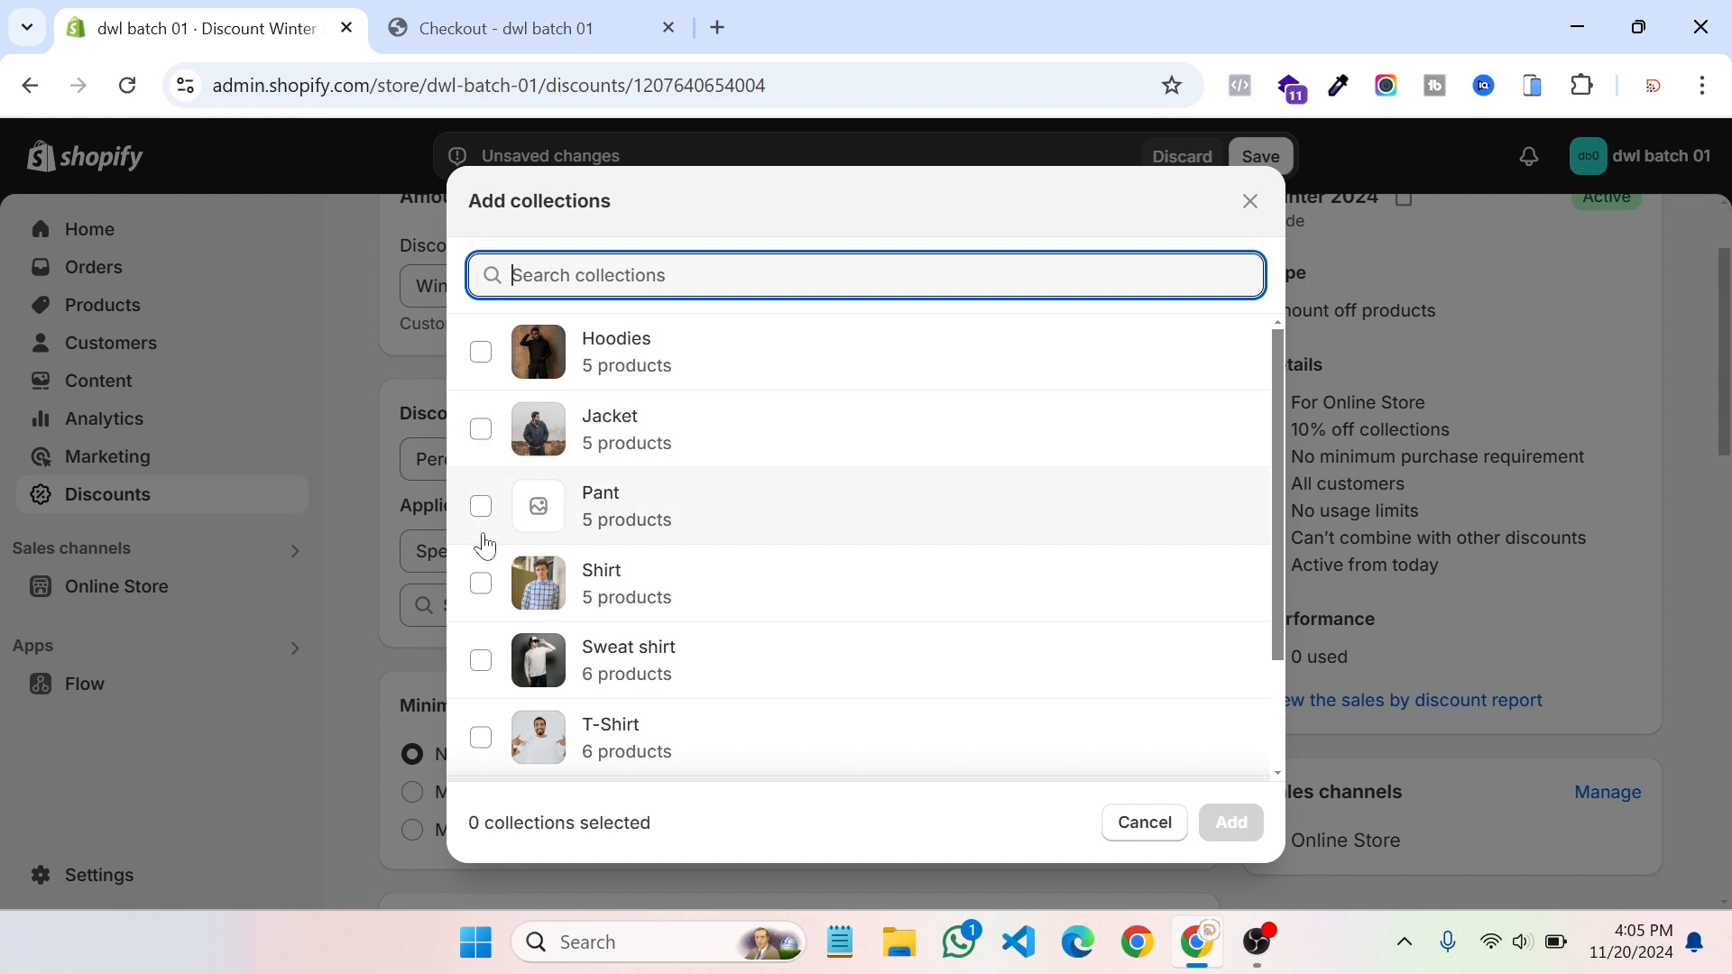
pyautogui.click(478, 587)
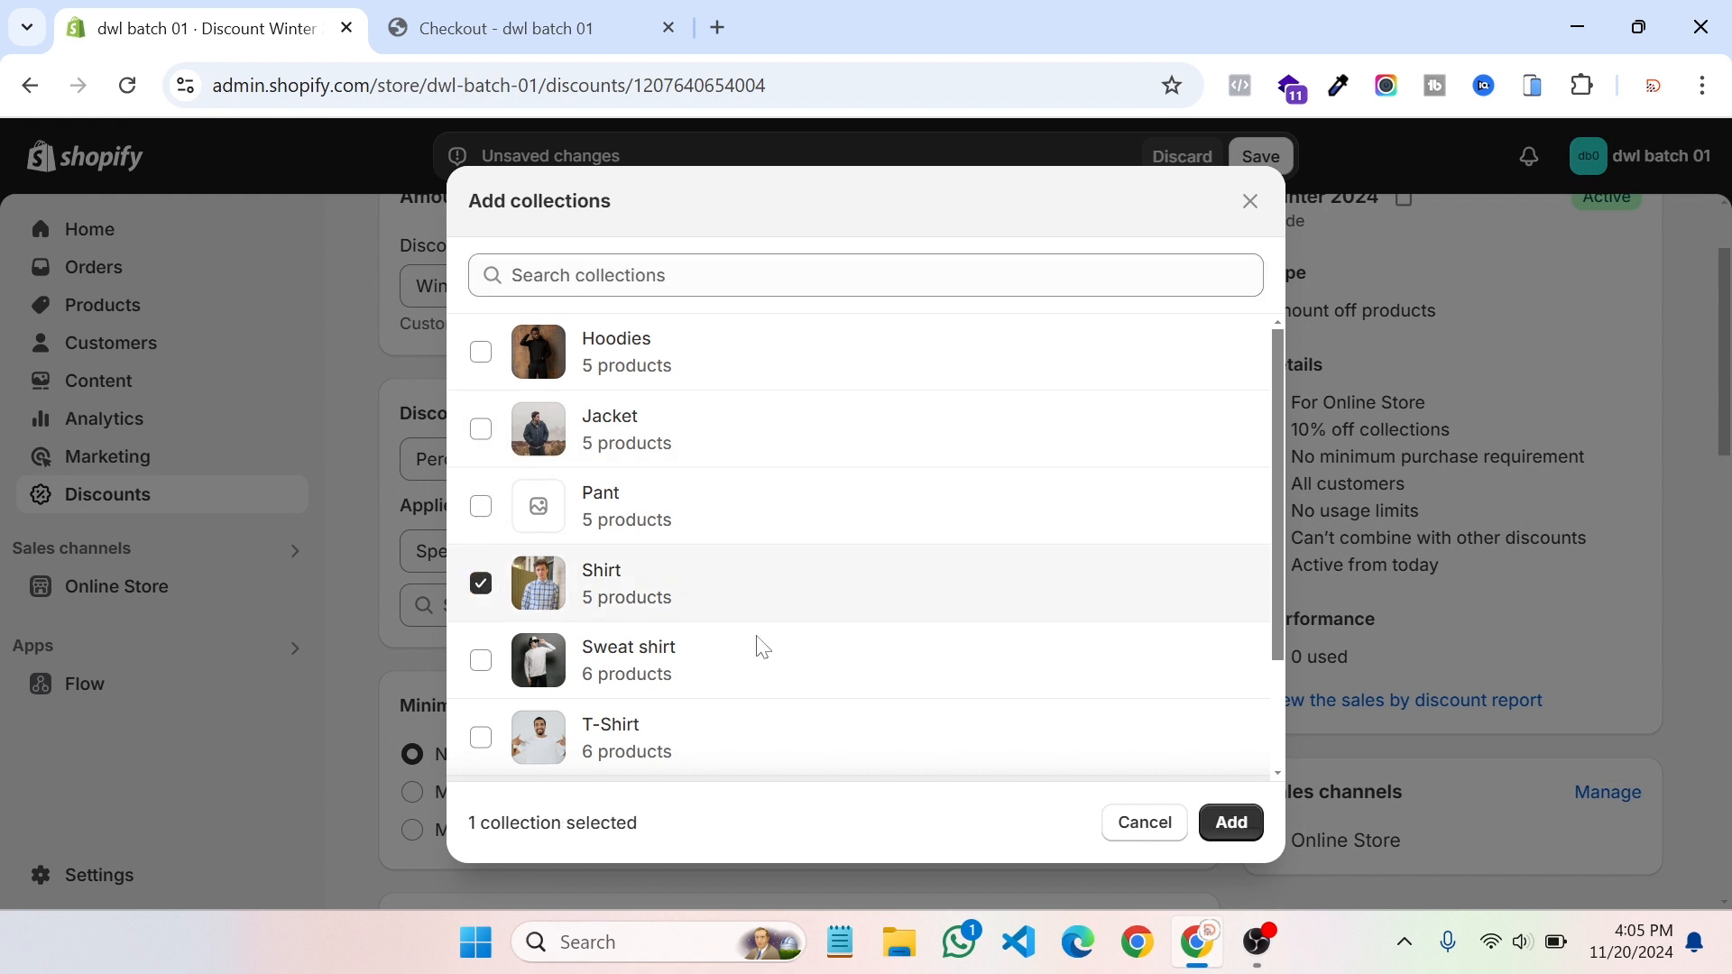
pyautogui.click(1236, 822)
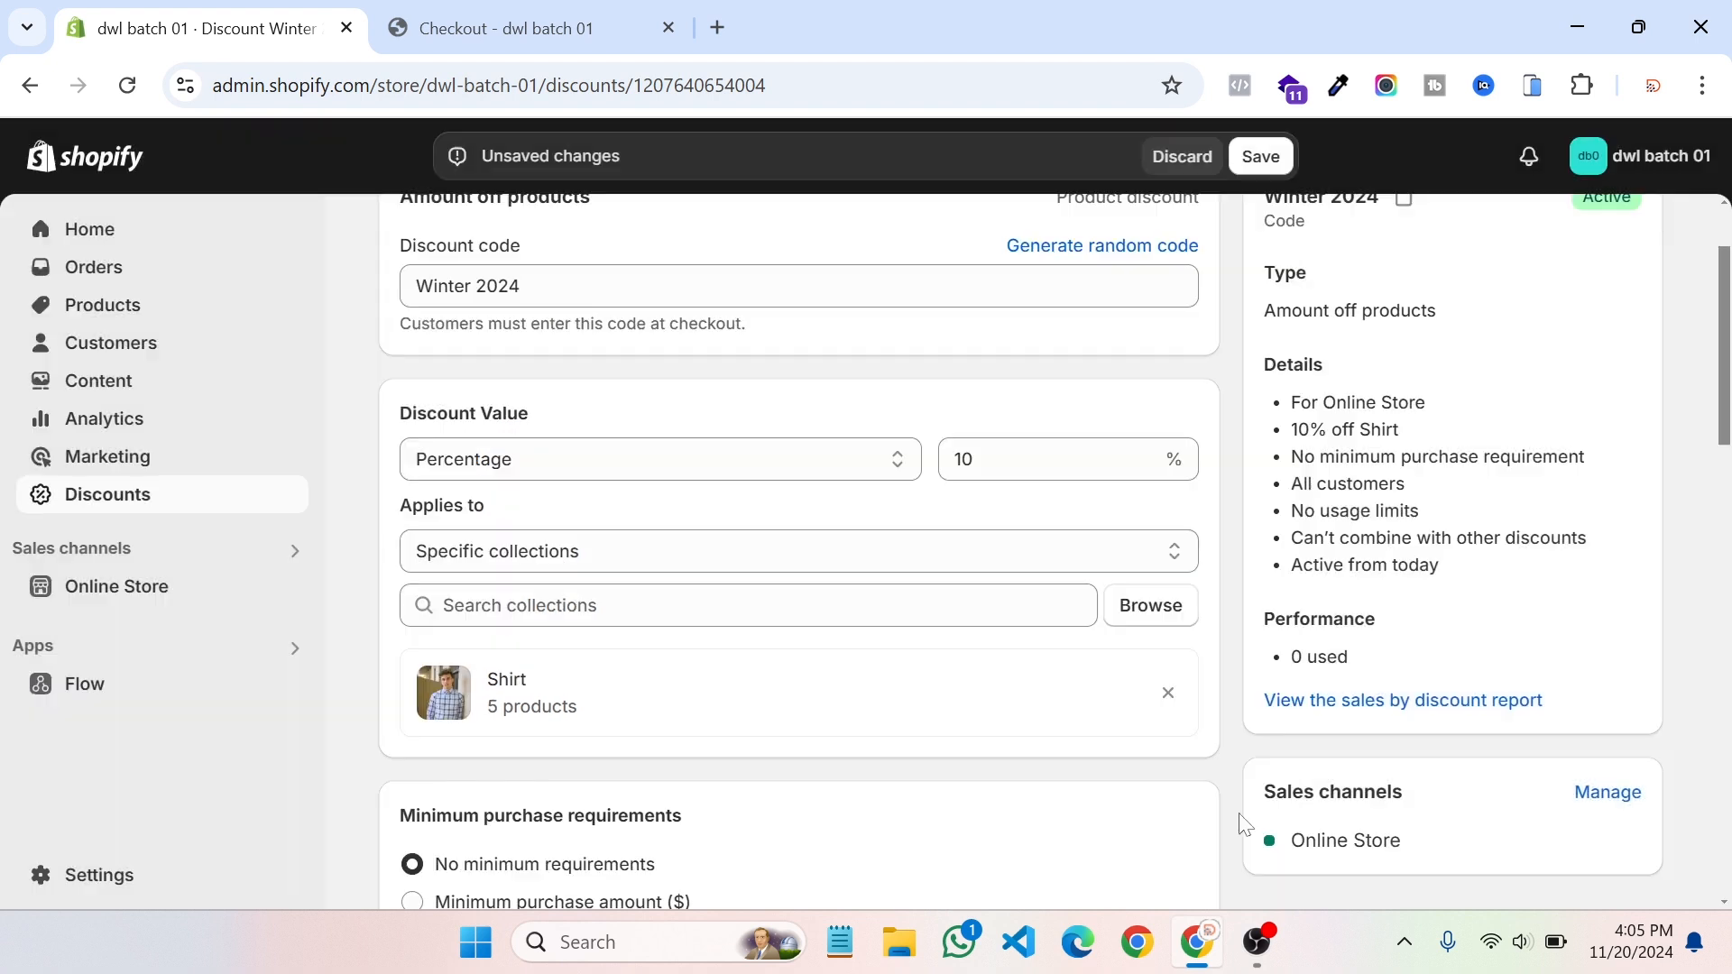
pyautogui.click(1272, 160)
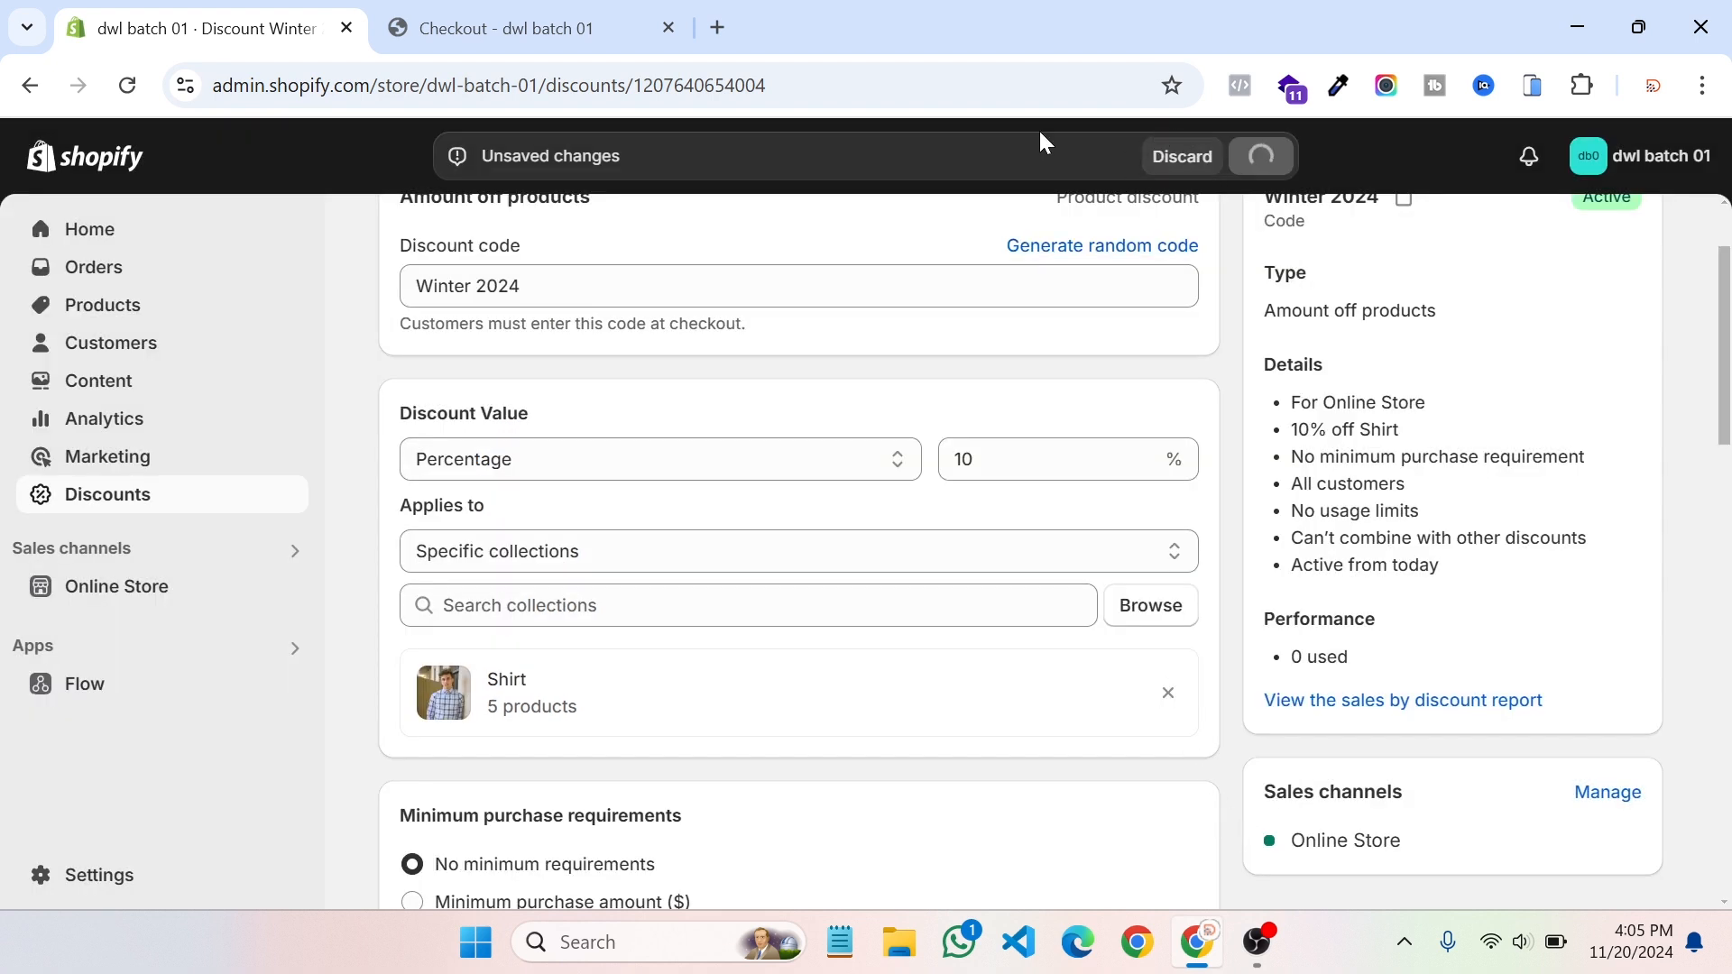
# Step: Reload the Corduroy Shirt checkout, remove the attached WINTER 2024 code, and apply "Winter 2024" again
pyautogui.click(527, 13)
pyautogui.click(129, 101)
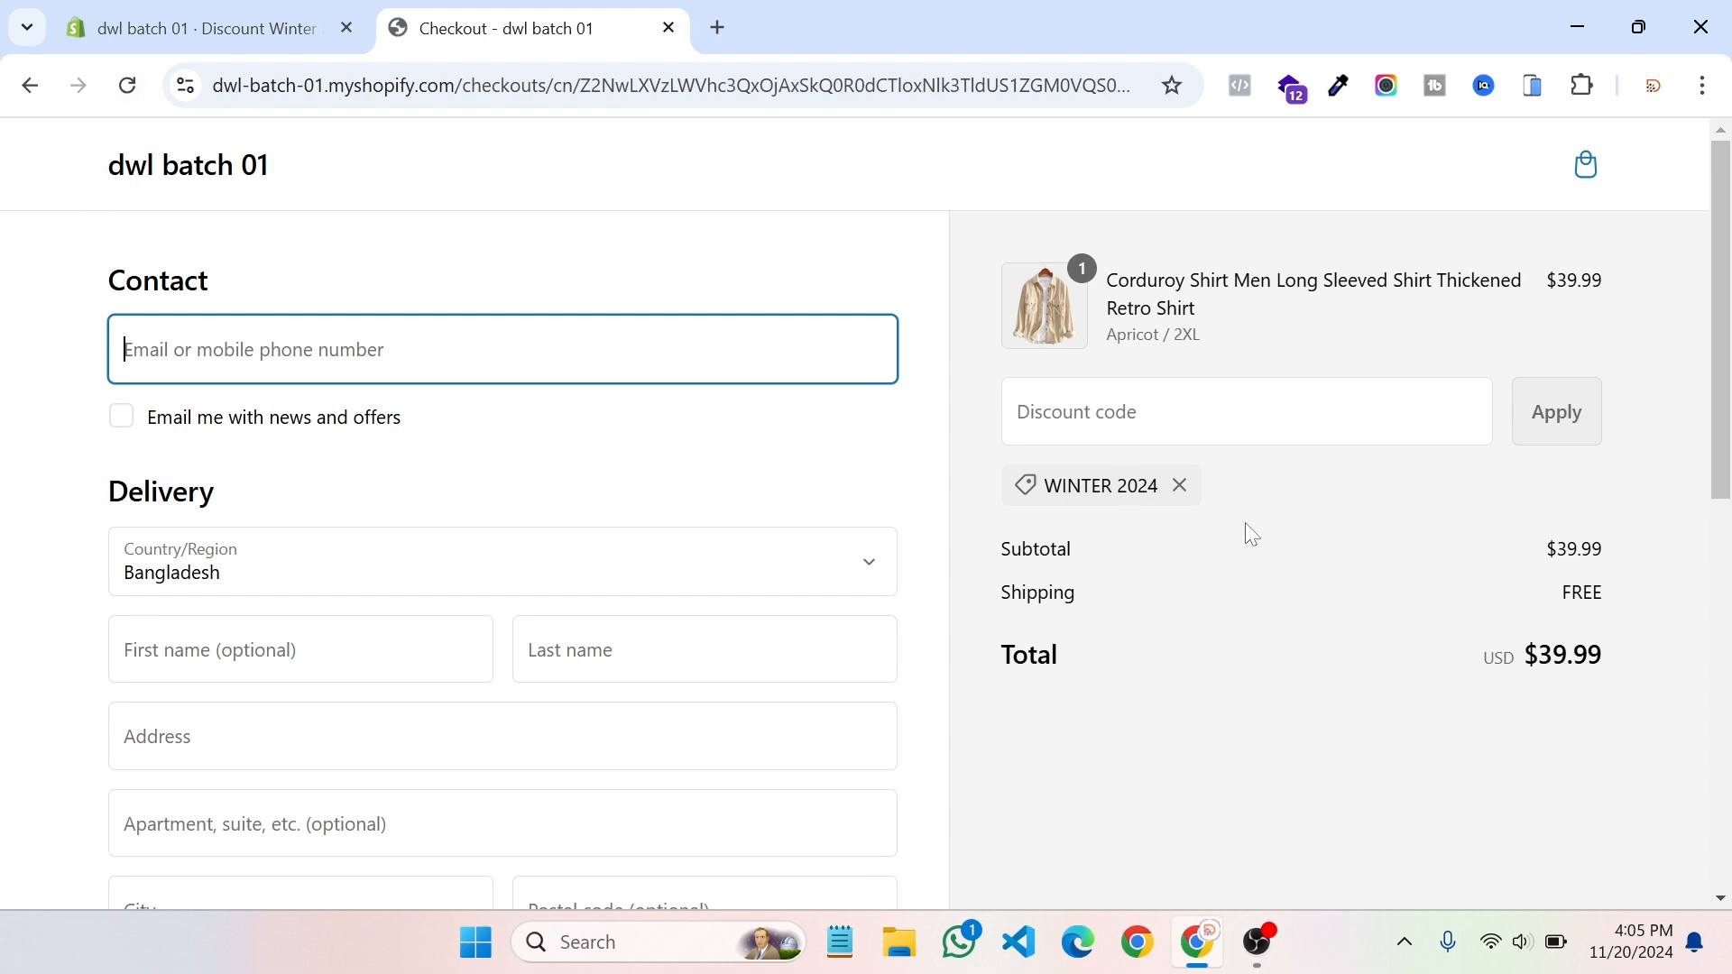
pyautogui.click(1179, 487)
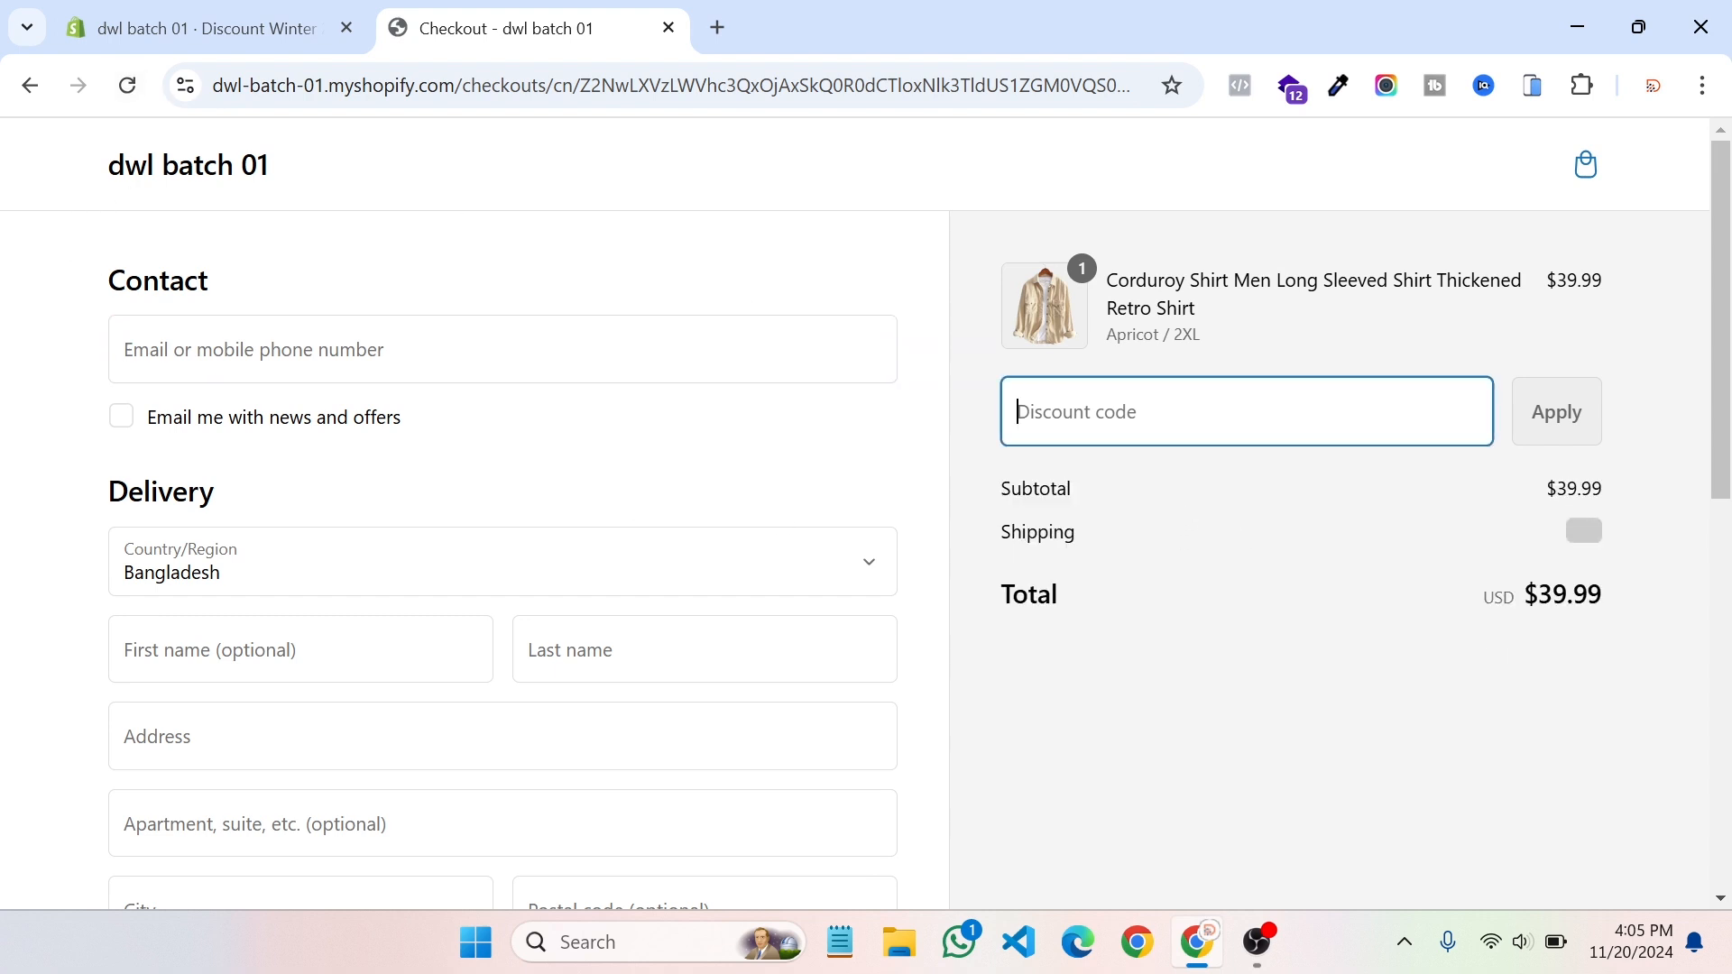
pyautogui.write('Winter 2024')
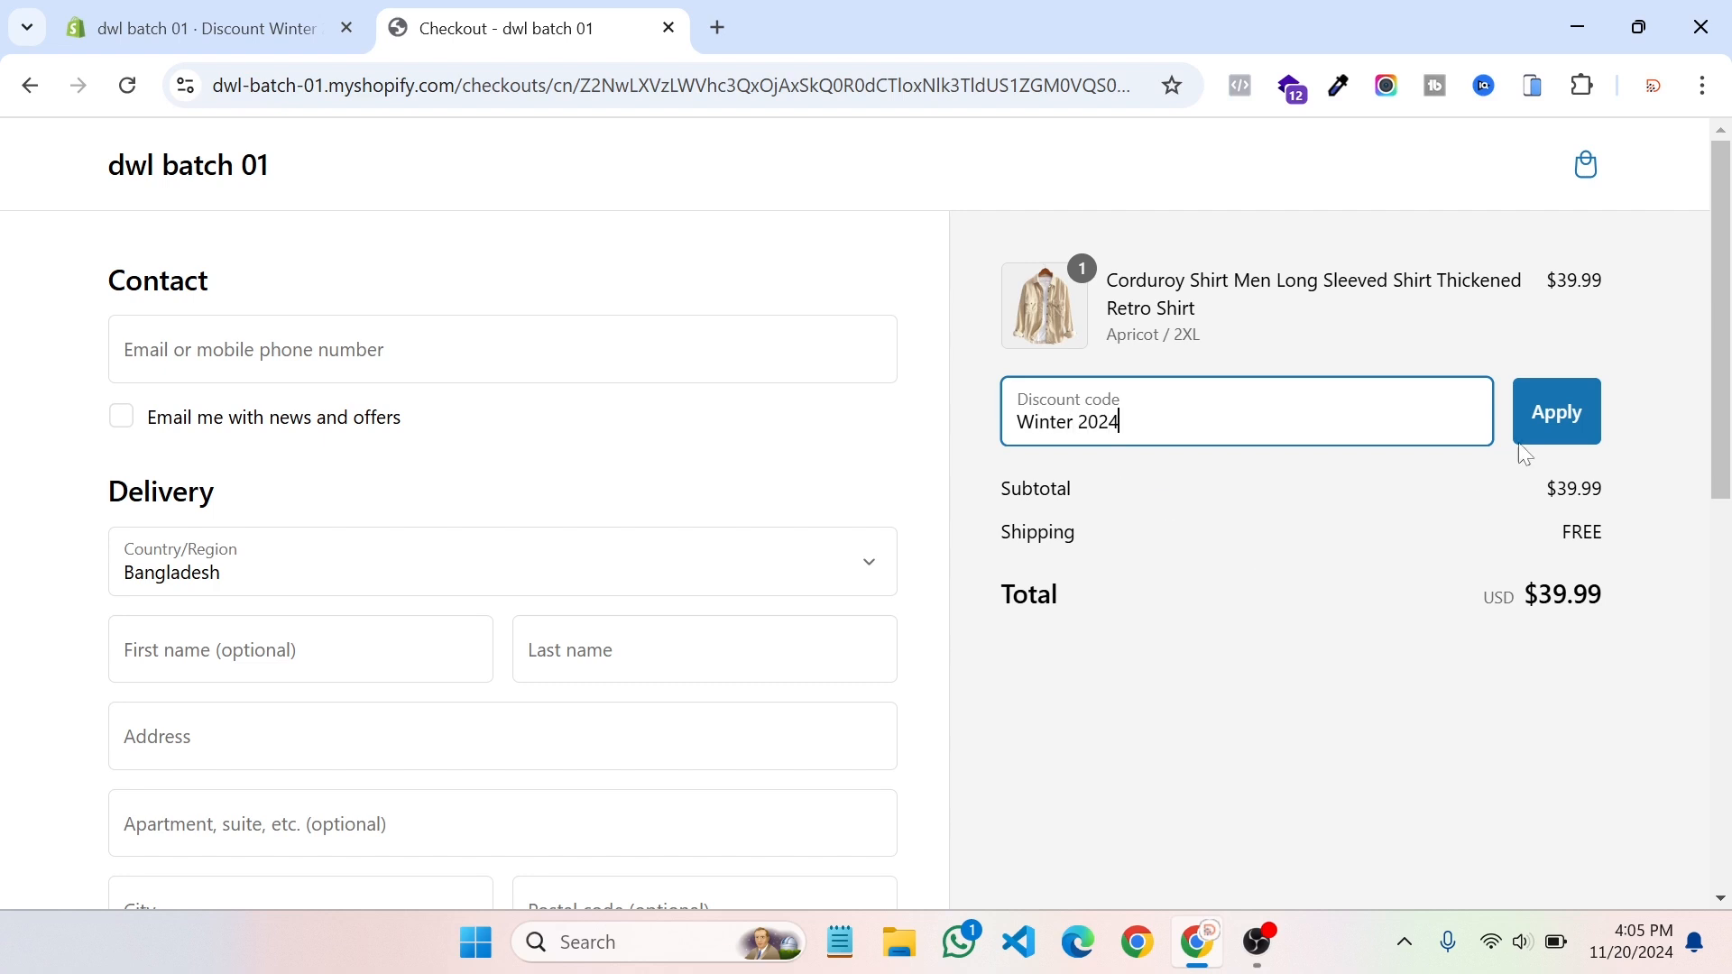
pyautogui.click(1559, 416)
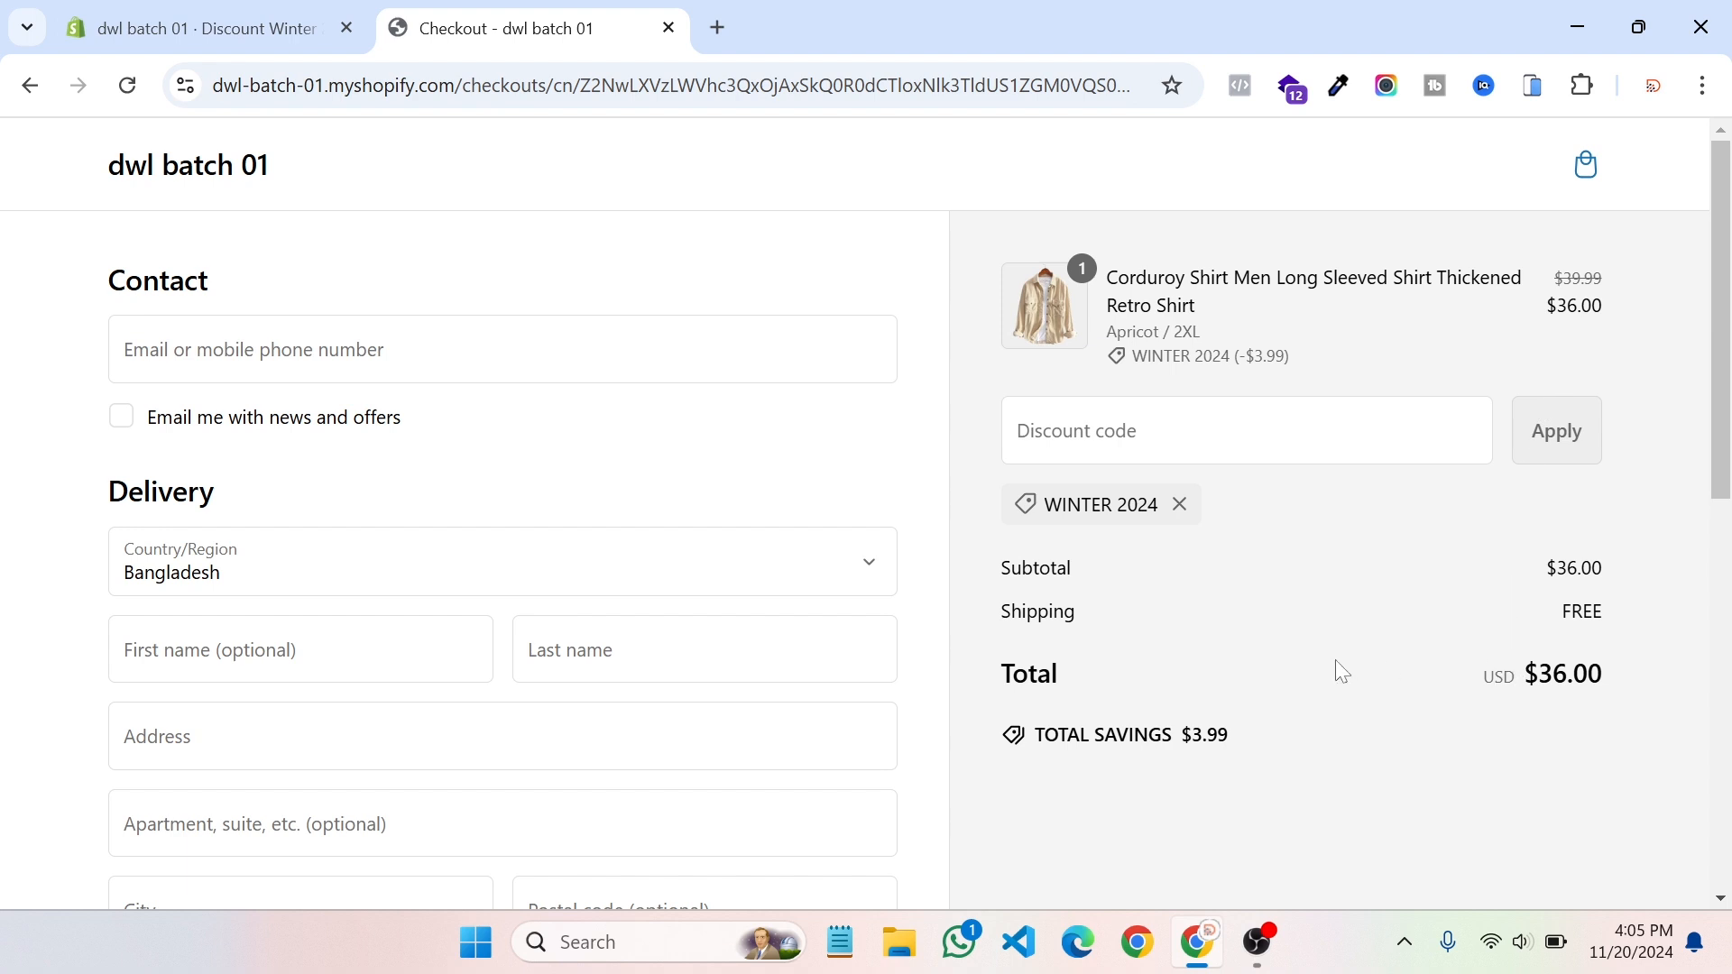
pyautogui.scroll(-2, 1306, 587)
pyautogui.scroll(2, 1306, 587)
# Step: Open the slim contrast color printing shirt from the storefront's Shirt collection, add the Blue / 3XL variant to the cart, and check out
pyautogui.click(200, 181)
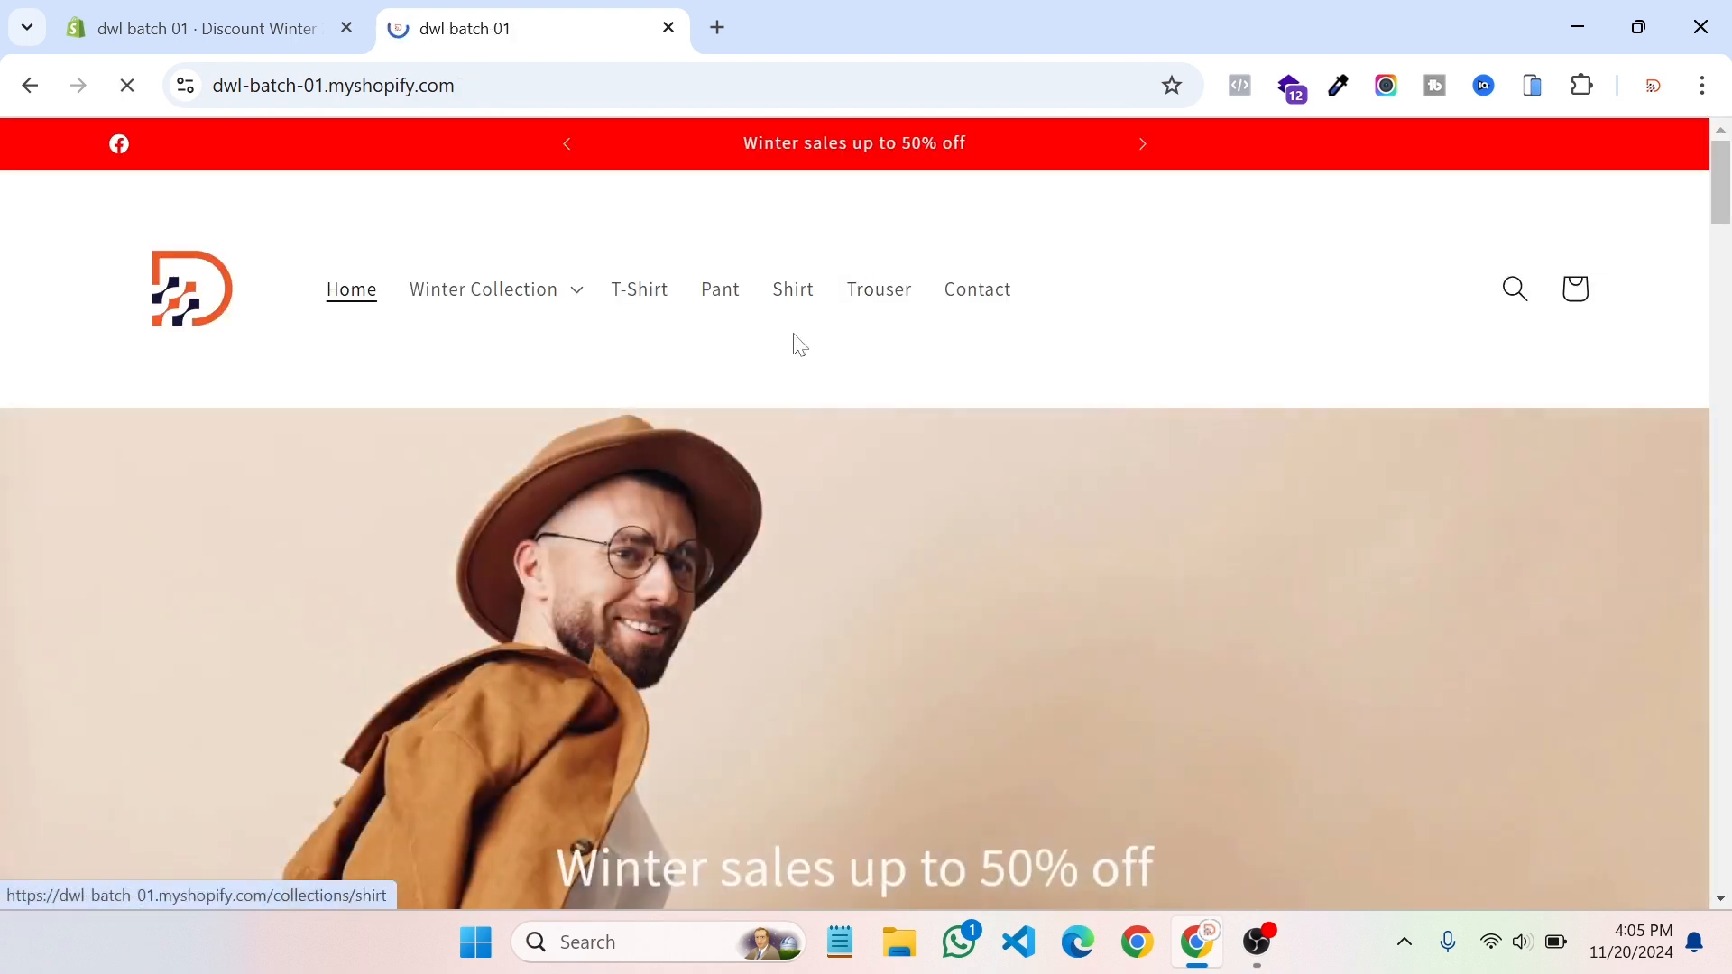
pyautogui.click(803, 293)
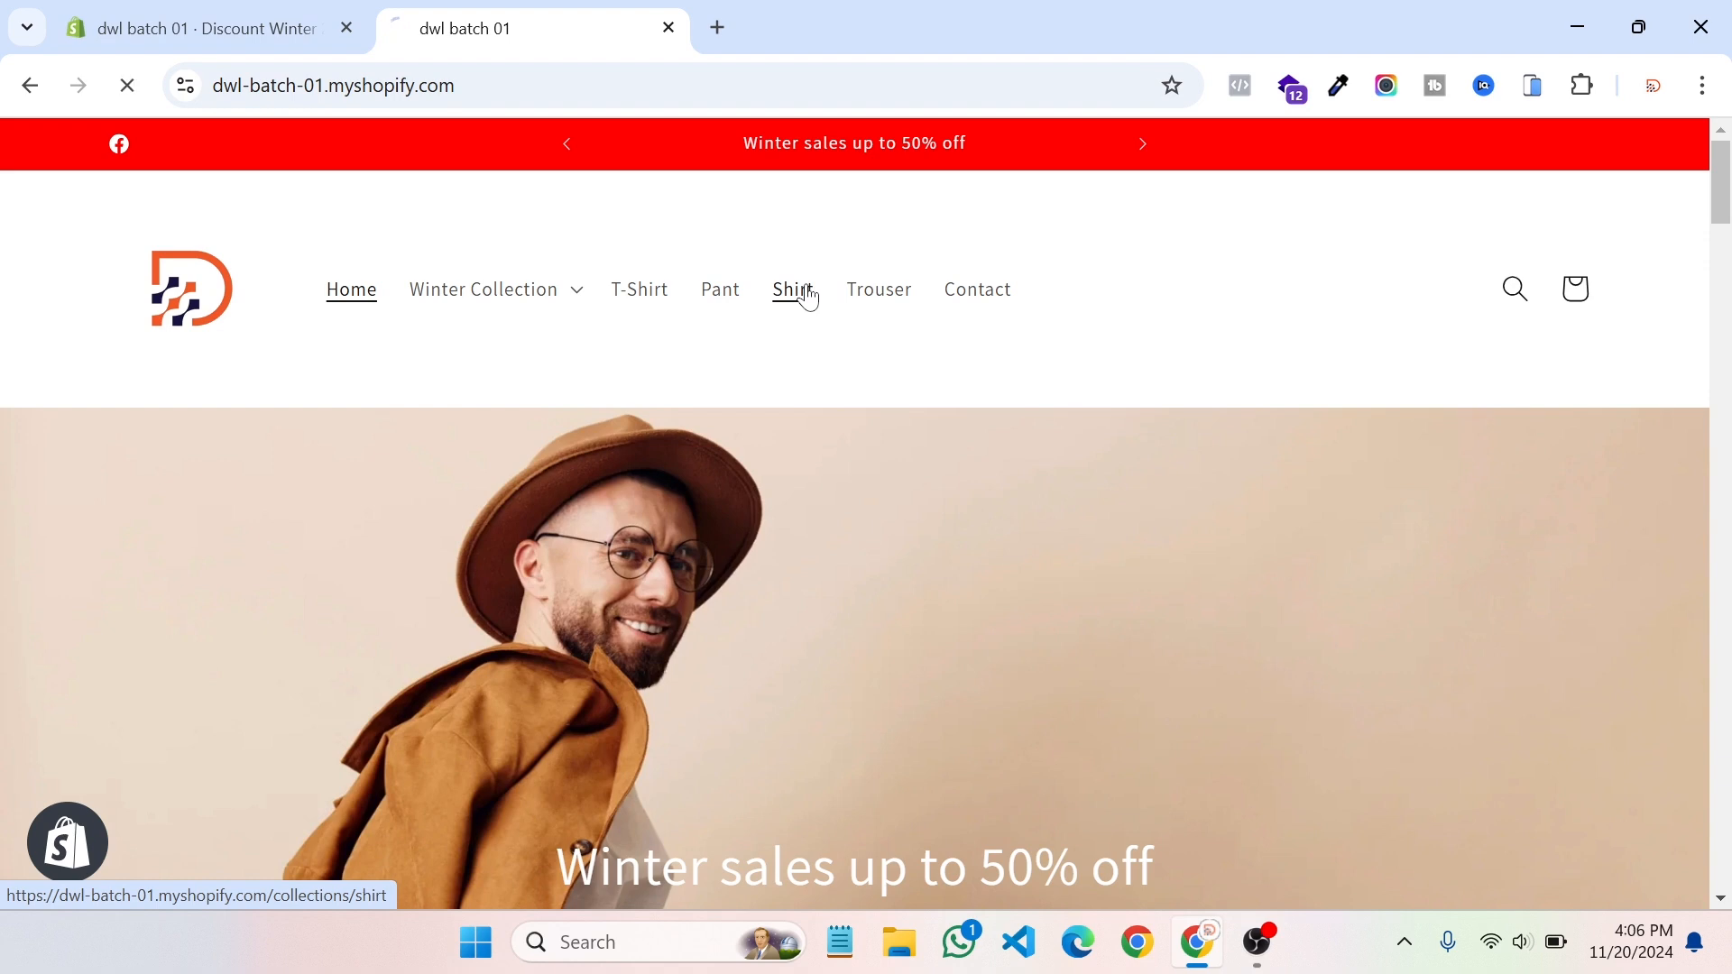
pyautogui.scroll(-5, 934, 496)
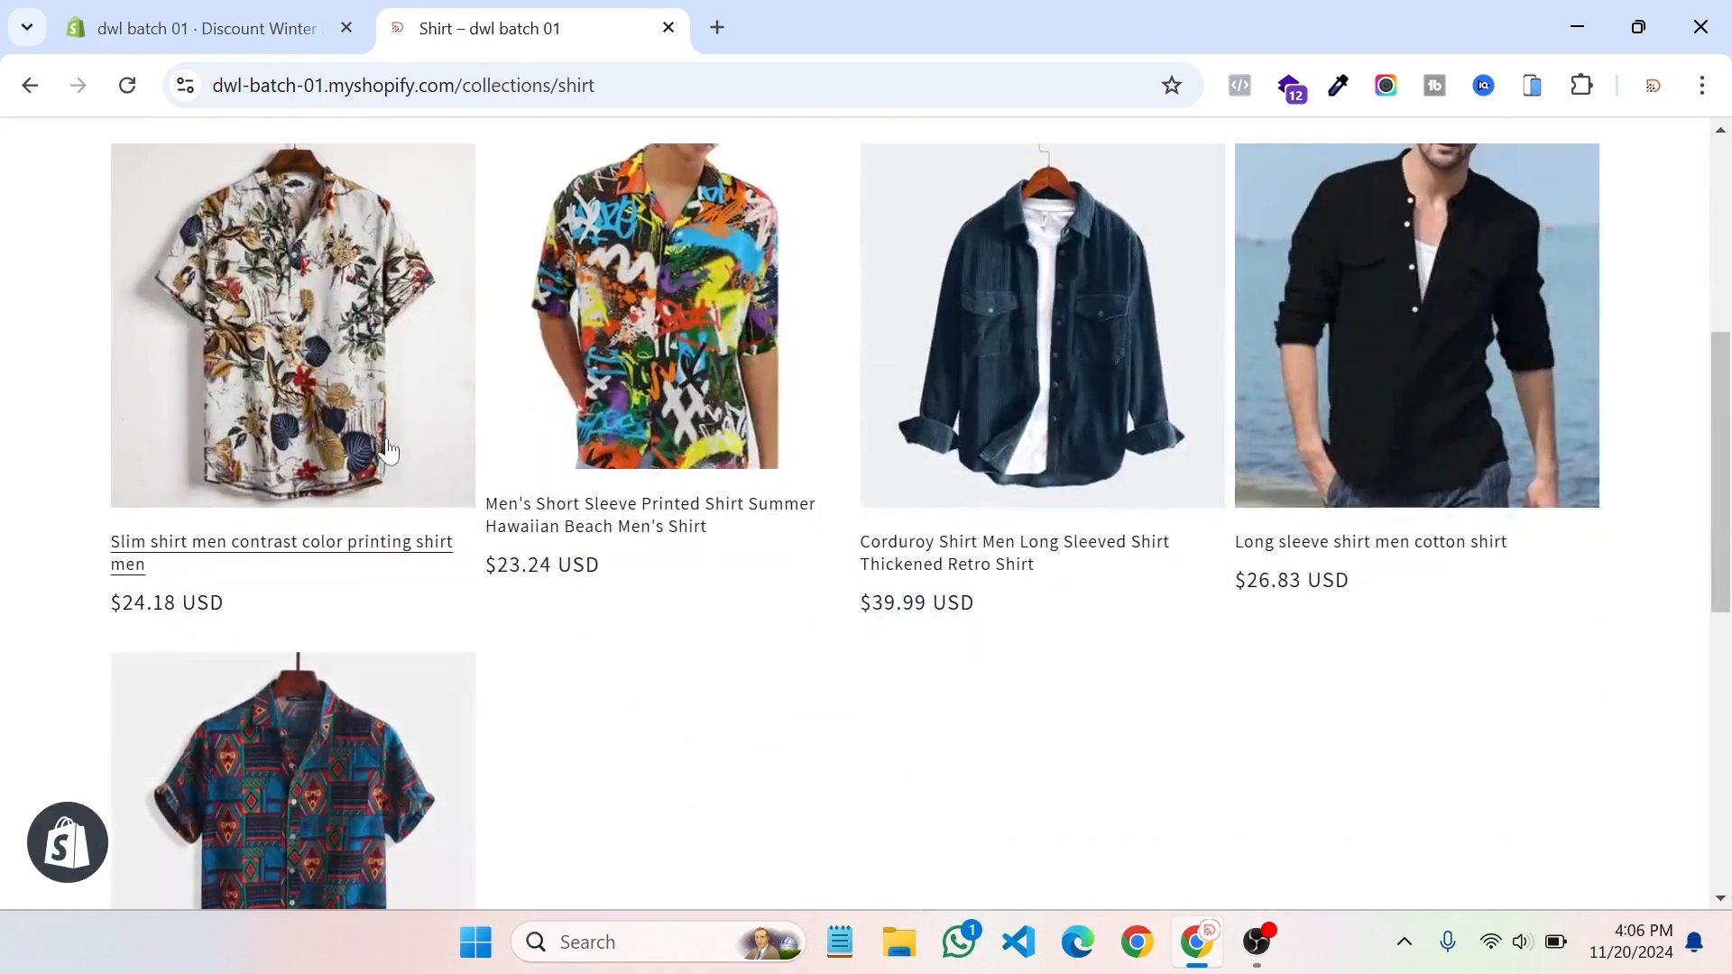
pyautogui.click(352, 431)
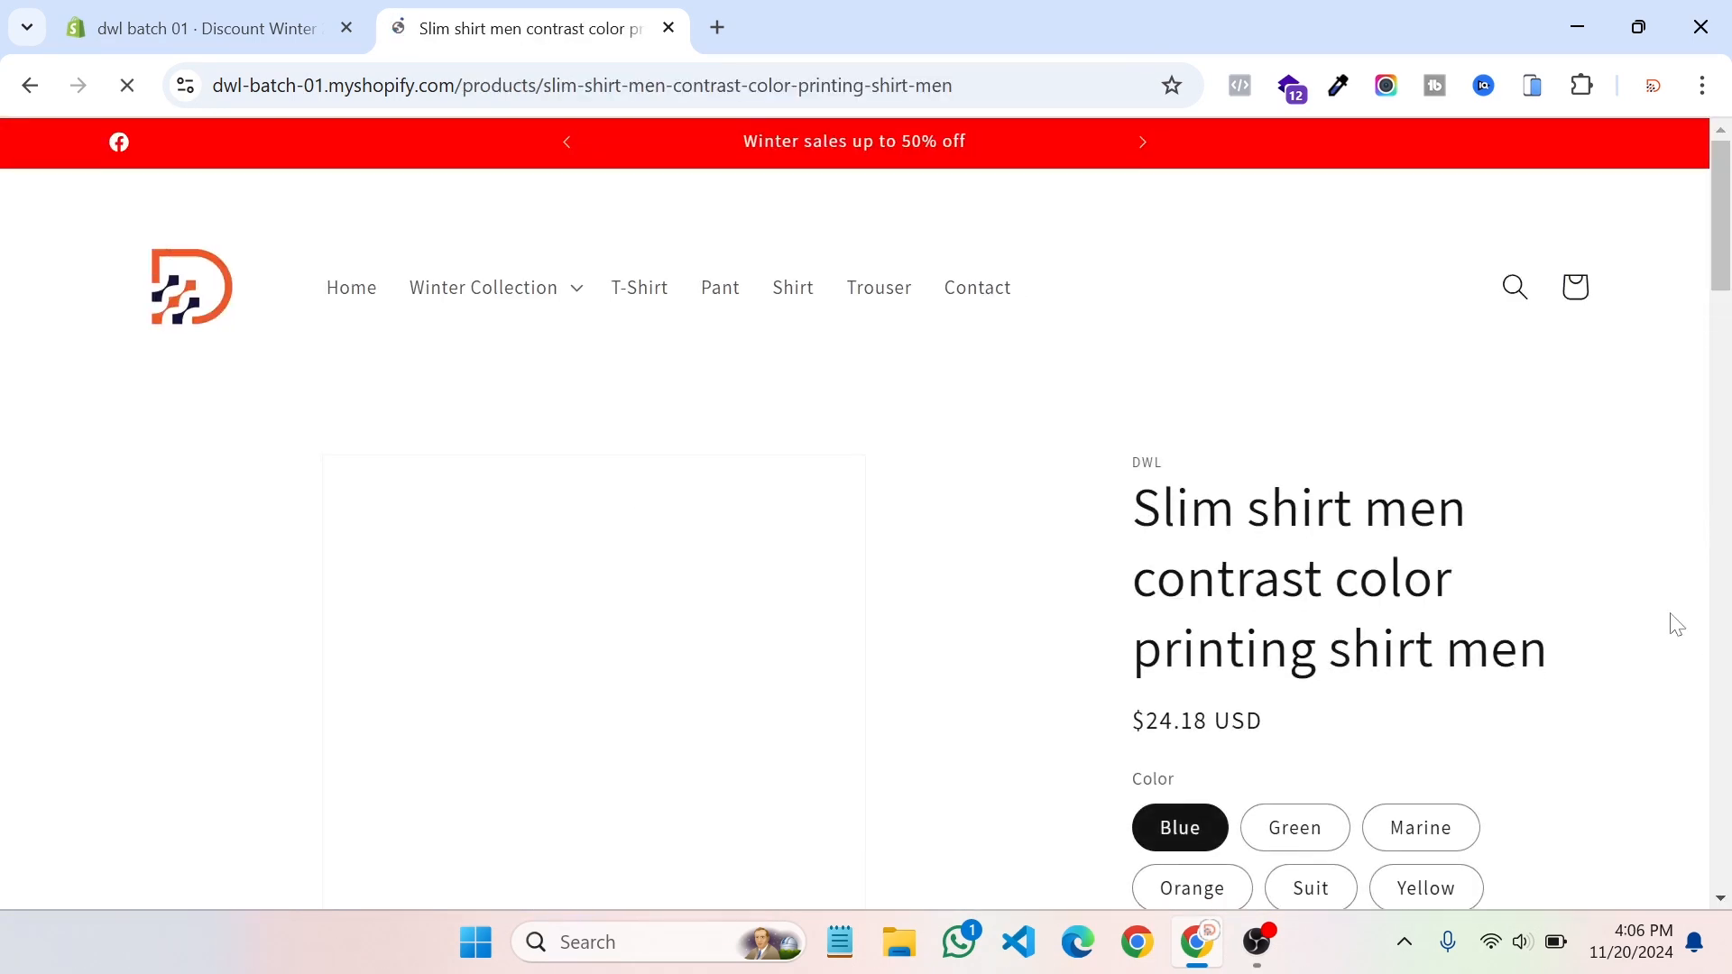
pyautogui.scroll(-4, 1533, 667)
pyautogui.click(1291, 820)
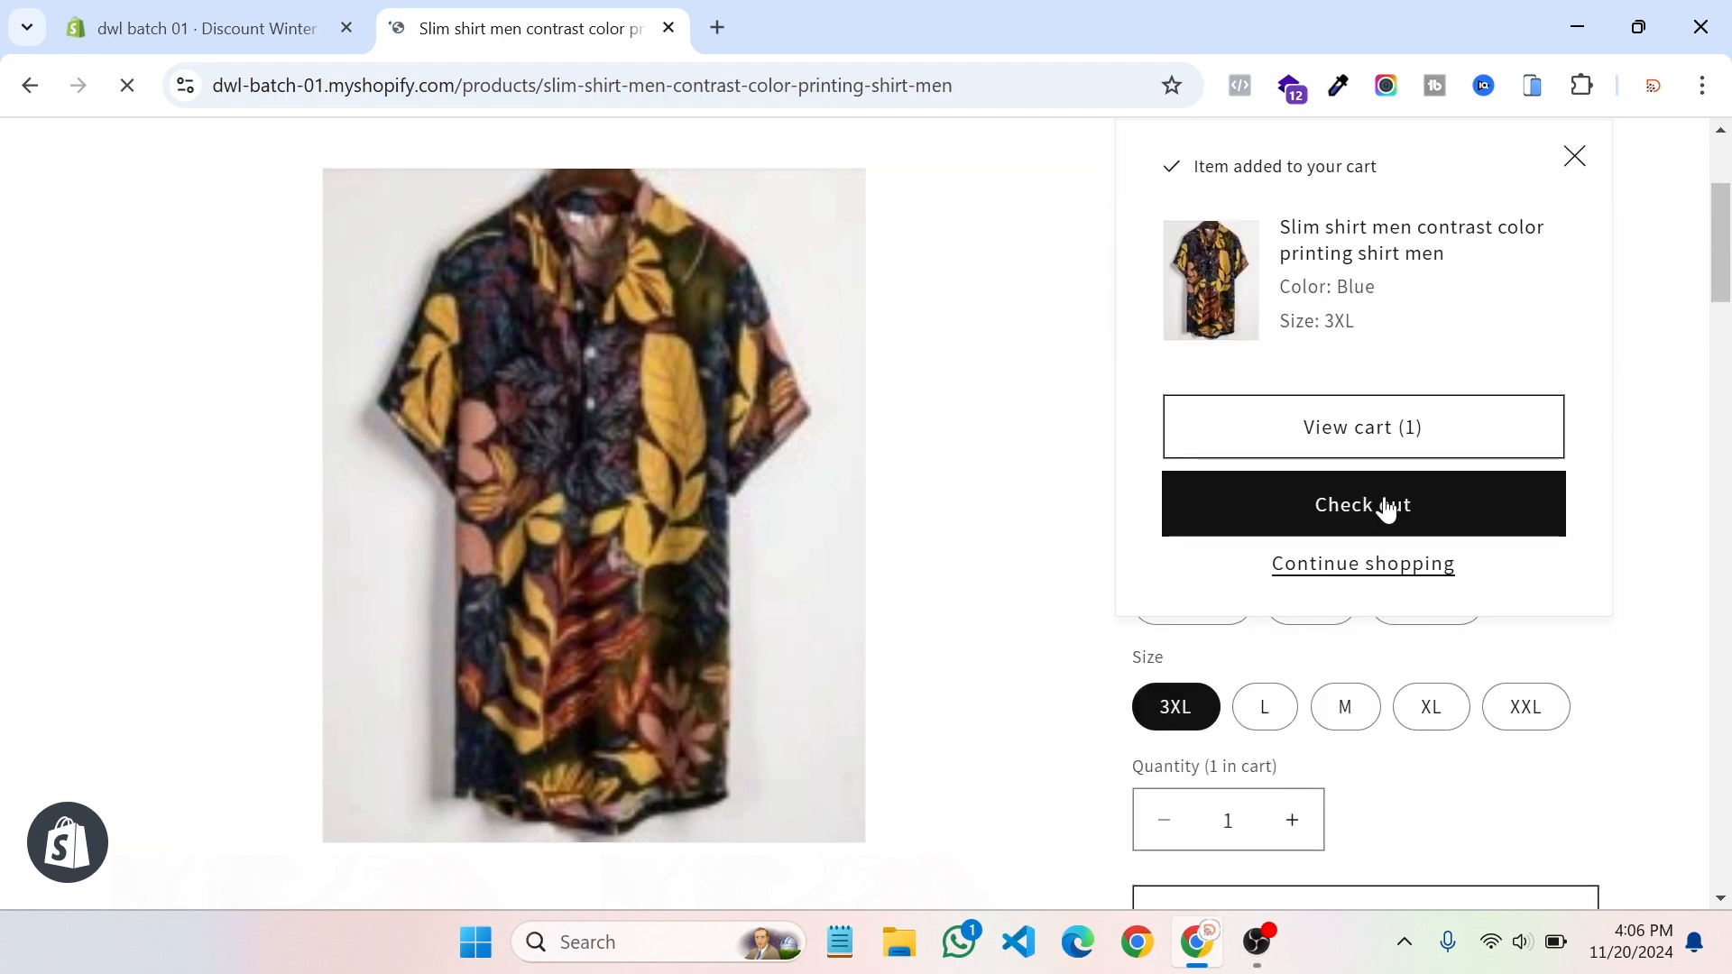
pyautogui.click(1387, 508)
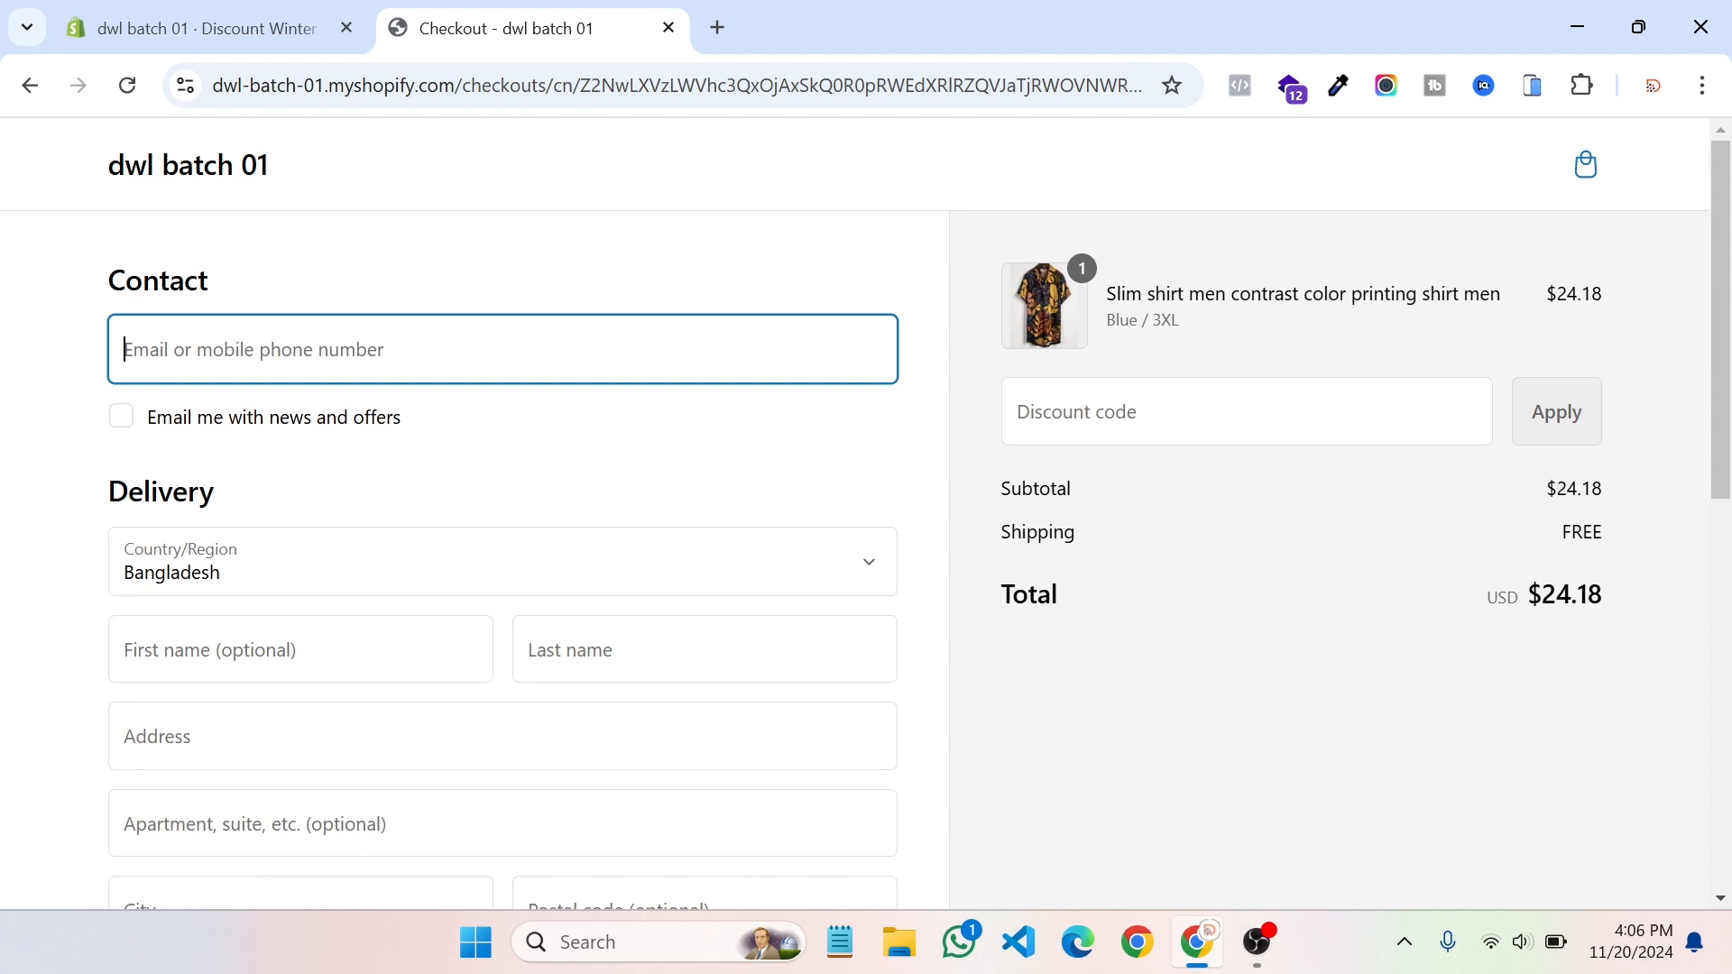
# Step: Apply the discount code "Winter 2024" to the slim shirt checkout and return to the store's homepage
pyautogui.click(1246, 411)
pyautogui.write('Winter 2024')
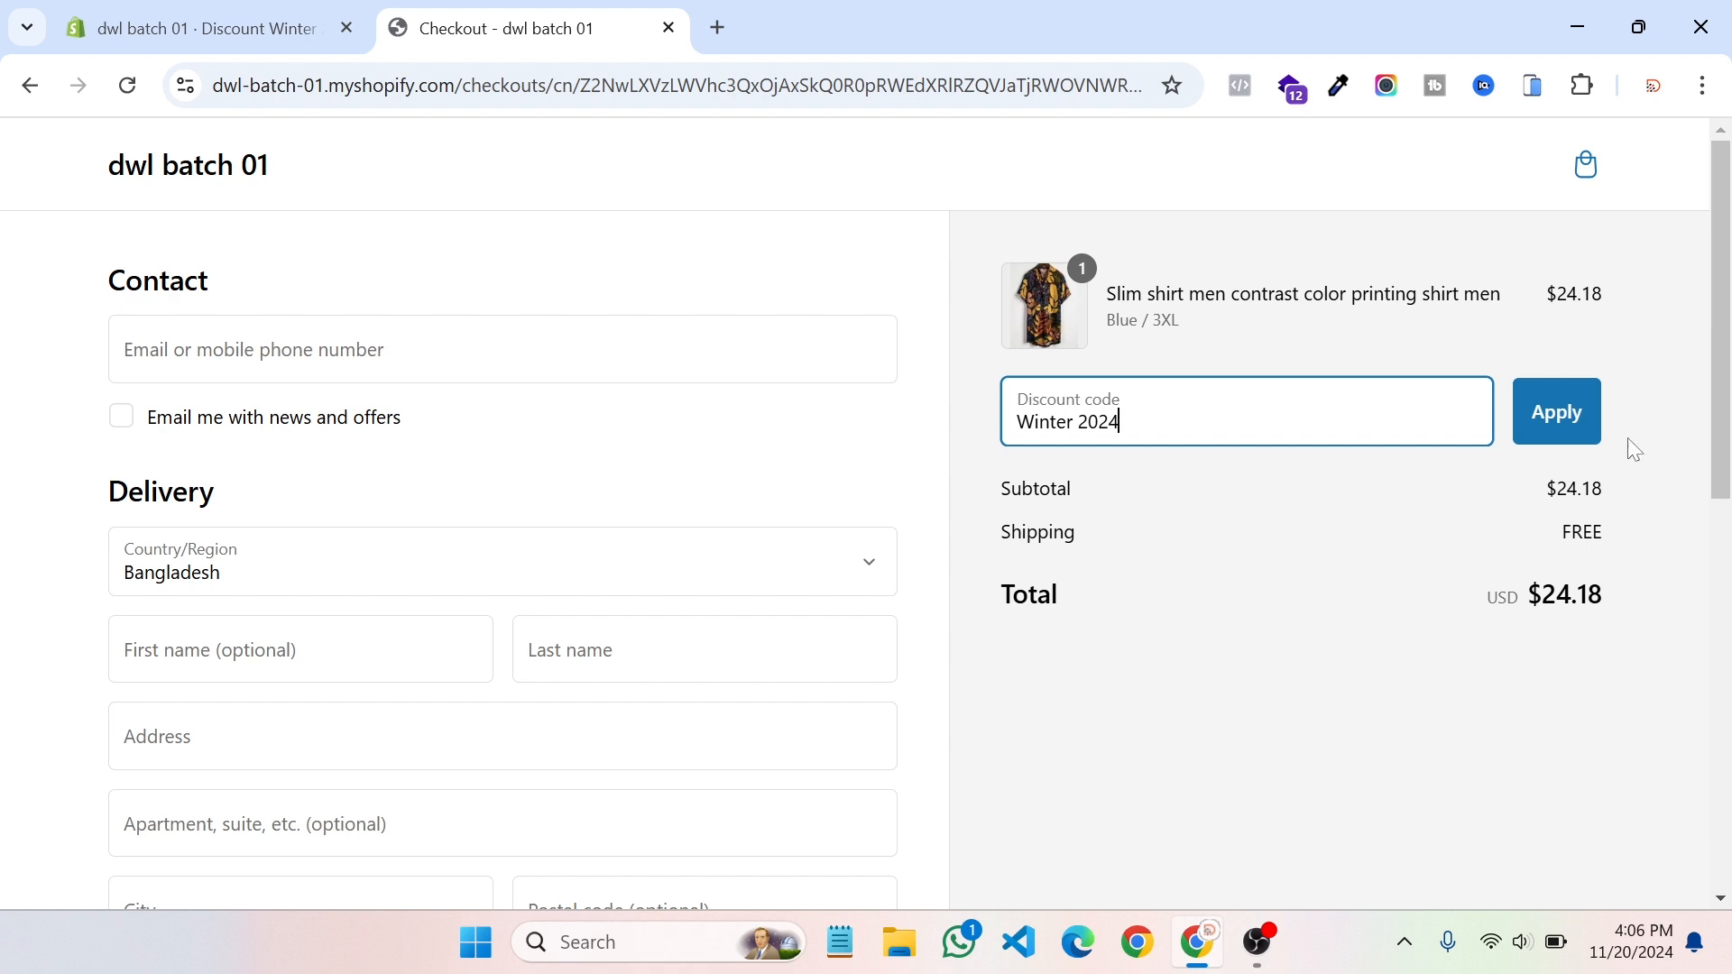
pyautogui.click(1570, 411)
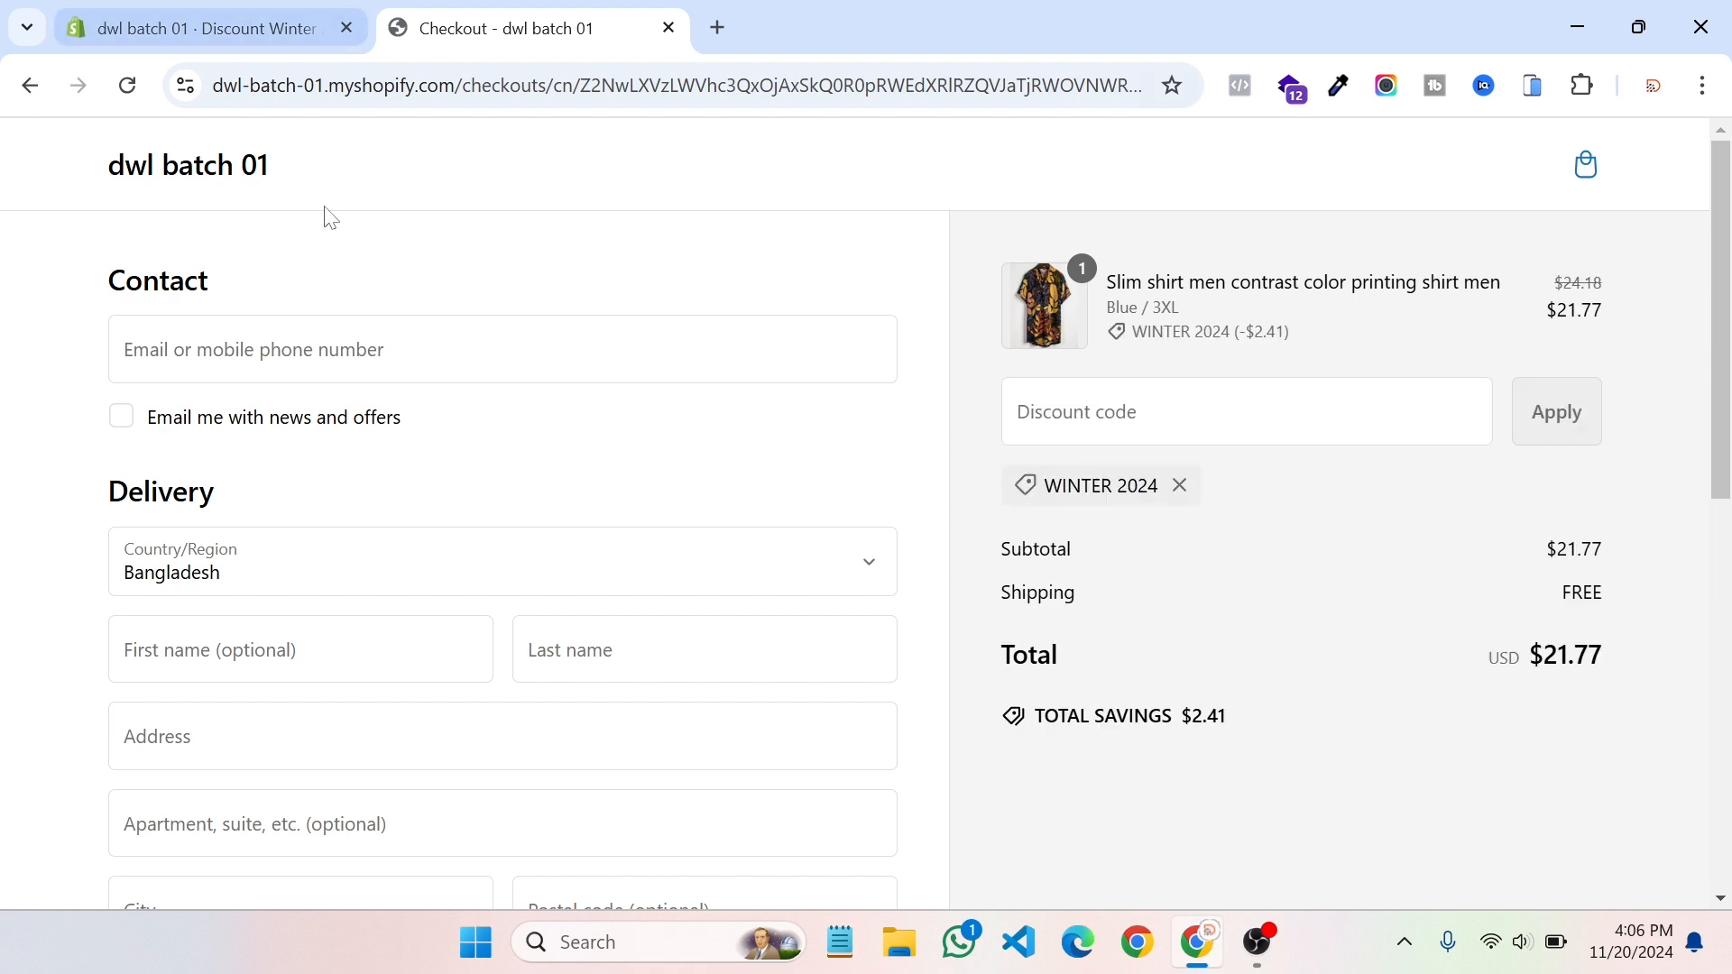
pyautogui.click(187, 174)
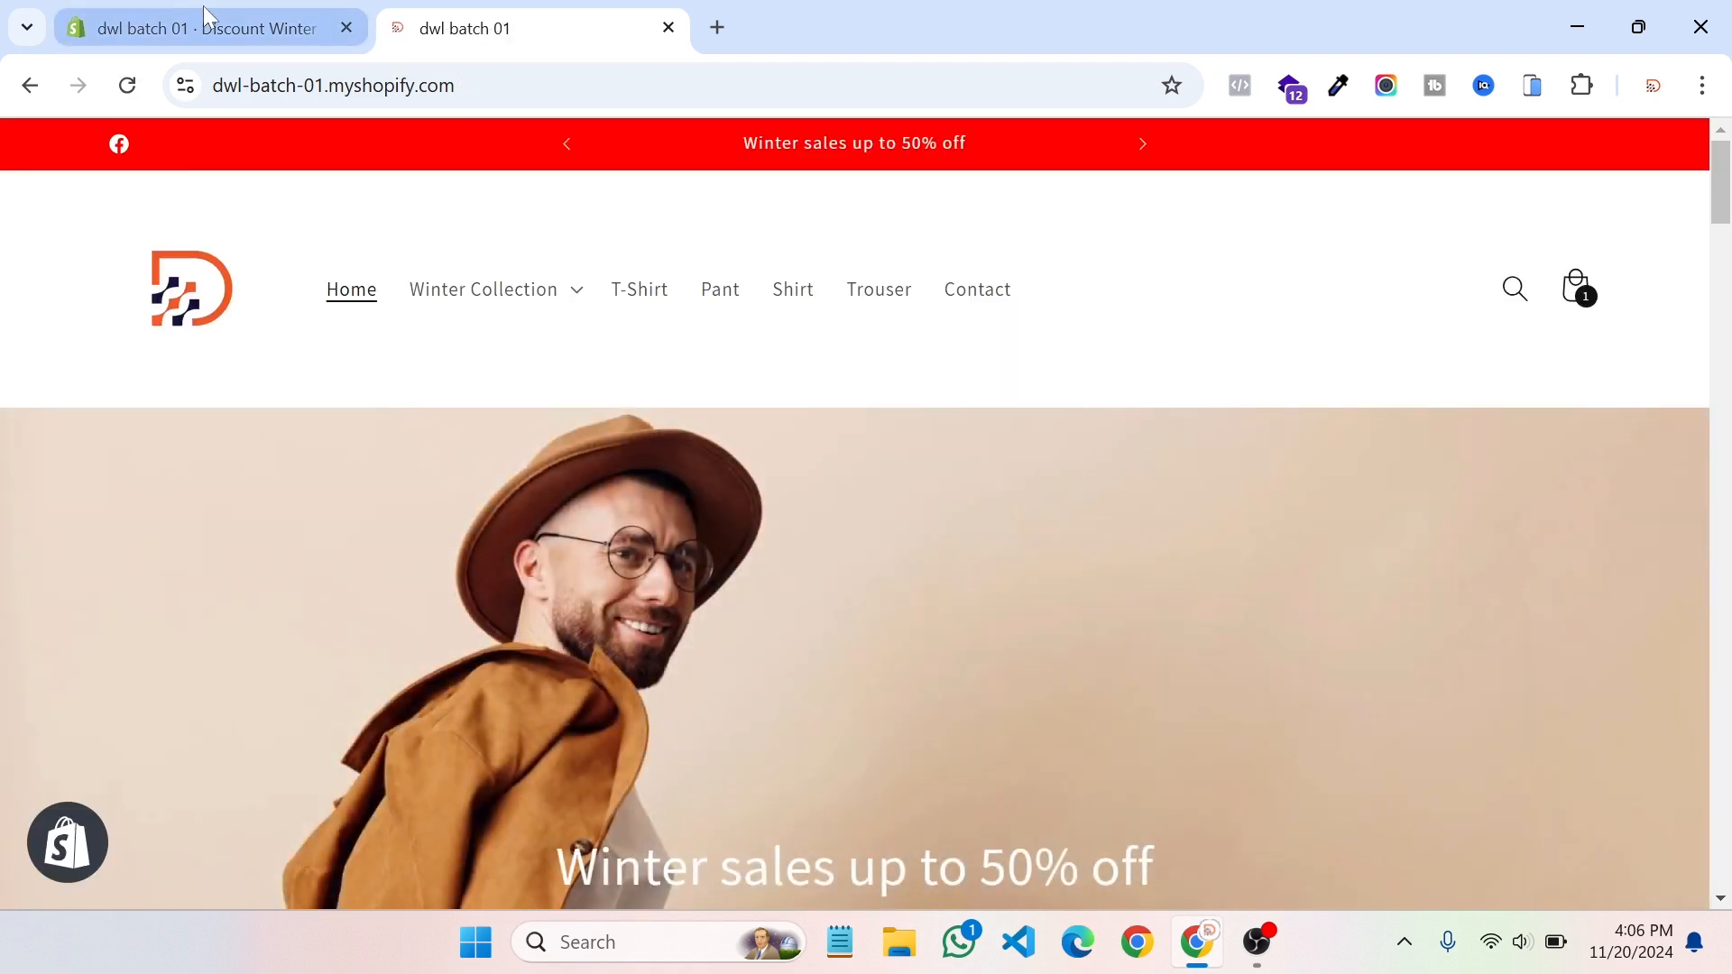
# Step: Return to the Shopify admin, go back to the discounts list, and start a new Buy X get Y discount
pyautogui.click(203, 14)
pyautogui.scroll(2, 541, 424)
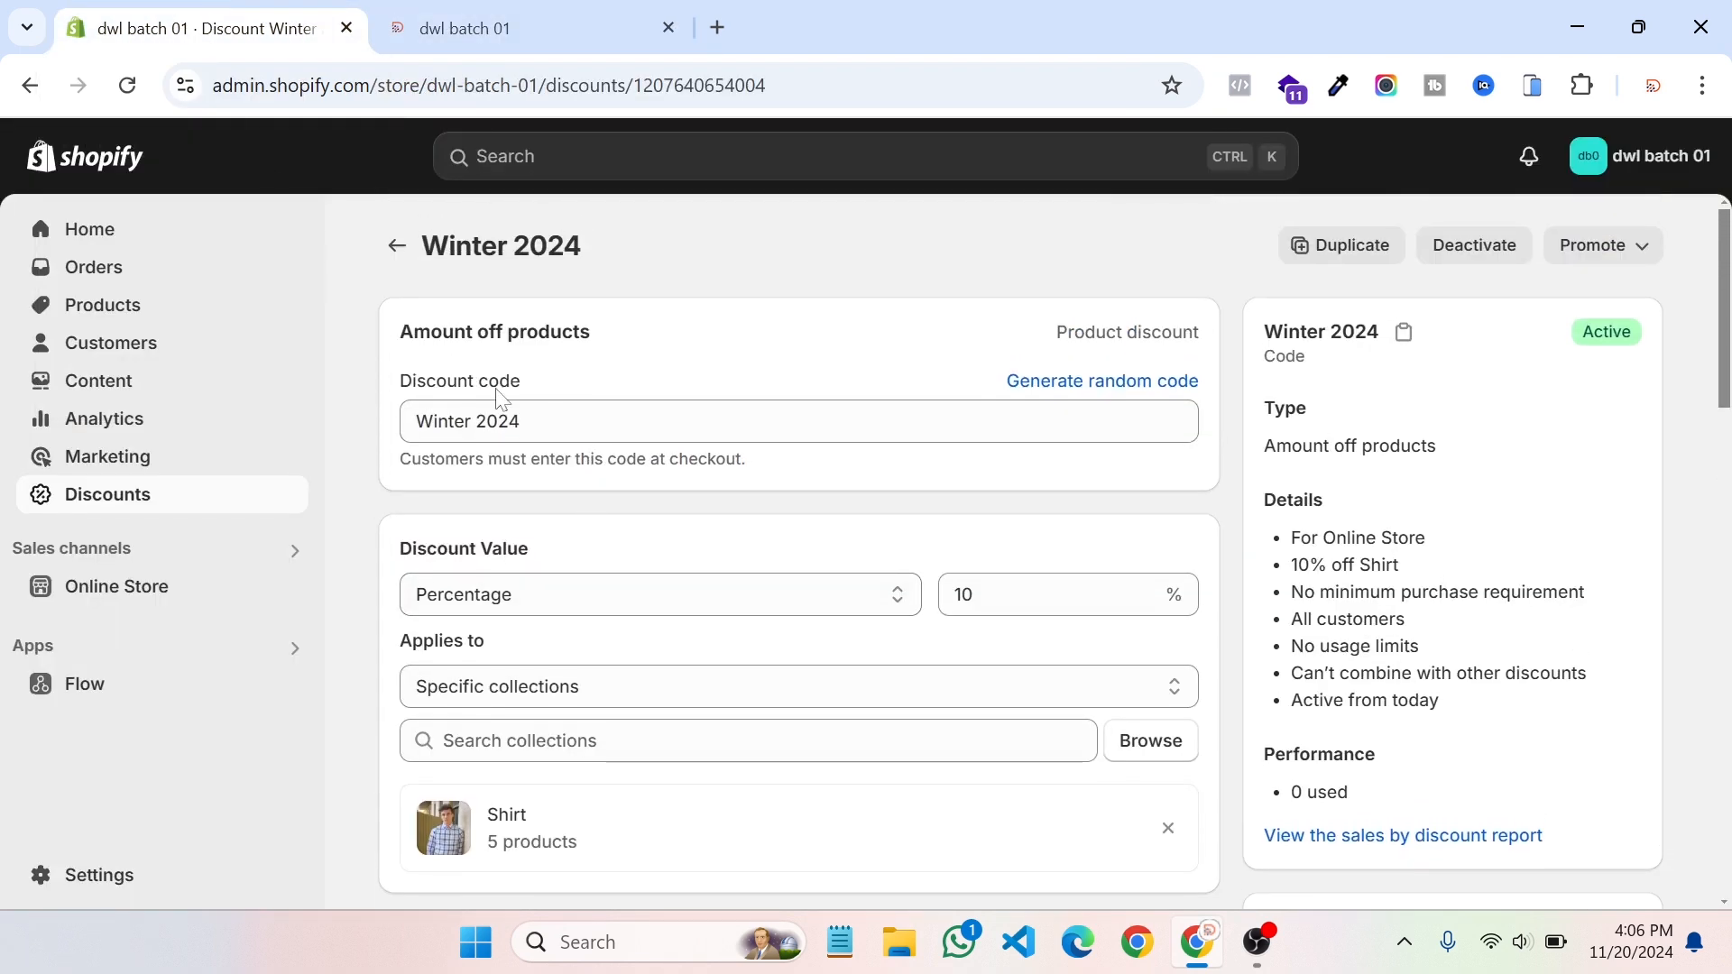
pyautogui.click(397, 246)
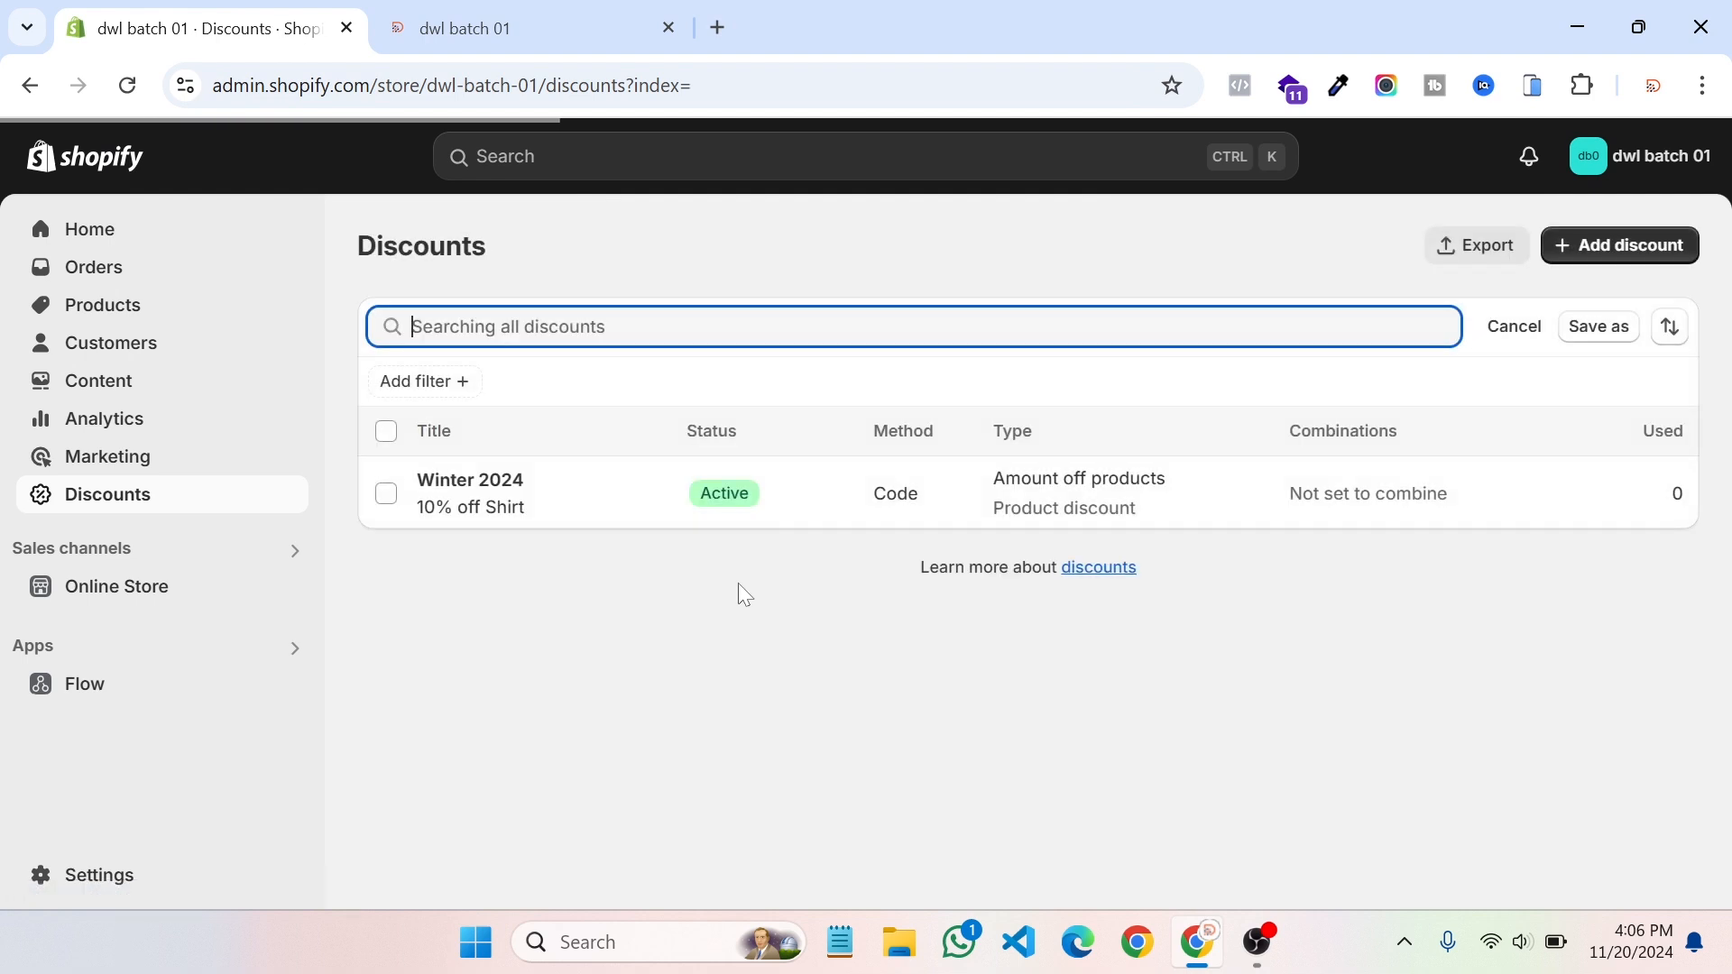
pyautogui.click(1592, 251)
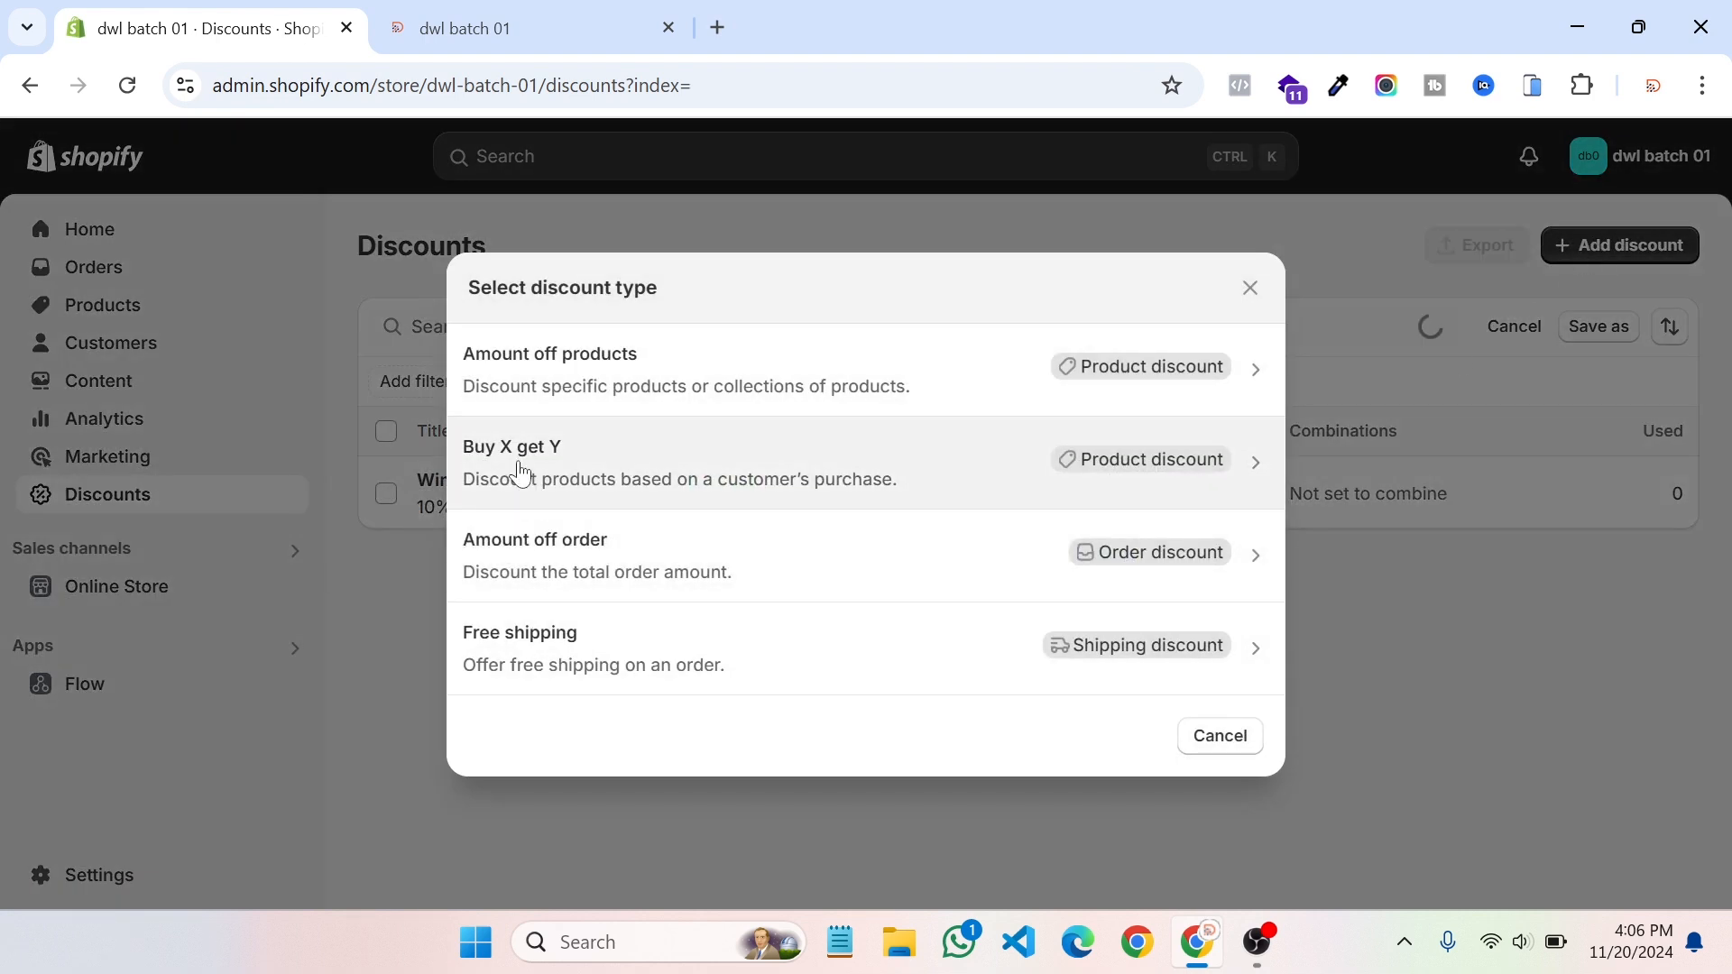
pyautogui.click(518, 472)
# Step: Make the new discount automatic and title it "Buy X Get Y"
pyautogui.scroll(-2, 628, 644)
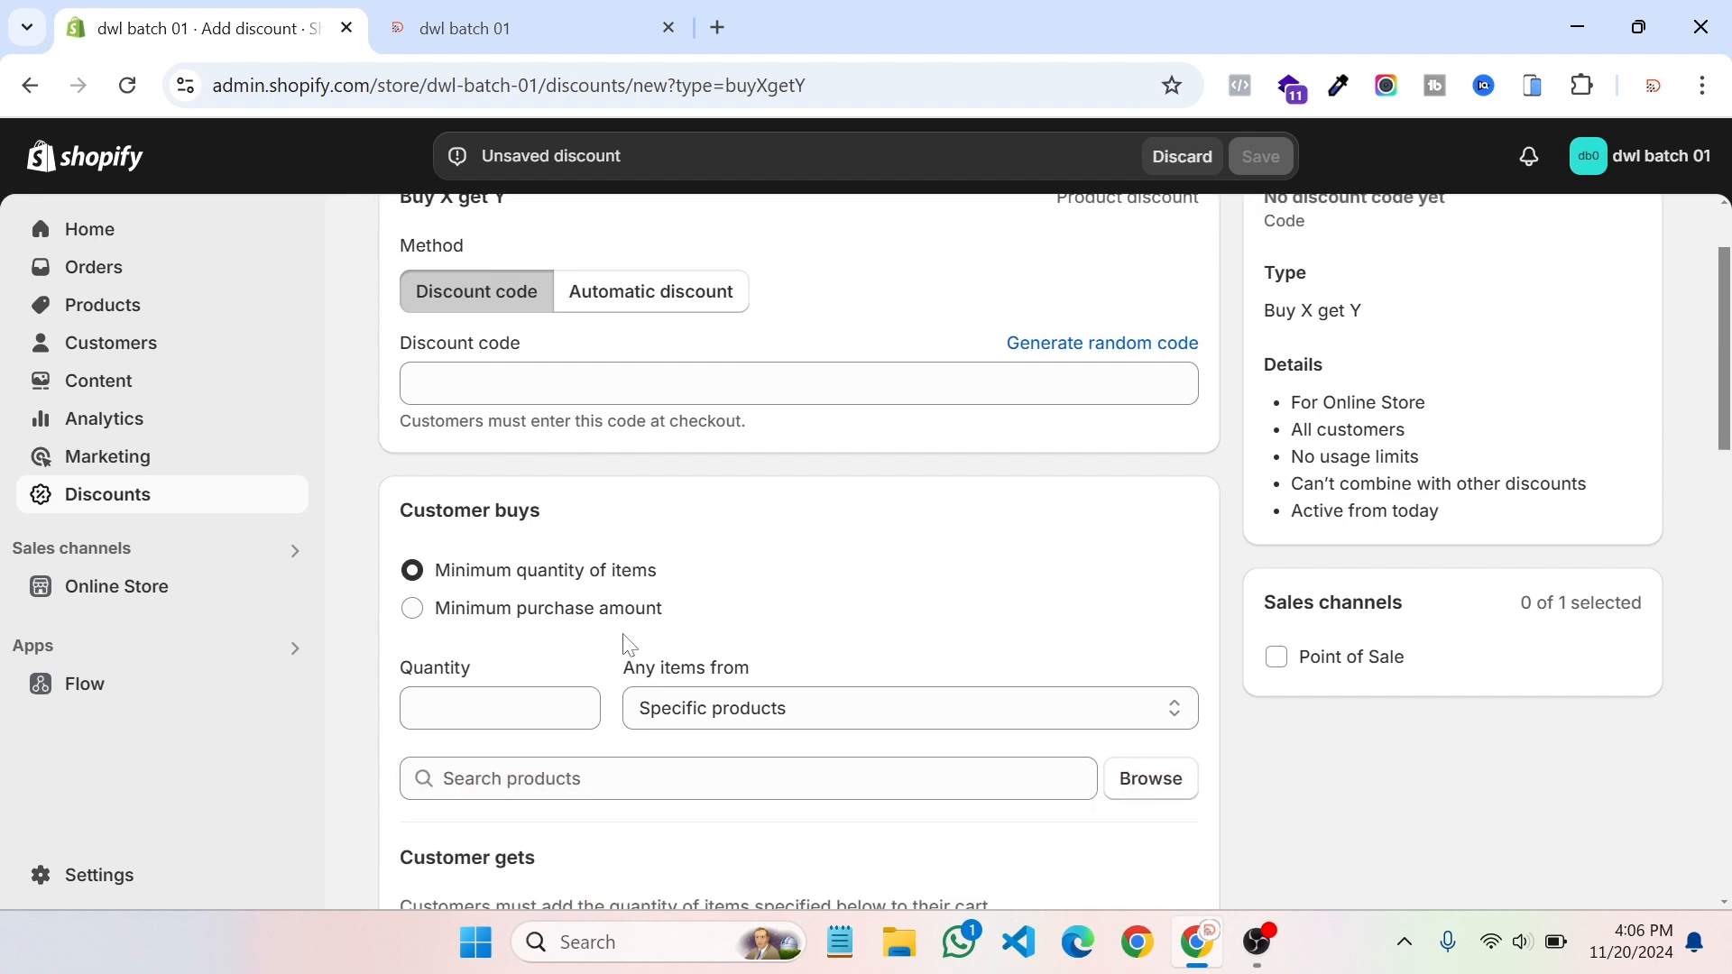
pyautogui.click(668, 295)
pyautogui.click(585, 369)
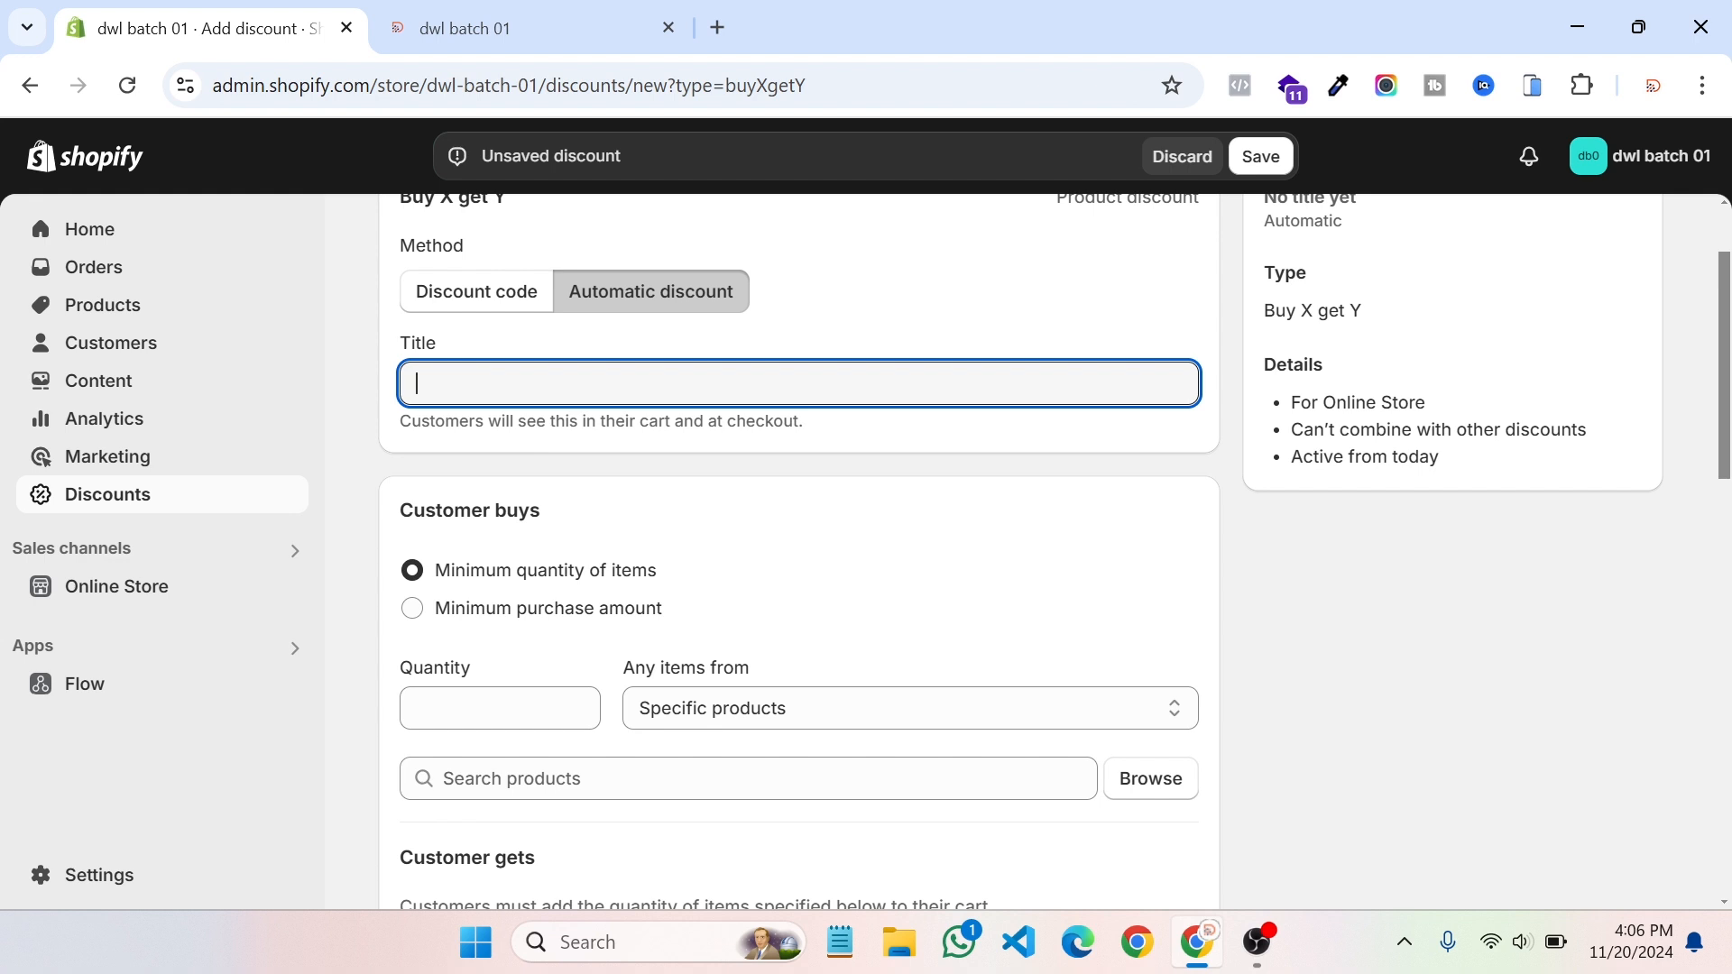
pyautogui.write('Buy X Get Y')
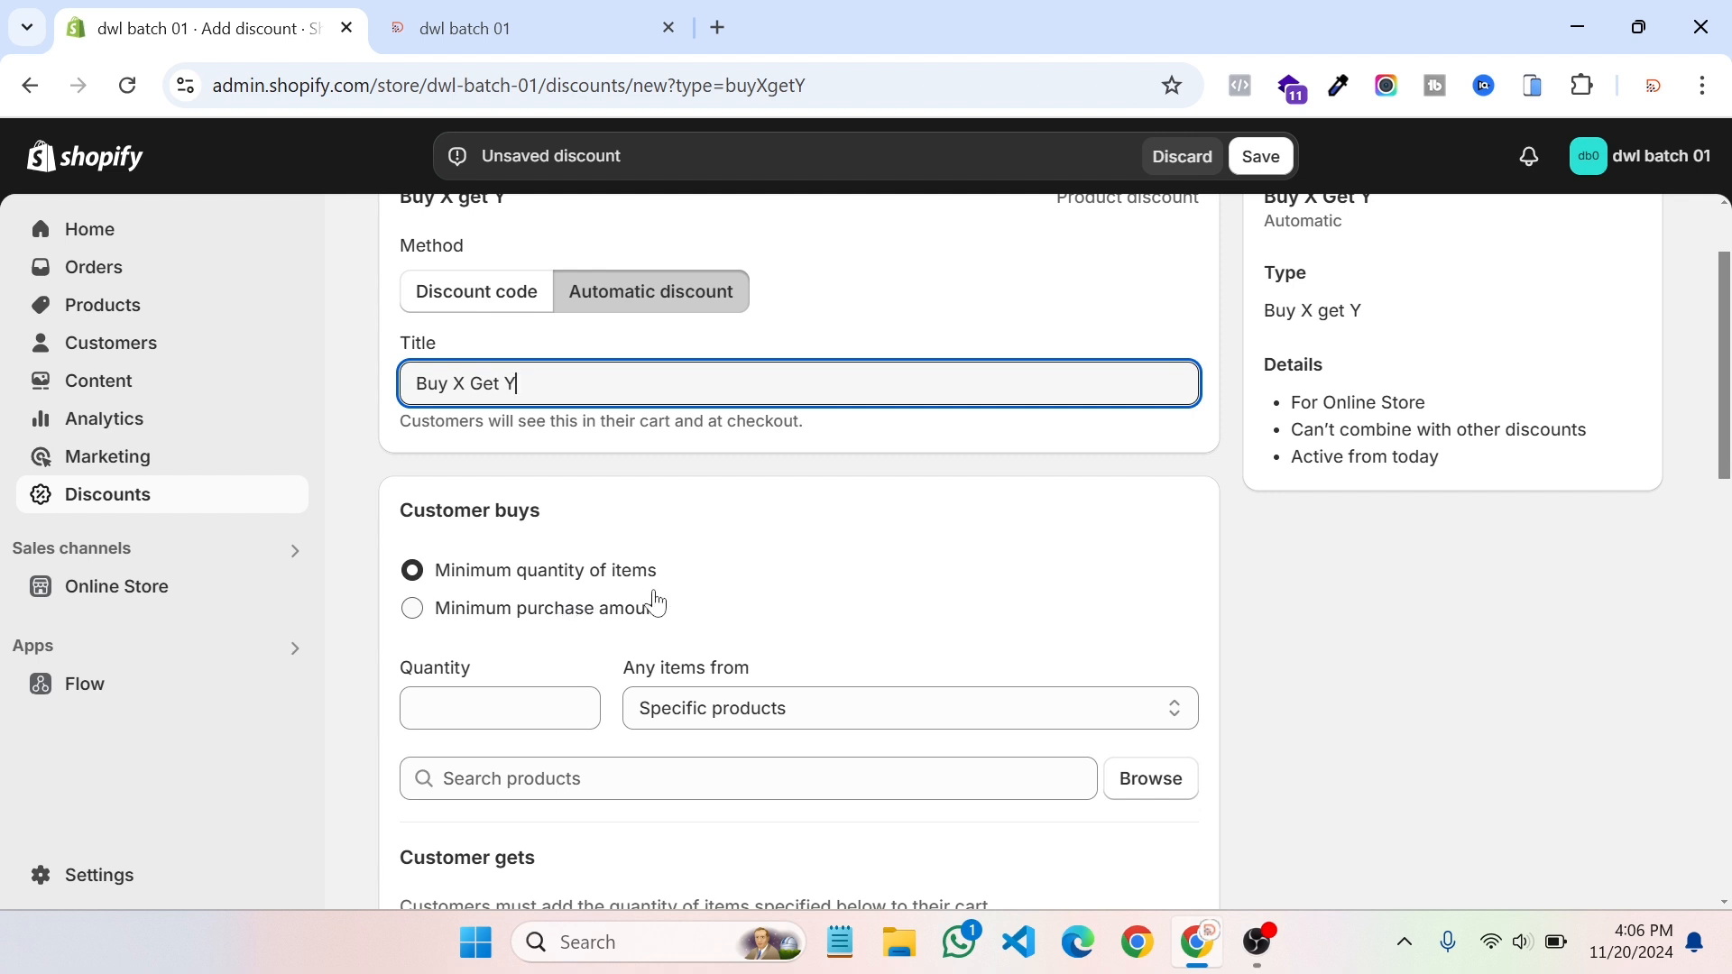
# Step: Require customers to buy 2 items of the Beach Maple Leaf Couples Sport Sweaters hoodie, including every variant
pyautogui.scroll(-1, 740, 547)
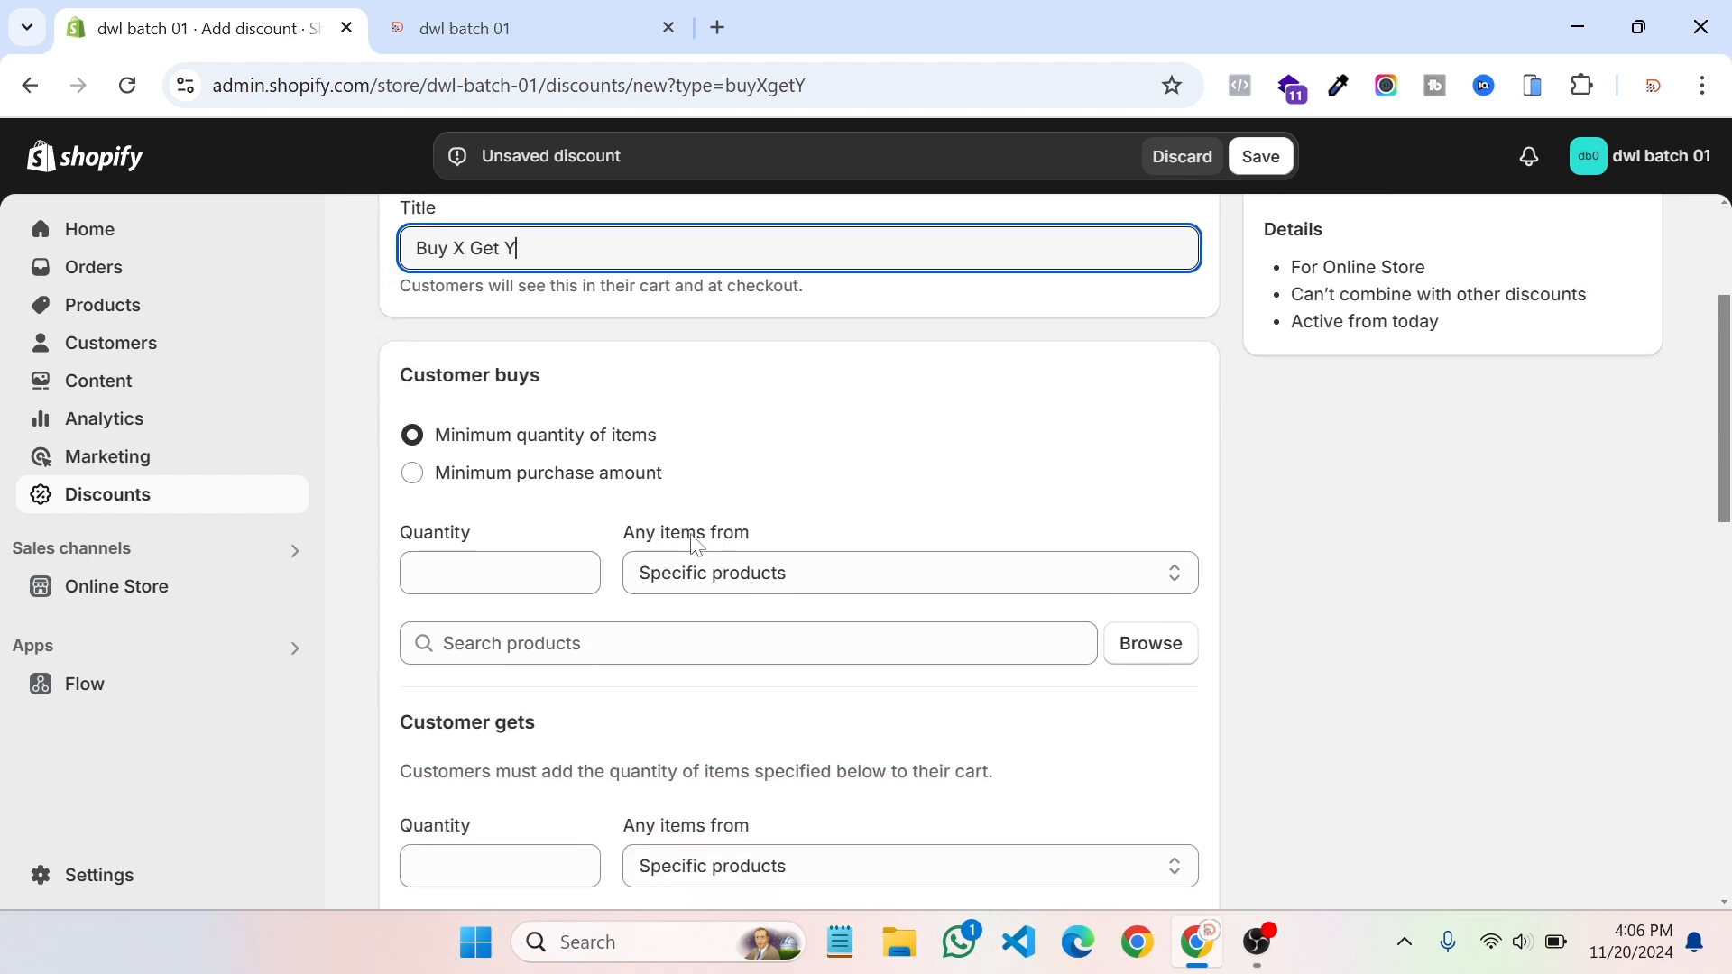
pyautogui.scroll(3, 699, 551)
pyautogui.scroll(-2, 466, 641)
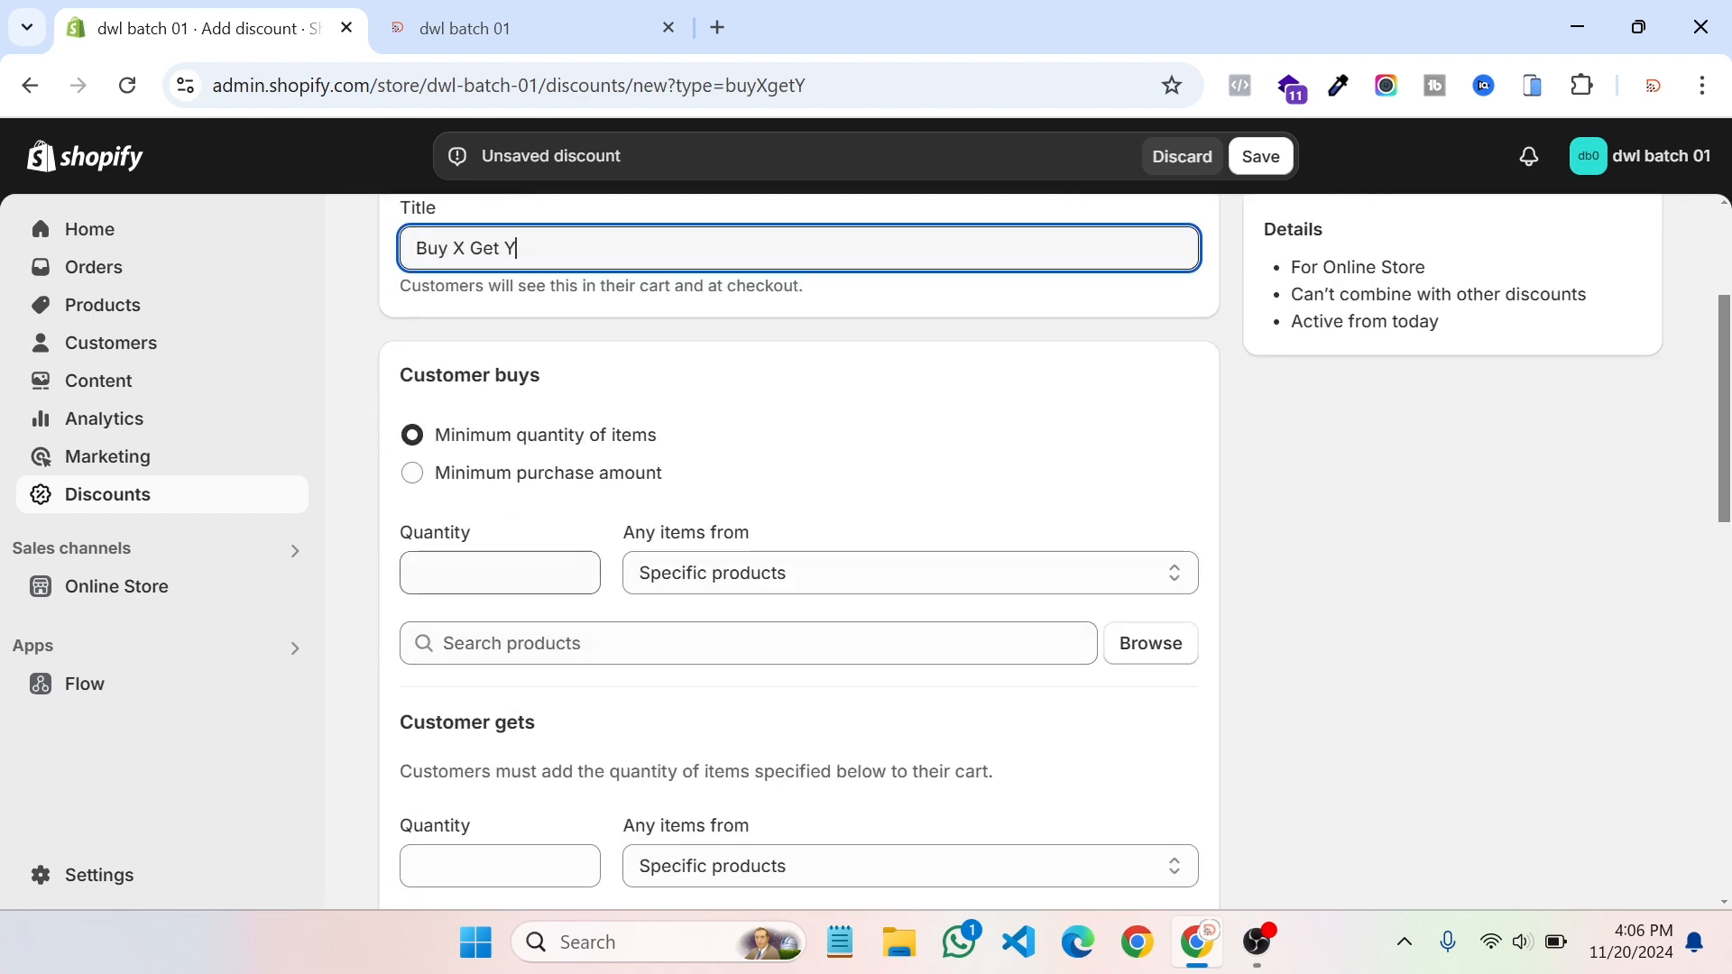
pyautogui.click(478, 581)
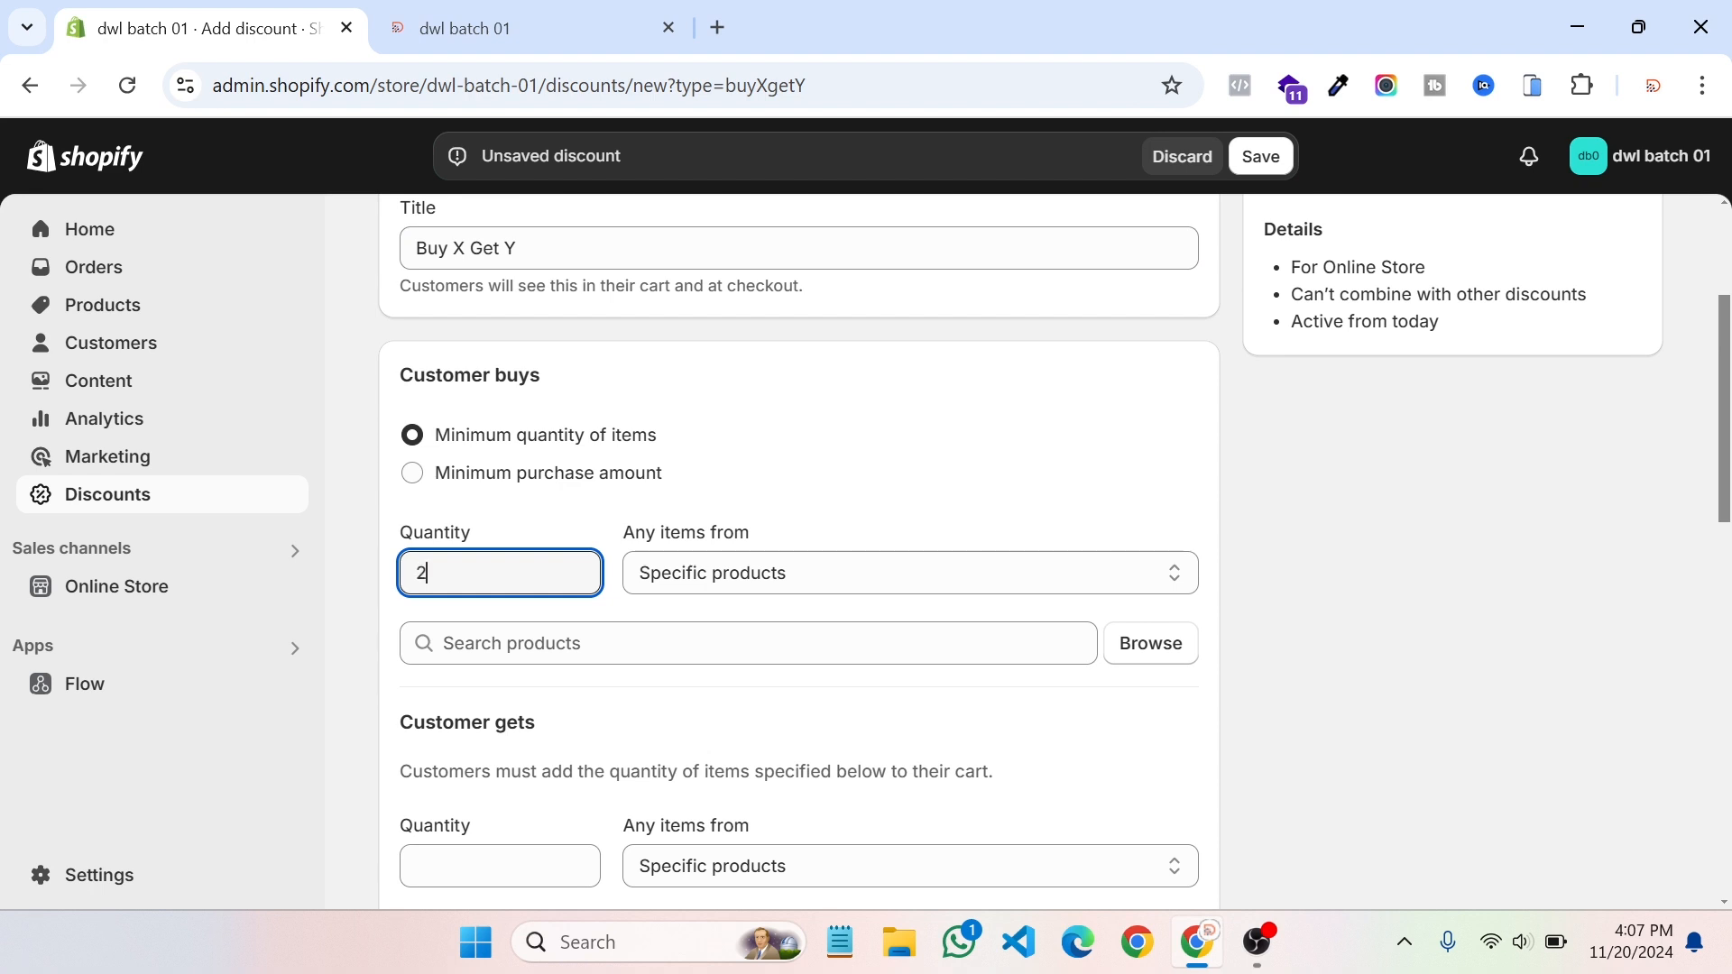
pyautogui.click(756, 584)
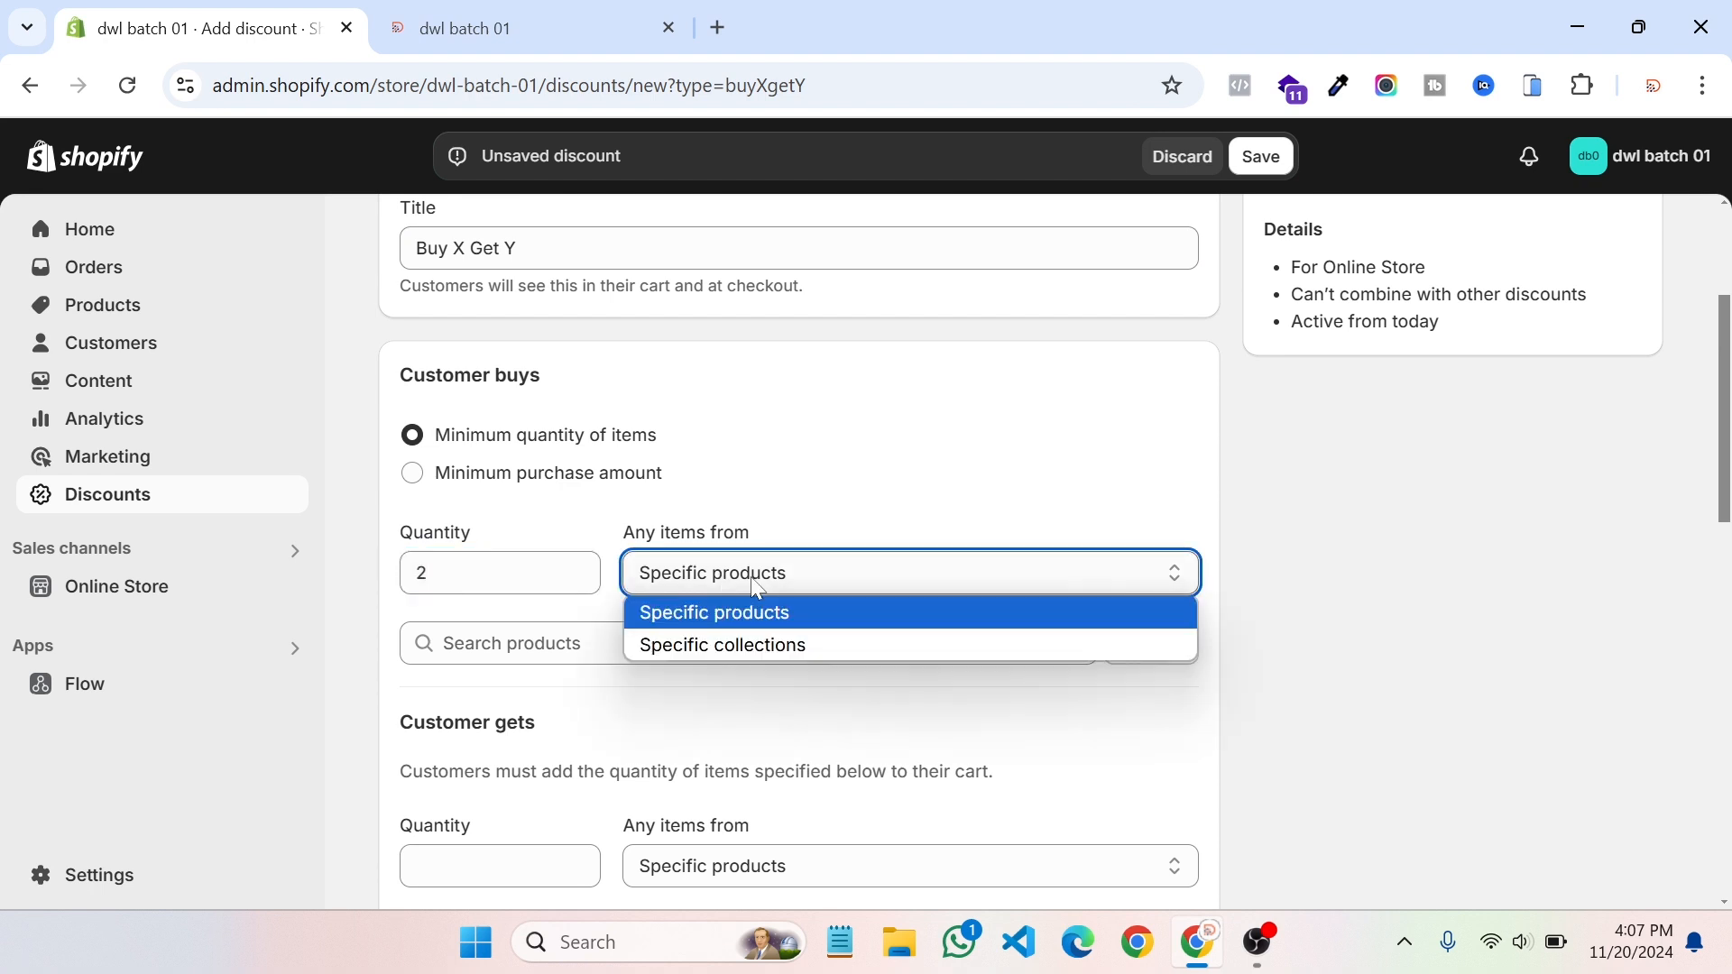
pyautogui.click(722, 623)
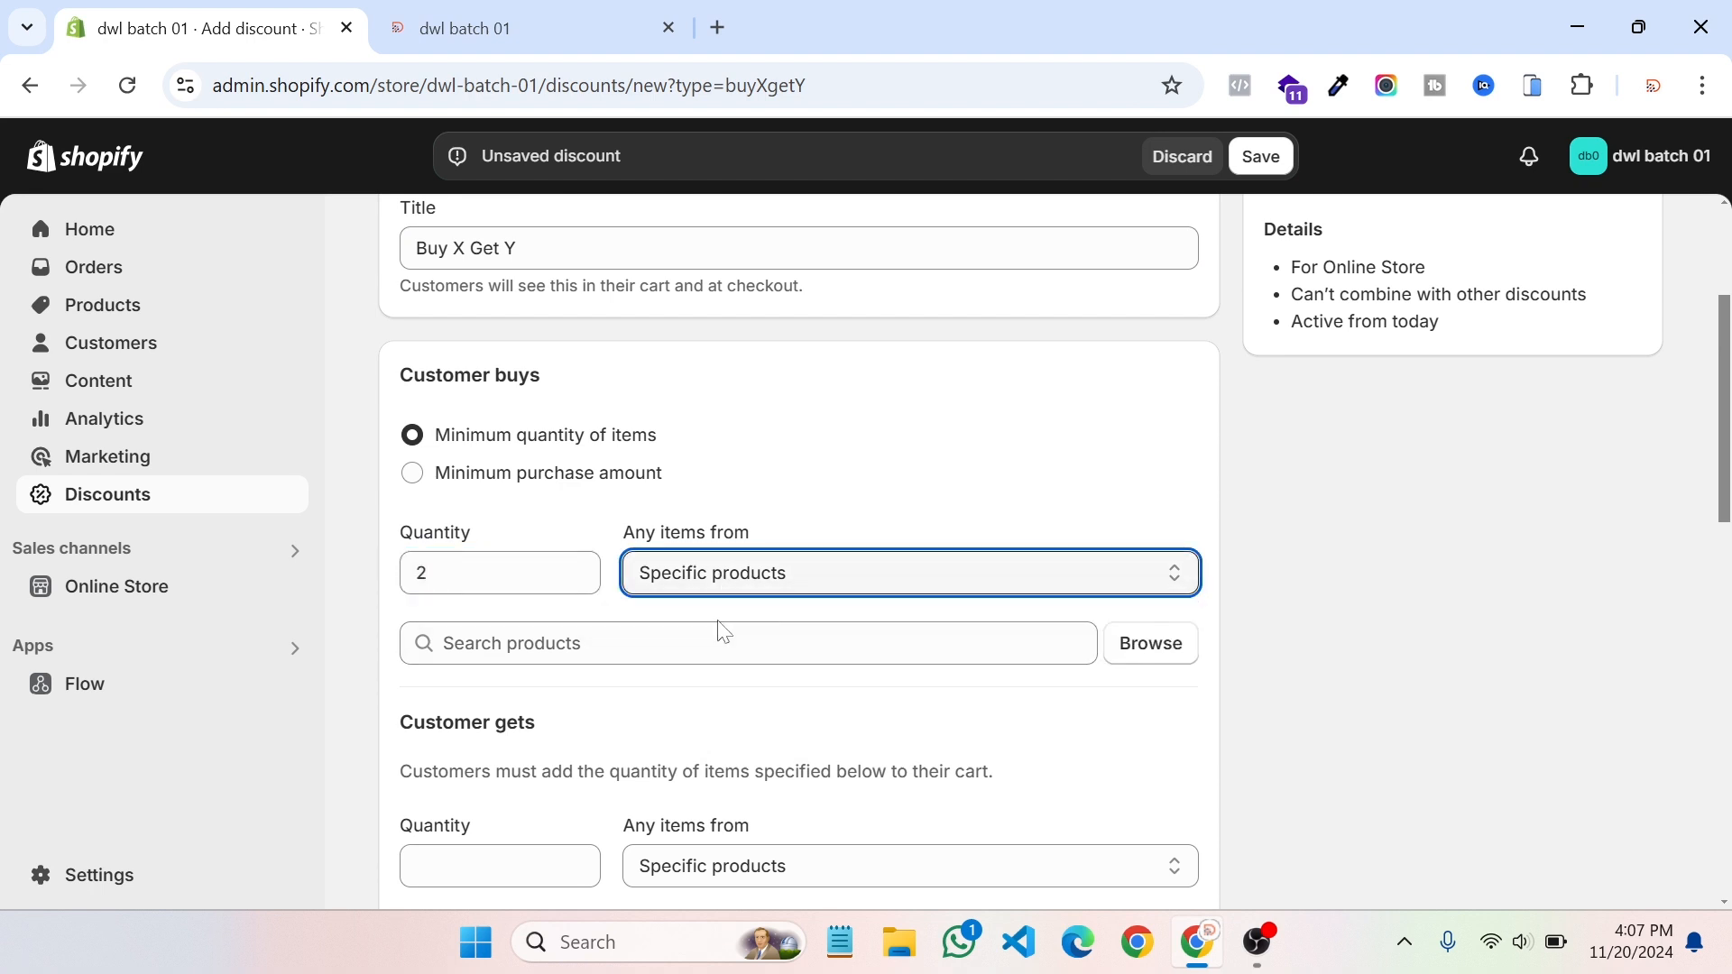
pyautogui.click(1148, 644)
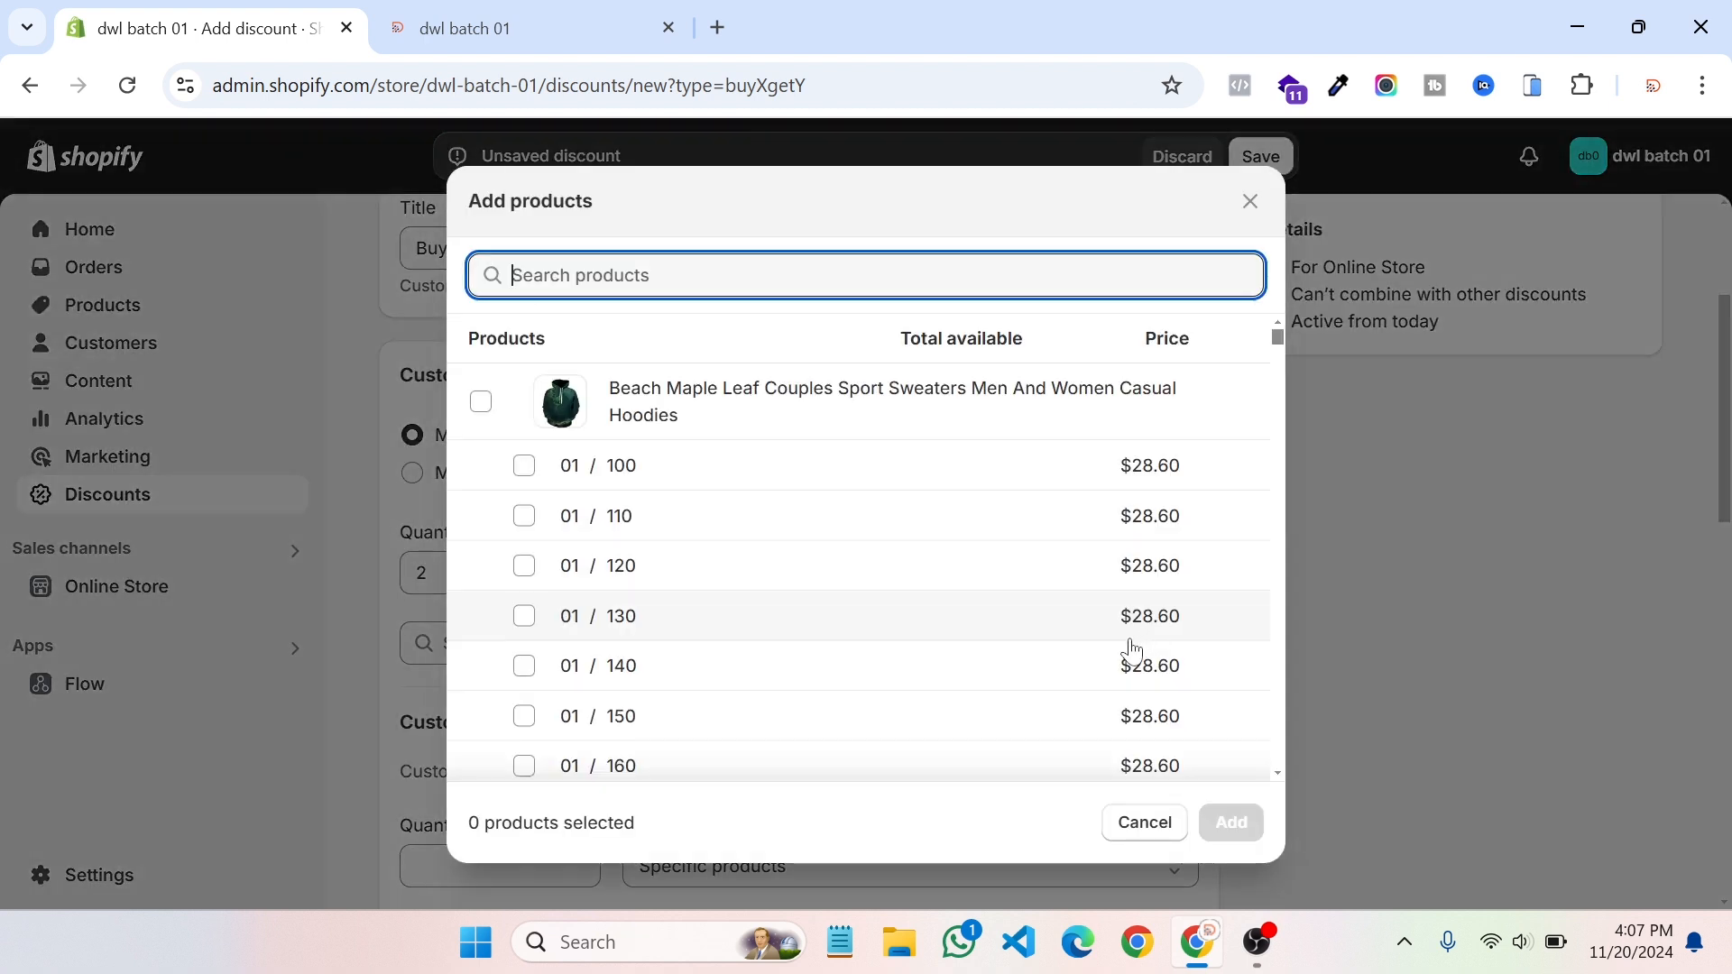
pyautogui.click(483, 406)
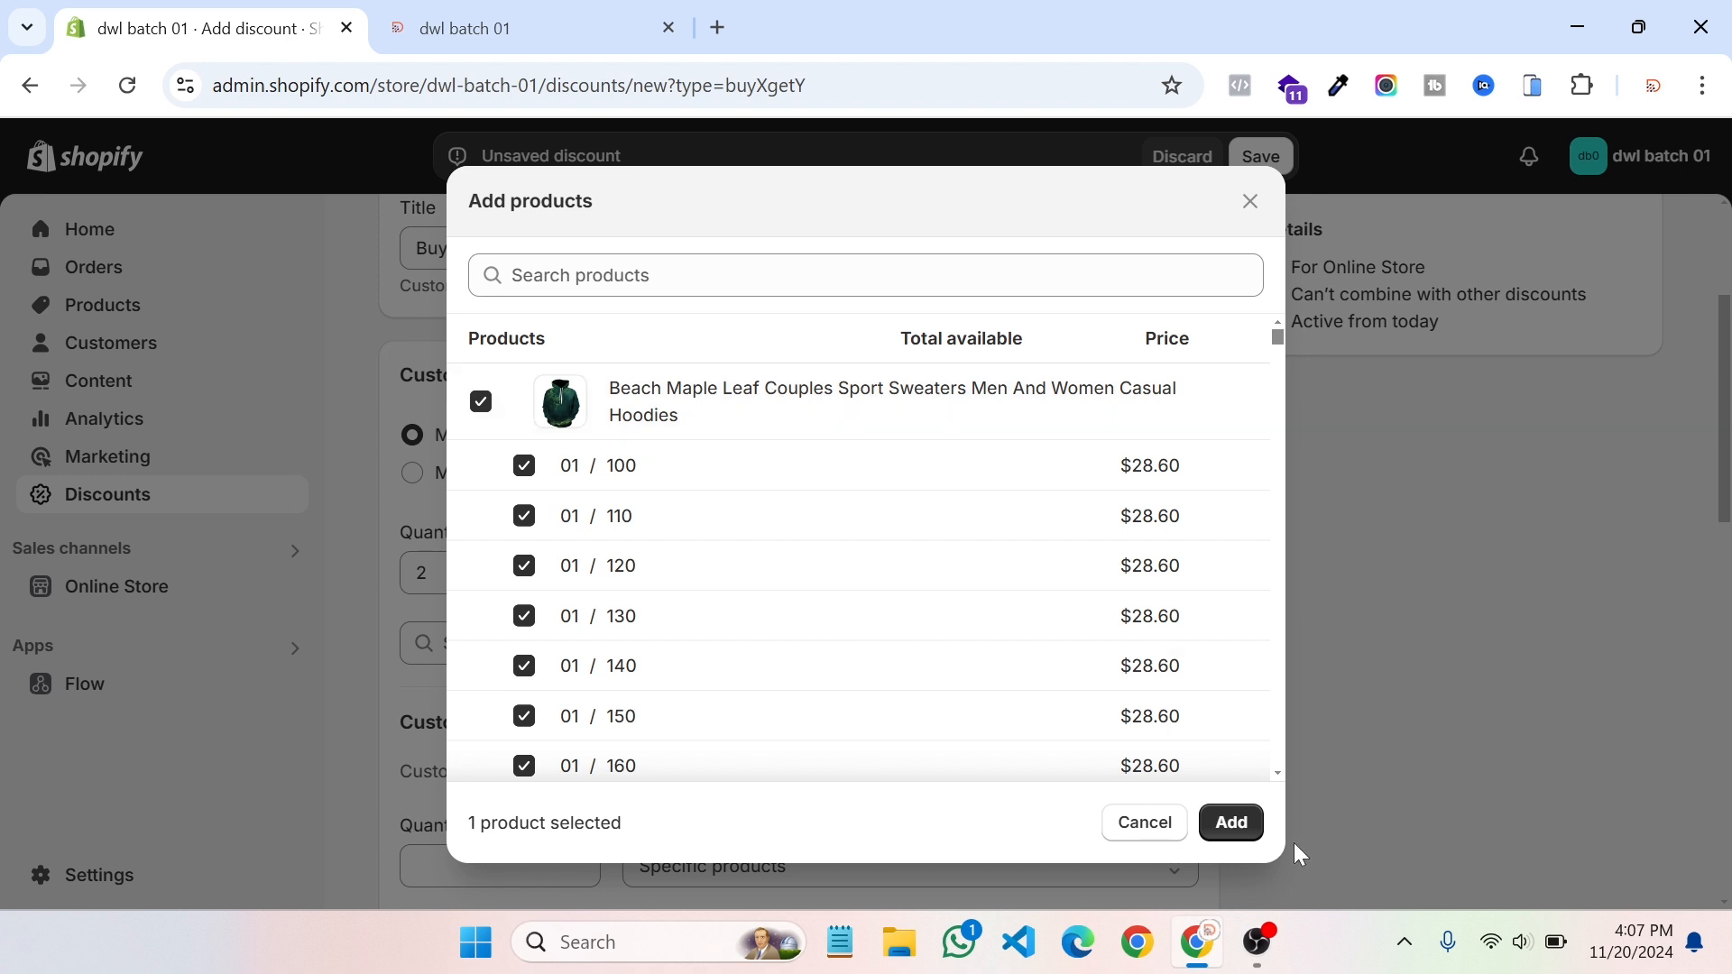
pyautogui.click(1230, 822)
# Step: Set the quantity the customer gets to 1, keeping the items limited to specific products
pyautogui.scroll(-2, 862, 609)
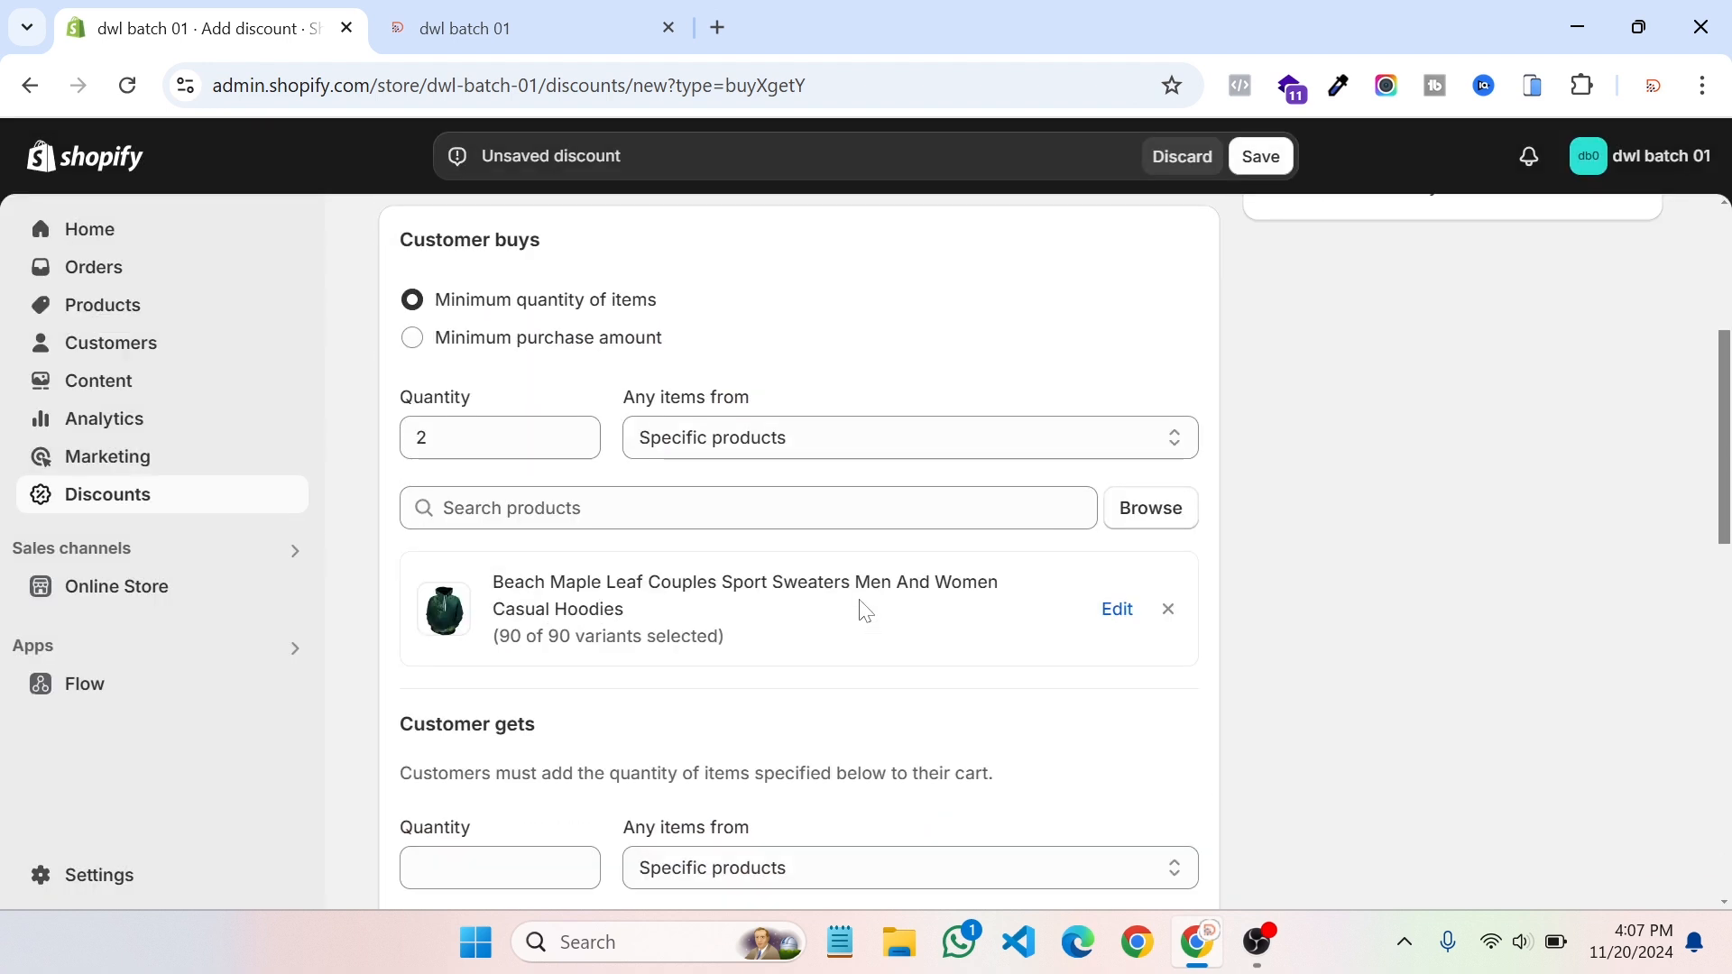
pyautogui.scroll(-4, 688, 622)
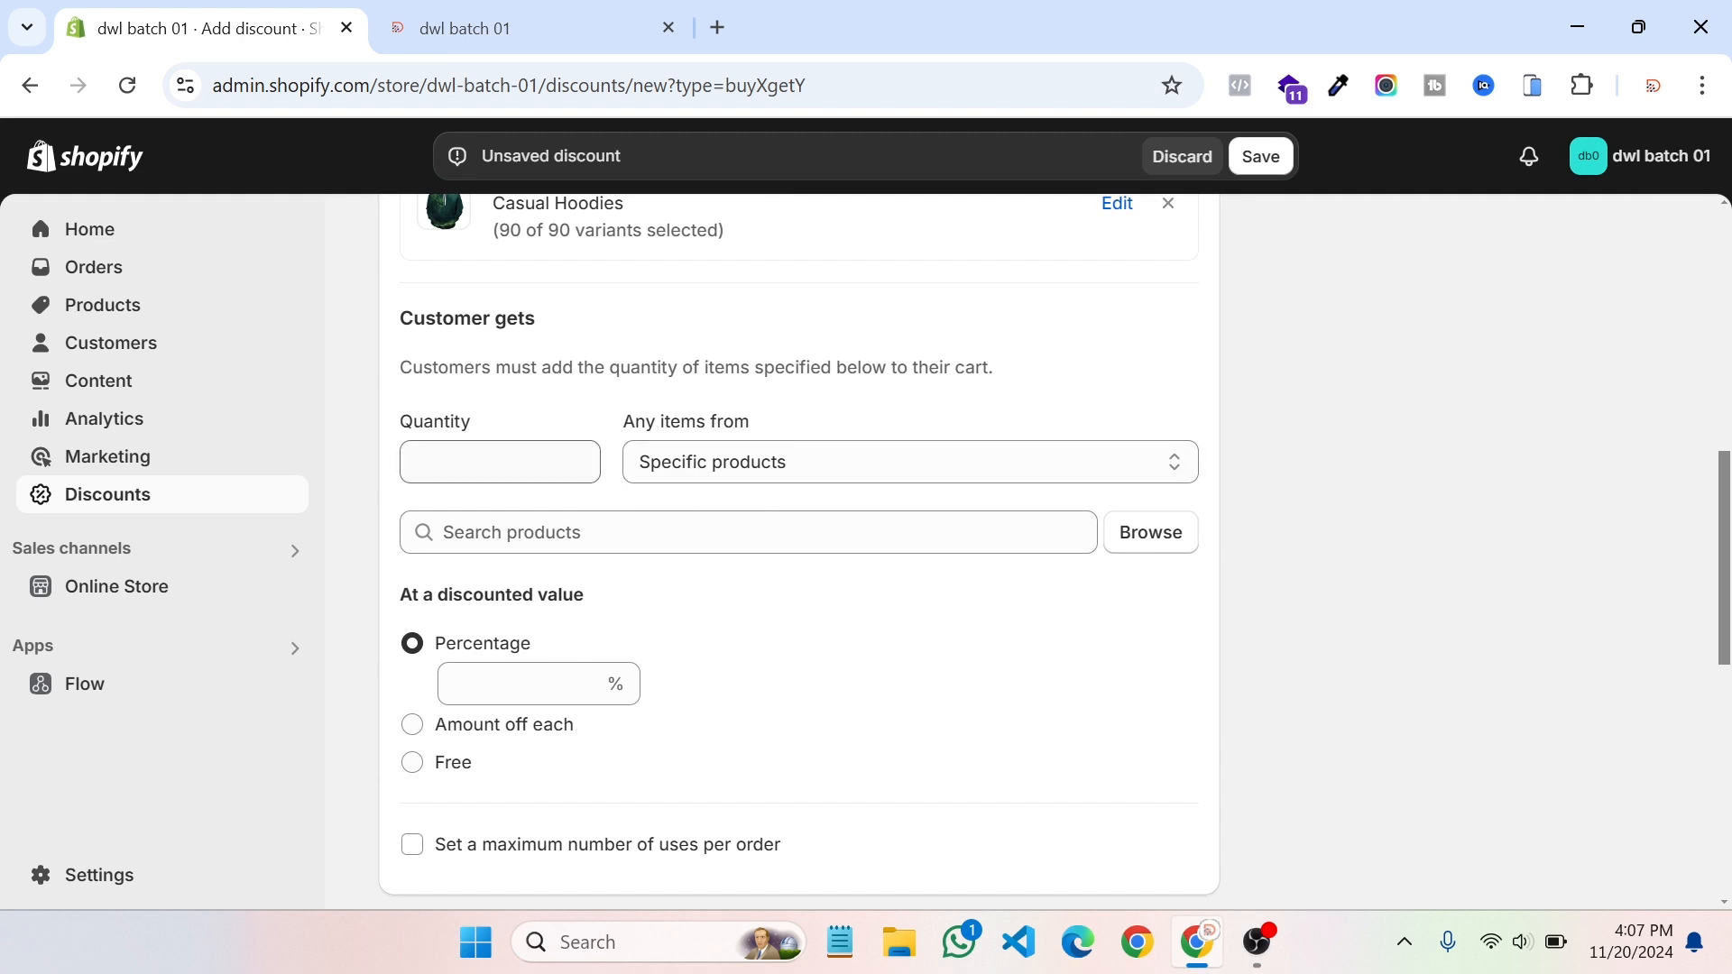
pyautogui.click(506, 462)
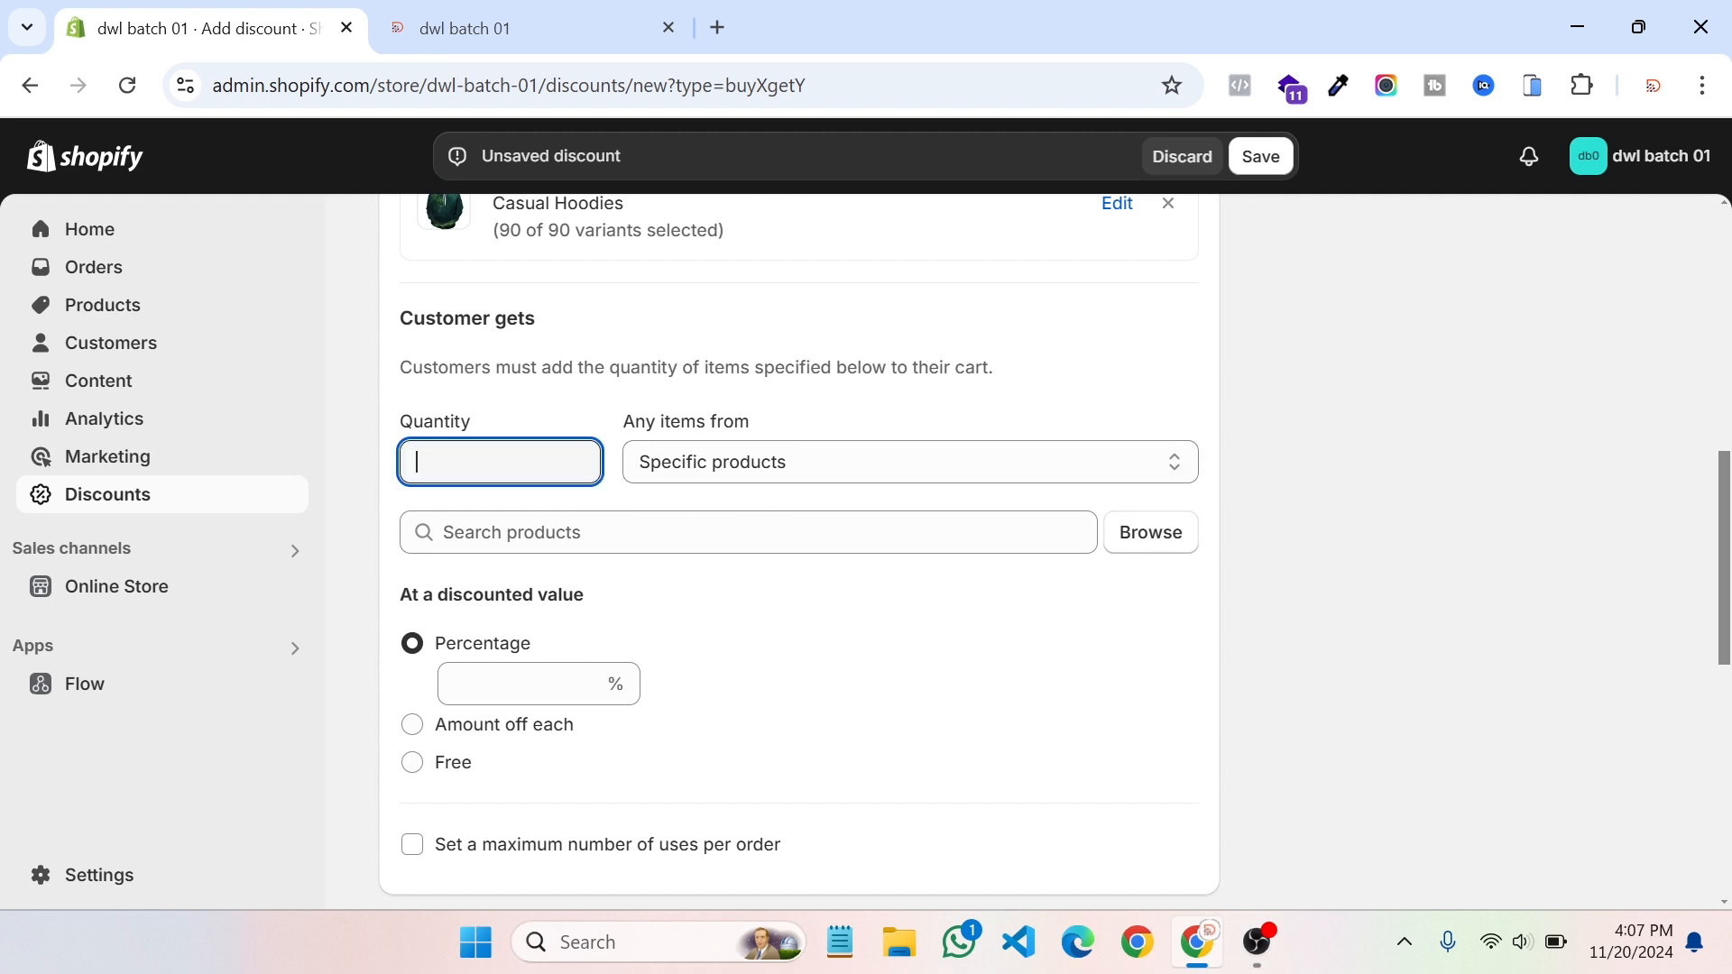
pyautogui.click(851, 464)
pyautogui.click(1304, 501)
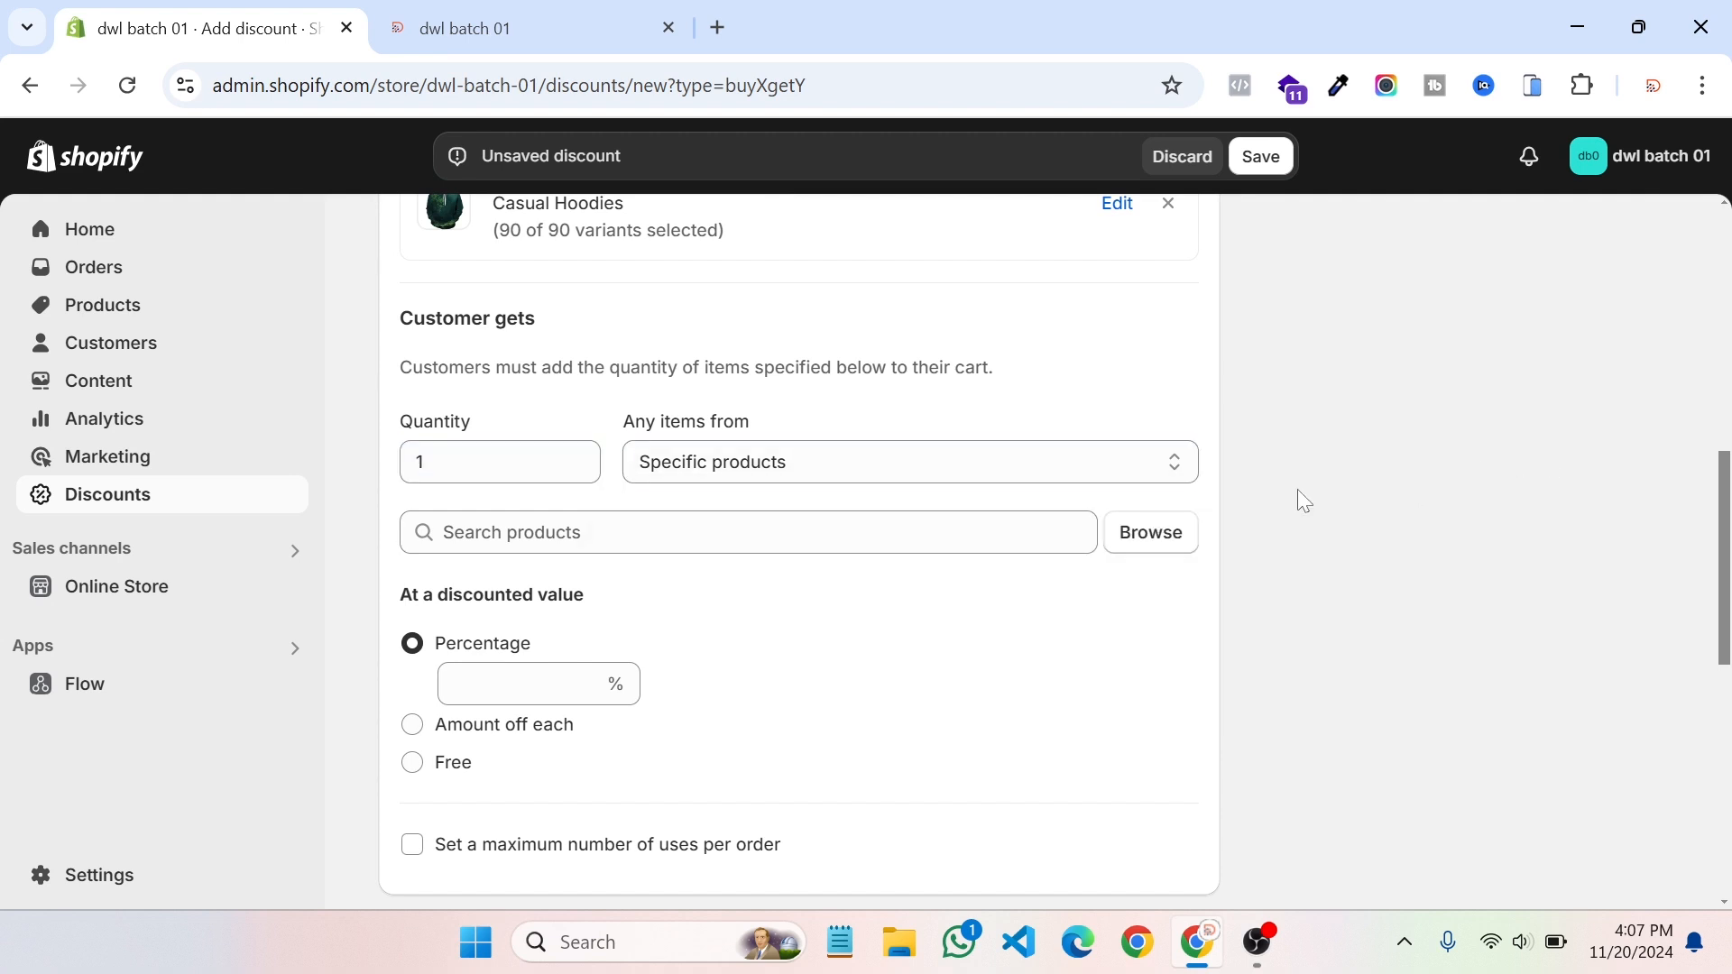
# Step: Add the Custom Design, T-Shirt, Personal T-shirt product with all its variants as the item the customer gets
pyautogui.click(1144, 539)
pyautogui.scroll(-15, 526, 695)
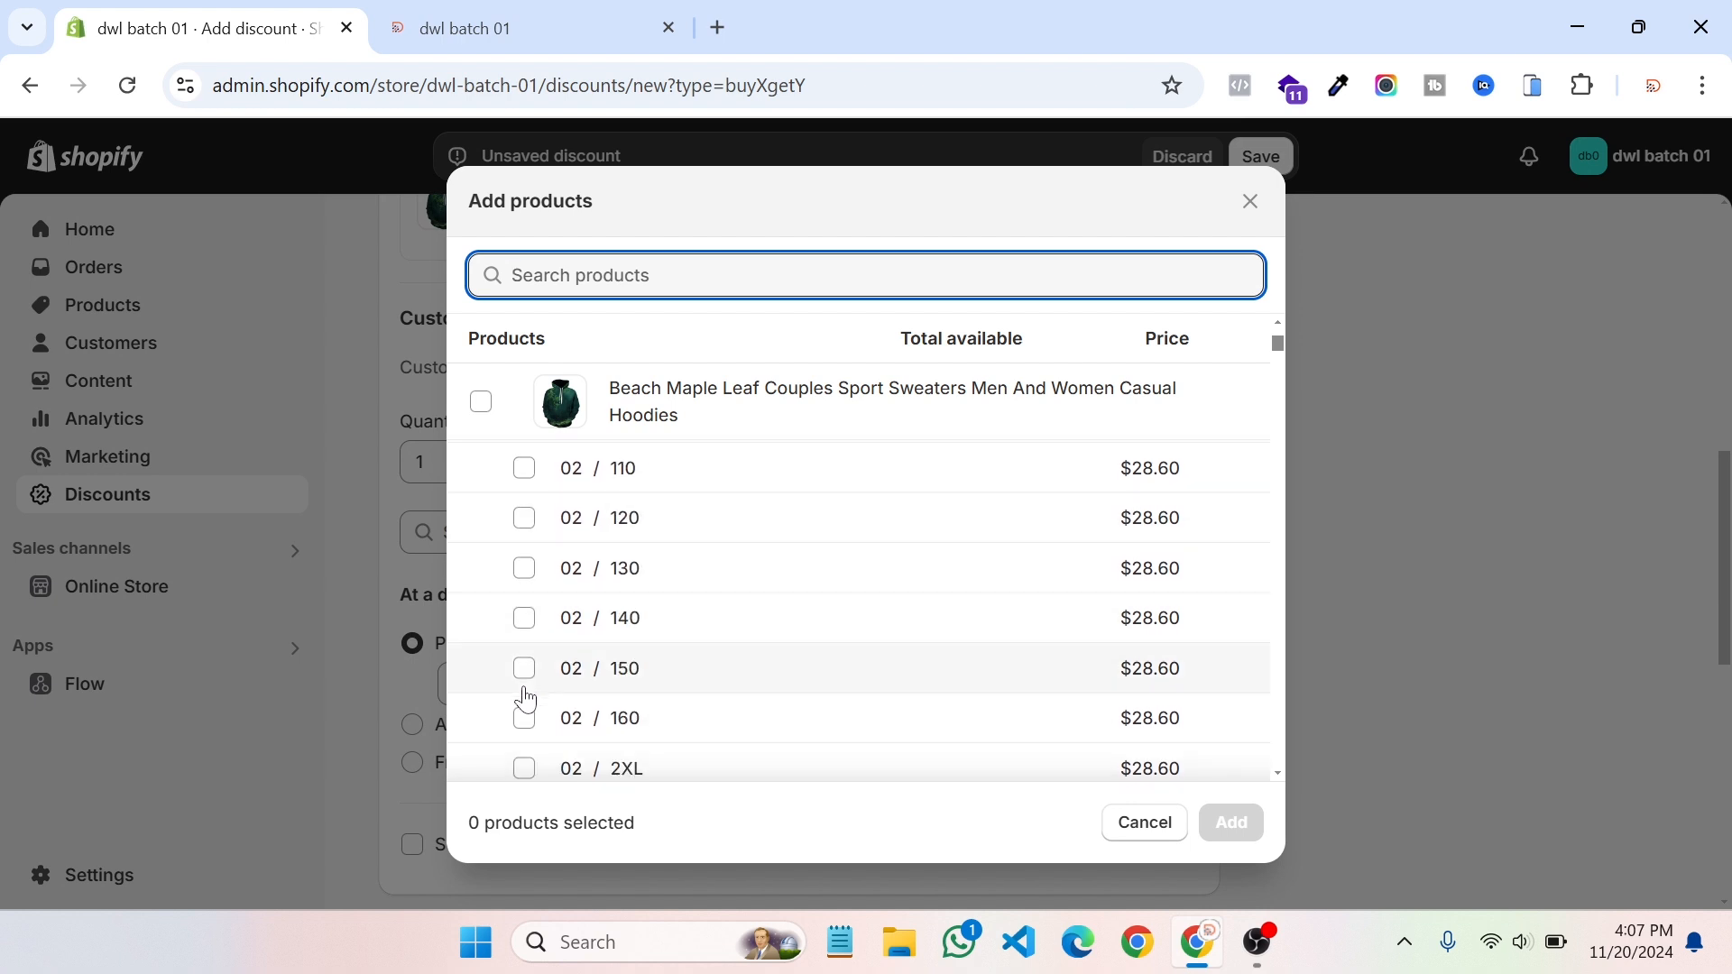
pyautogui.scroll(-20, 520, 695)
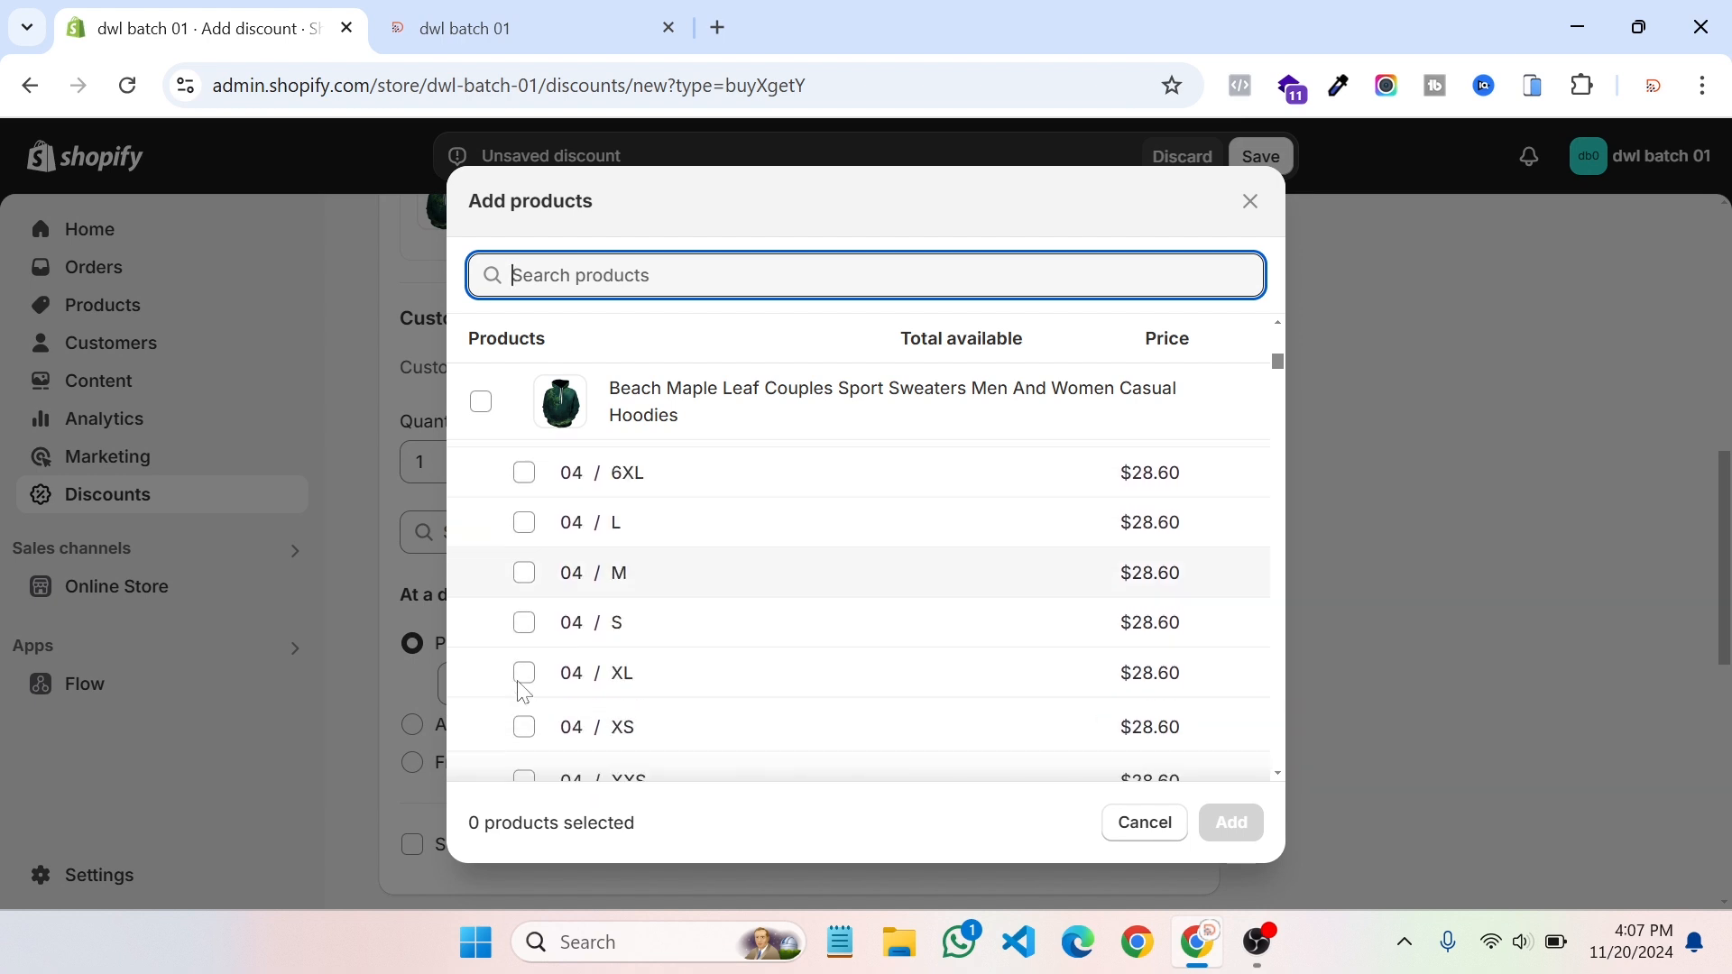
pyautogui.scroll(-15, 520, 694)
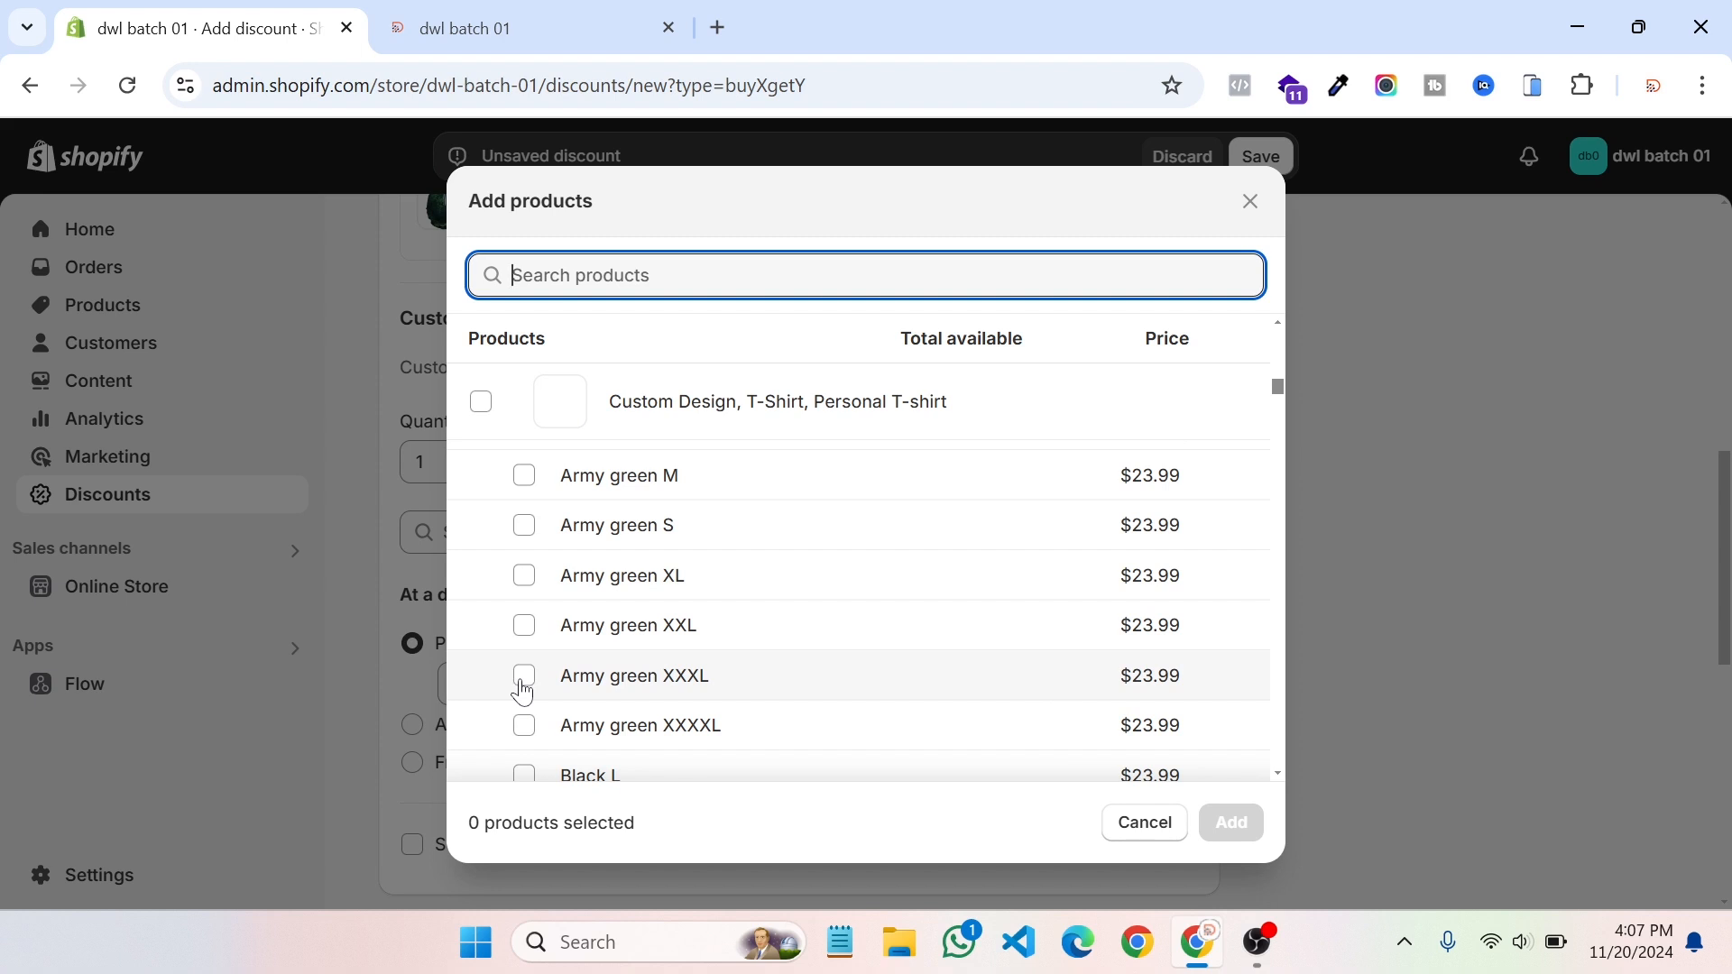
pyautogui.scroll(10, 521, 690)
pyautogui.scroll(-15, 532, 693)
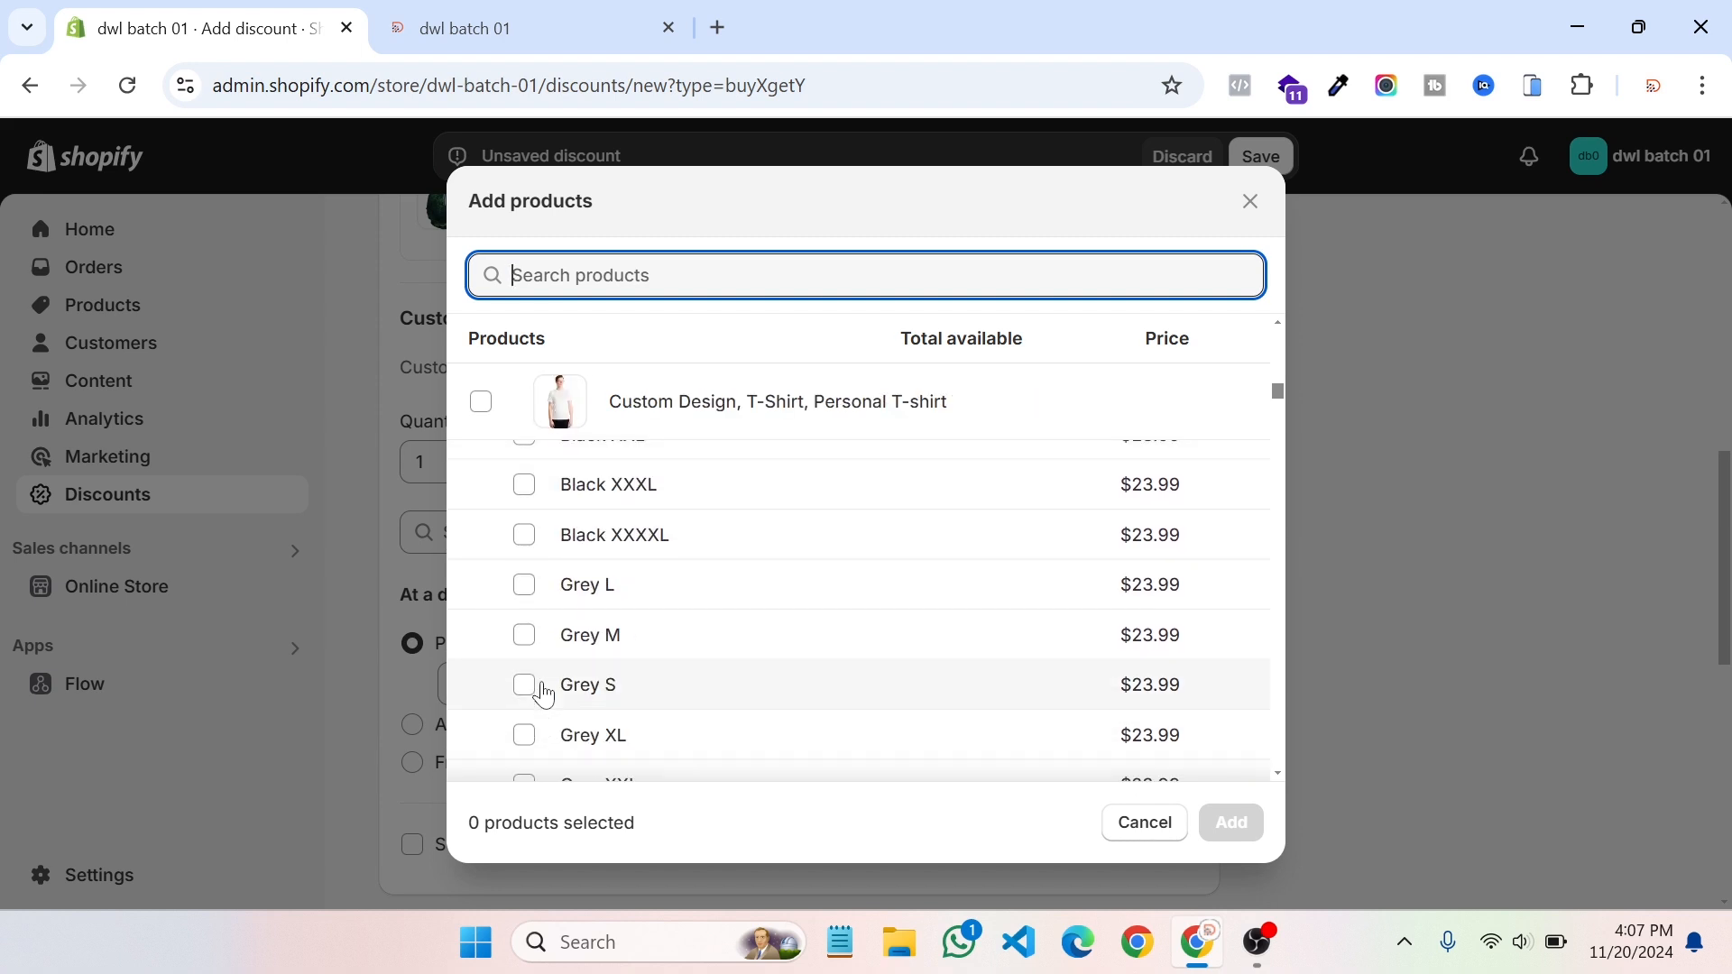
pyautogui.scroll(-20, 544, 694)
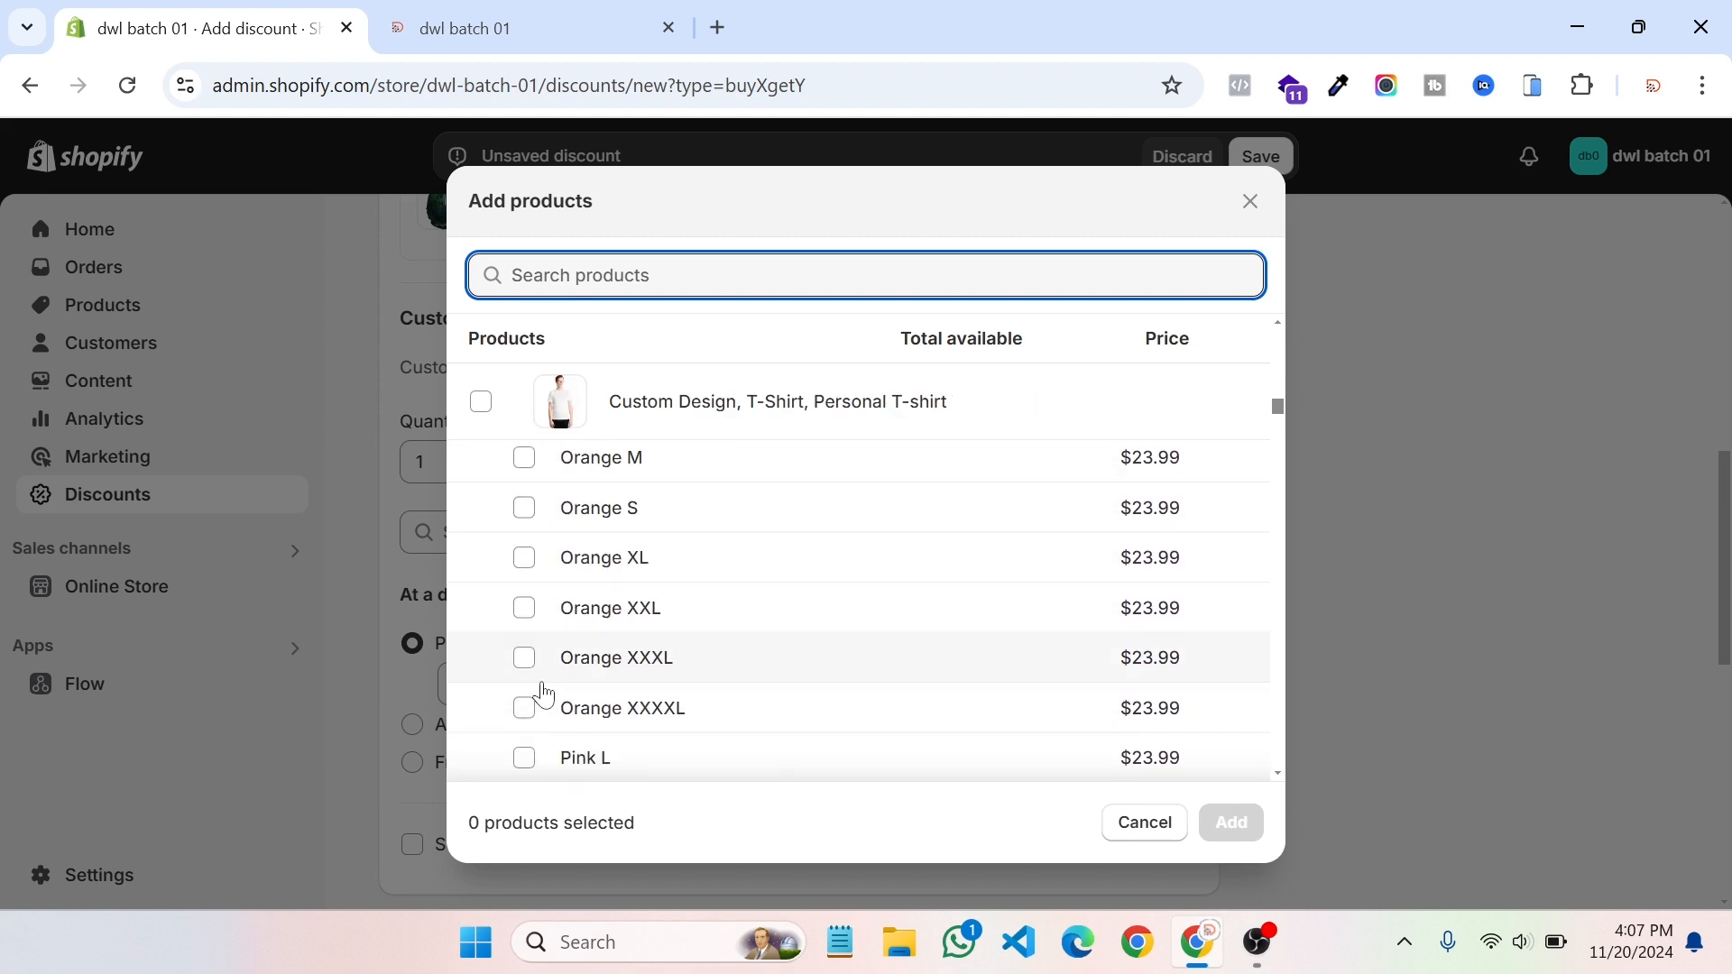
pyautogui.scroll(-20, 544, 694)
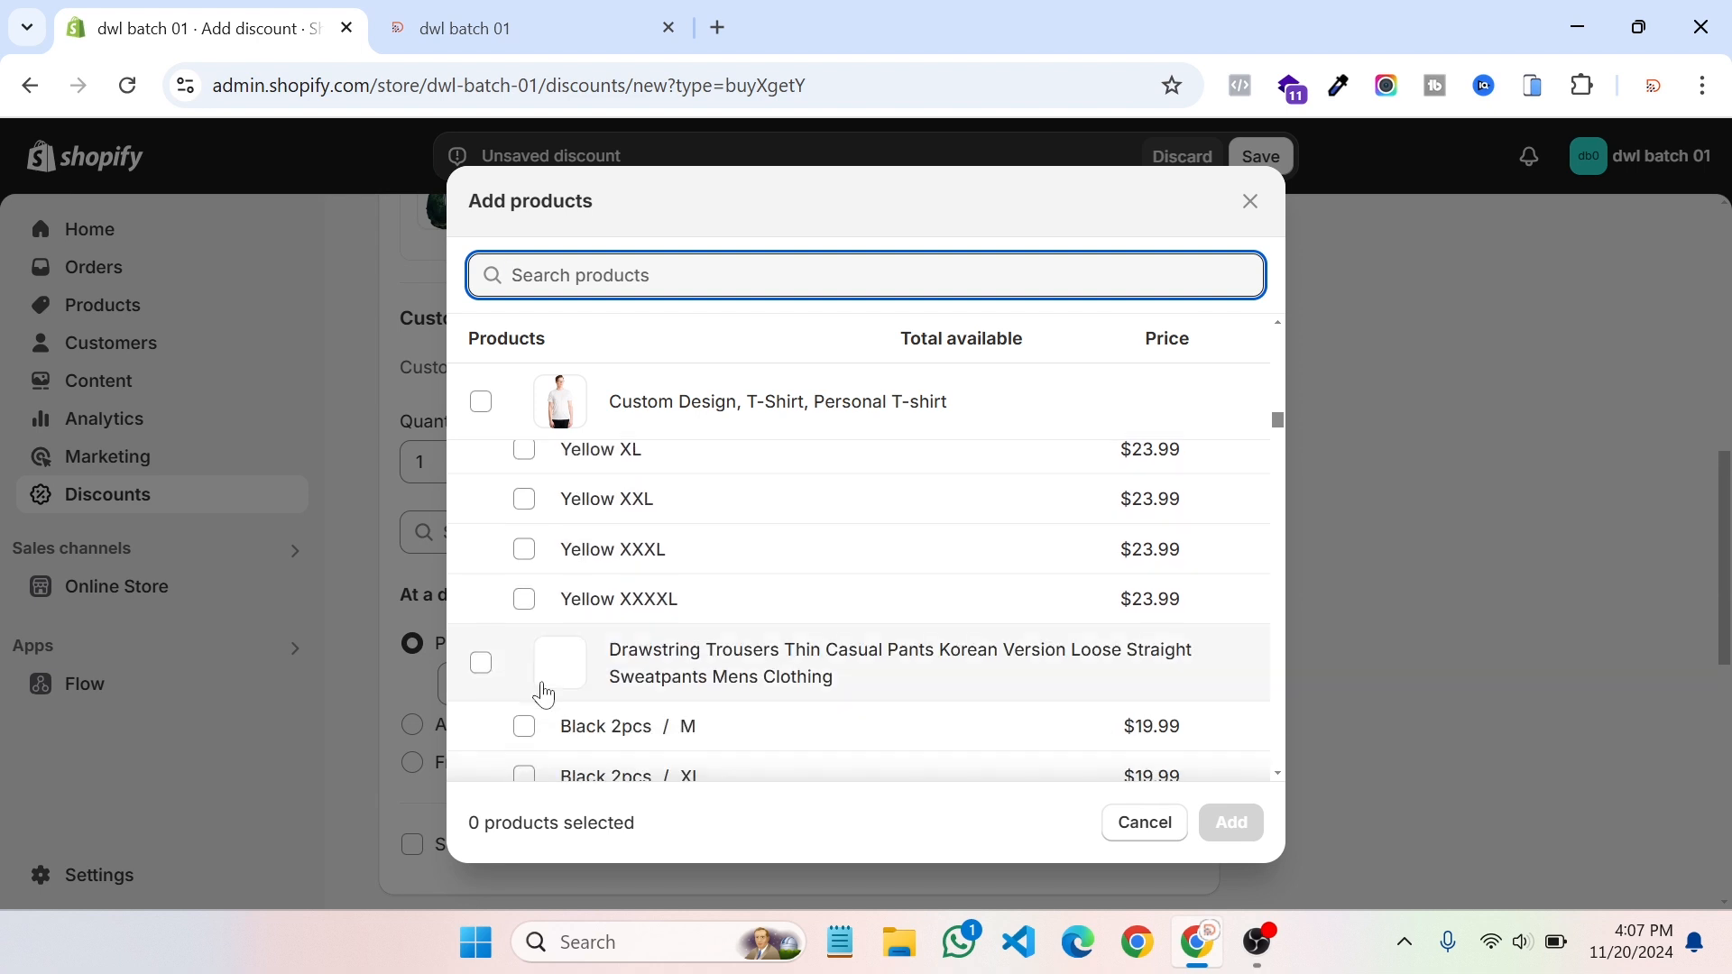
pyautogui.scroll(-5, 544, 695)
pyautogui.scroll(5, 544, 695)
pyautogui.scroll(5, 523, 659)
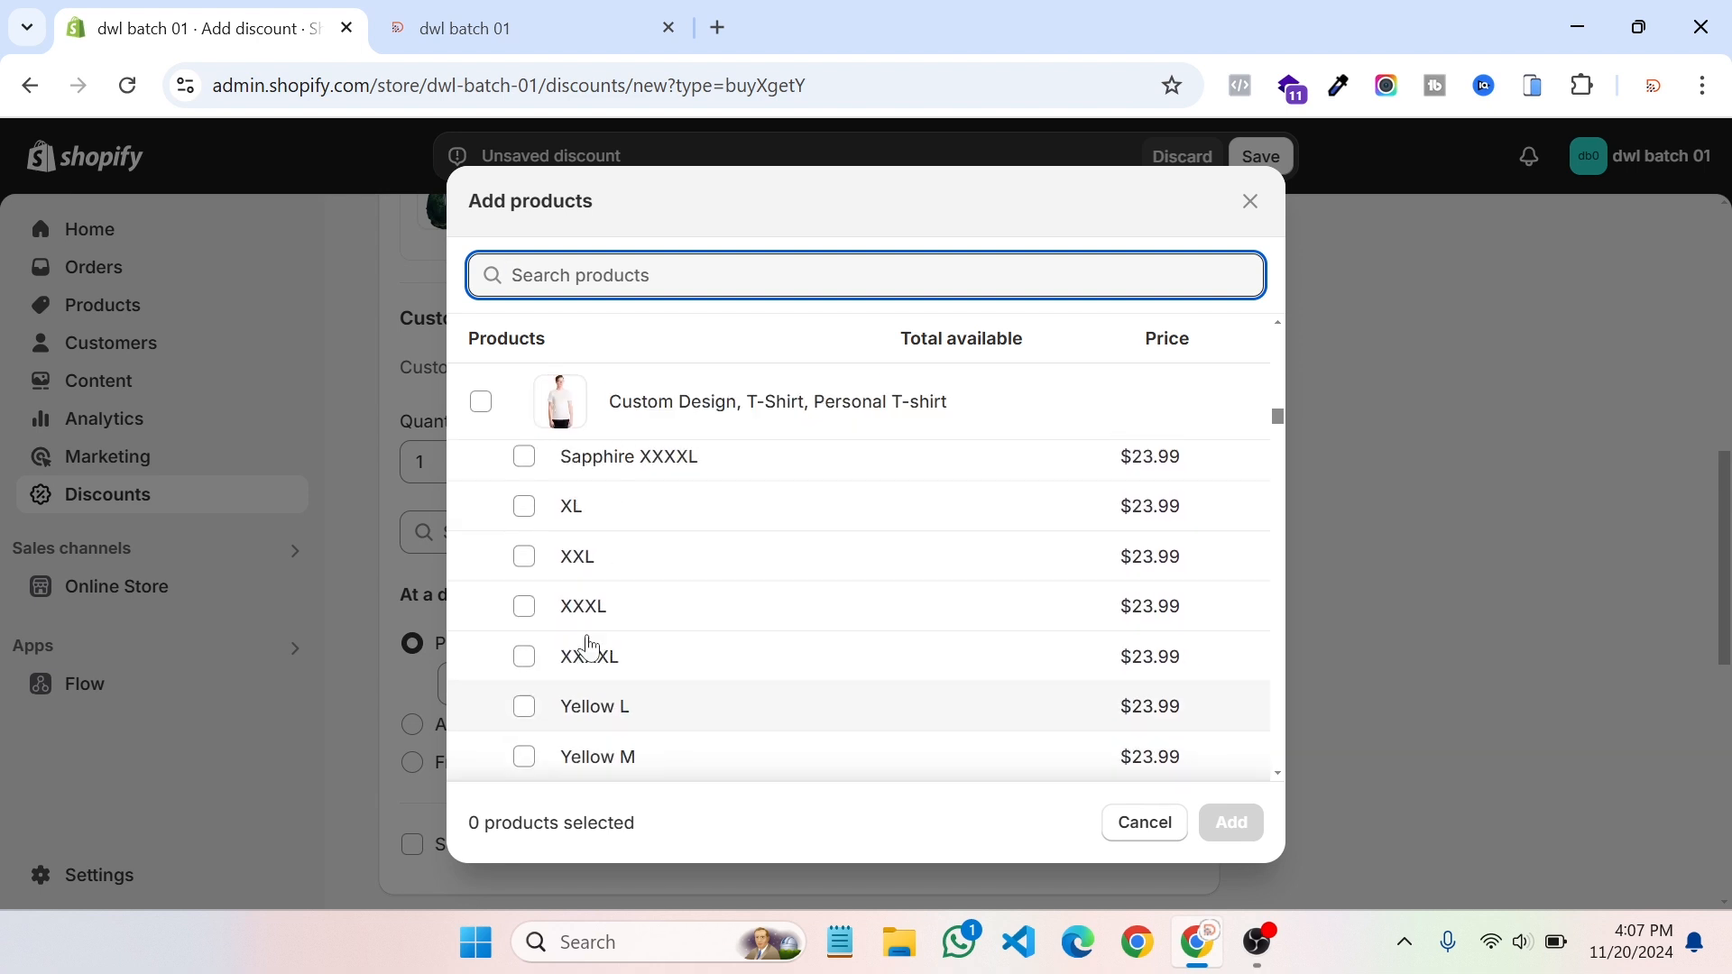
pyautogui.click(481, 403)
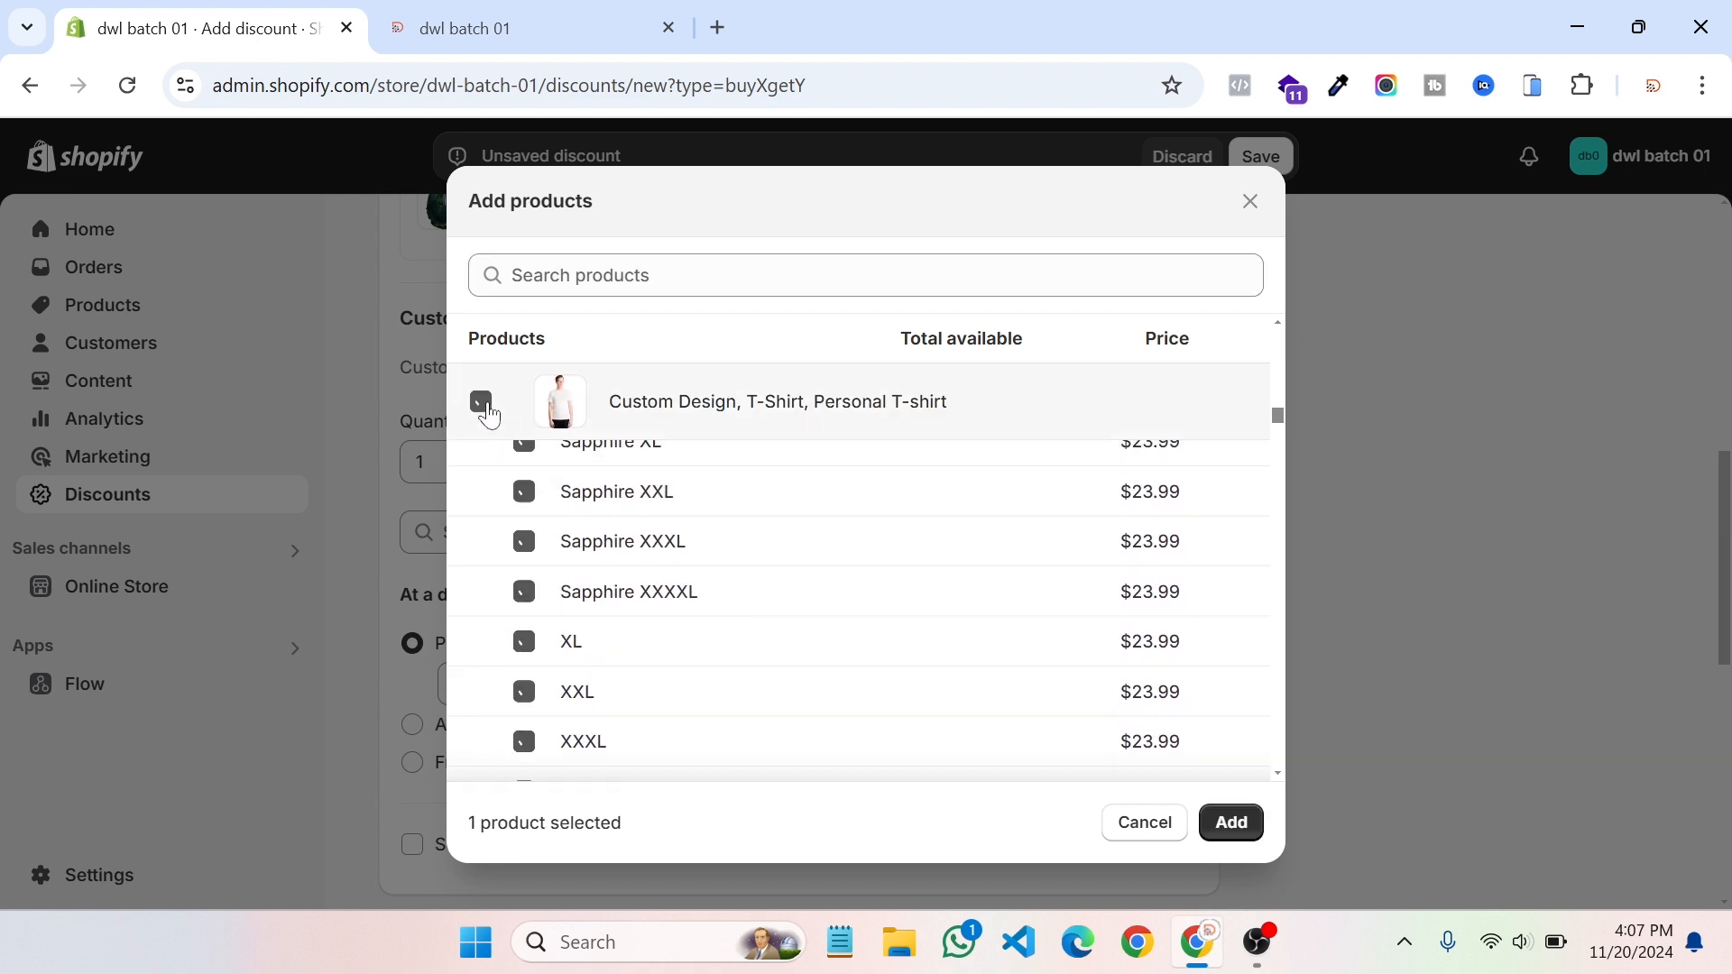
pyautogui.click(1230, 821)
# Step: Review the purchase conditions and set the discounted value of the customer's T-shirt to Free
pyautogui.scroll(3, 871, 679)
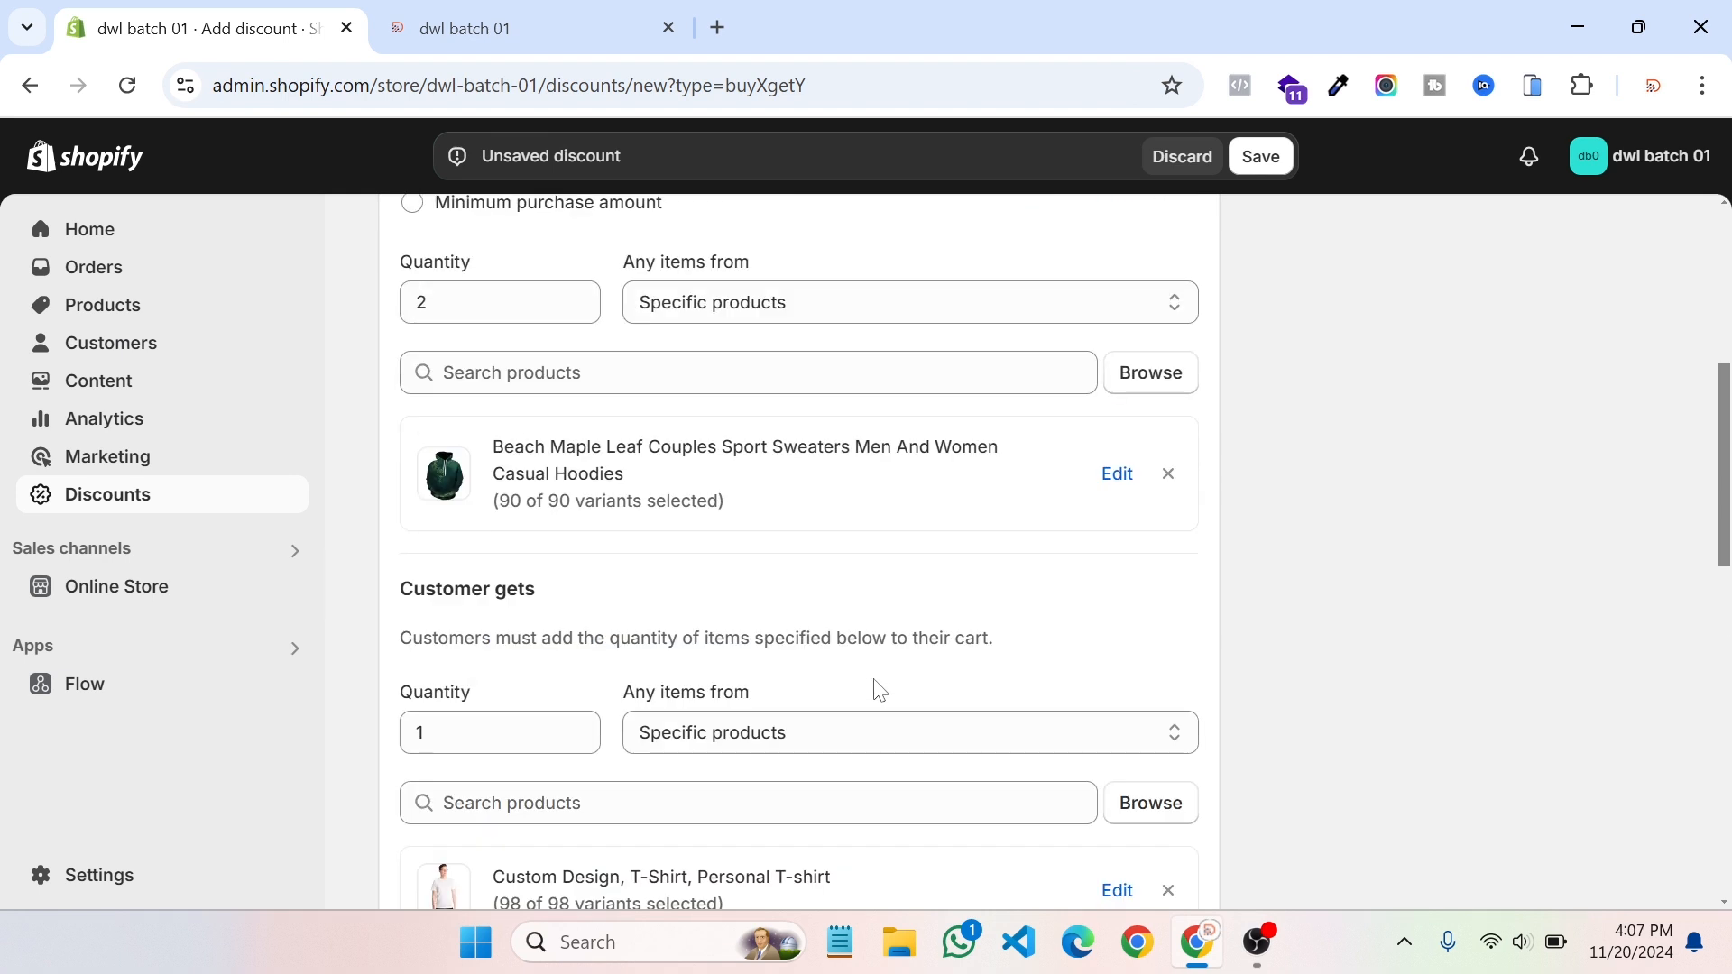
pyautogui.scroll(-7, 758, 611)
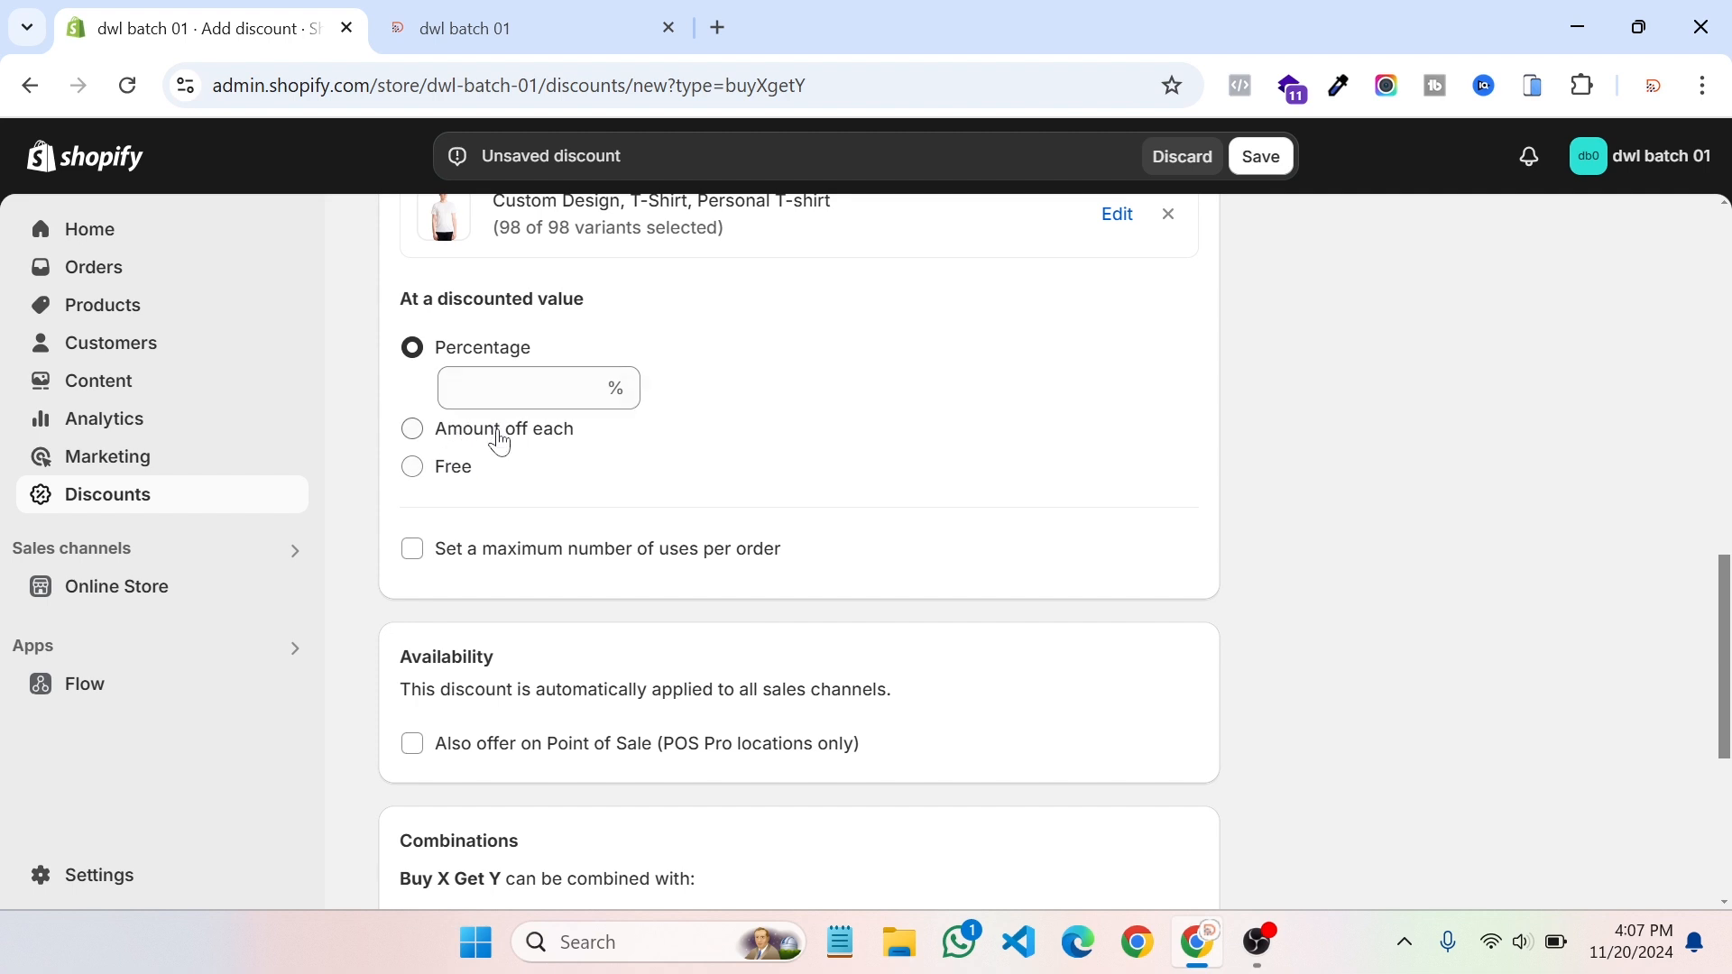
pyautogui.click(498, 428)
pyautogui.click(448, 361)
pyautogui.scroll(4, 600, 505)
pyautogui.scroll(5, 586, 465)
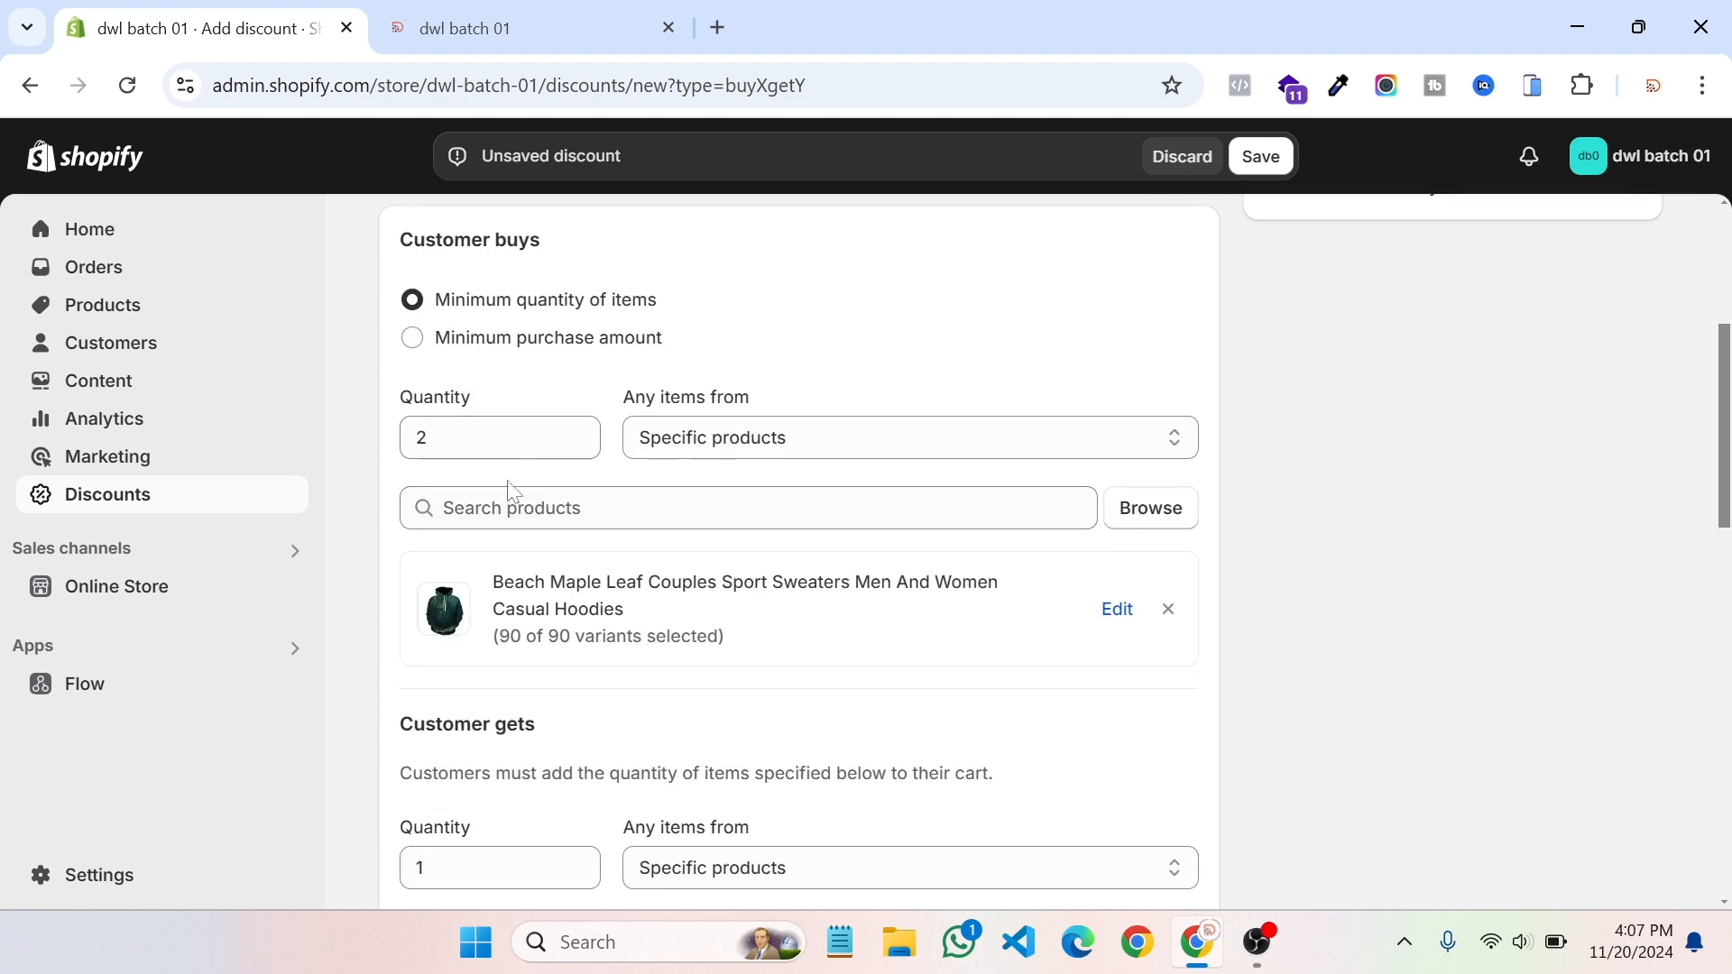
pyautogui.scroll(-4, 484, 634)
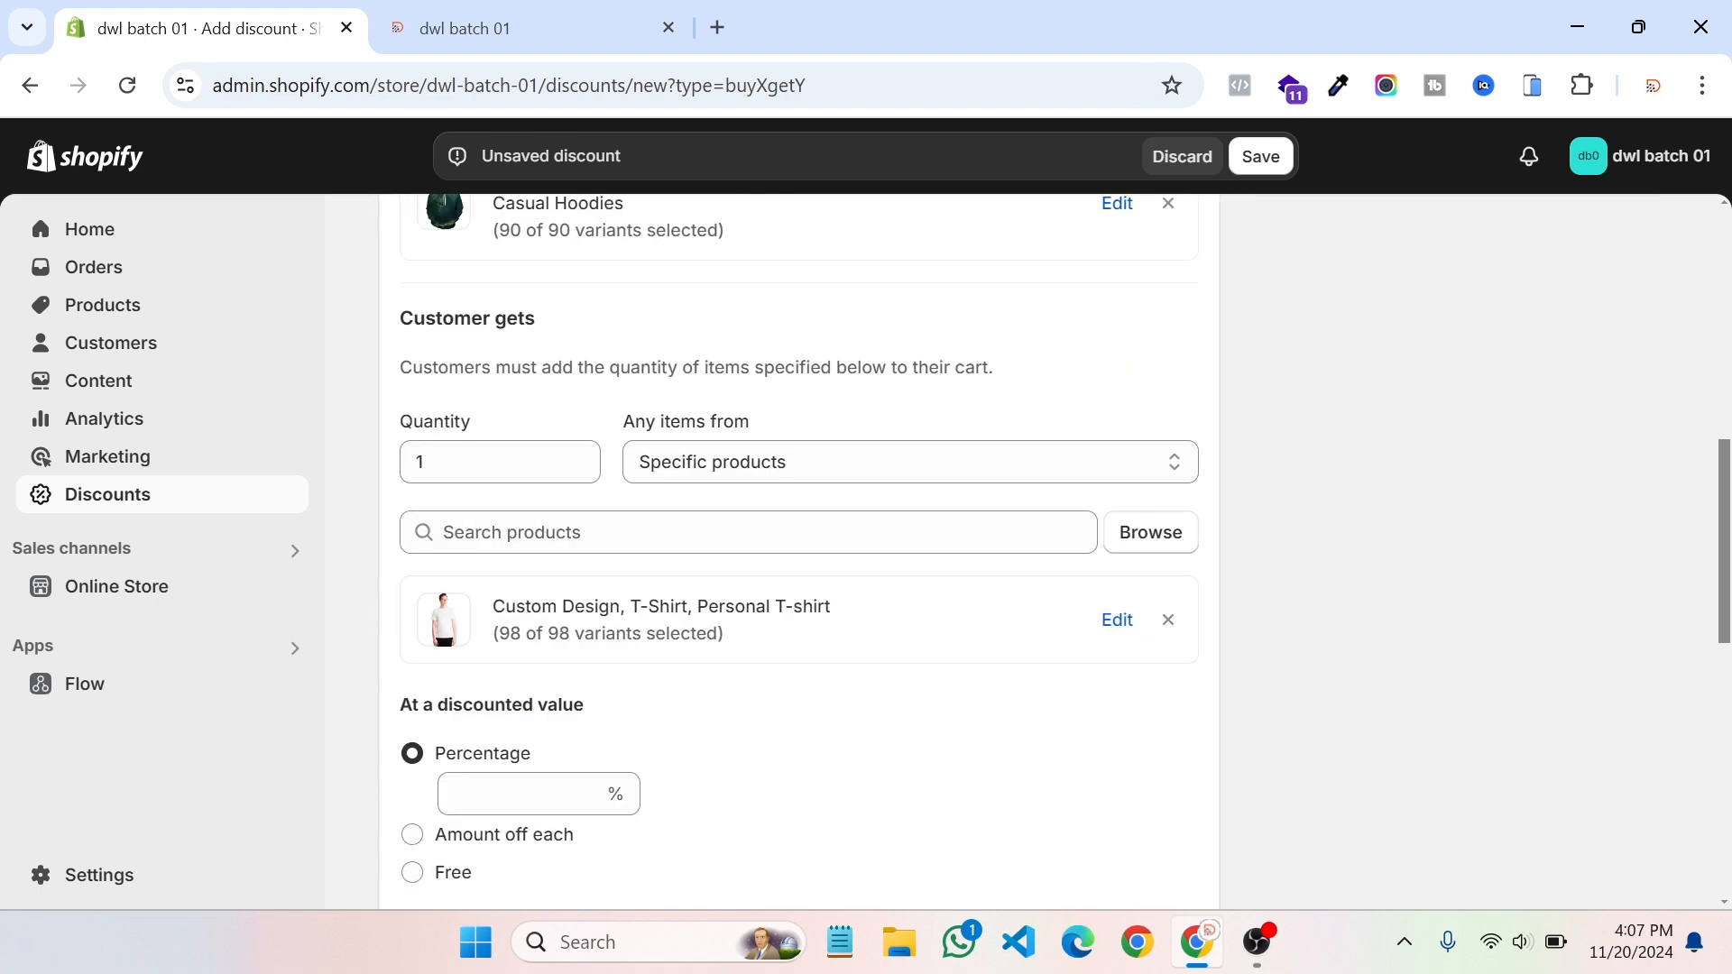
pyautogui.scroll(-3, 502, 599)
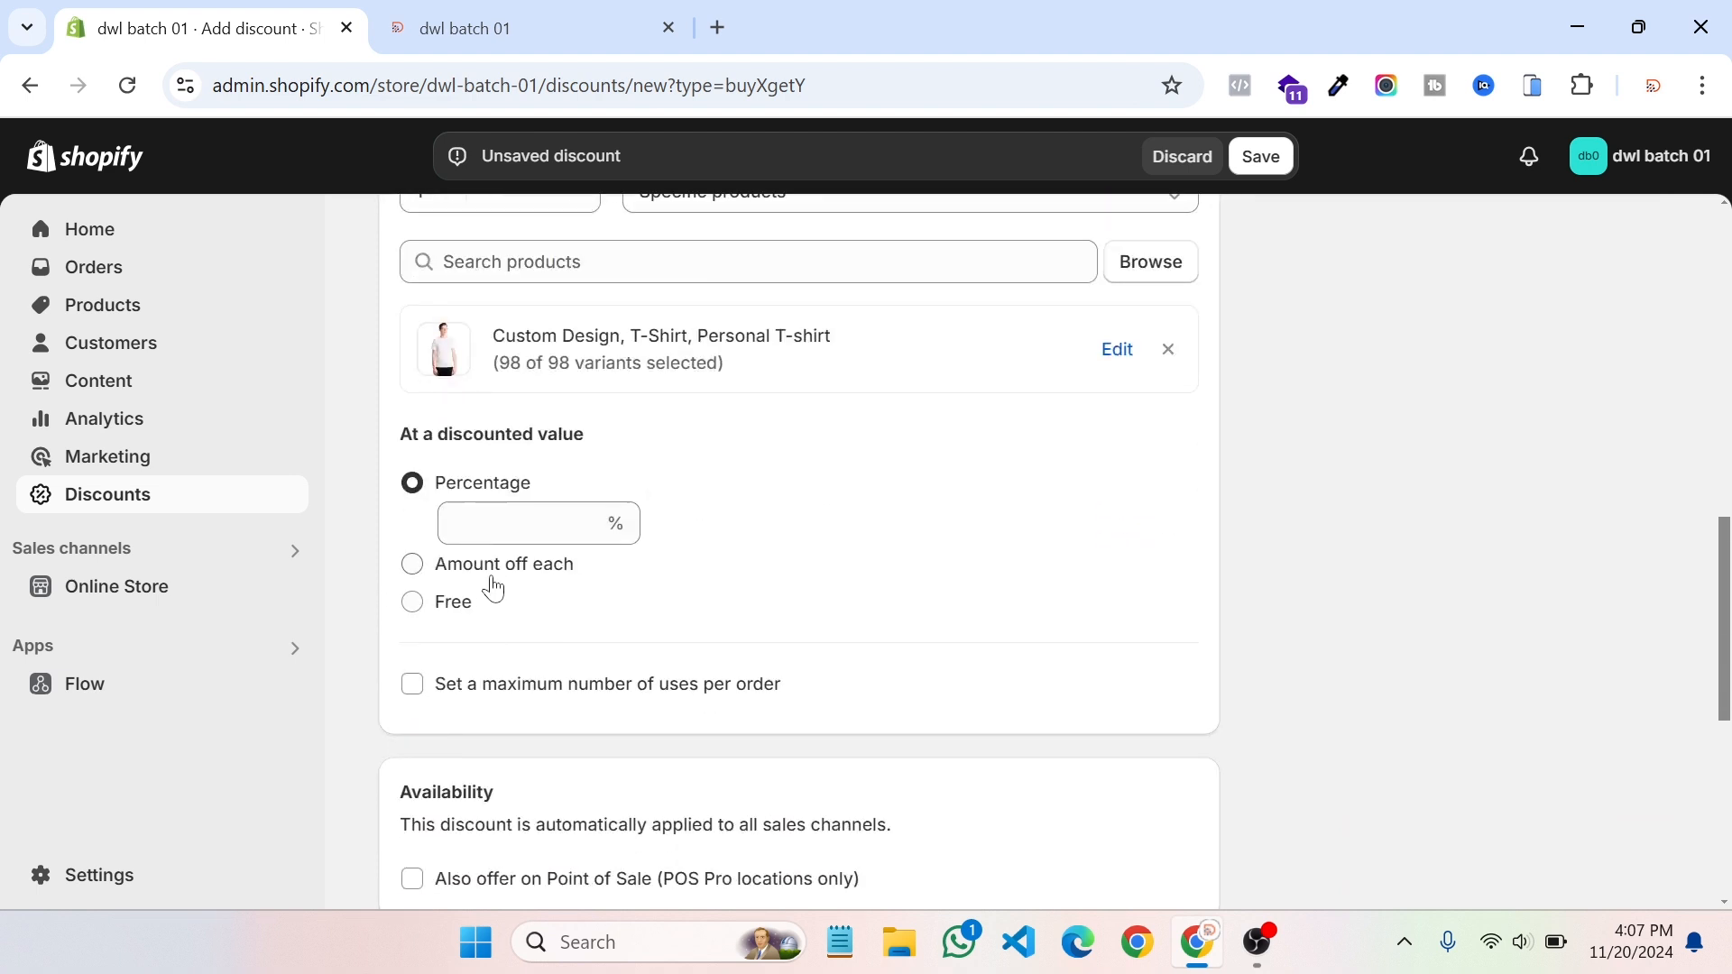
pyautogui.click(456, 612)
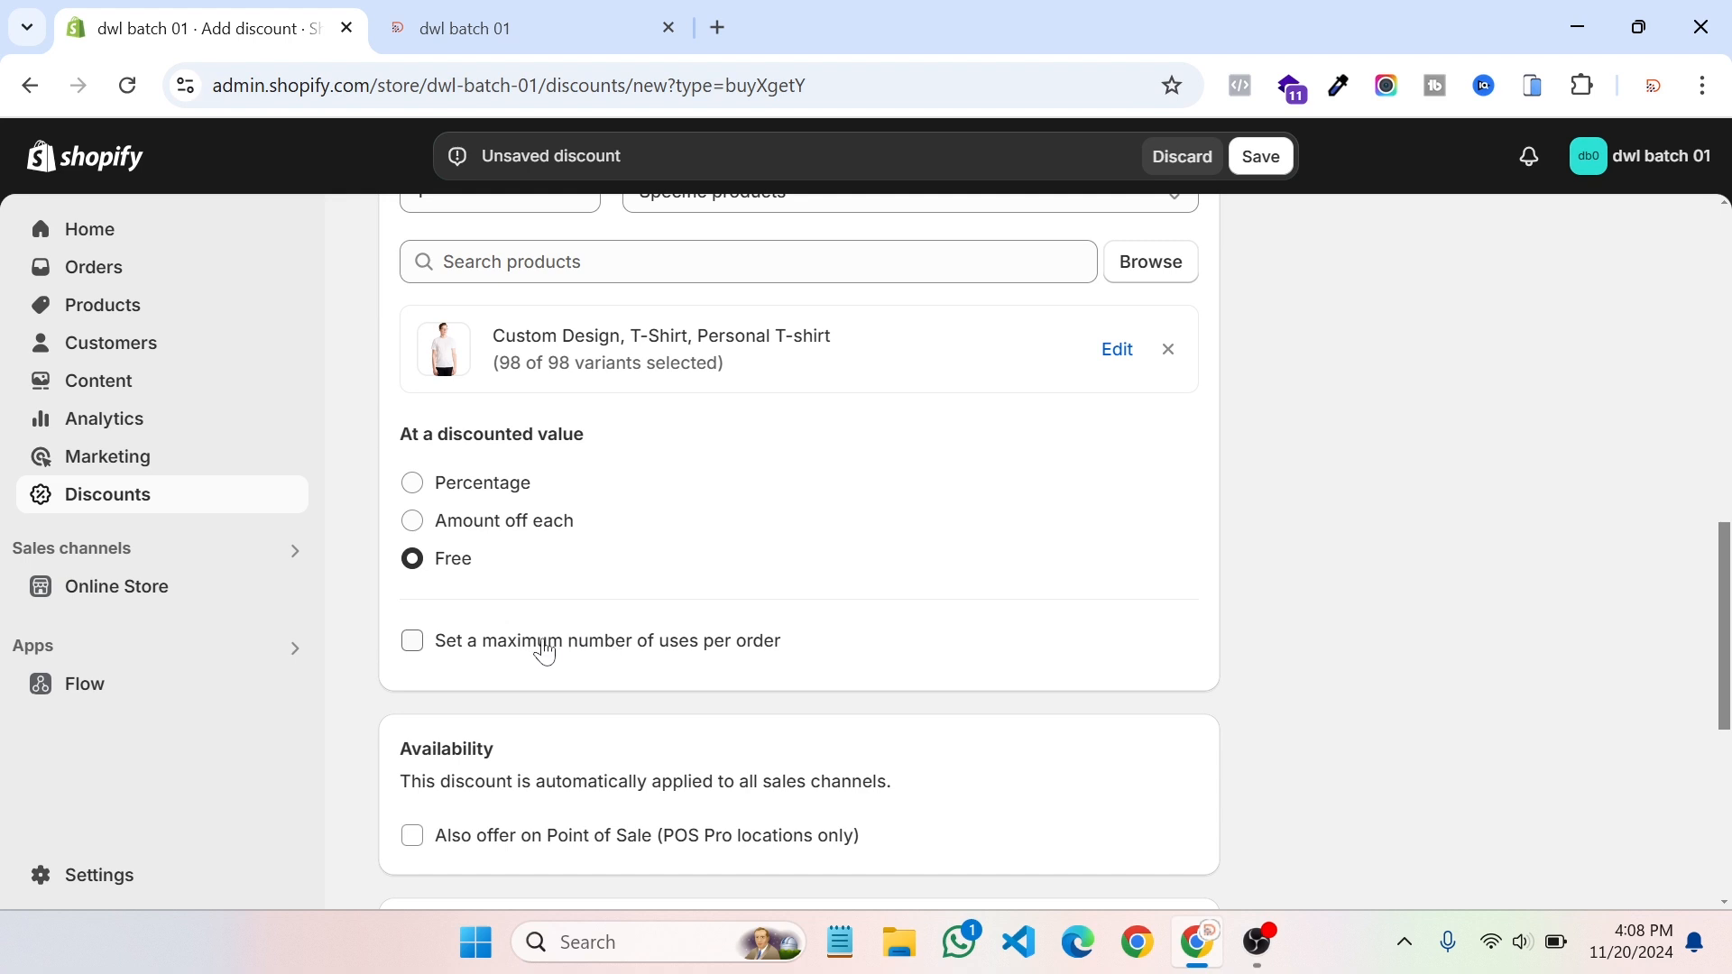
# Step: Limit the discount to a maximum of 1 use per order
pyautogui.click(572, 653)
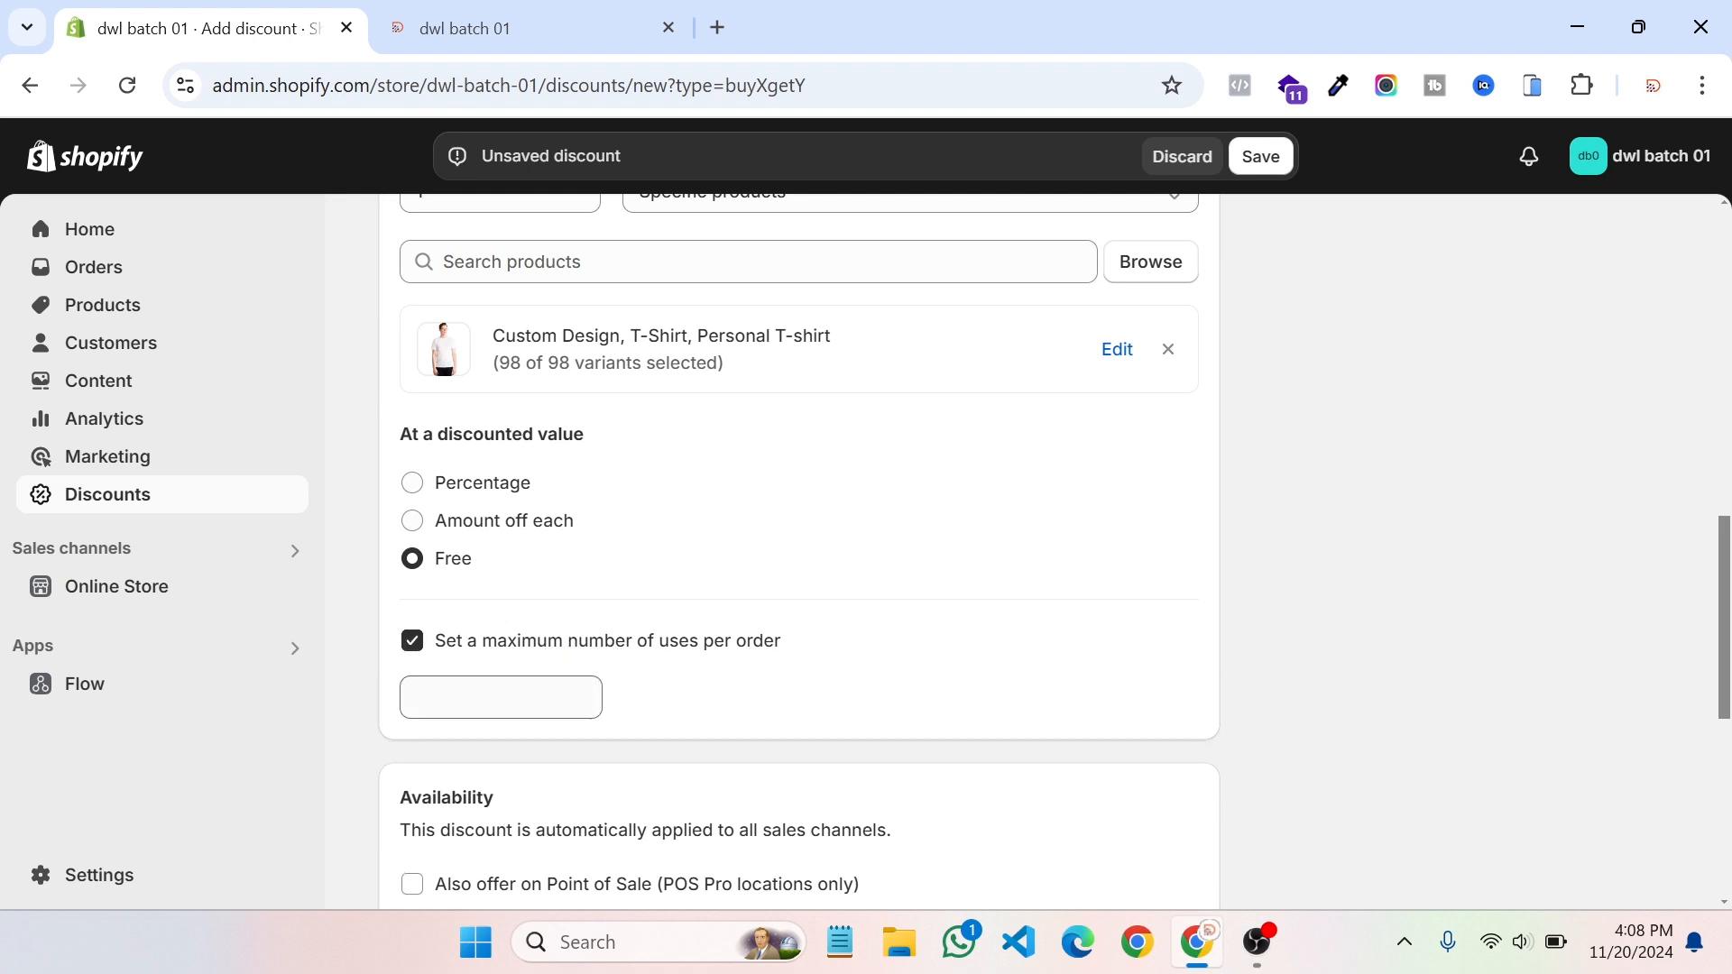
pyautogui.click(501, 697)
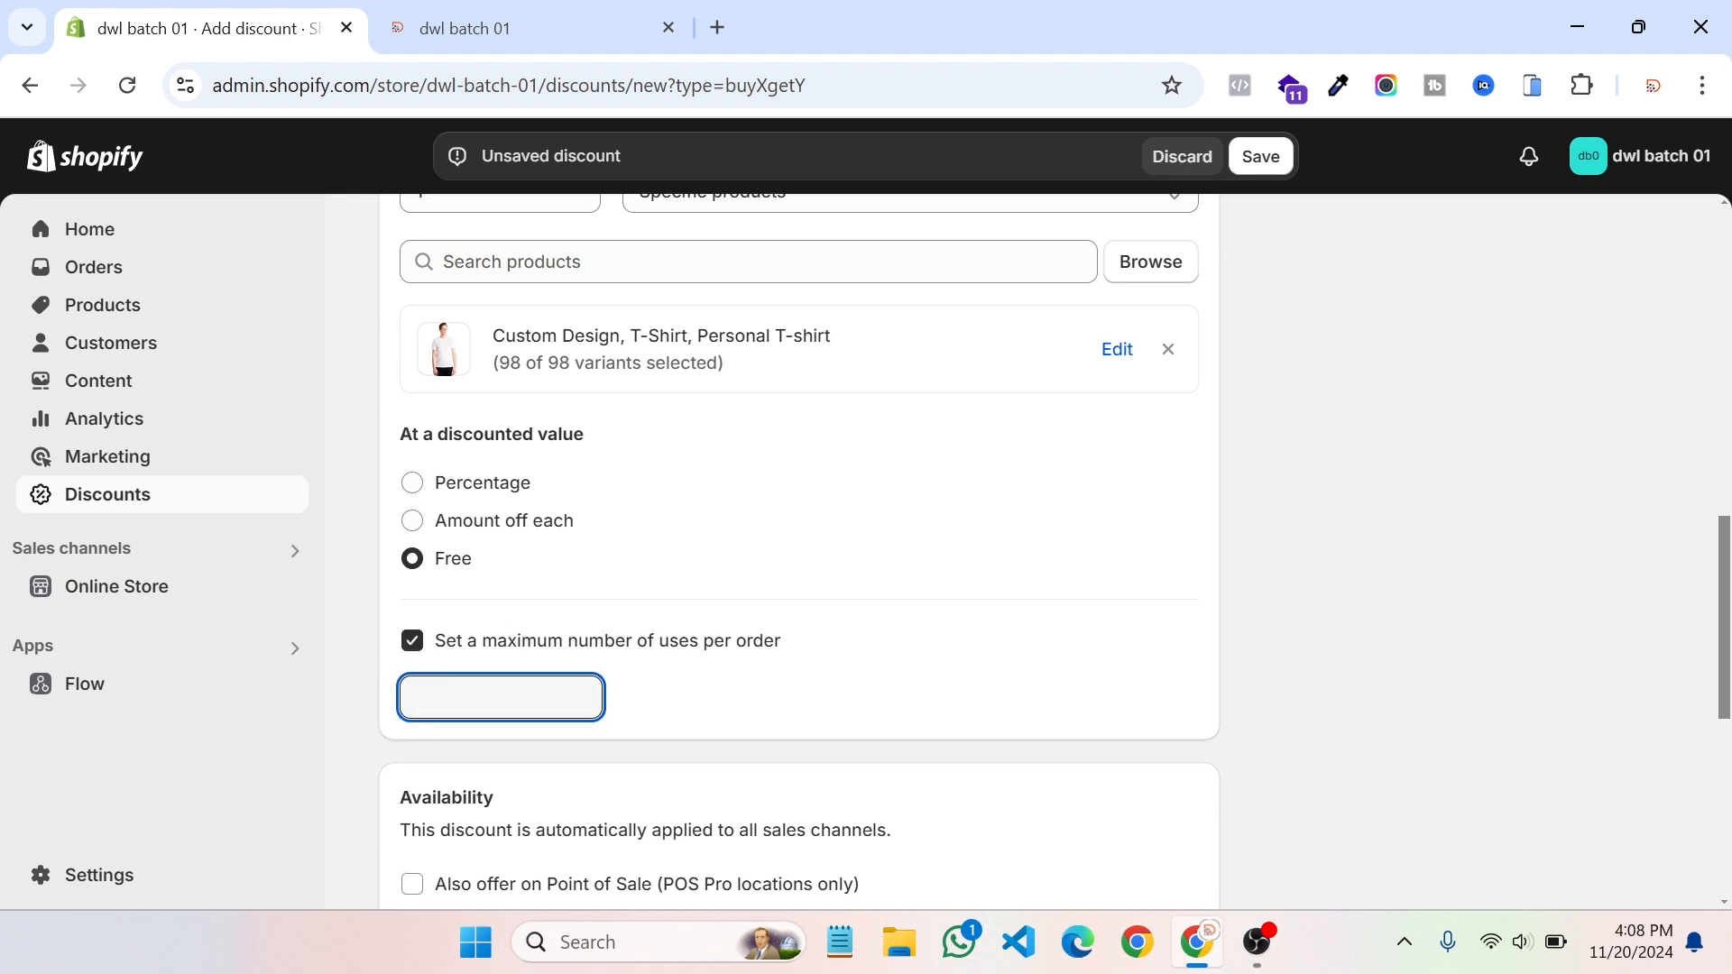
pyautogui.click(803, 653)
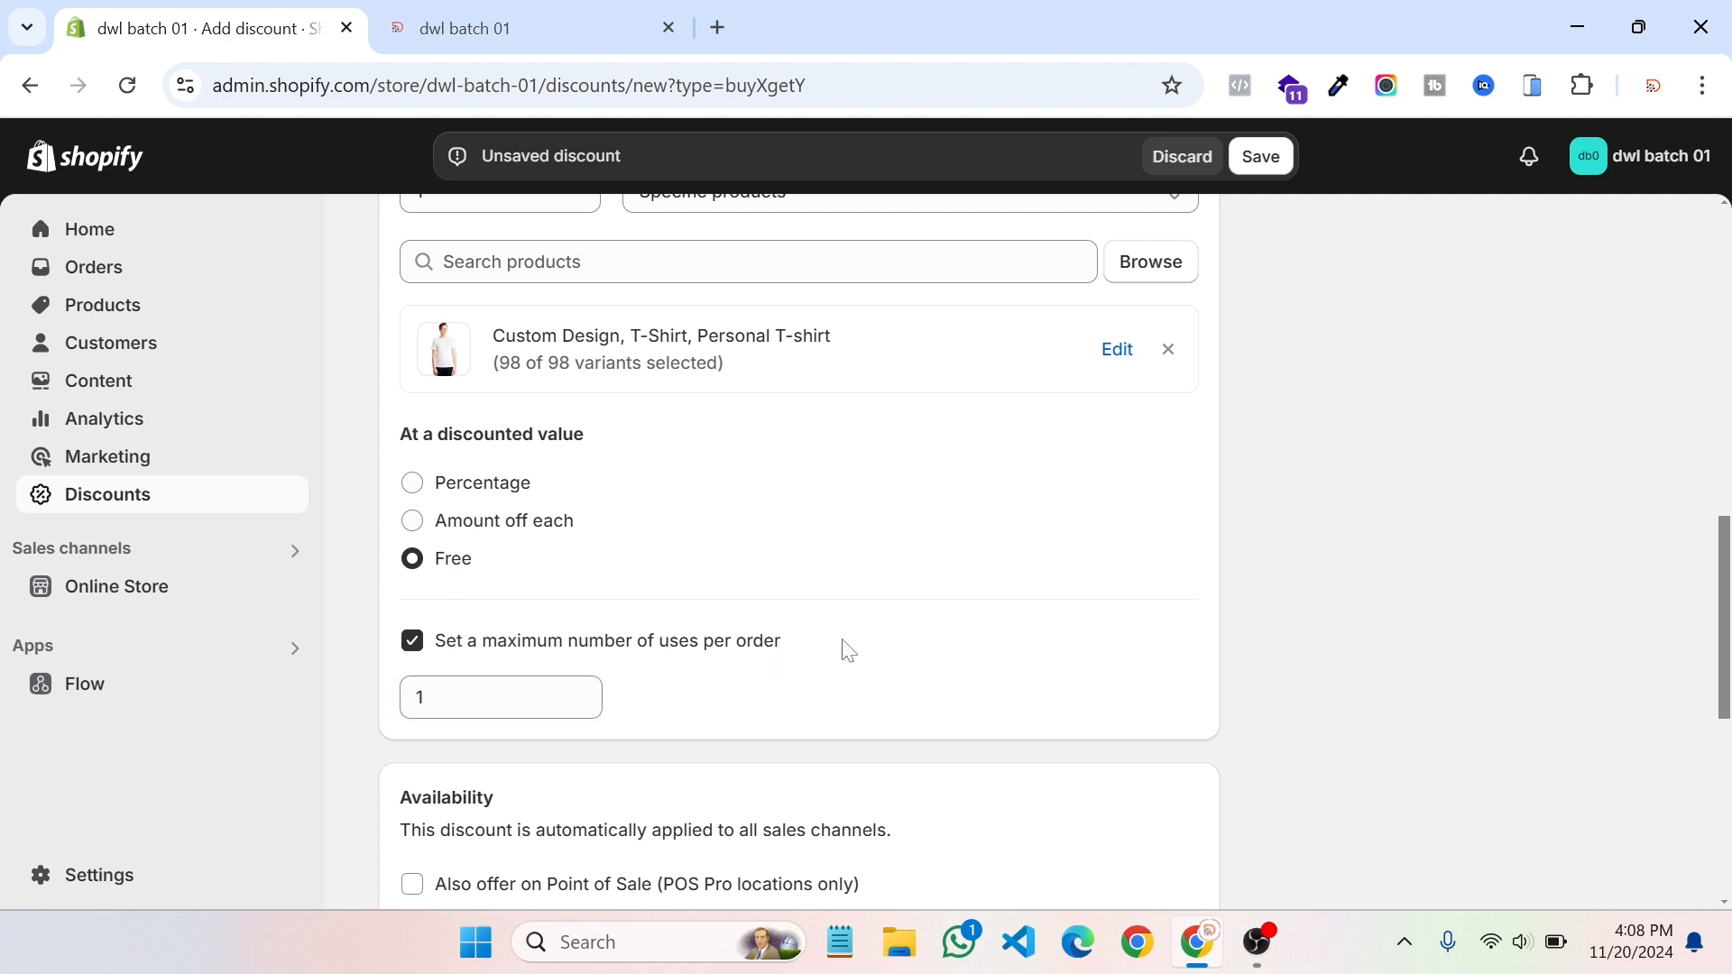
pyautogui.scroll(-3, 578, 648)
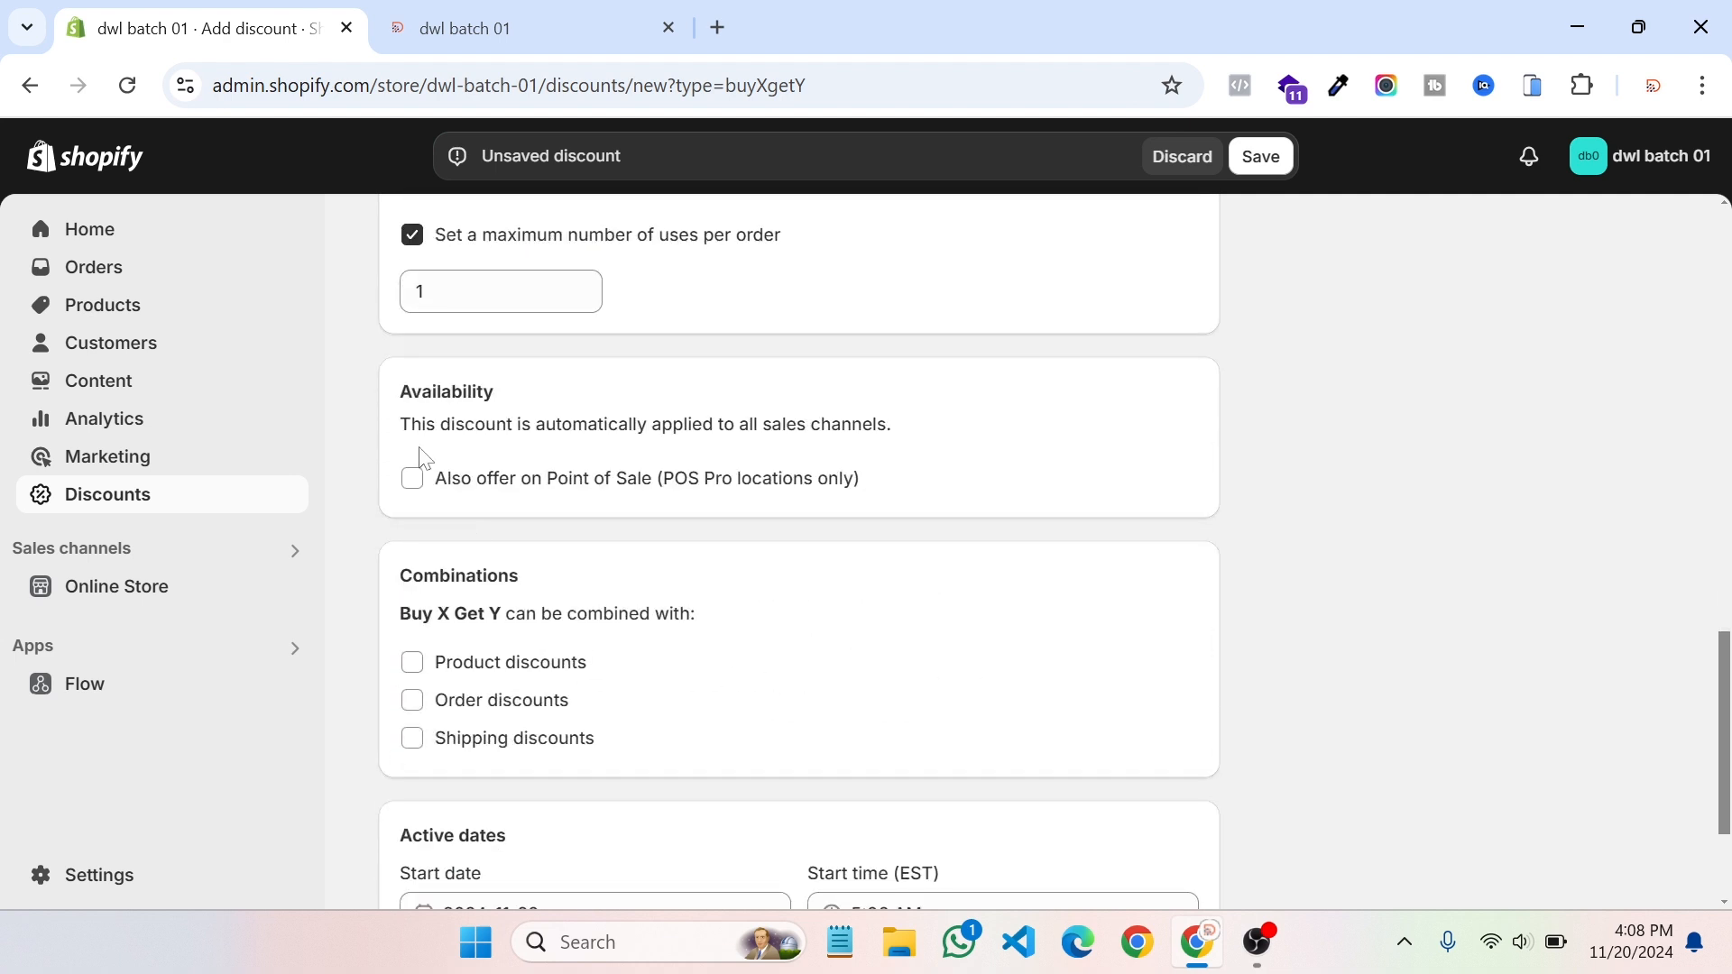
# Step: Review the availability, combination and active date settings, then save the Buy X Get Y discount
pyautogui.scroll(-1, 551, 595)
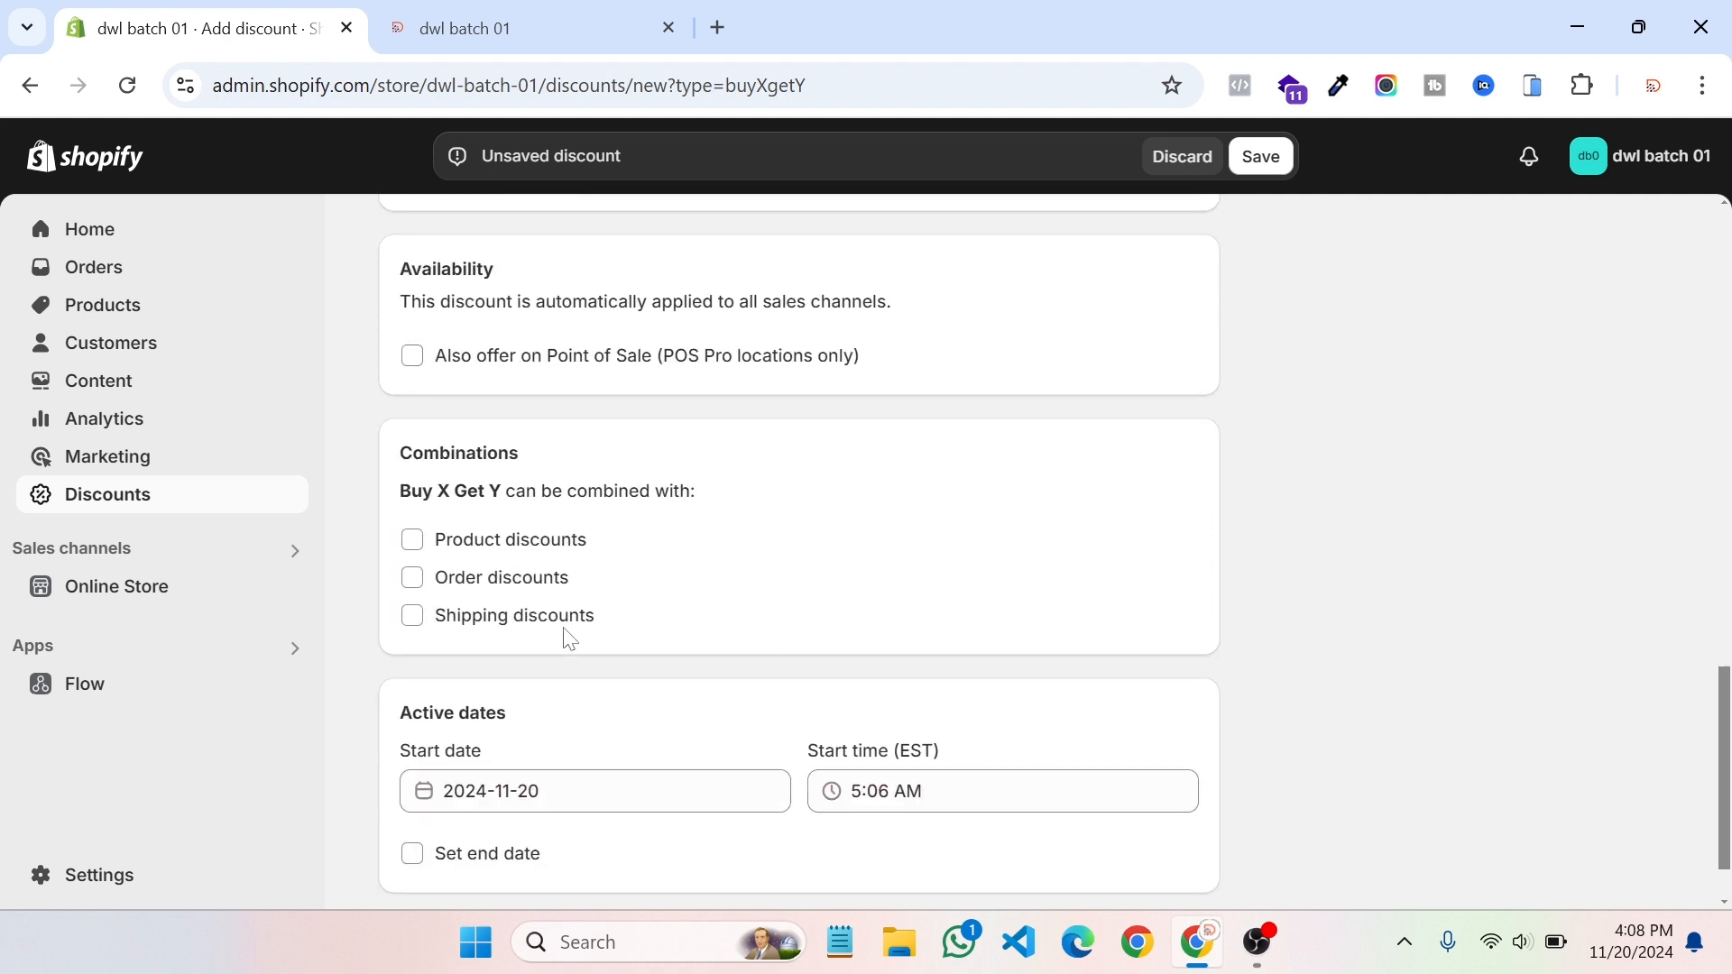
pyautogui.scroll(-1, 551, 697)
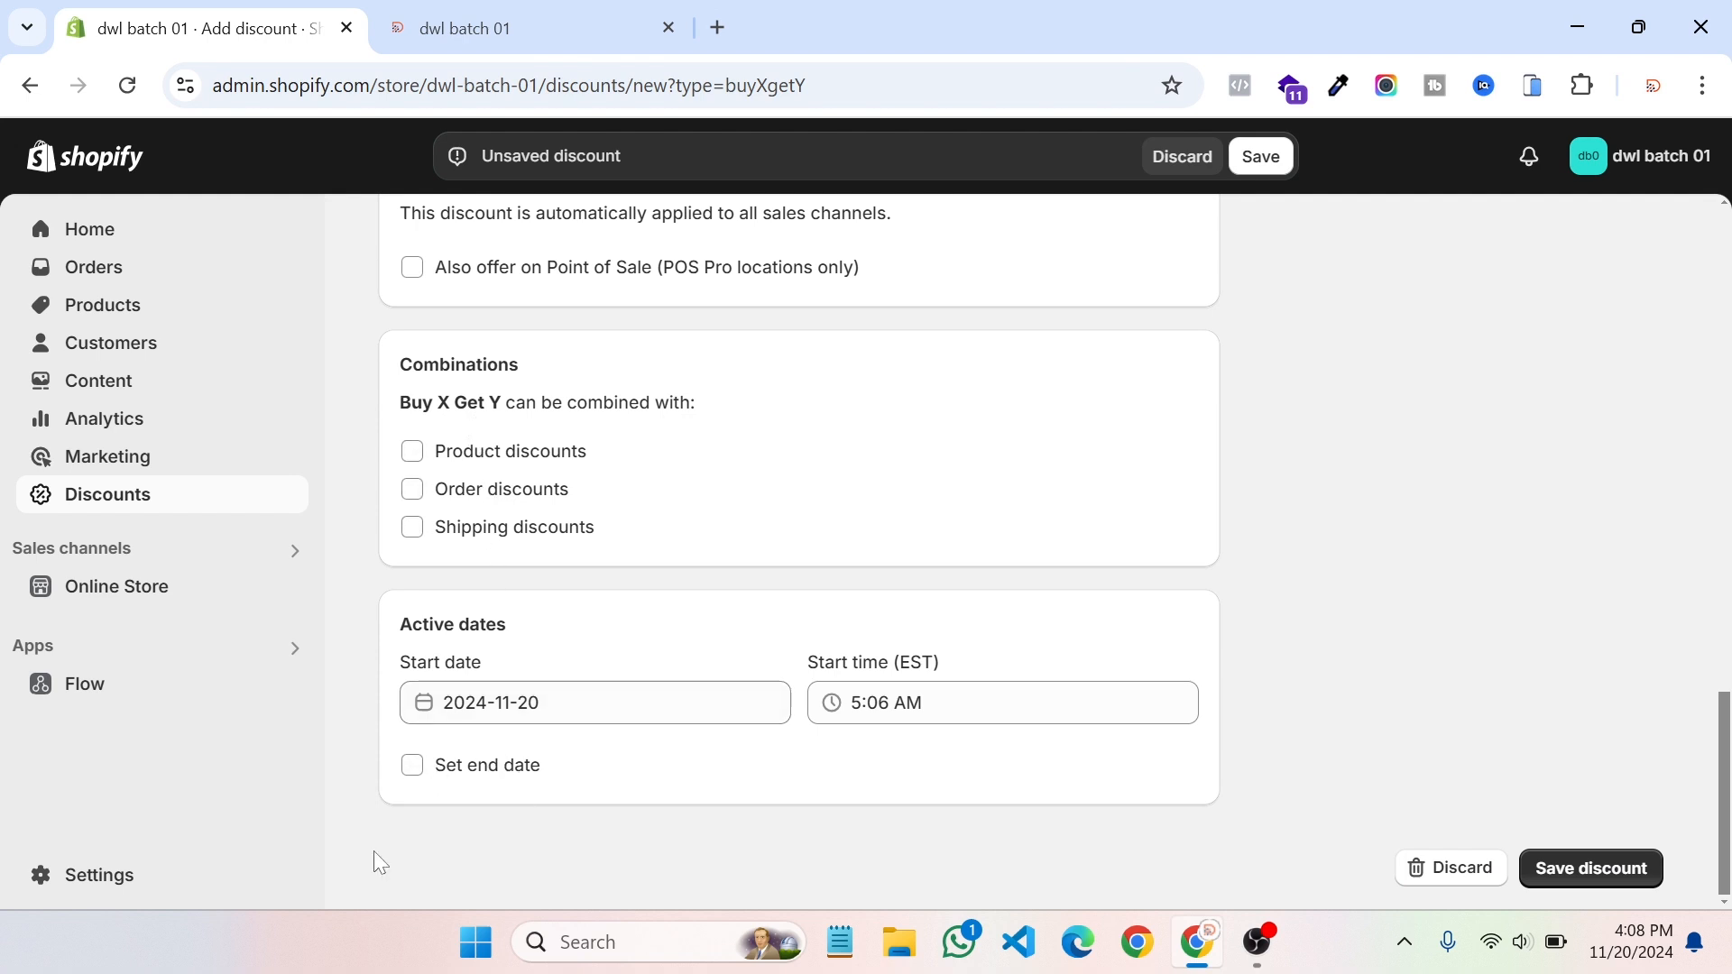
pyautogui.click(1276, 160)
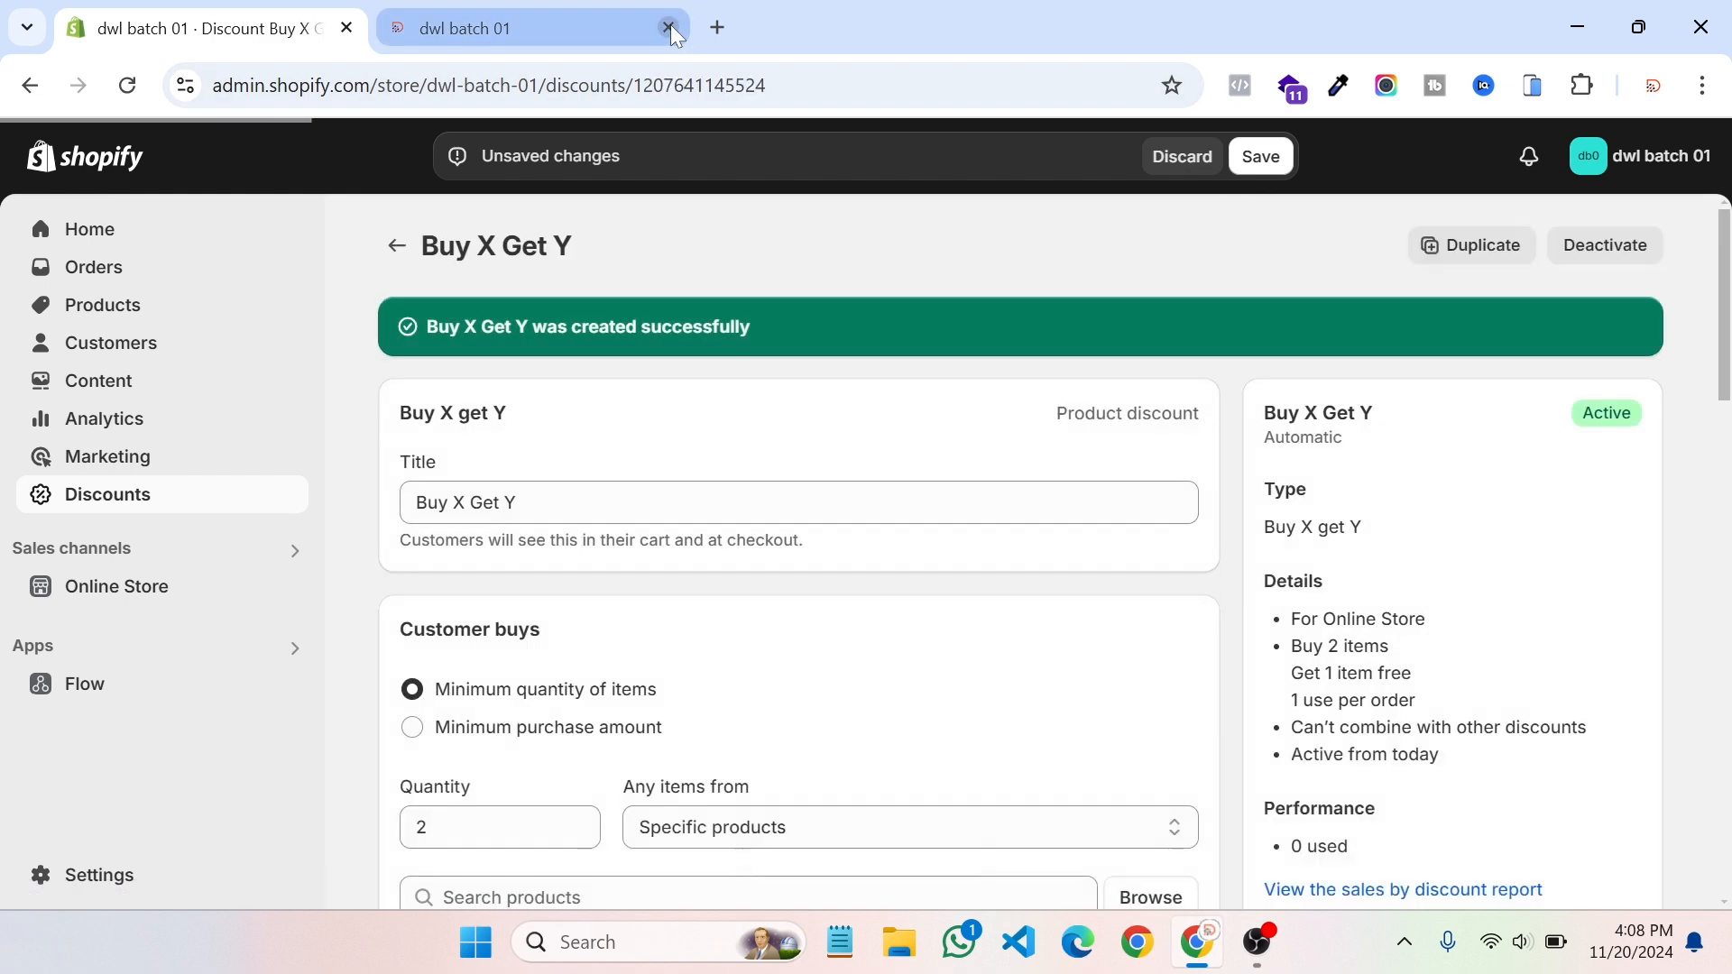
# Step: Reopen the online store in a fresh browser tab and go to the Hoodies collection under Winter Collection
pyautogui.click(668, 28)
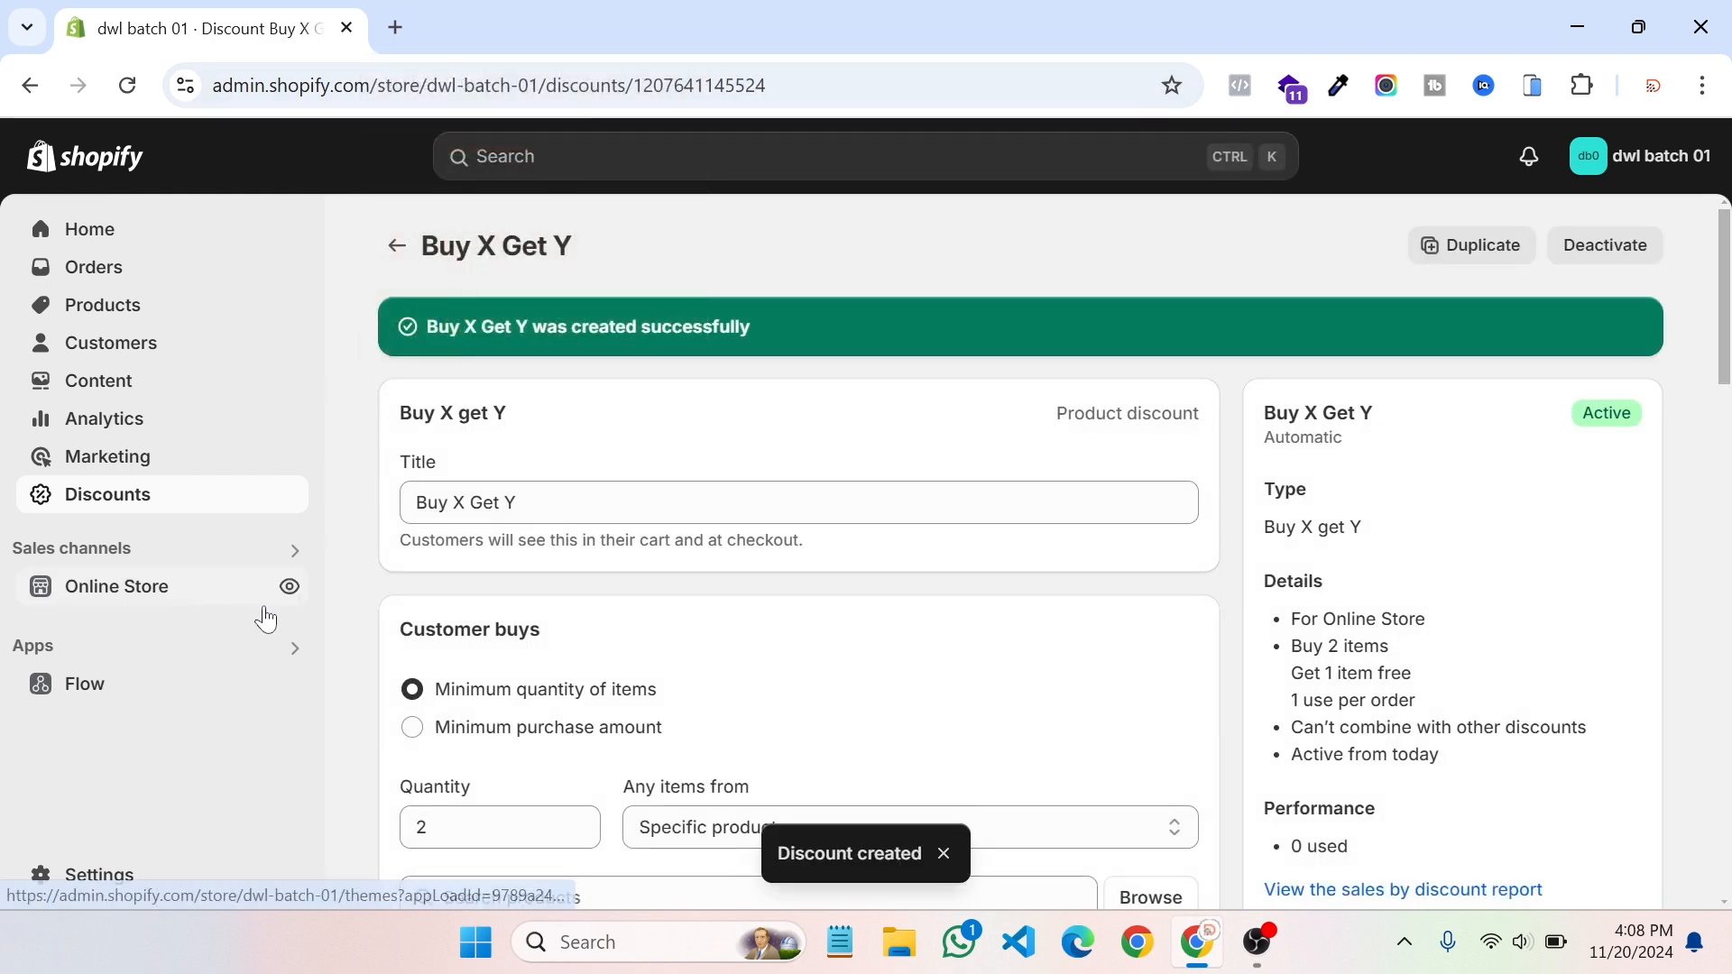
pyautogui.click(289, 591)
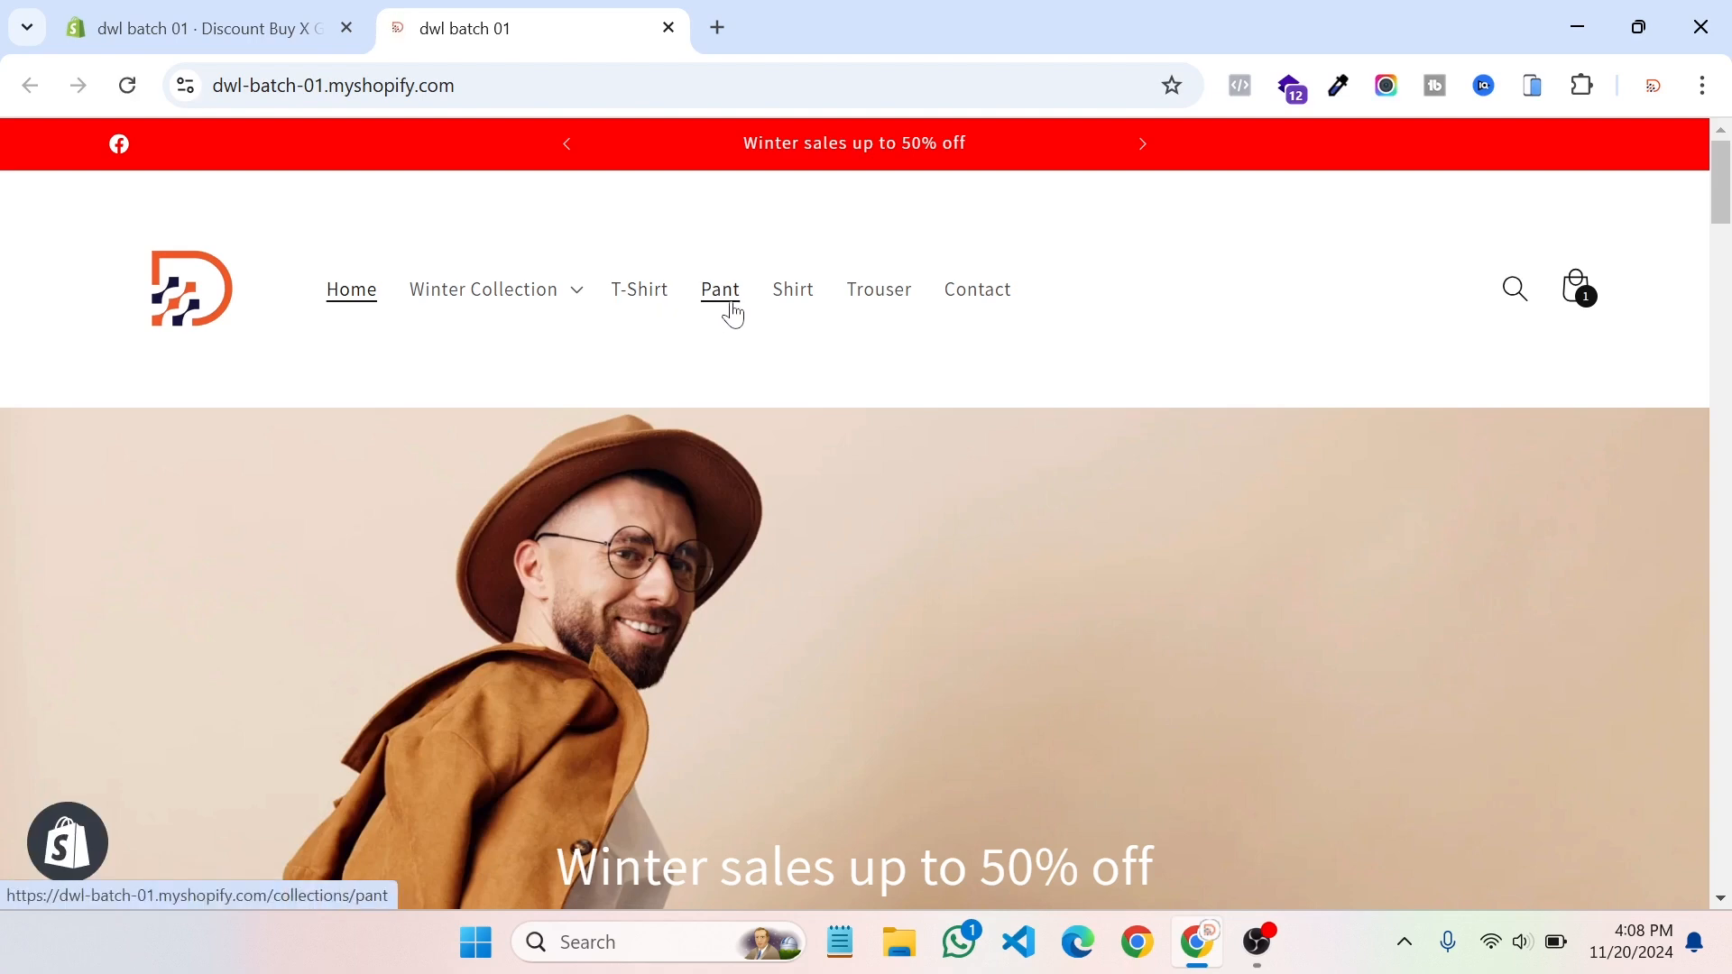
pyautogui.click(535, 295)
pyautogui.click(458, 363)
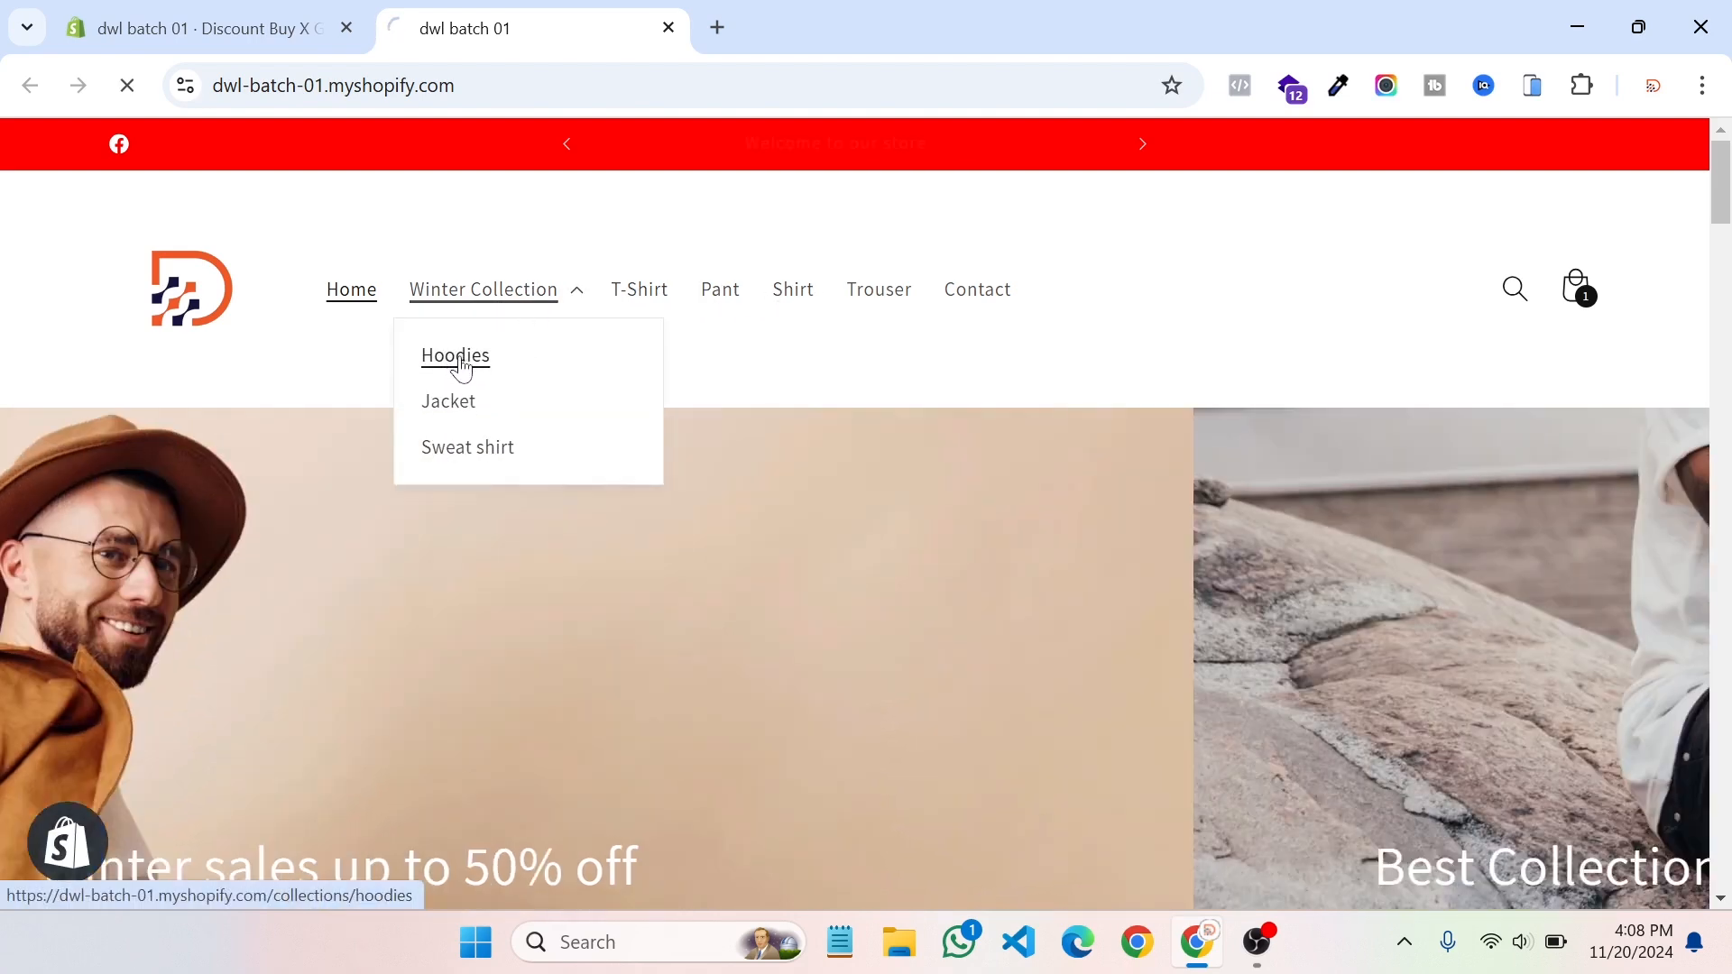
# Step: Start a checkout for one Beach Maple Leaf Couples Sport Sweaters hoodie and check its order summary for the discount
pyautogui.scroll(-4, 623, 578)
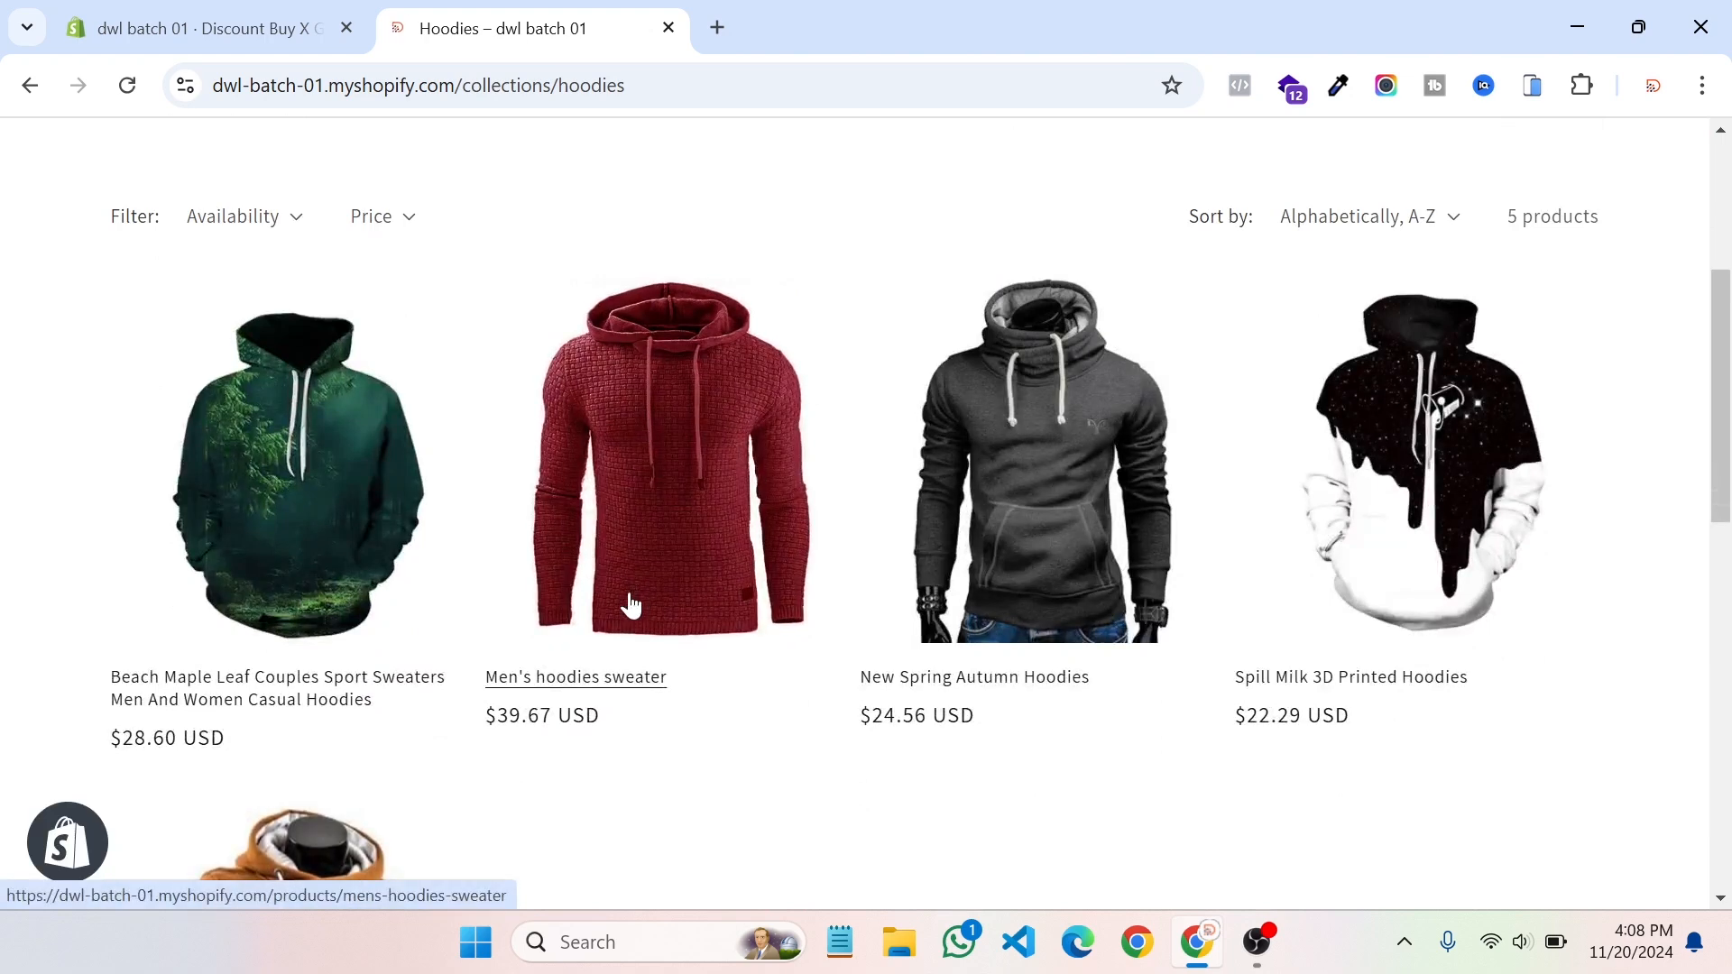
pyautogui.scroll(-3, 630, 606)
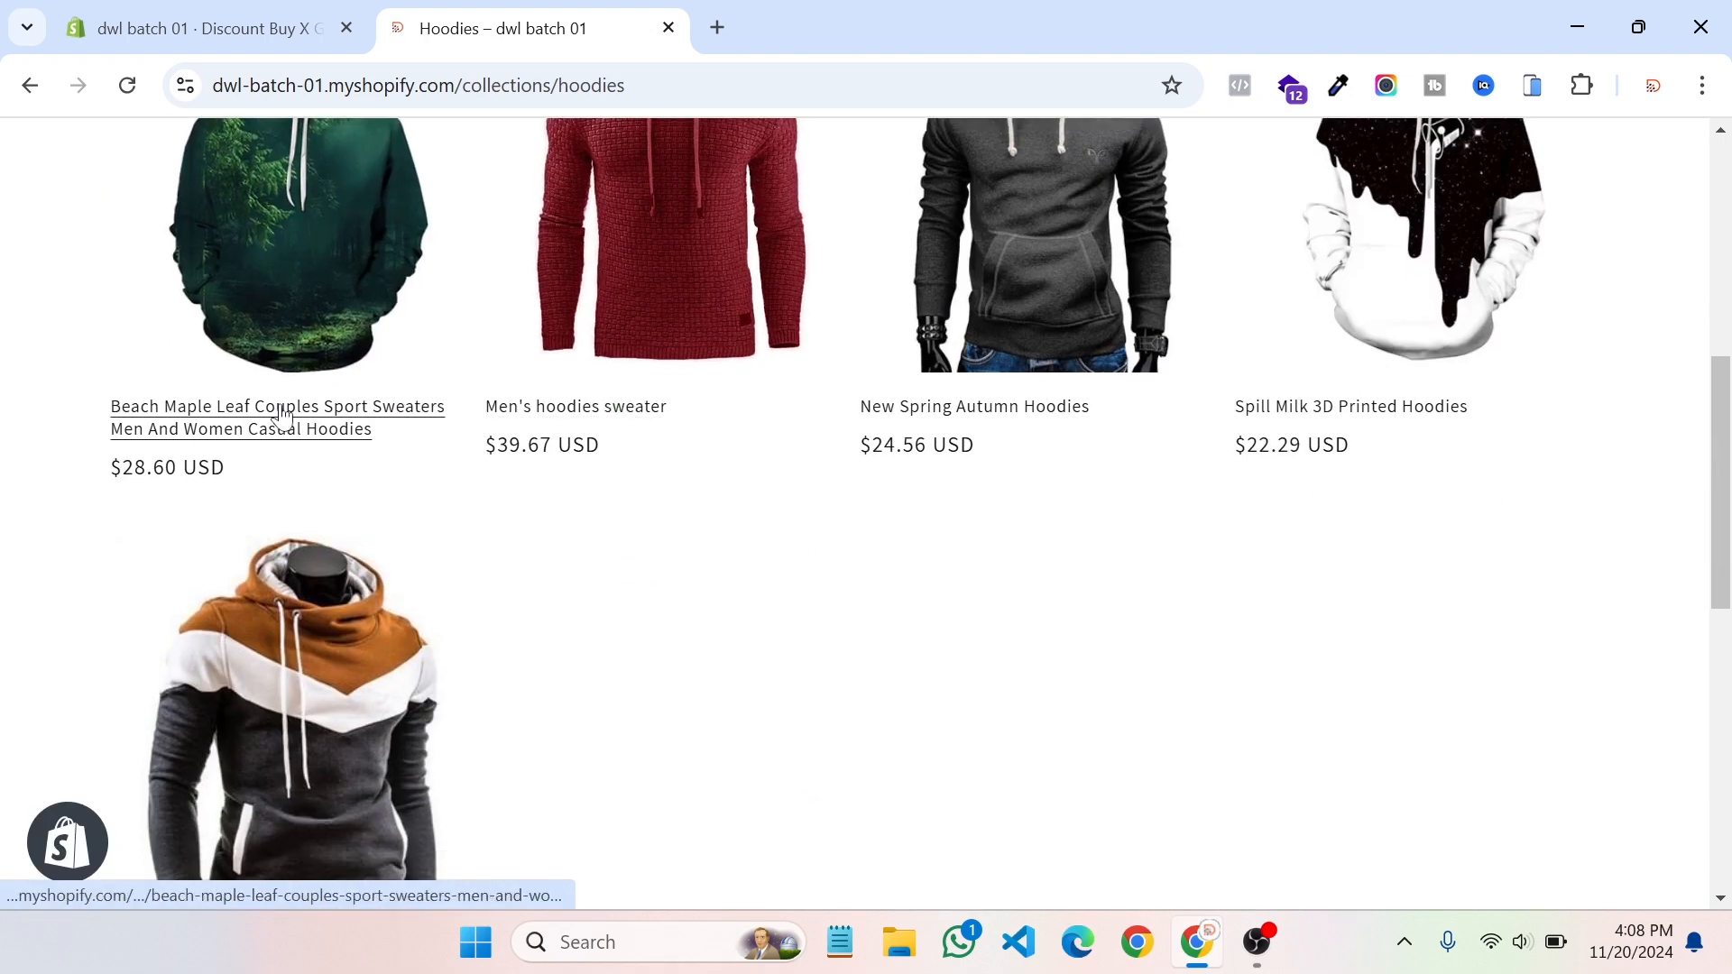
pyautogui.scroll(-5, 992, 605)
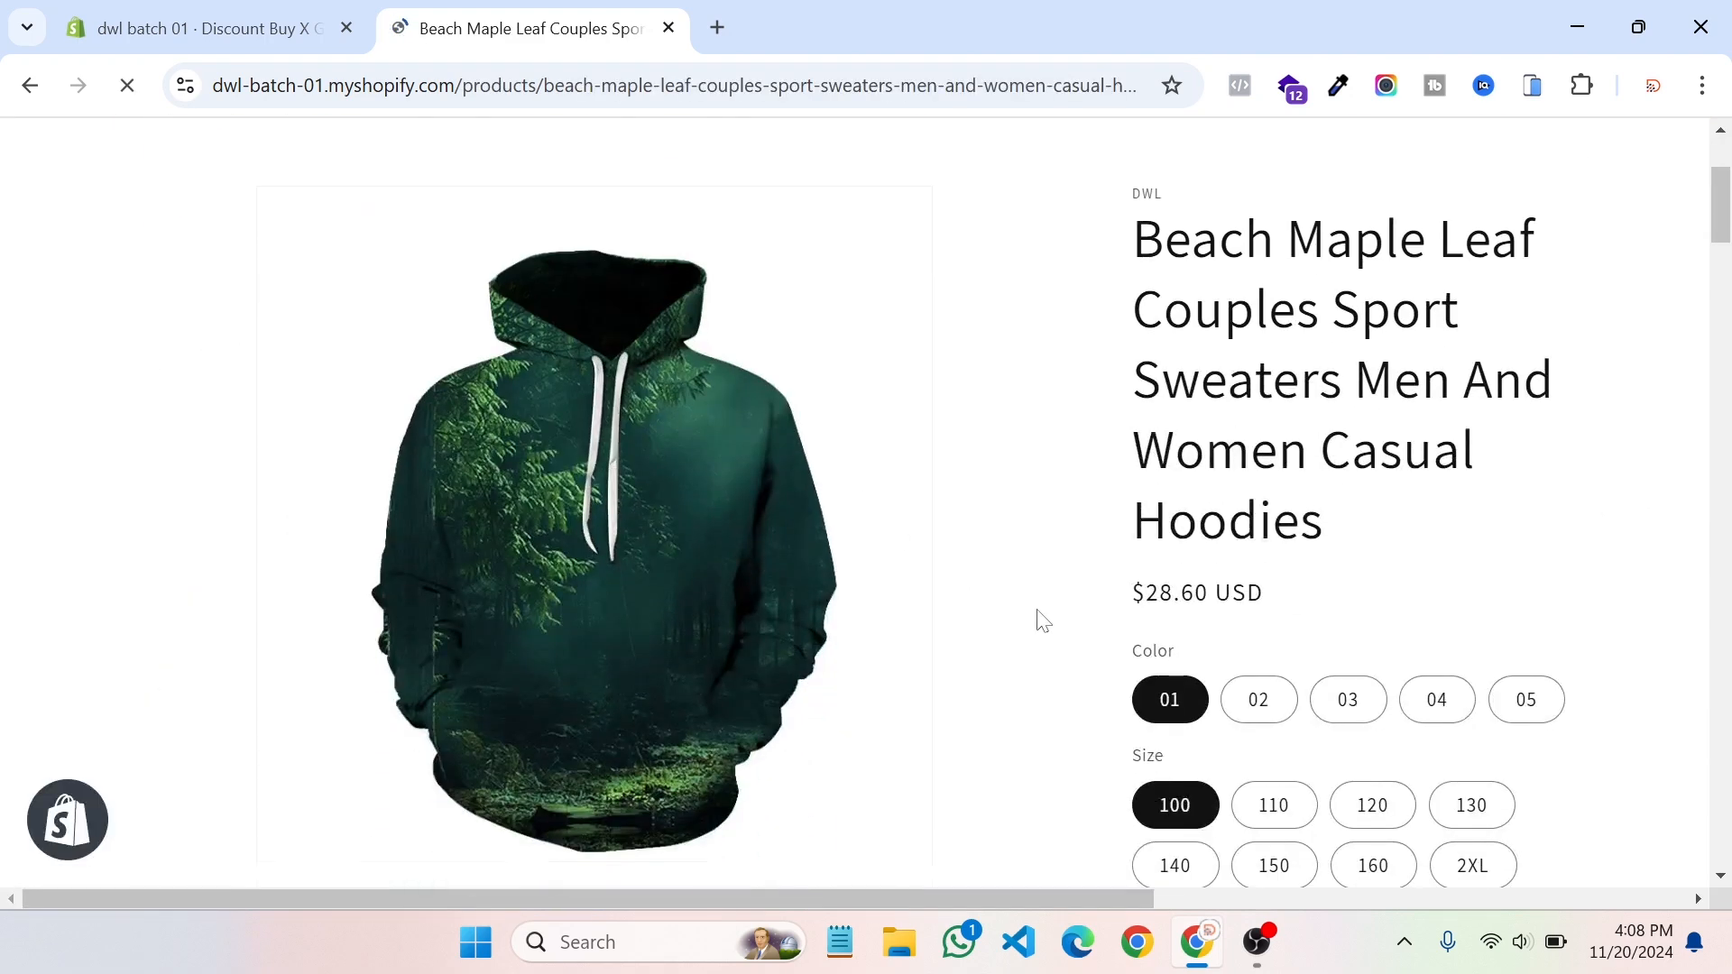
pyautogui.scroll(-4, 1072, 657)
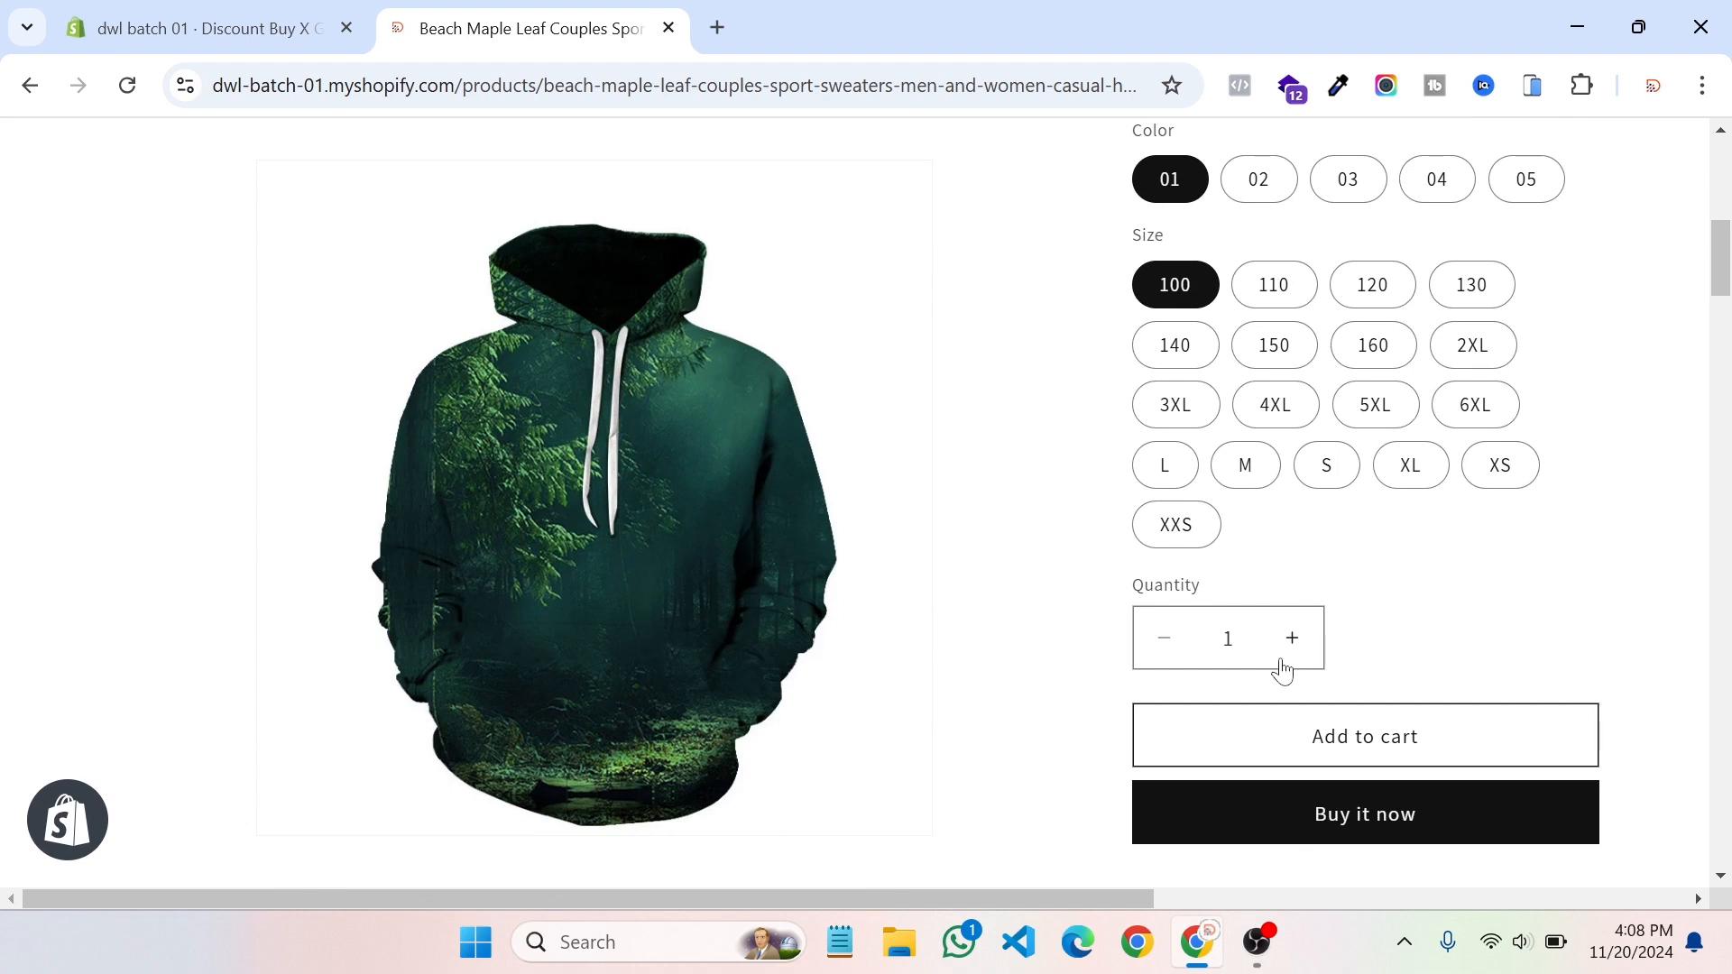
pyautogui.click(1323, 831)
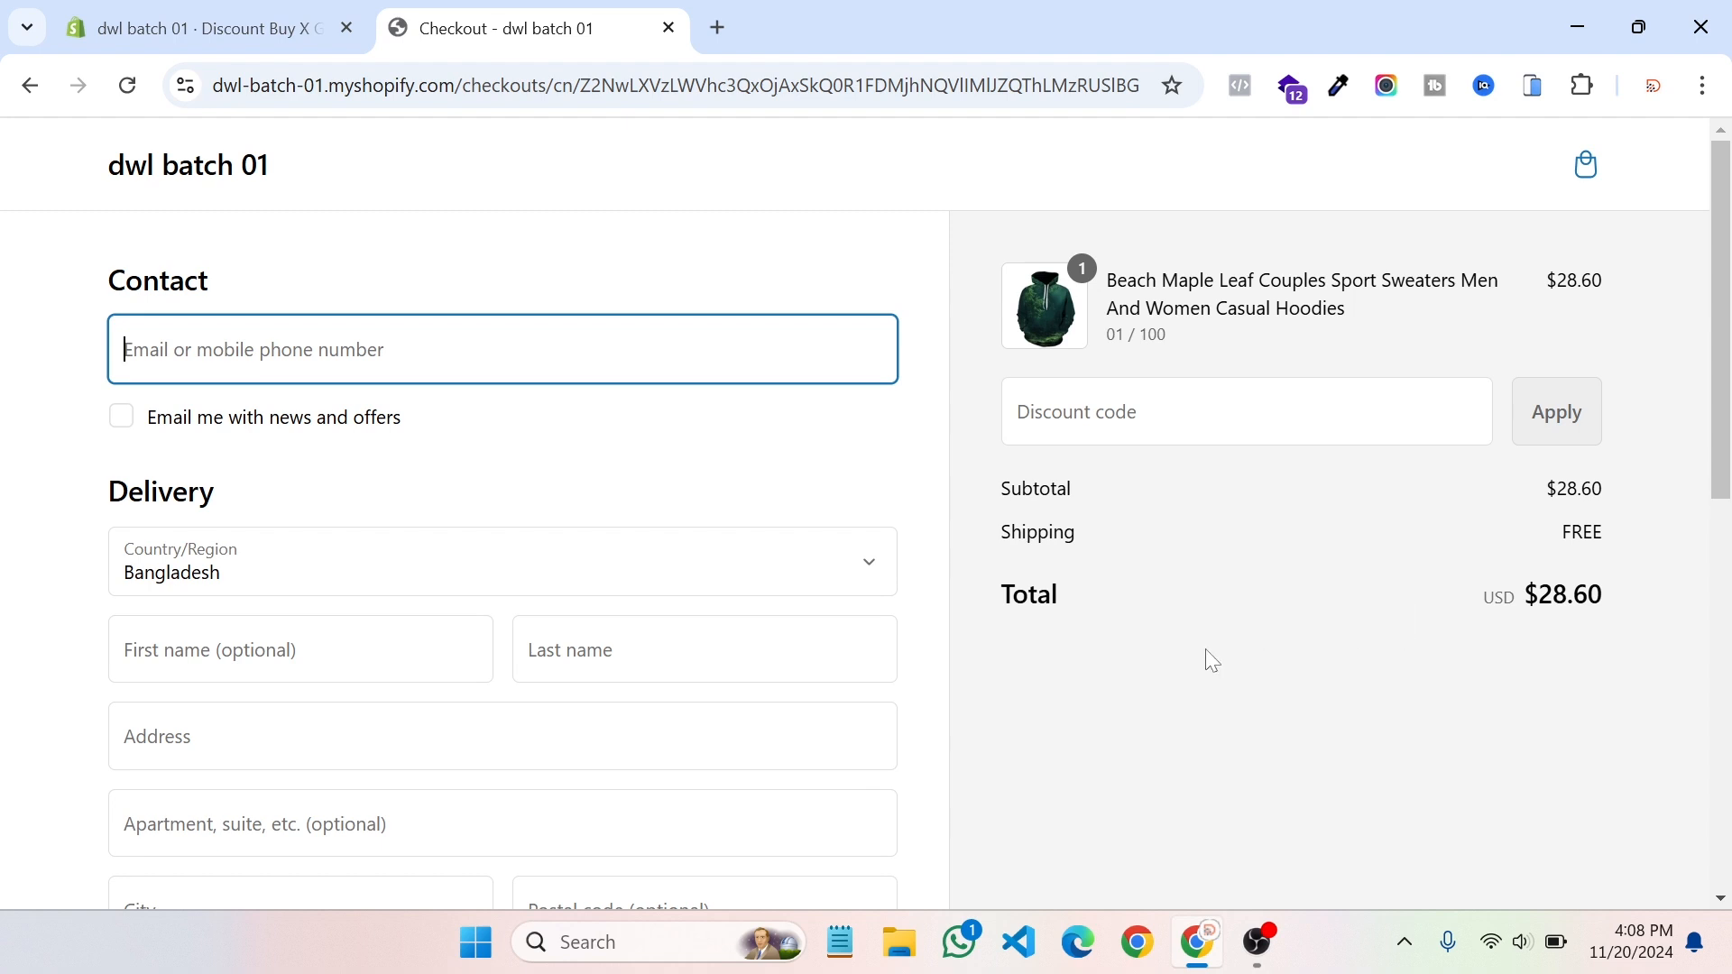
pyautogui.scroll(-3, 1085, 669)
pyautogui.scroll(3, 1046, 654)
# Step: Return to the hoodie's product page, start a checkout for 2 of them and check the order summary
pyautogui.click(32, 87)
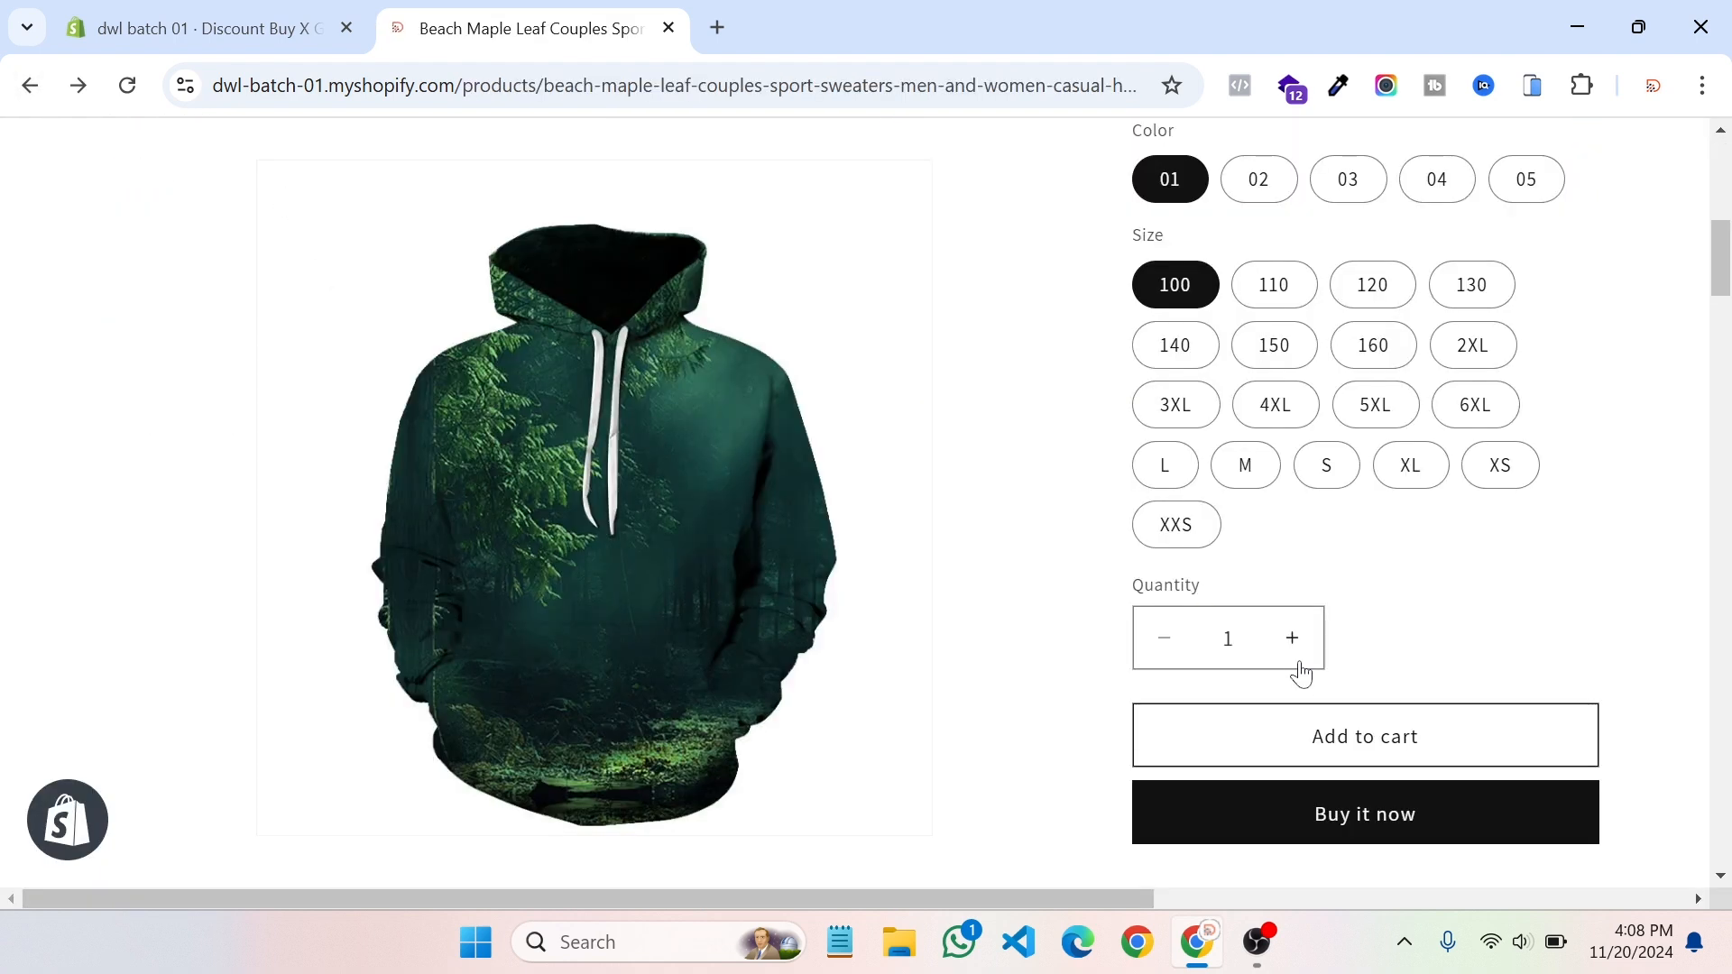
pyautogui.click(1377, 839)
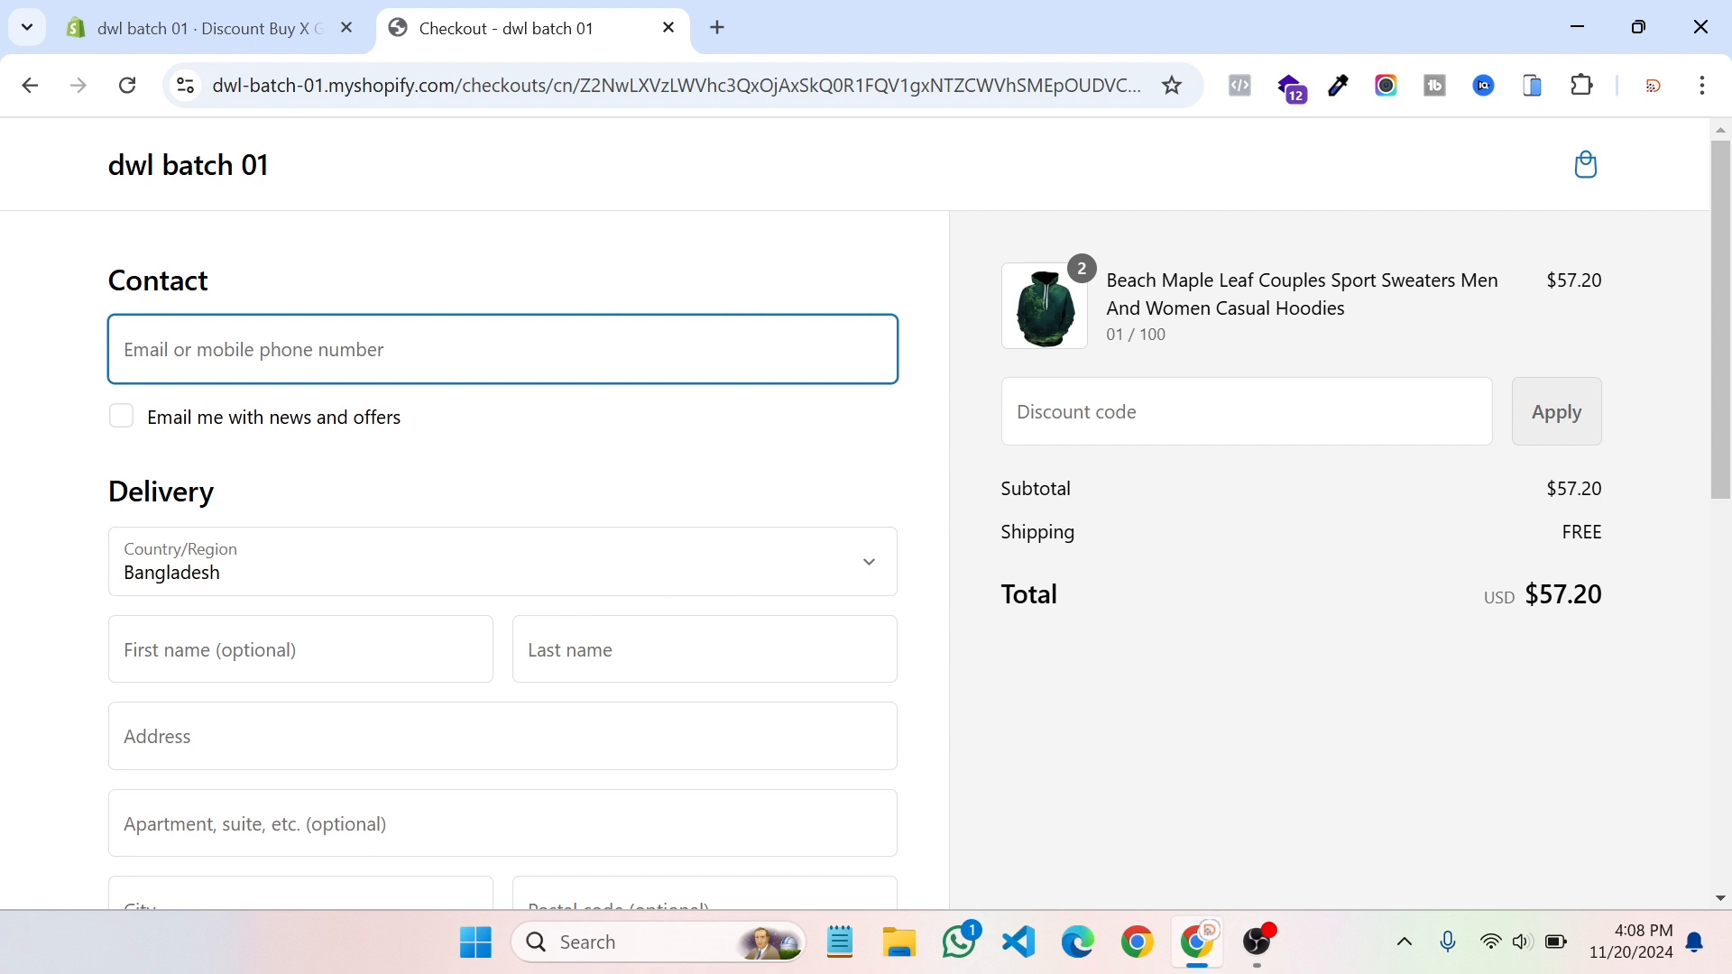
pyautogui.scroll(-4, 1073, 656)
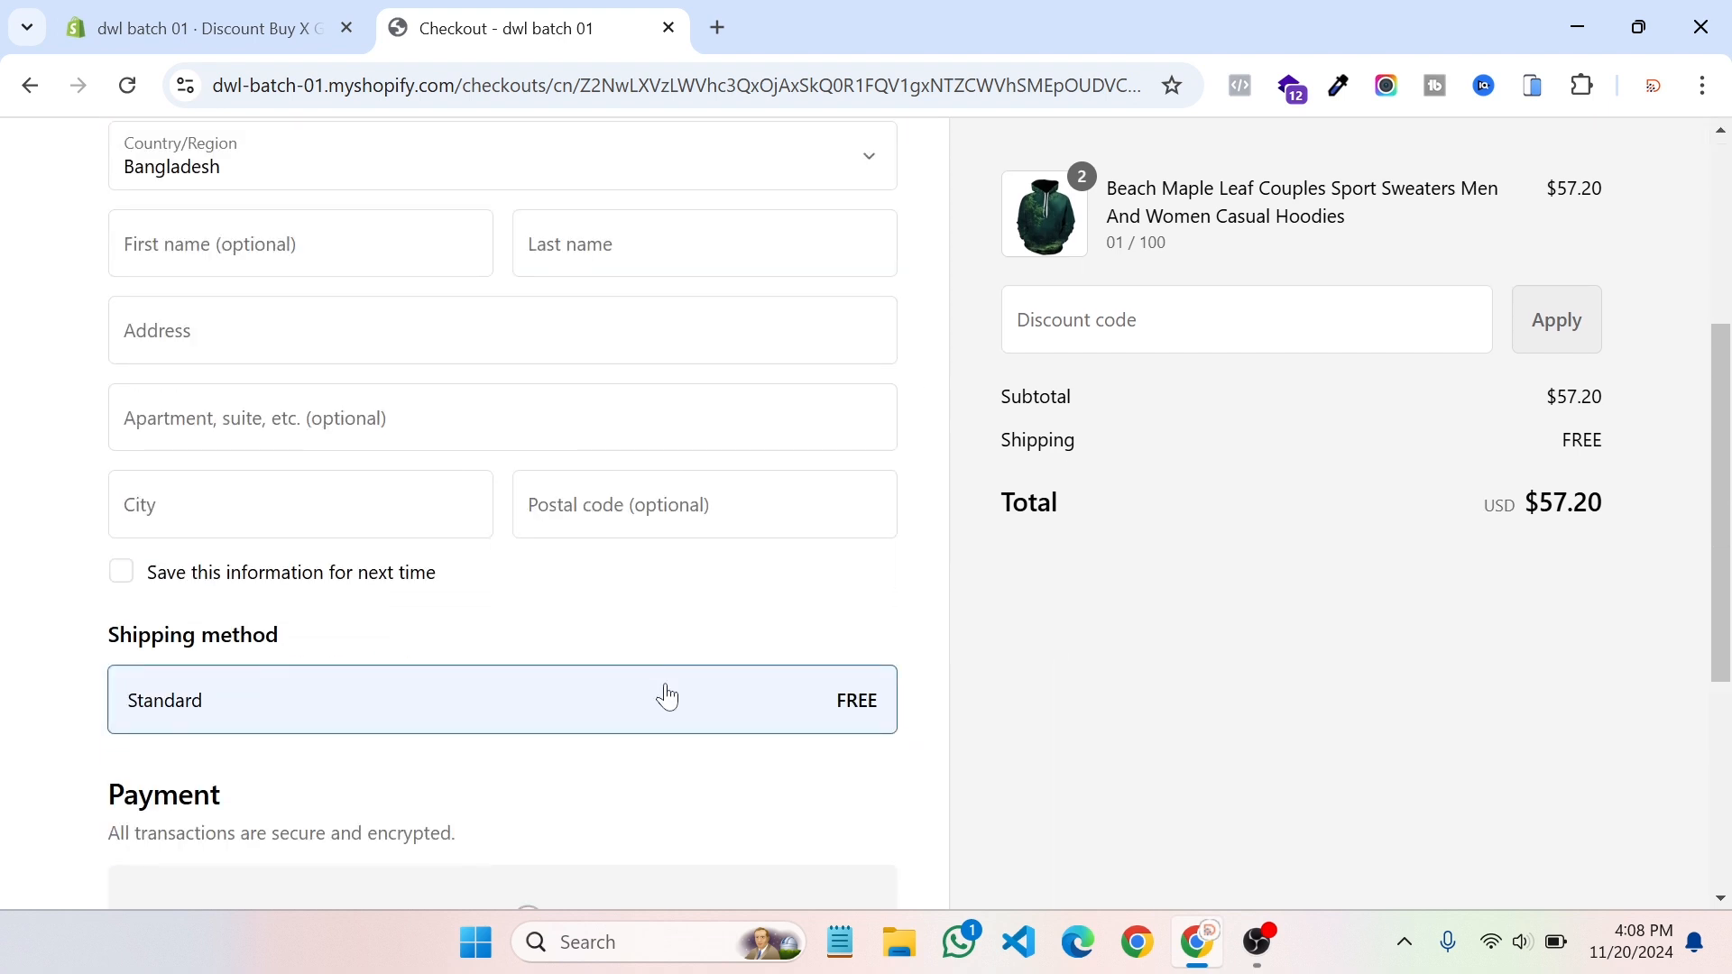
pyautogui.scroll(3, 667, 694)
pyautogui.scroll(2, 667, 696)
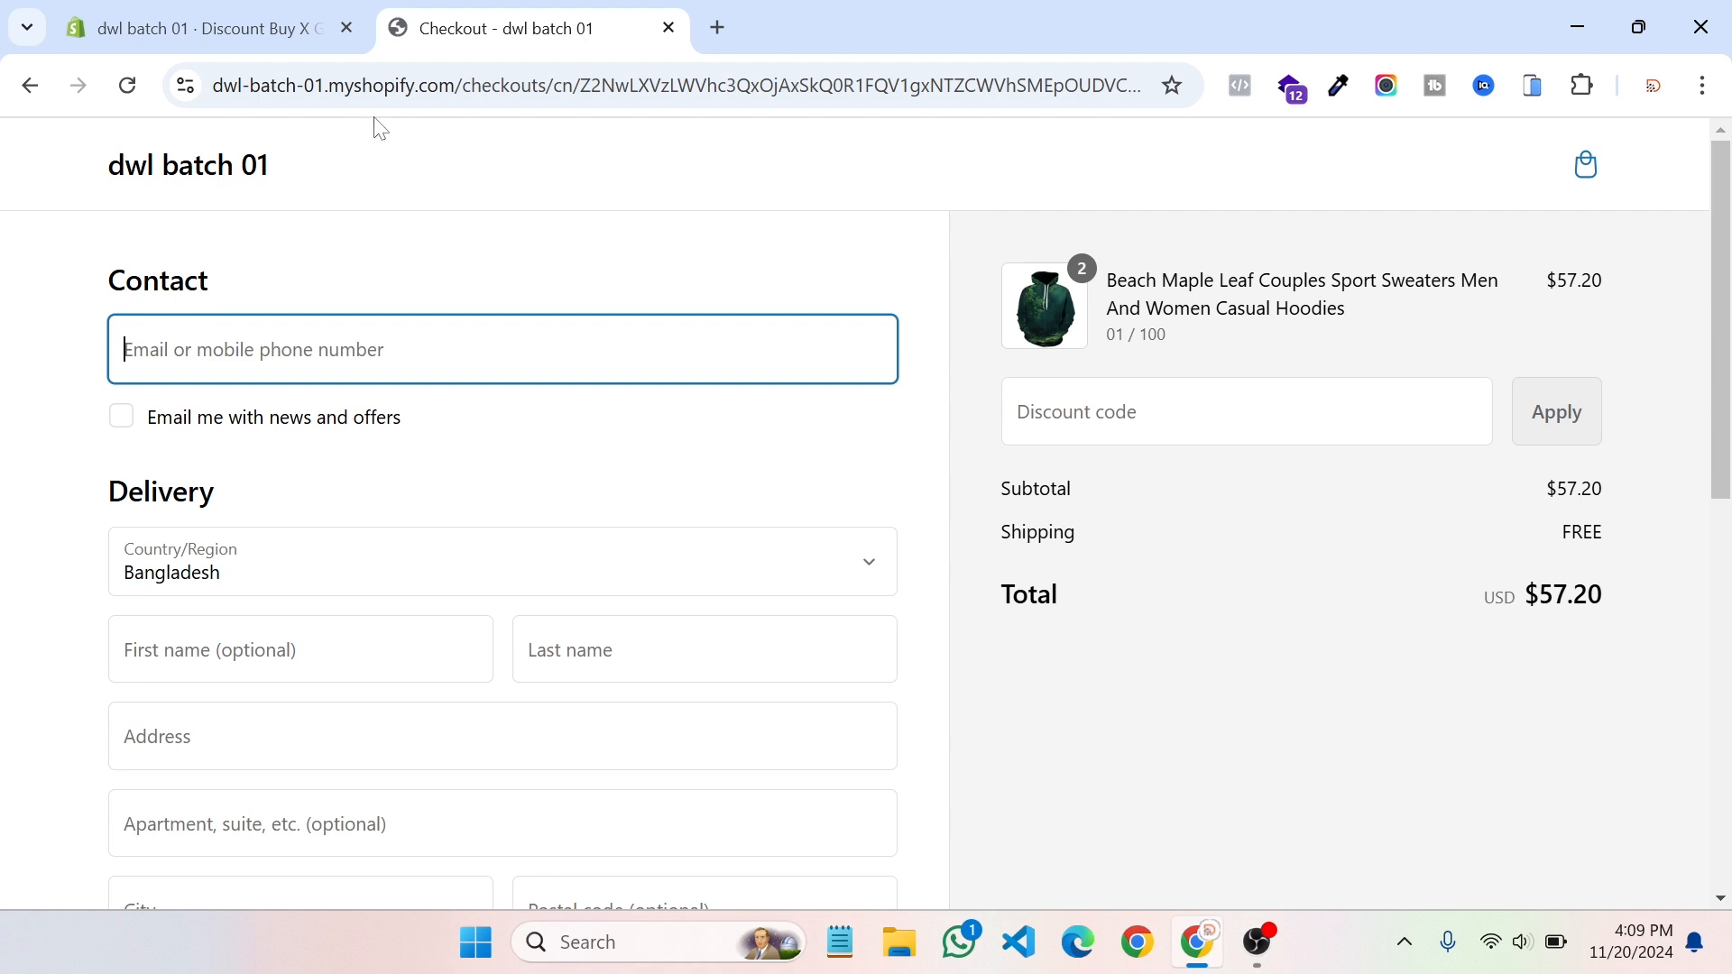
# Step: Start a checkout for one Custom Design, T-Shirt, Personal T-shirt in Apricot L from the T-Shirt collection and check its order summary
pyautogui.click(199, 28)
pyautogui.click(424, 25)
pyautogui.click(207, 166)
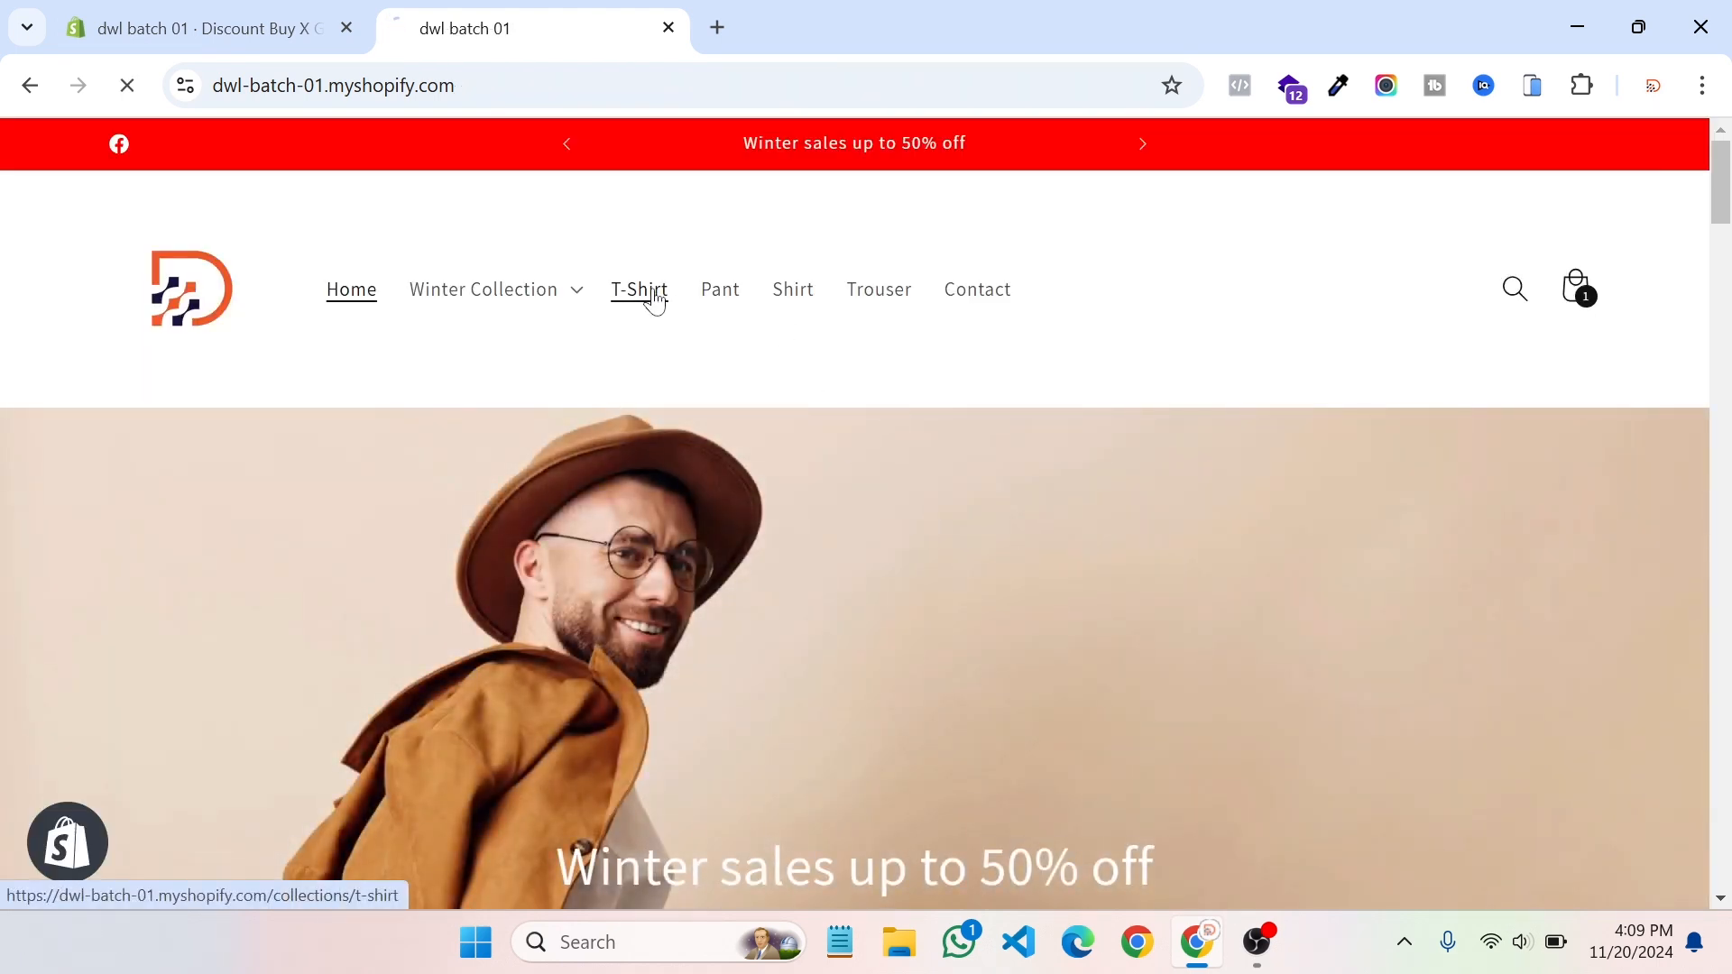
pyautogui.click(642, 292)
pyautogui.scroll(-5, 622, 586)
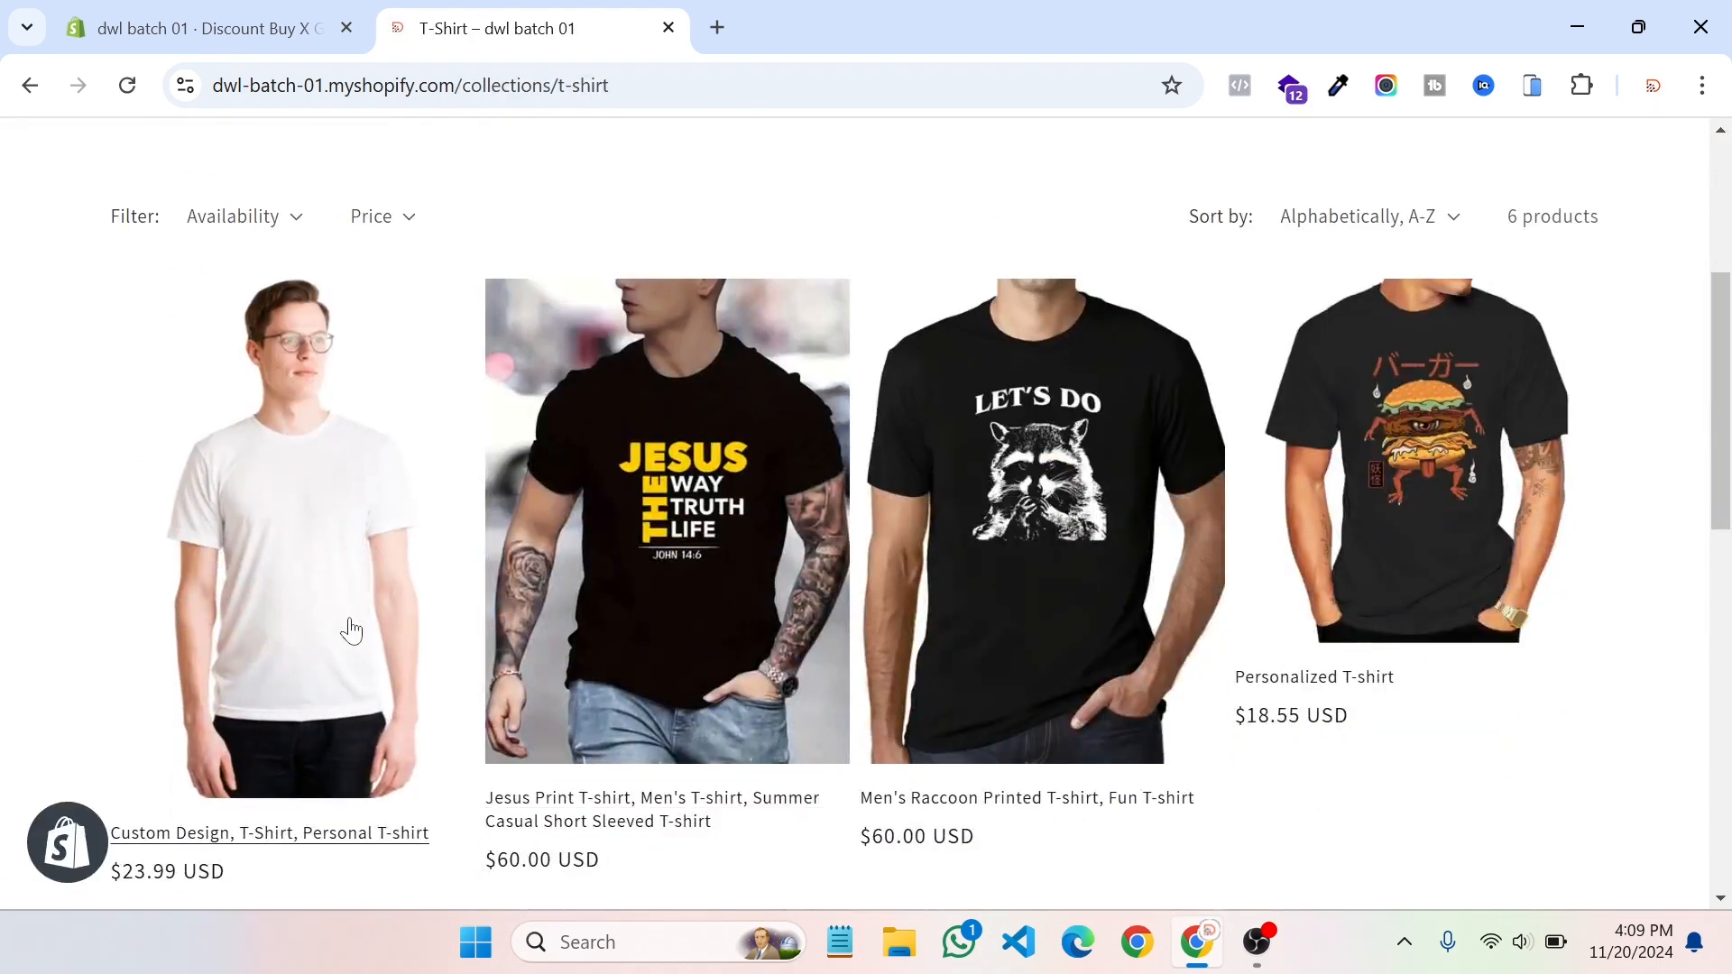
pyautogui.click(424, 663)
pyautogui.scroll(-9, 1275, 767)
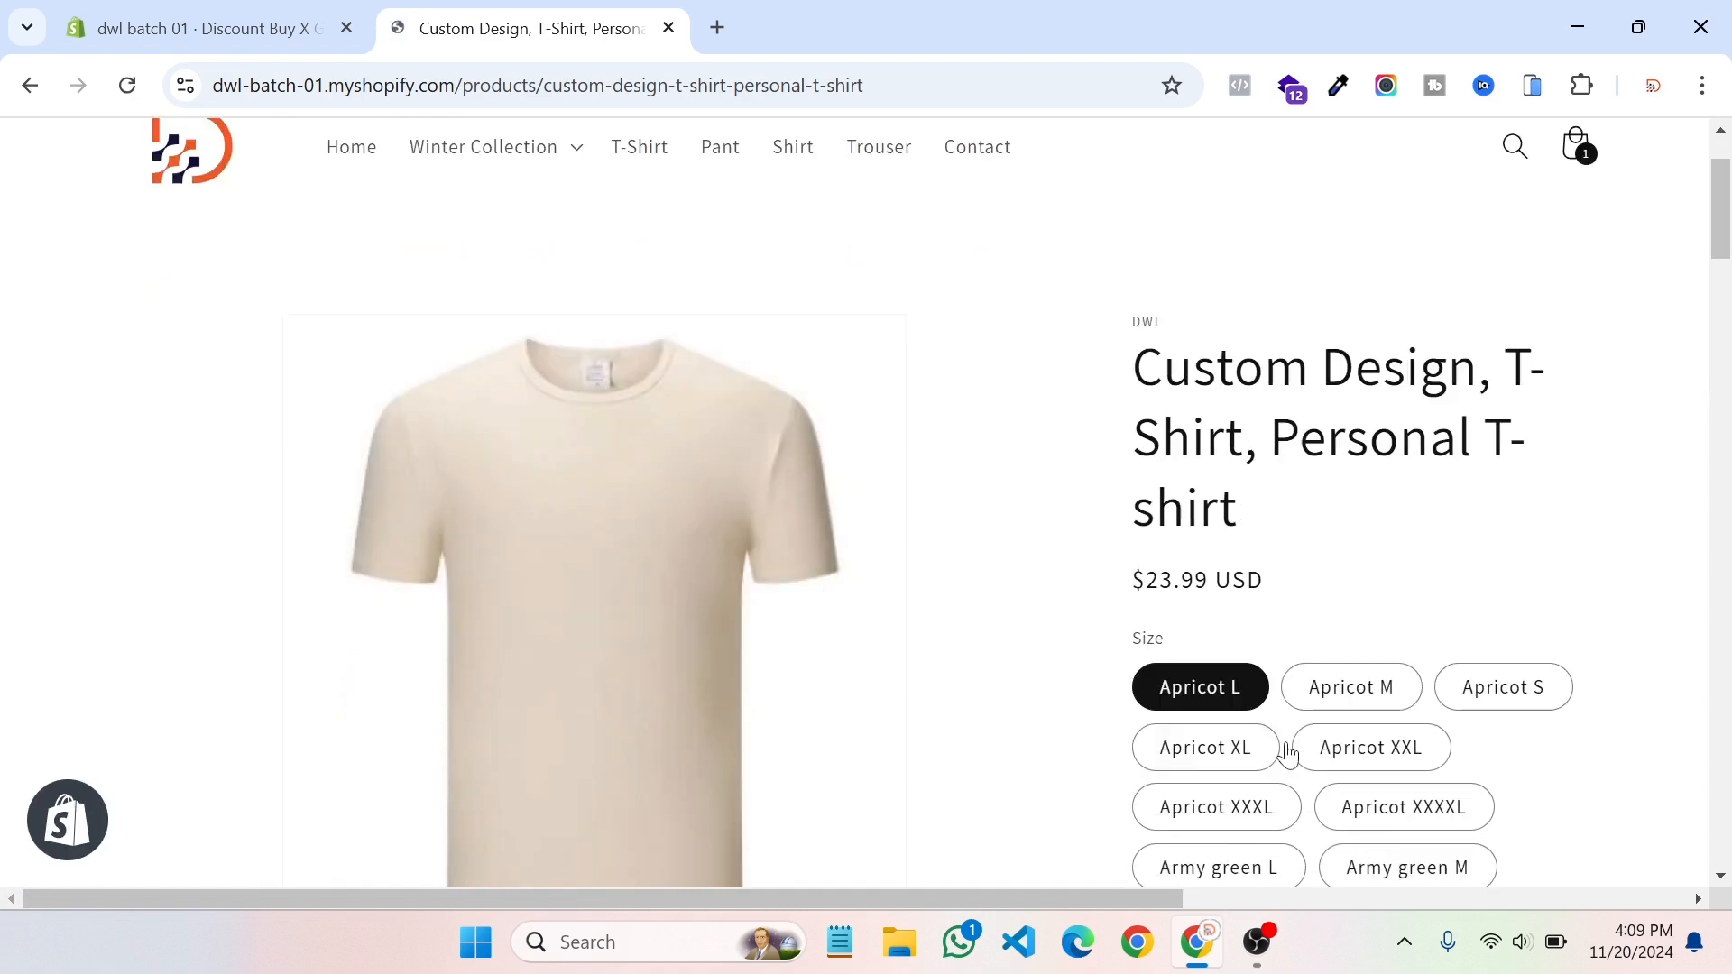
pyautogui.scroll(-15, 1276, 774)
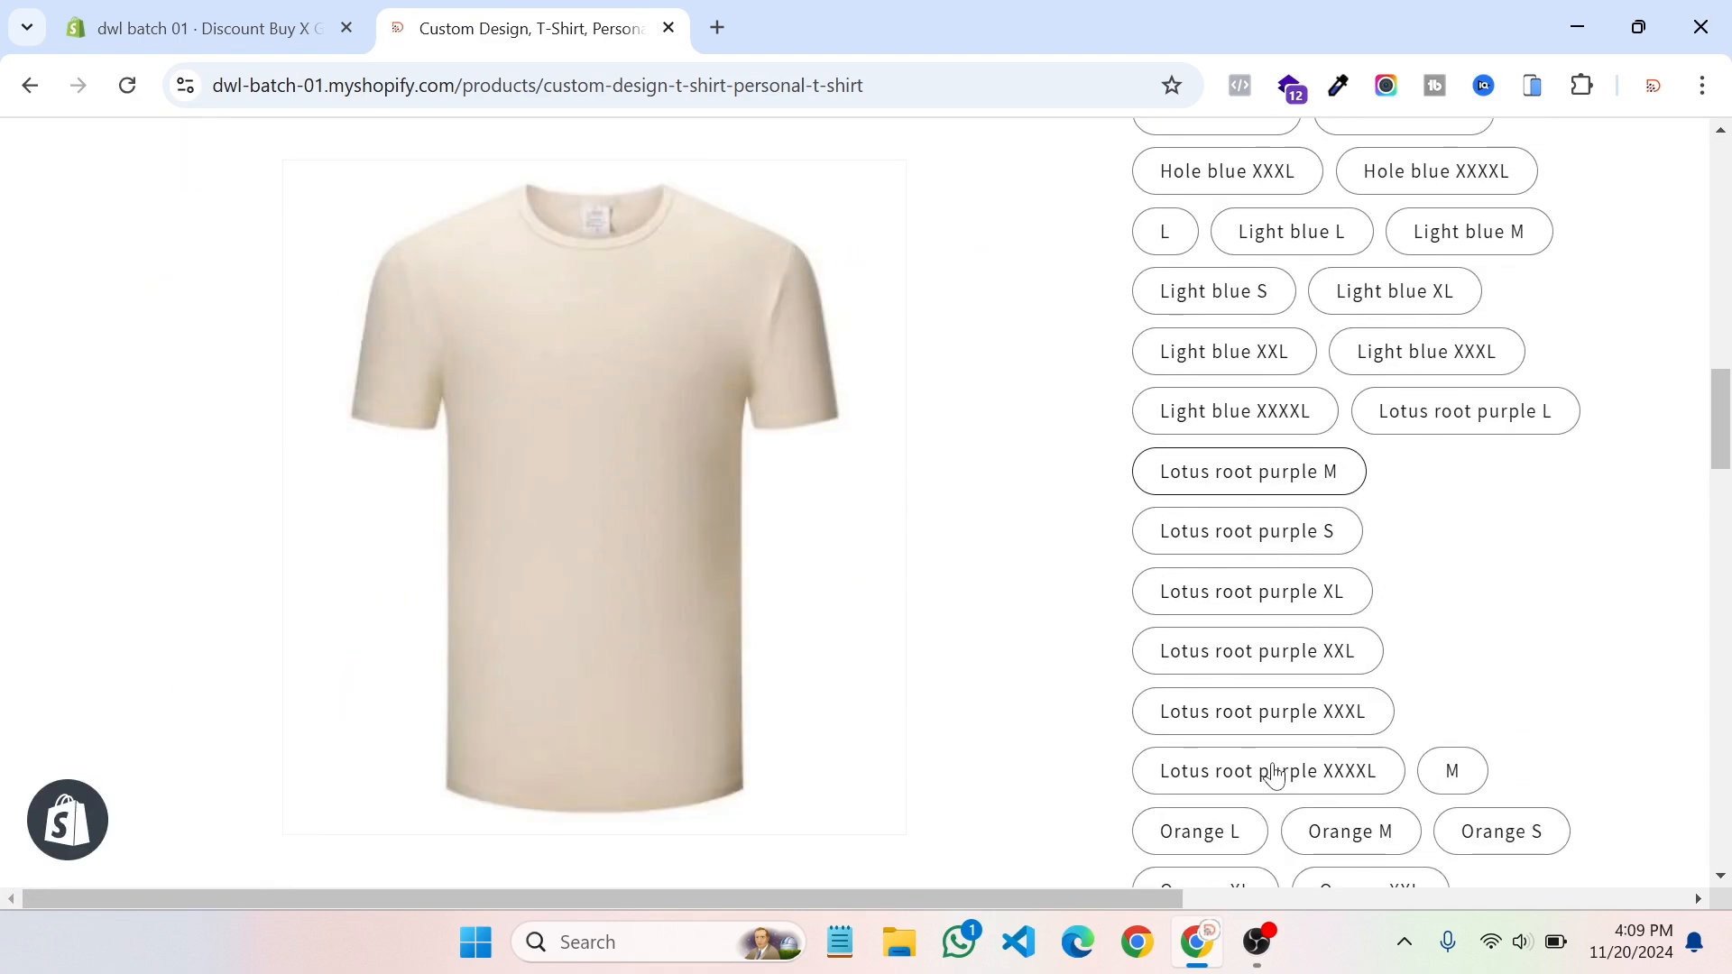
pyautogui.scroll(-8, 1274, 772)
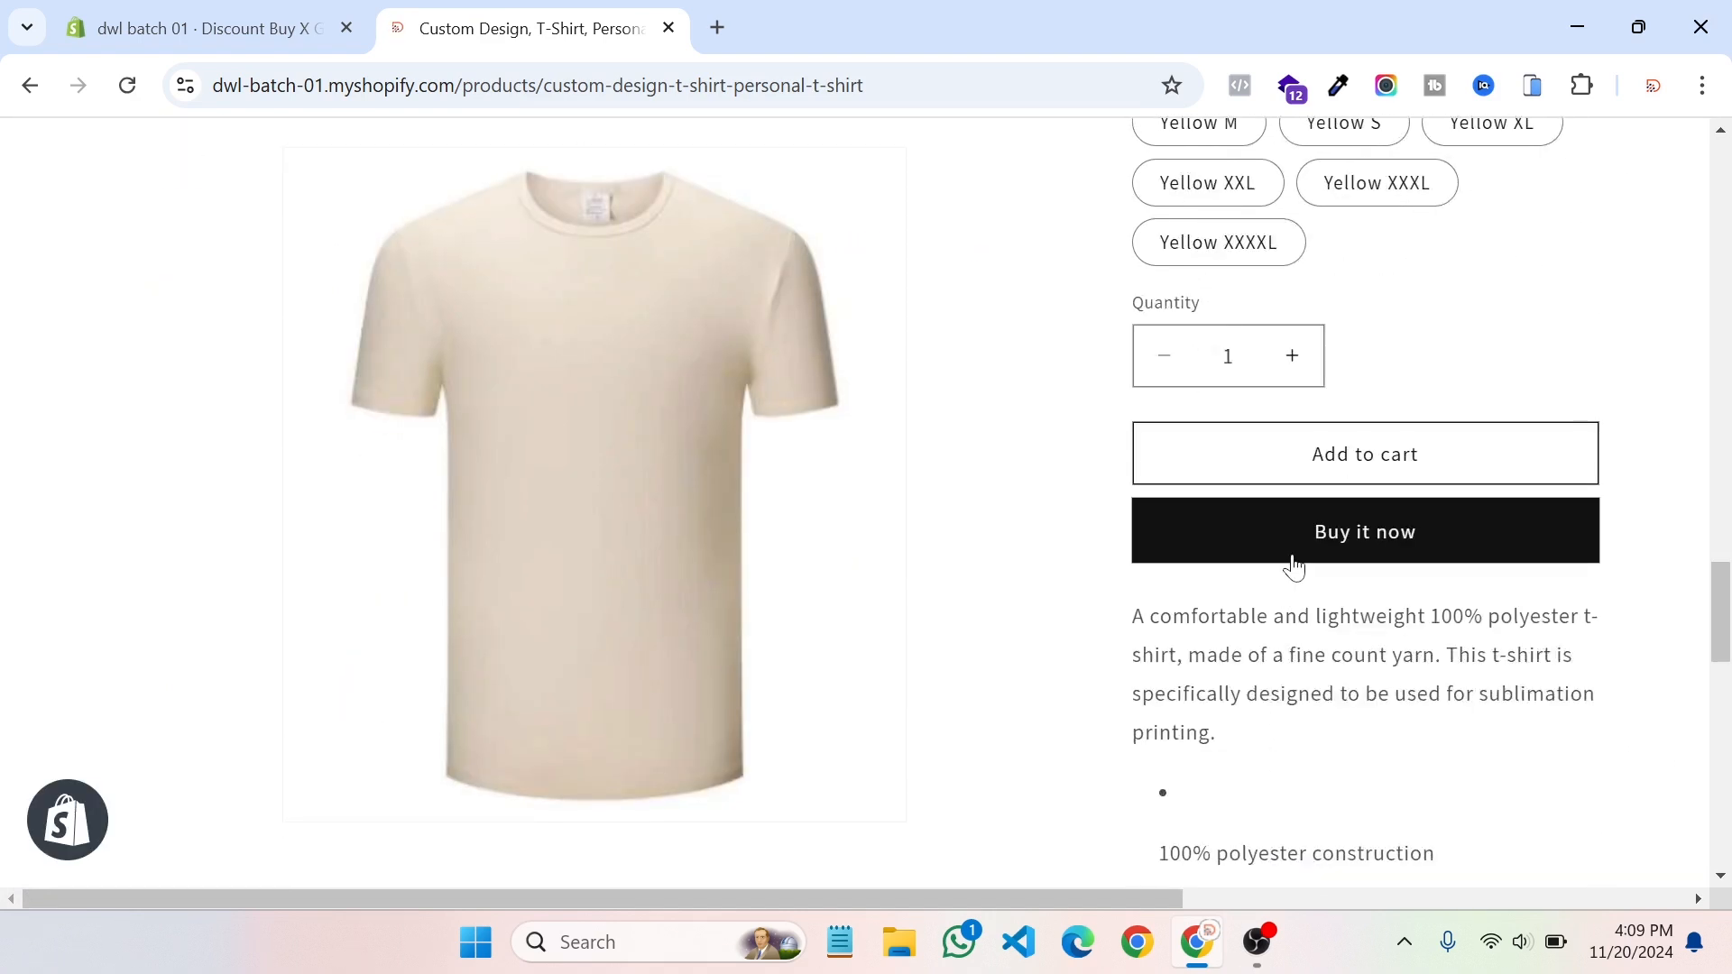
pyautogui.click(1349, 541)
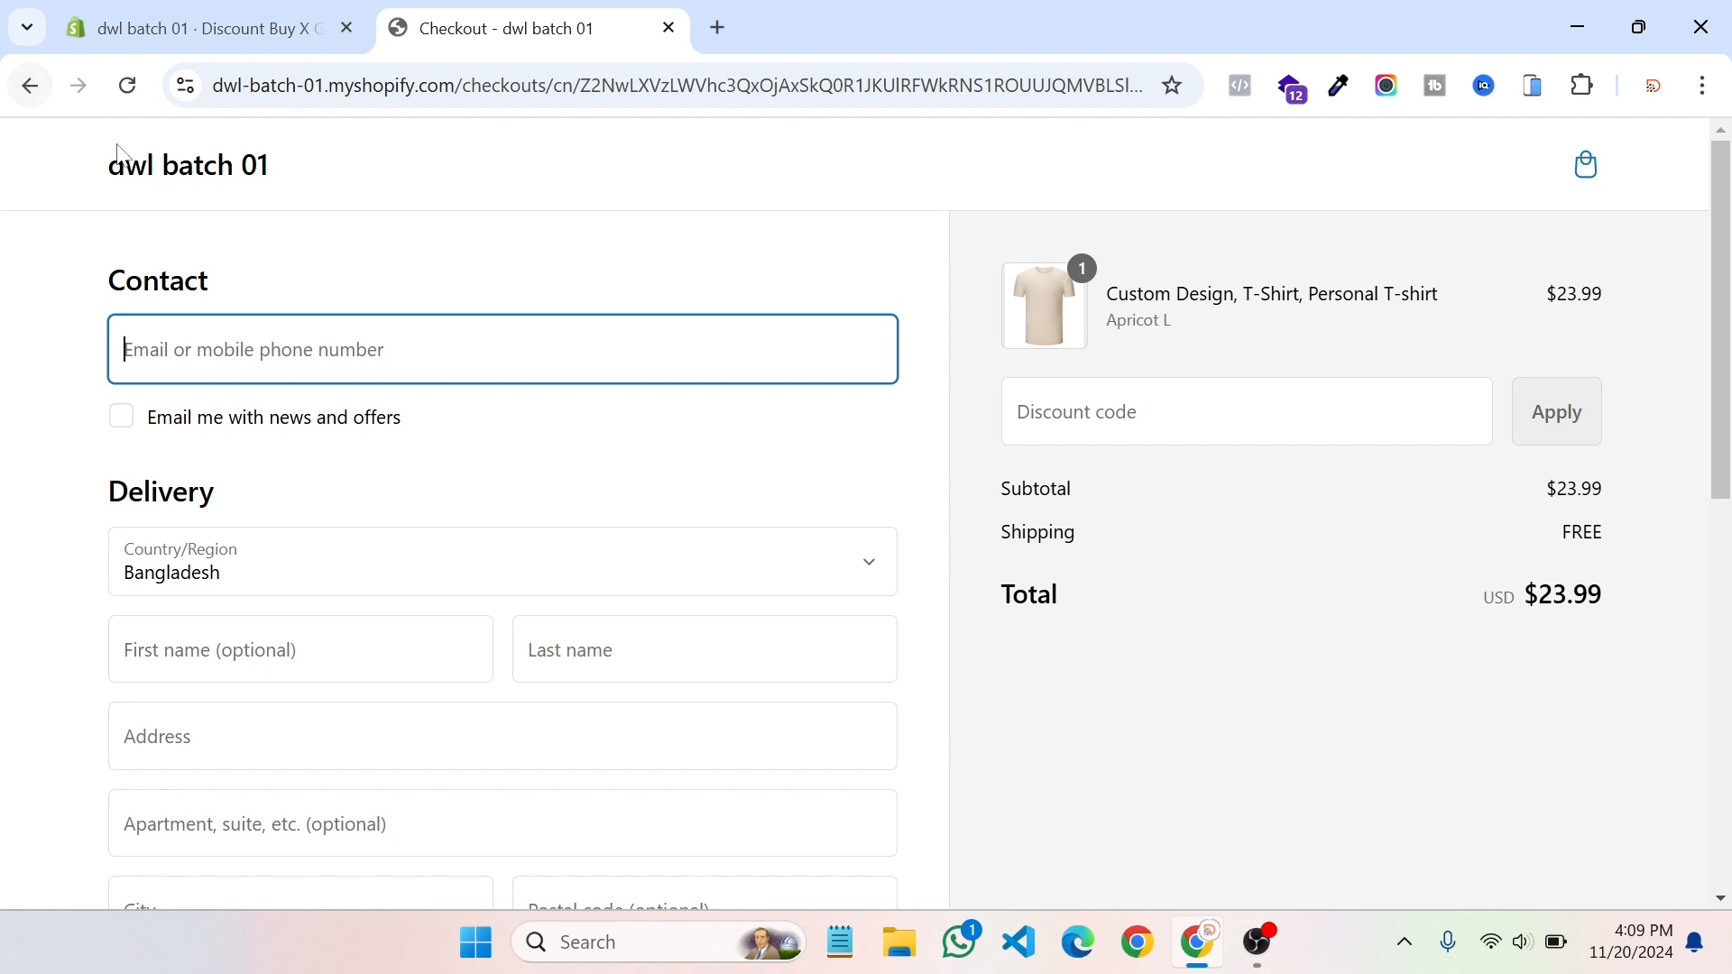
# Step: Remove the slim contrast color printing shirt from the shopping cart and return to the store's home page
pyautogui.click(142, 177)
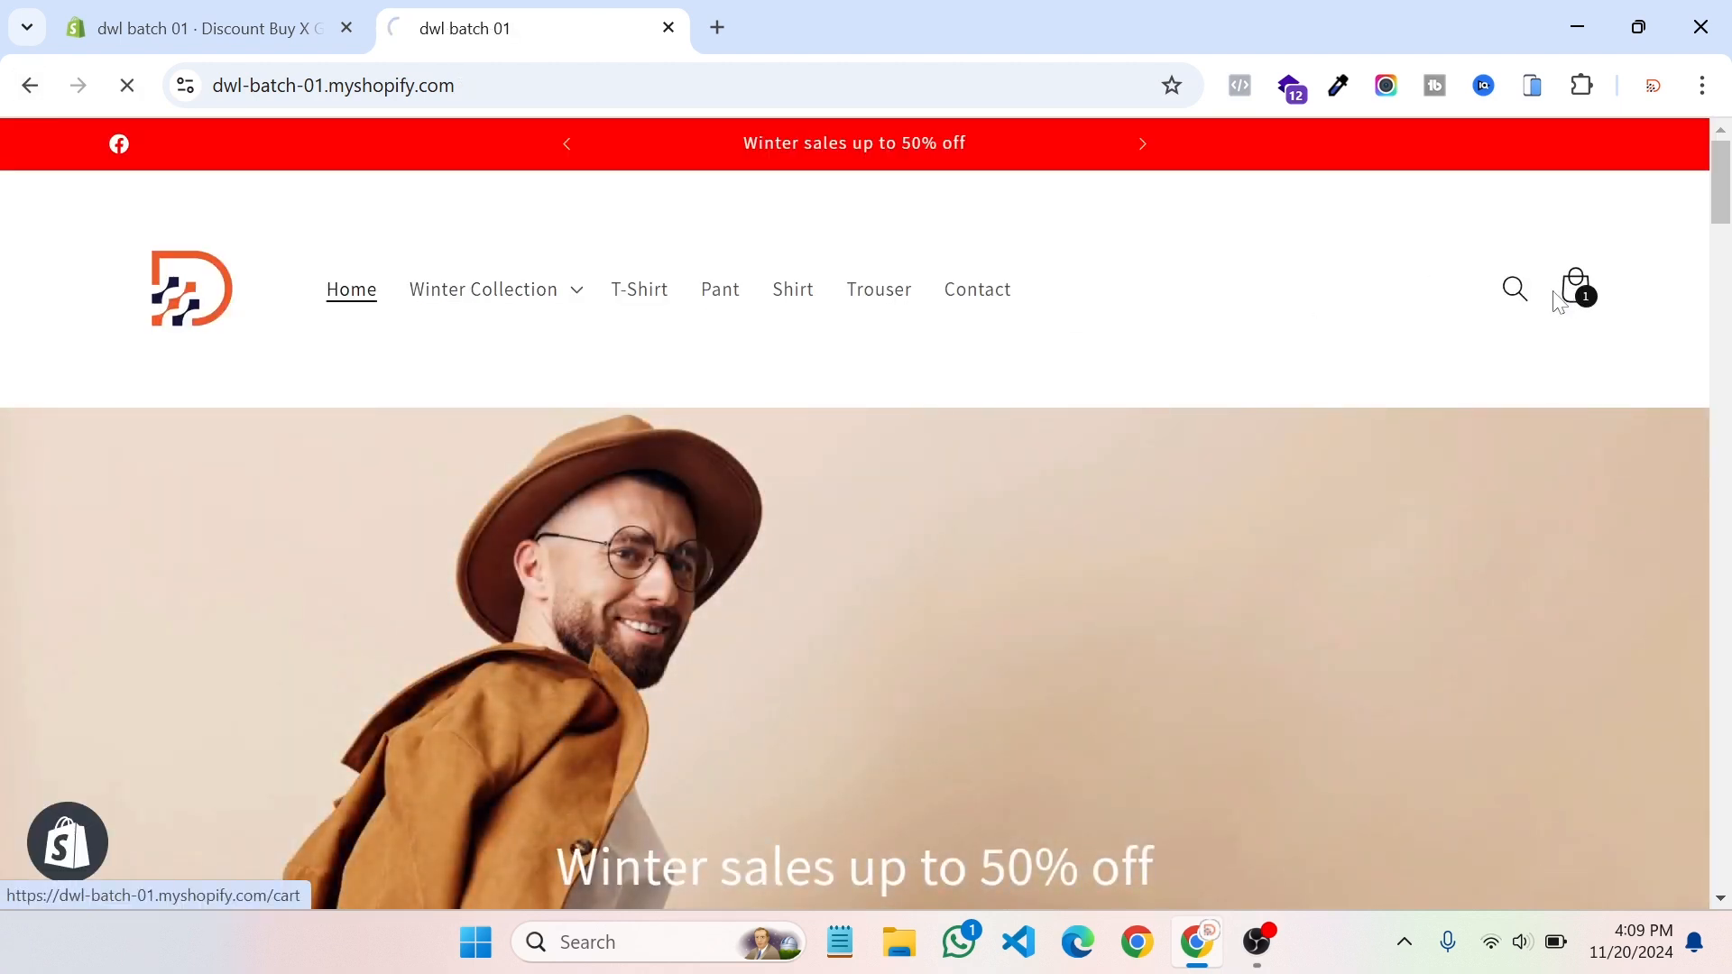
pyautogui.click(1553, 298)
pyautogui.scroll(-3, 793, 661)
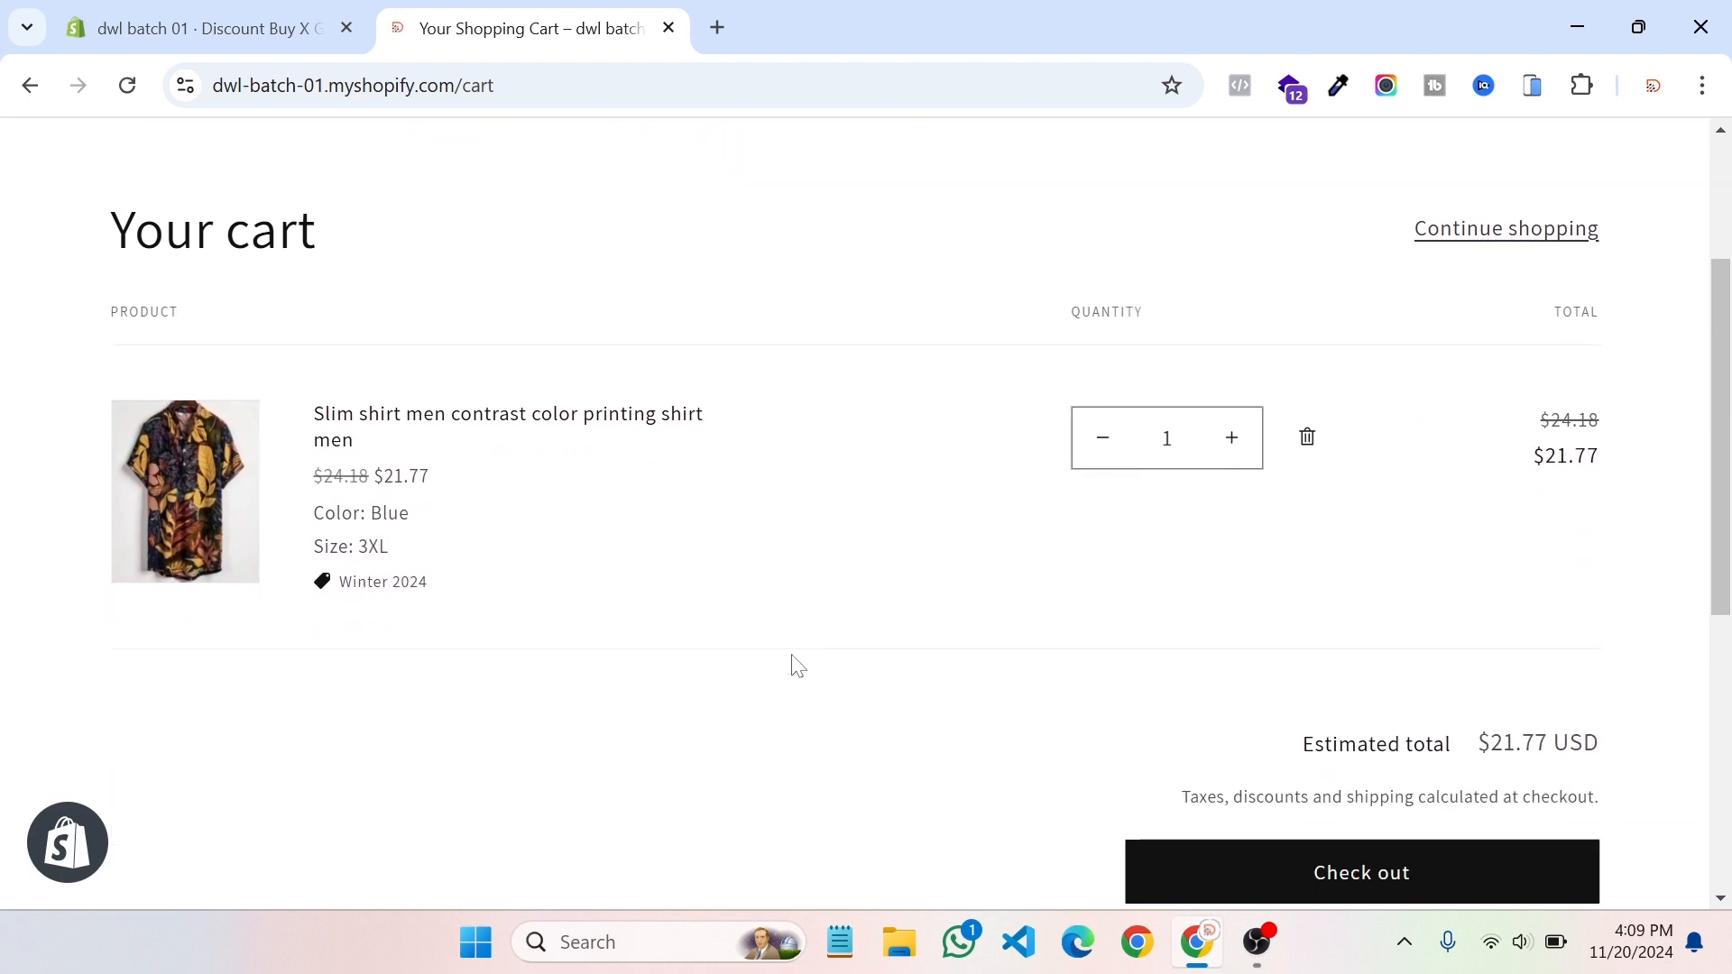
pyautogui.click(1308, 441)
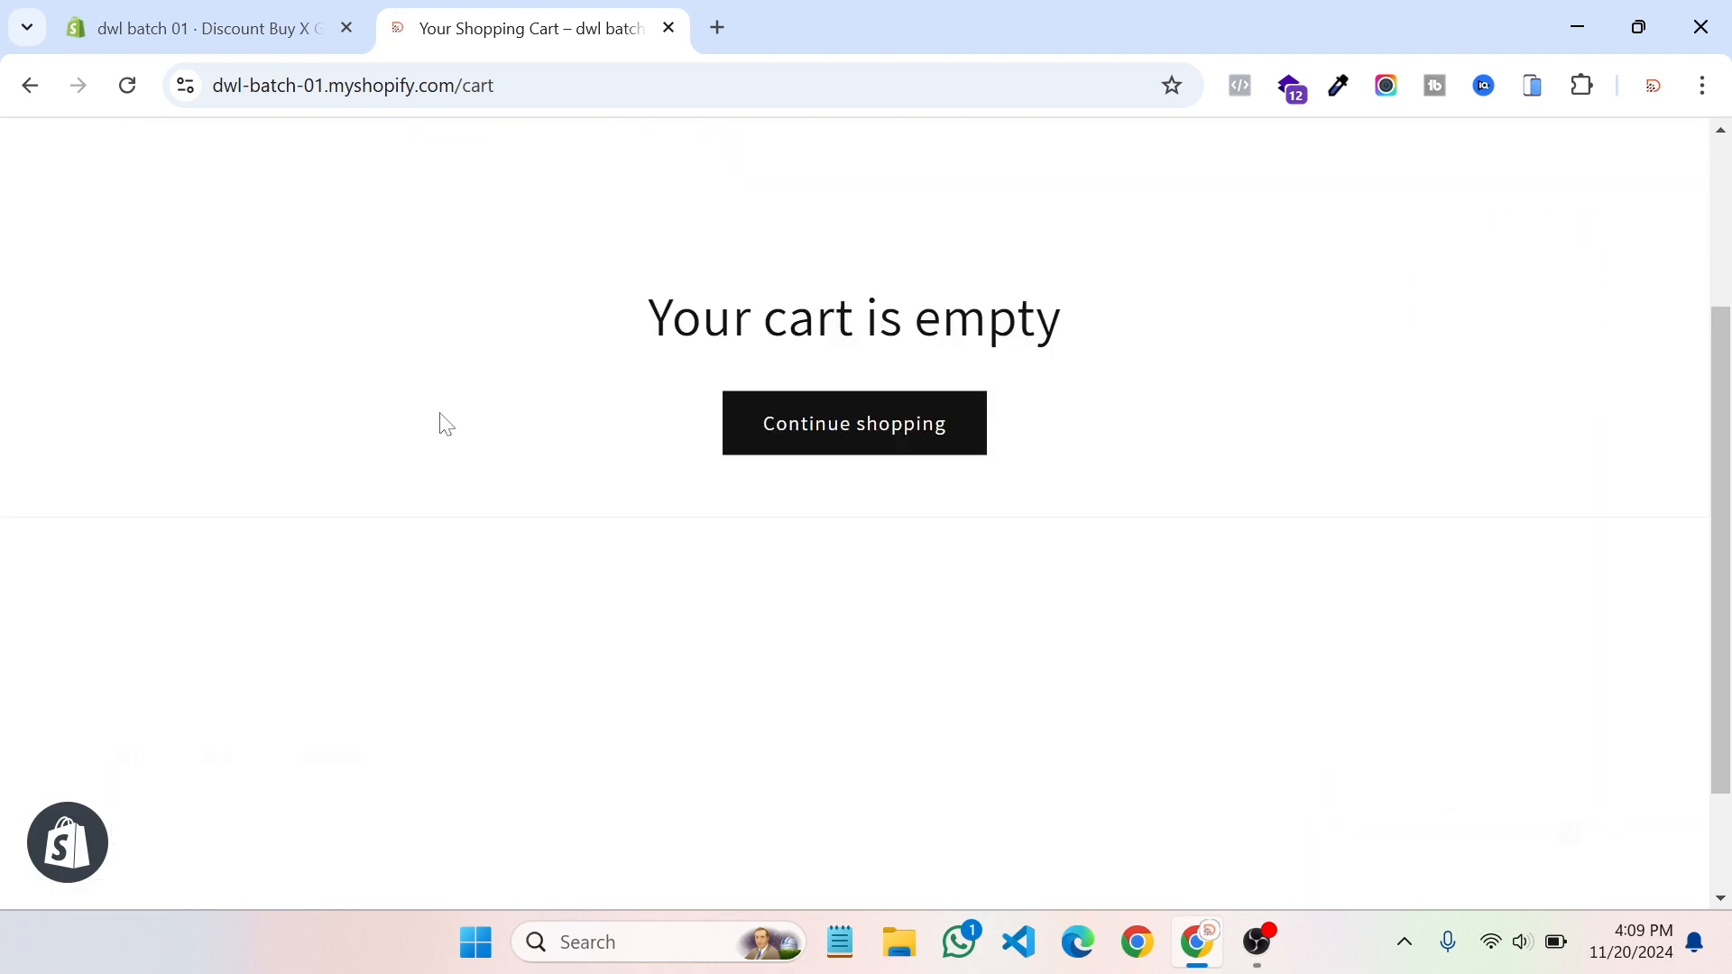
pyautogui.click(30, 85)
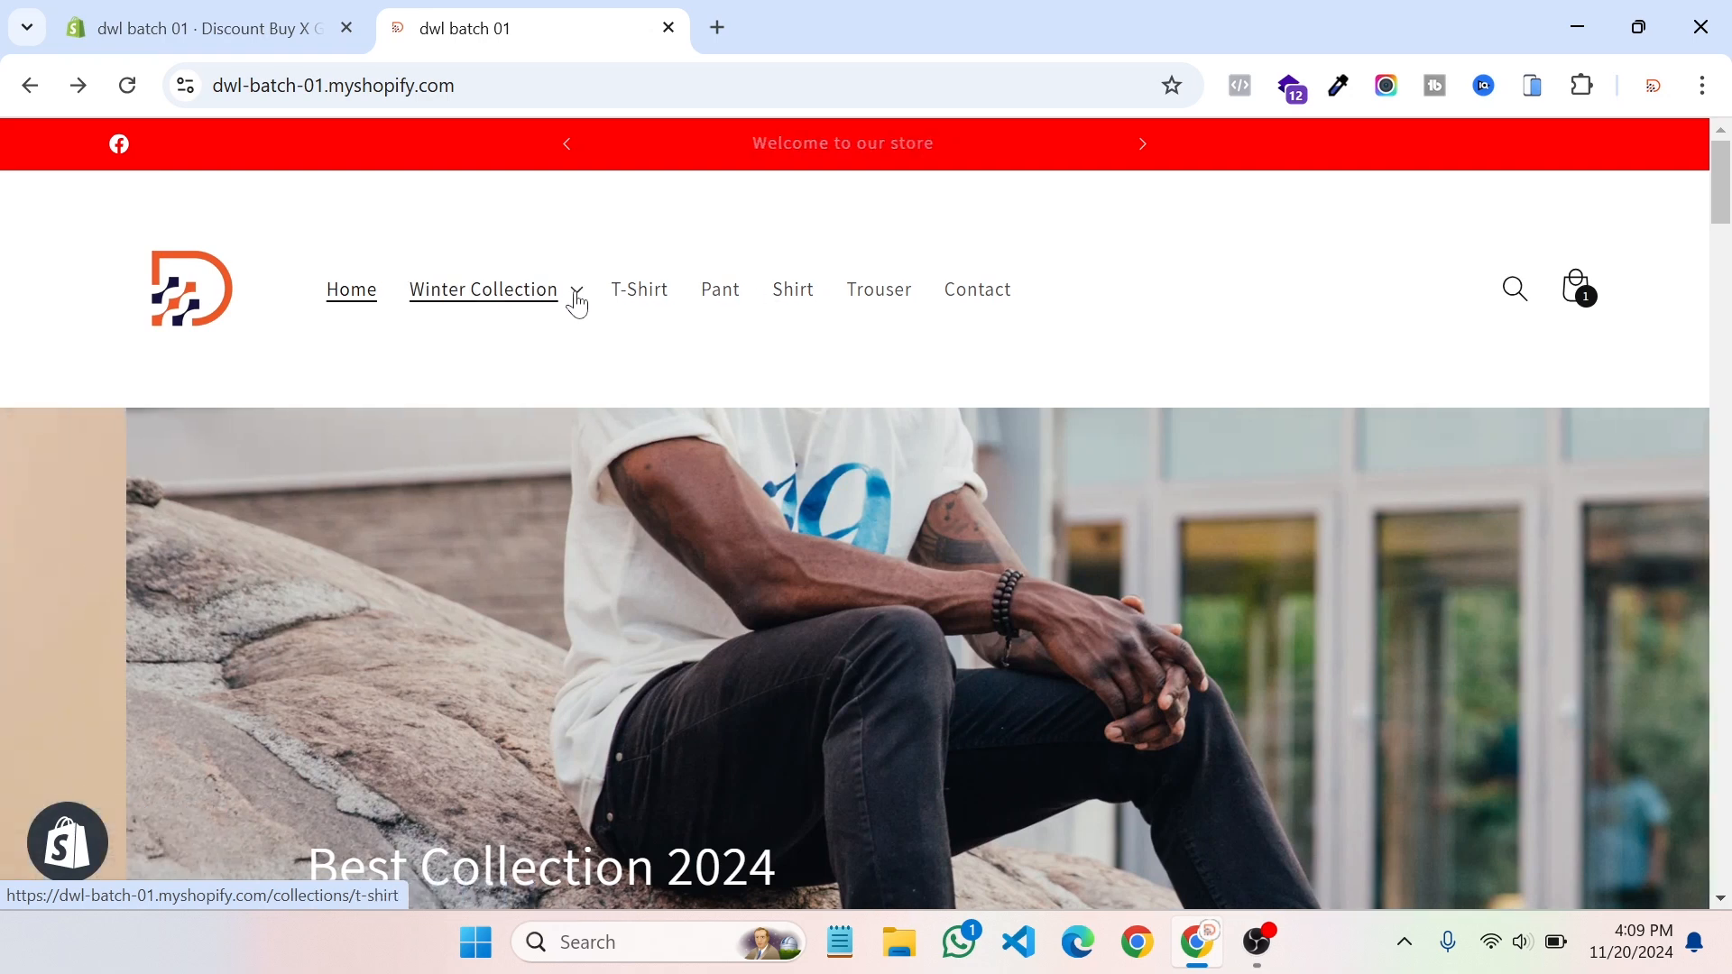
# Step: With the cart emptied, start another checkout for 2 Beach Maple Leaf hoodies and check the order summary for the free T-shirt
pyautogui.click(570, 298)
pyautogui.click(481, 377)
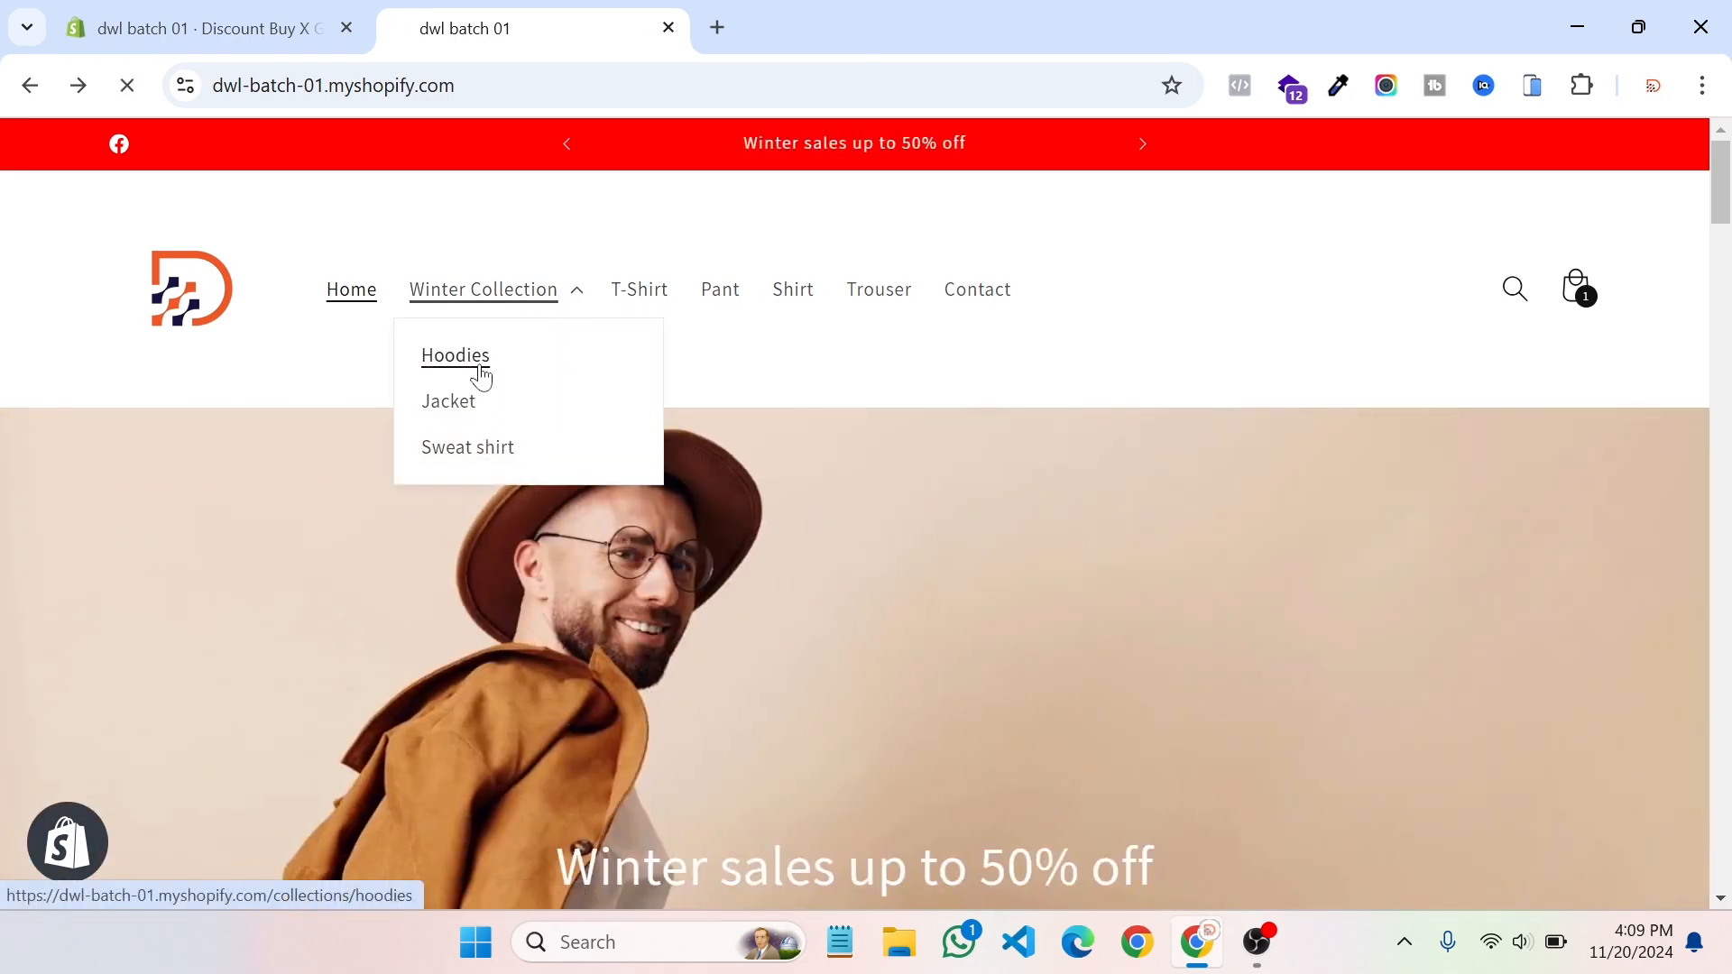
pyautogui.scroll(-3, 356, 654)
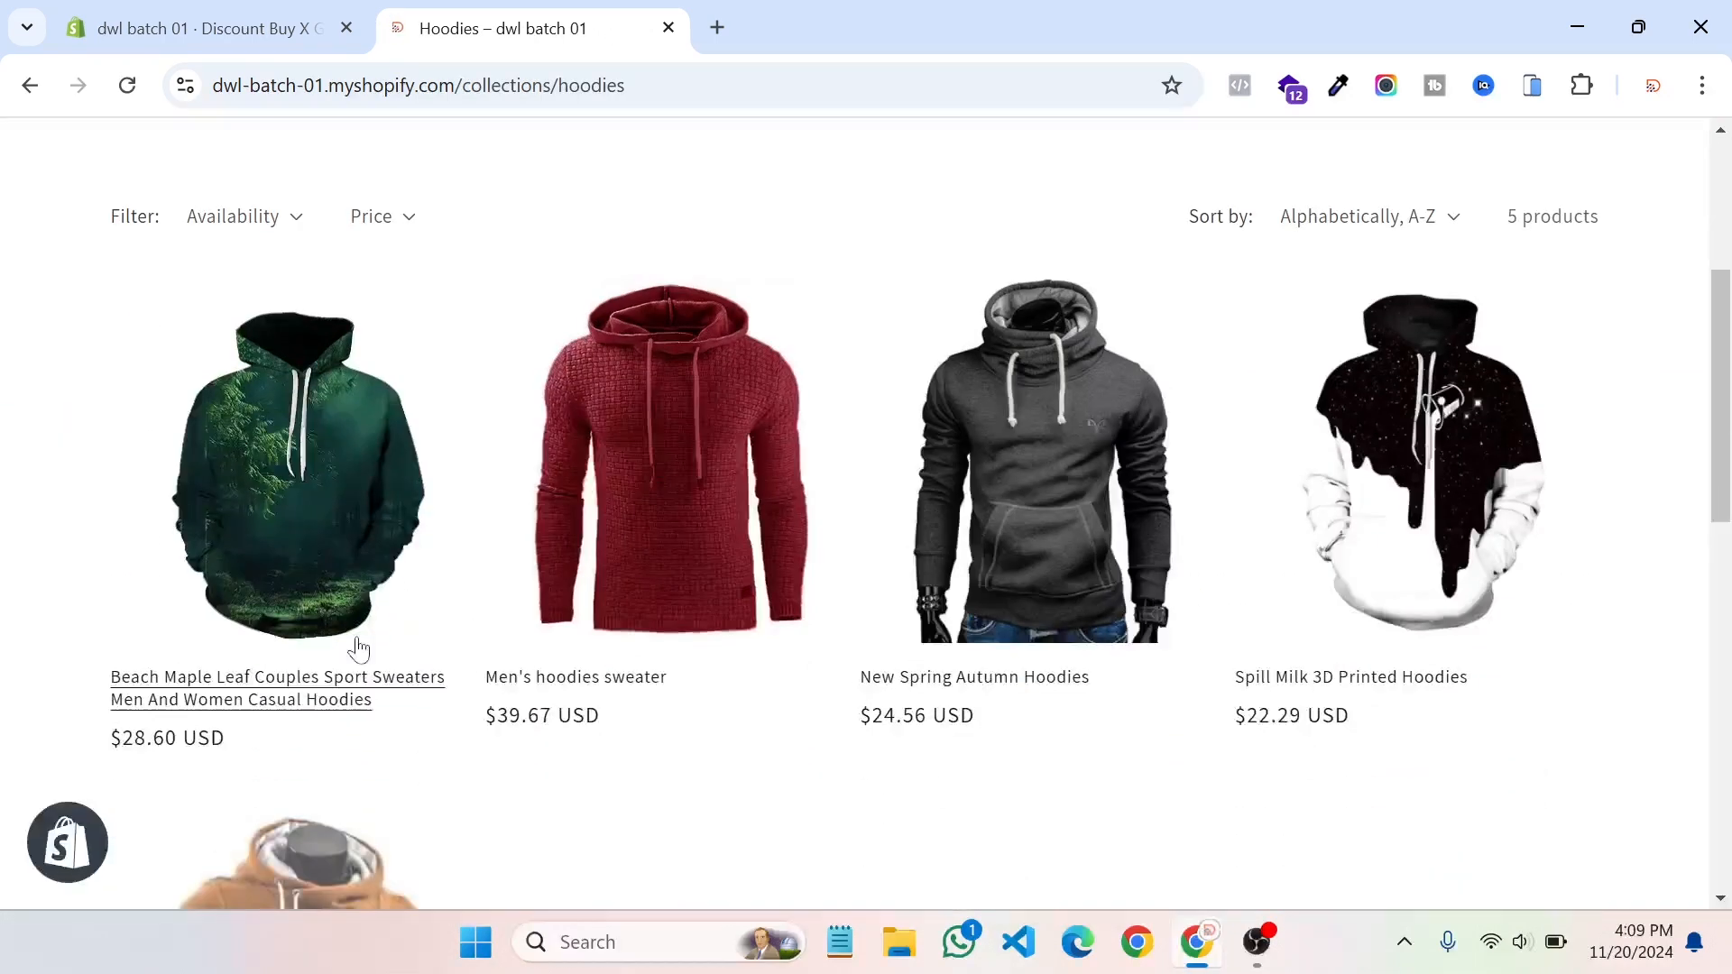
pyautogui.click(356, 689)
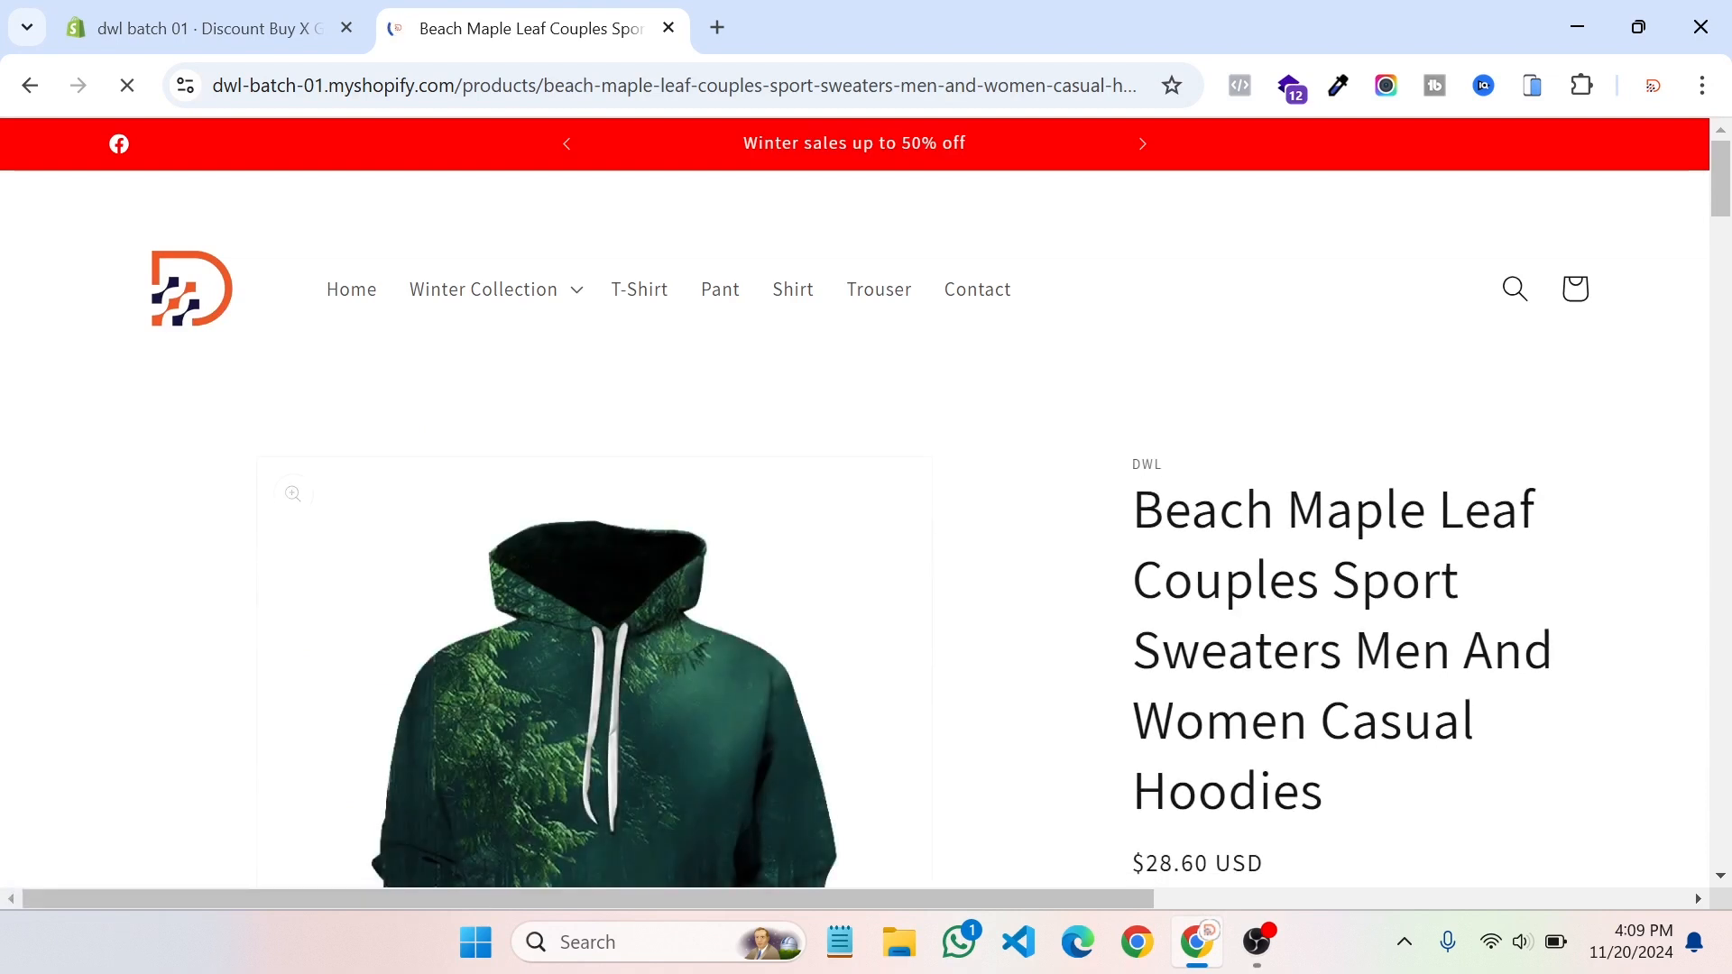
pyautogui.scroll(-6, 1344, 586)
pyautogui.scroll(-2, 1337, 632)
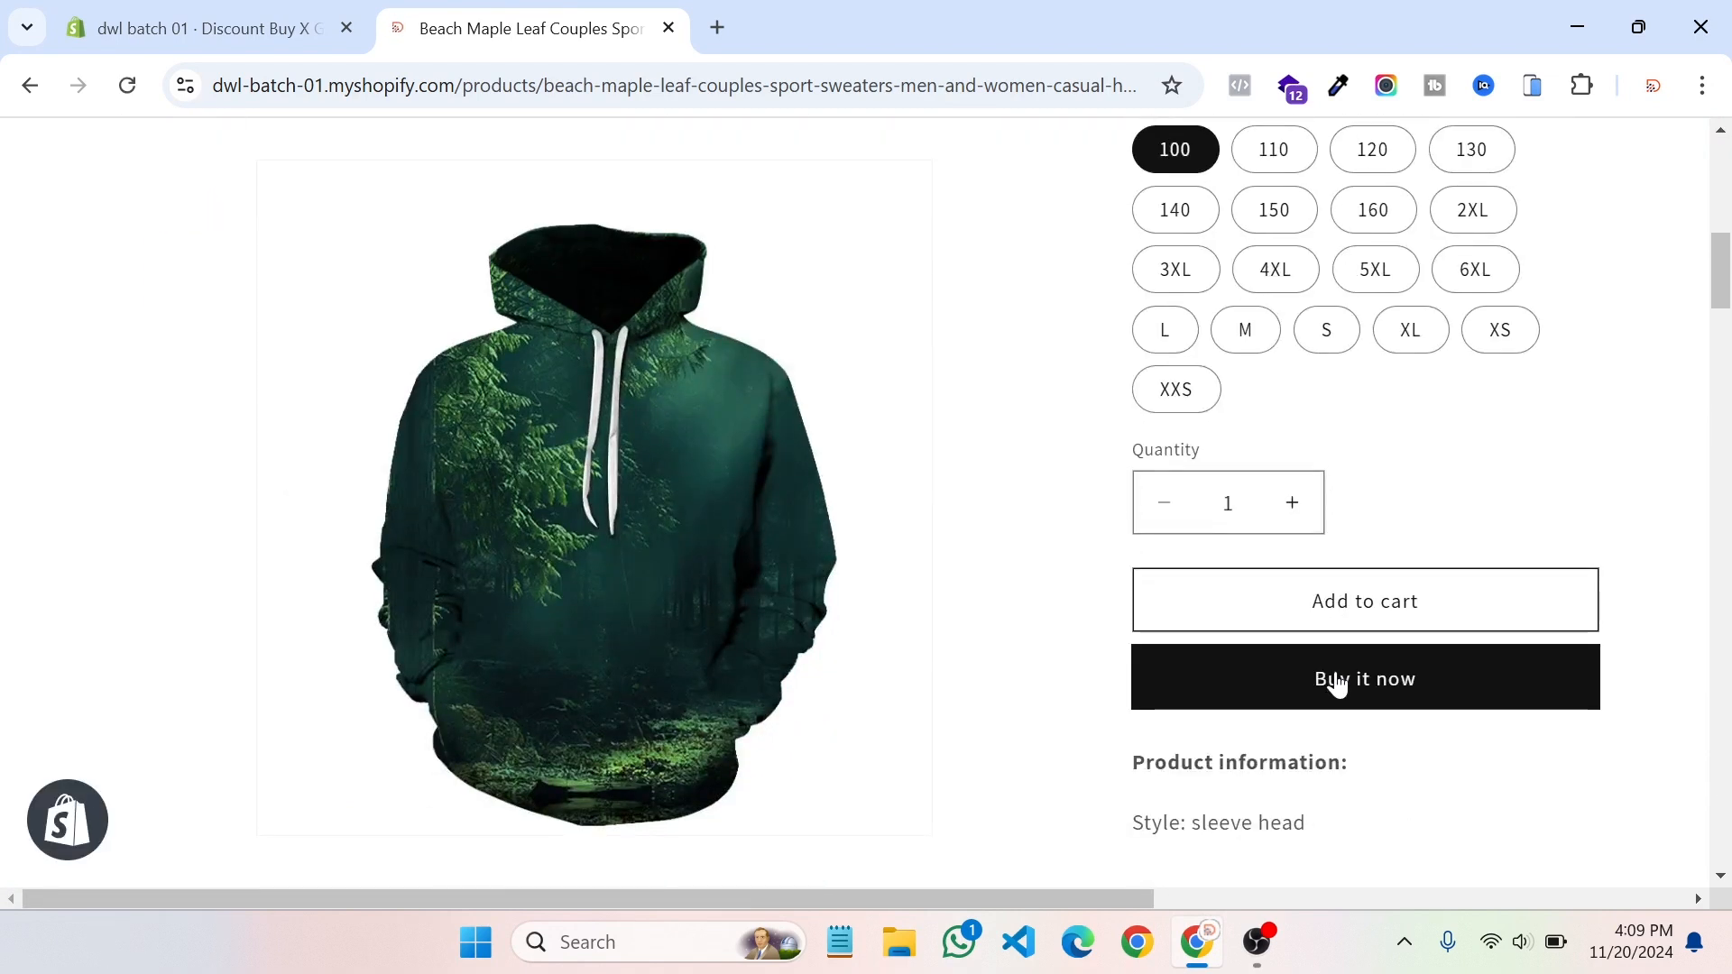
pyautogui.click(1295, 505)
pyautogui.click(1344, 674)
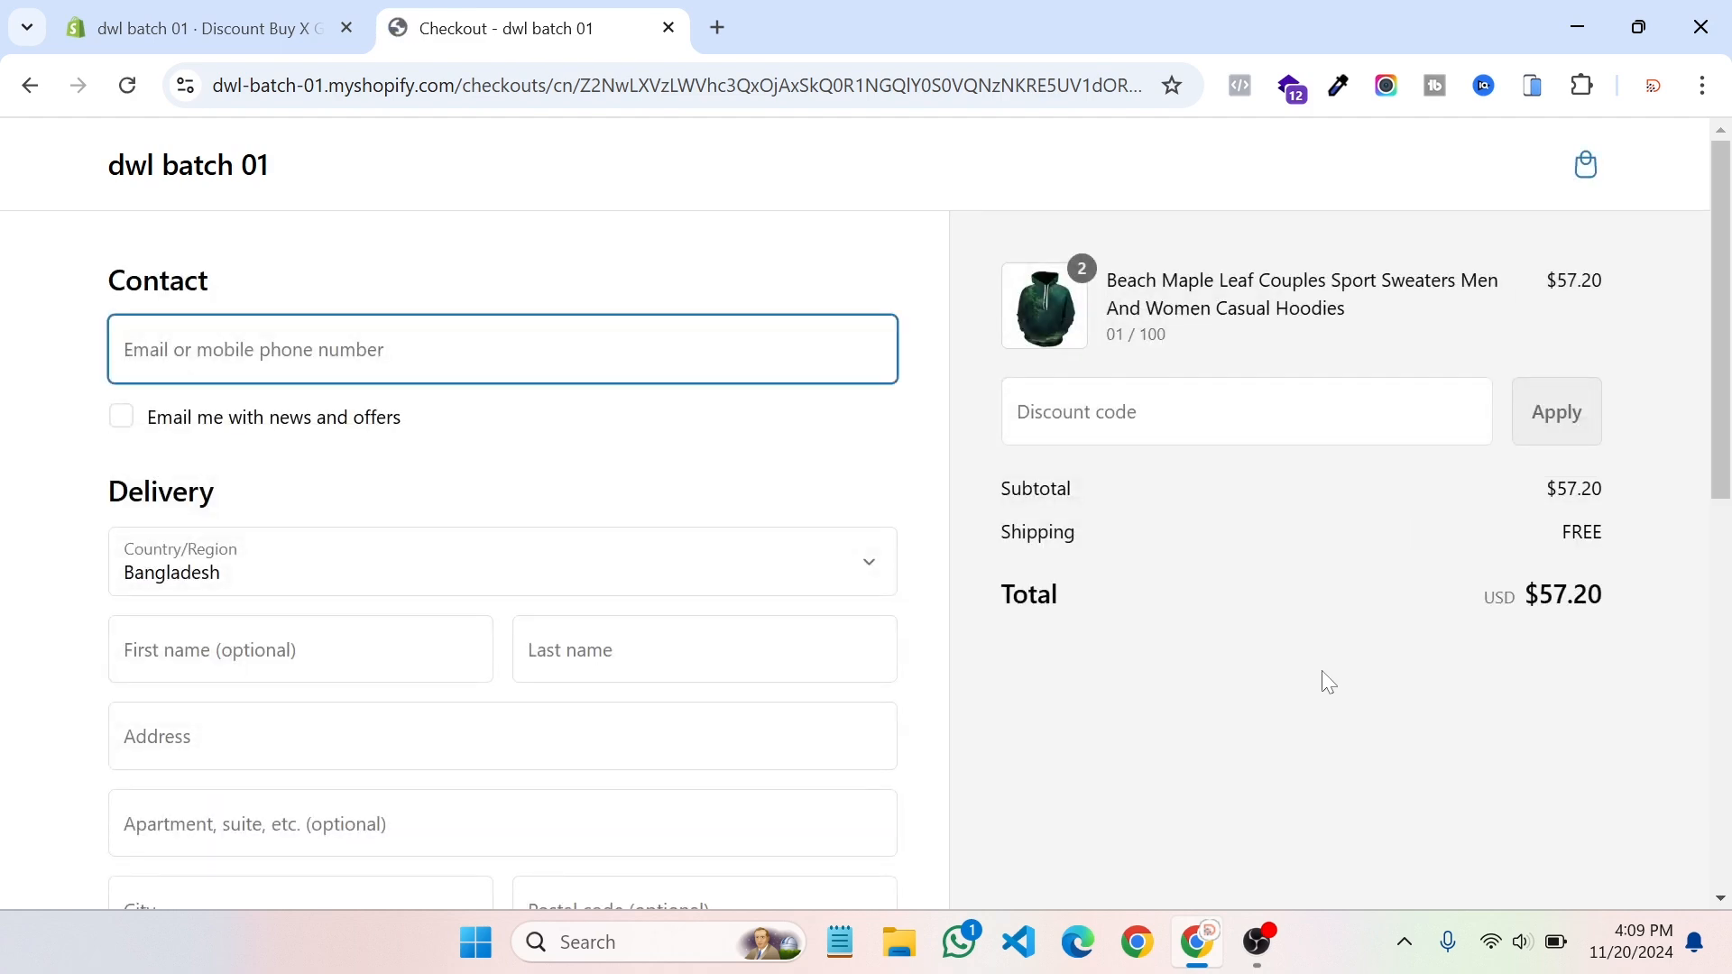
pyautogui.scroll(-3, 580, 533)
pyautogui.scroll(3, 580, 533)
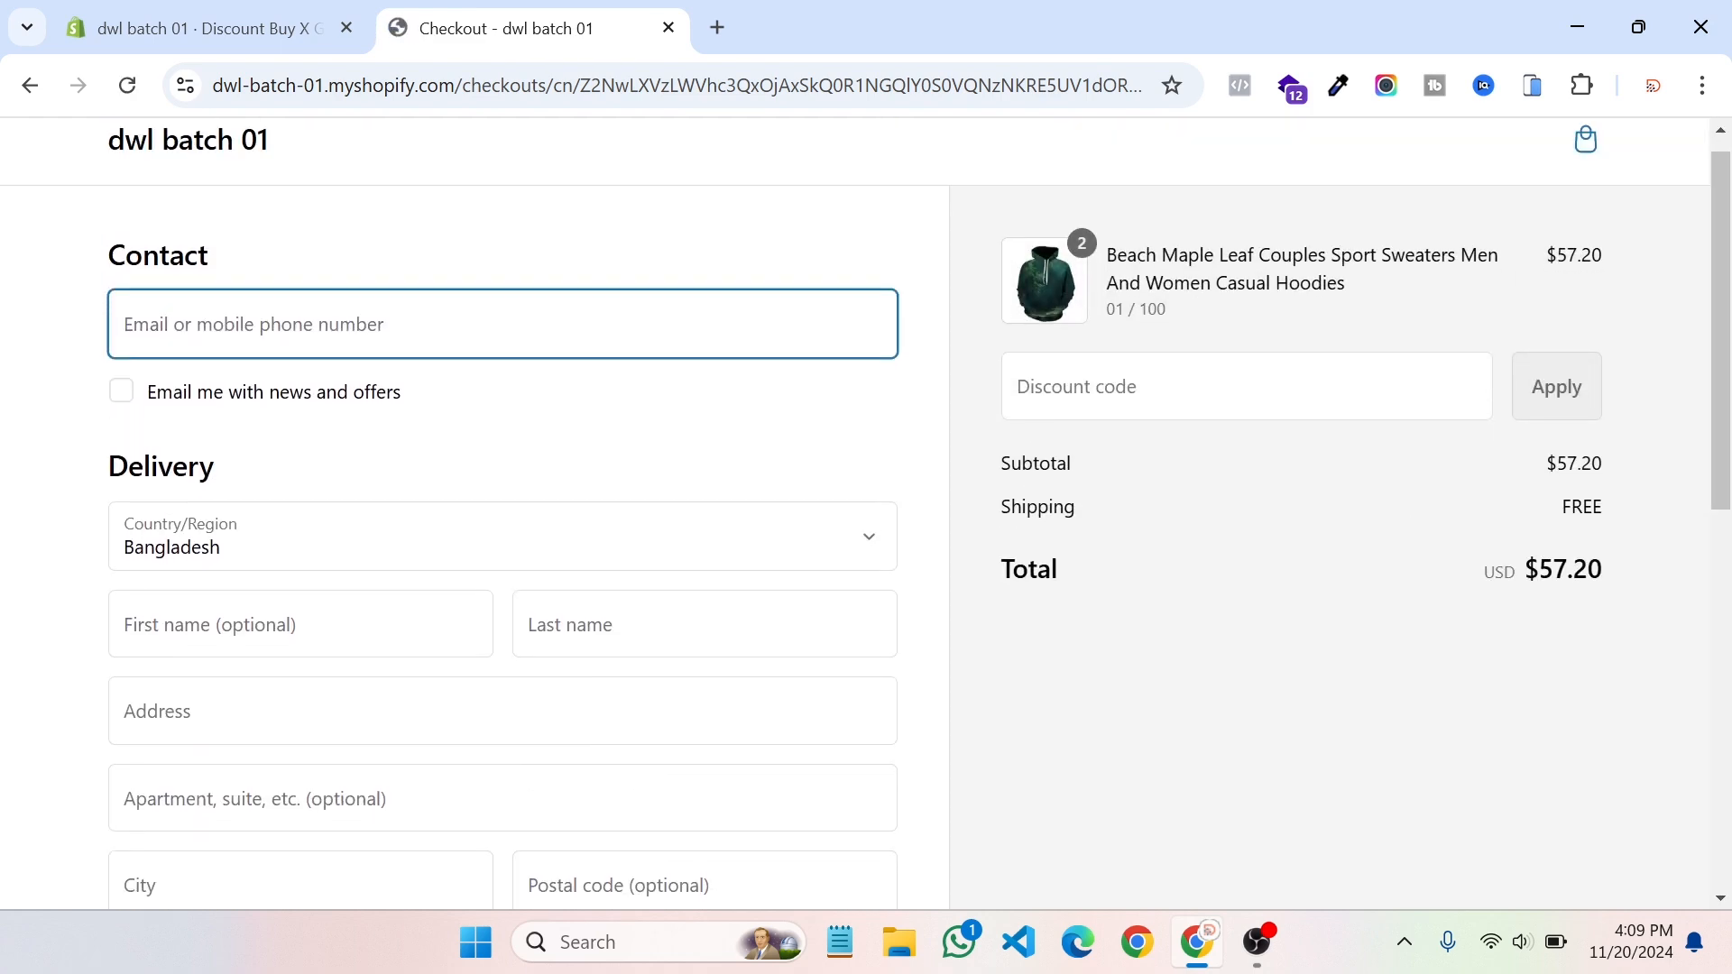
# Step: Return to the storefront's Hoodies collection, add 2 Beach Maple Leaf hoodies in color 01, size 100 to the cart and review the cart
pyautogui.click(199, 172)
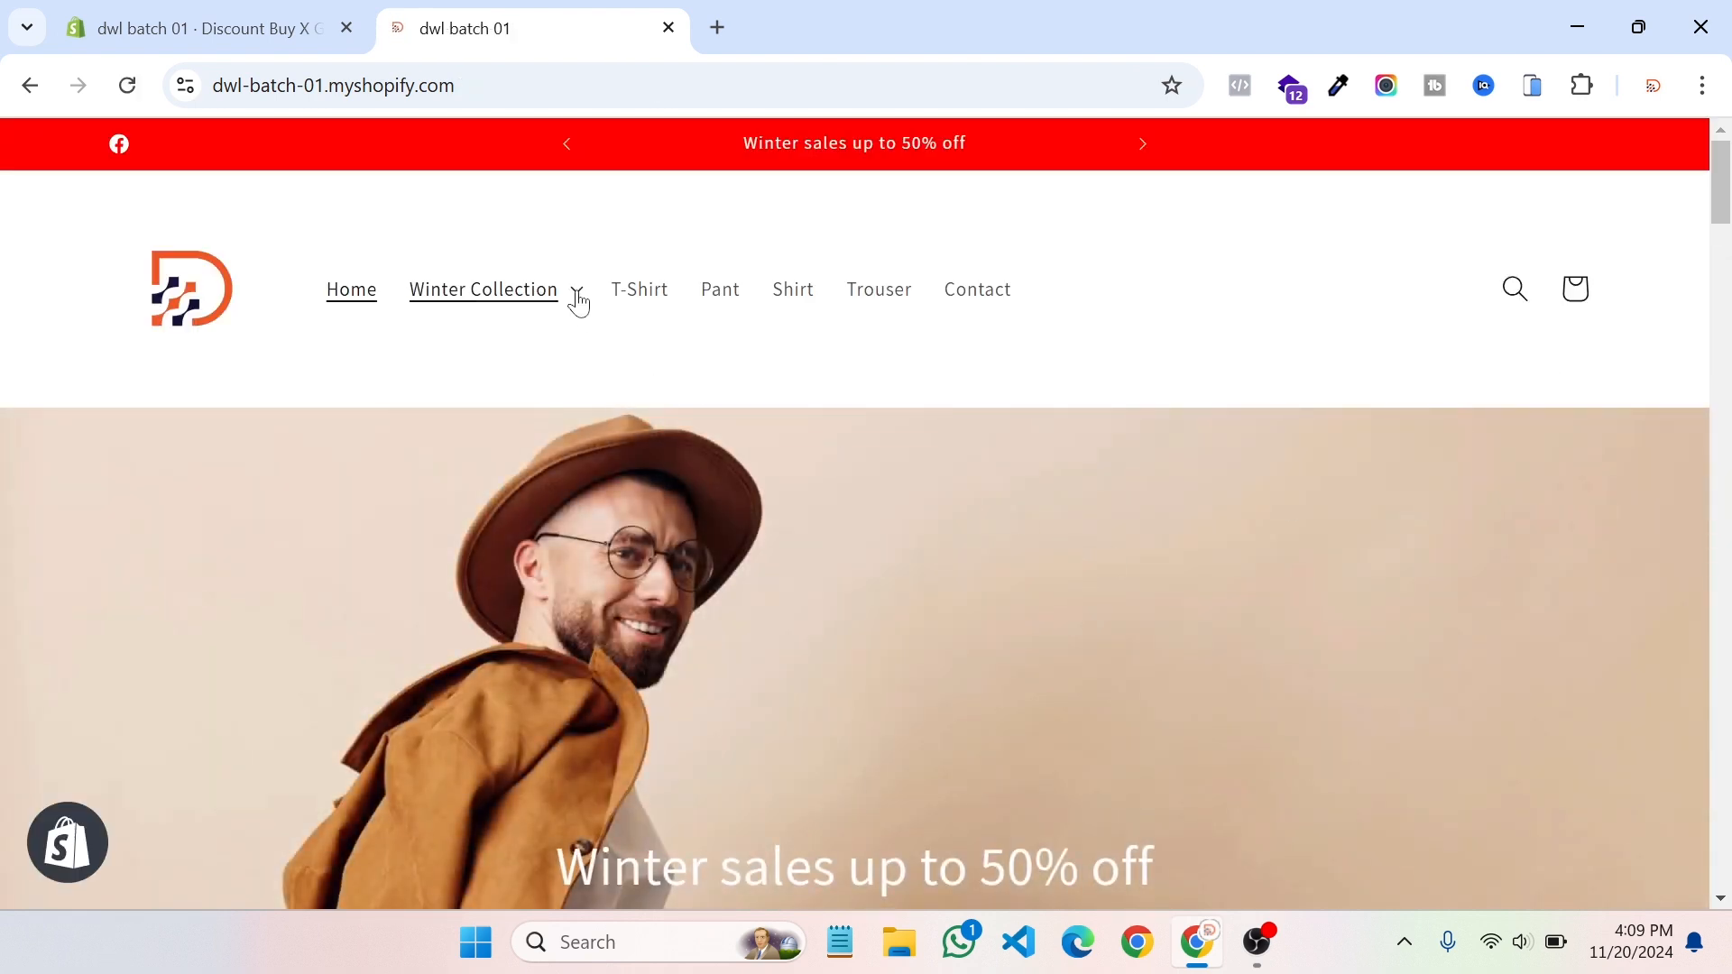
pyautogui.click(576, 301)
pyautogui.click(495, 378)
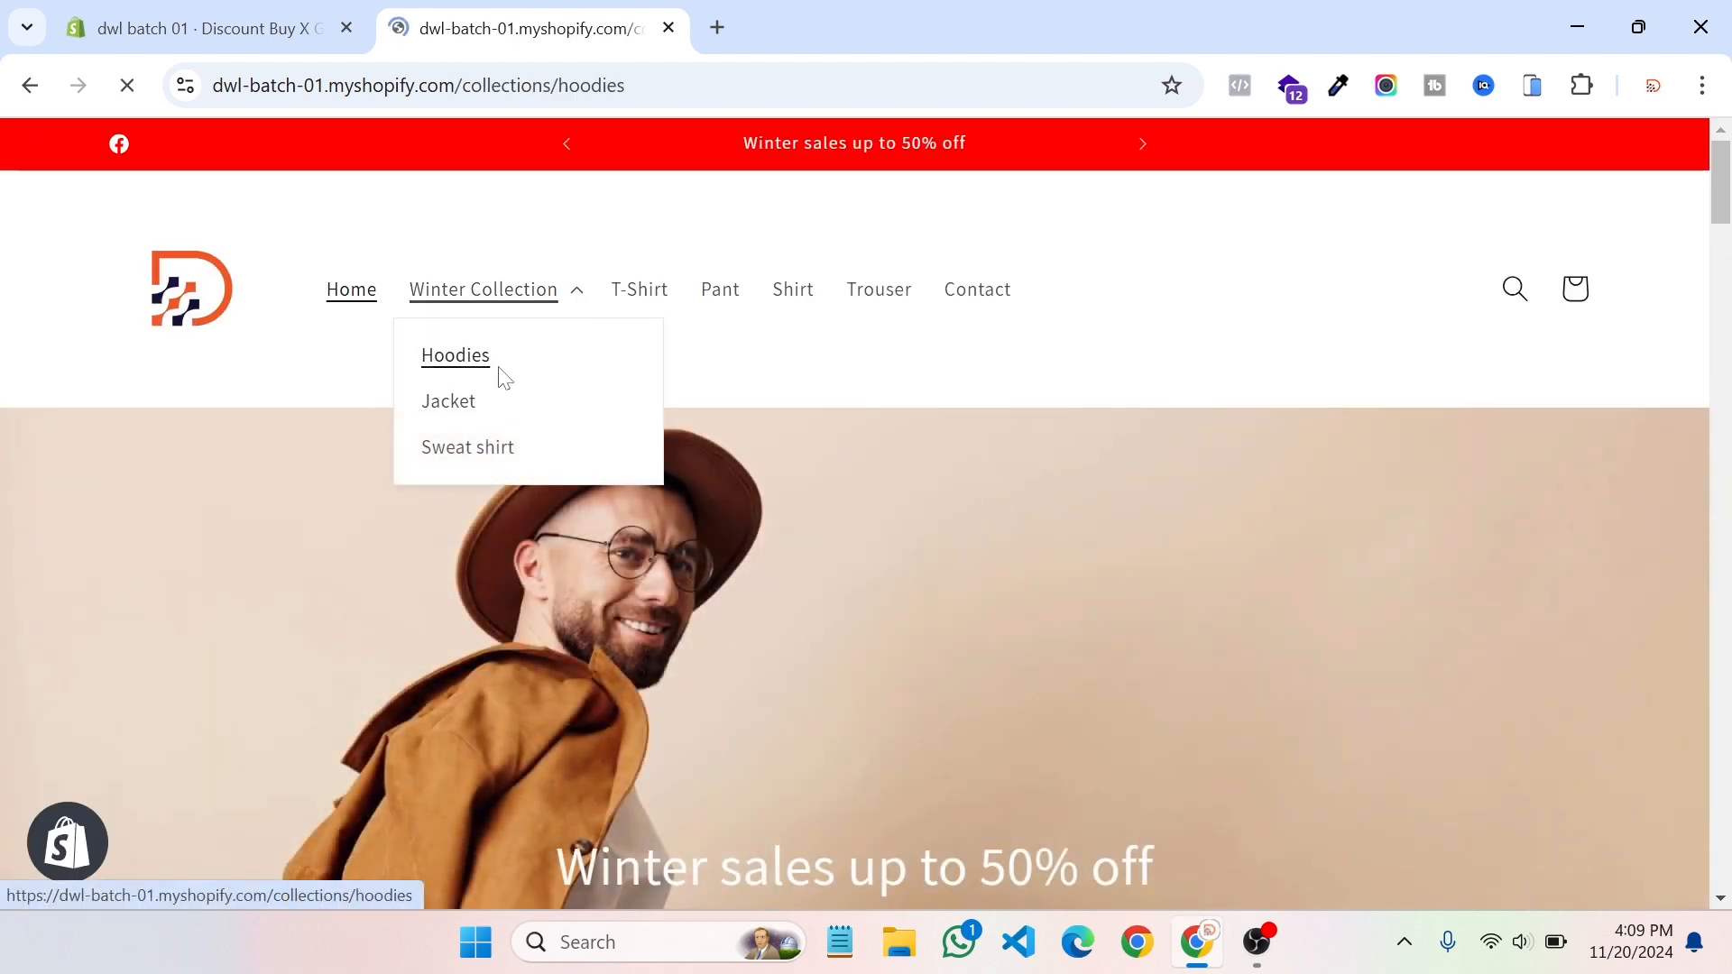
pyautogui.scroll(-5, 1637, 763)
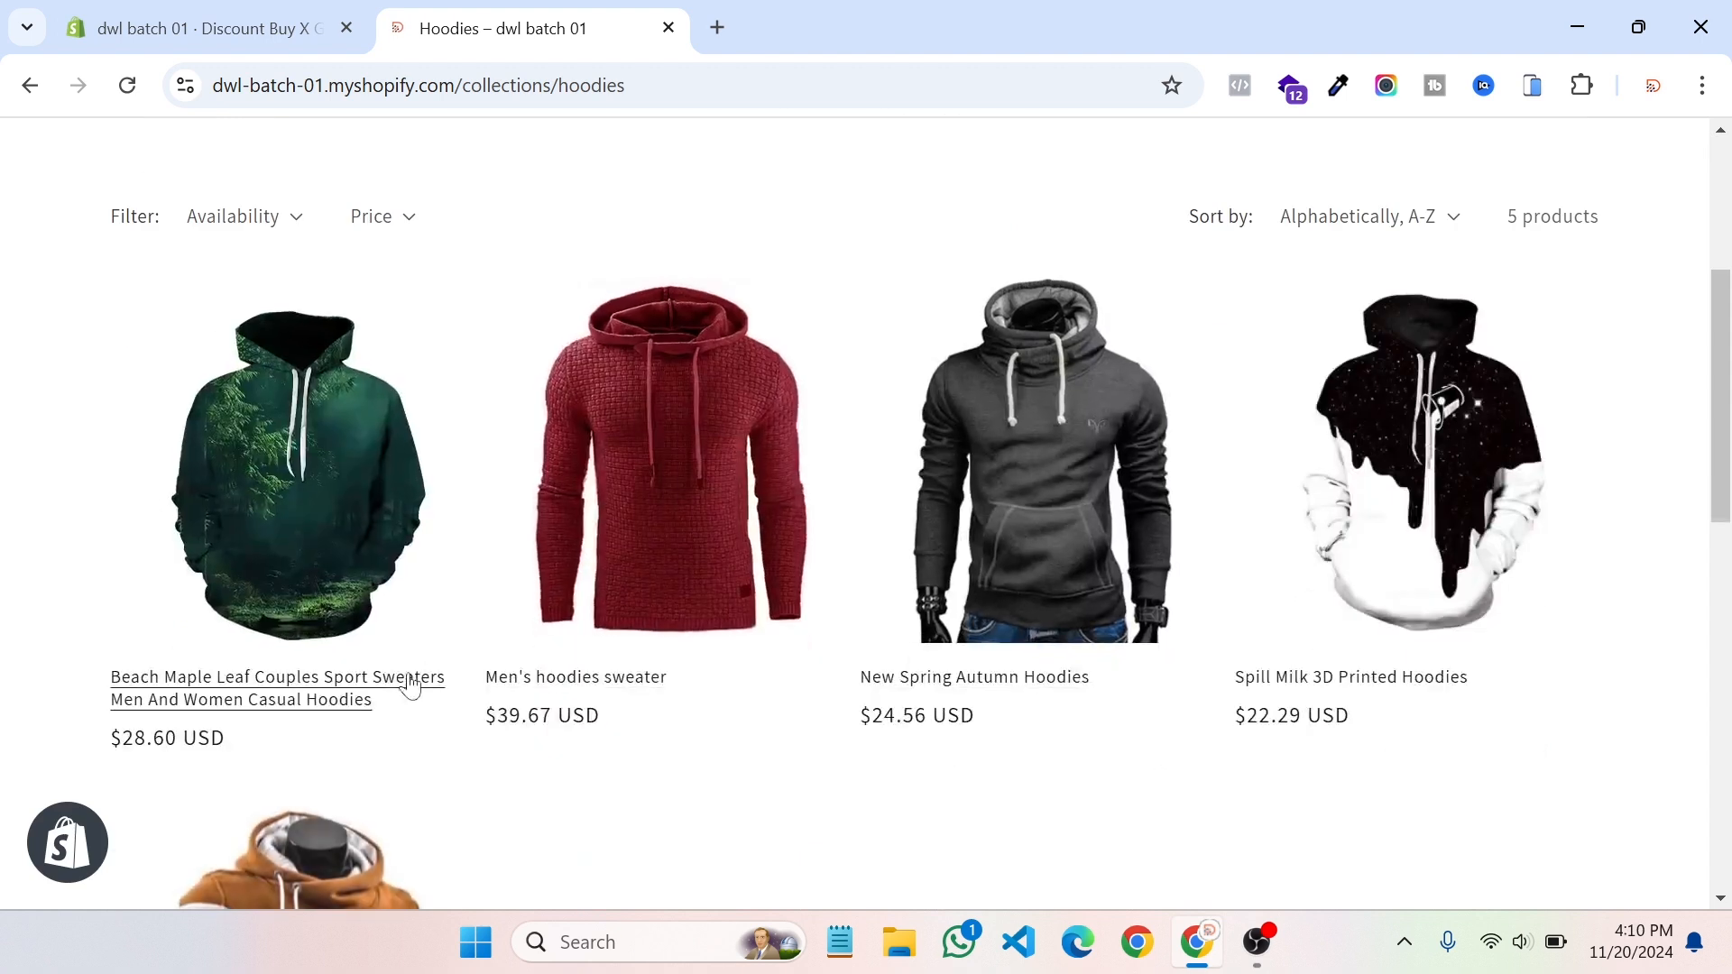
pyautogui.click(424, 695)
pyautogui.scroll(-8, 1597, 569)
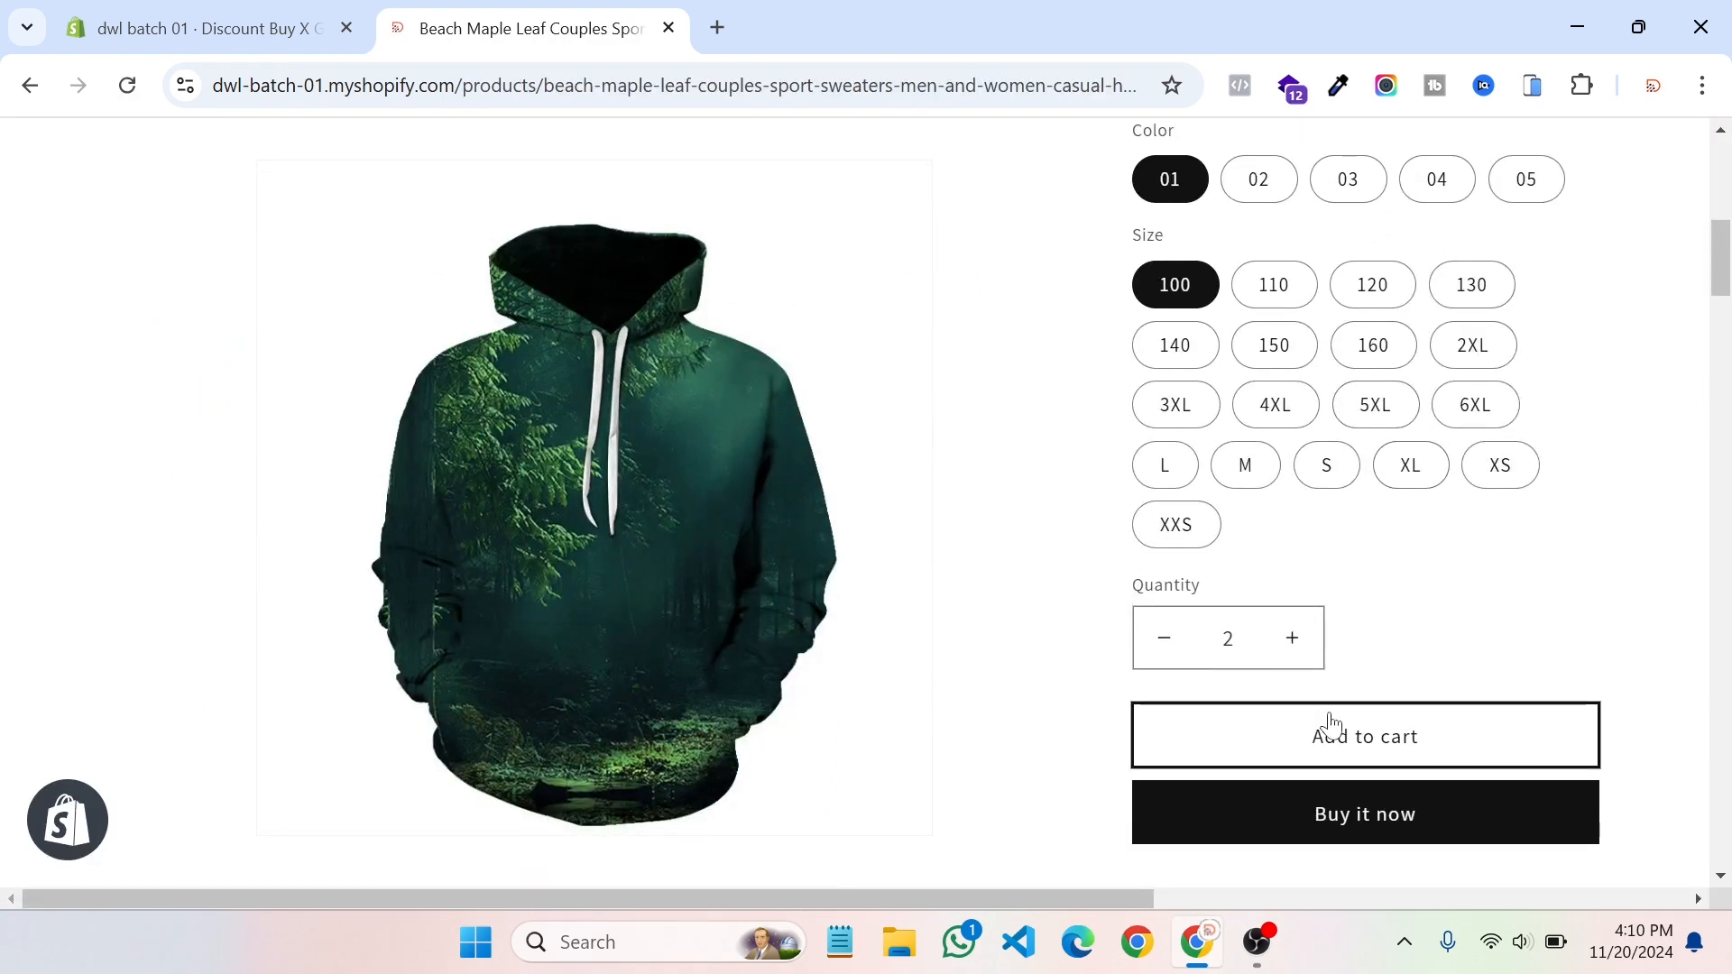
pyautogui.click(1336, 740)
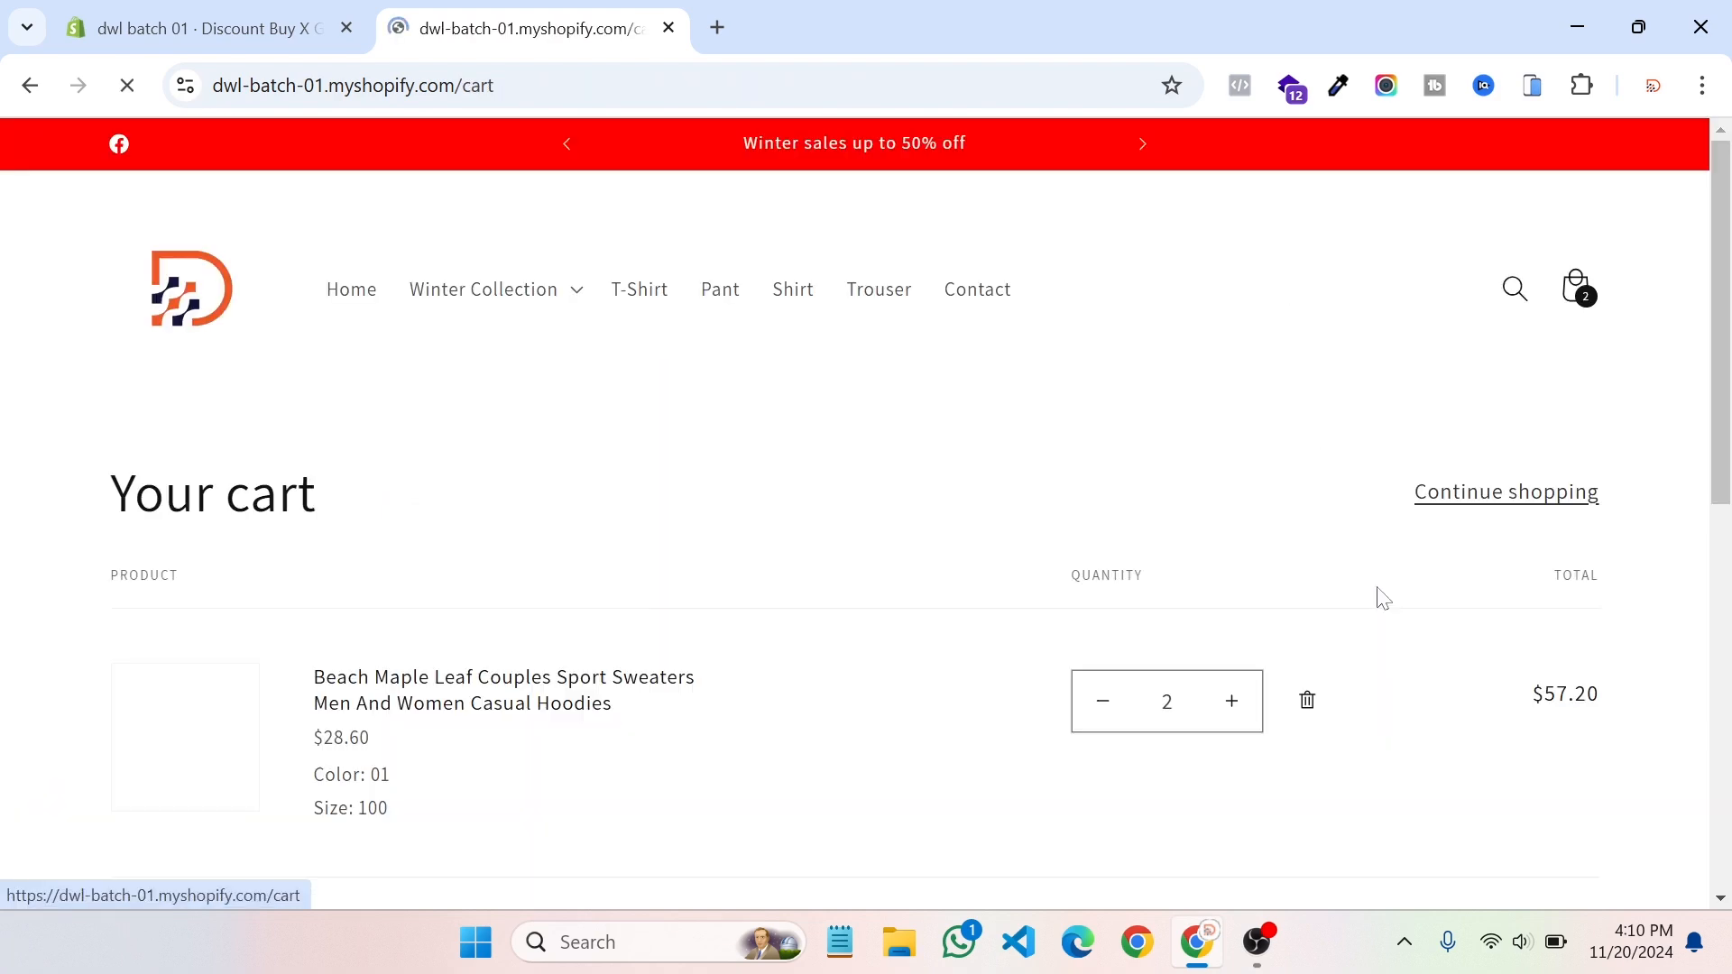
pyautogui.scroll(-3, 951, 648)
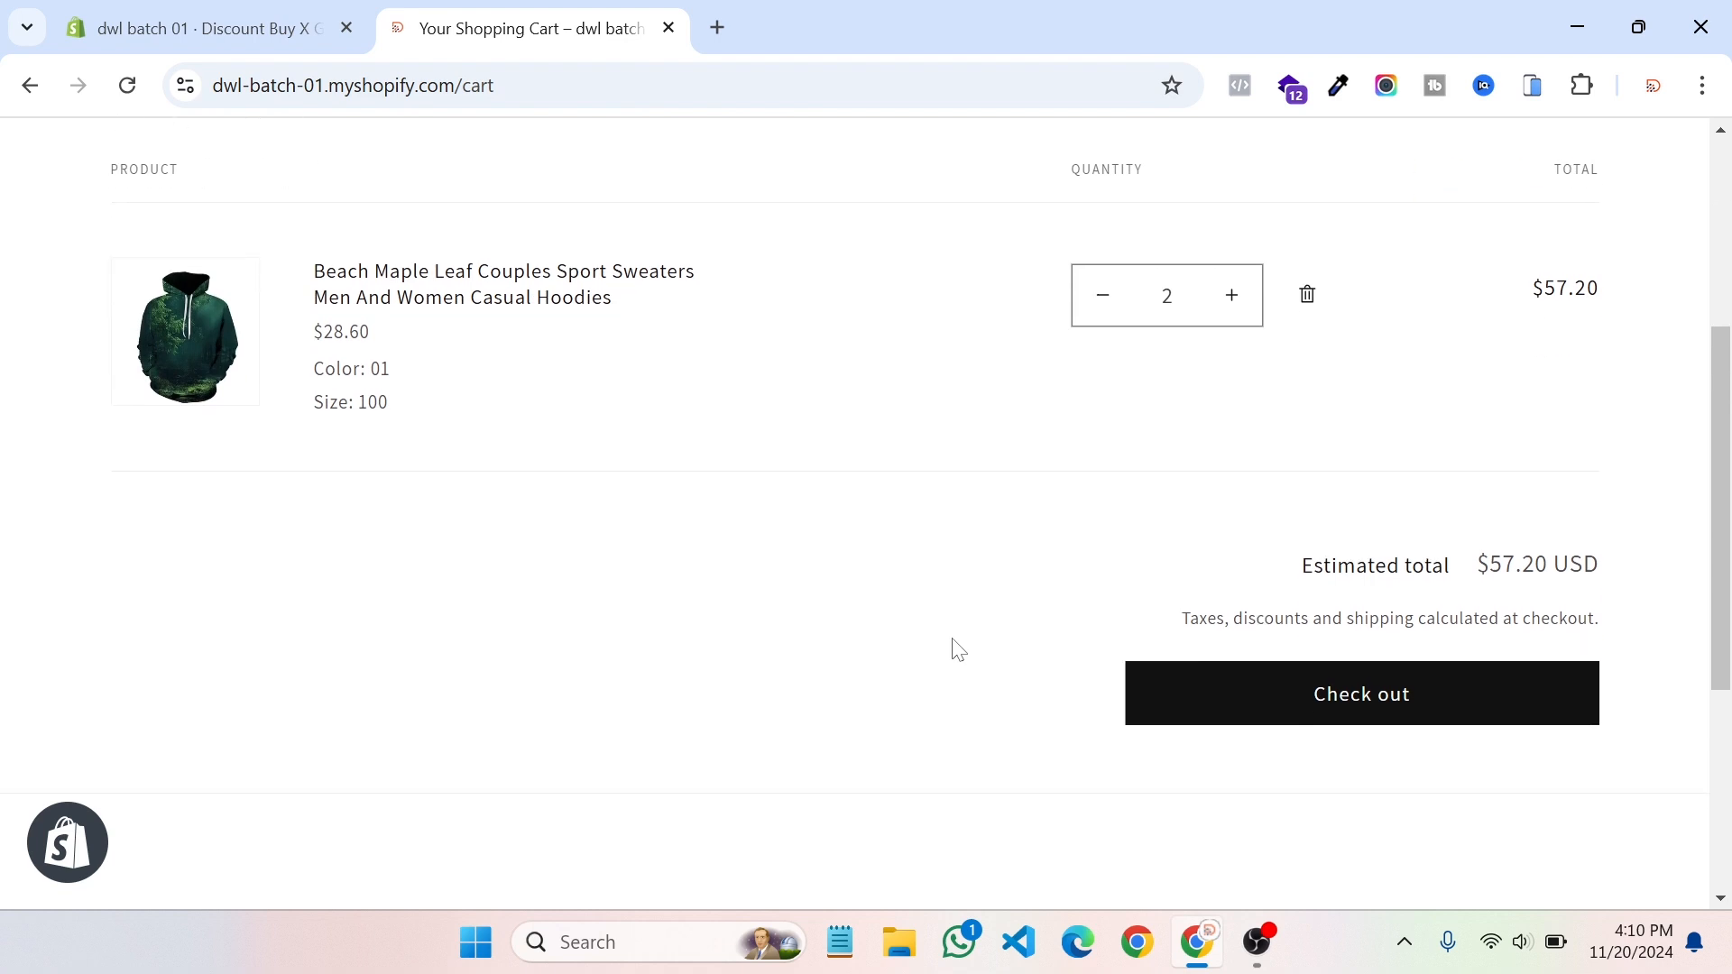
pyautogui.scroll(4, 954, 649)
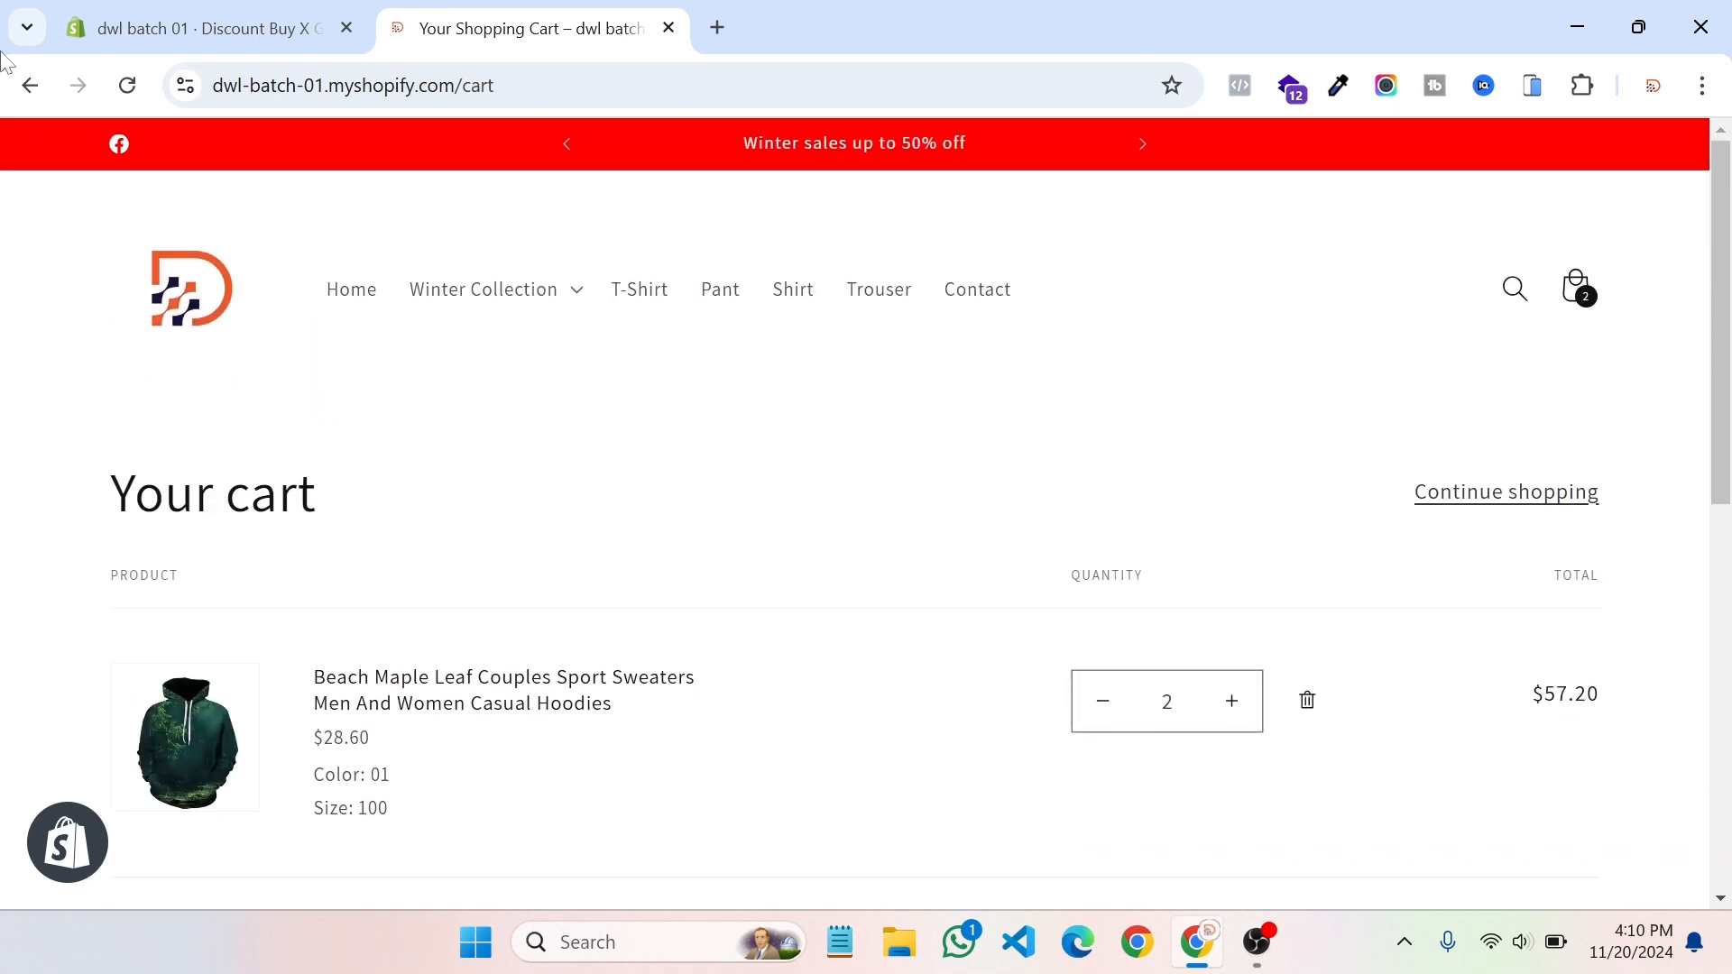
# Step: Add one Custom Design, T-Shirt, Personal T-shirt in Apricot L to the cart from the T-Shirt collection and proceed to checkout
pyautogui.click(29, 85)
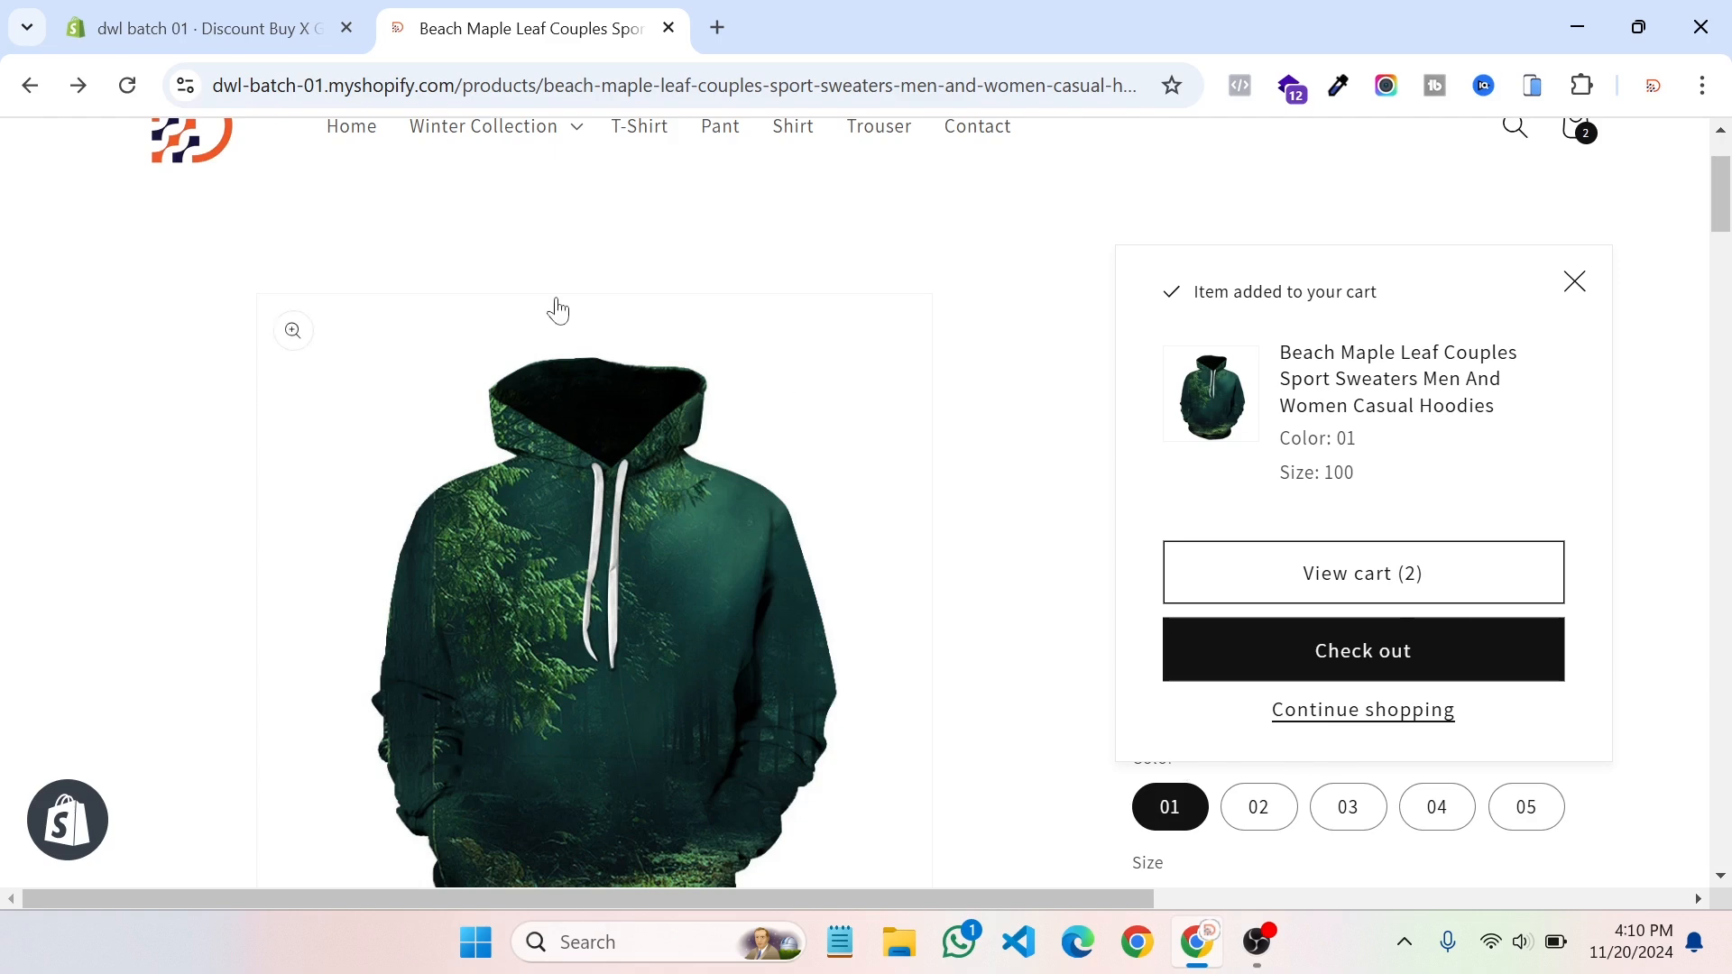
pyautogui.scroll(2, 739, 483)
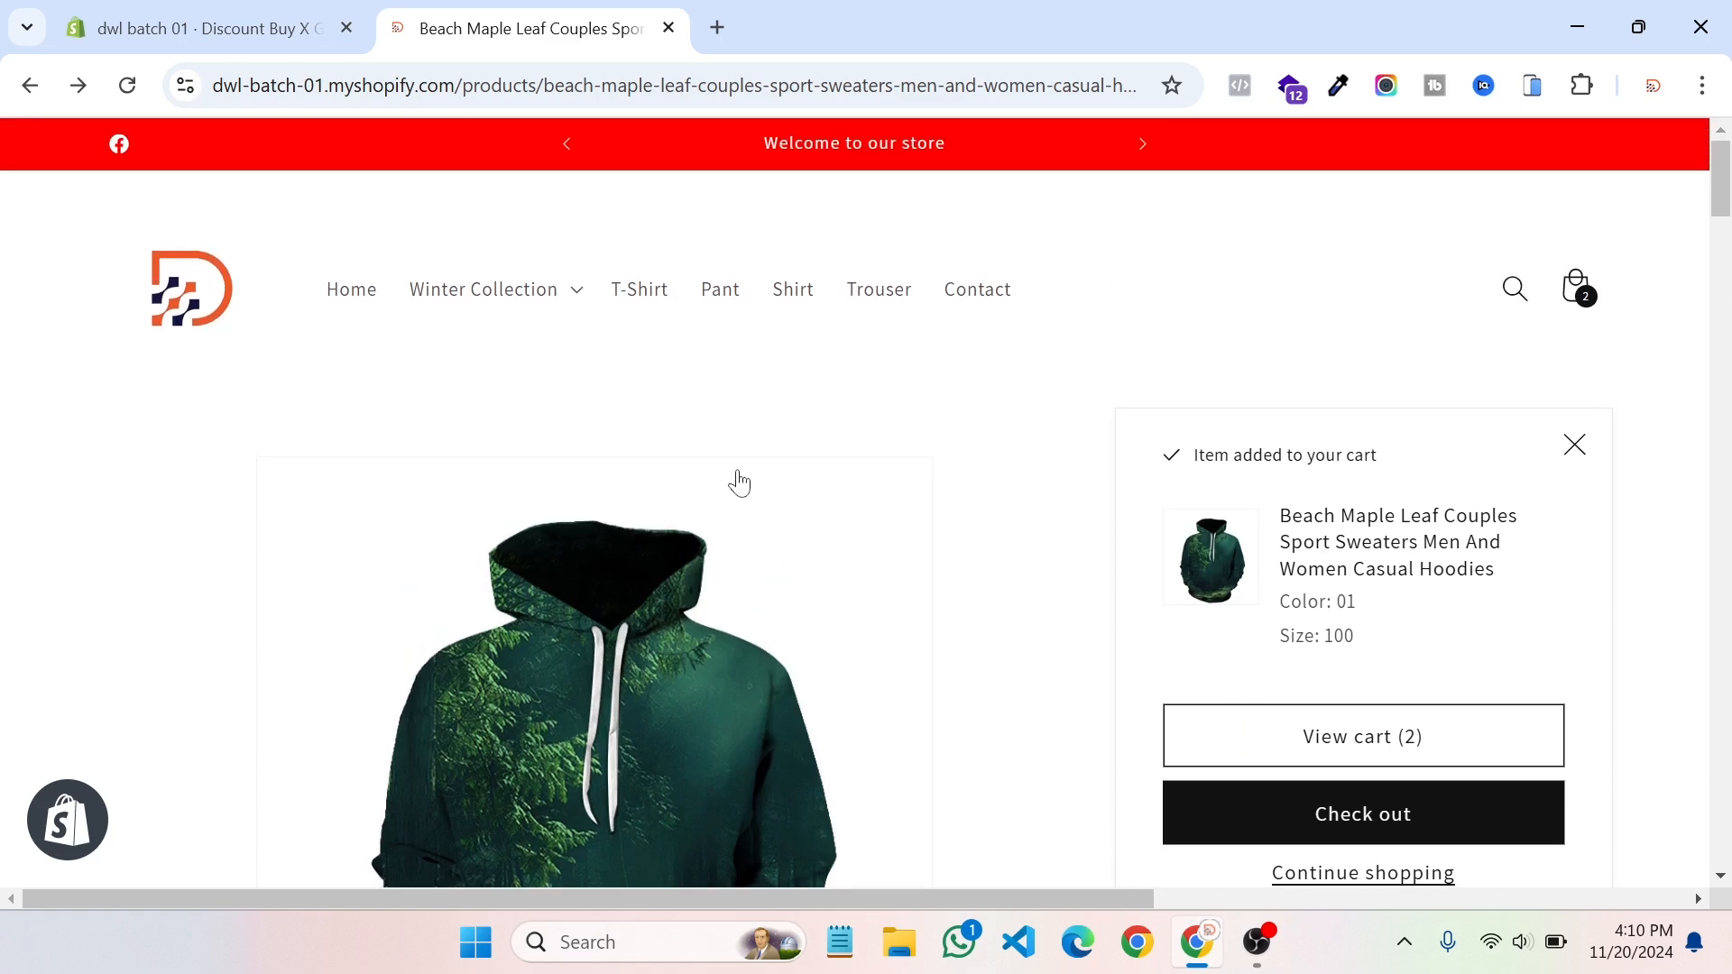
pyautogui.click(642, 301)
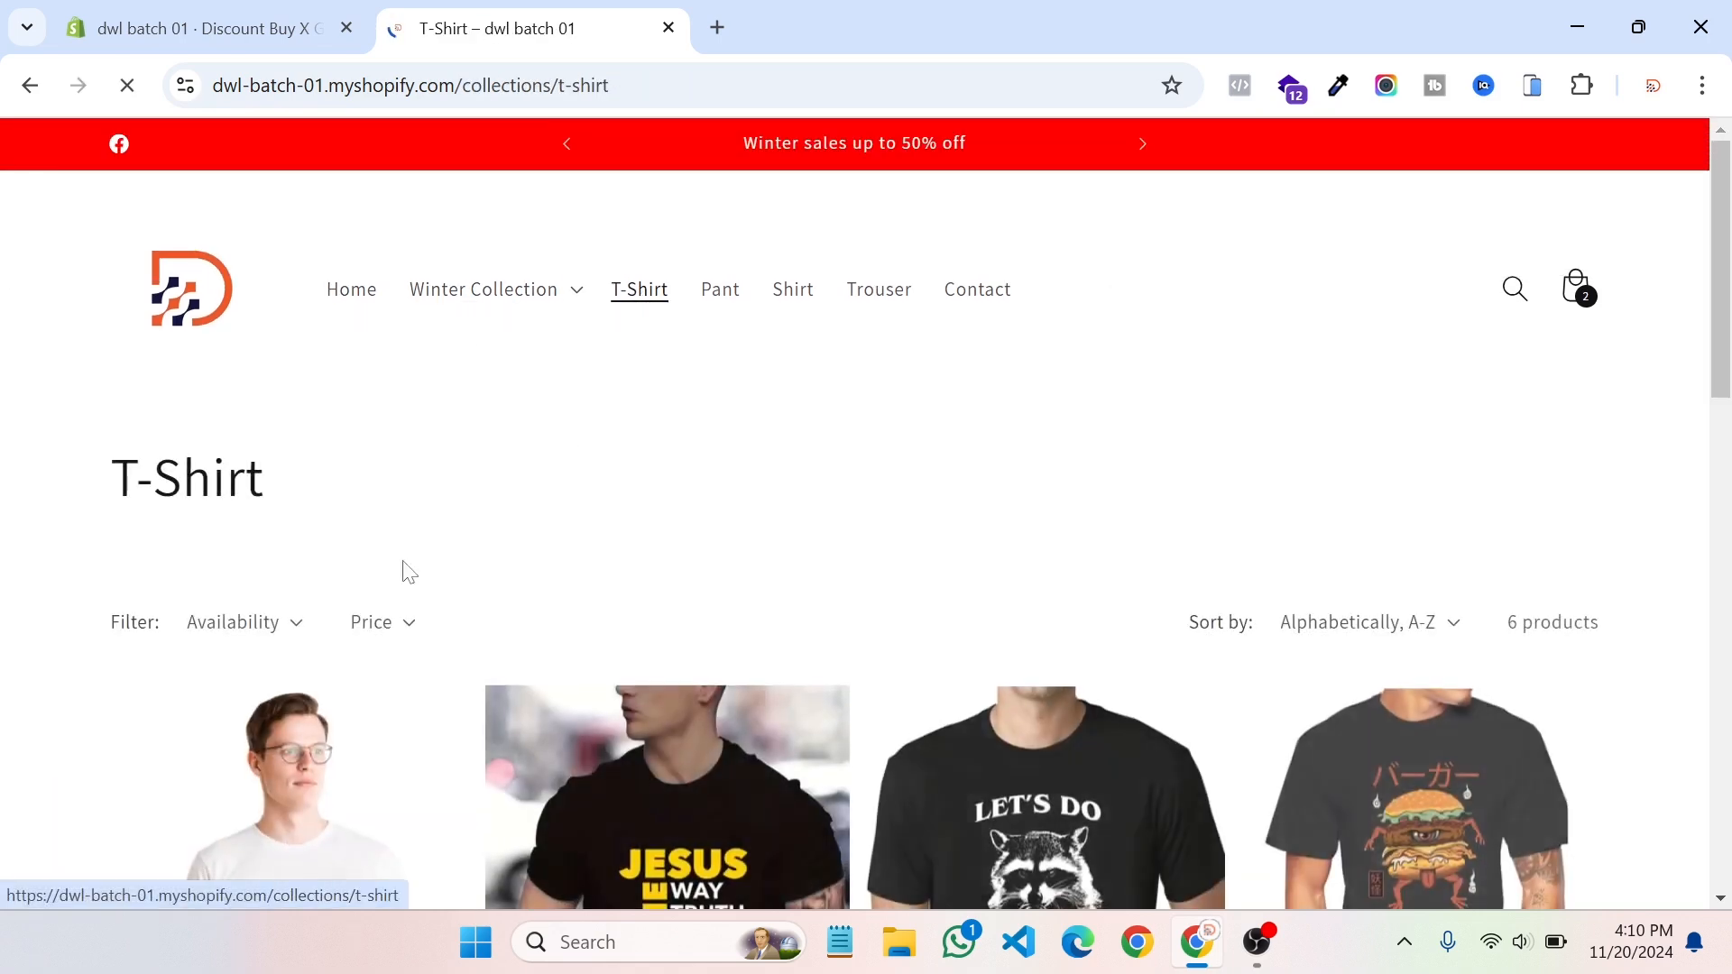
pyautogui.scroll(-2, 405, 578)
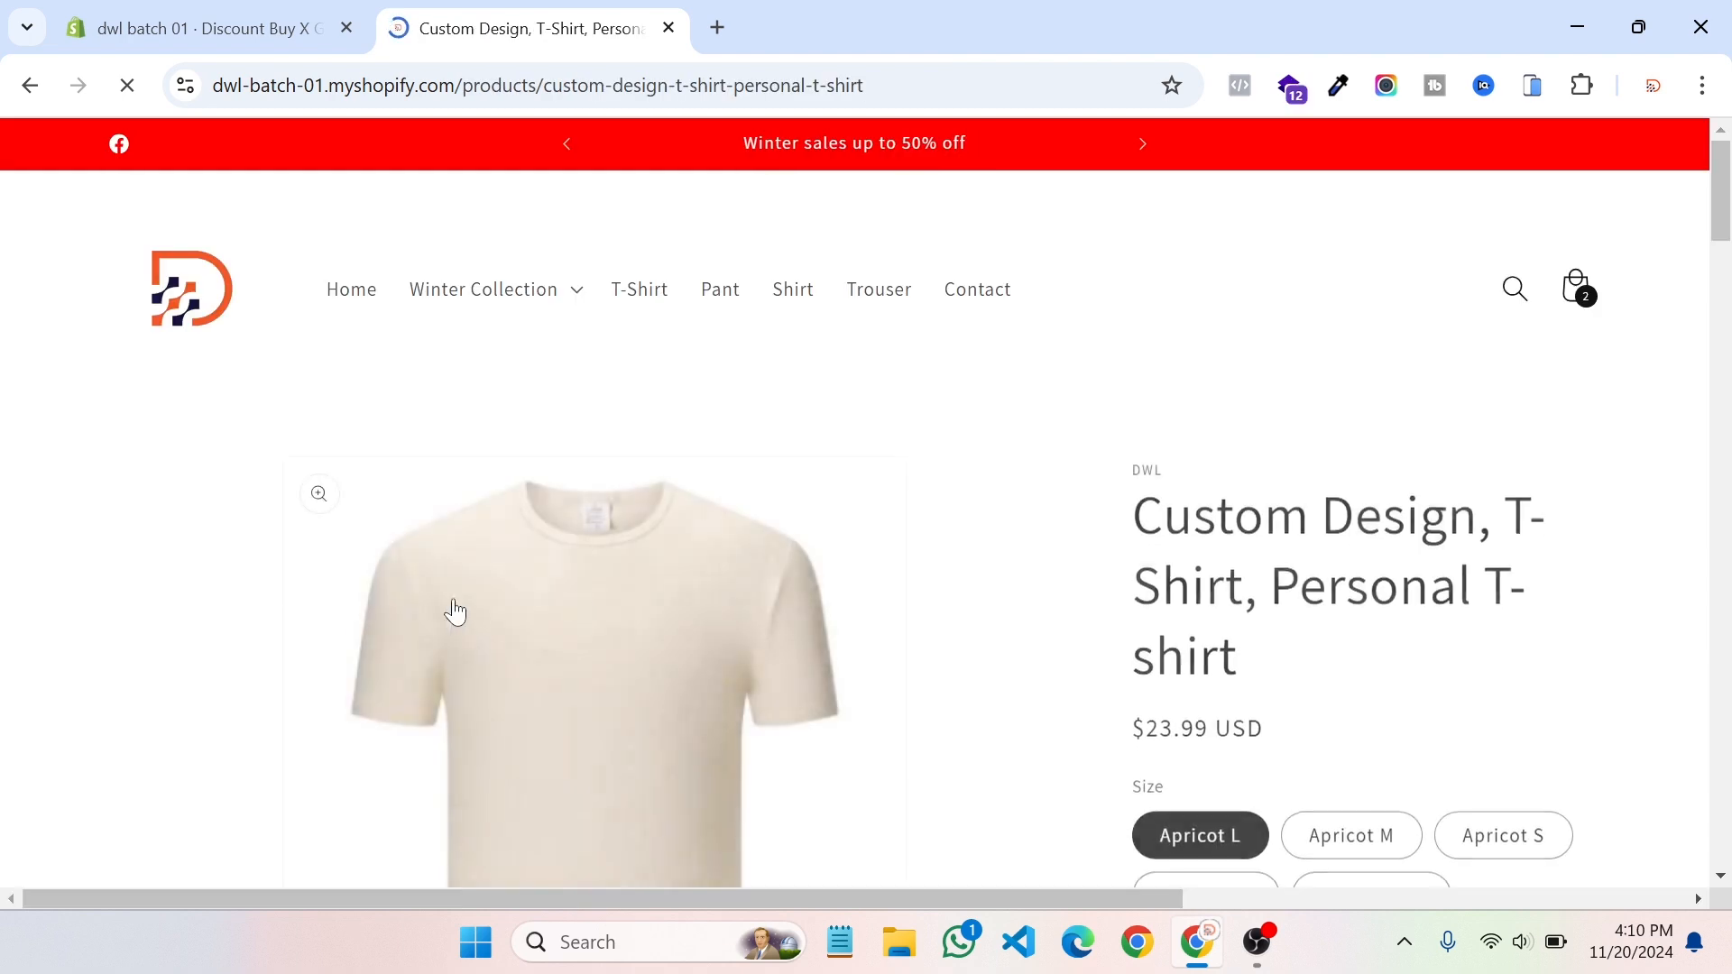
pyautogui.scroll(-10, 986, 599)
pyautogui.scroll(-15, 1210, 634)
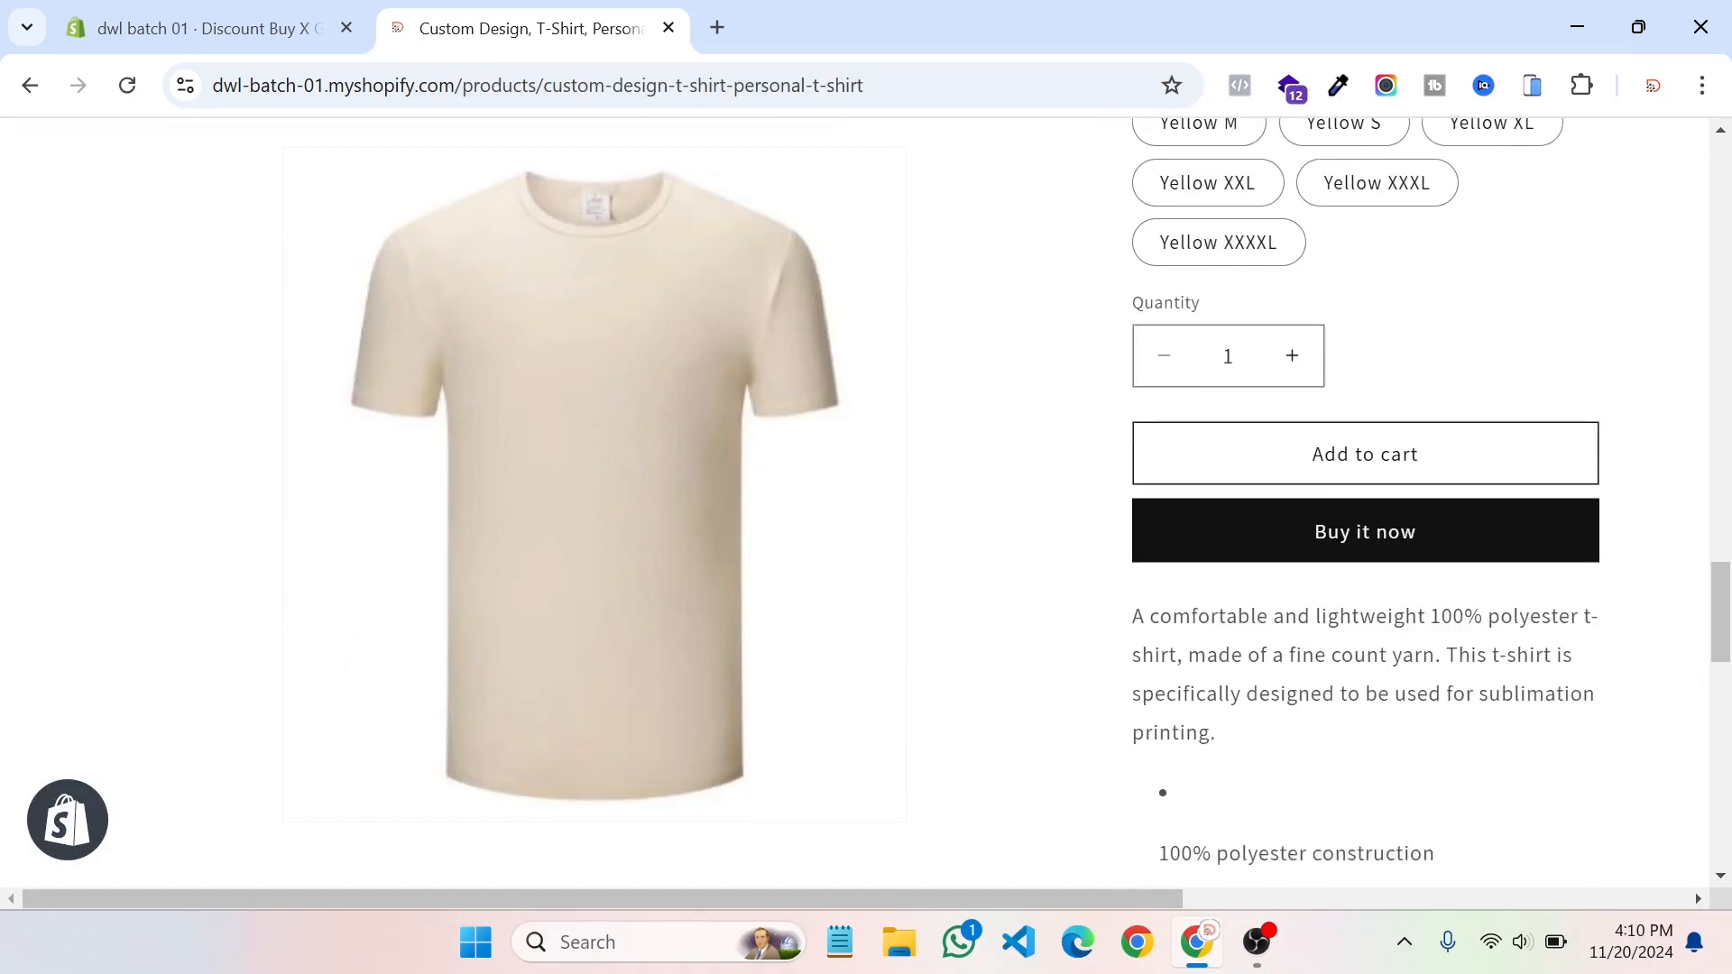
pyautogui.click(1387, 457)
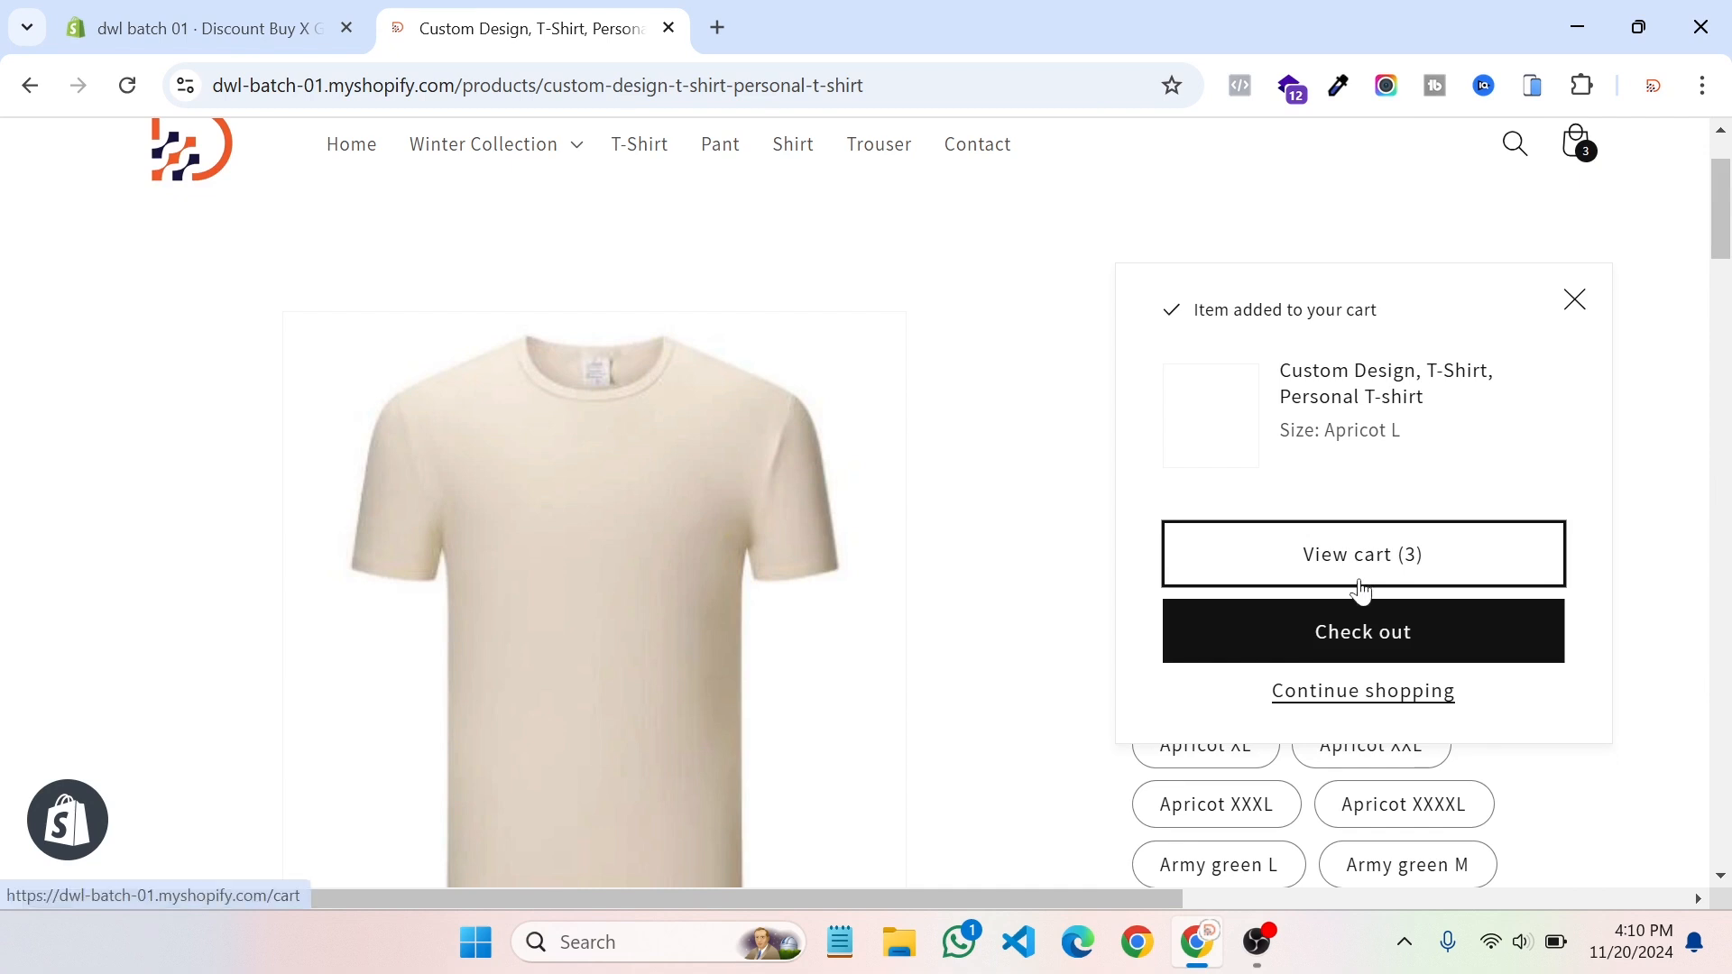
pyautogui.click(1370, 634)
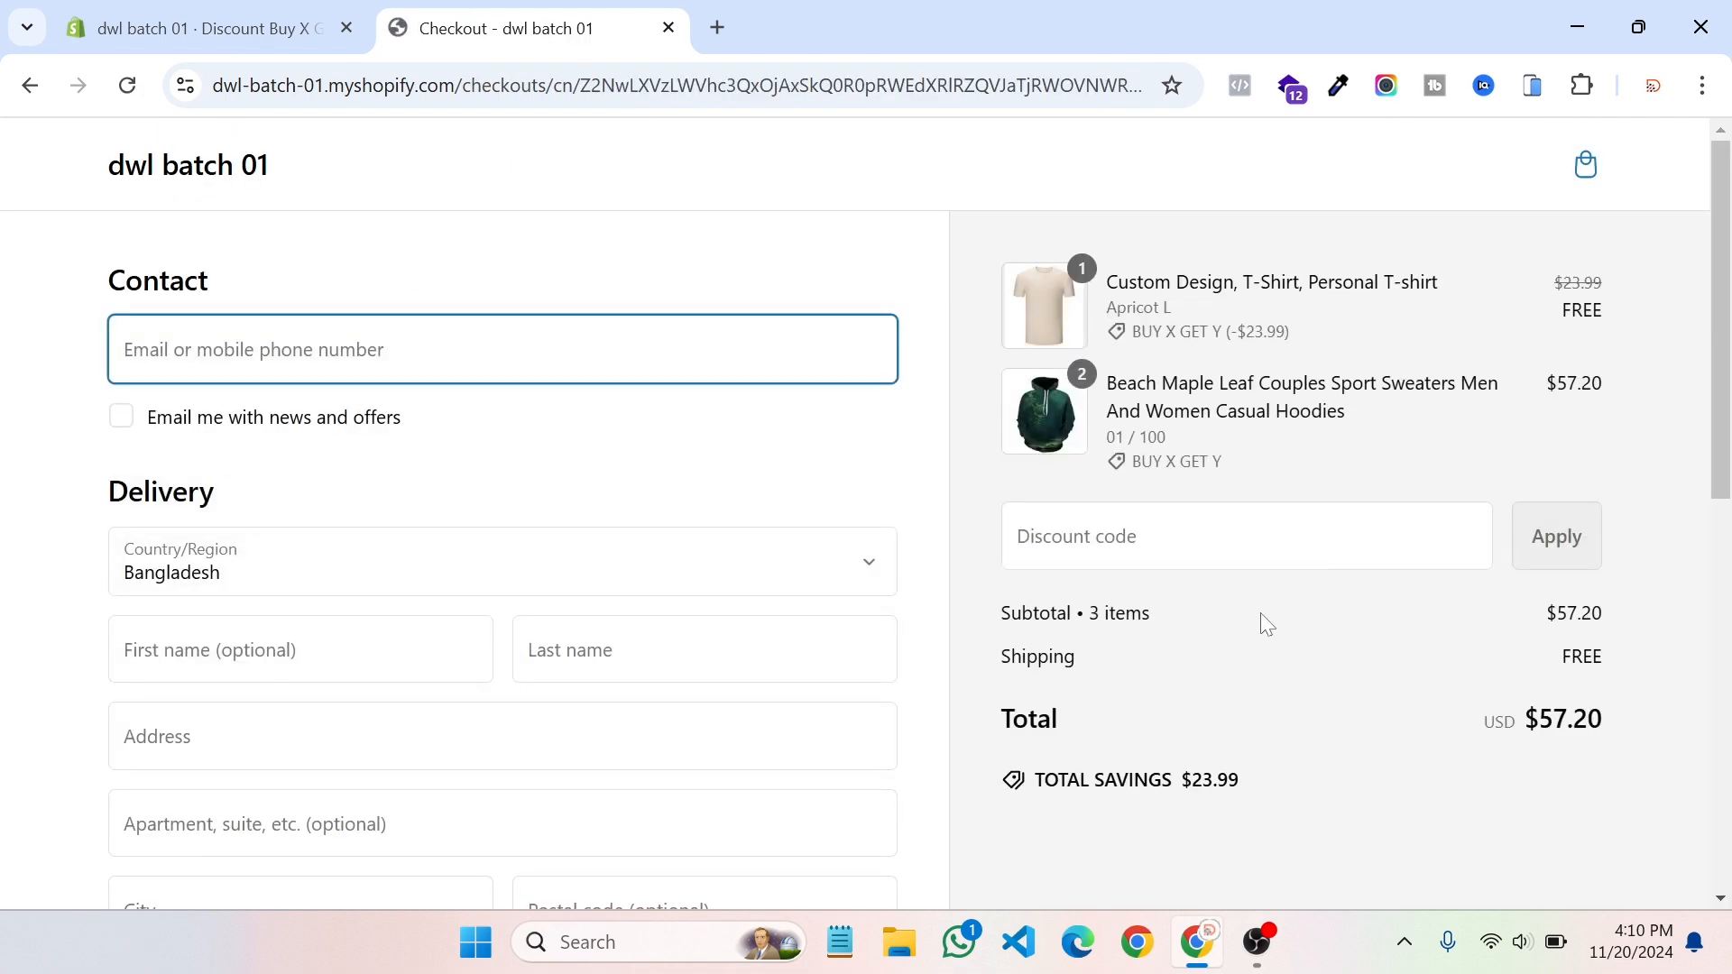
pyautogui.click(1404, 943)
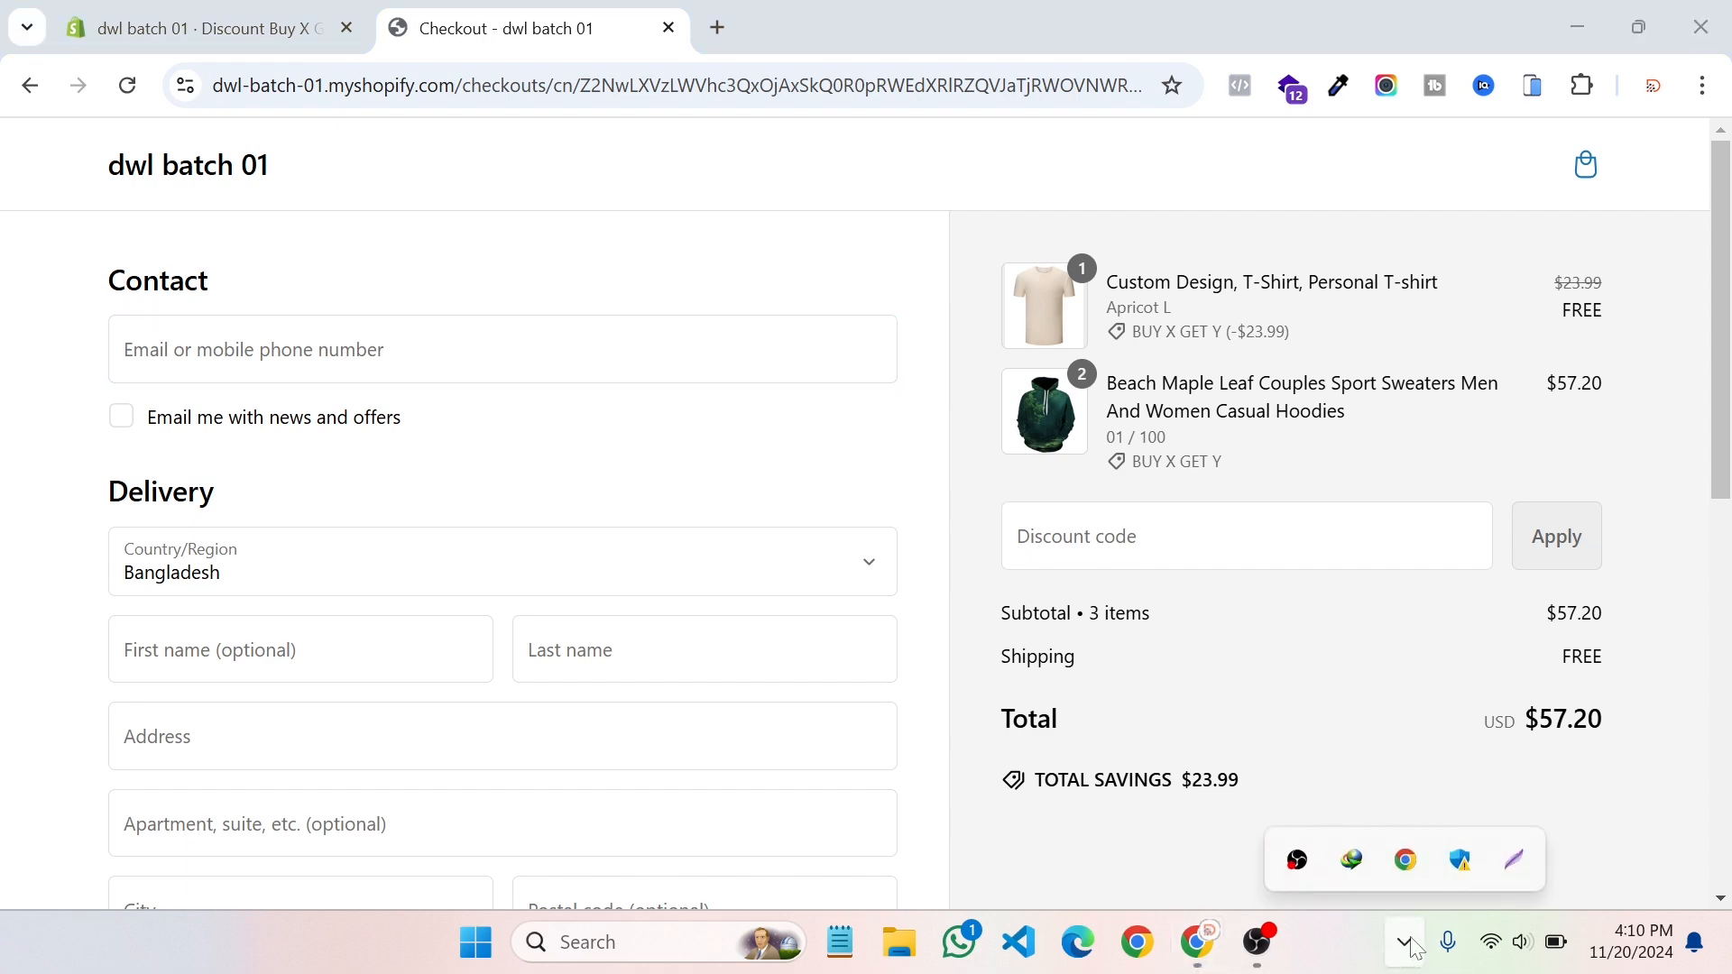
pyautogui.click(1517, 864)
pyautogui.moveTo(927, 153); pyautogui.dragTo(1729, 962)
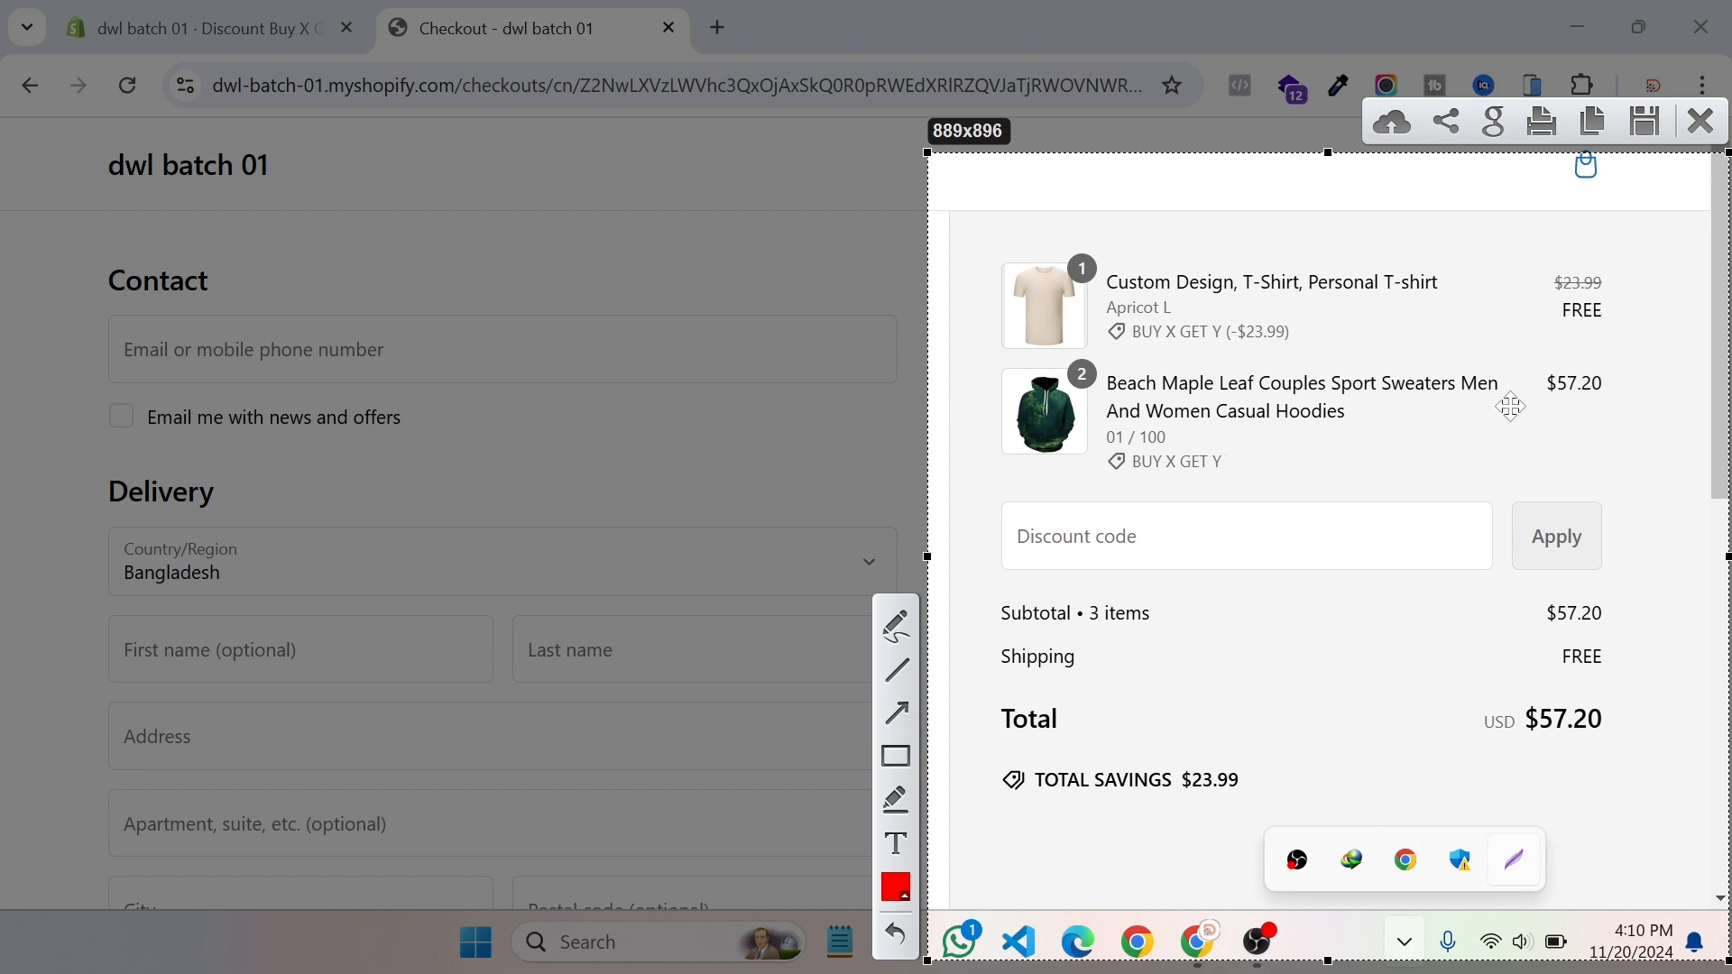
pyautogui.click(1702, 123)
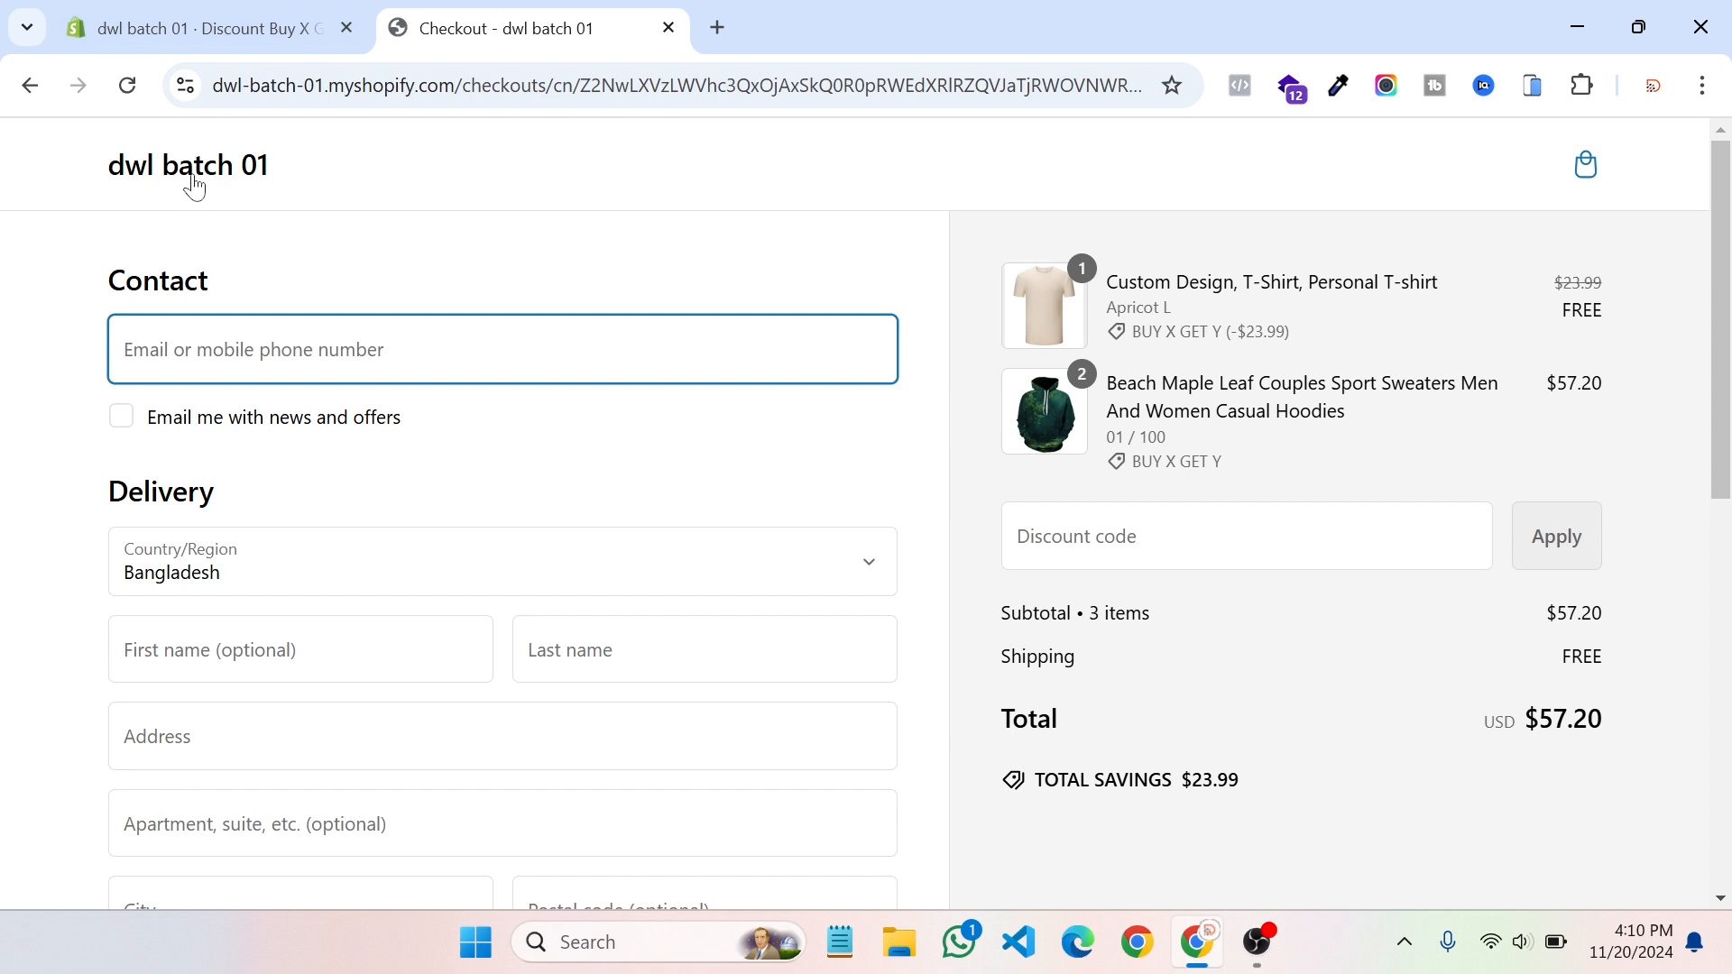
# Step: Return to the shopping cart, reduce the Beach Maple Leaf hoodie quantity to 1 and proceed to checkout to check the order summary
pyautogui.click(30, 85)
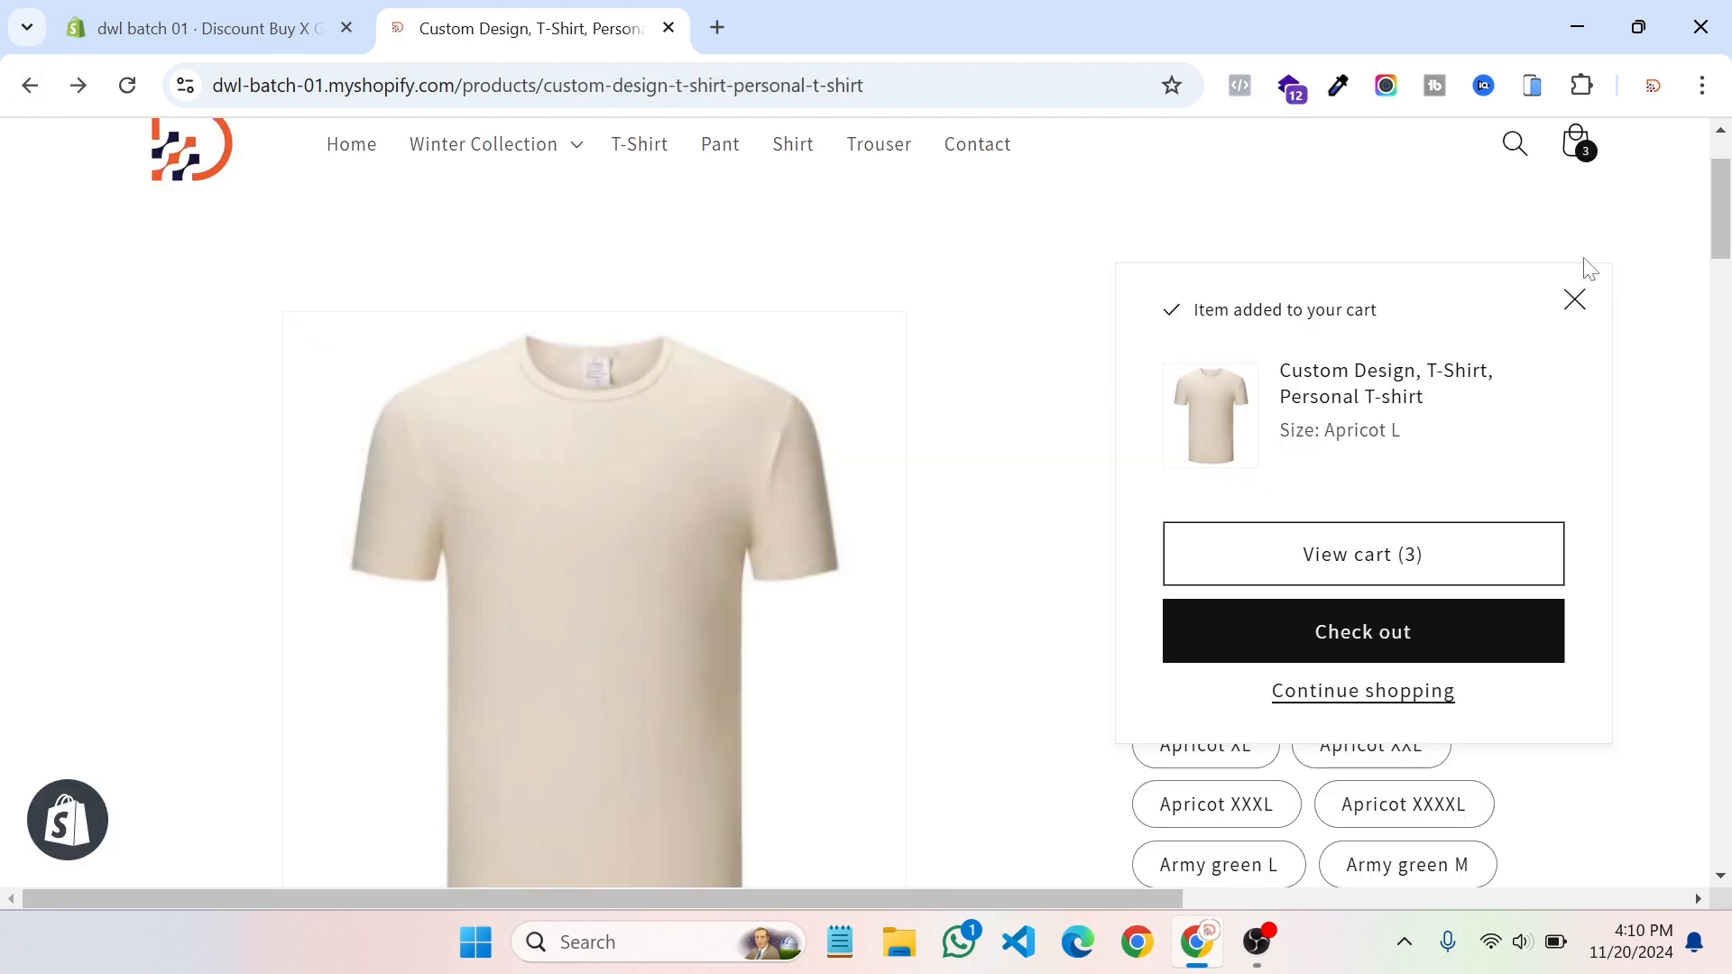
pyautogui.click(1577, 163)
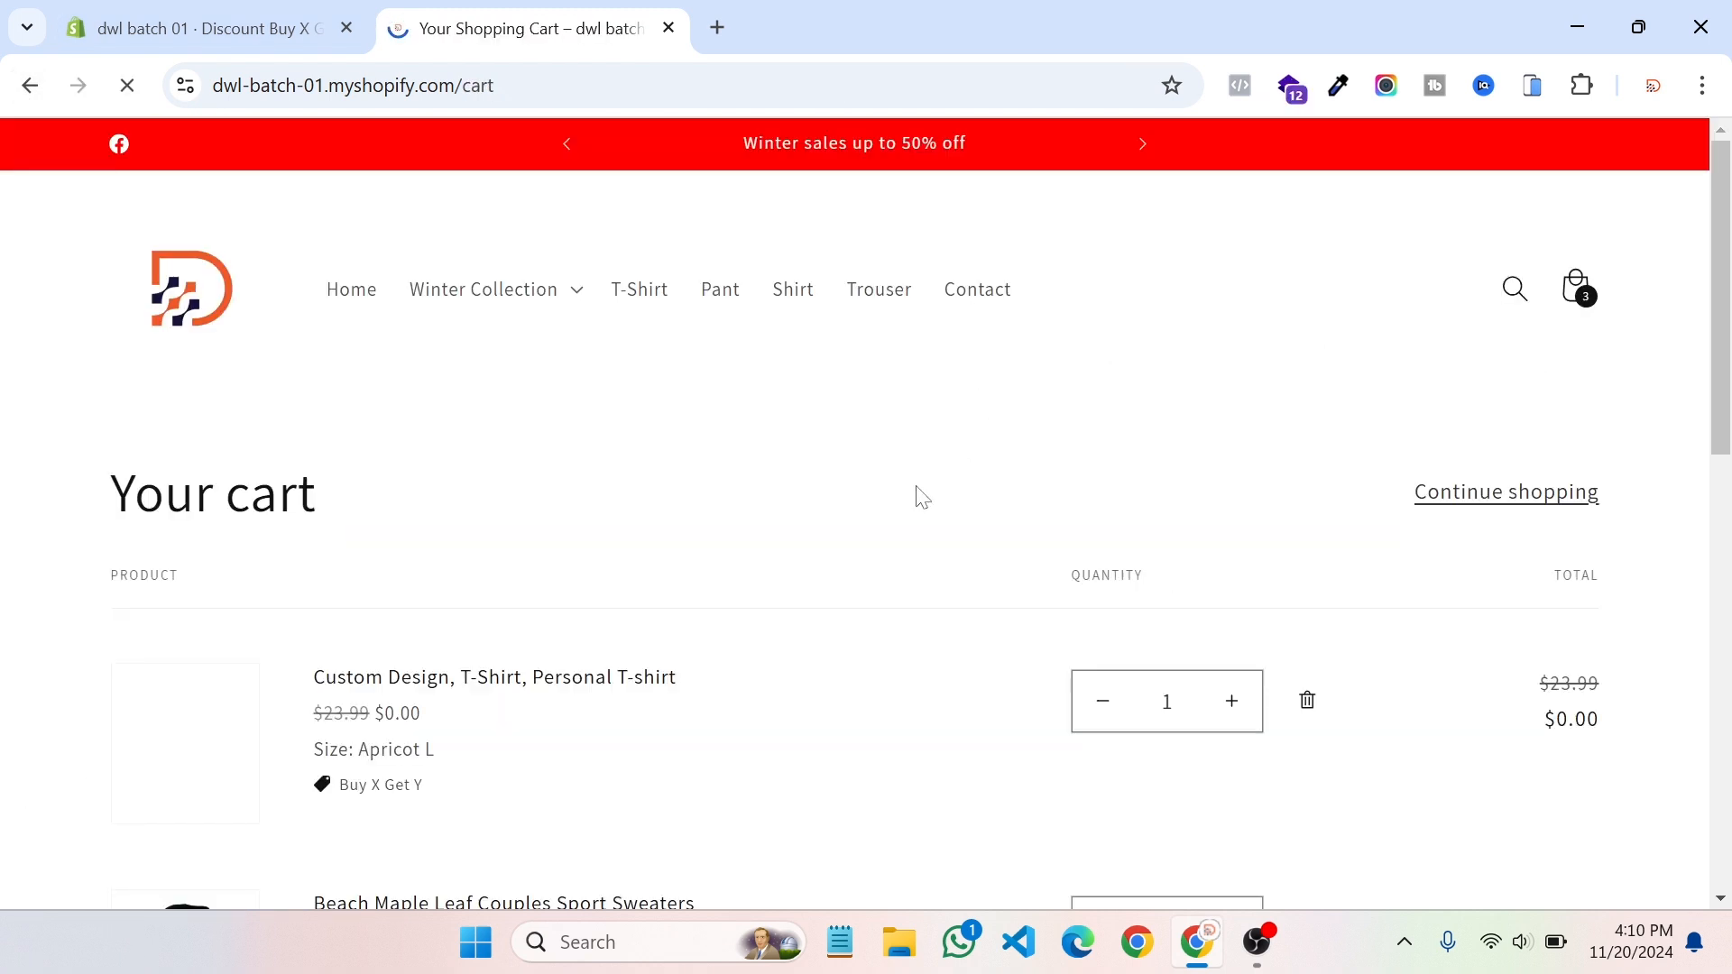
pyautogui.scroll(-3, 866, 560)
pyautogui.scroll(-2, 1118, 540)
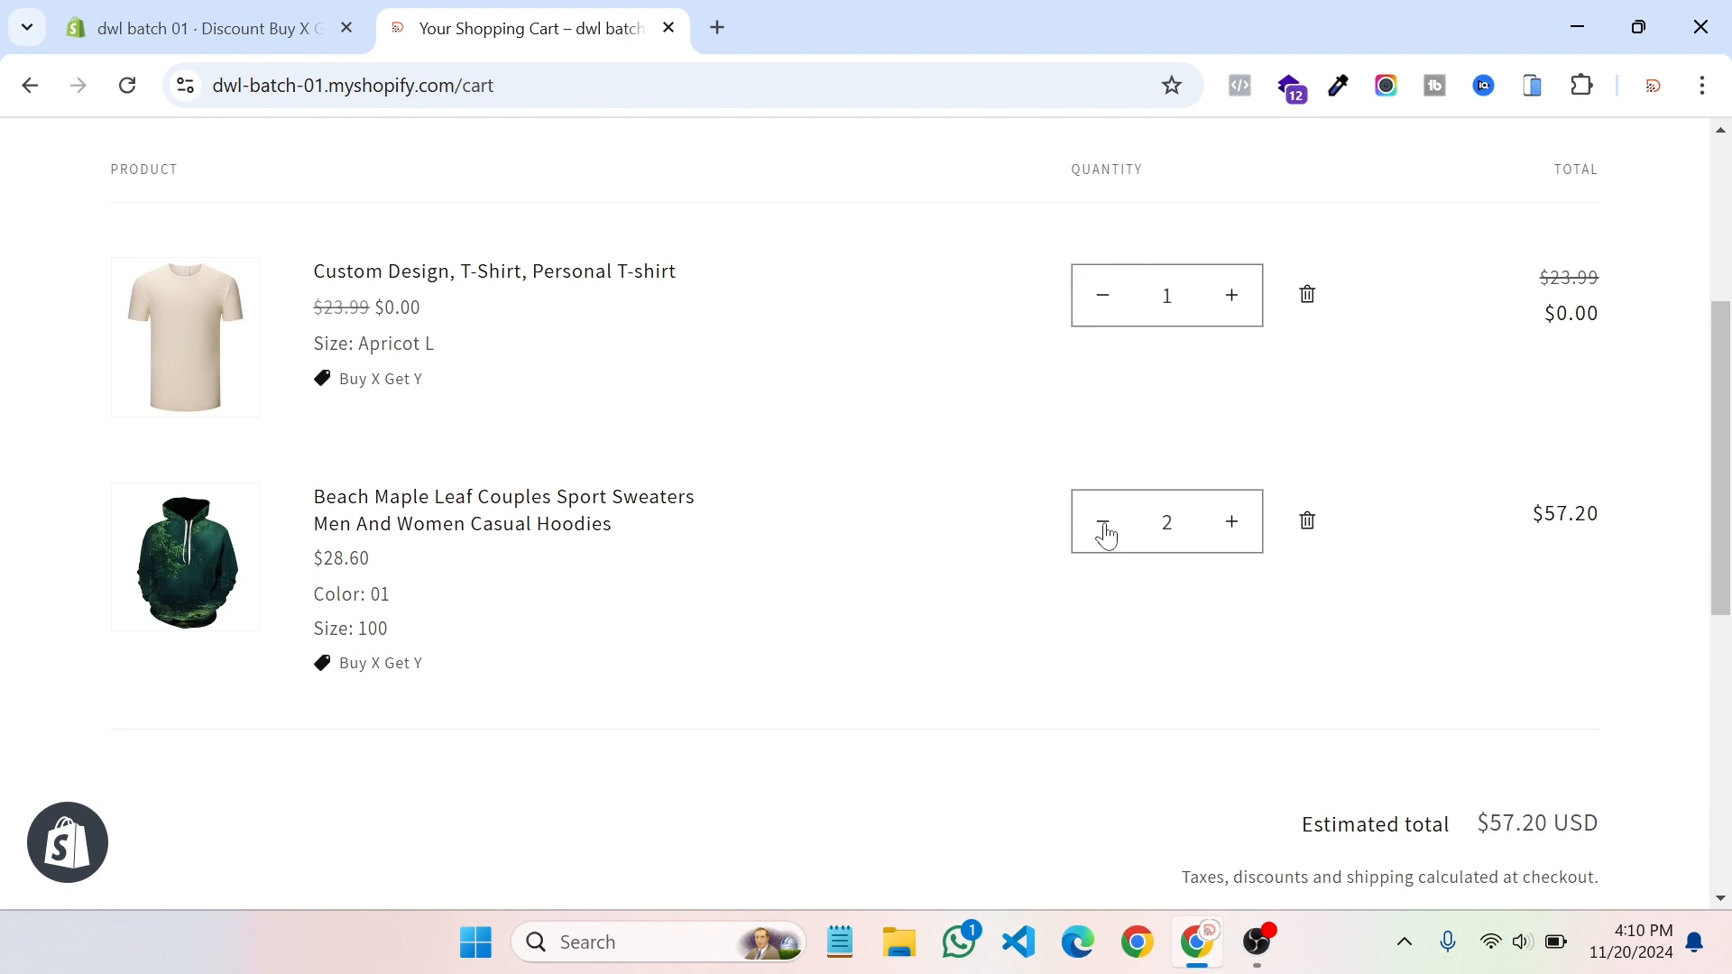
pyautogui.scroll(-2, 1295, 630)
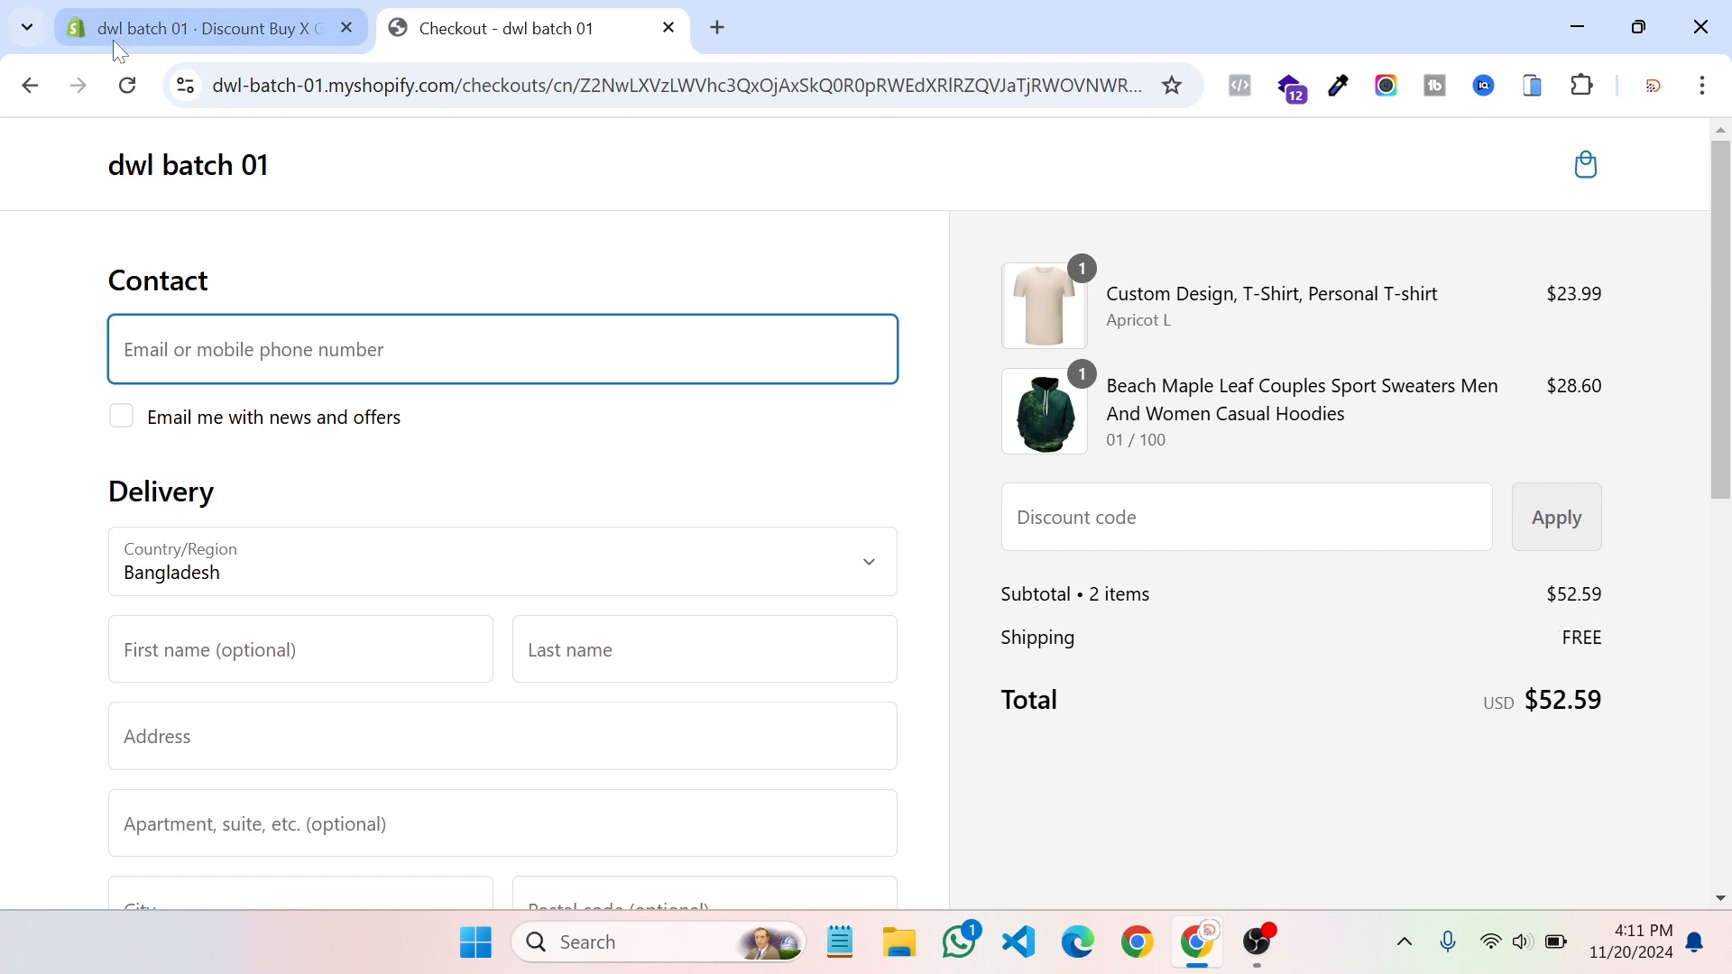
# Step: Go back to the cart, set the Beach Maple Leaf hoodie quantity to 2 and review the T-shirt's discounted price
pyautogui.click(30, 85)
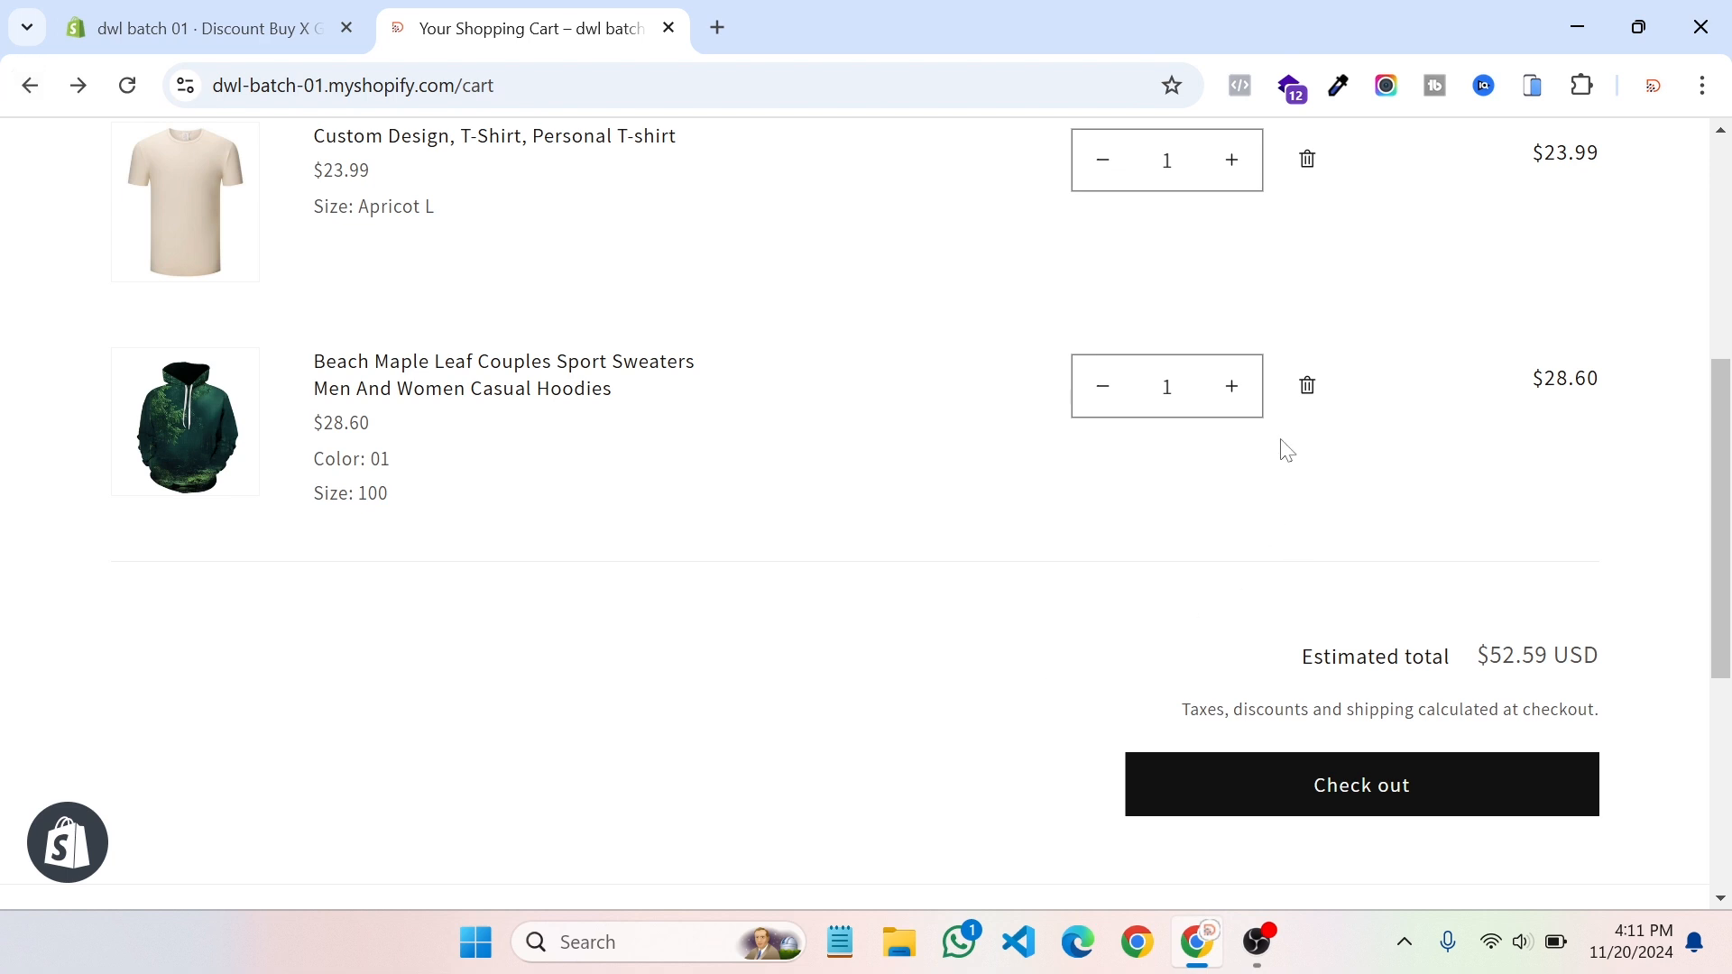
pyautogui.click(1232, 390)
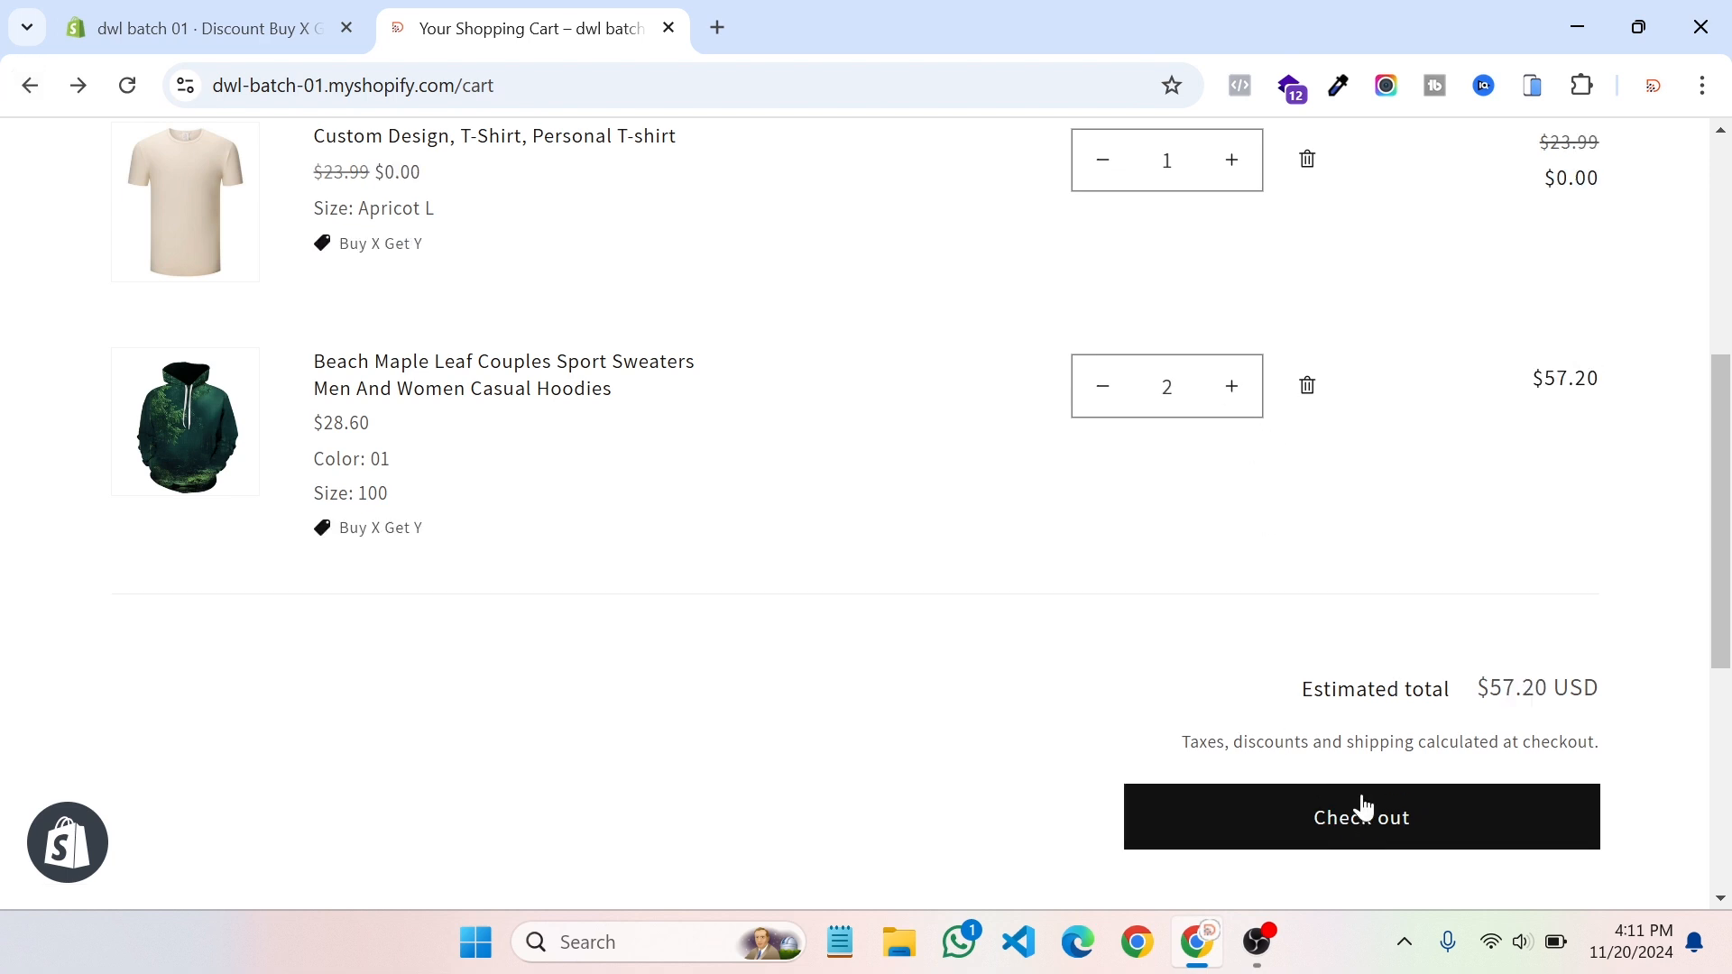
pyautogui.scroll(2, 1461, 366)
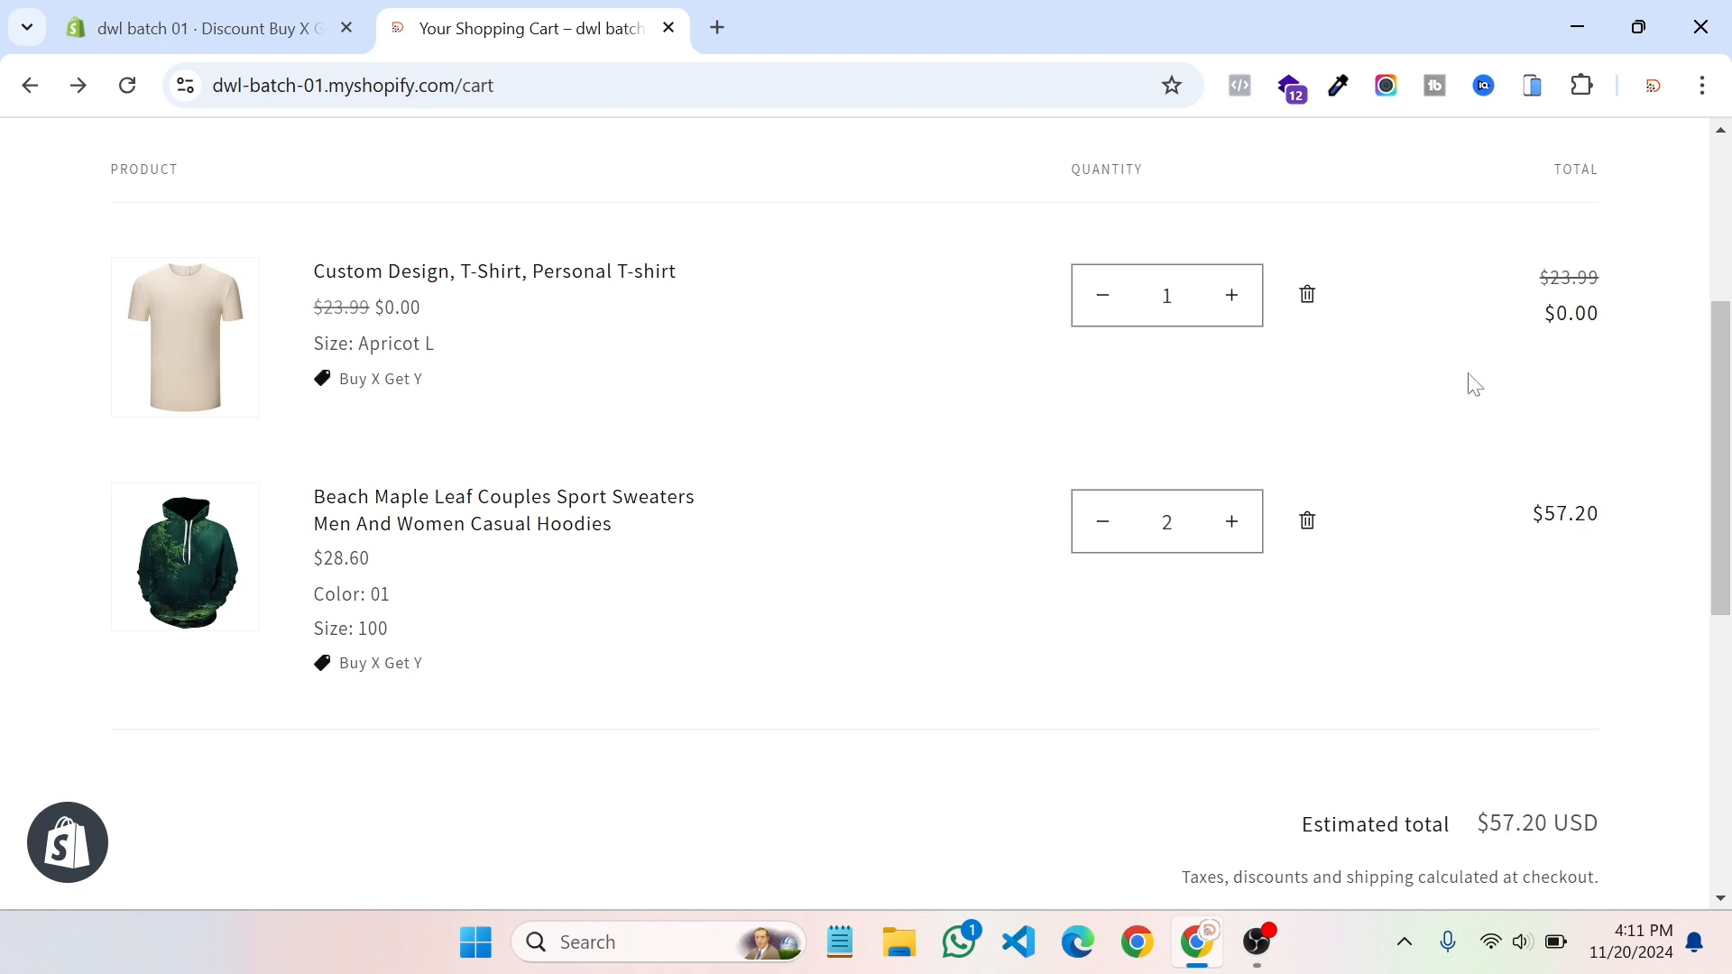
pyautogui.scroll(-4, 1198, 686)
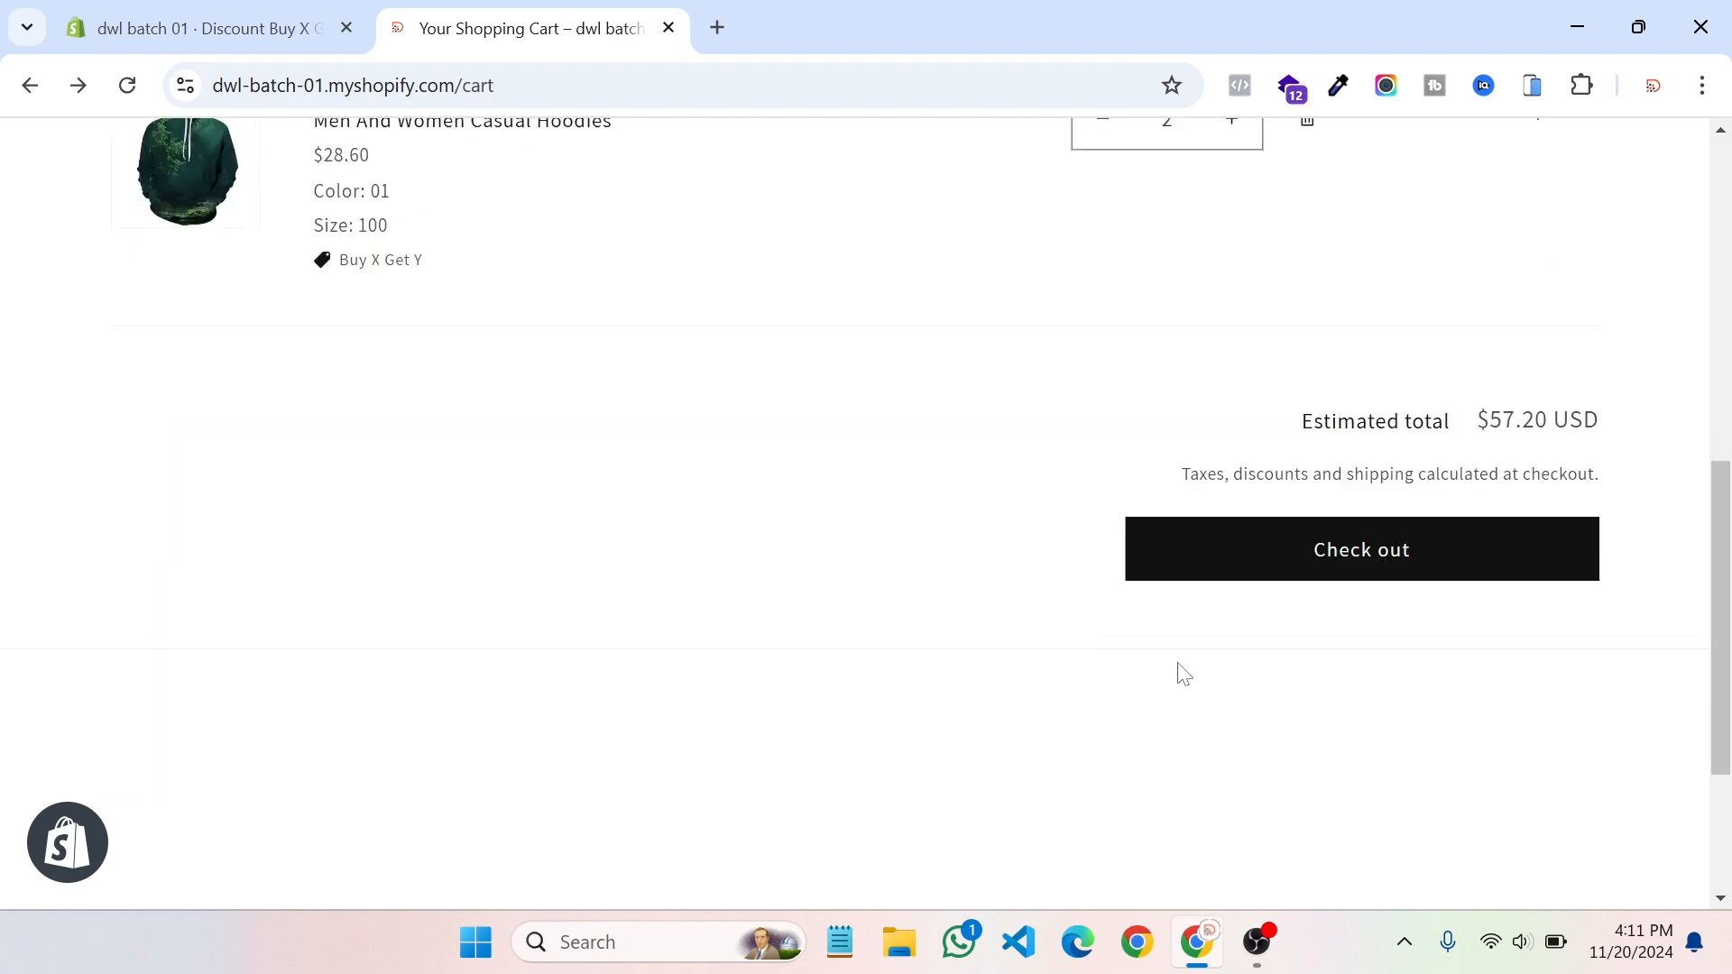
pyautogui.scroll(7, 1179, 672)
# Step: Switch to the Shopify admin, return to the discounts list and start a new discount of the Amount off order type
pyautogui.click(182, 18)
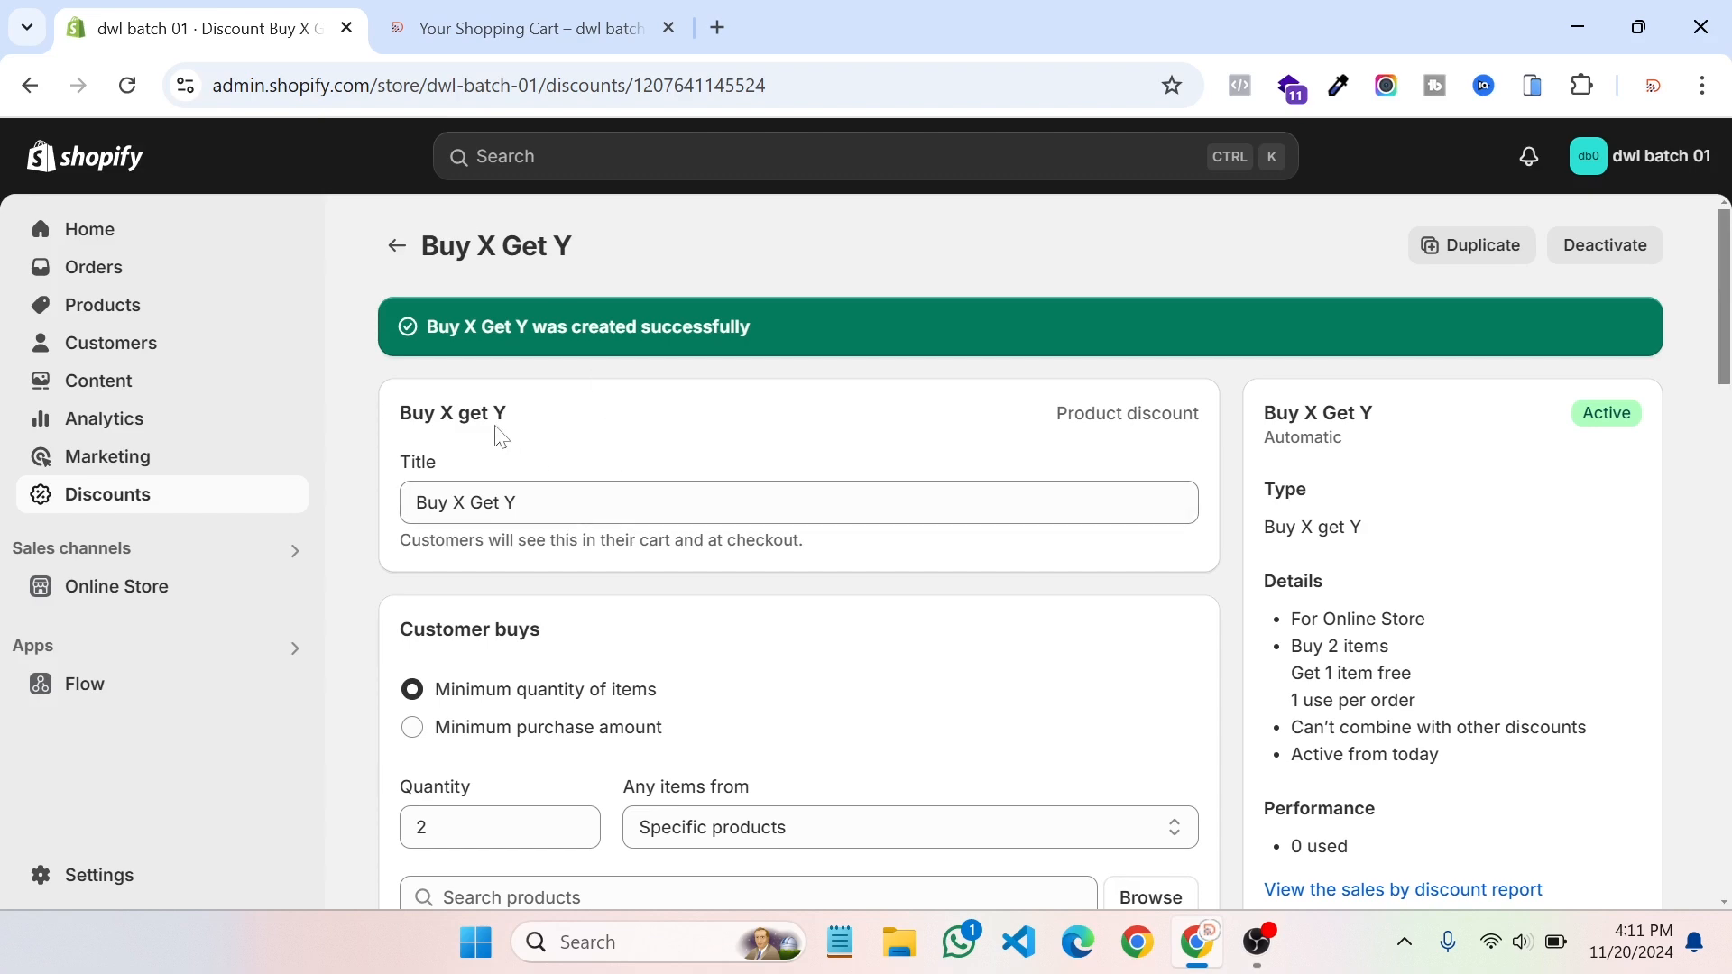
pyautogui.click(396, 245)
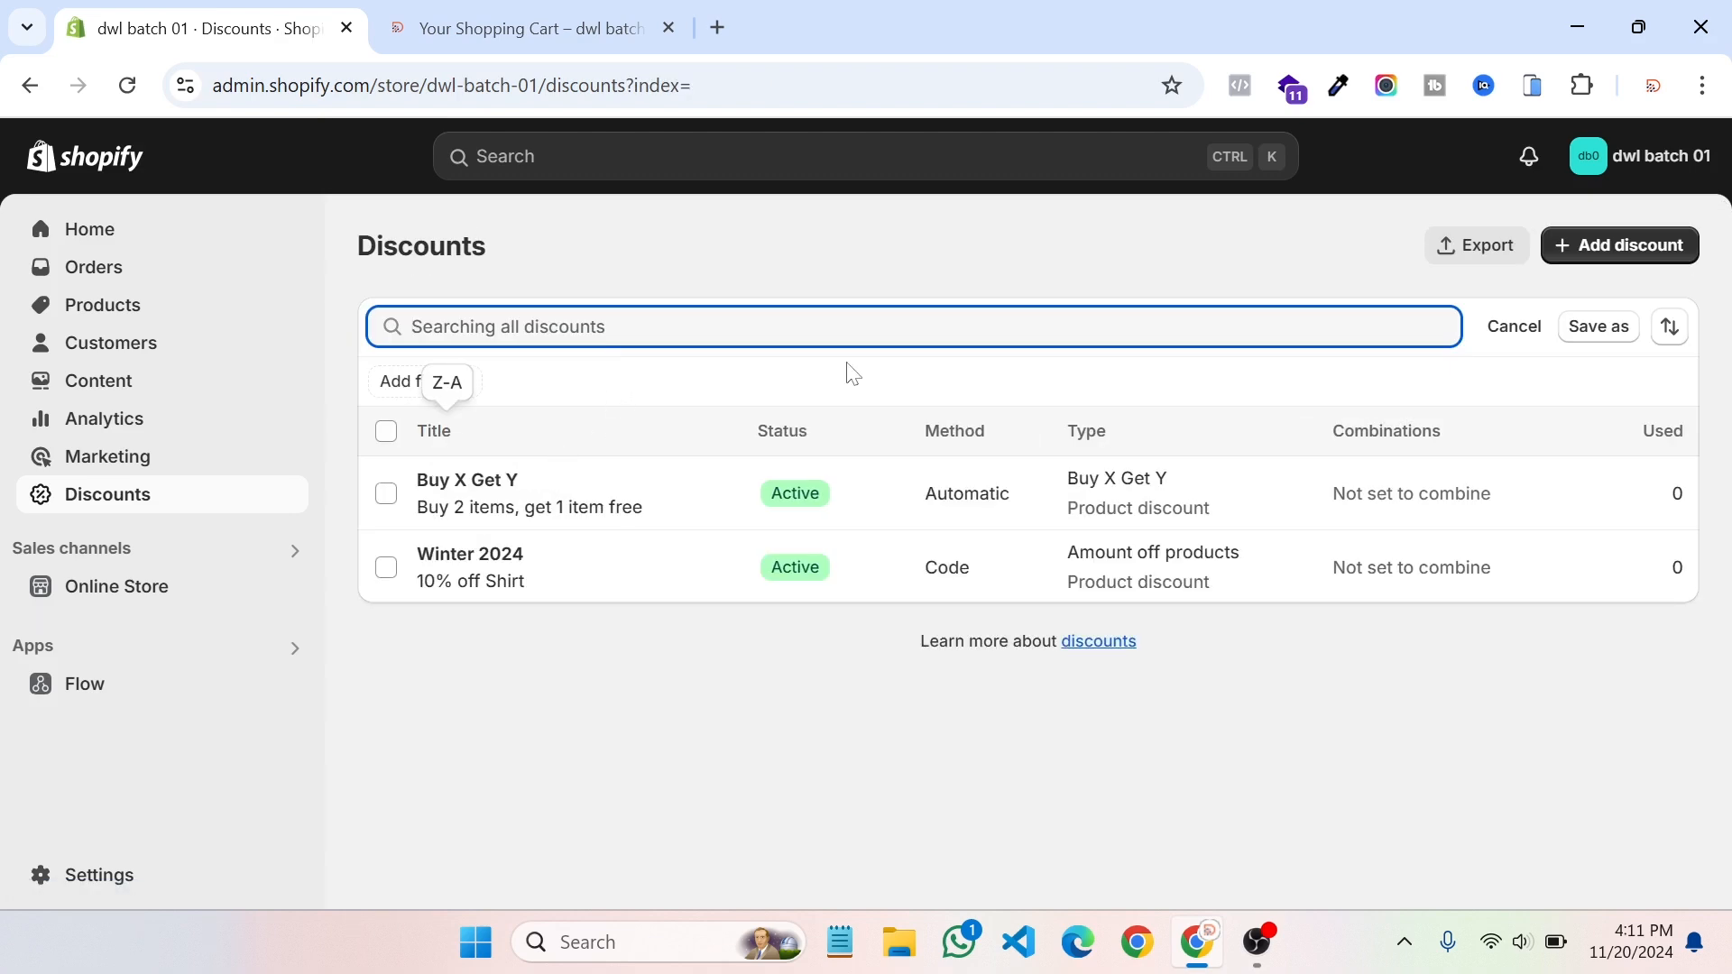
pyautogui.click(1605, 245)
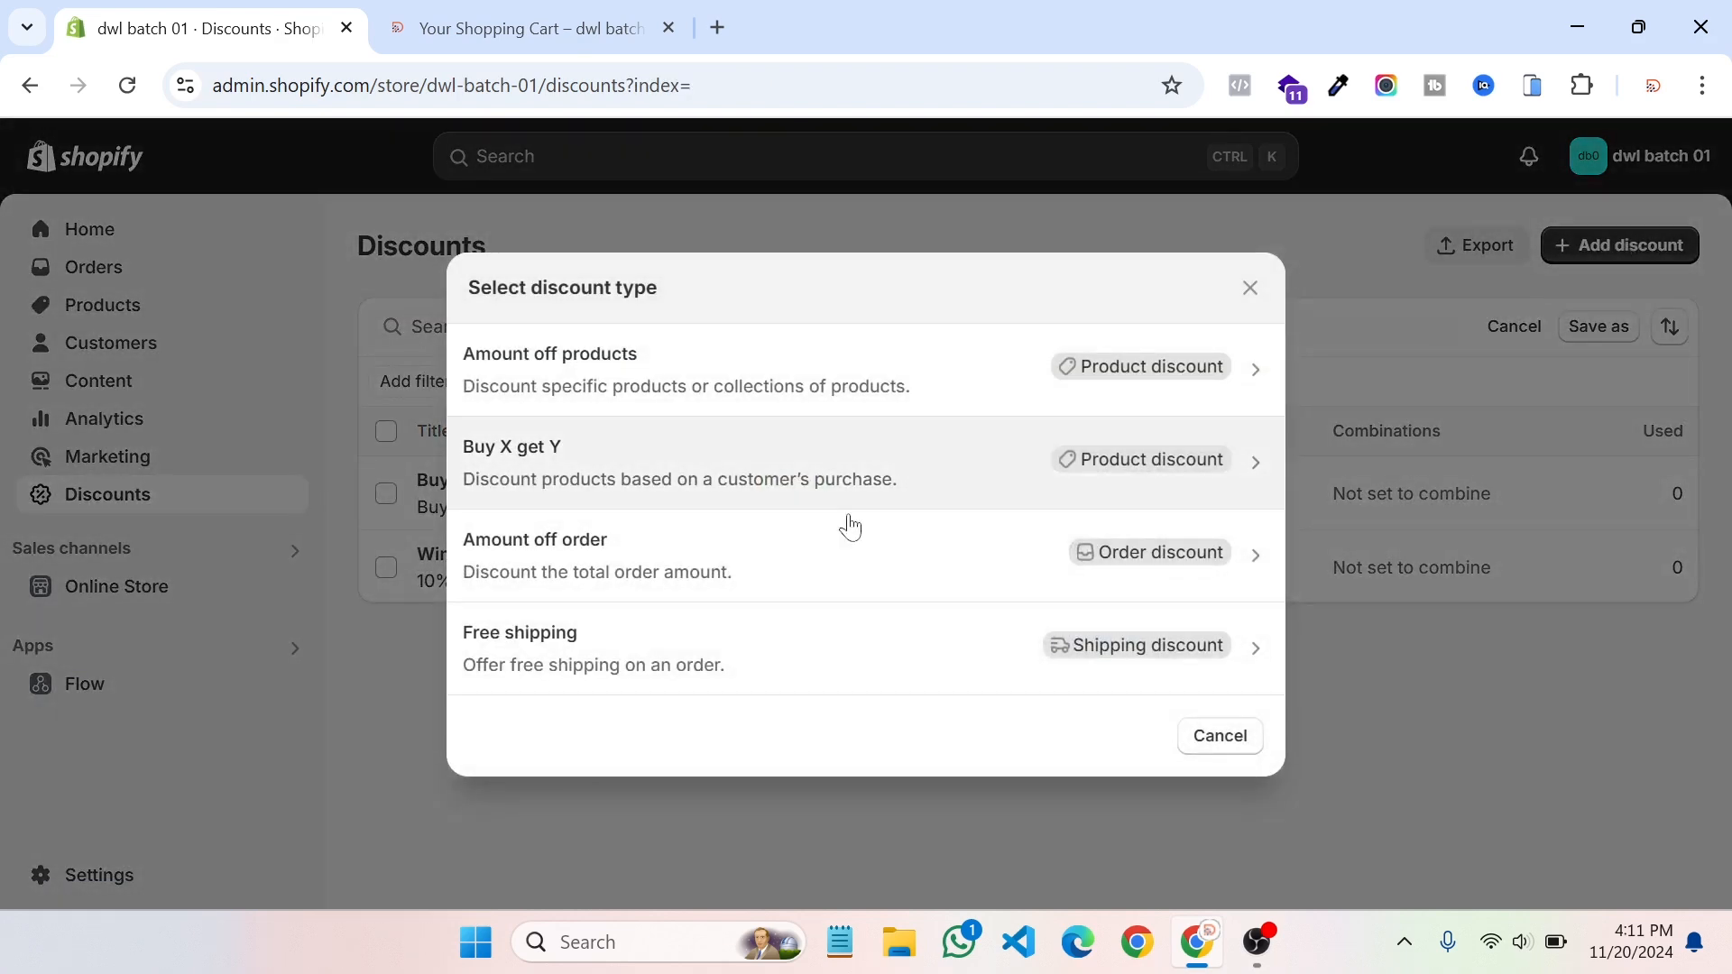
pyautogui.click(587, 570)
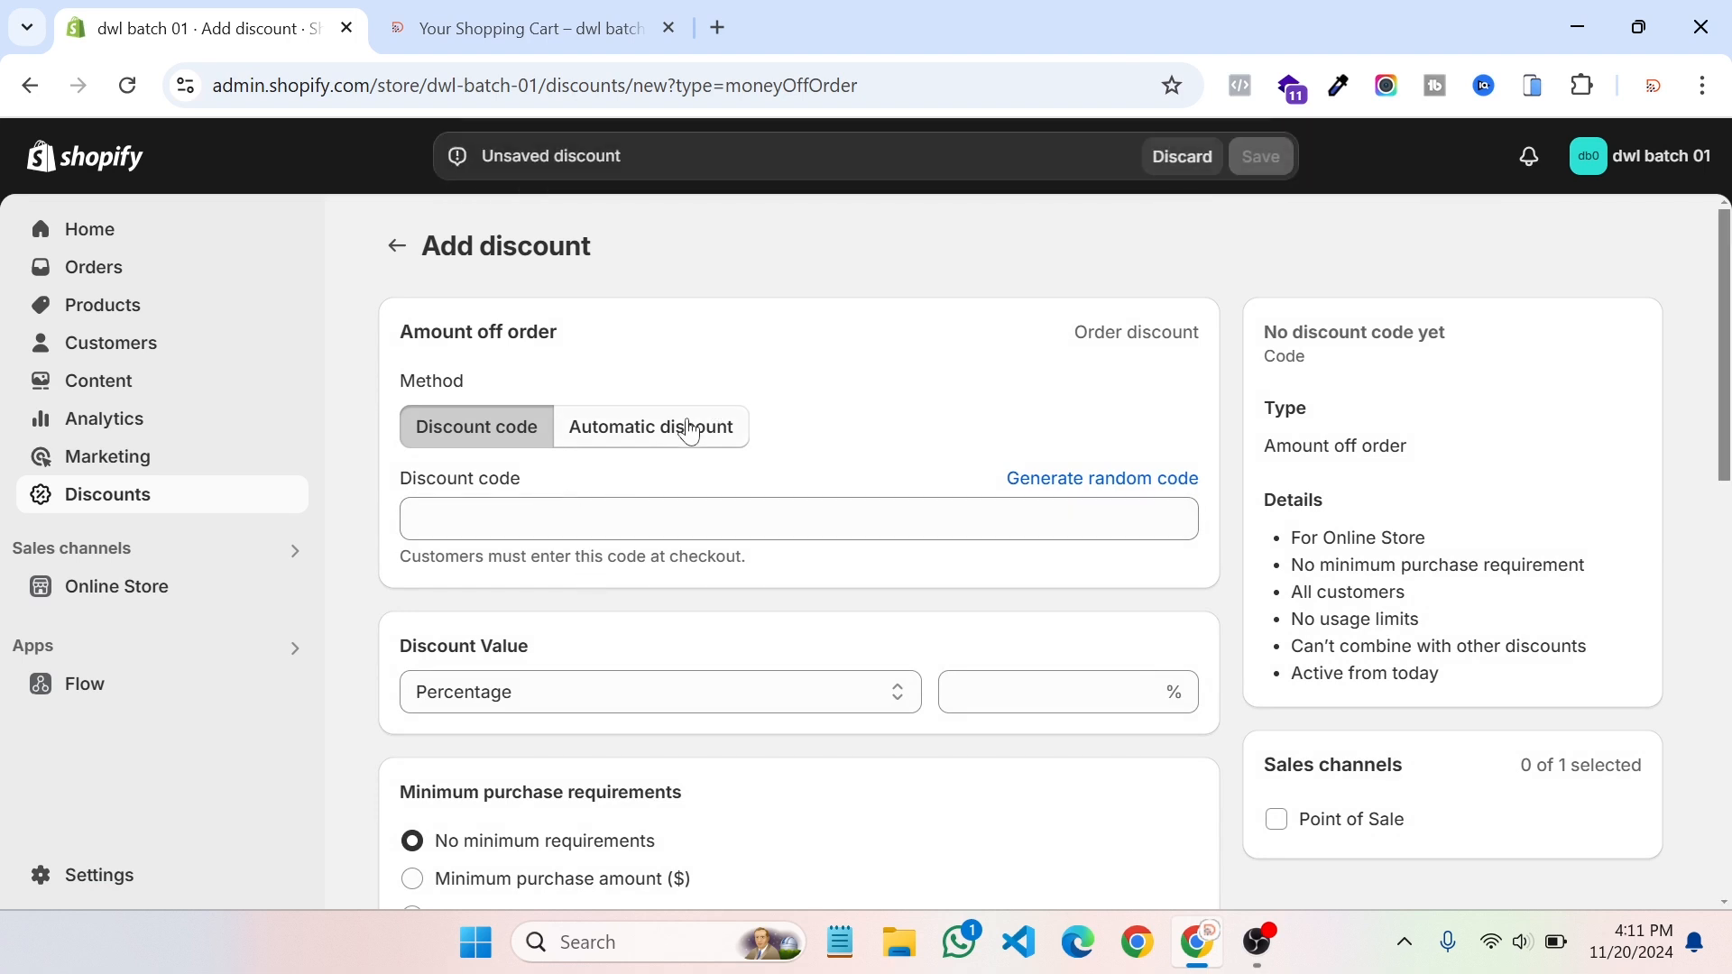
# Step: Make the order discount an automatic discount and title it "Amount Off"
pyautogui.click(683, 435)
pyautogui.click(629, 509)
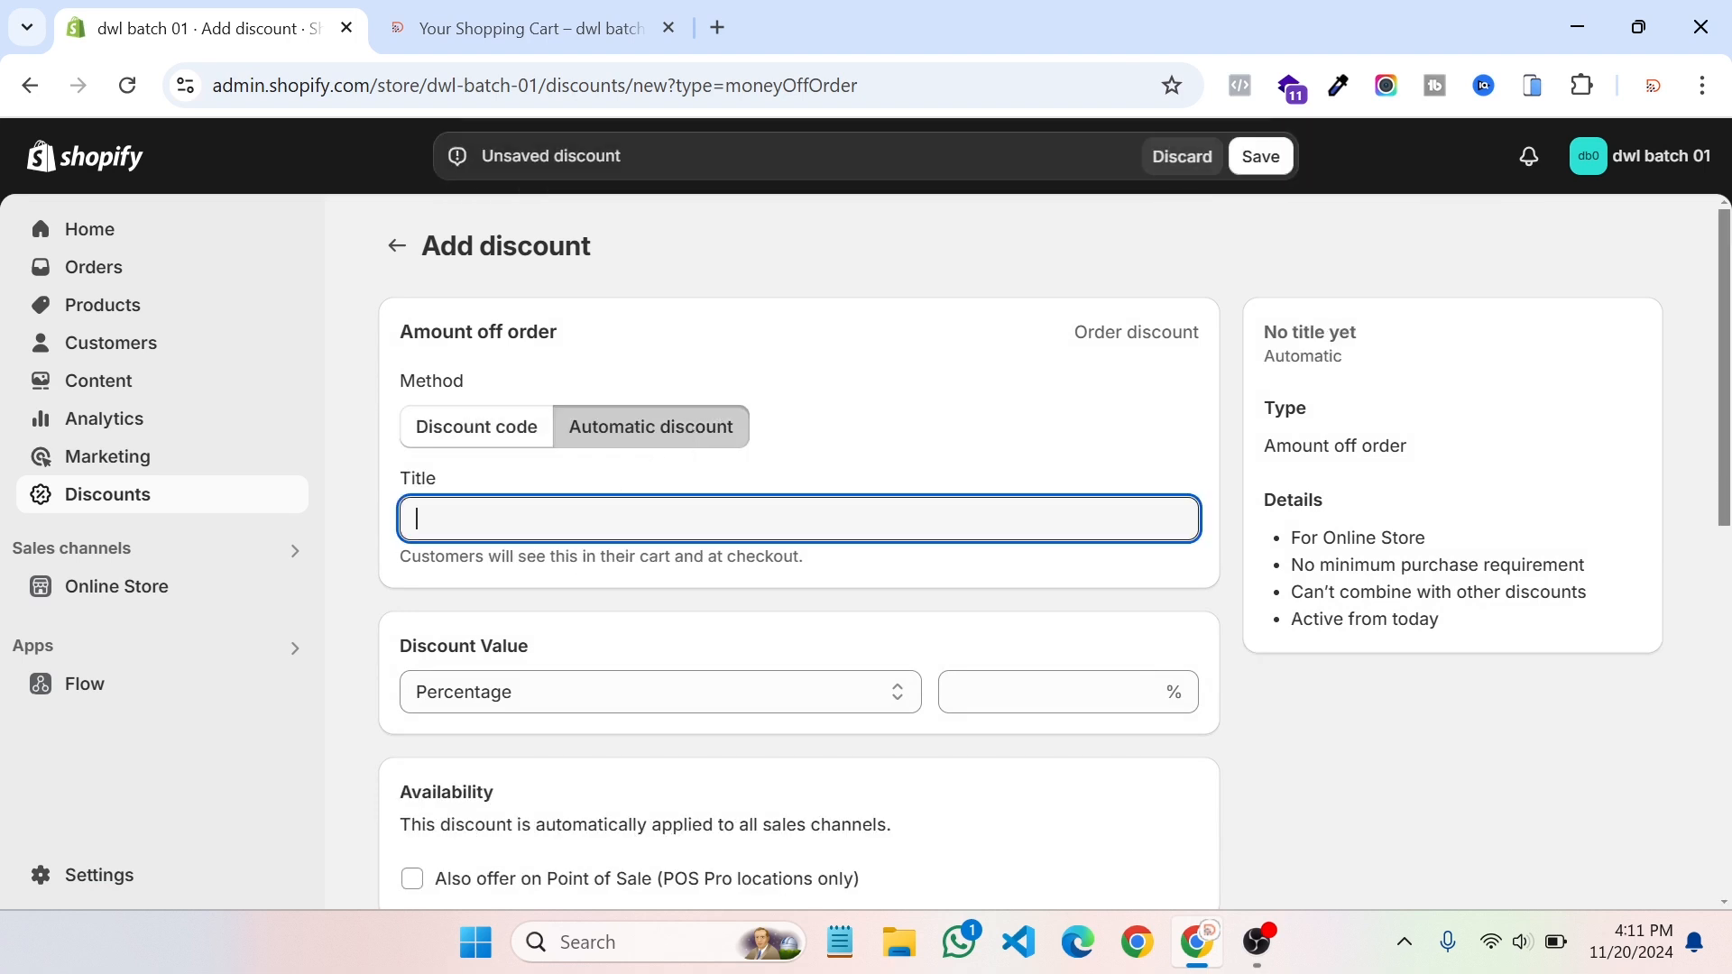
pyautogui.write('Amount Off')
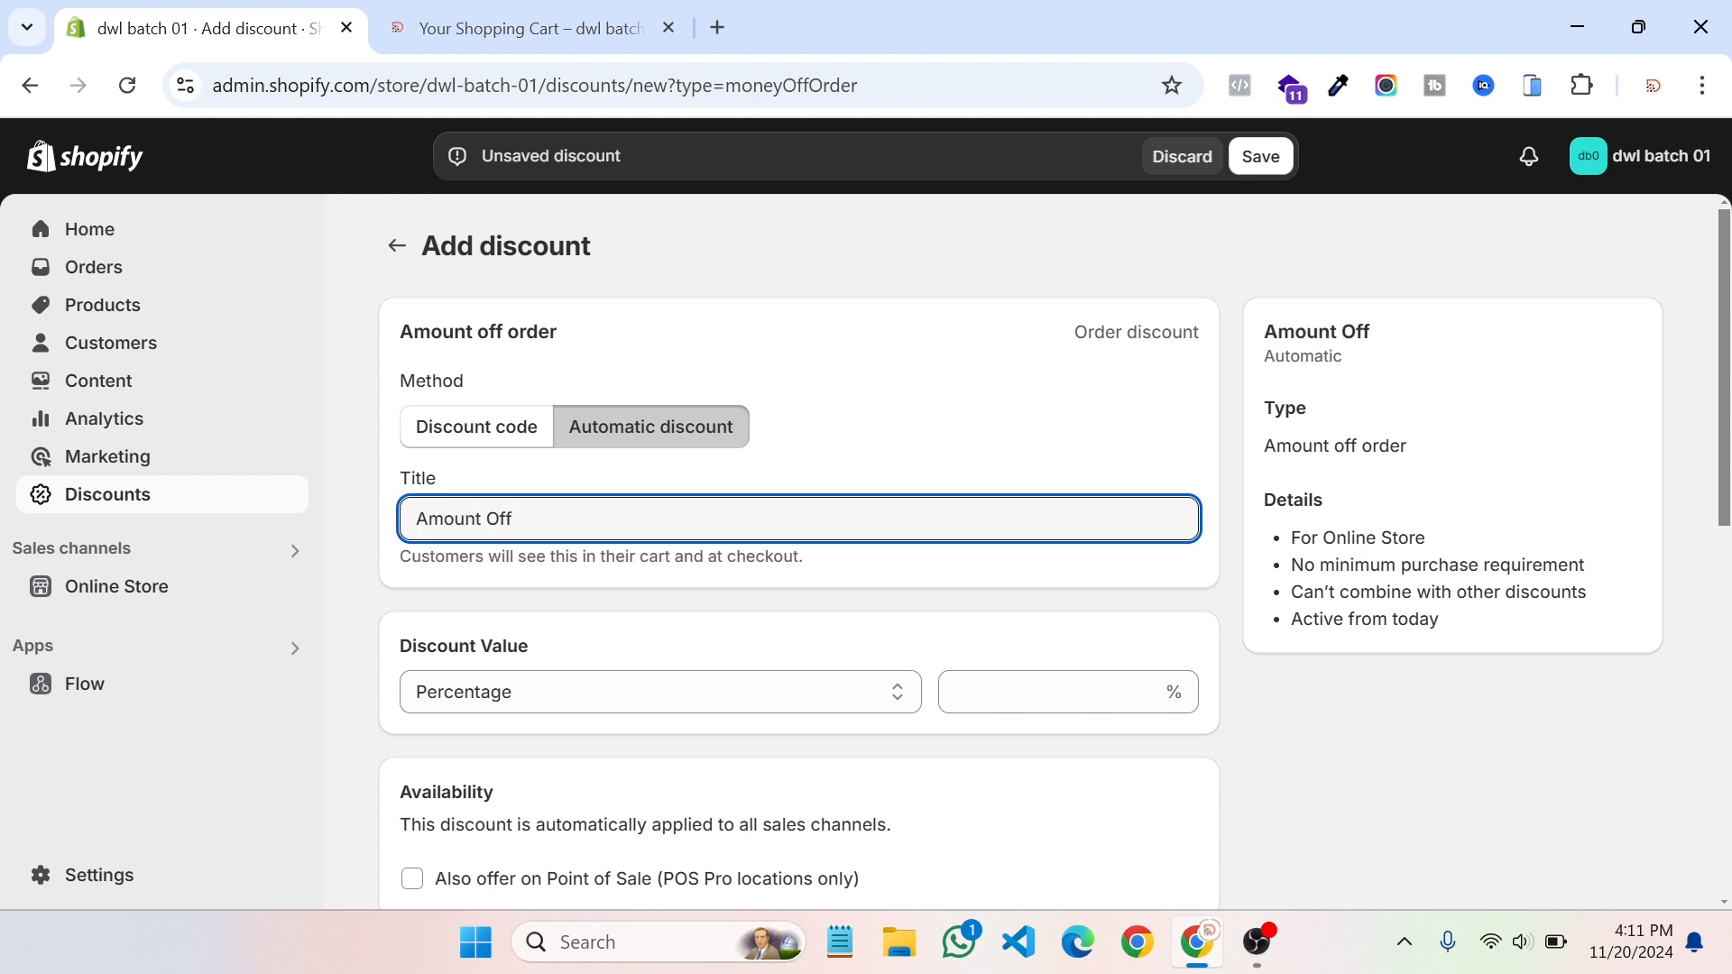
# Step: Keep the discount value type as Percentage and set the value to 20%
pyautogui.click(545, 695)
pyautogui.click(541, 699)
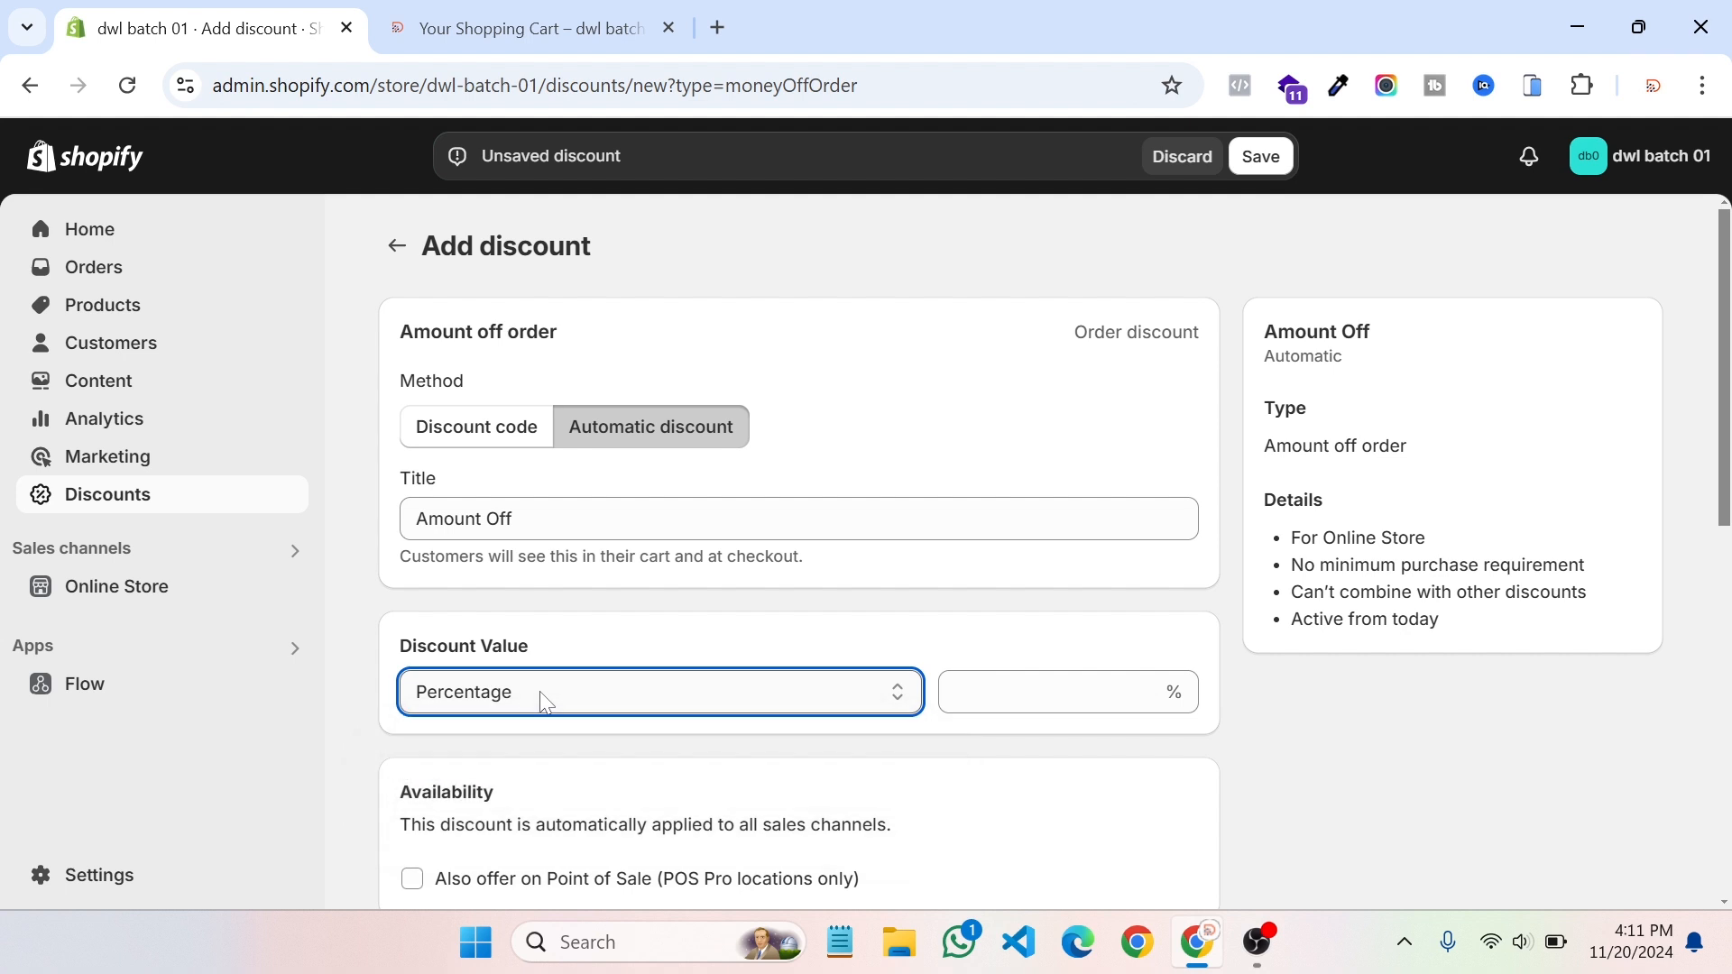
pyautogui.click(1042, 691)
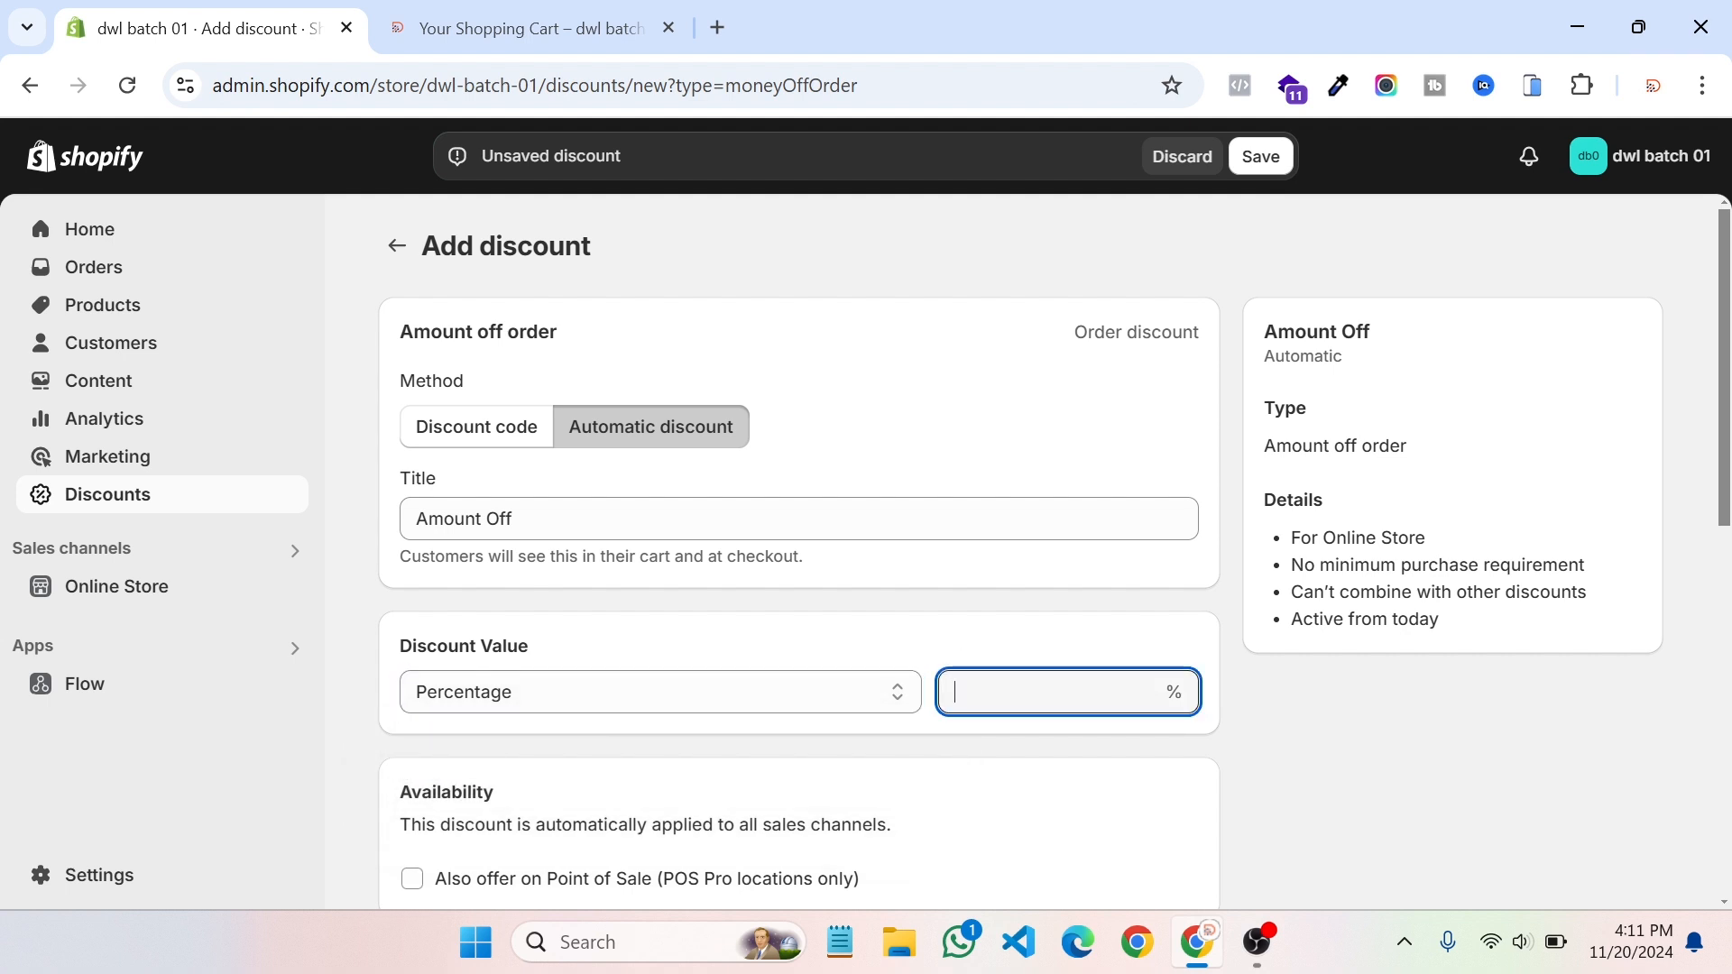
pyautogui.write('20')
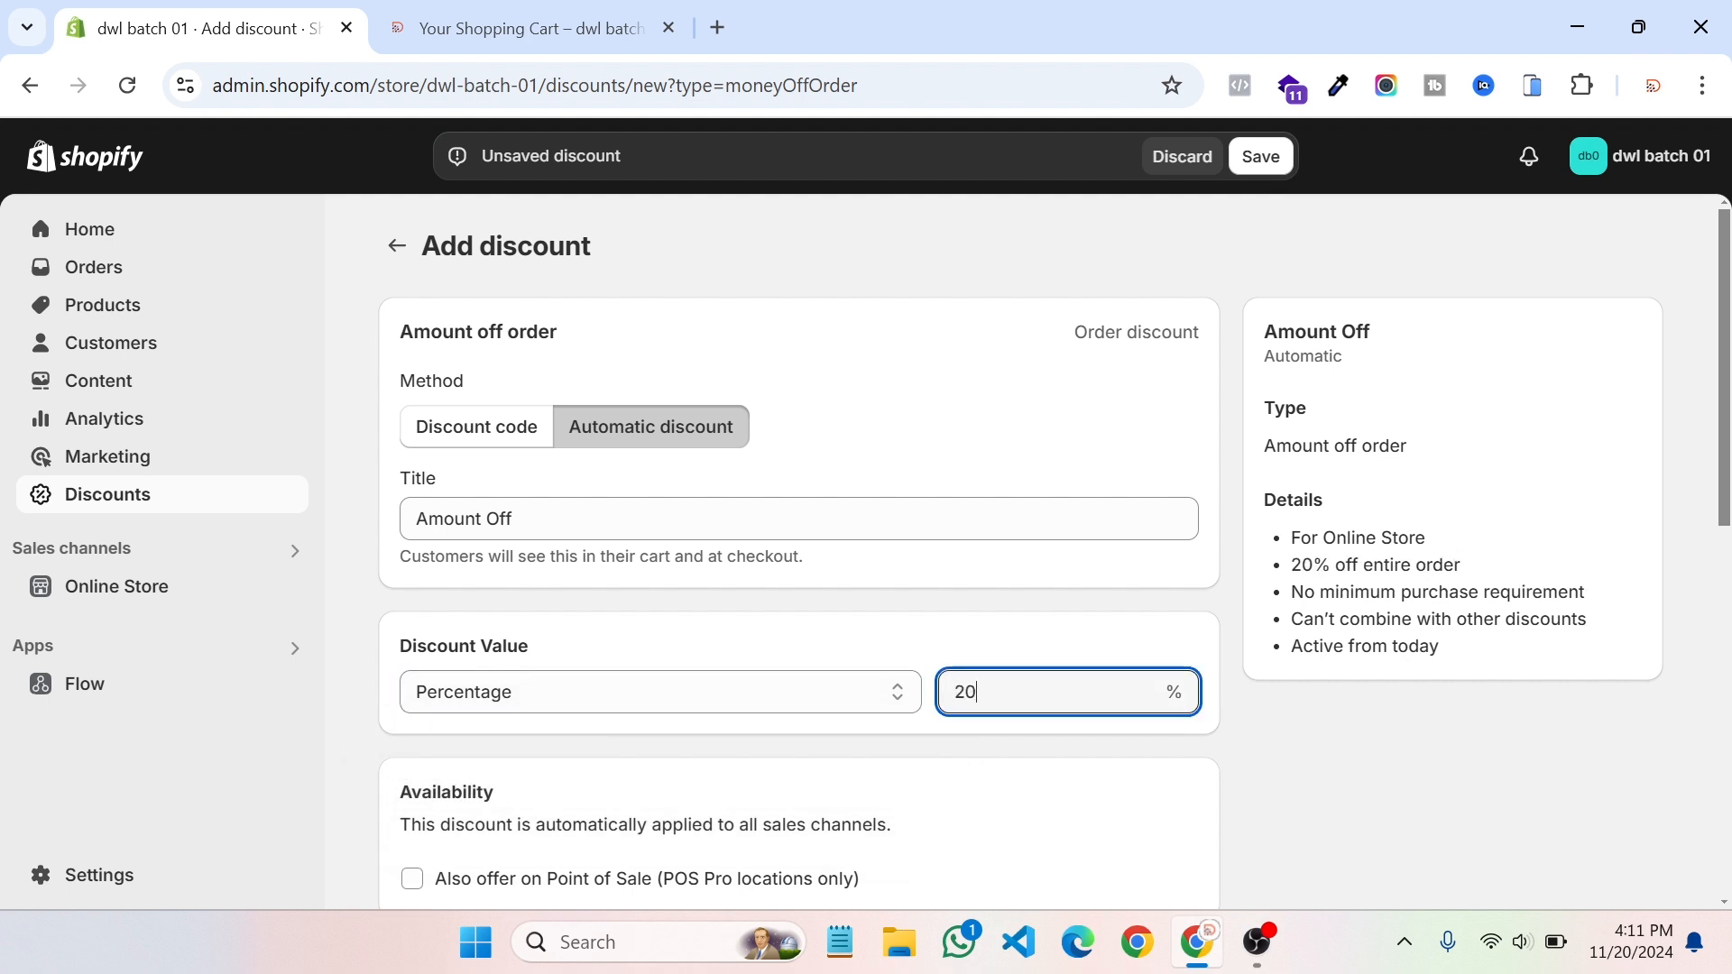
pyautogui.scroll(-3, 708, 708)
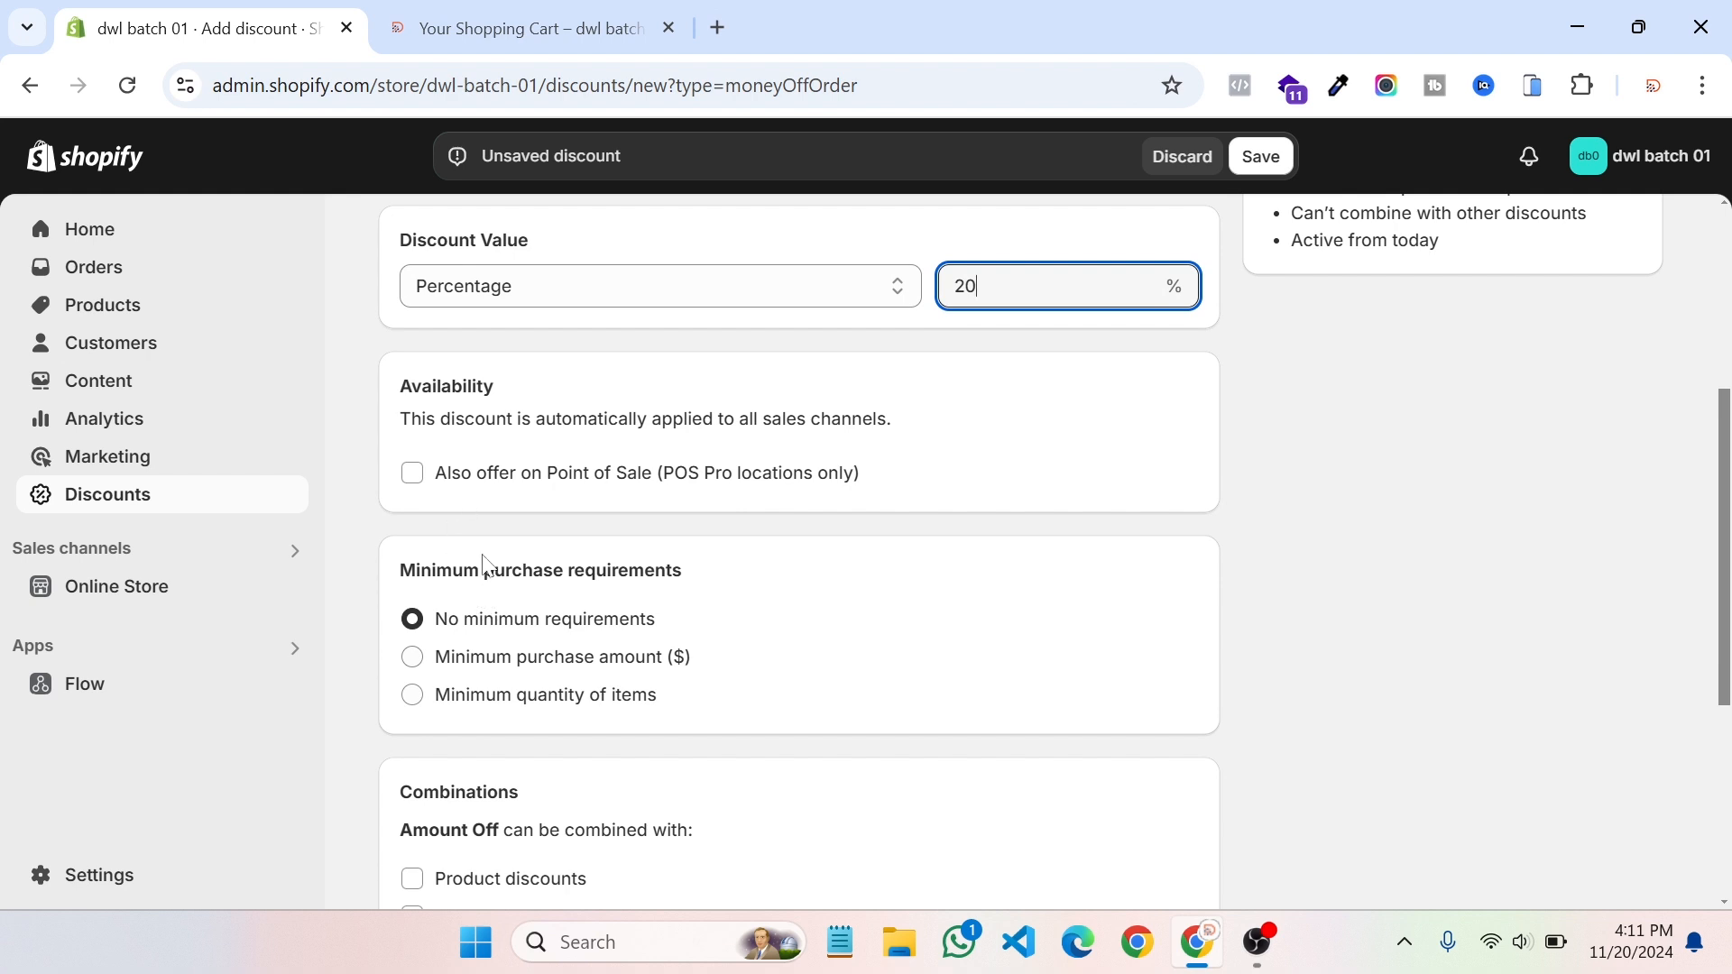
# Step: Require a minimum purchase amount of $50 for the order discount and save it
pyautogui.click(522, 665)
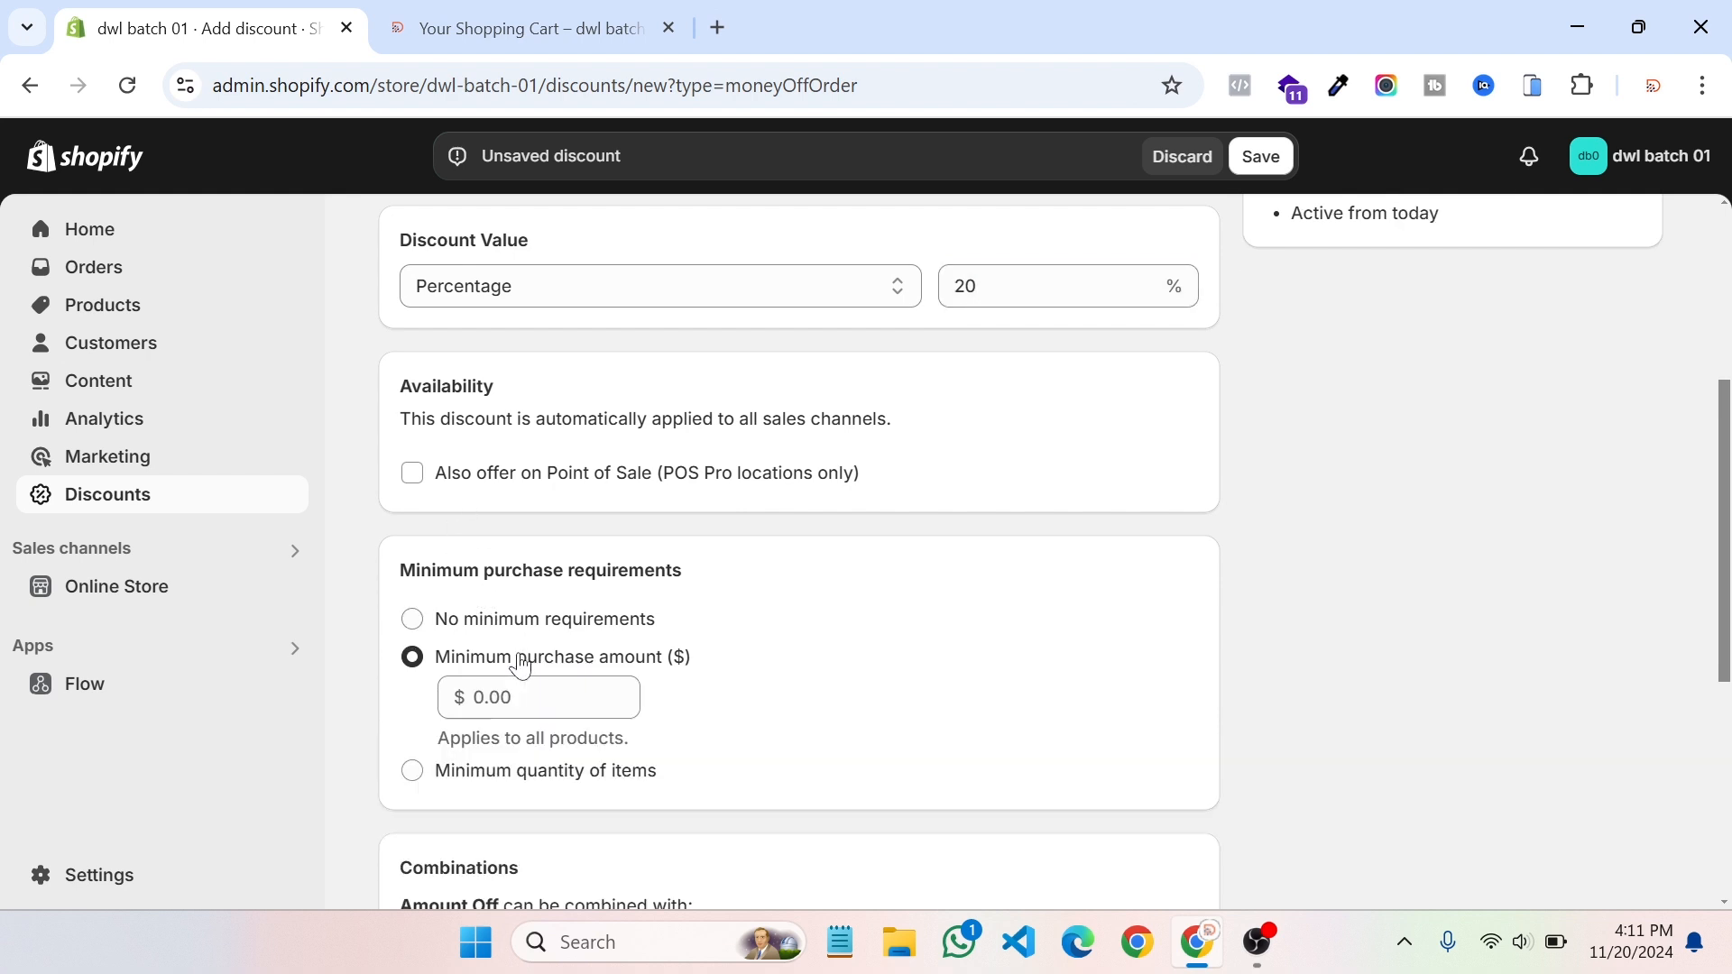
pyautogui.scroll(-1, 704, 638)
pyautogui.click(475, 561)
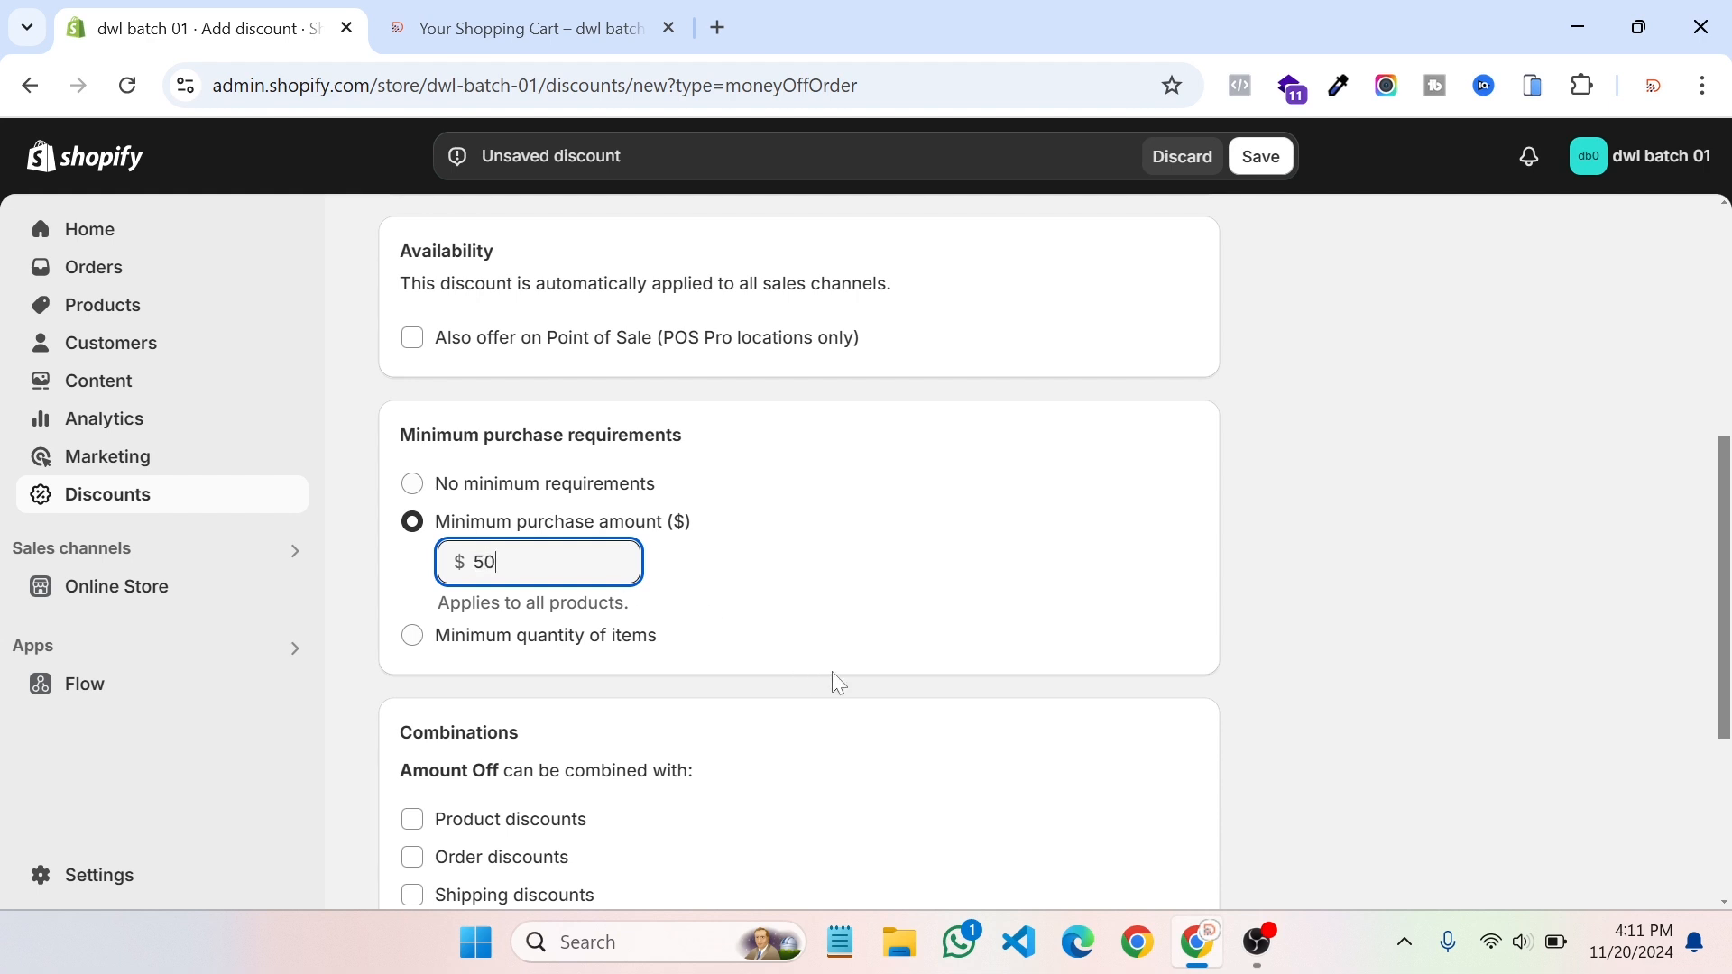
pyautogui.scroll(2, 834, 681)
pyautogui.scroll(-2, 831, 680)
pyautogui.scroll(-3, 505, 654)
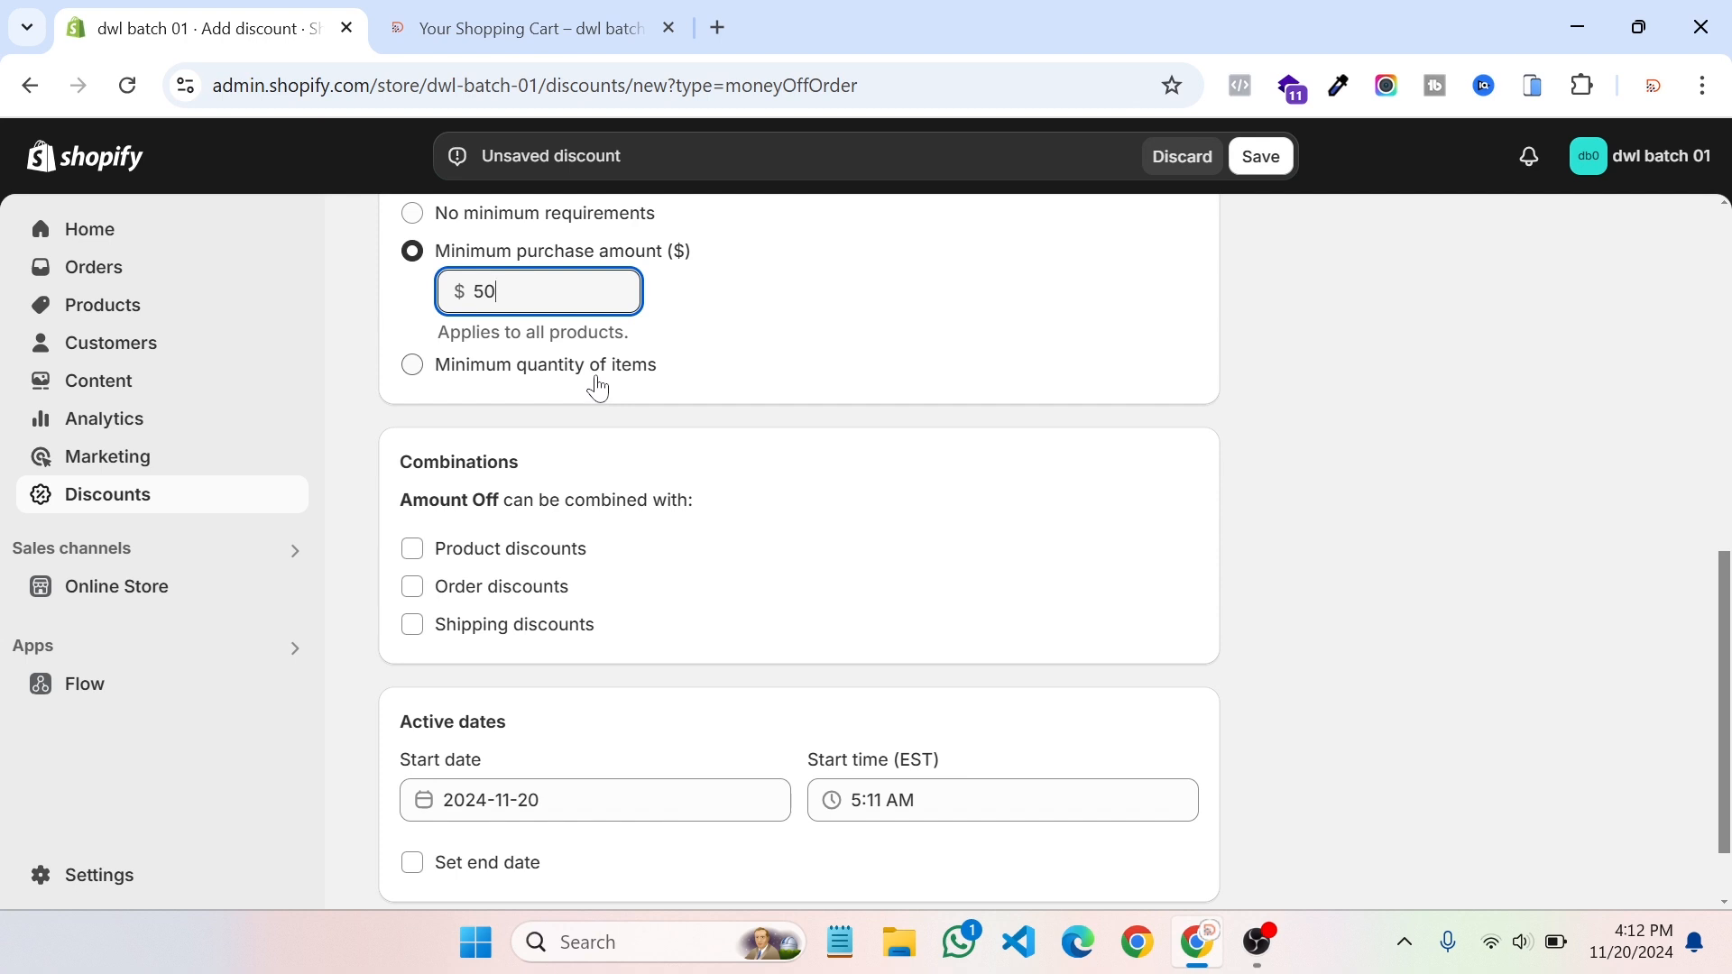
pyautogui.scroll(-1, 614, 701)
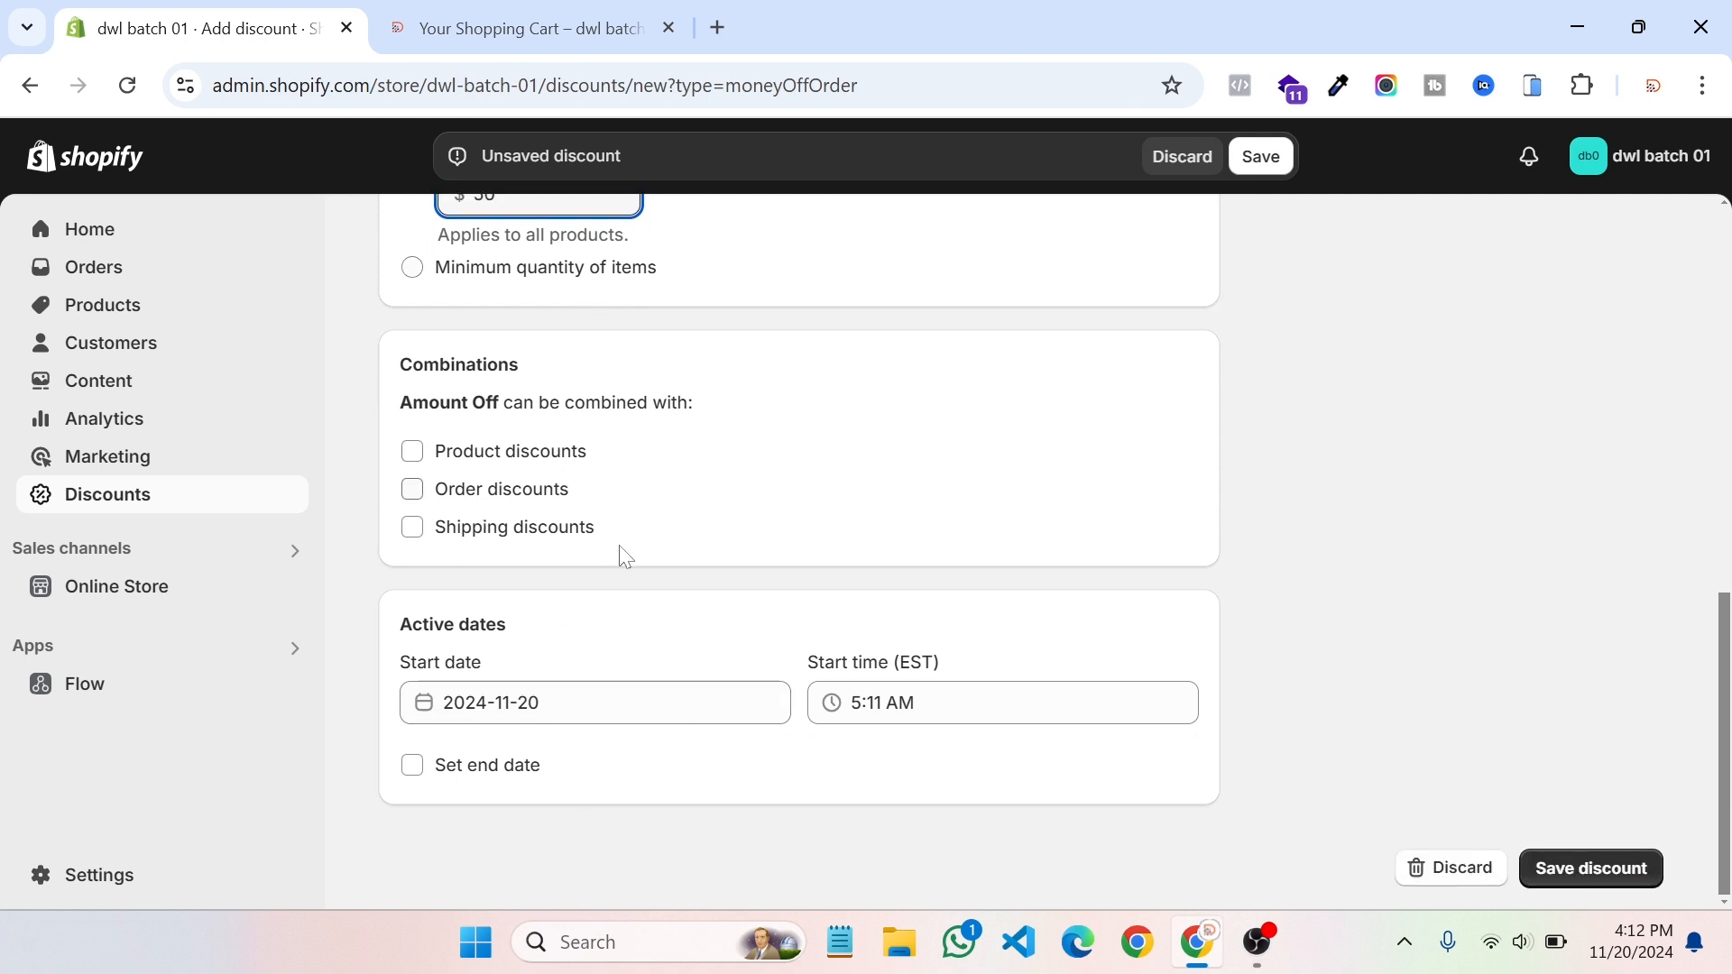
pyautogui.click(1261, 156)
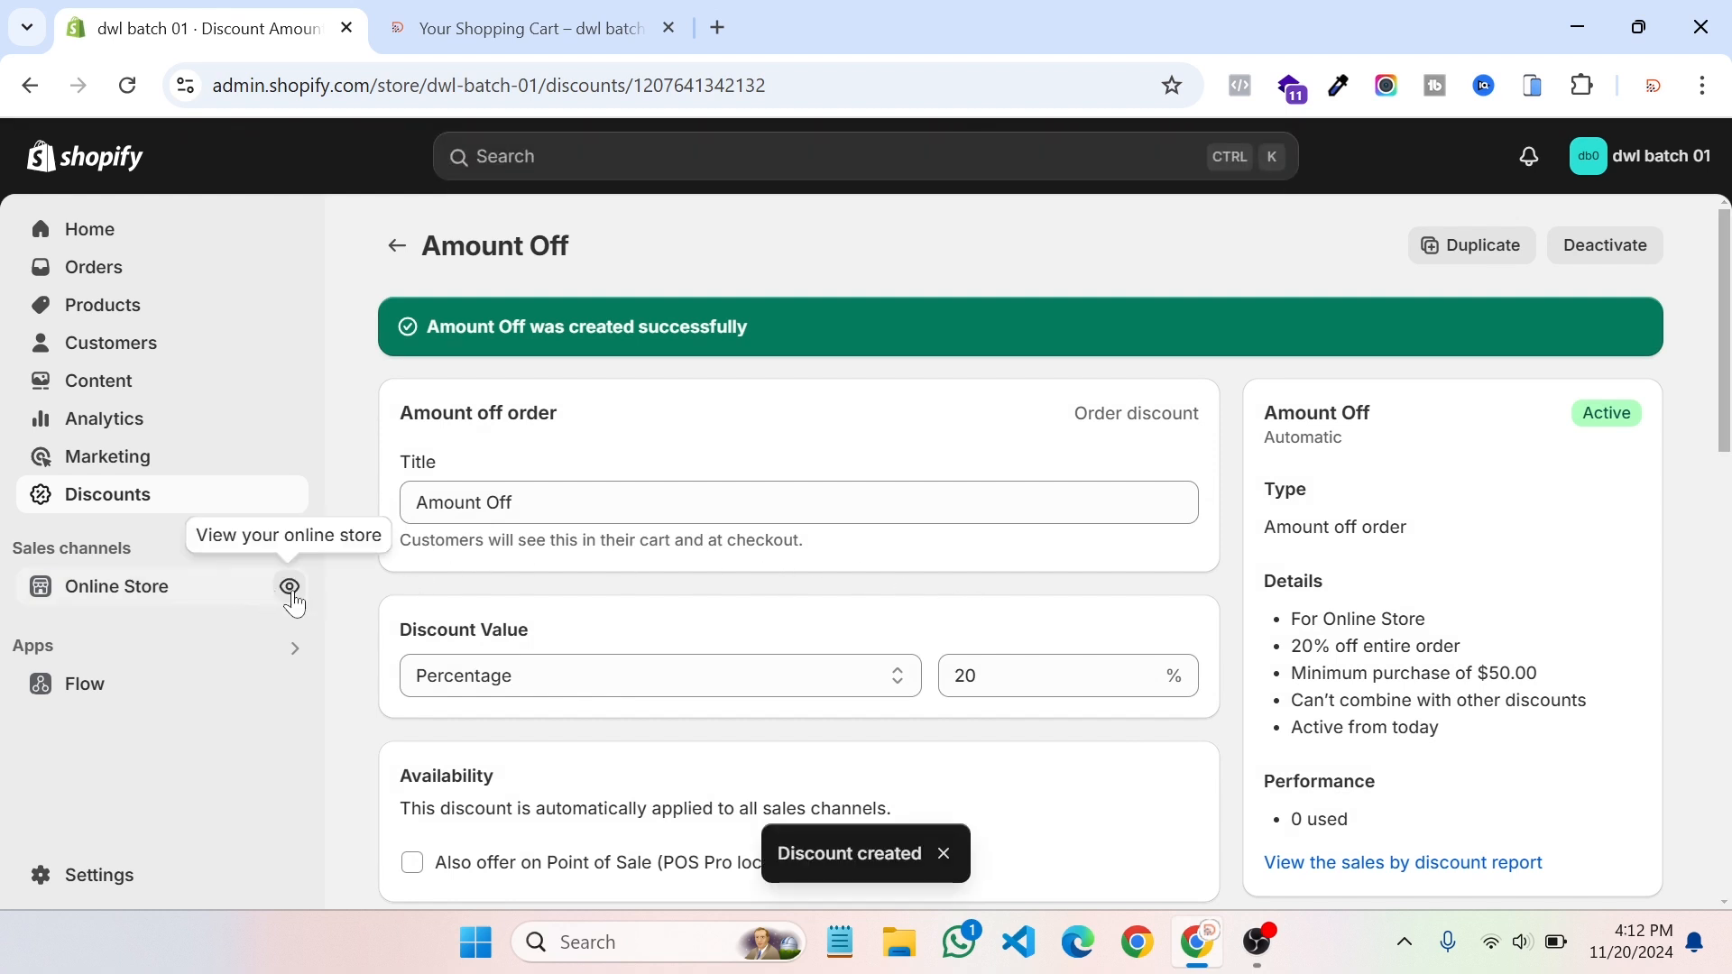
# Step: View the online store's cart and remove both the Custom Design T-shirt and the Beach Maple Leaf hoodie
pyautogui.click(287, 589)
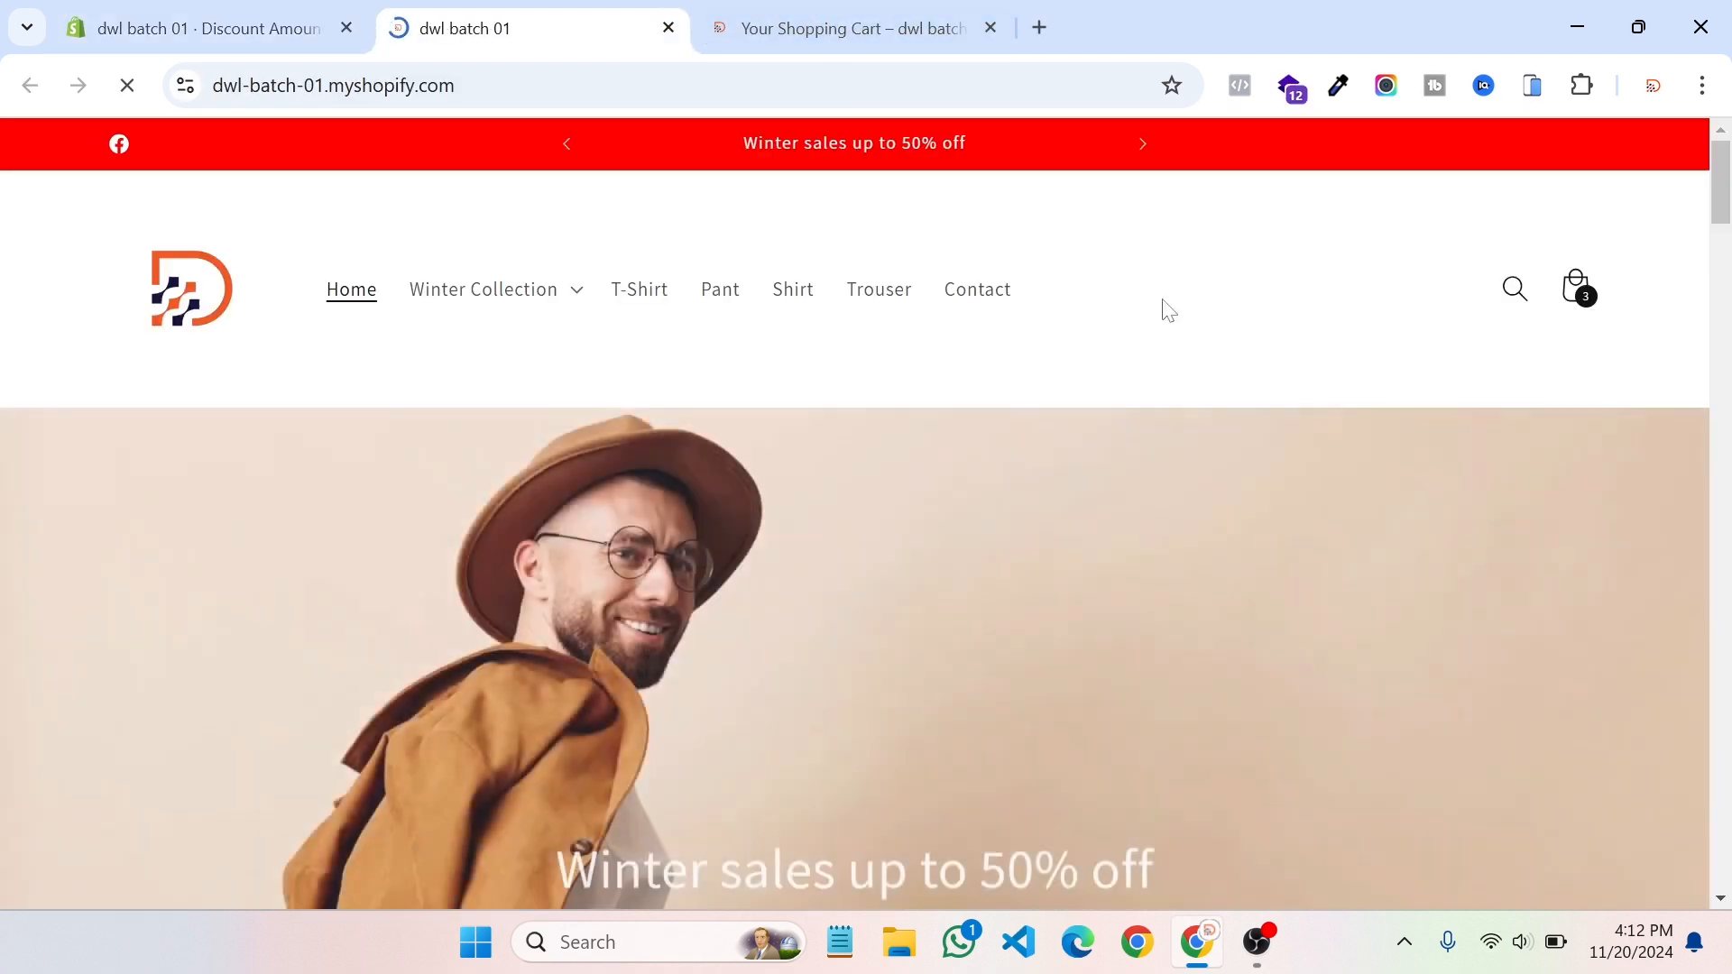
pyautogui.click(1587, 300)
pyautogui.scroll(-5, 1295, 626)
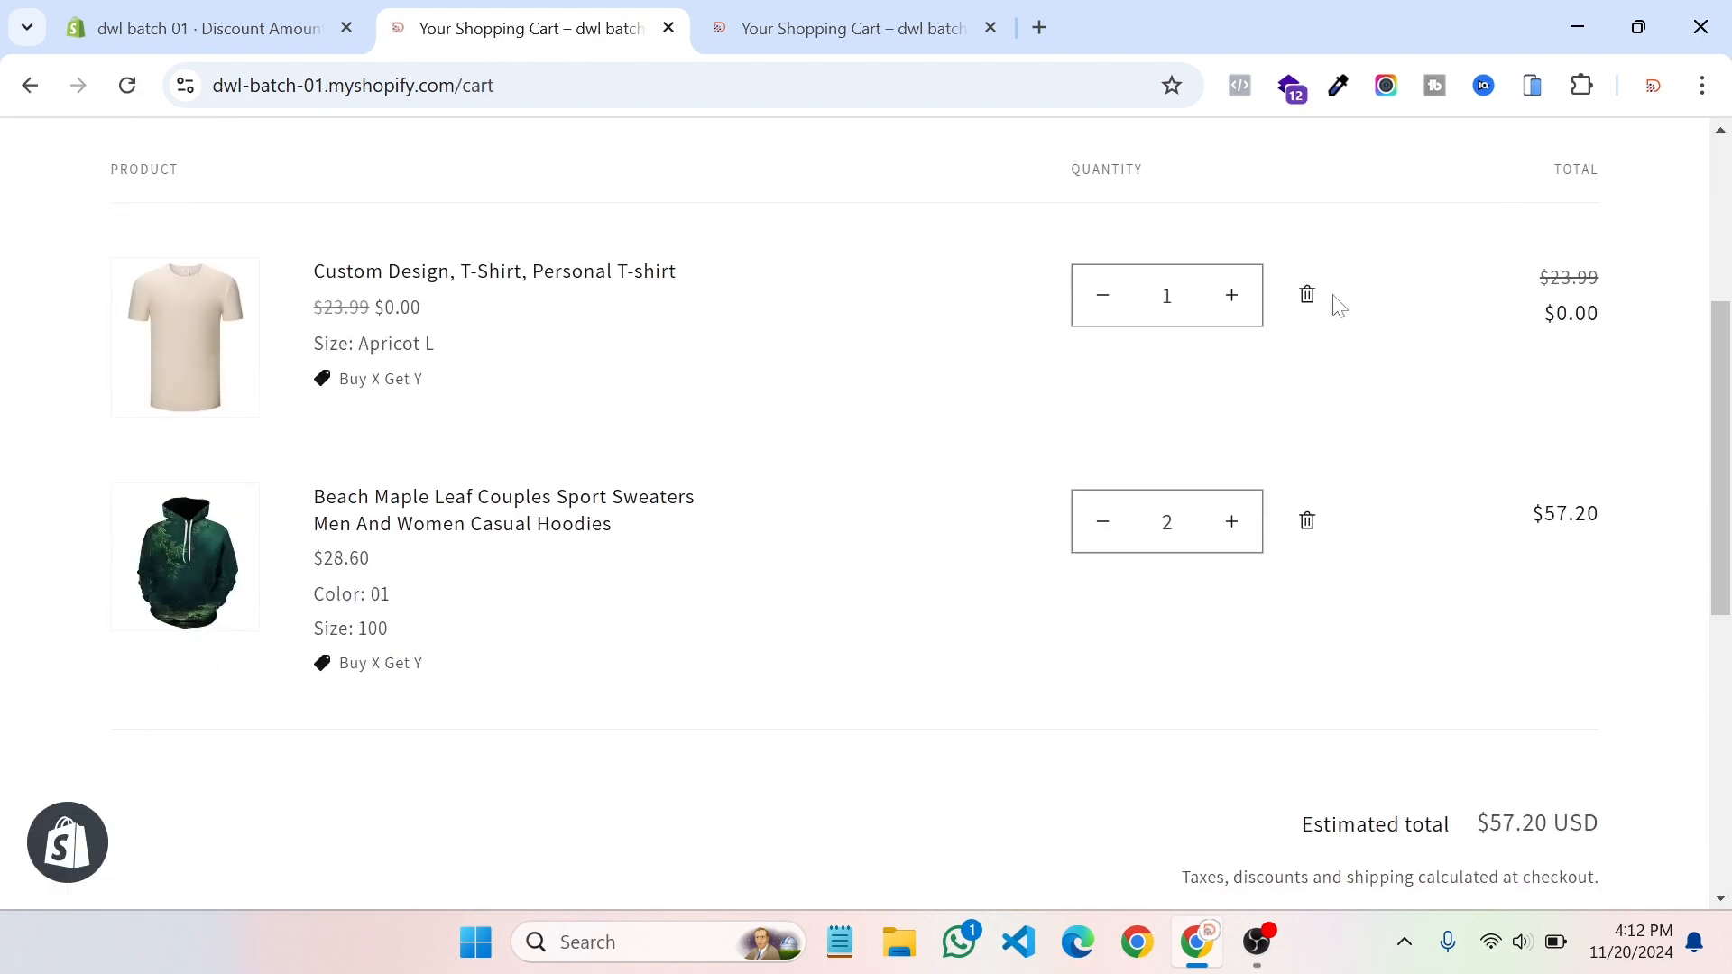
pyautogui.click(1308, 298)
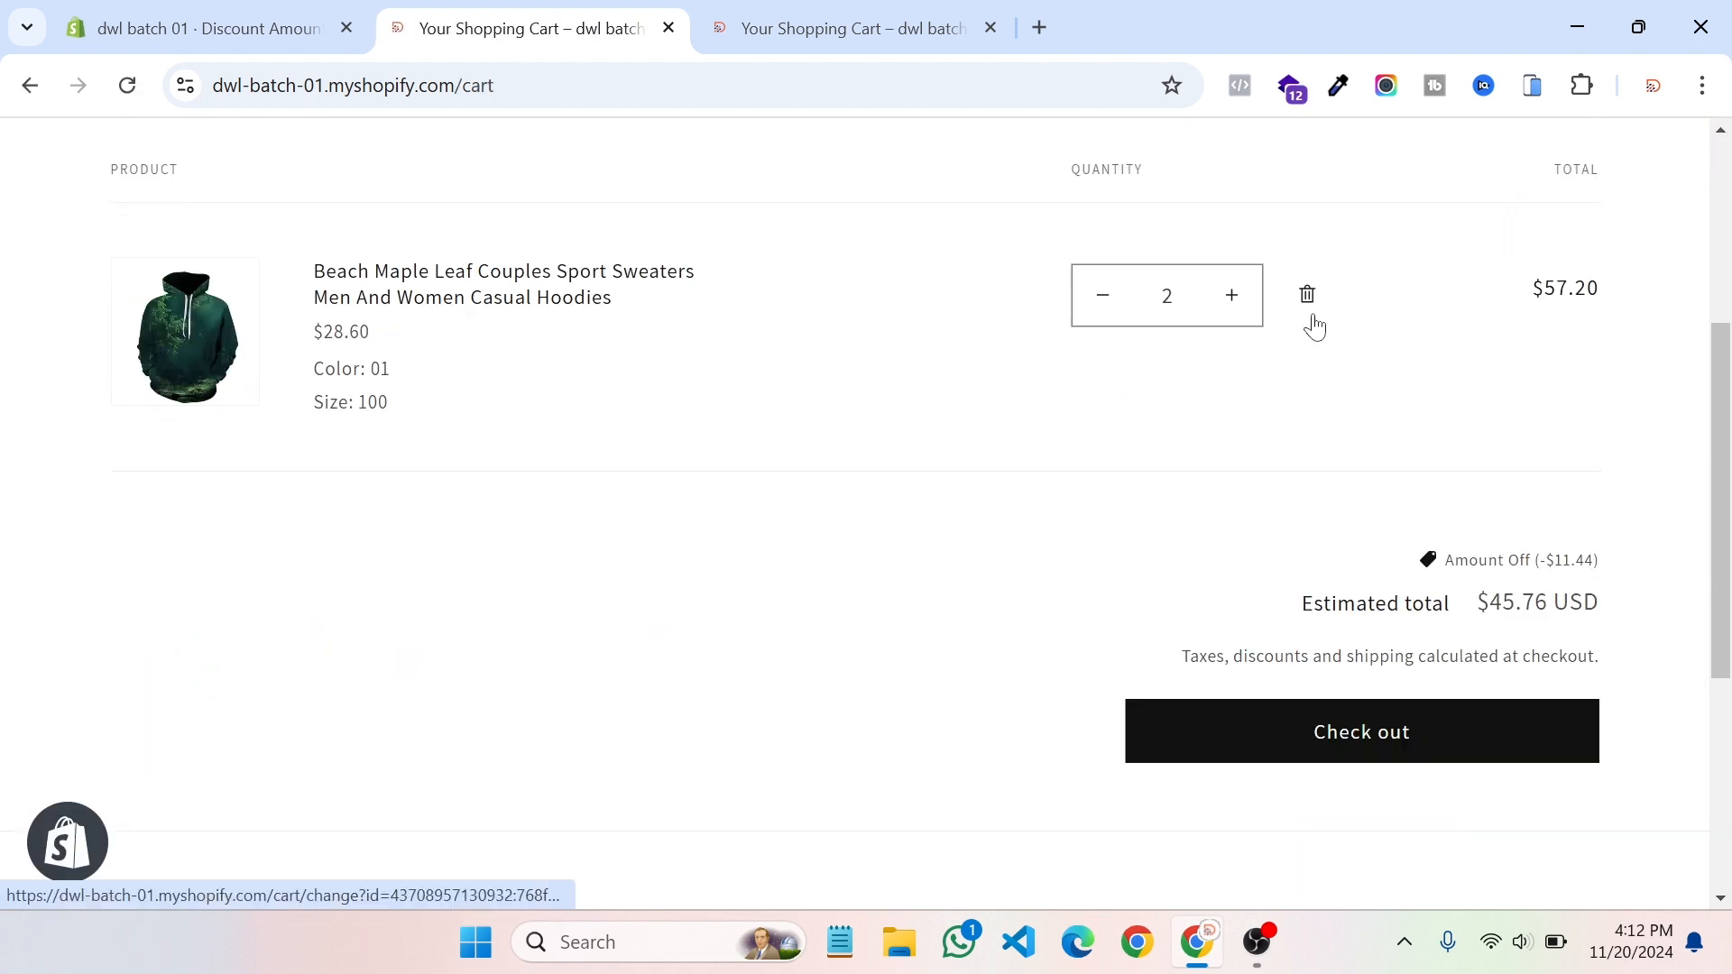
pyautogui.click(1308, 300)
pyautogui.scroll(5, 665, 529)
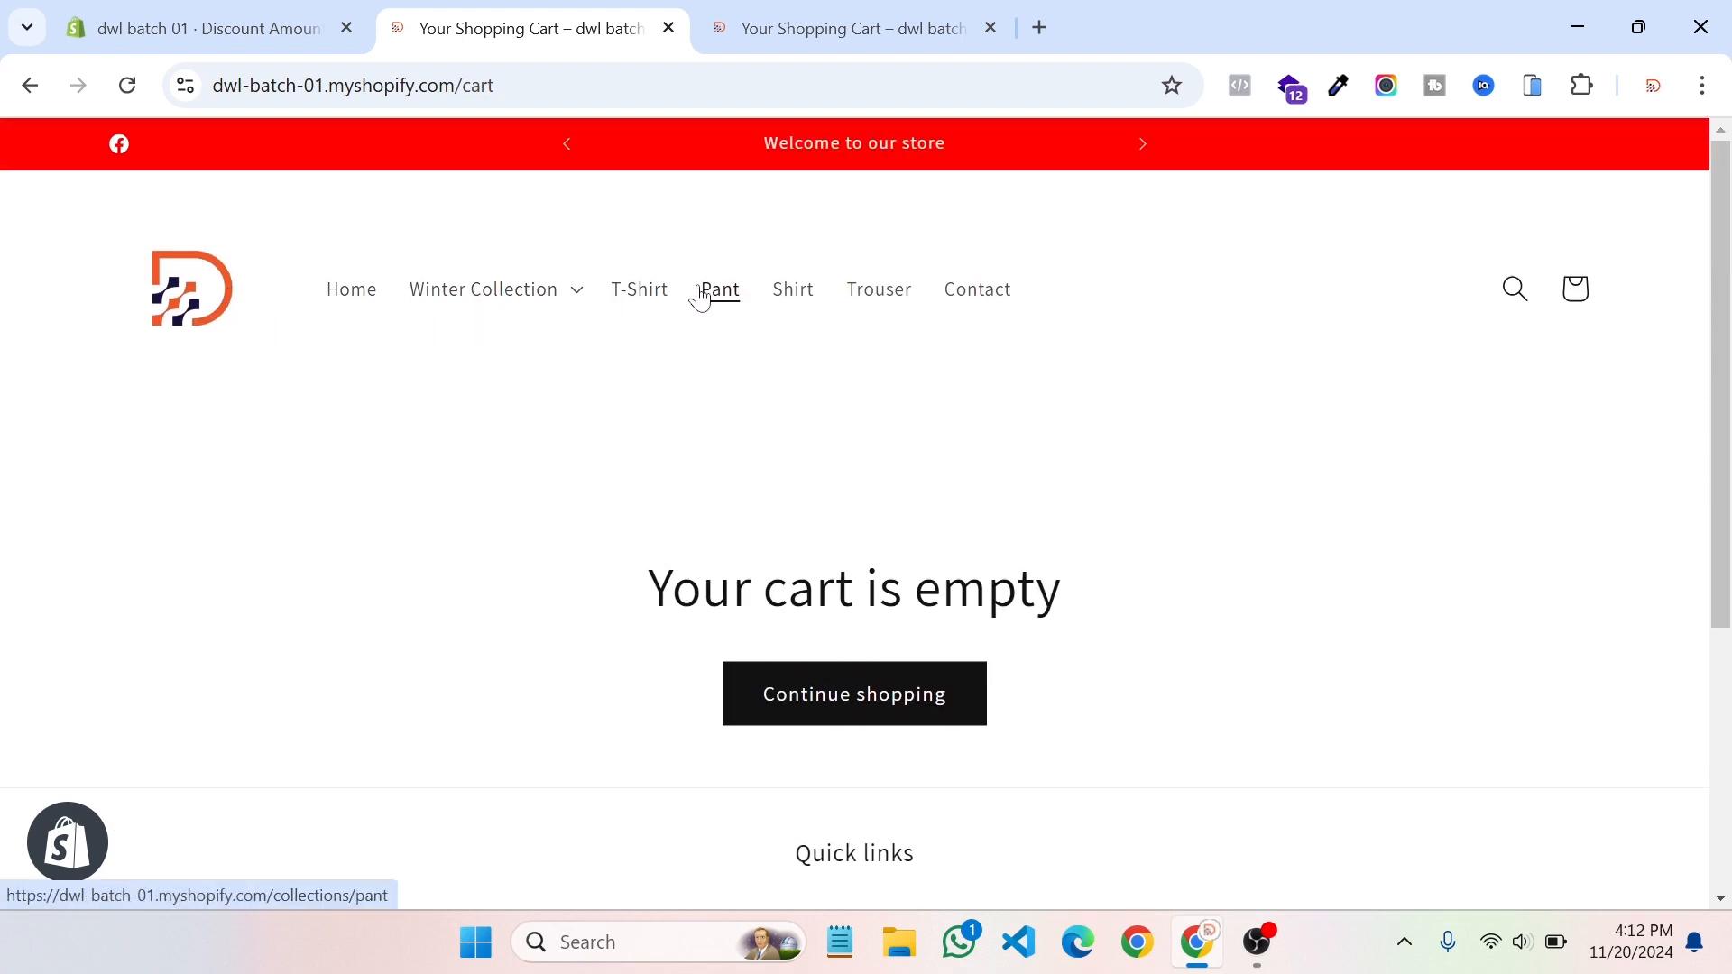
# Step: Find the Custom Design T-shirt in the T-Shirt collection and buy it directly to check its checkout total
pyautogui.click(640, 292)
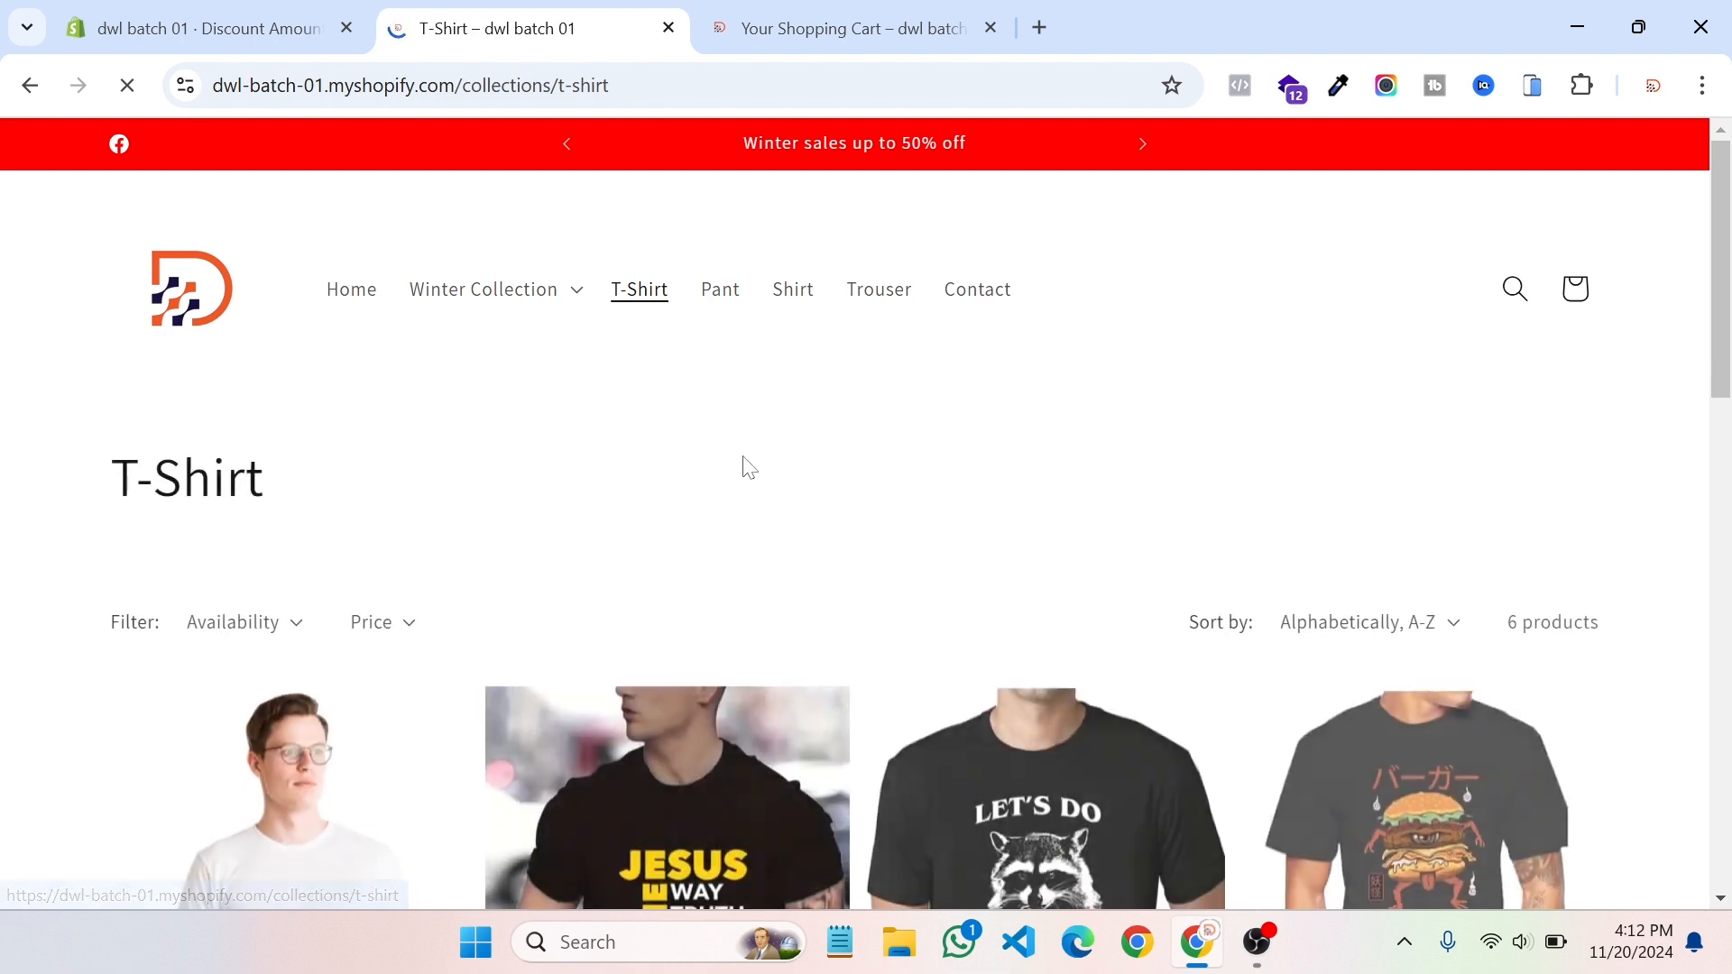
pyautogui.scroll(-7, 749, 467)
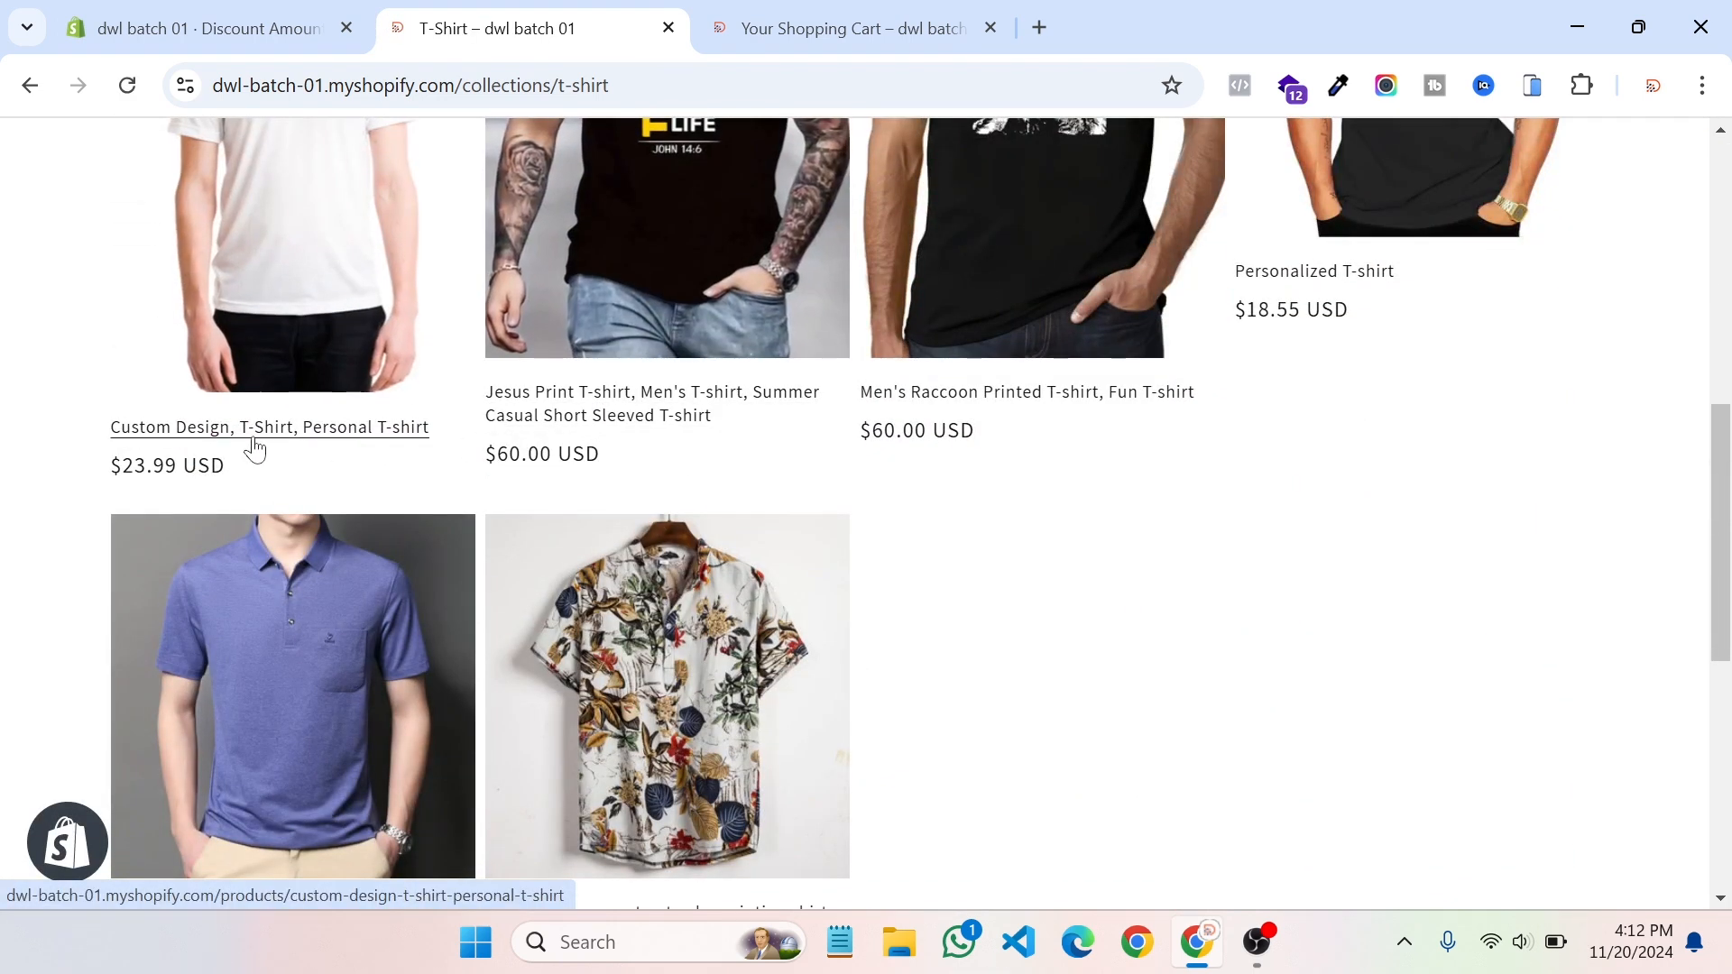
pyautogui.click(255, 447)
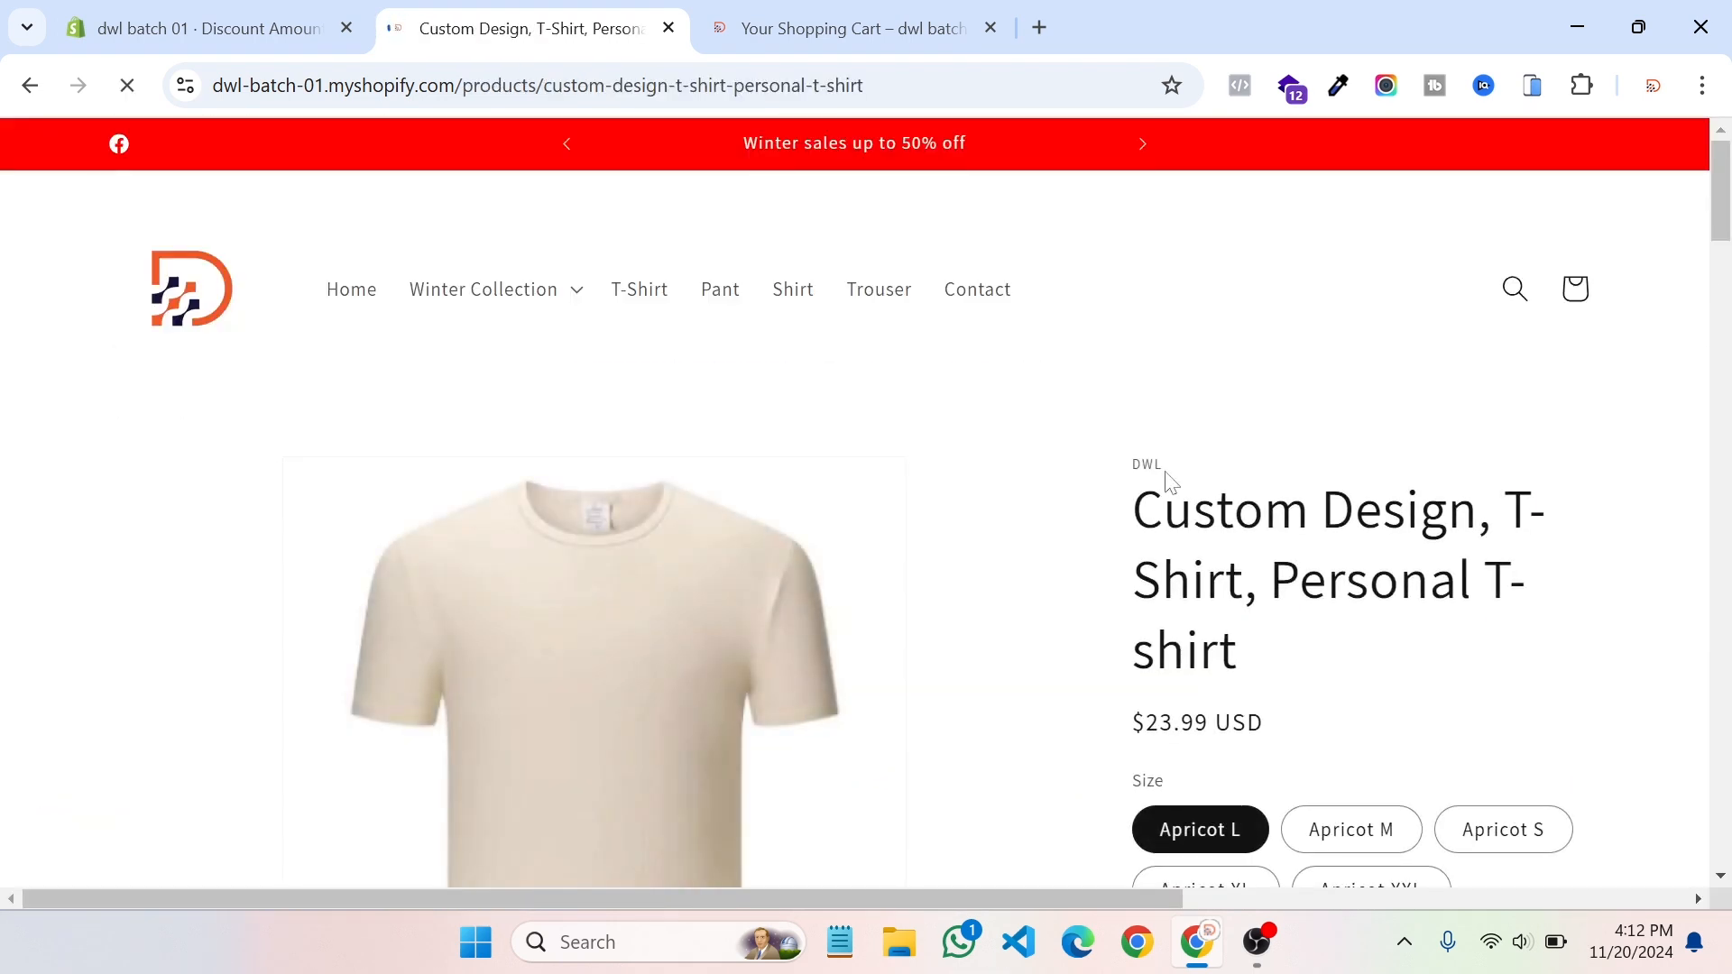
pyautogui.scroll(-10, 1308, 580)
pyautogui.scroll(-15, 1311, 582)
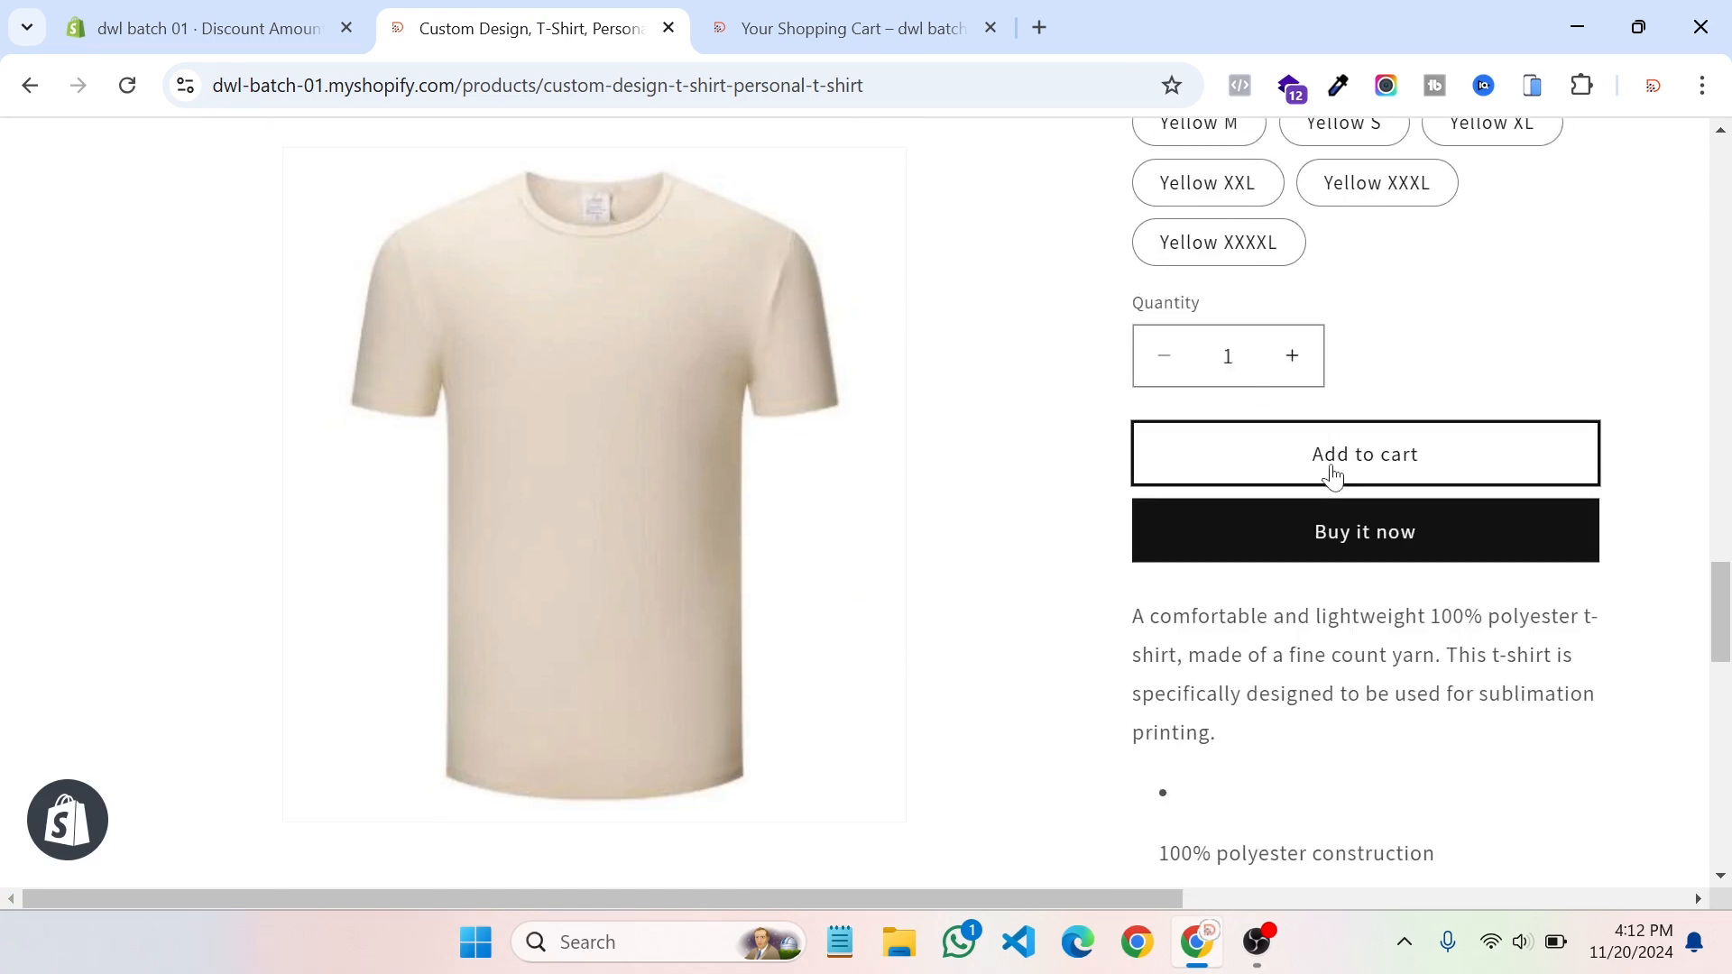
pyautogui.click(1347, 529)
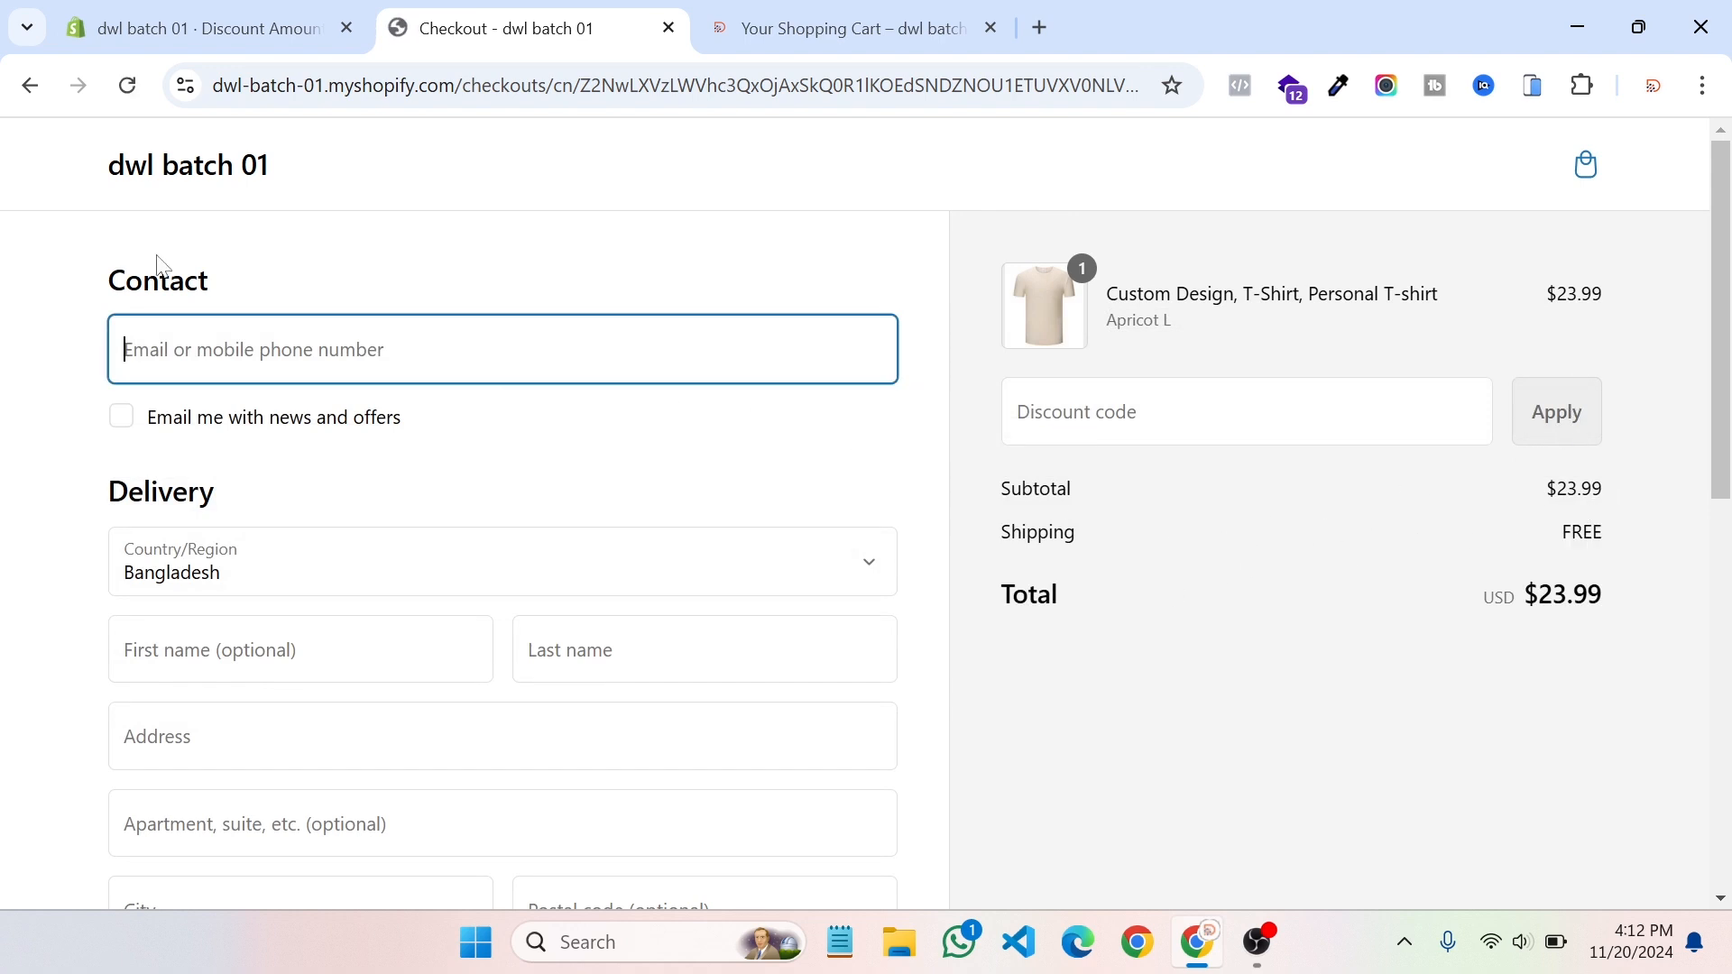
# Step: Return to the storefront, add one Custom Design T-shirt in Apricot L to the cart and continue shopping
pyautogui.click(198, 170)
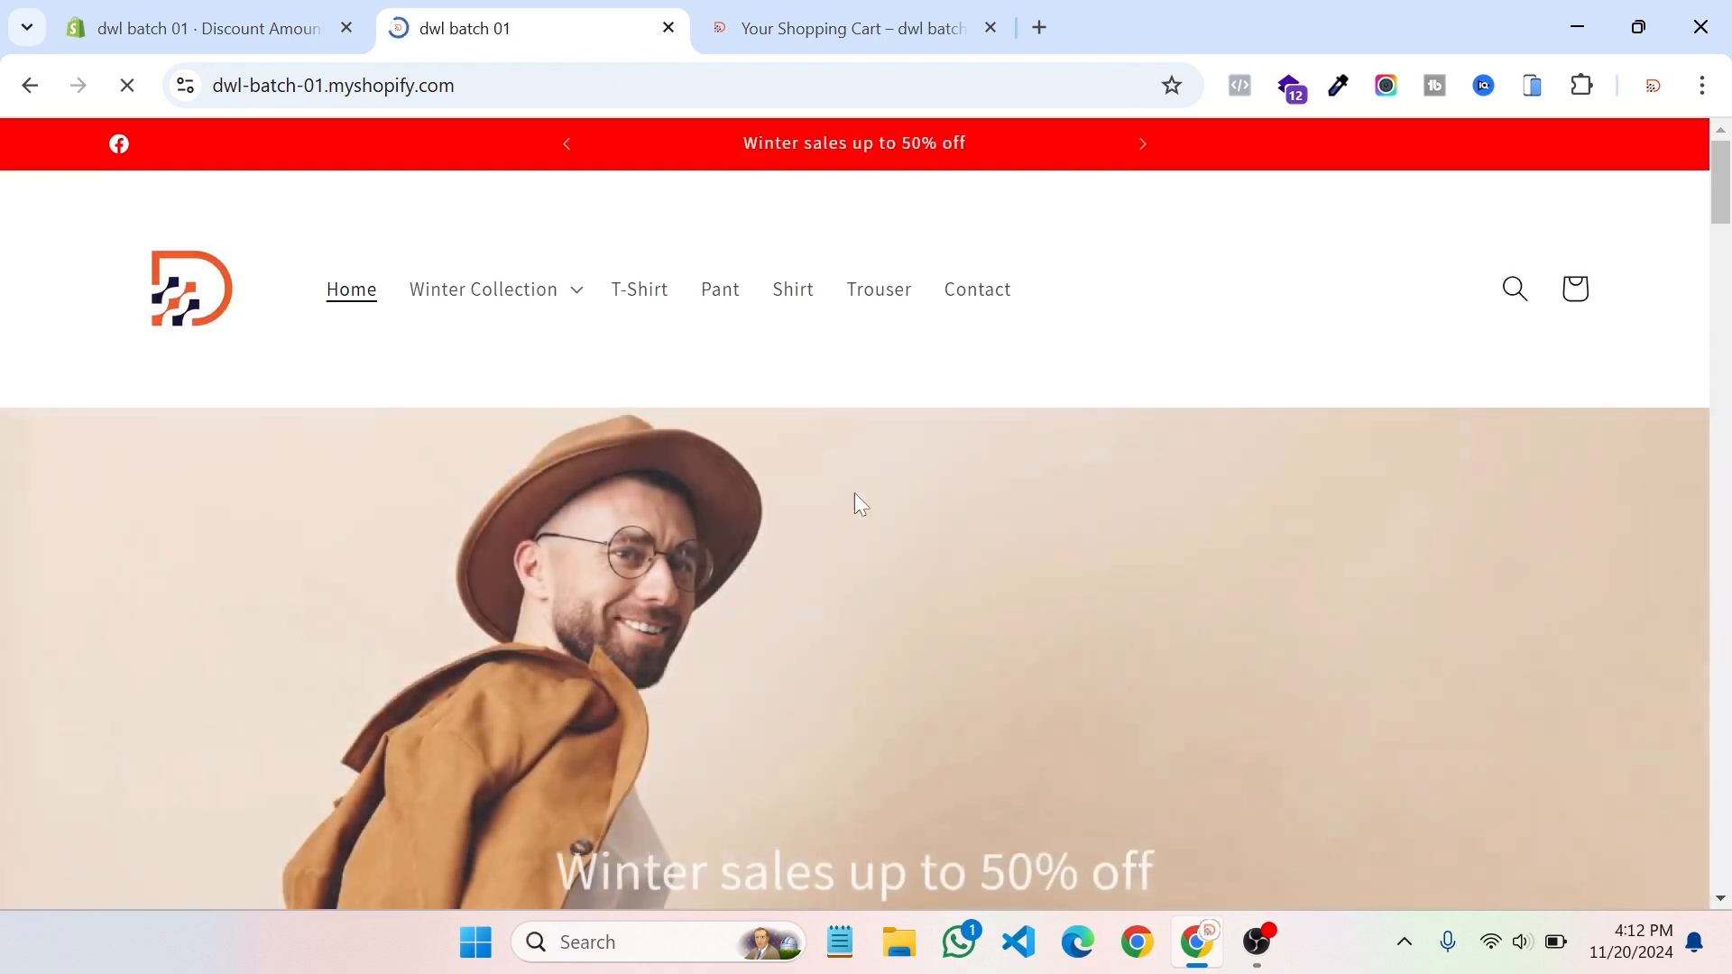
pyautogui.click(658, 307)
pyautogui.scroll(-5, 452, 642)
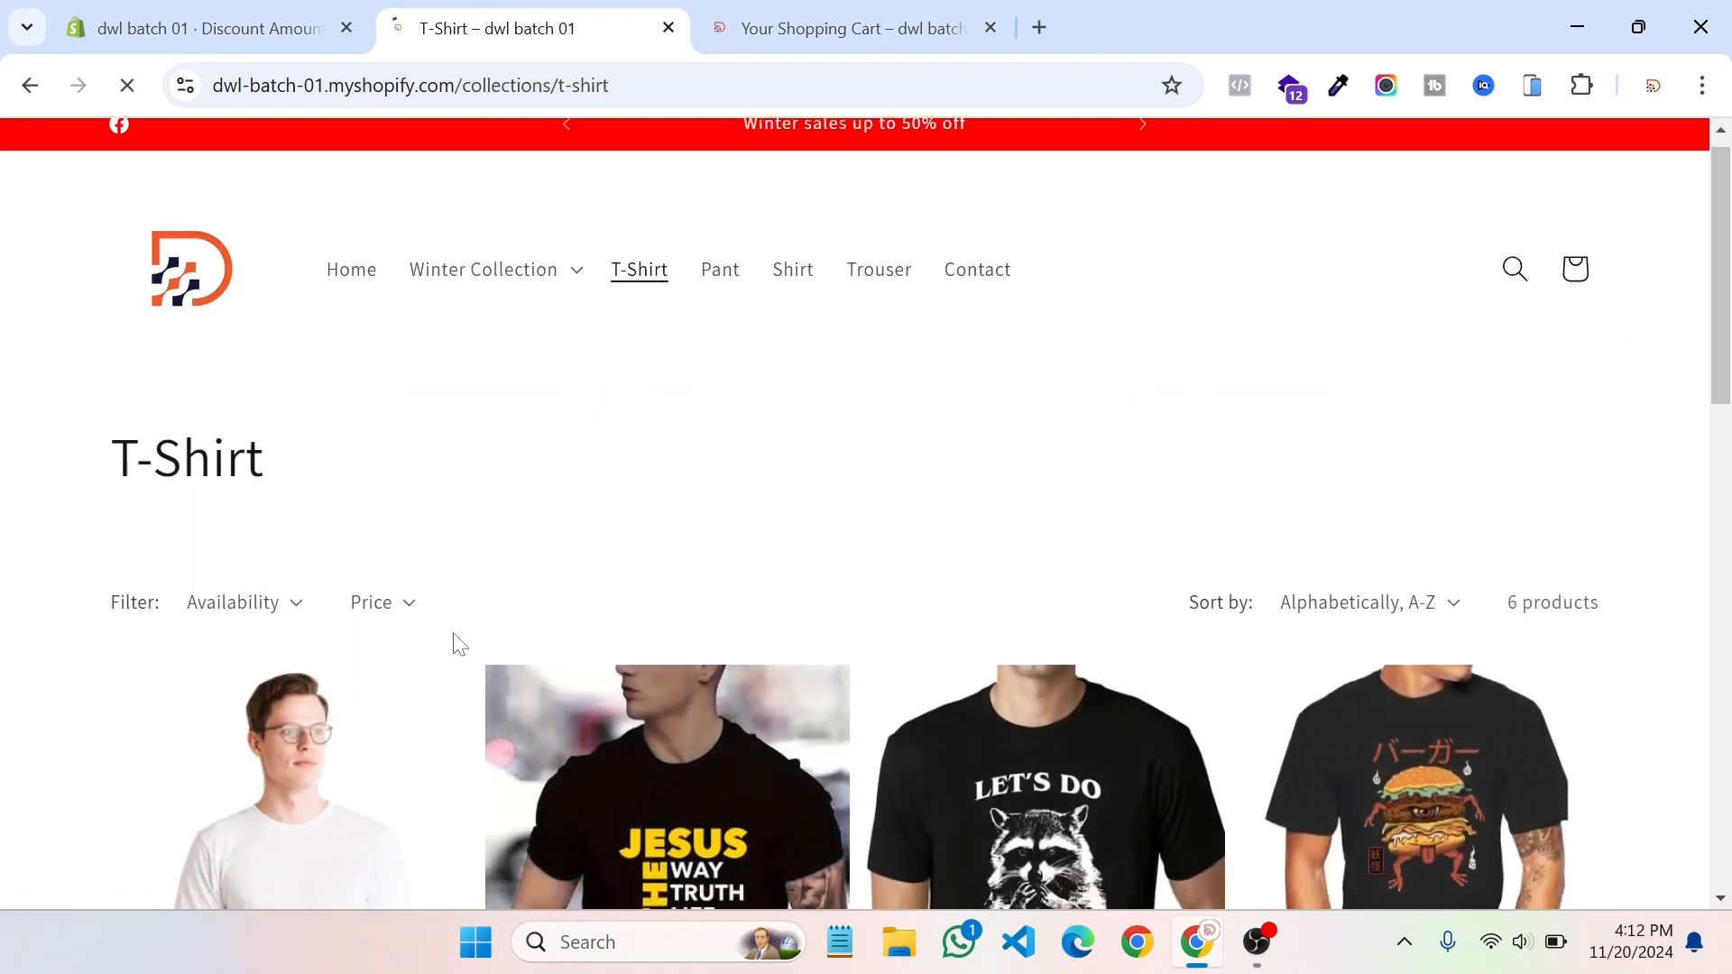
pyautogui.click(317, 667)
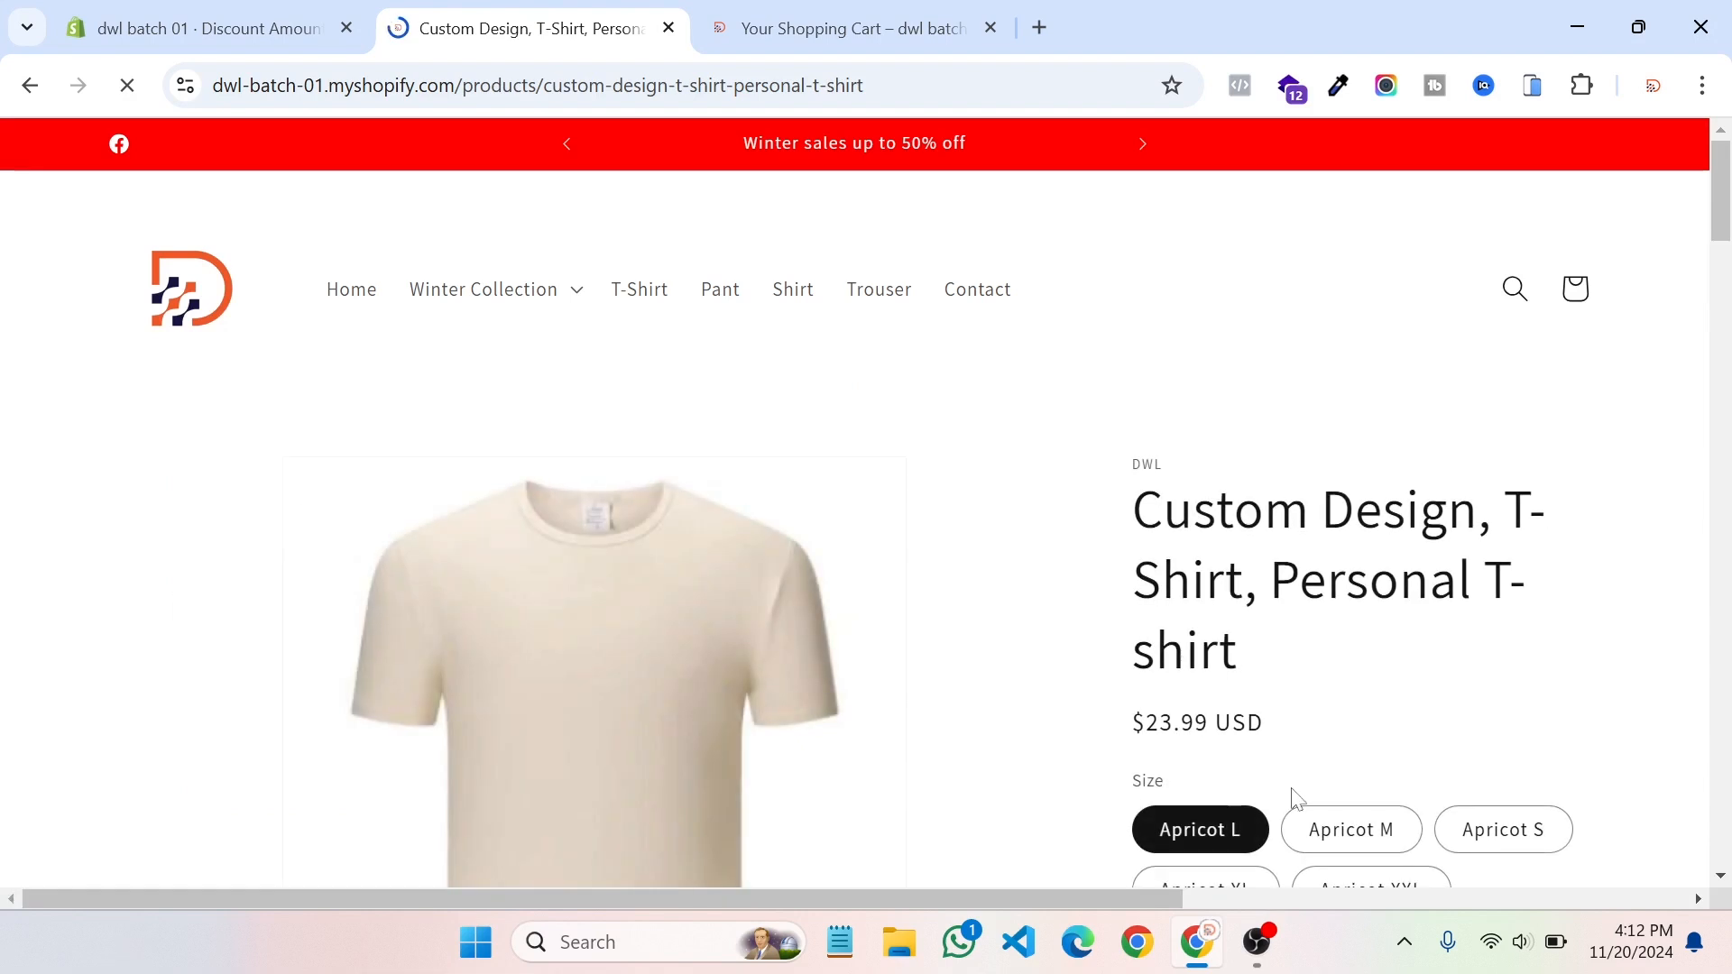
pyautogui.scroll(-8, 1335, 742)
pyautogui.scroll(-15, 1338, 747)
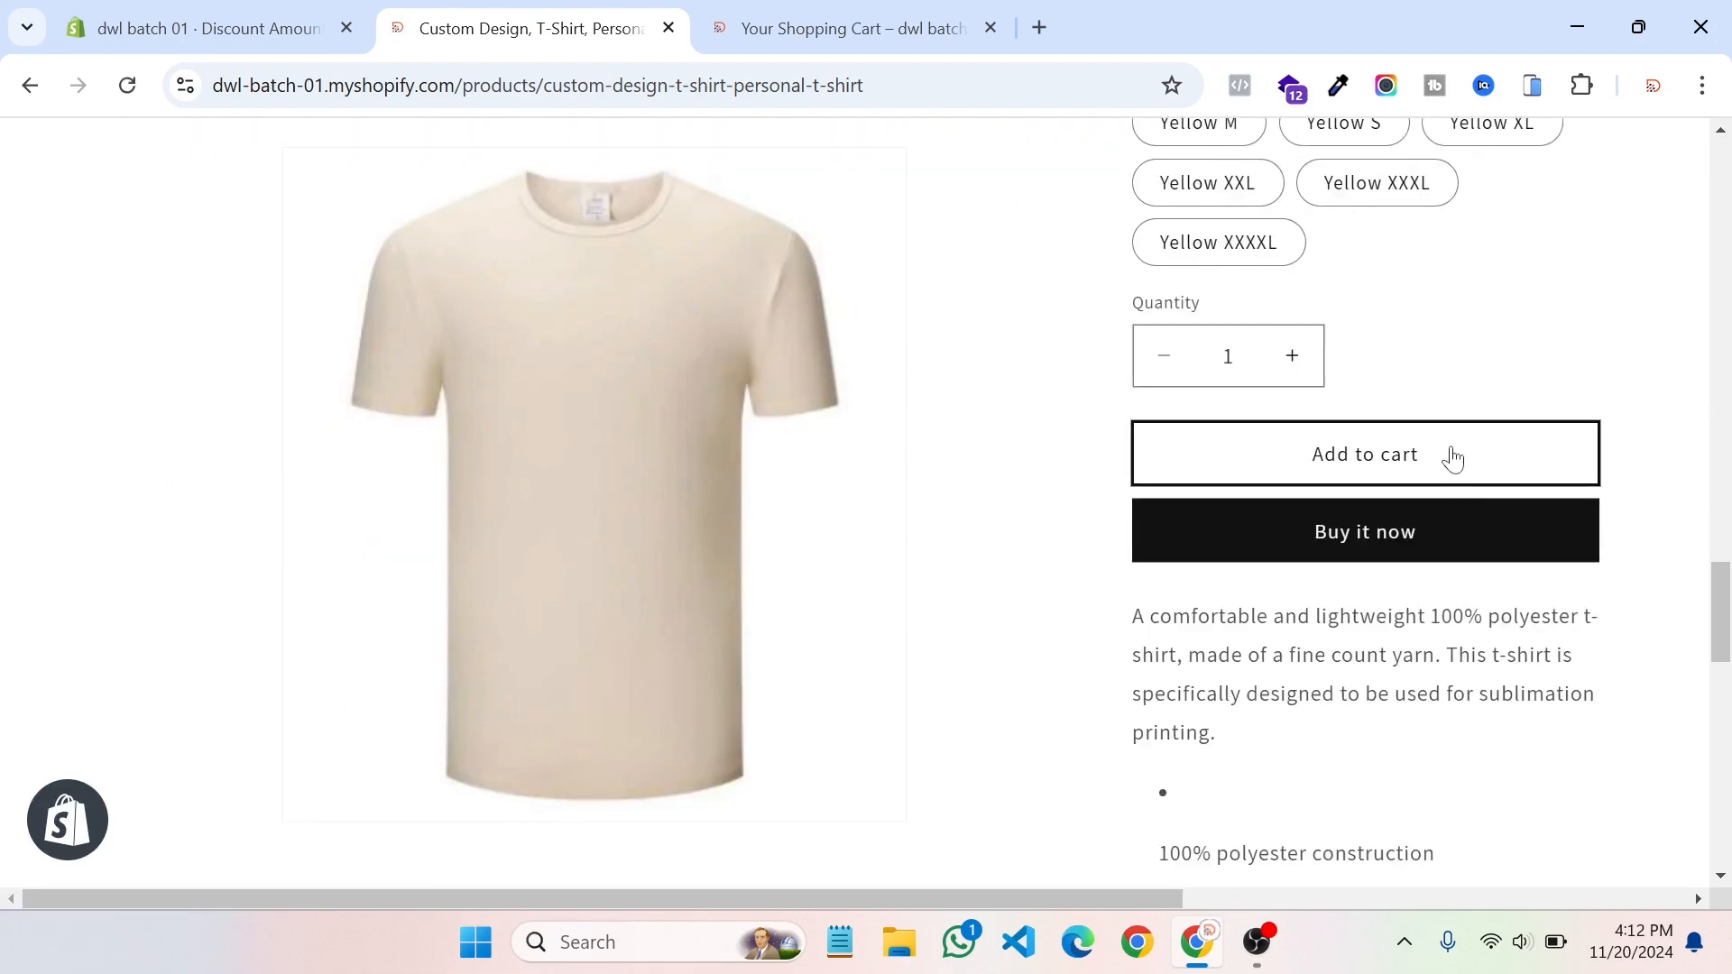
pyautogui.click(1452, 459)
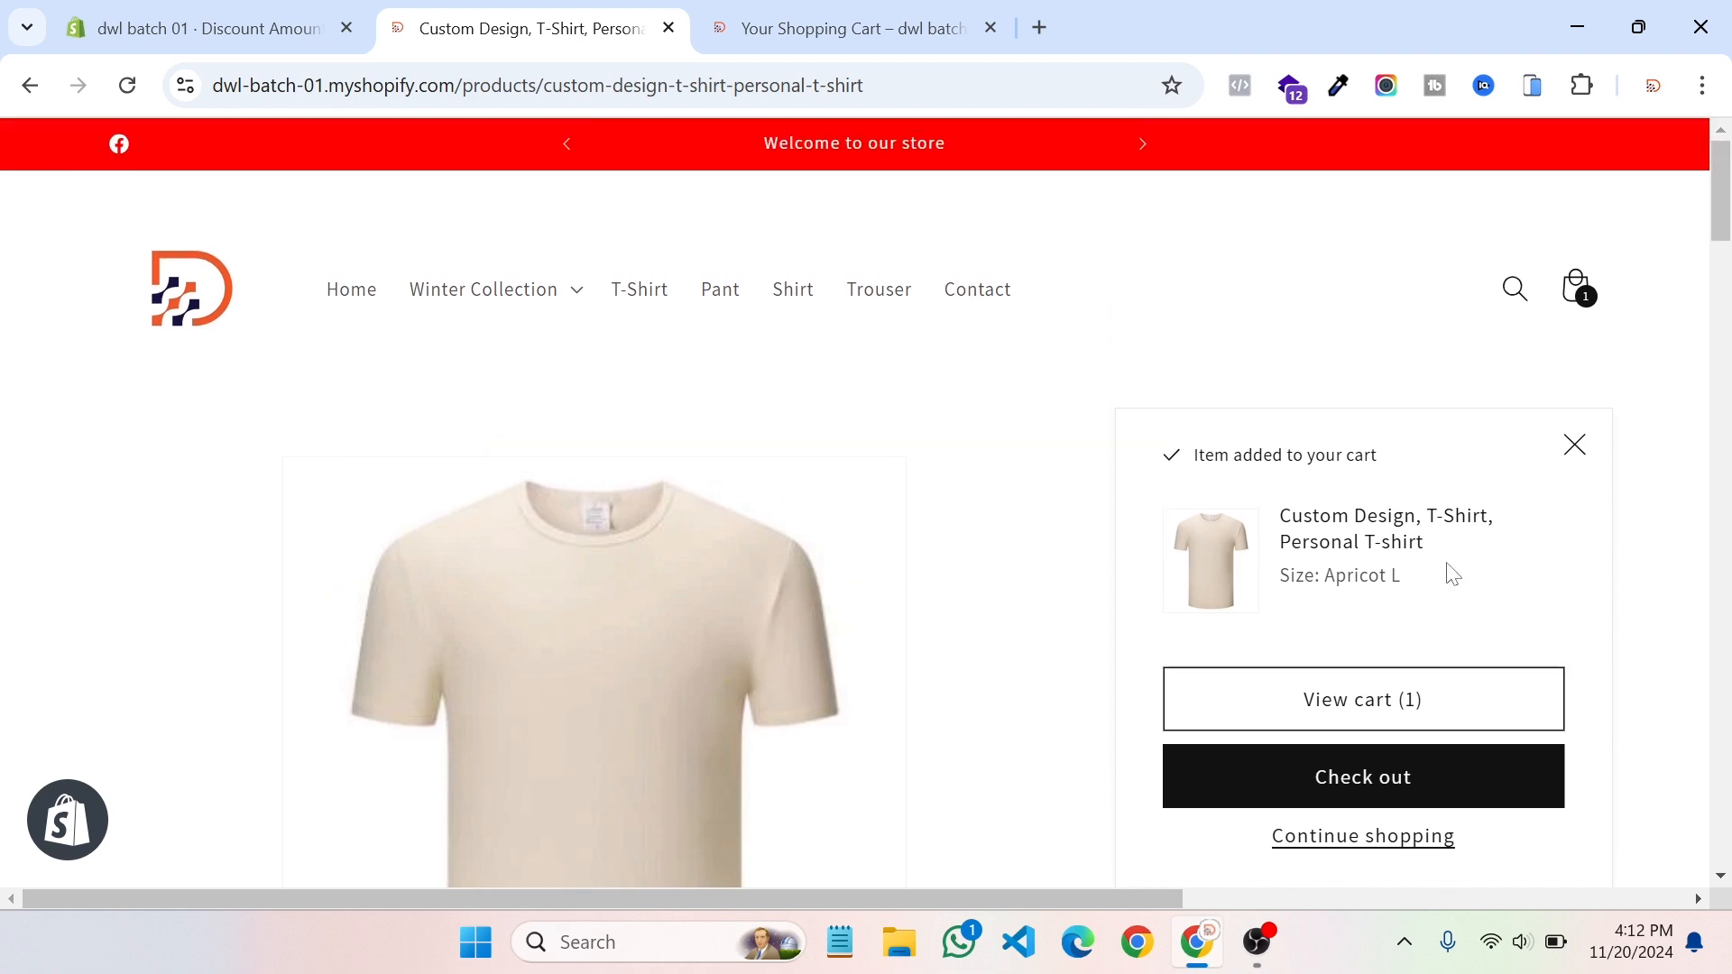
pyautogui.click(1335, 838)
# Step: Open the Corduroy Shirt Men Long Sleeved Shirt product page from the Shirt collection
pyautogui.scroll(20, 1173, 631)
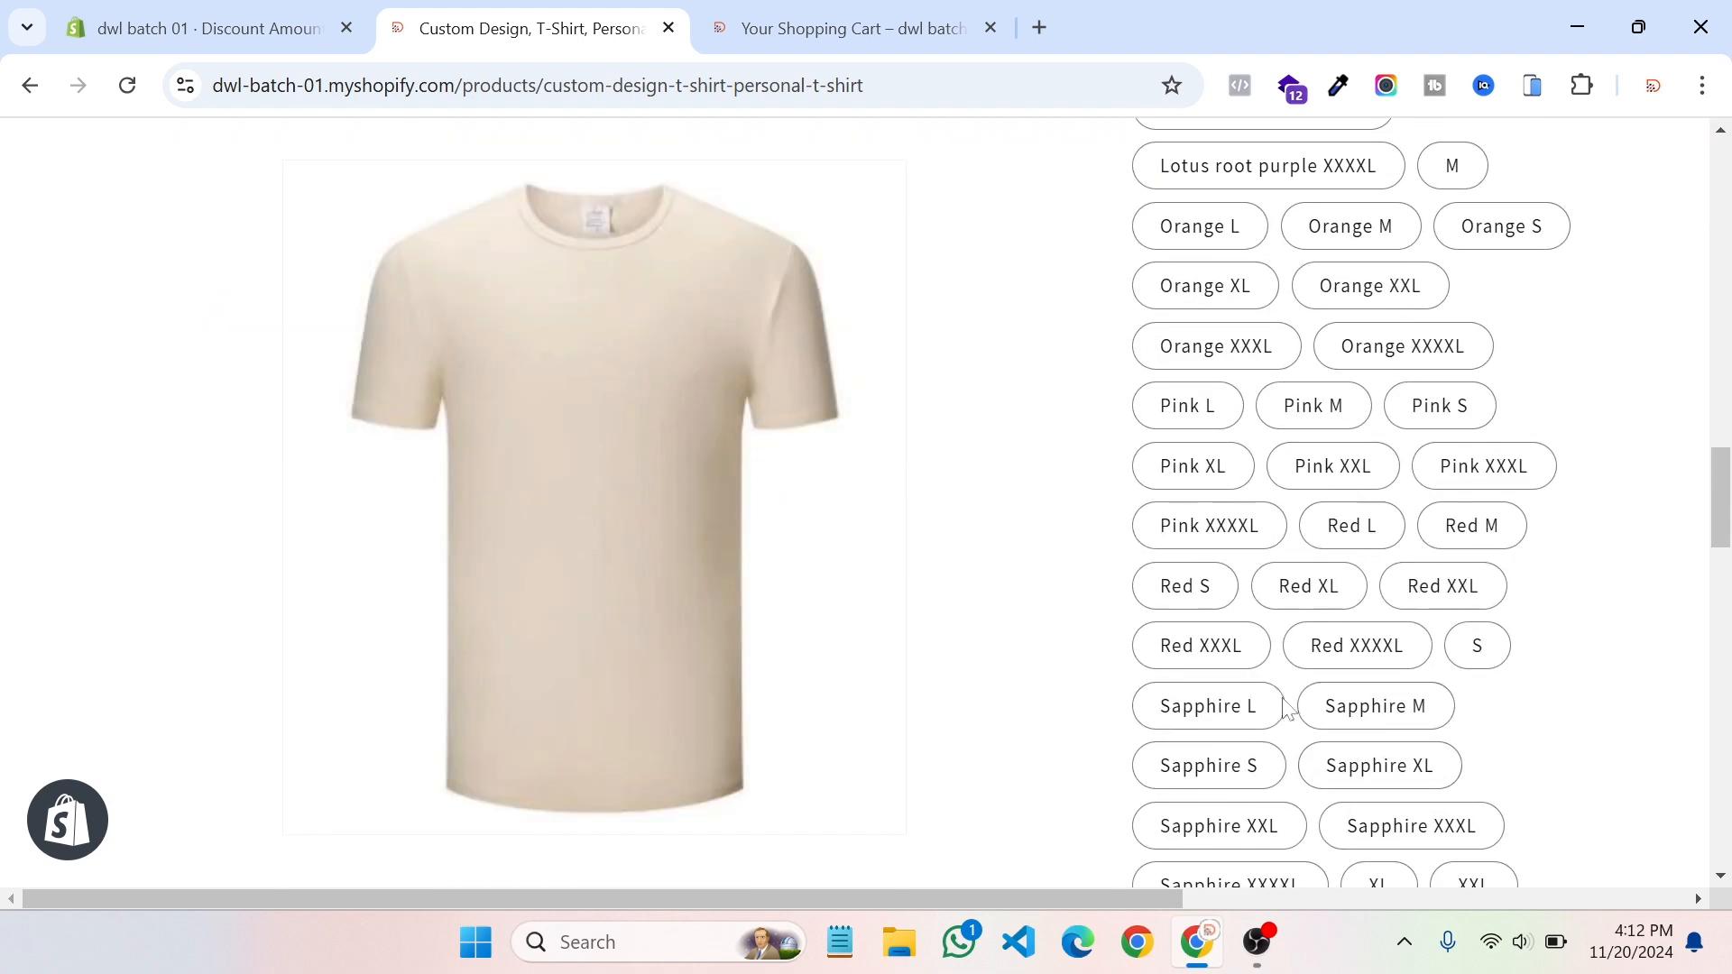
pyautogui.scroll(10, 978, 440)
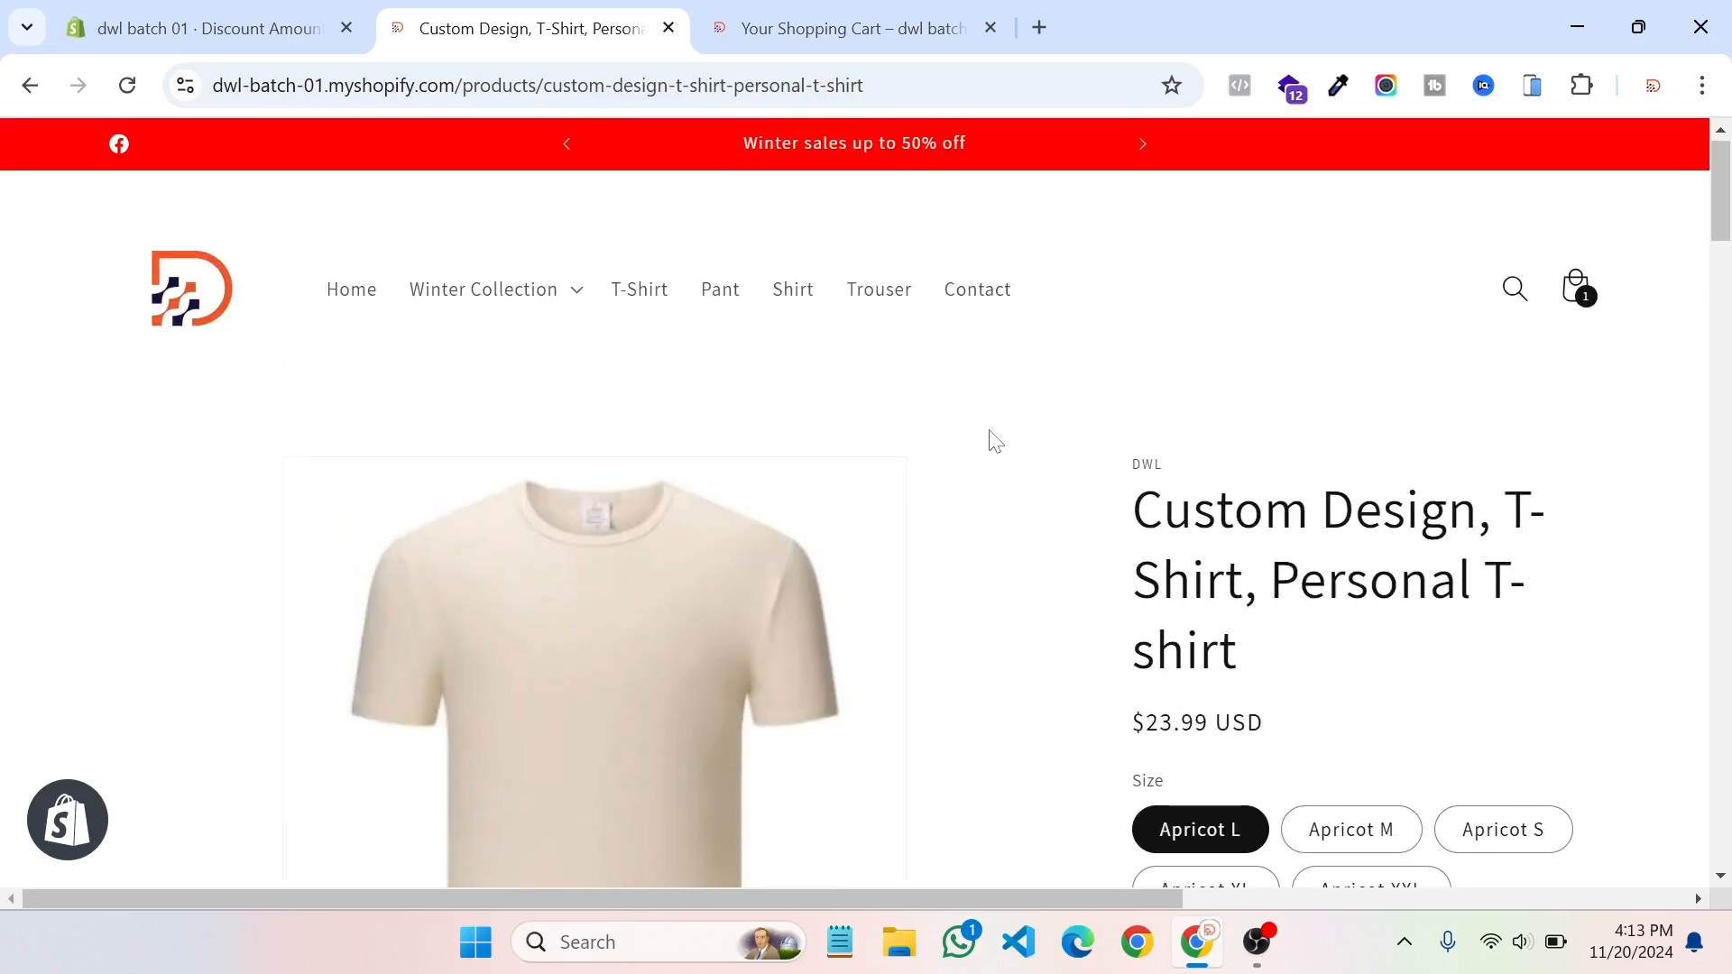
pyautogui.click(791, 306)
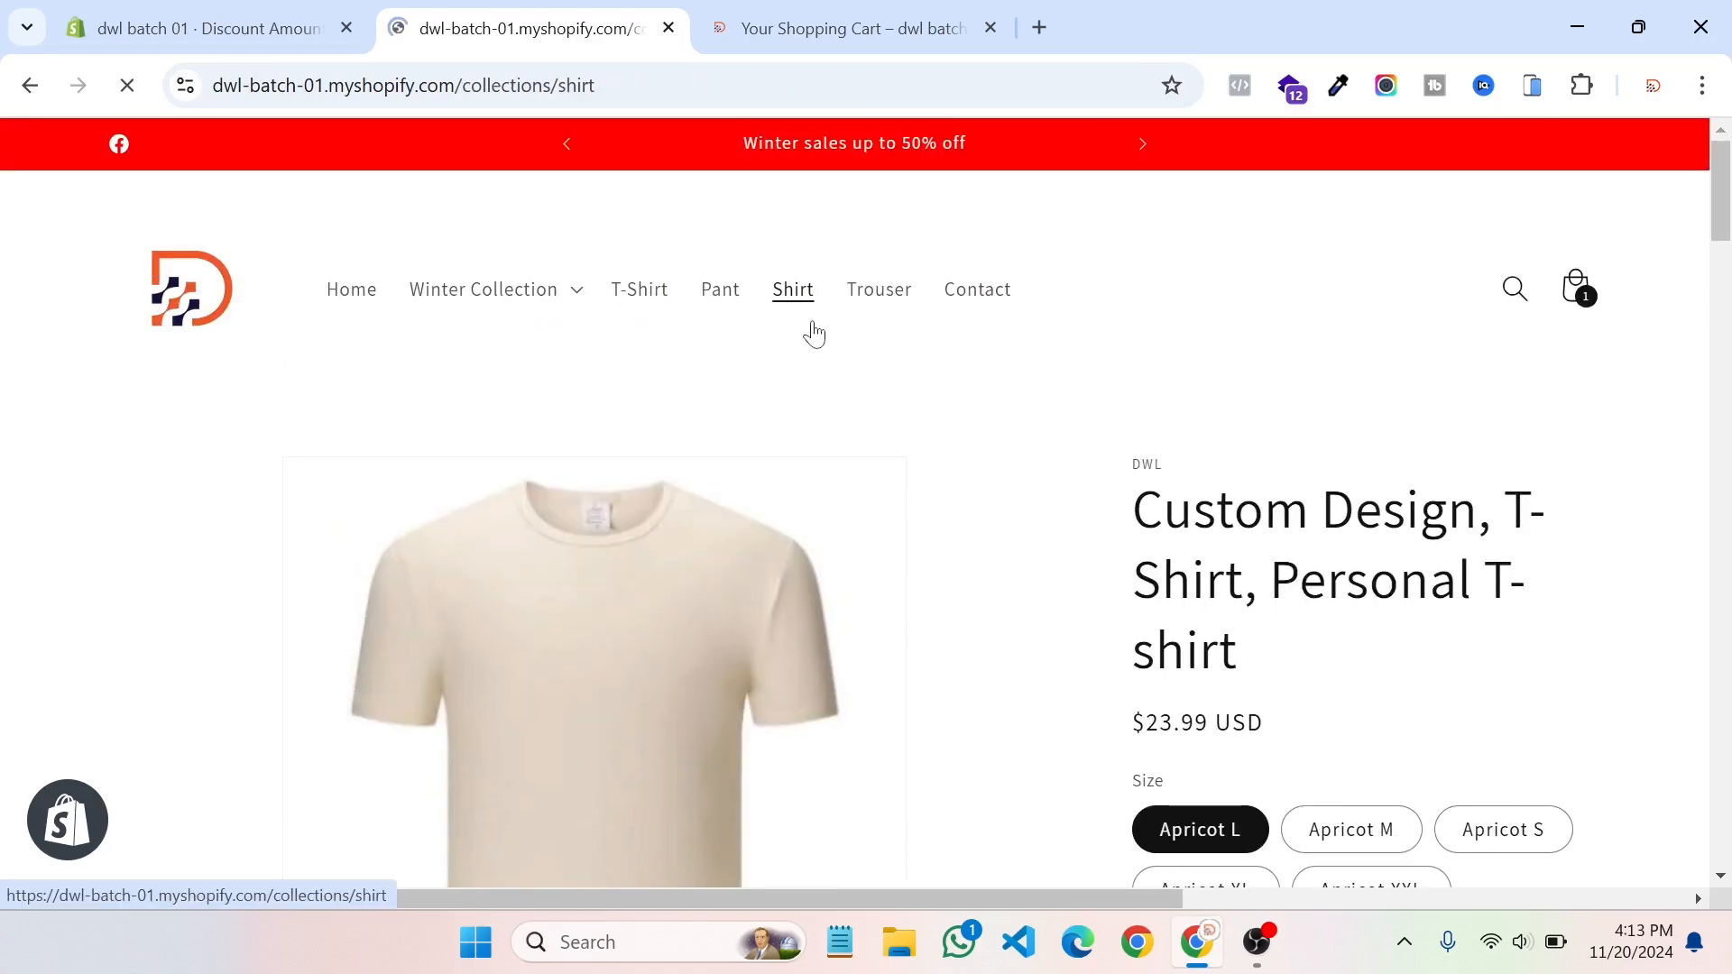
pyautogui.scroll(-4, 938, 541)
pyautogui.scroll(-2, 936, 557)
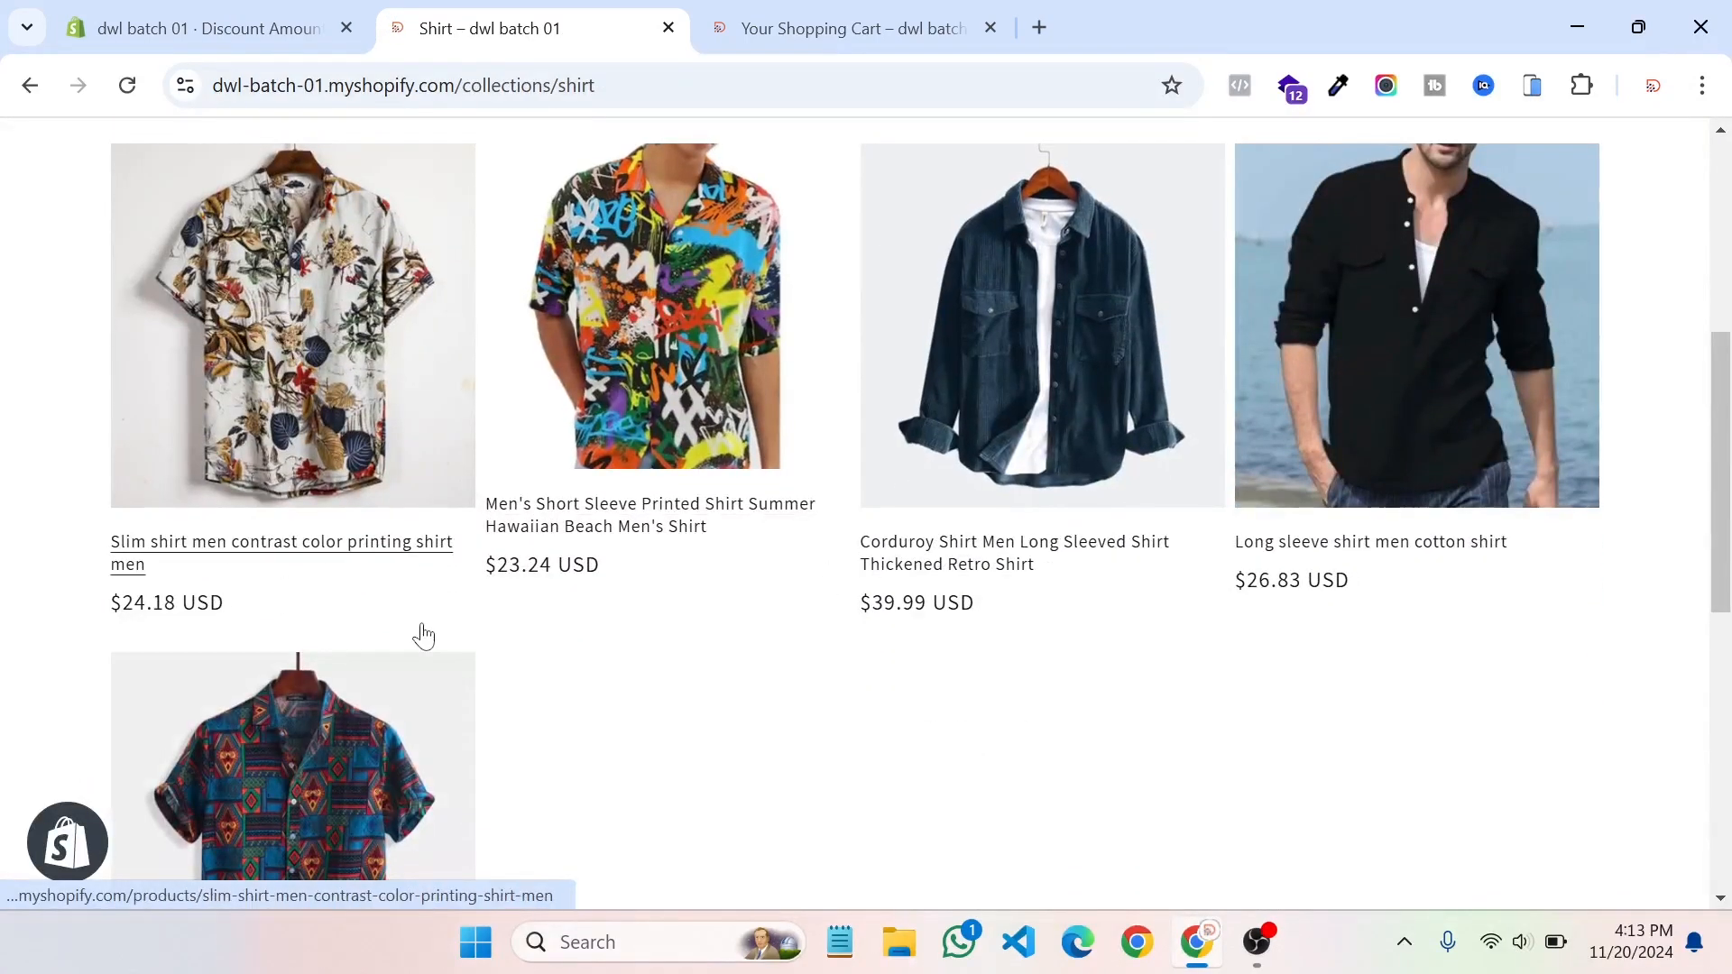
pyautogui.click(1041, 554)
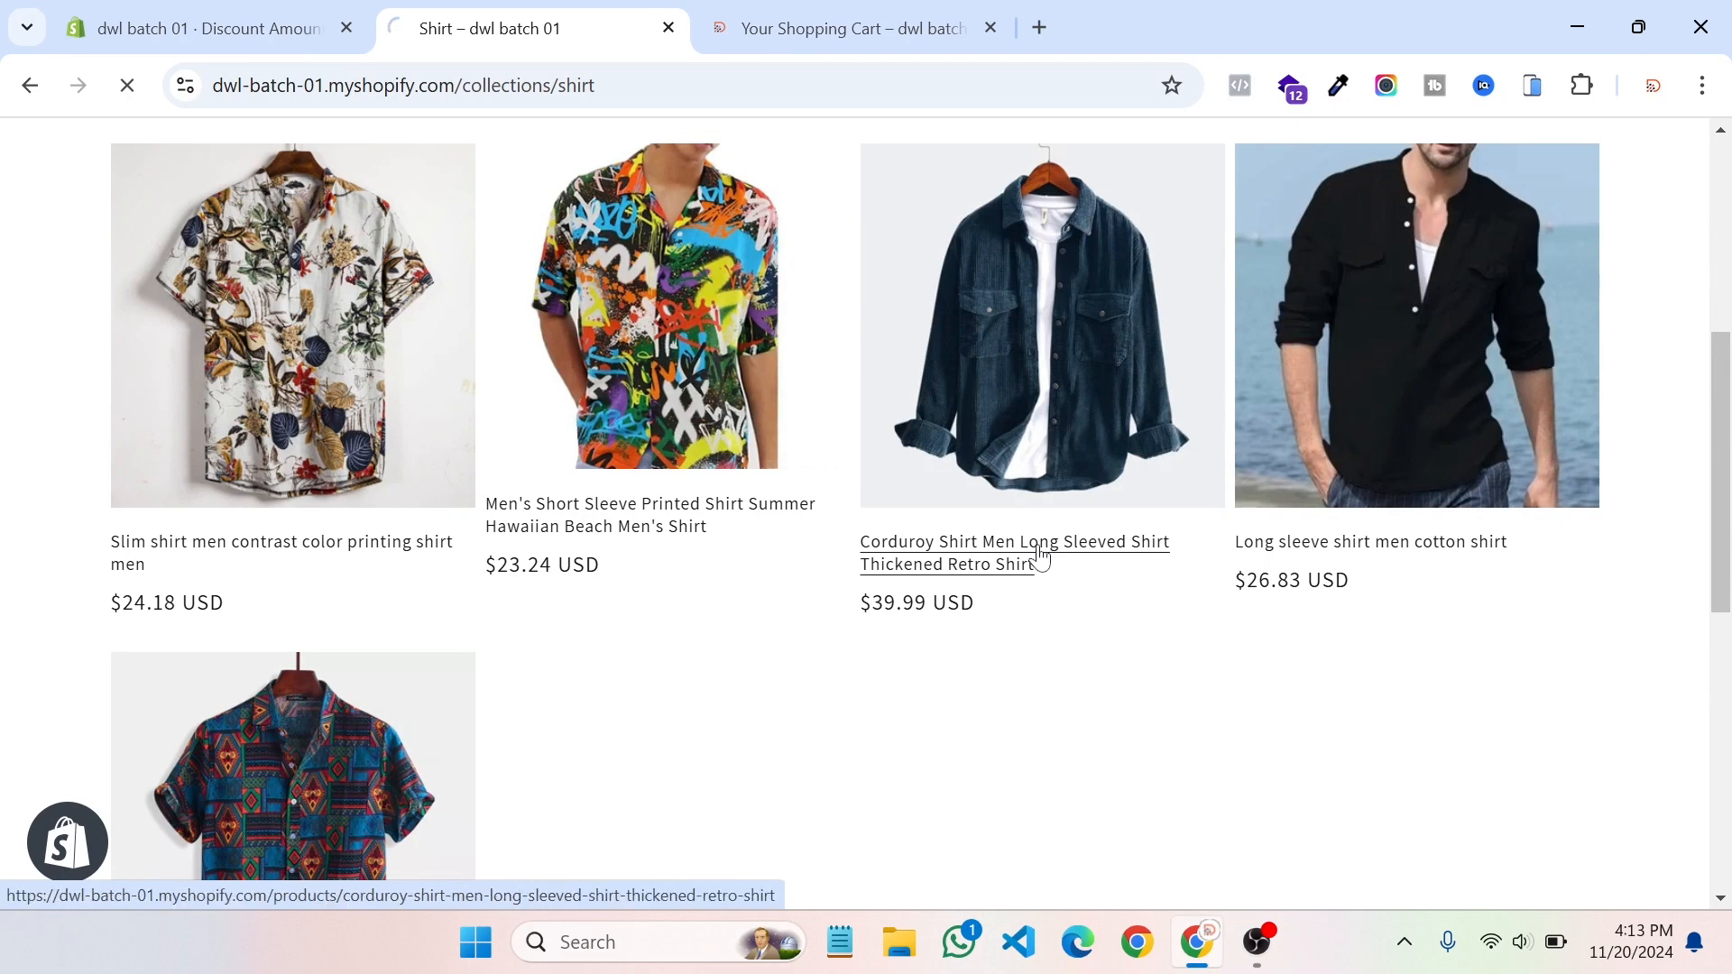
pyautogui.scroll(-5, 1097, 556)
pyautogui.scroll(-3, 1260, 569)
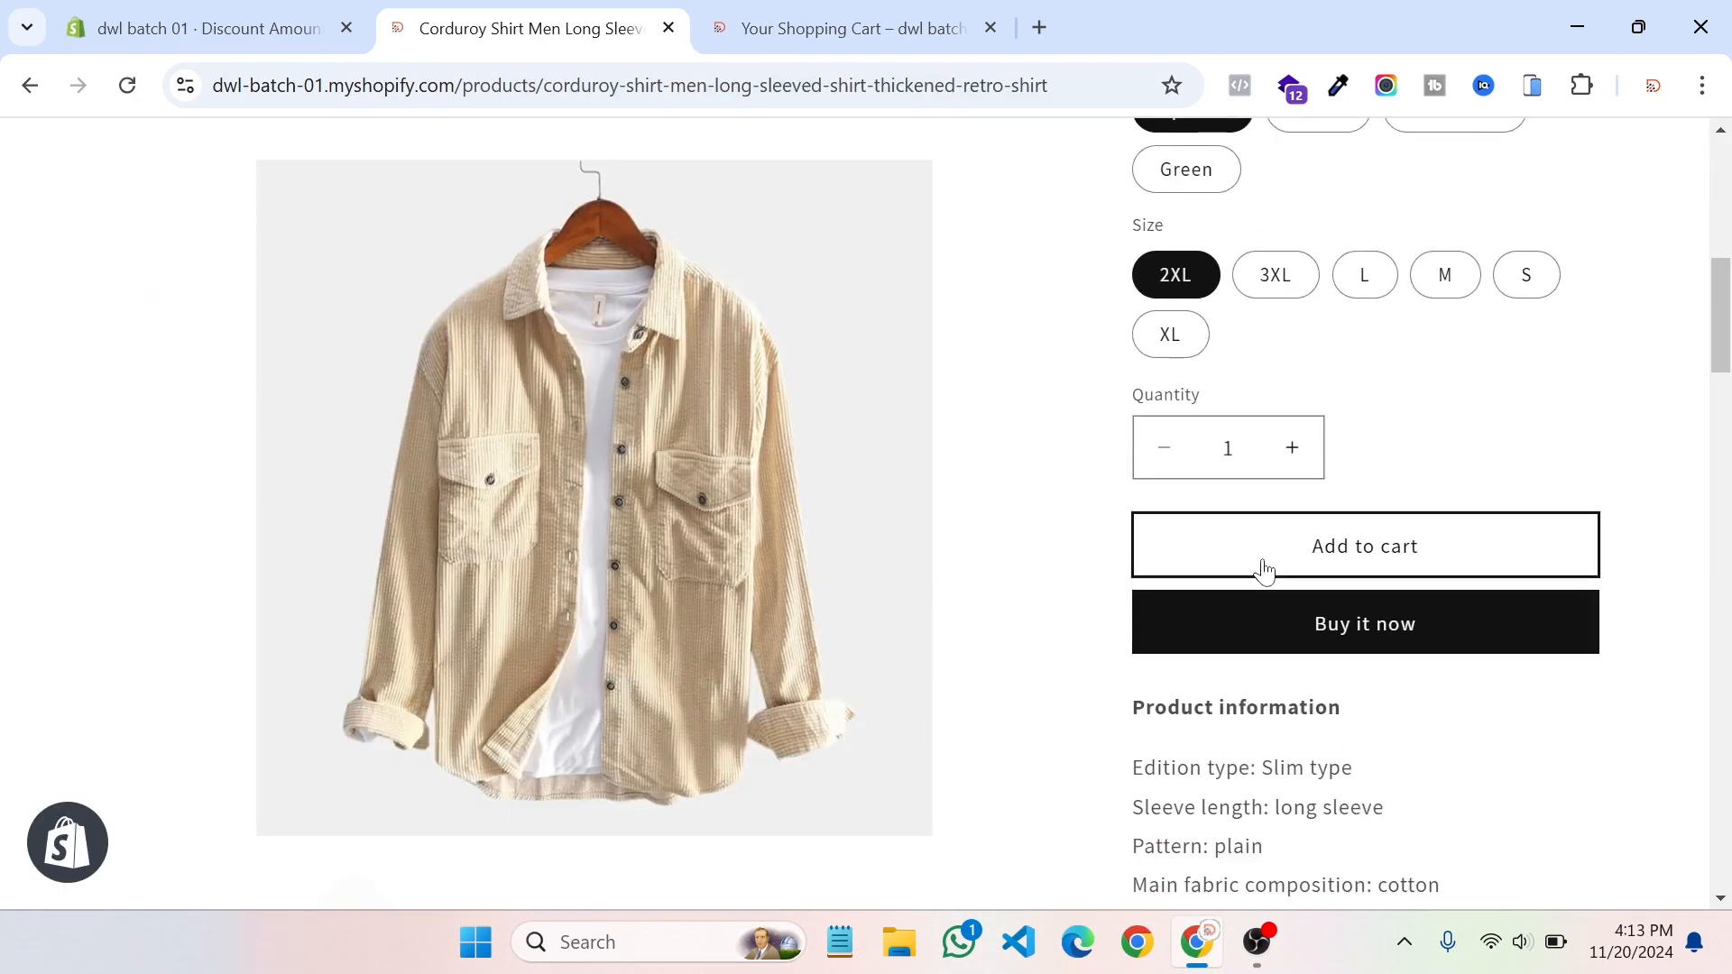
# Step: Preview the direct-purchase checkout for the corduroy shirt alone, then go back to its product page
pyautogui.click(1359, 620)
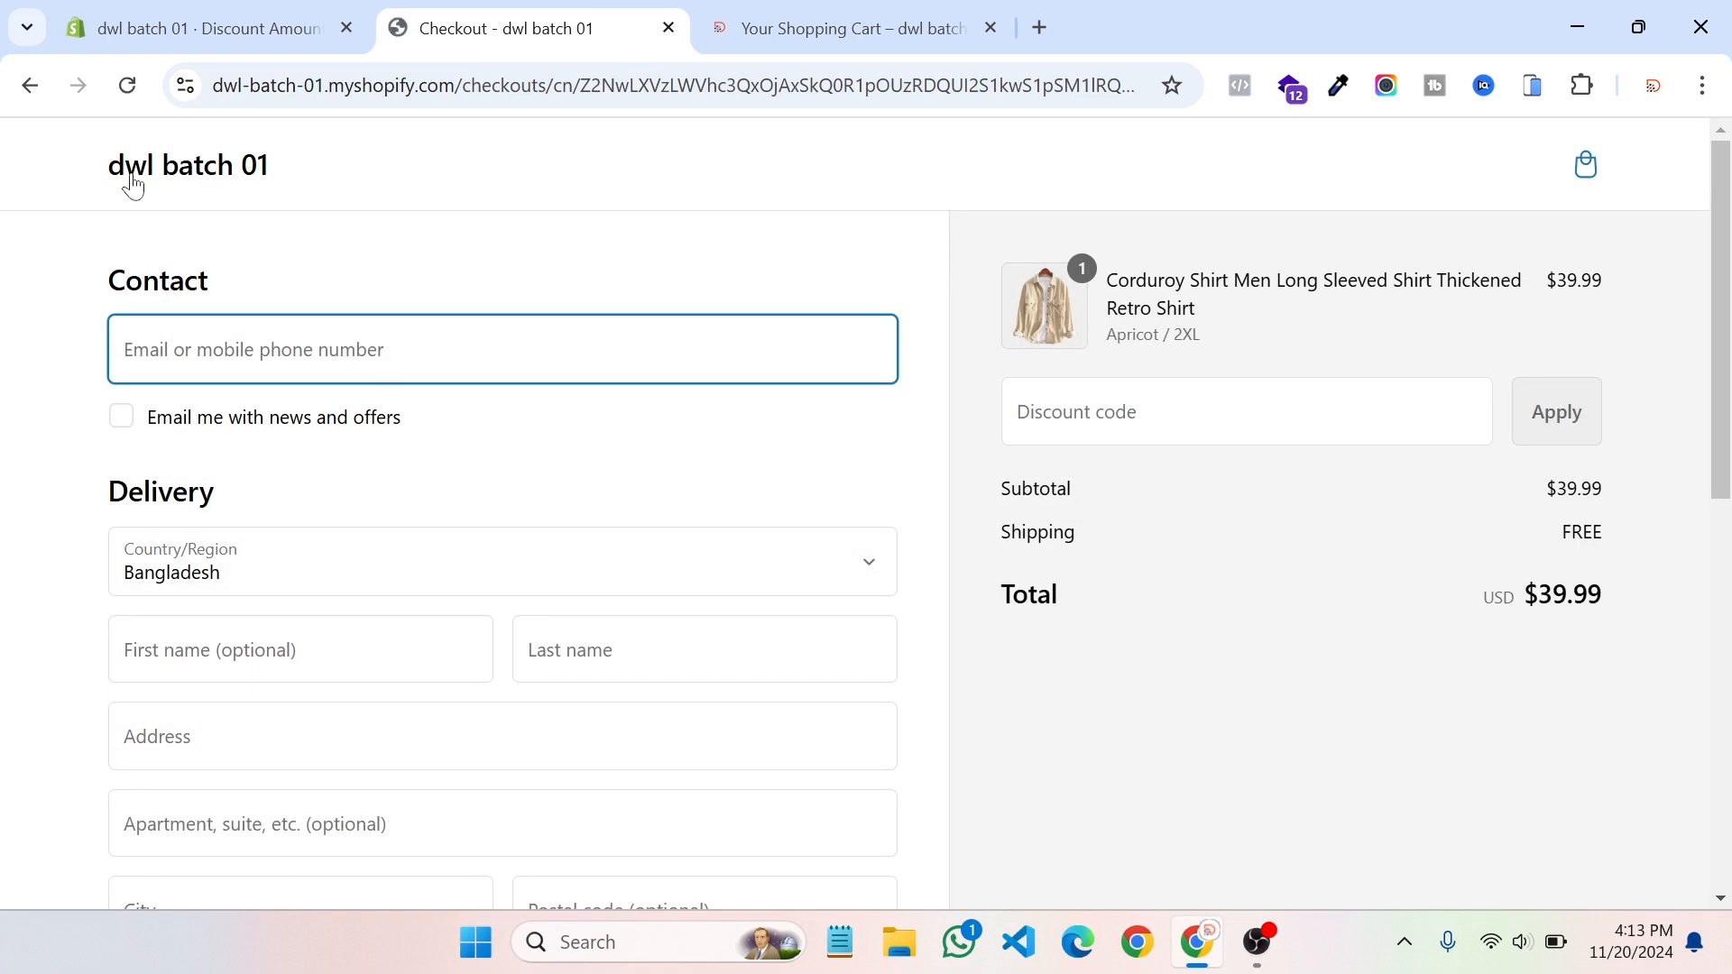
pyautogui.click(40, 85)
pyautogui.scroll(9, 1453, 451)
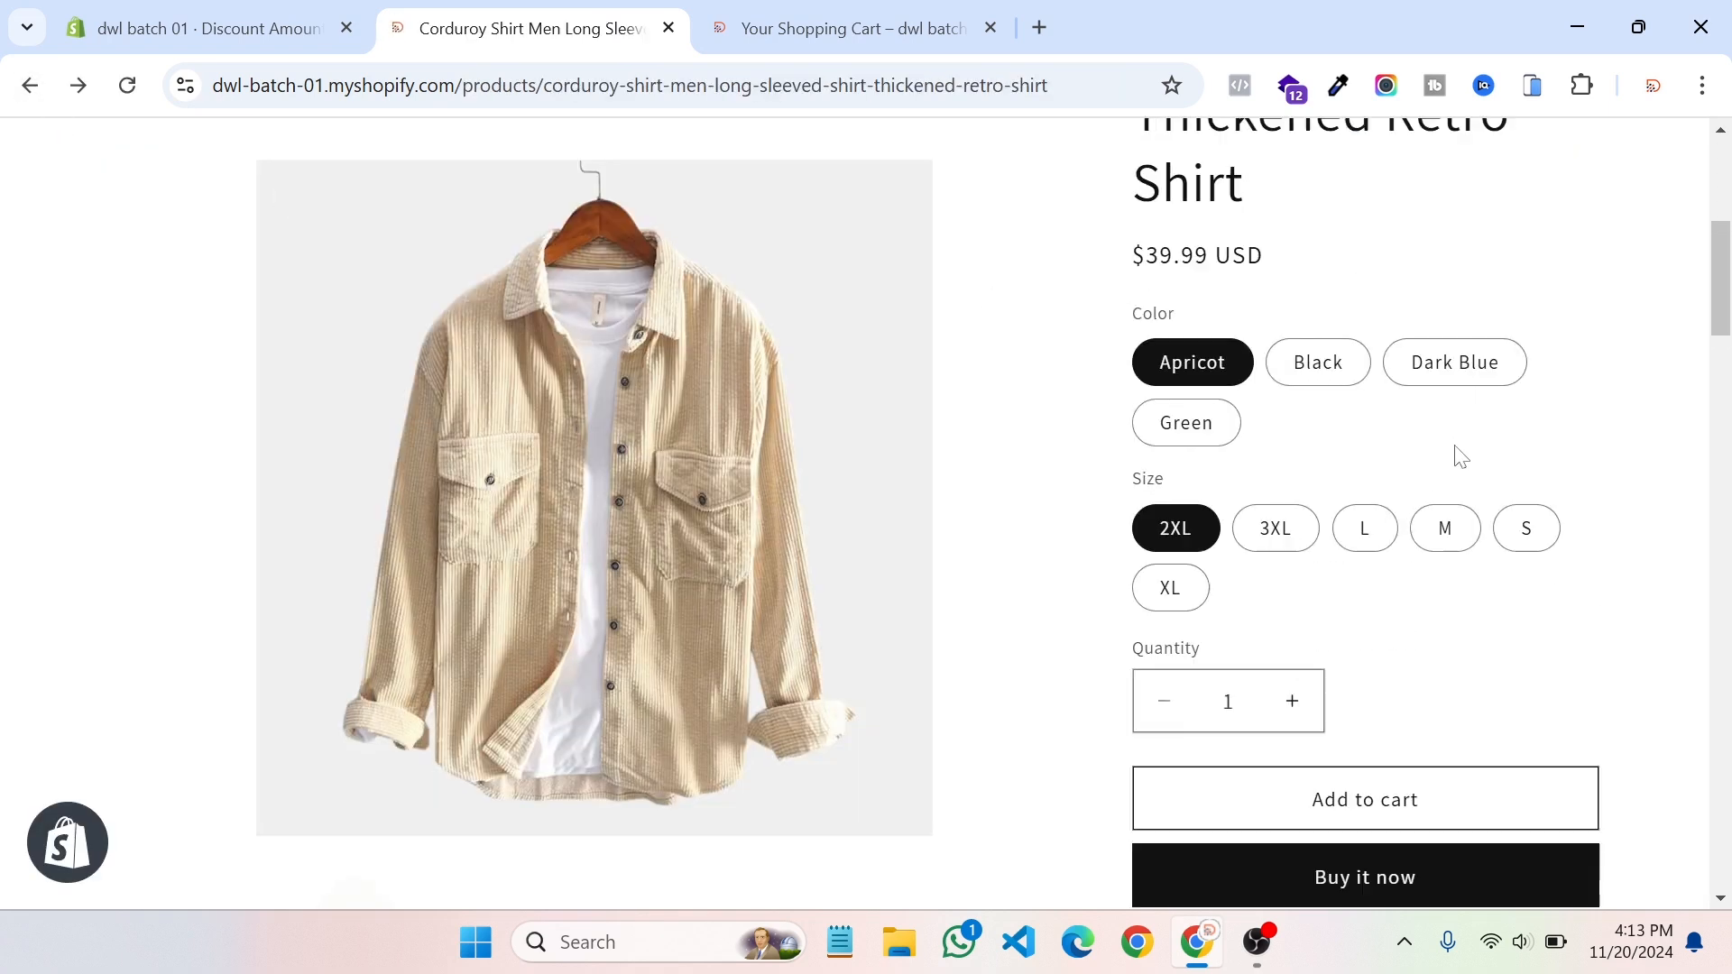
# Step: Add the Apricot 2XL corduroy shirt to the cart, proceed to checkout and review the order discount
pyautogui.scroll(-7, 1461, 454)
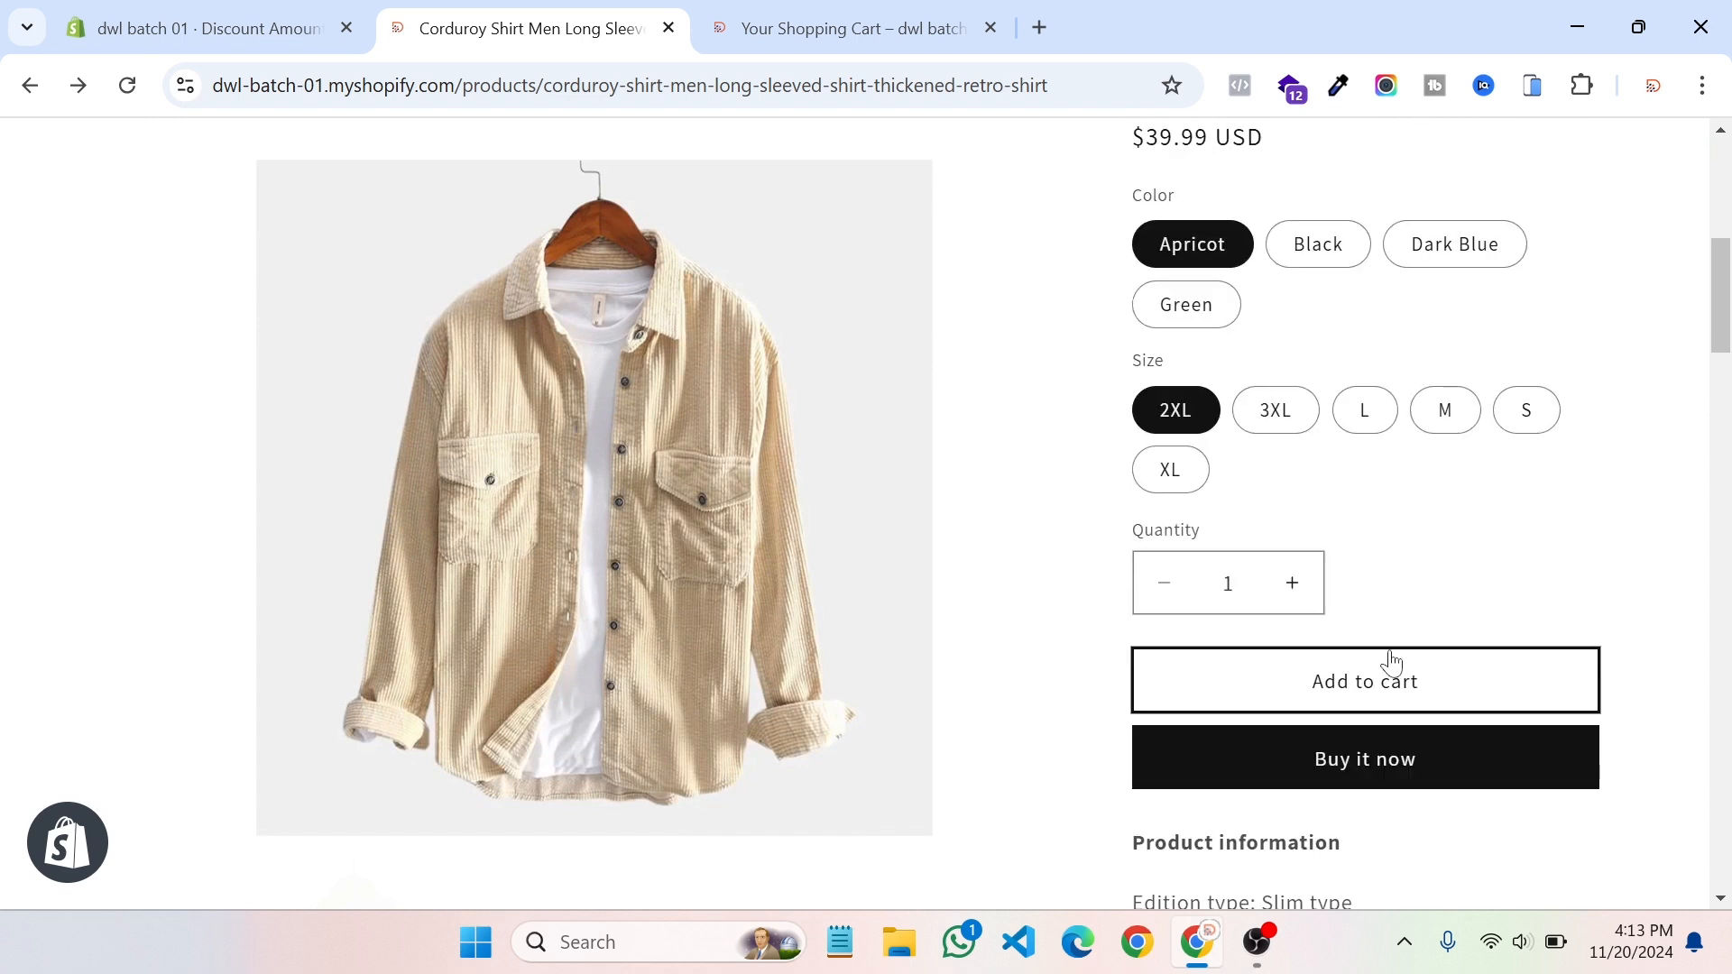
pyautogui.click(1378, 674)
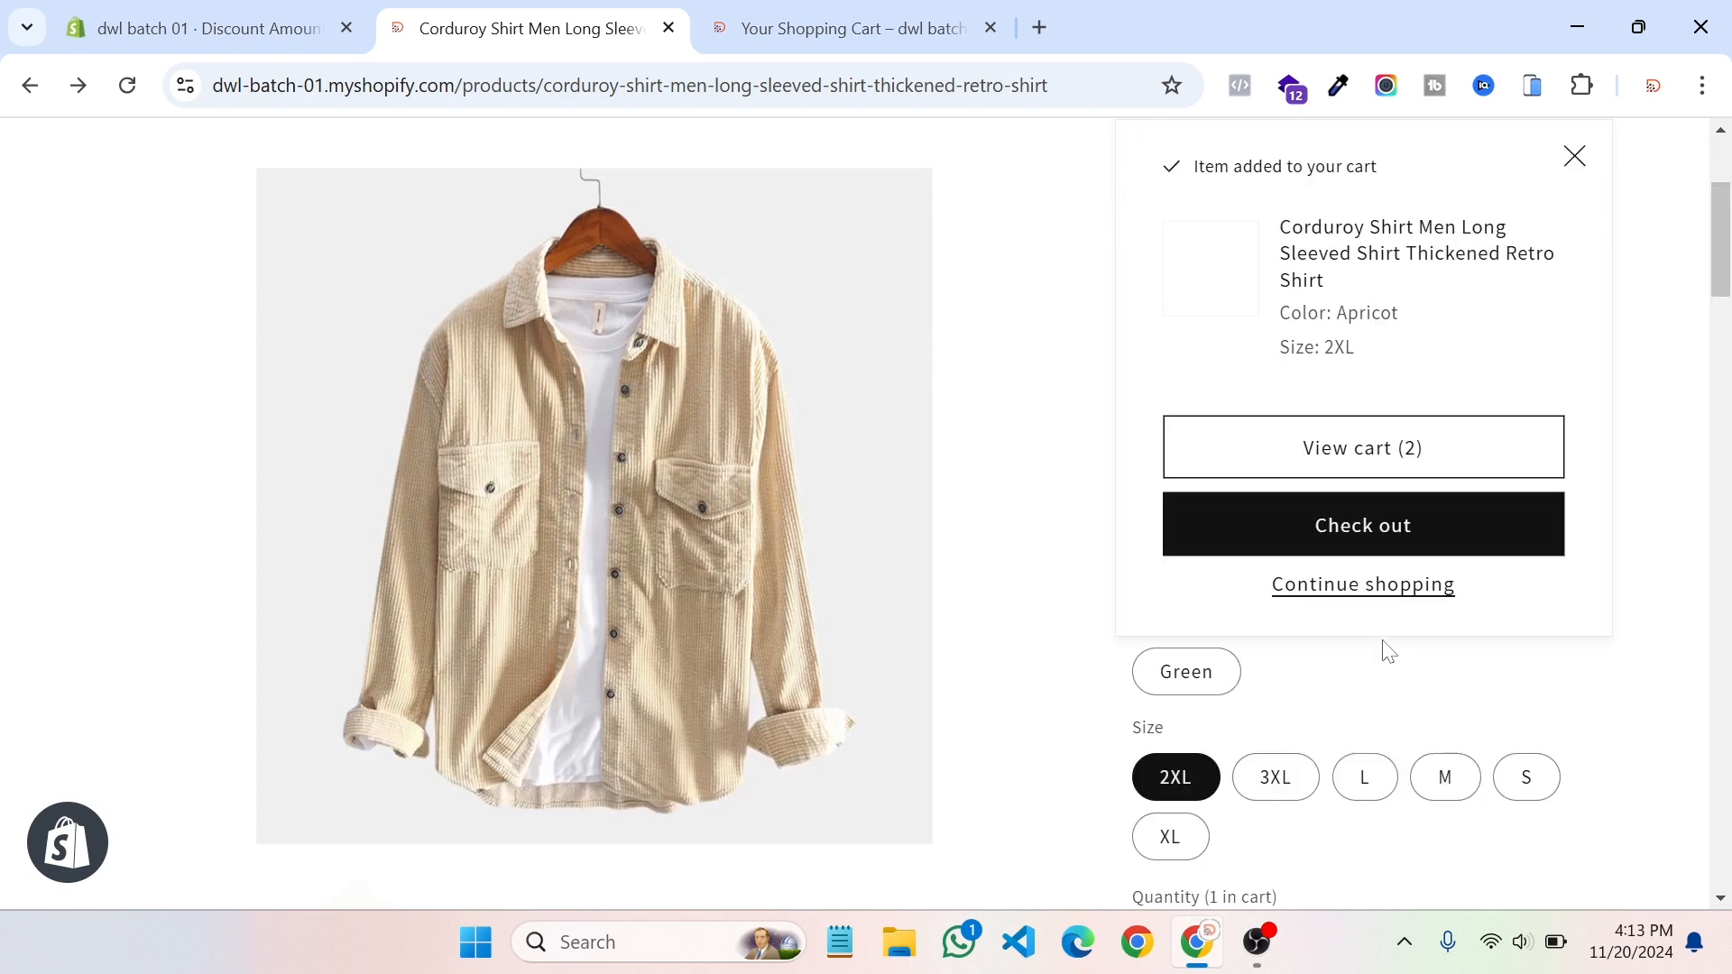
pyautogui.click(1384, 530)
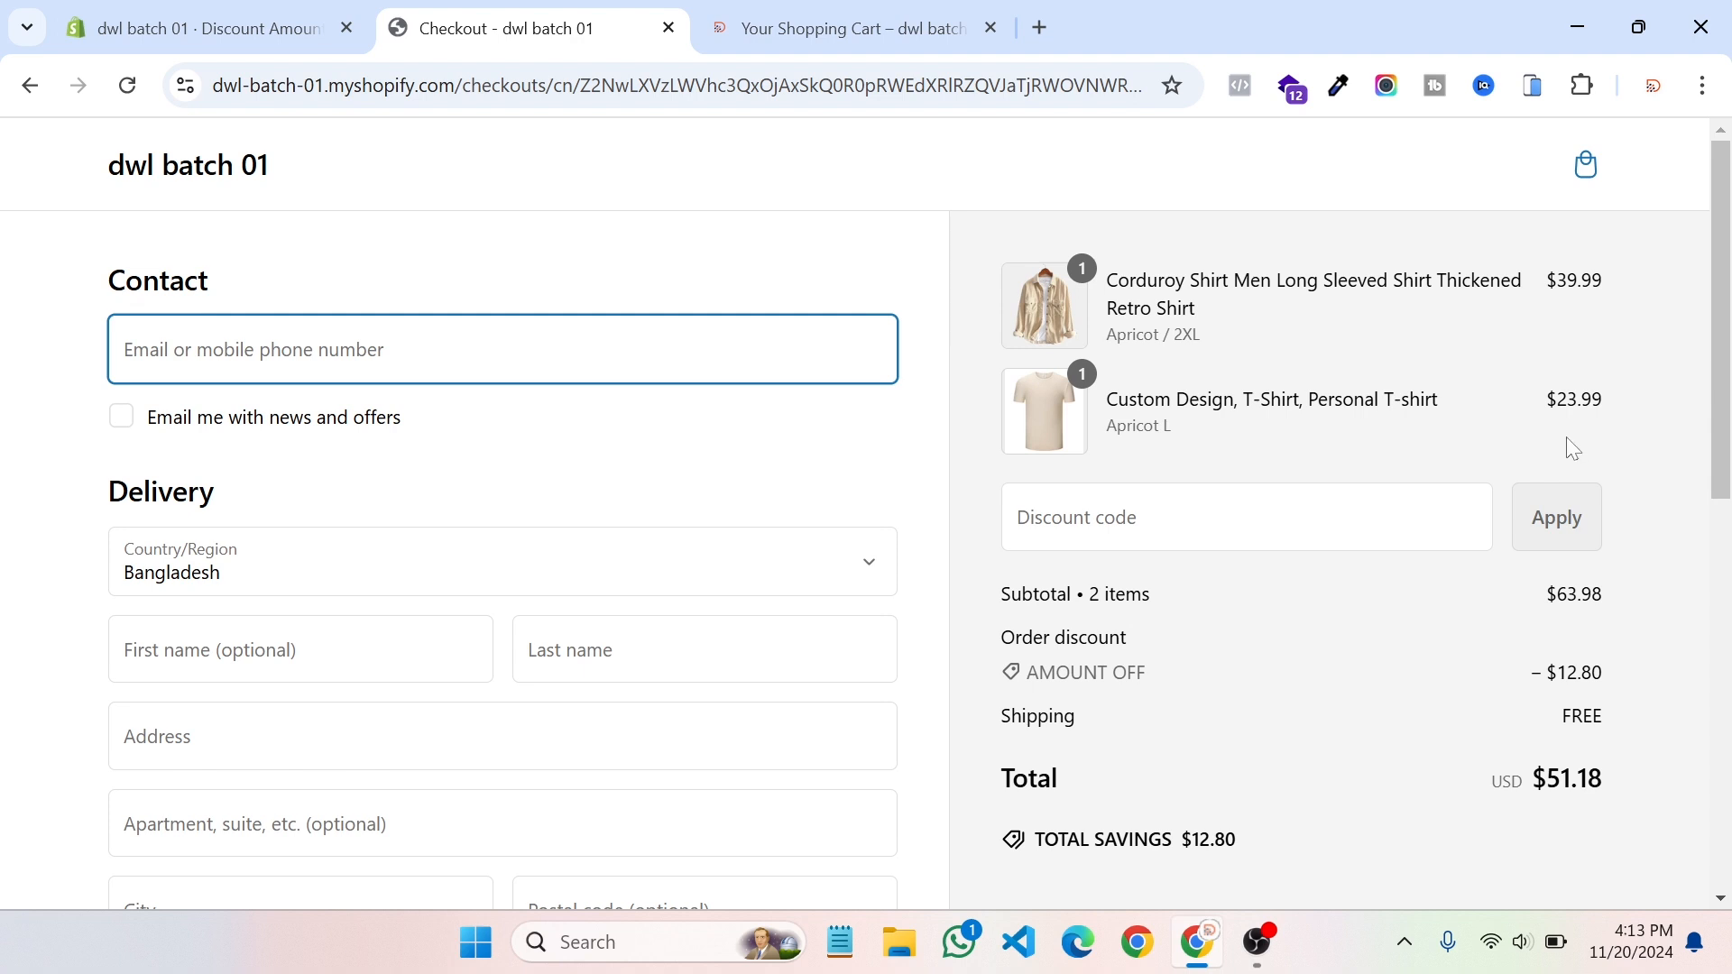
pyautogui.scroll(-1, 1551, 446)
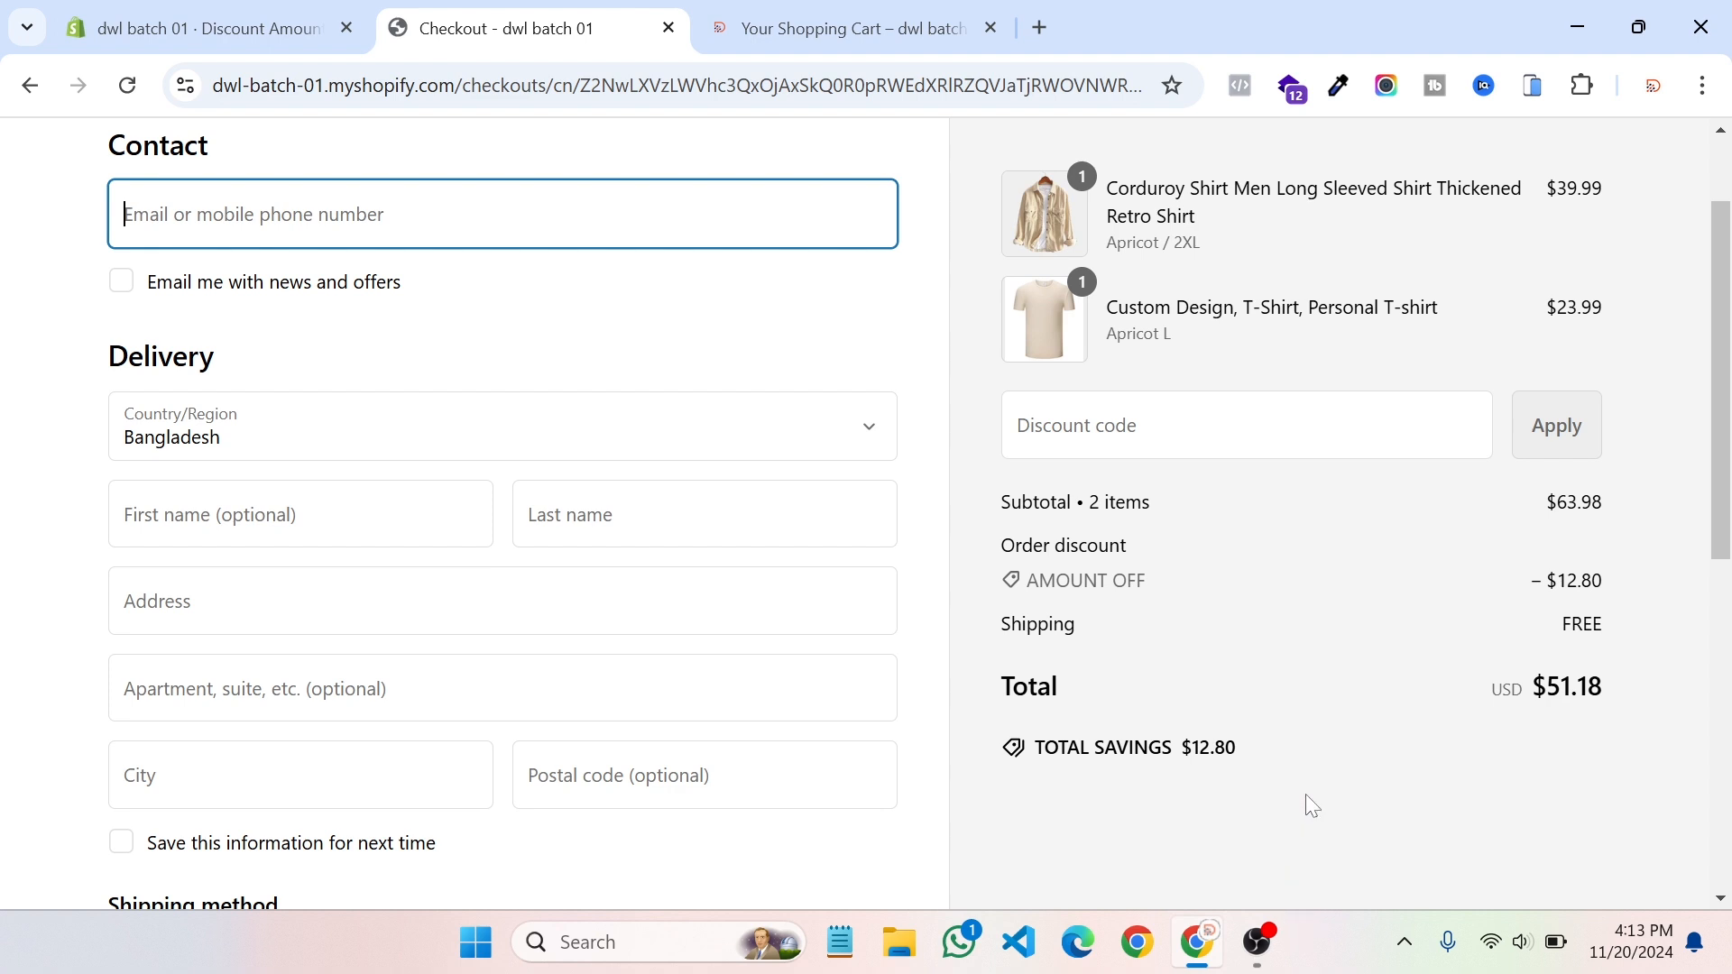
pyautogui.scroll(2, 827, 479)
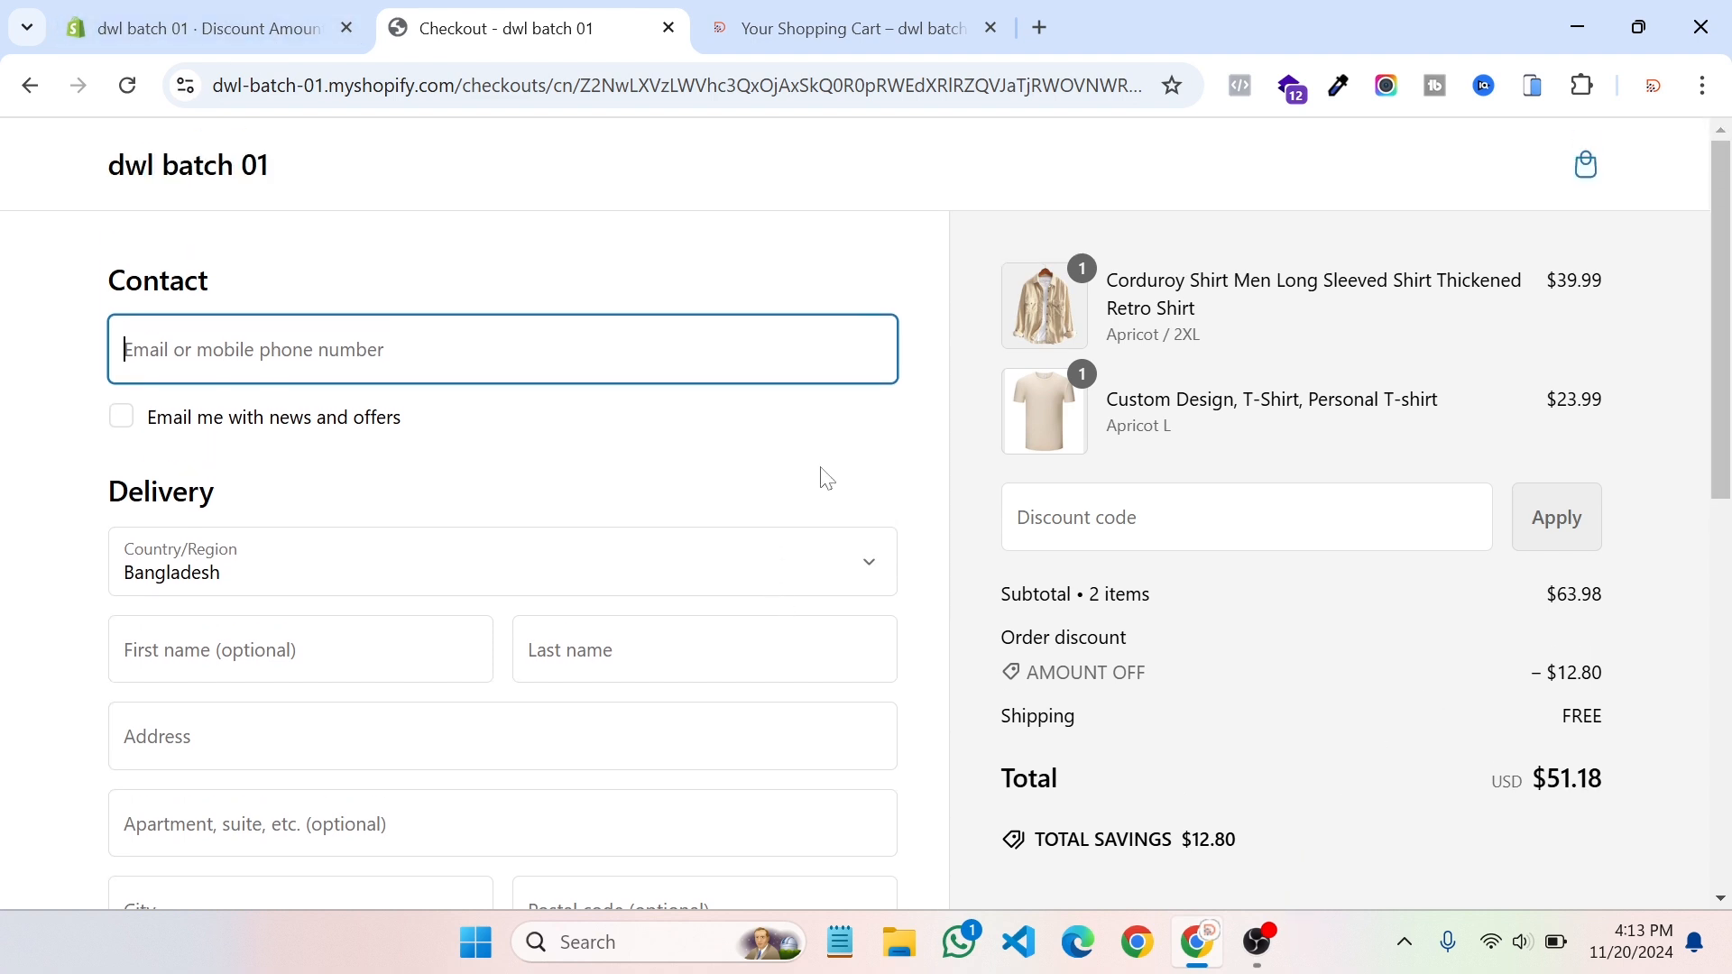
# Step: Go back from checkout, return to the admin discounts list and review the discount types offered for a new discount without choosing one
pyautogui.click(30, 85)
pyautogui.click(245, 11)
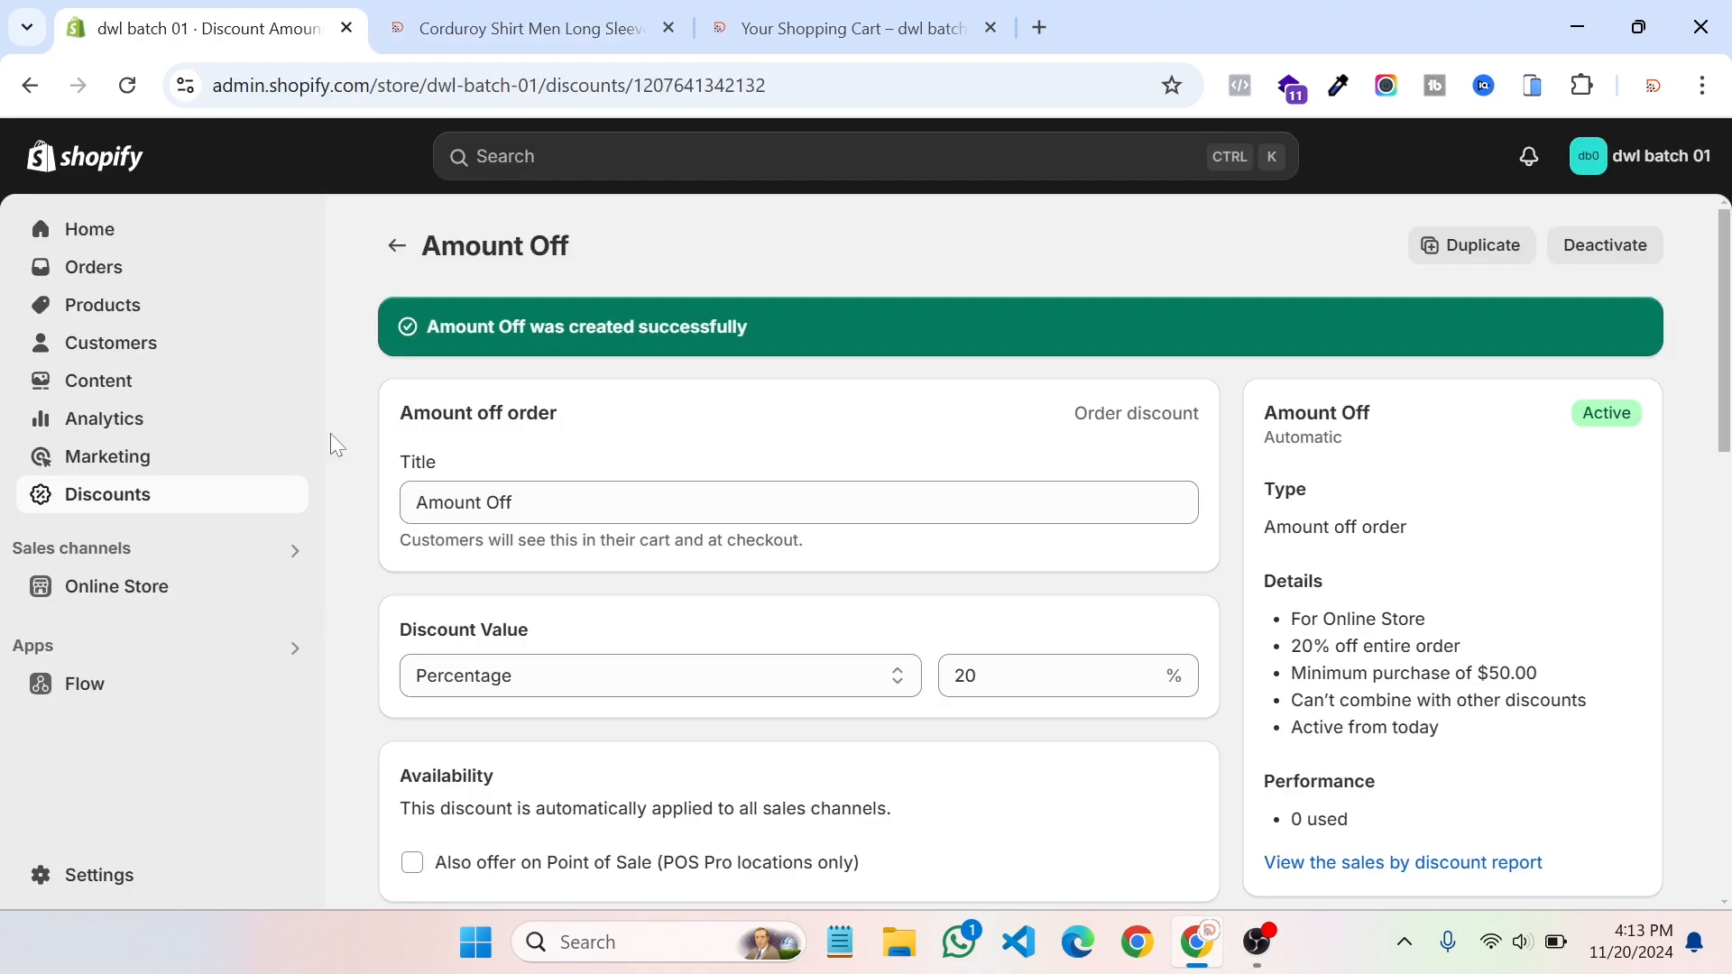
pyautogui.click(397, 245)
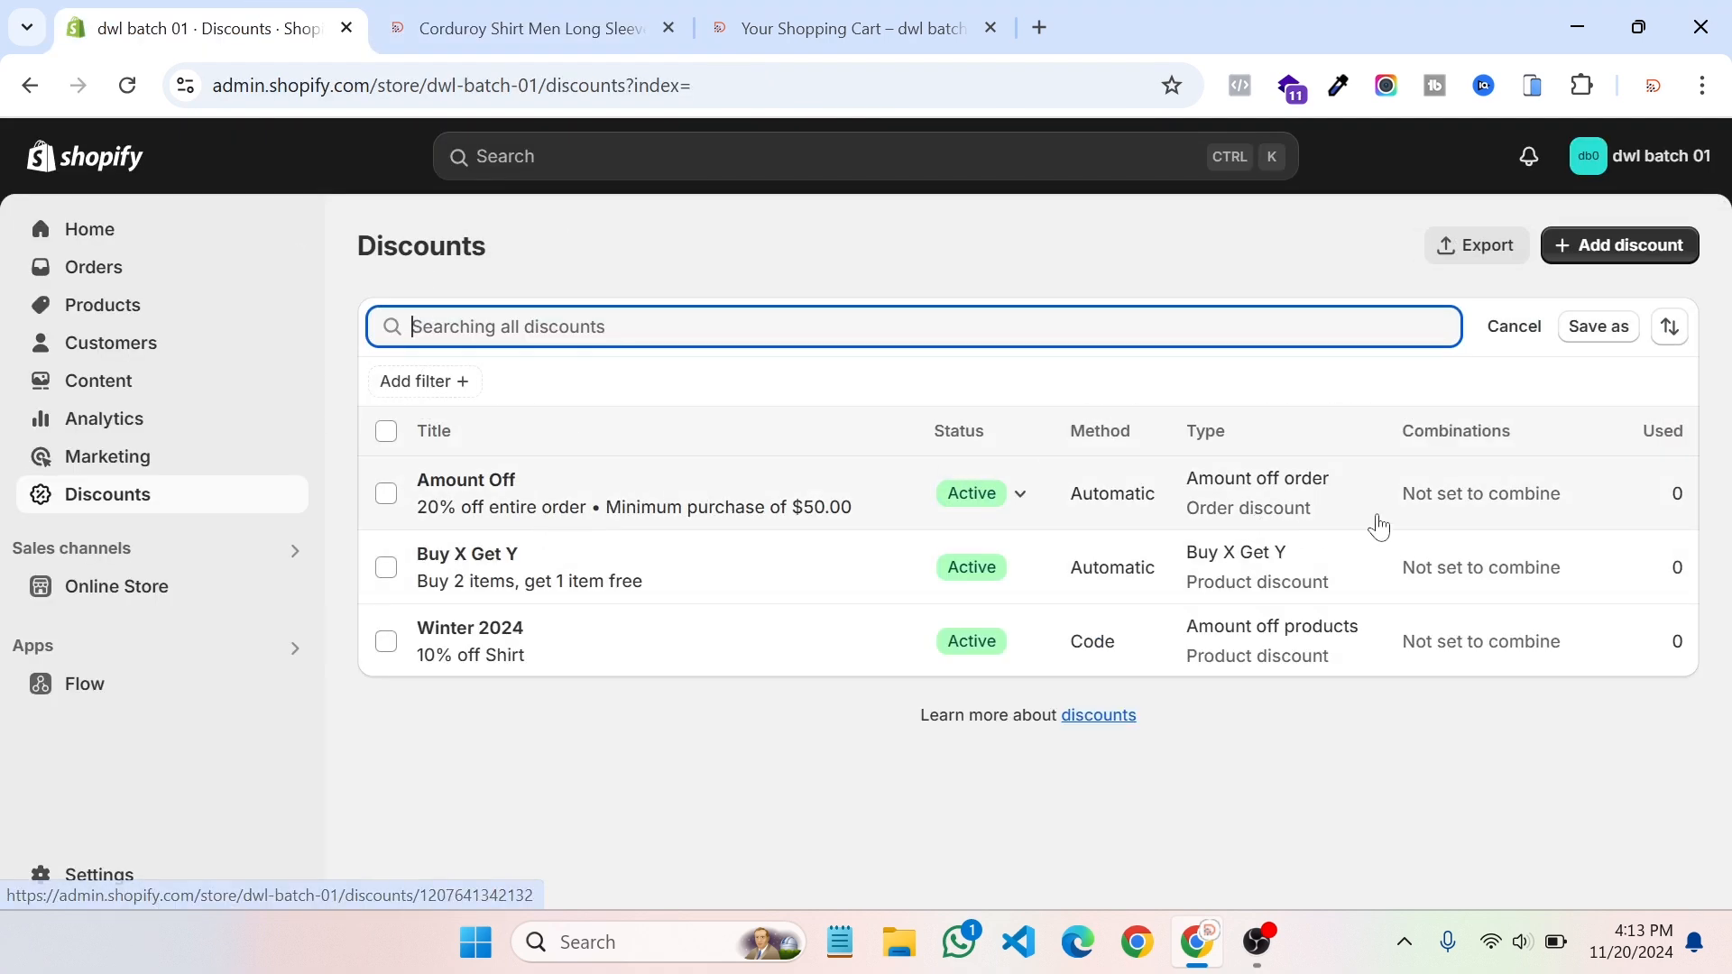
pyautogui.click(1592, 253)
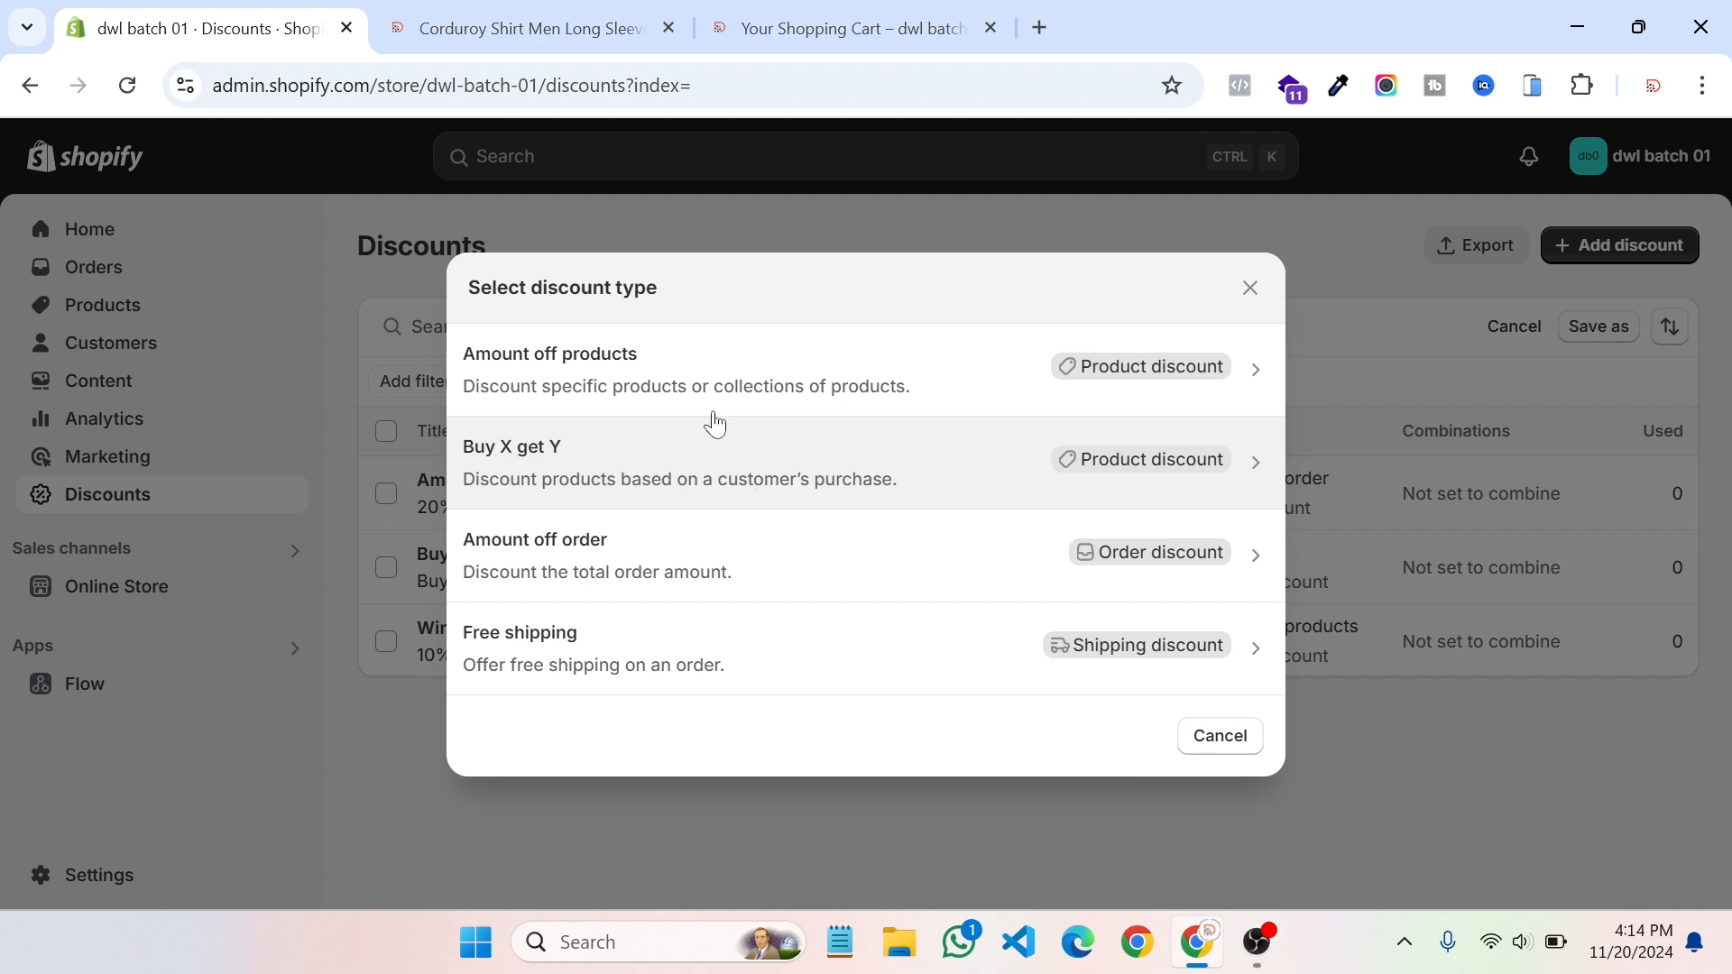
pyautogui.click(1251, 291)
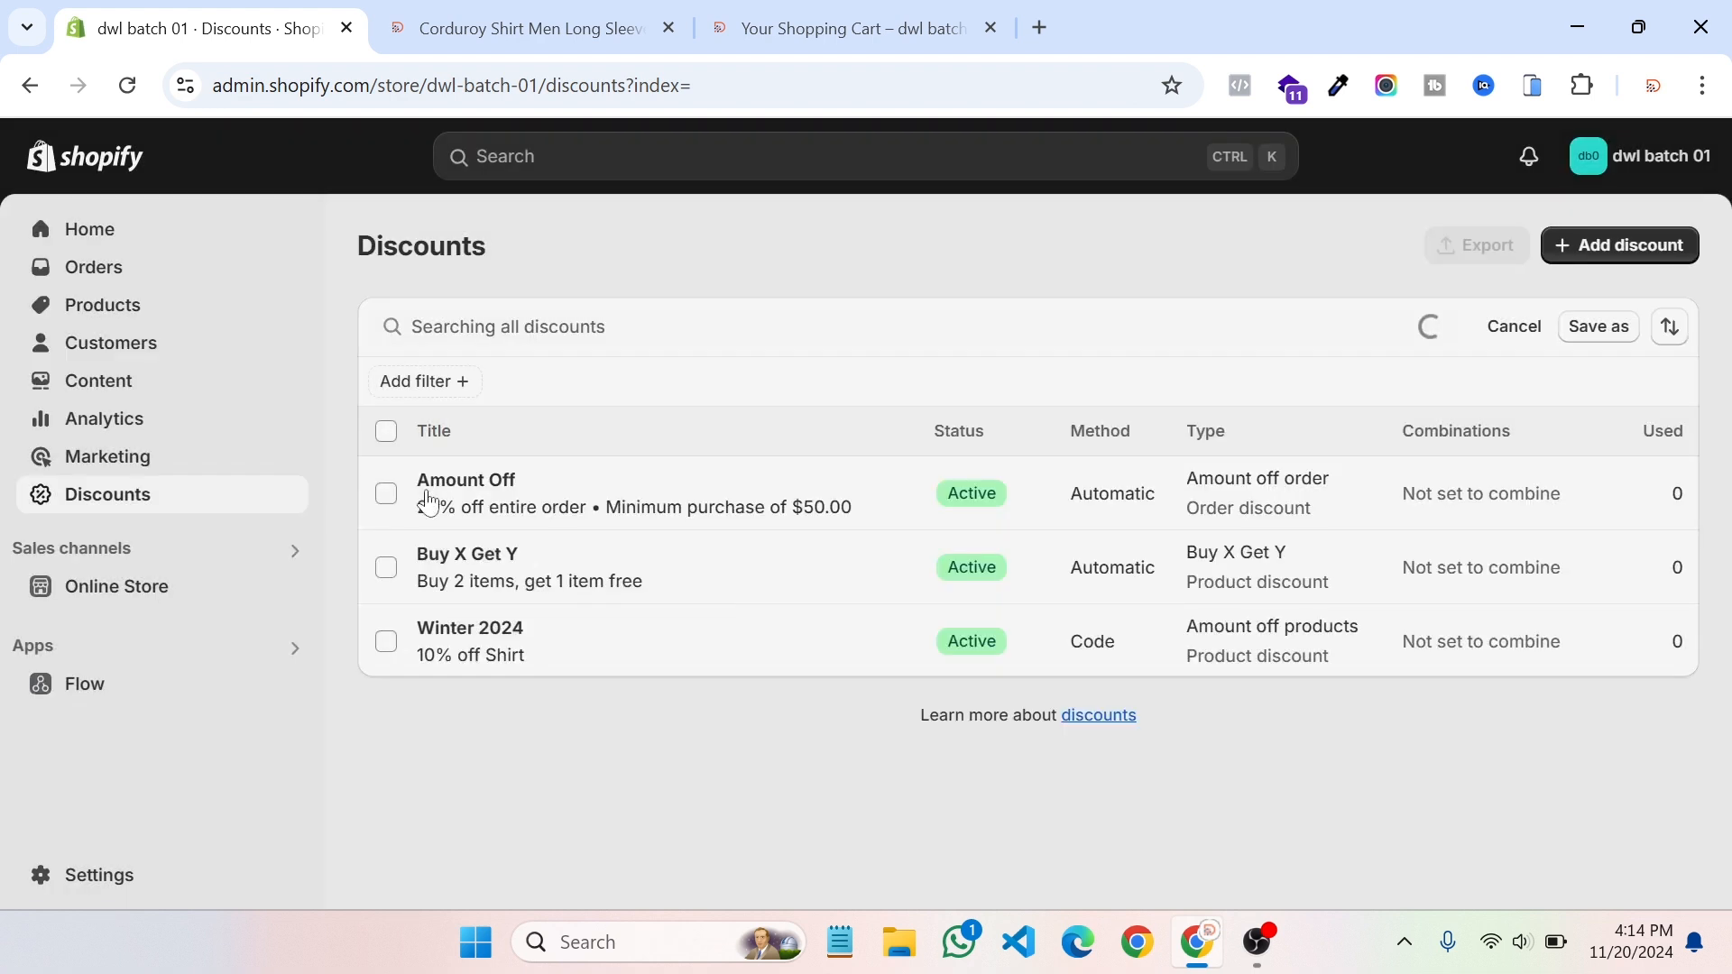
# Step: Open the Winter 2024 discount and review its value type options, applicable collection and minimum purchase requirements
pyautogui.click(468, 651)
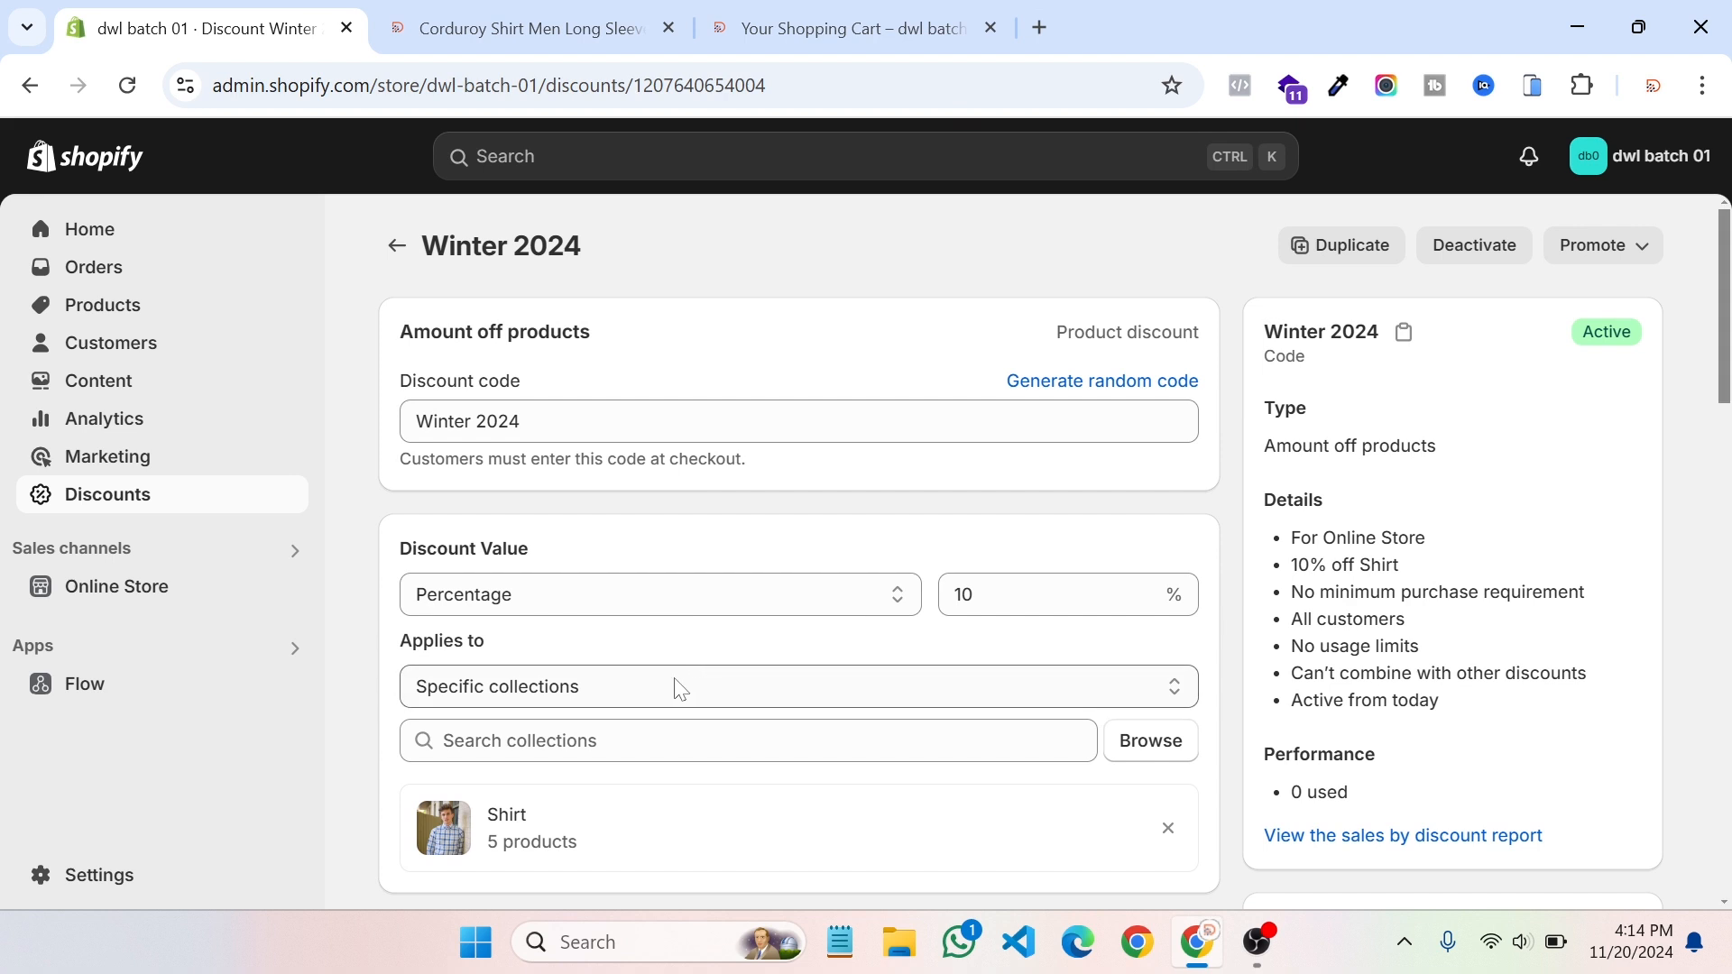
pyautogui.scroll(-1, 827, 561)
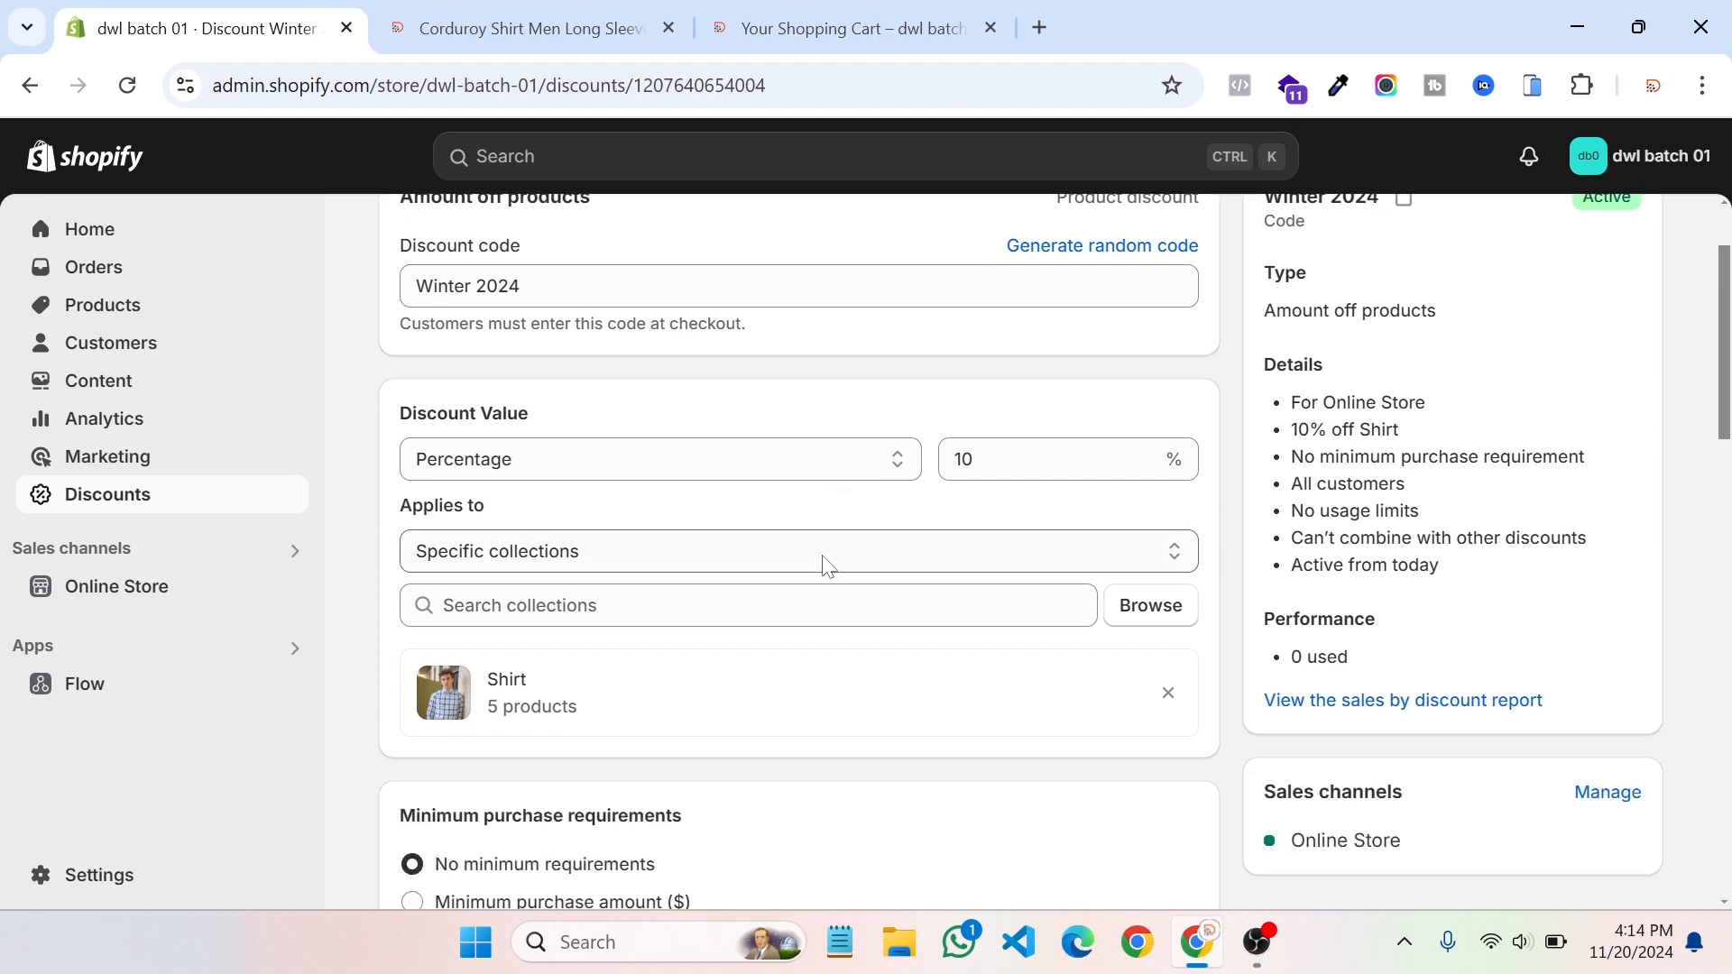
pyautogui.click(687, 474)
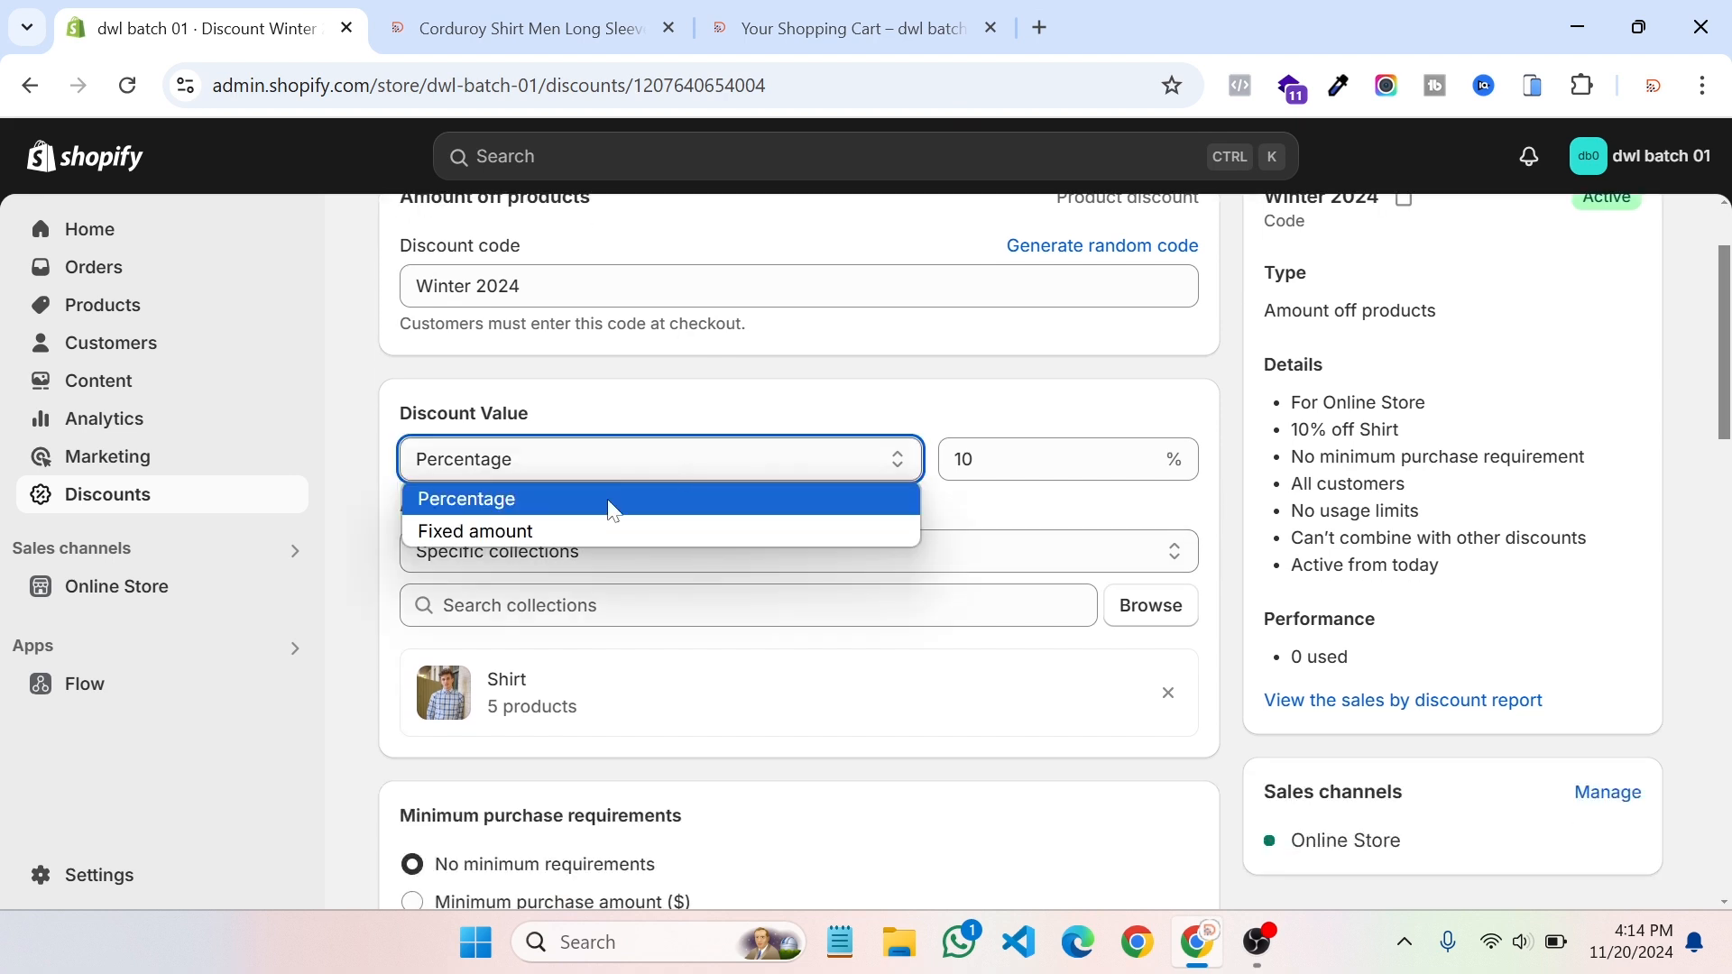
pyautogui.click(664, 457)
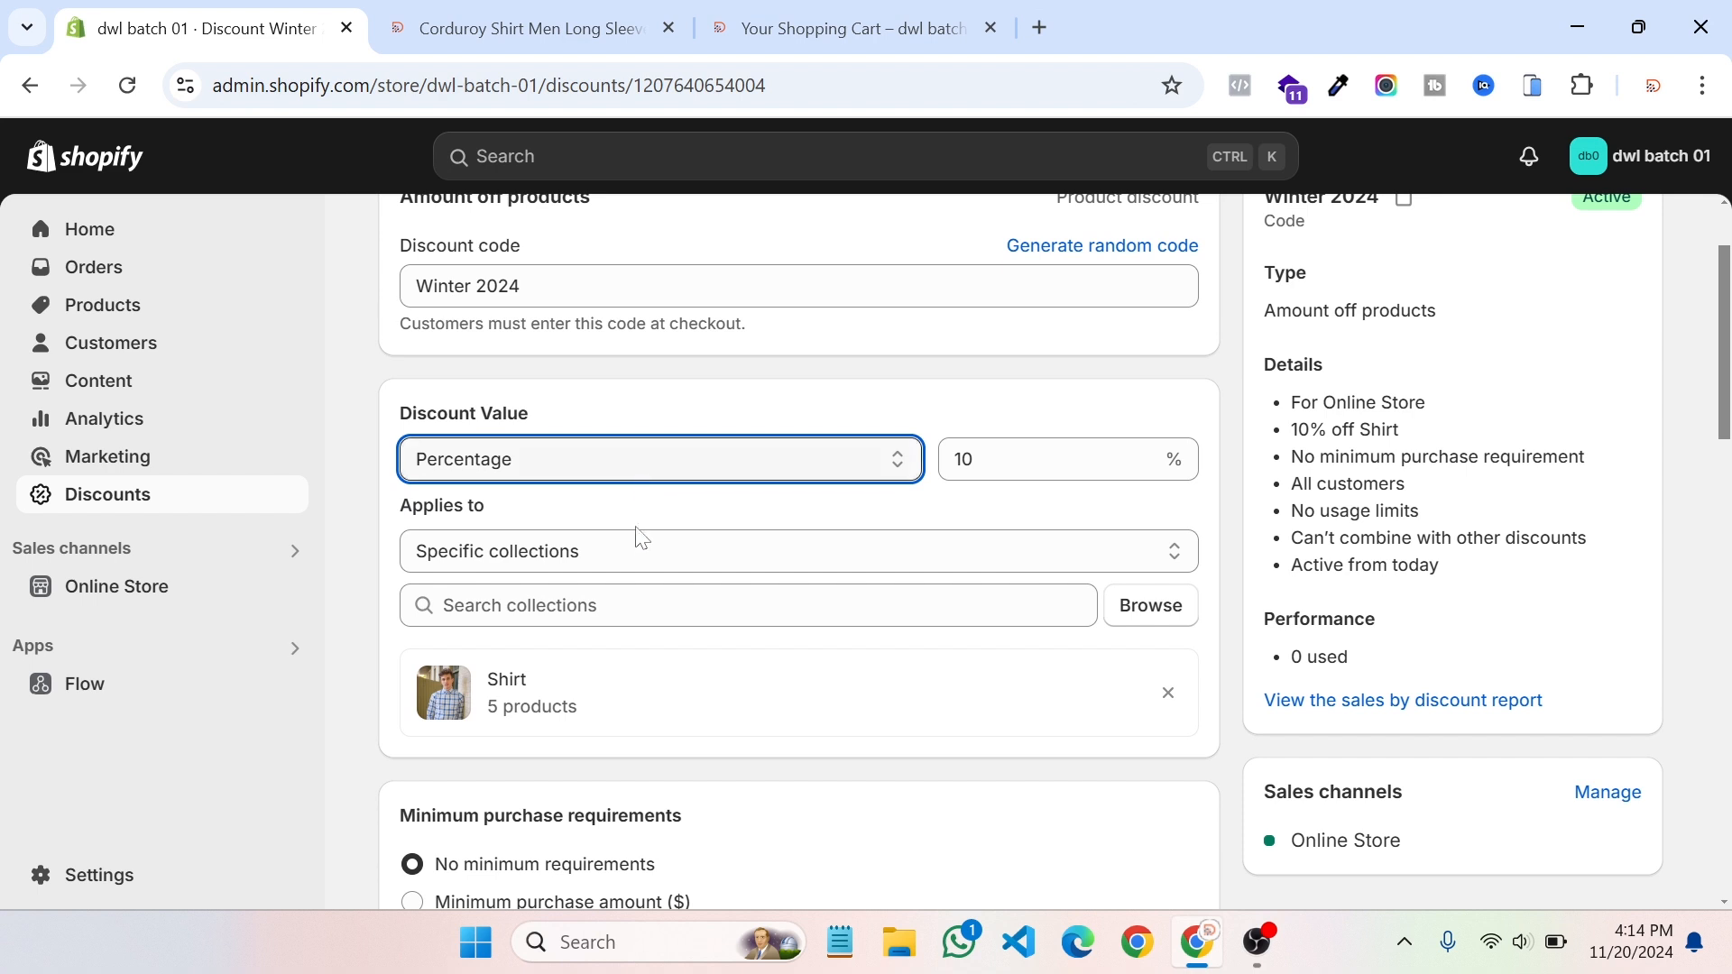
pyautogui.scroll(-1, 631, 554)
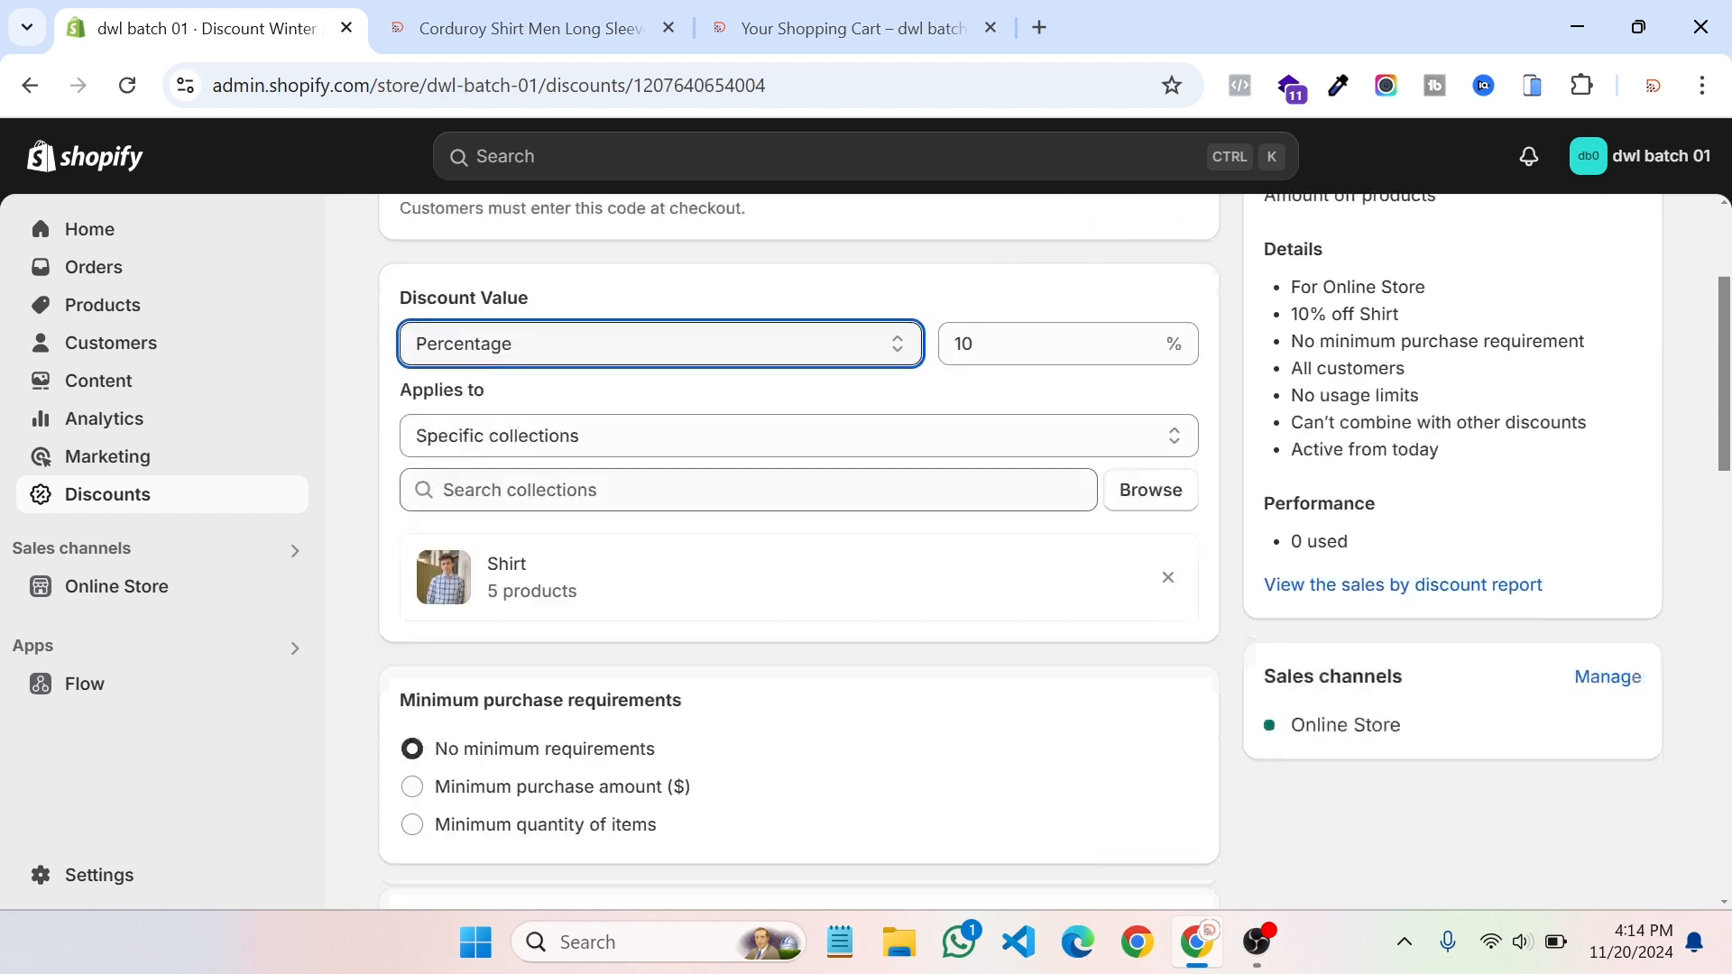
pyautogui.scroll(-1, 413, 672)
pyautogui.scroll(-3, 672, 698)
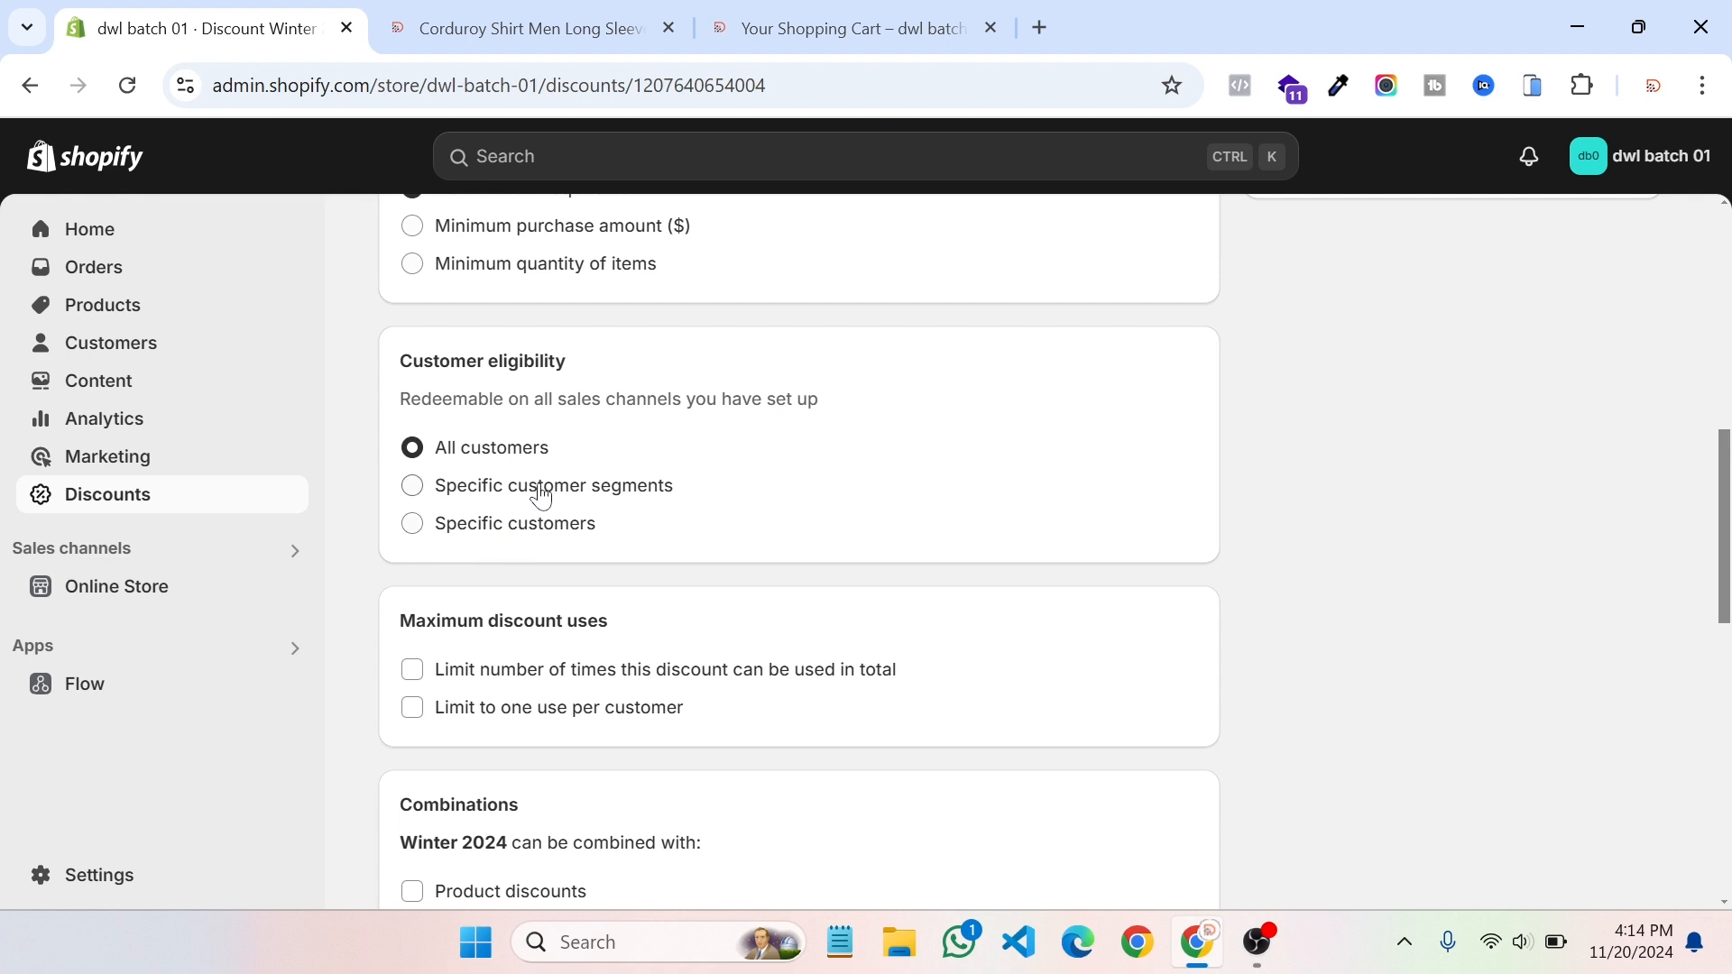
# Step: Switch Winter 2024's customer eligibility to Specific customer segments and browse the selectable segments without adding any
pyautogui.click(541, 492)
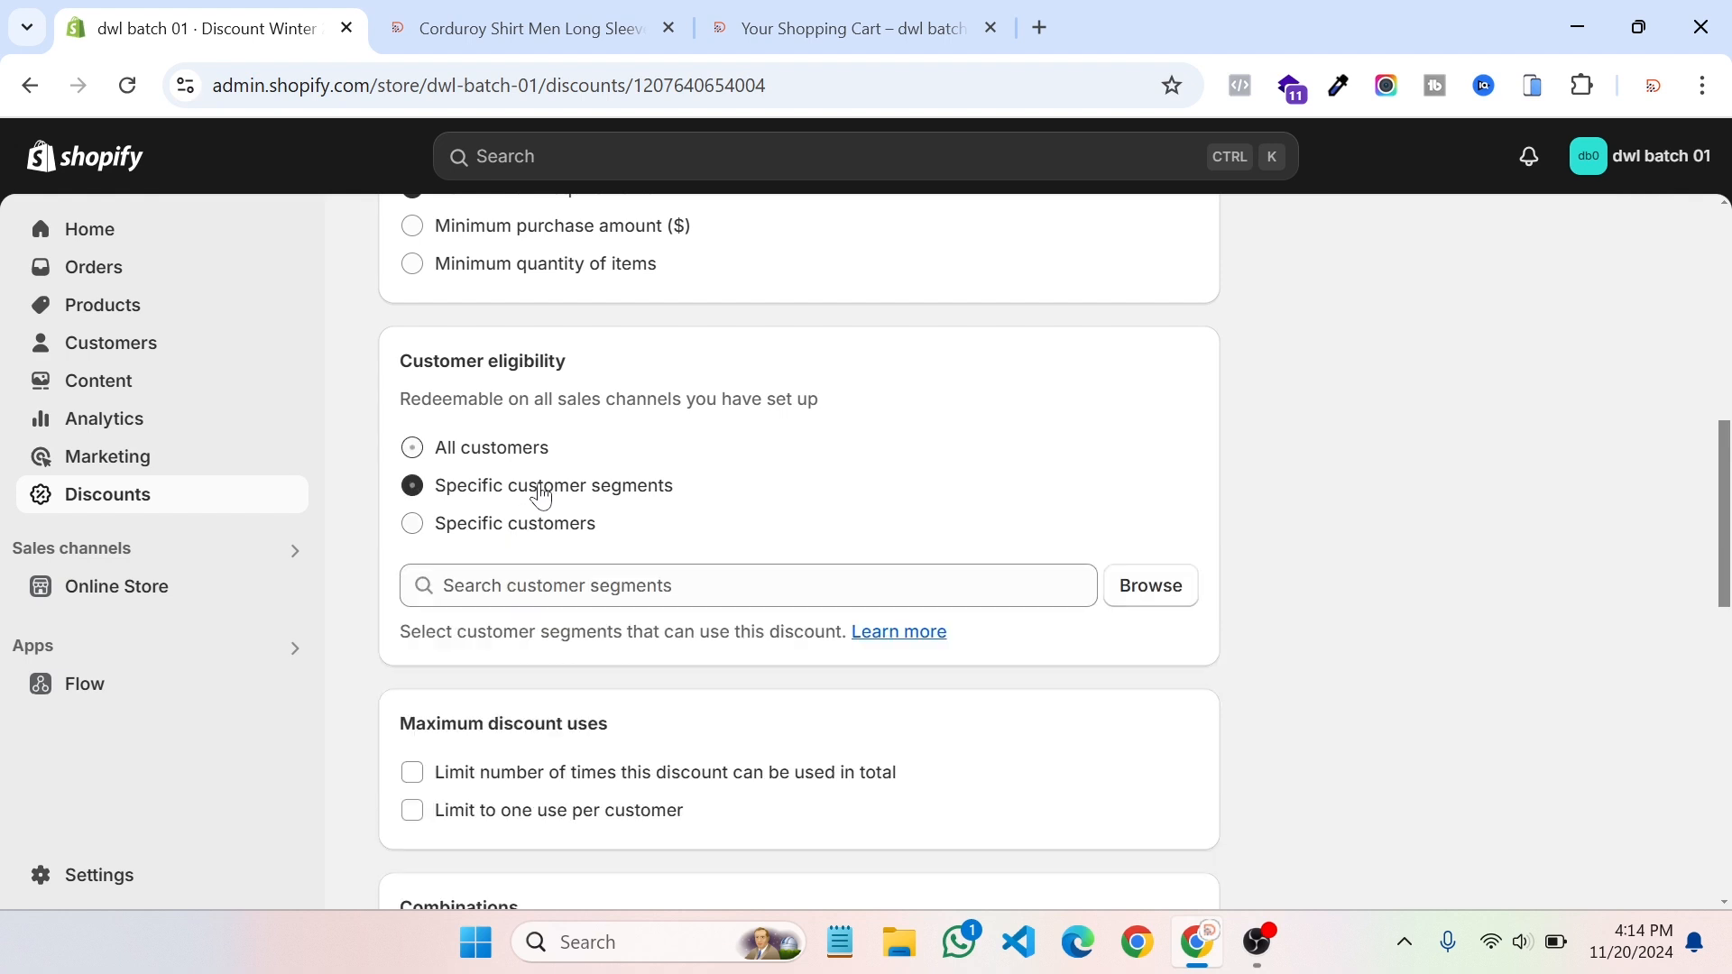
pyautogui.click(1151, 586)
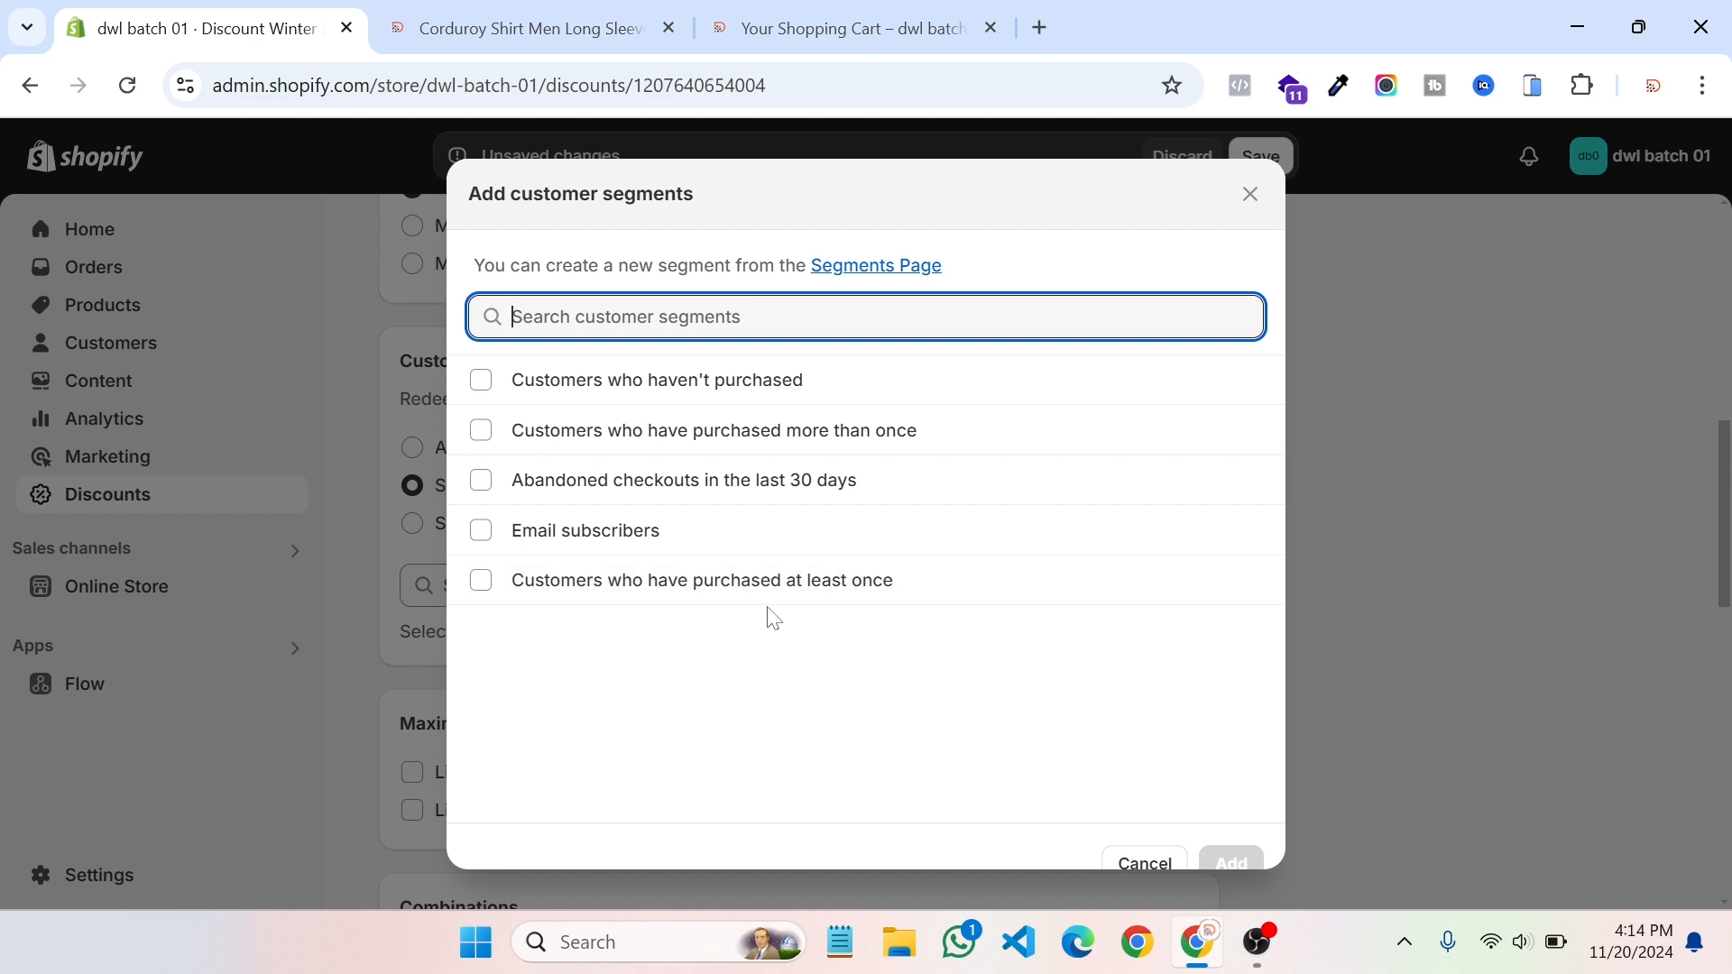
pyautogui.click(1251, 197)
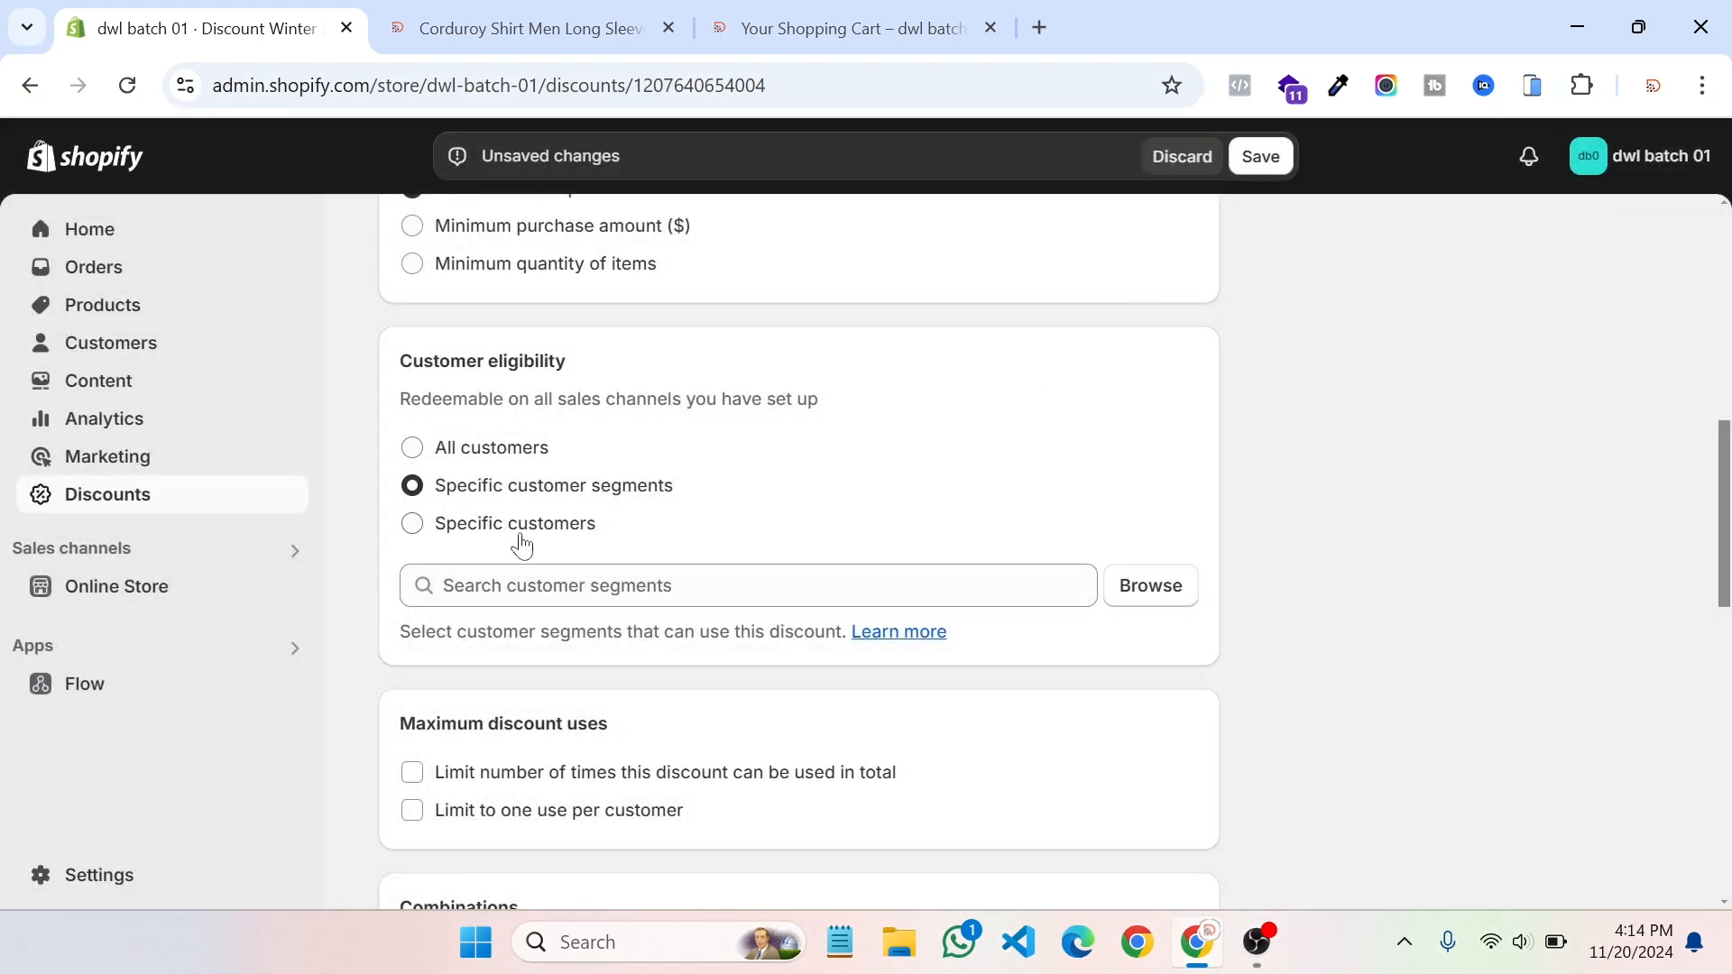
# Step: Switch customer eligibility to Specific customers and browse the store's customers for the discount
pyautogui.click(519, 534)
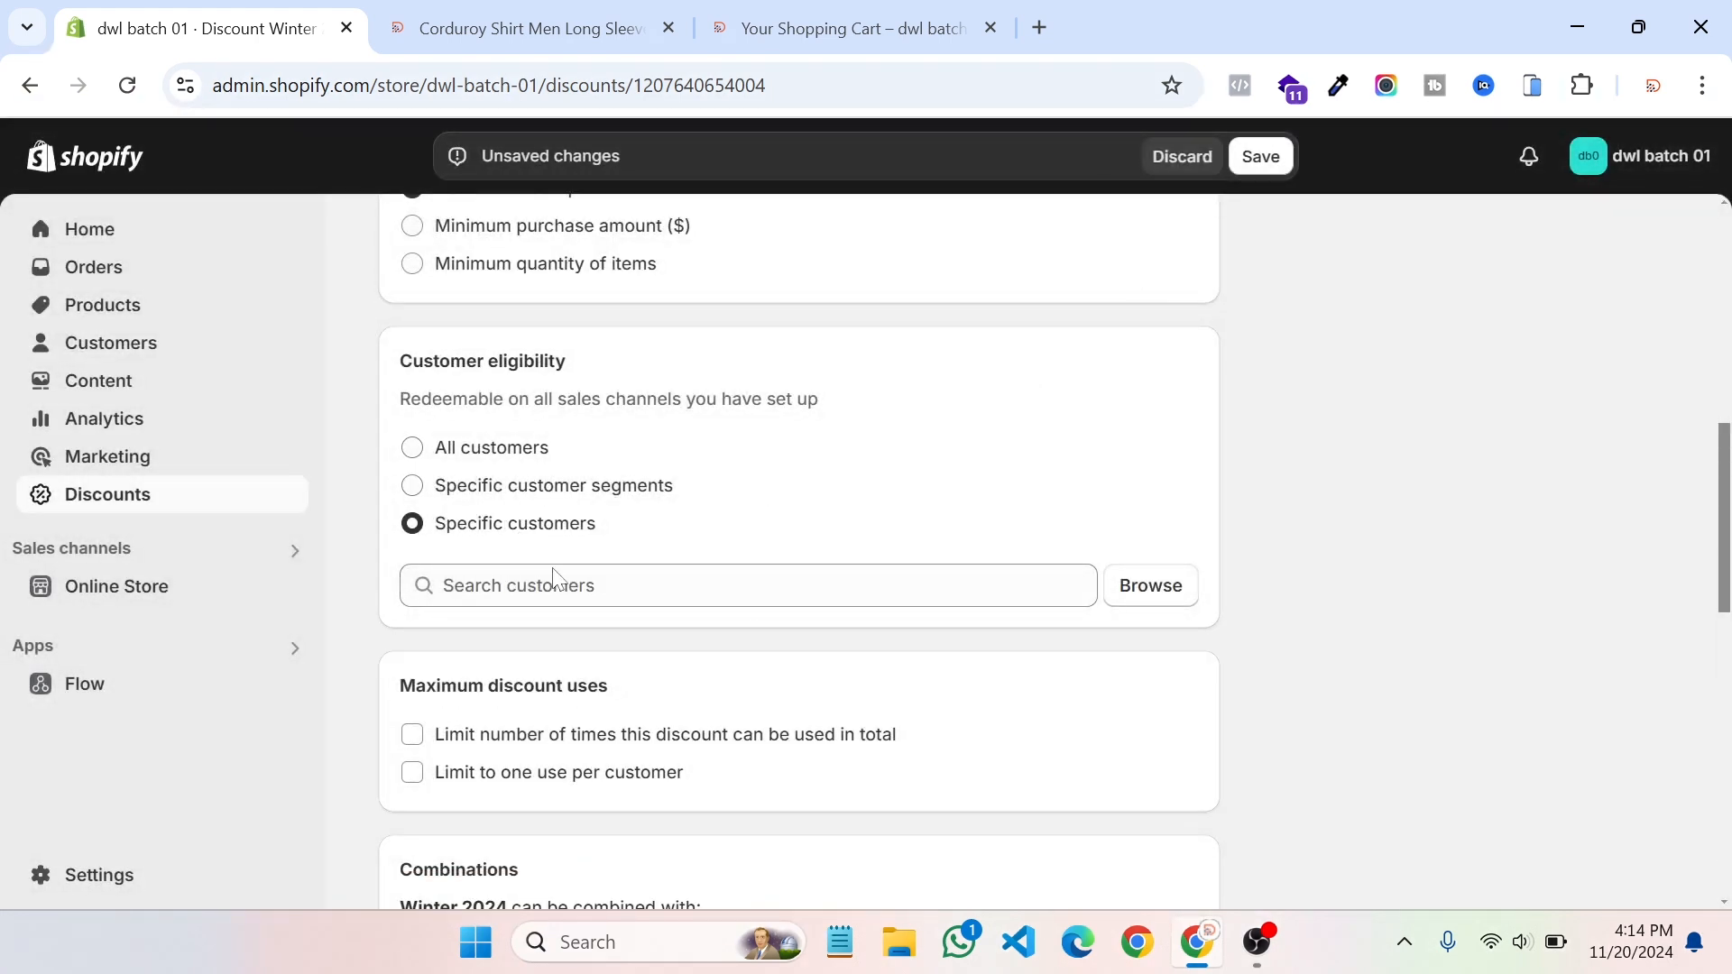
pyautogui.click(1158, 593)
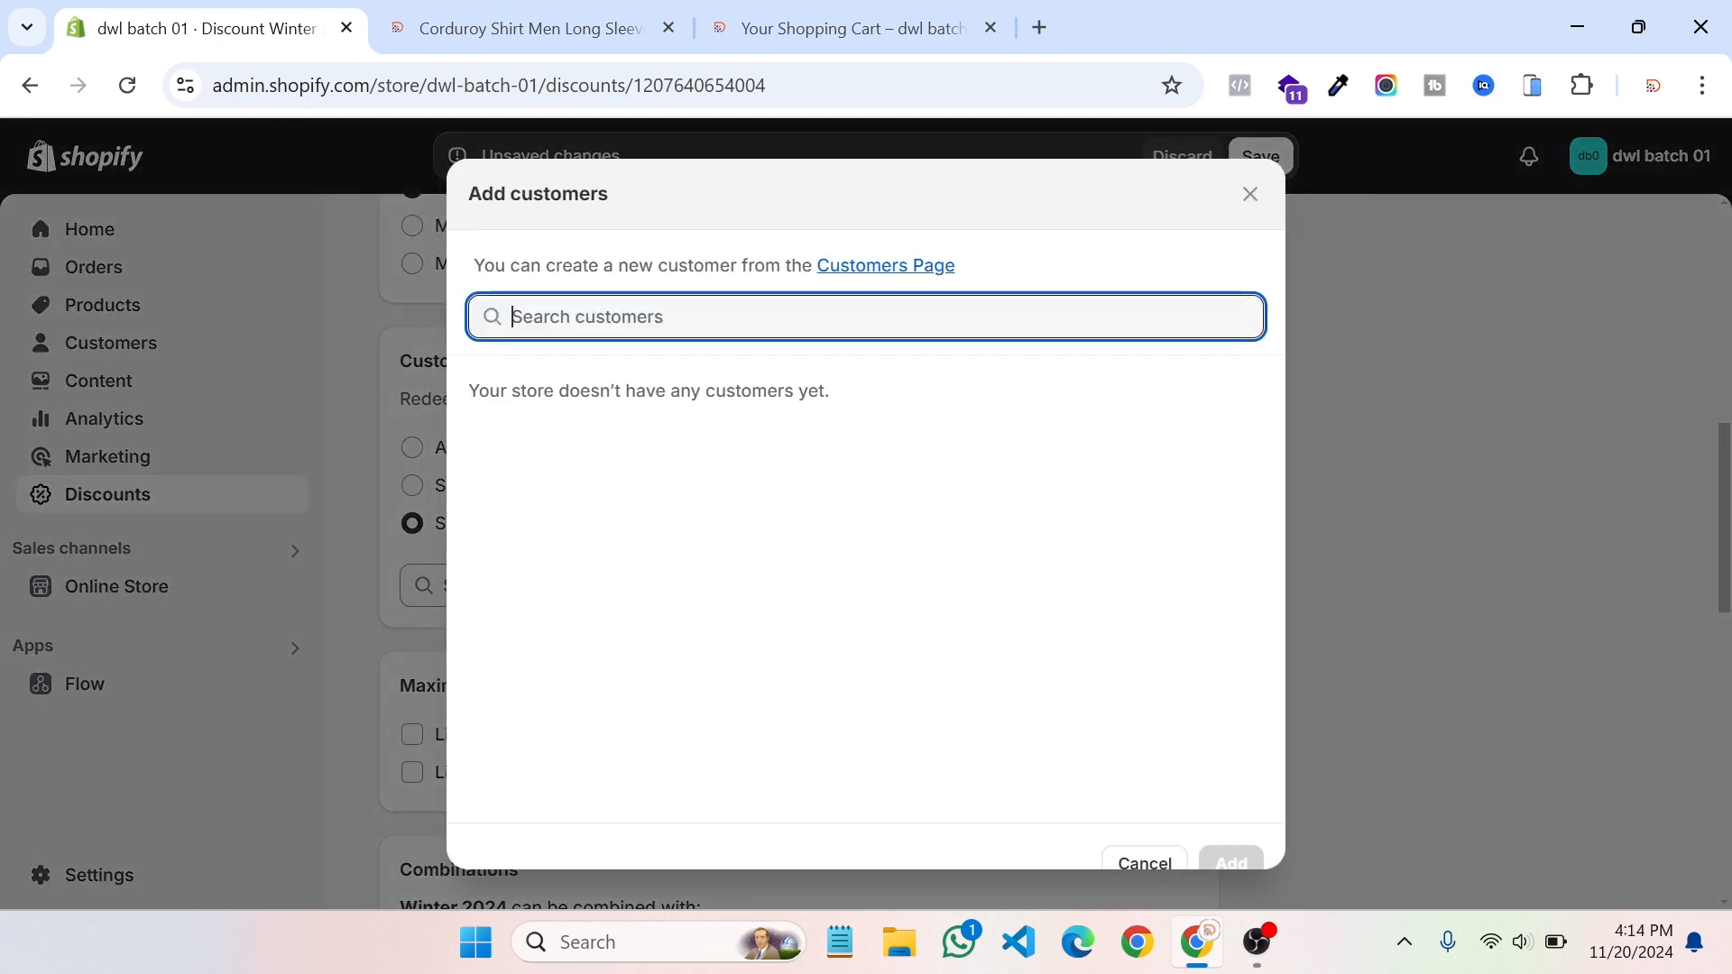
pyautogui.click(1251, 201)
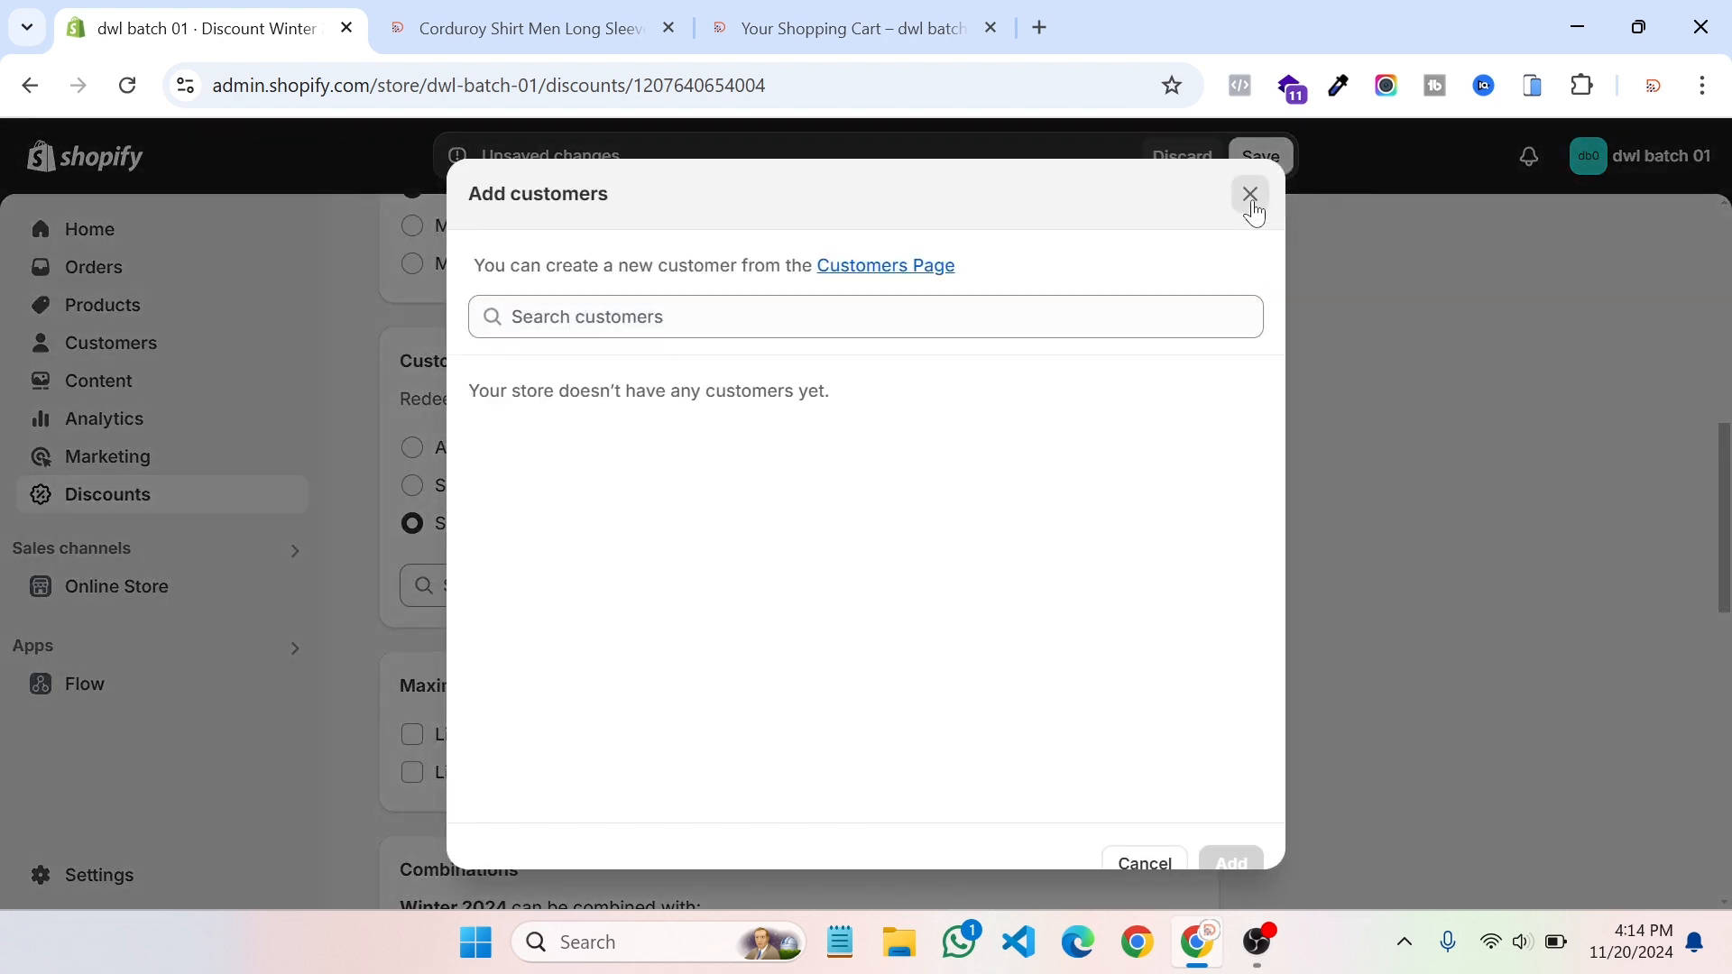
pyautogui.click(1160, 594)
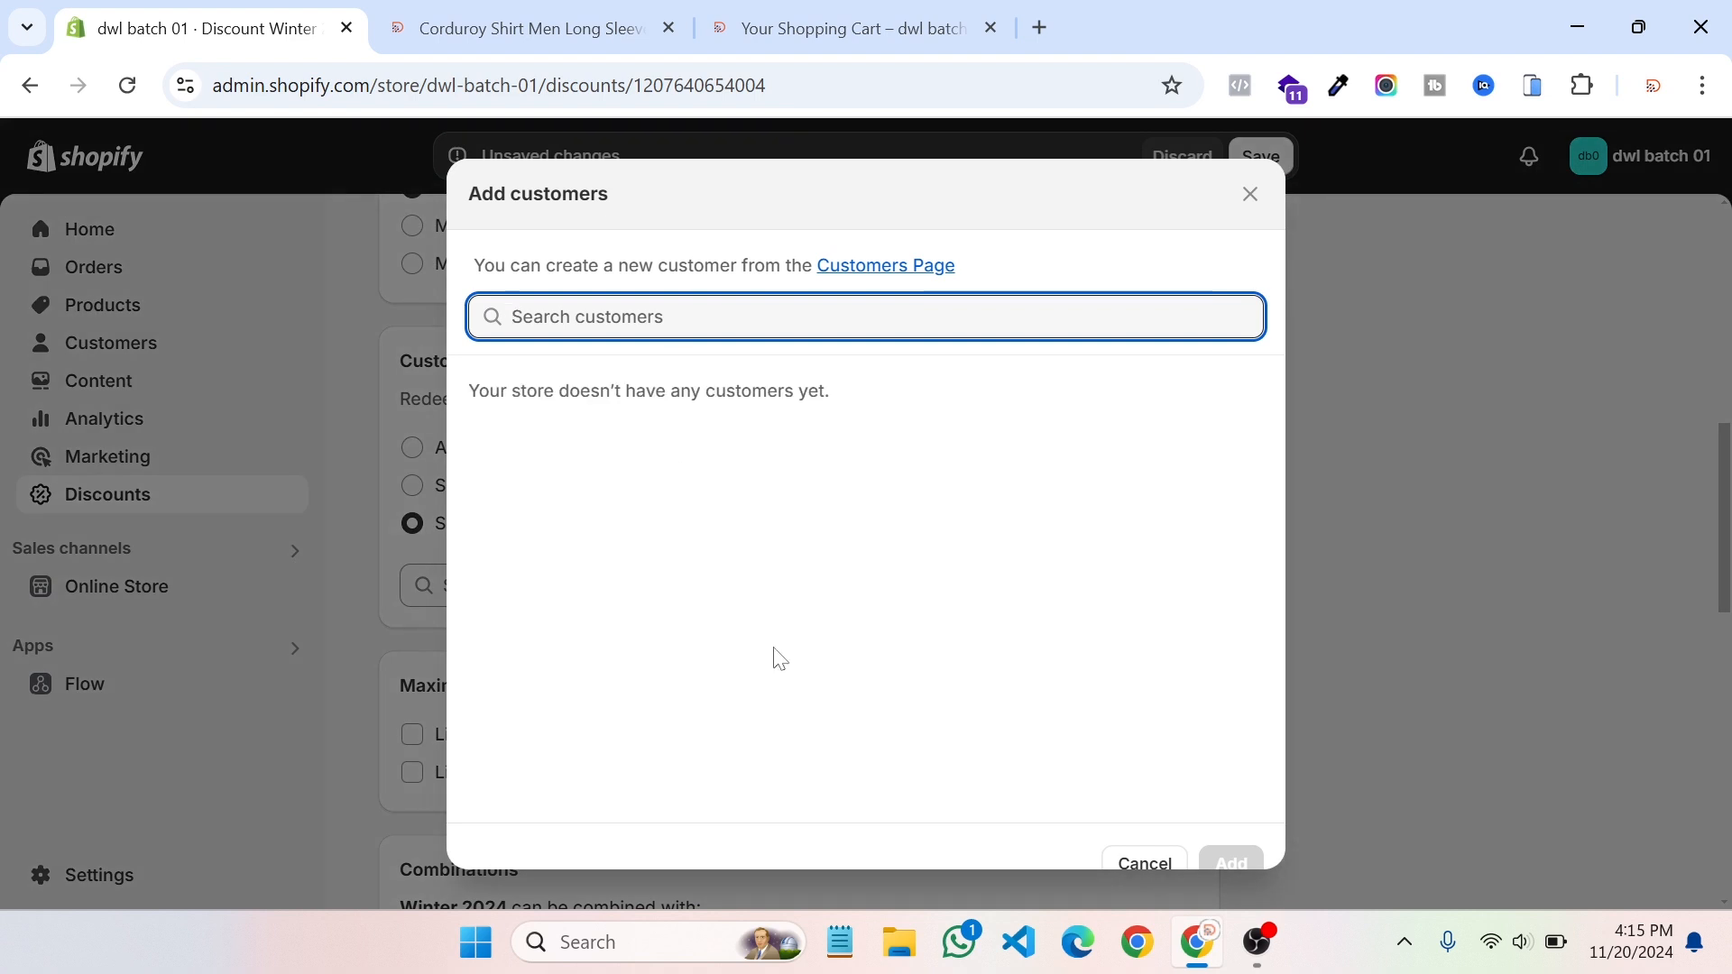
# Step: Look through the new customer form and the Customers page from the customer picker, then return to the discount and close the picker
pyautogui.click(882, 271)
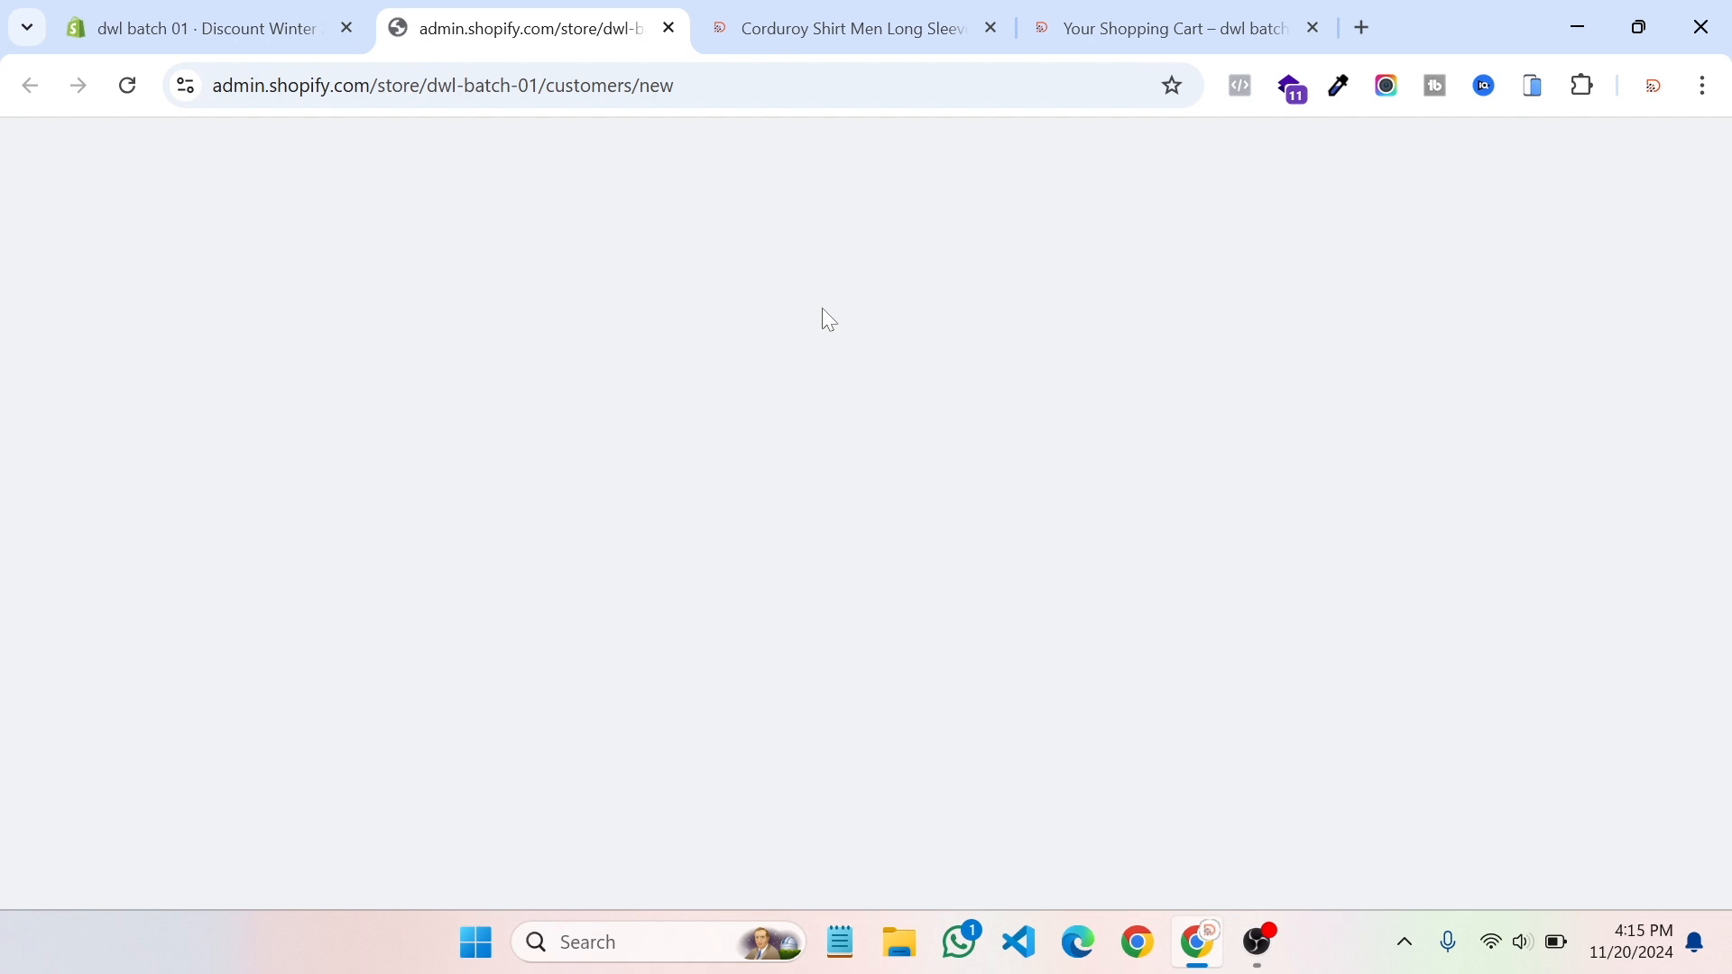
pyautogui.scroll(-3, 567, 604)
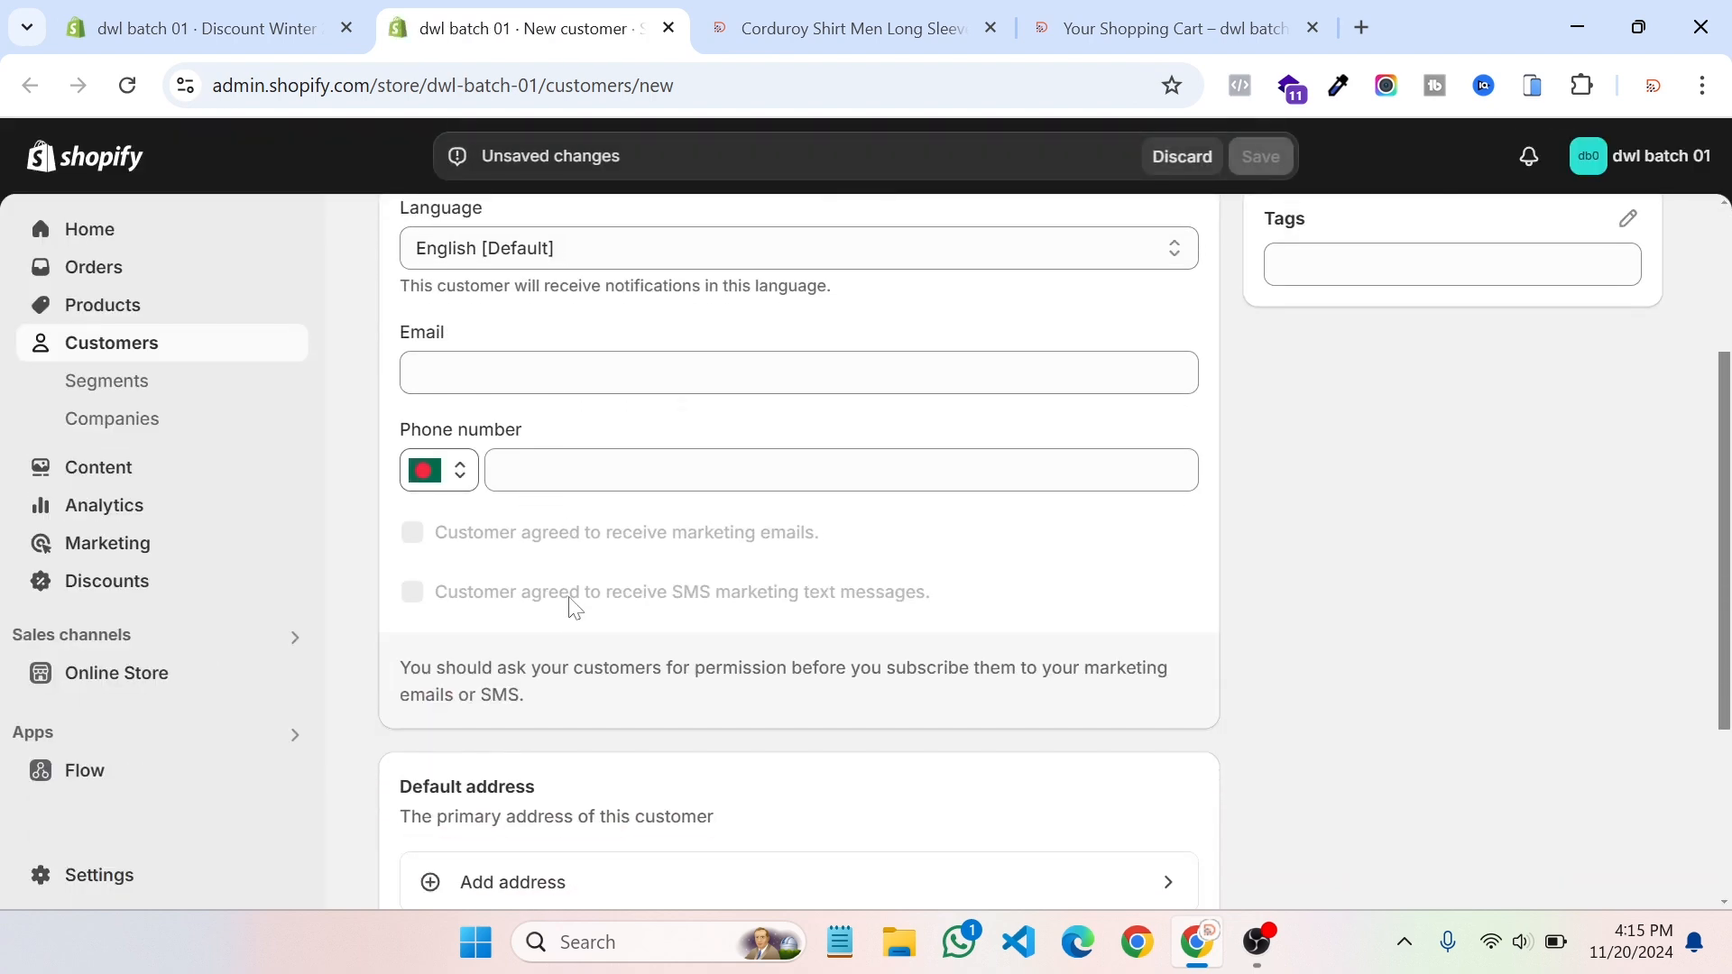
pyautogui.scroll(-3, 572, 610)
pyautogui.scroll(6, 574, 622)
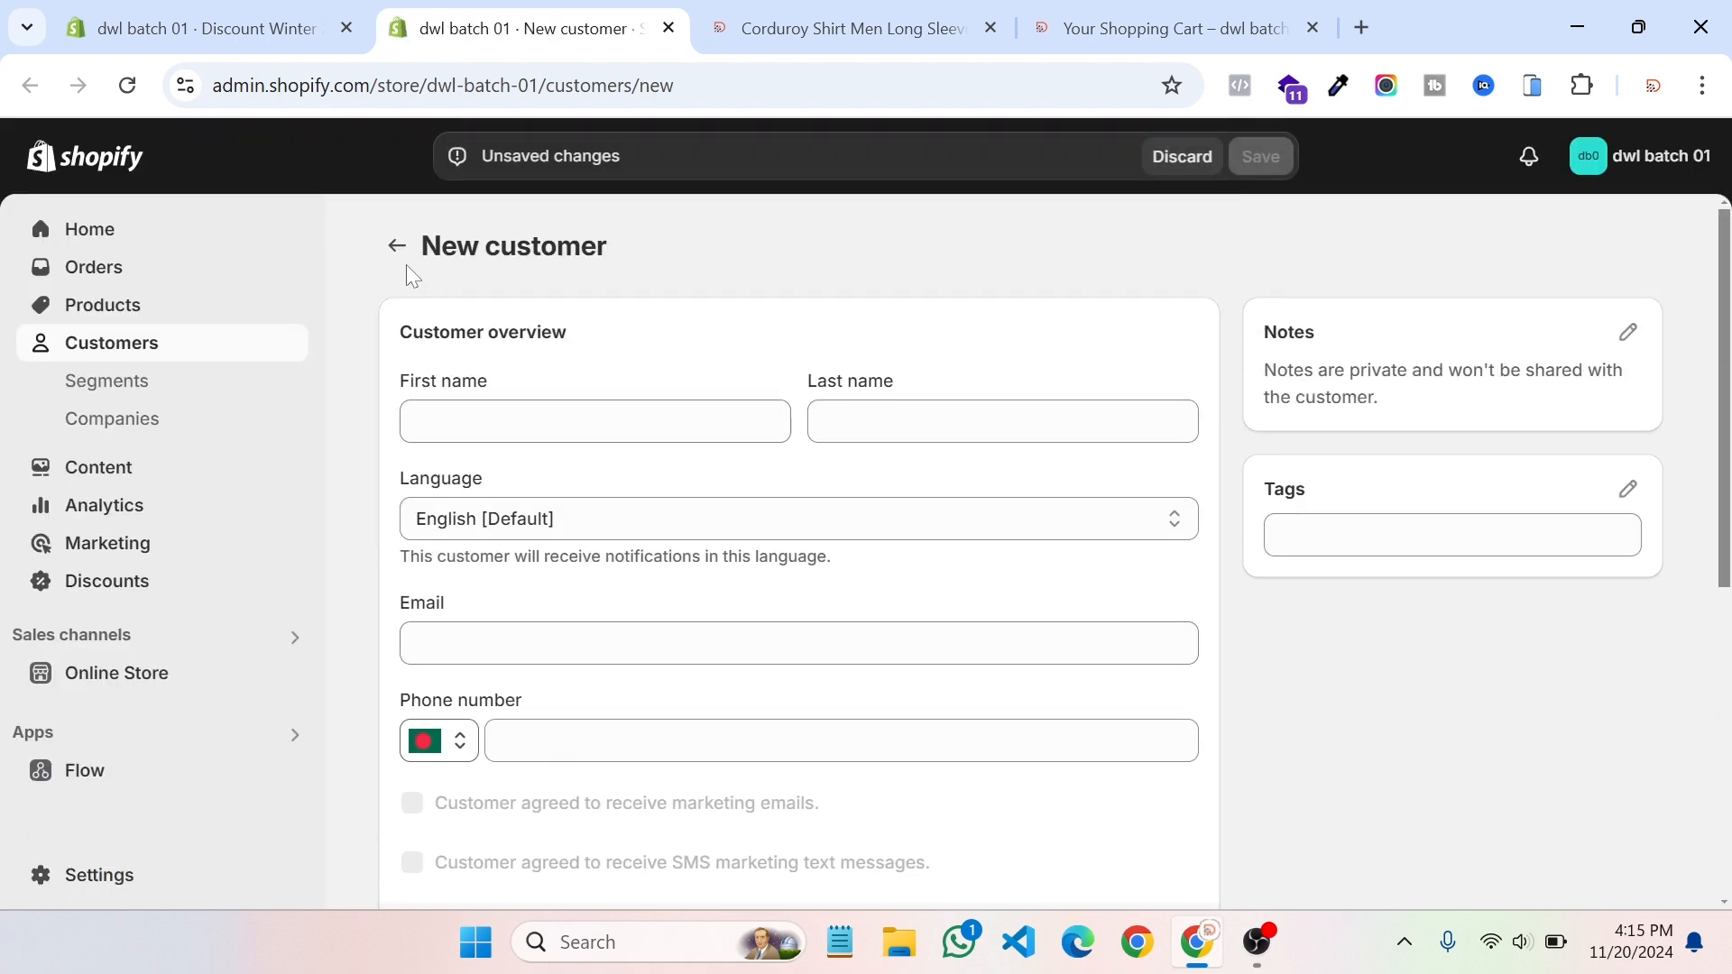
pyautogui.click(397, 248)
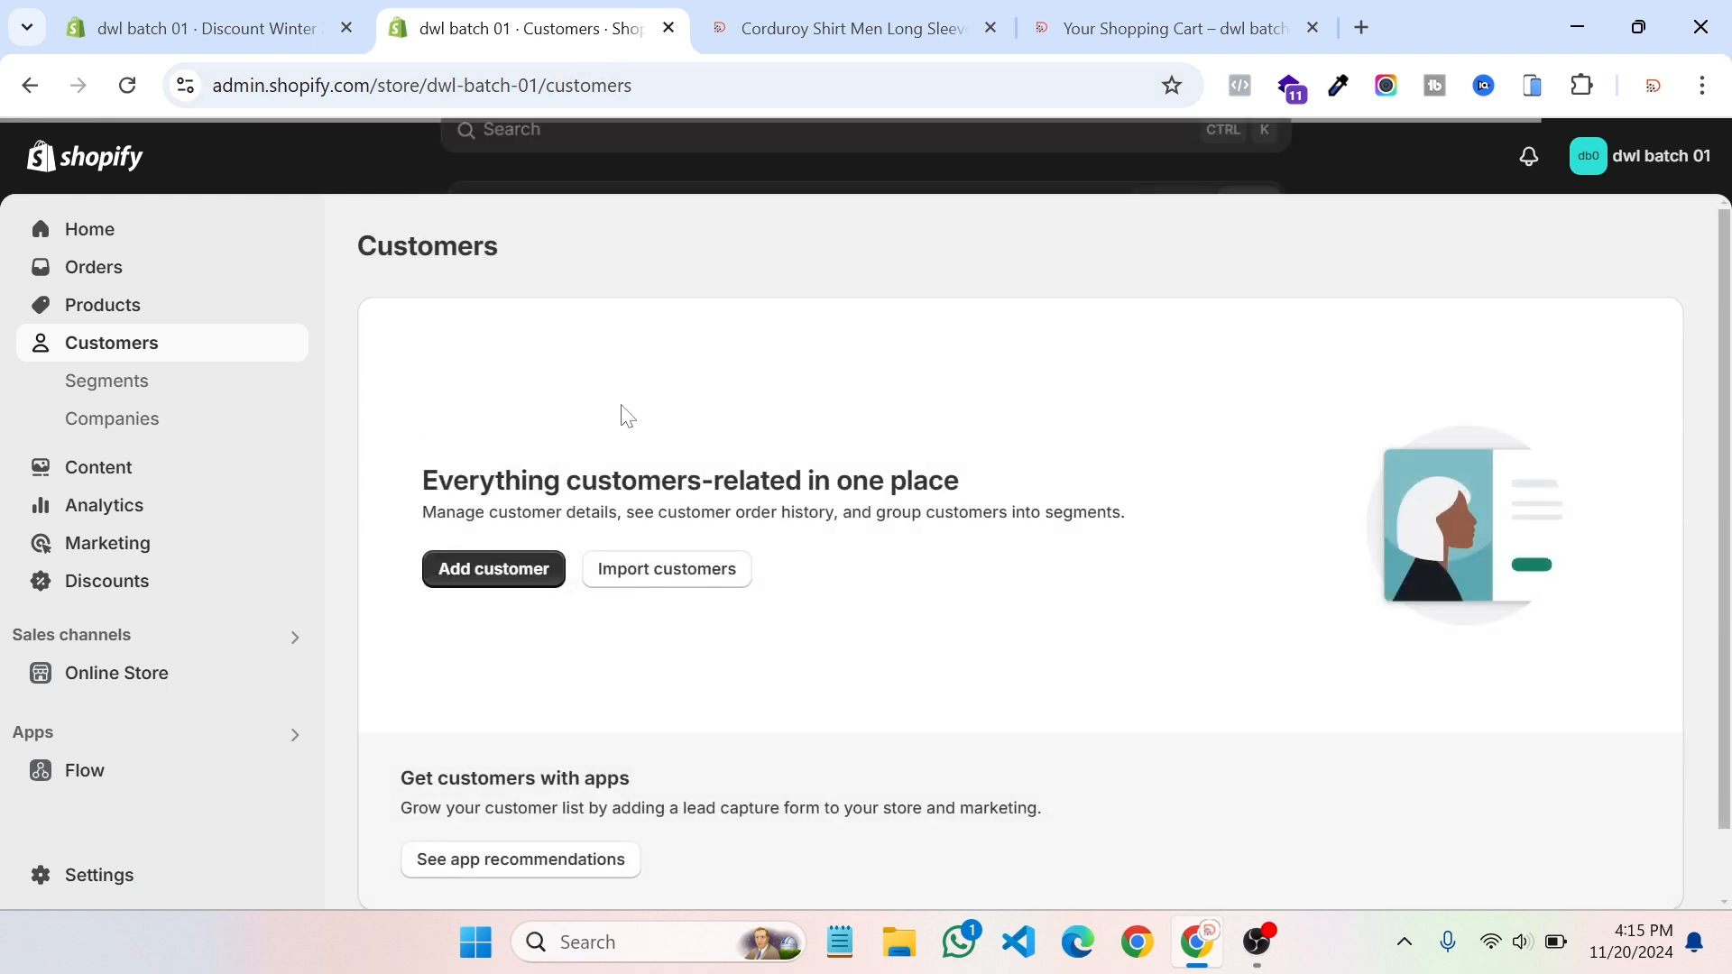
pyautogui.click(668, 29)
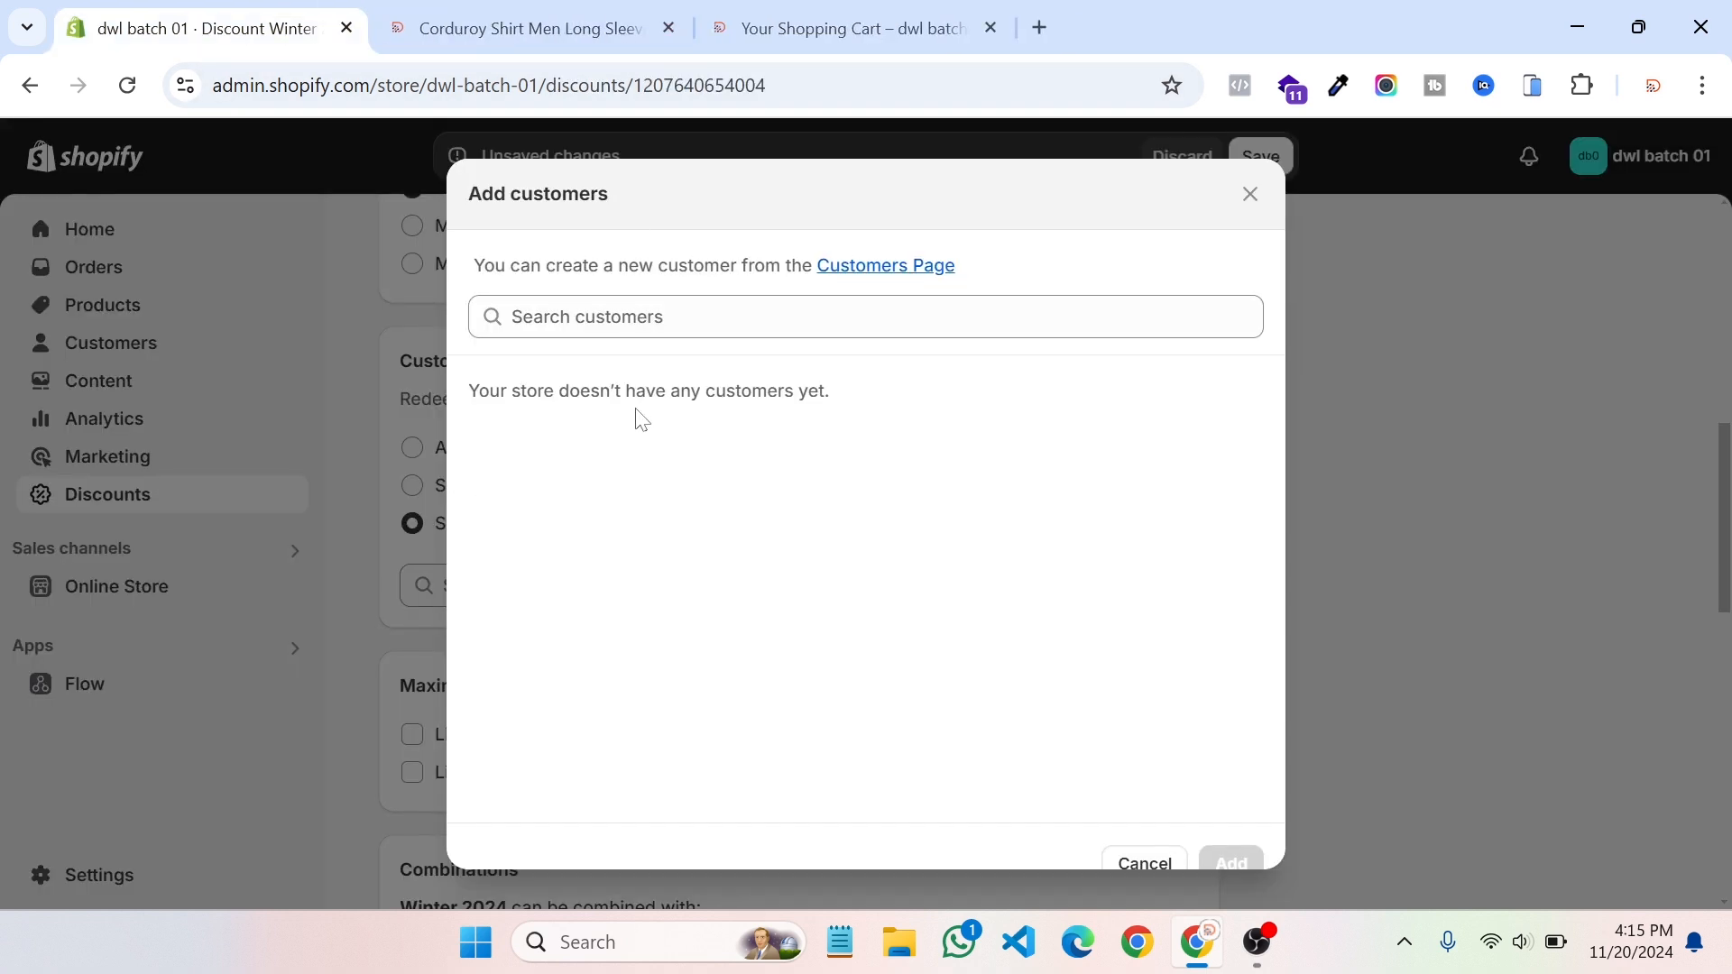
pyautogui.click(1249, 193)
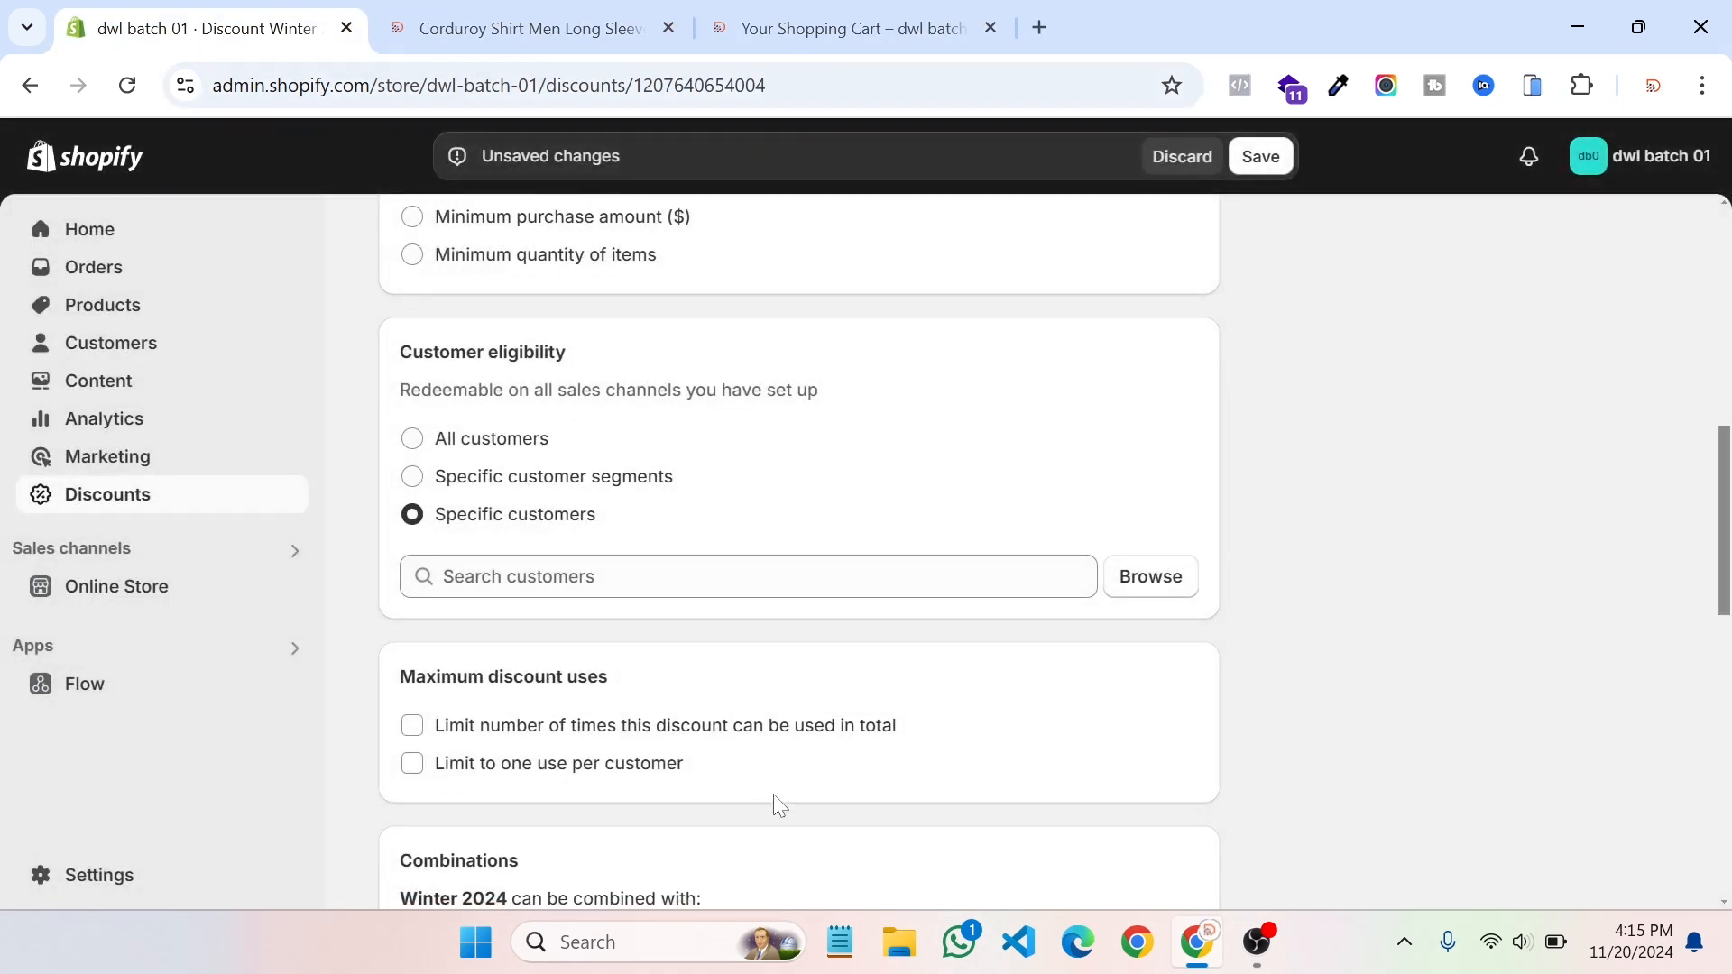
# Step: Review the remaining Winter 2024 settings, discard the unsaved eligibility change and return to the discounts list
pyautogui.scroll(-4, 773, 796)
pyautogui.scroll(-7, 774, 738)
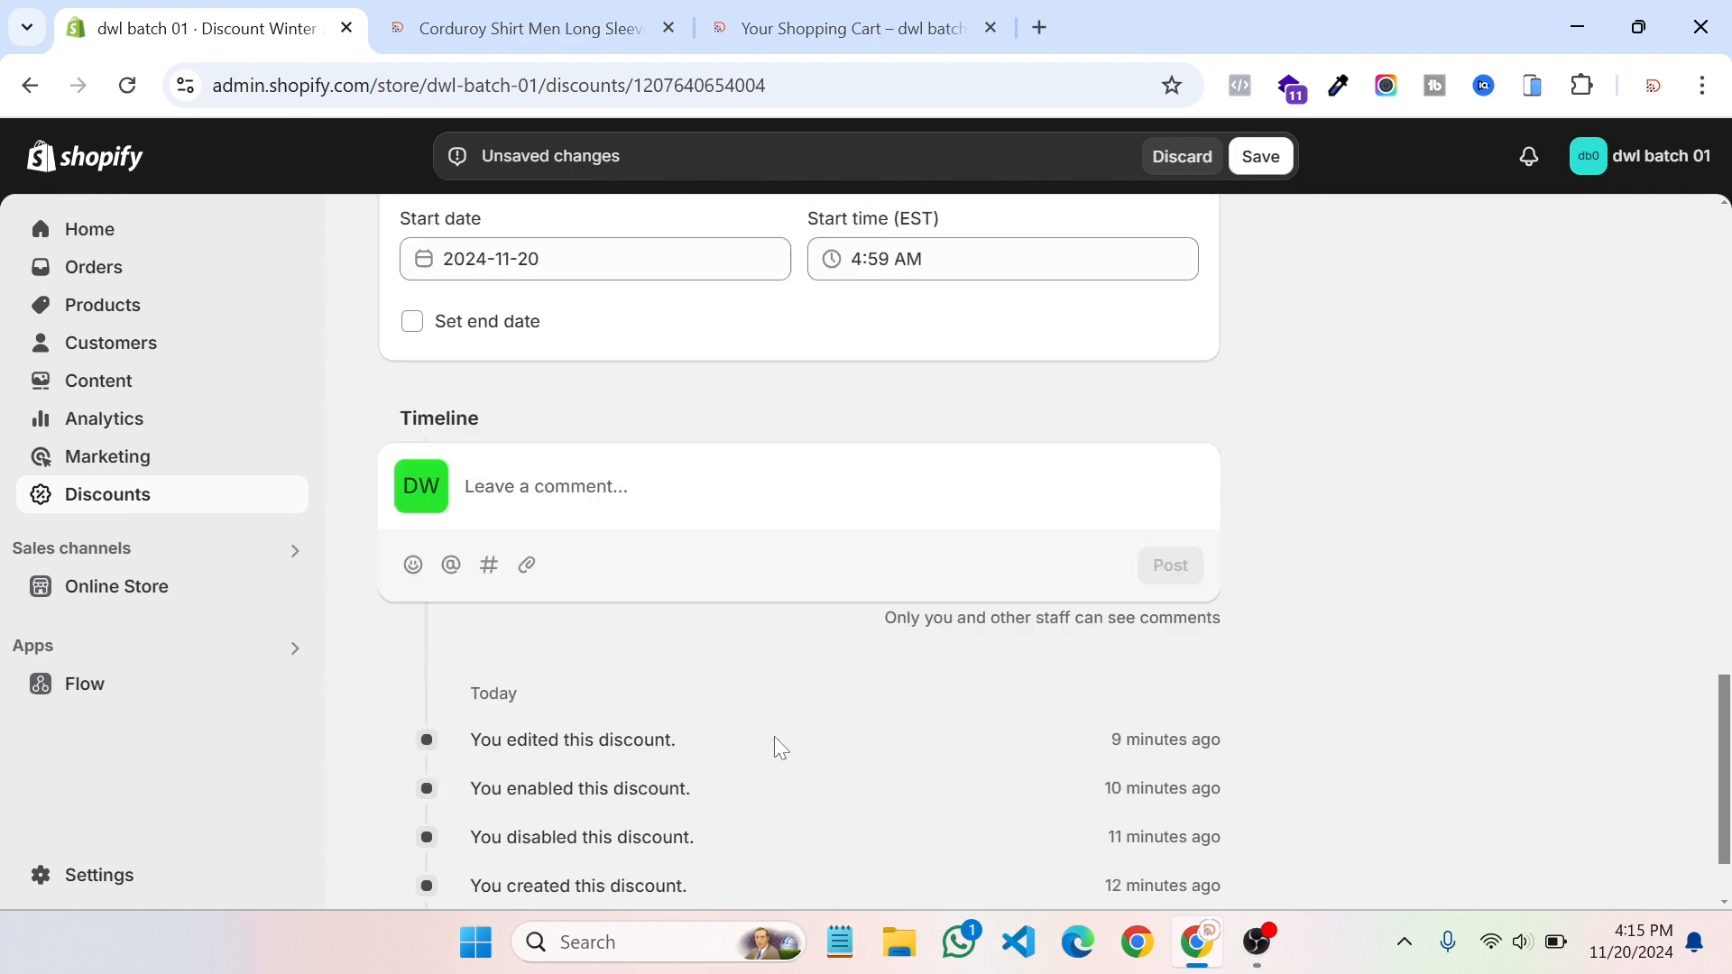
pyautogui.scroll(20, 907, 733)
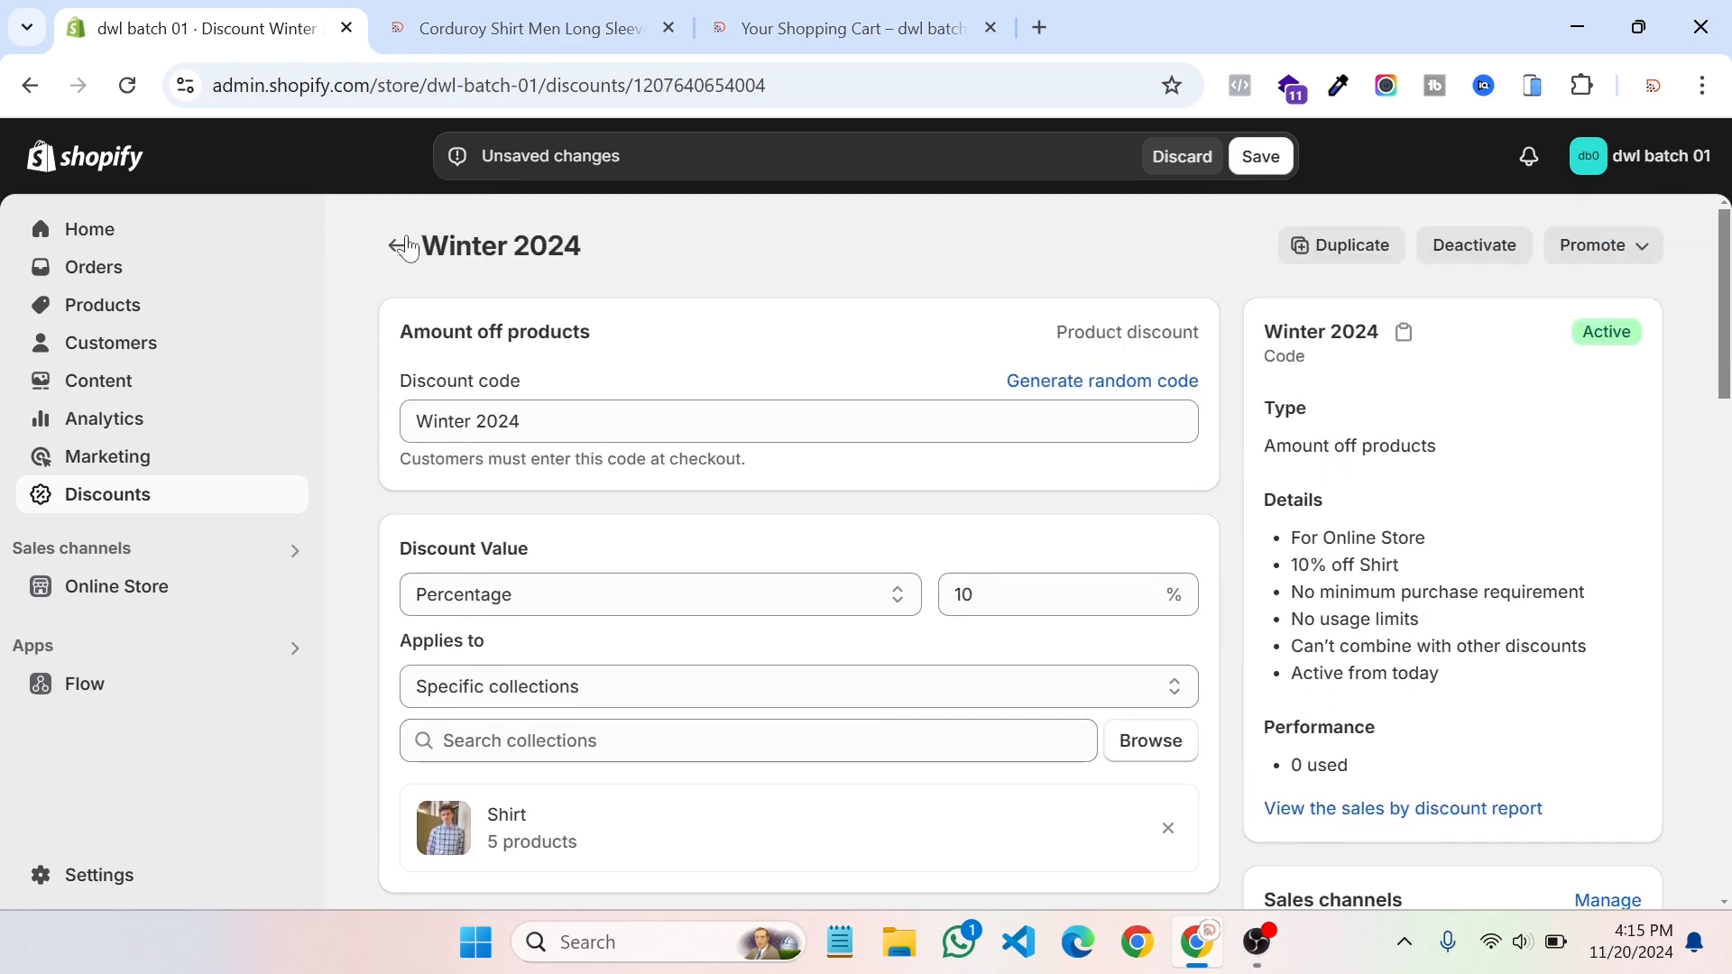
pyautogui.click(397, 241)
pyautogui.click(1173, 163)
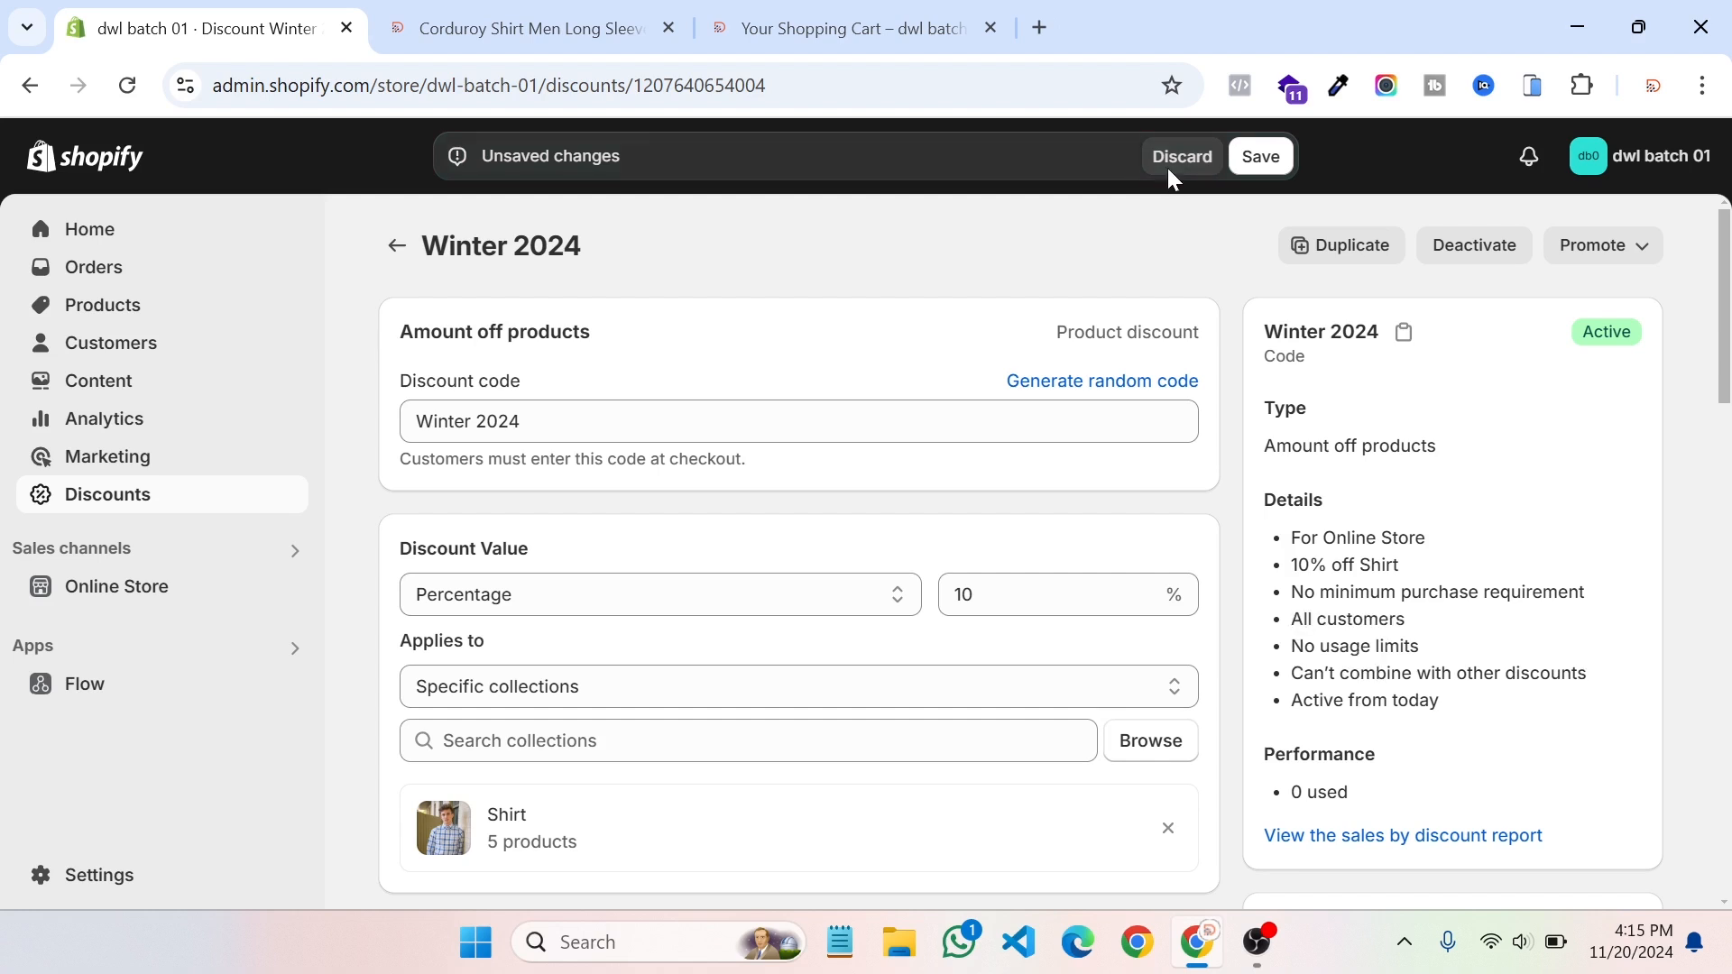
pyautogui.click(396, 244)
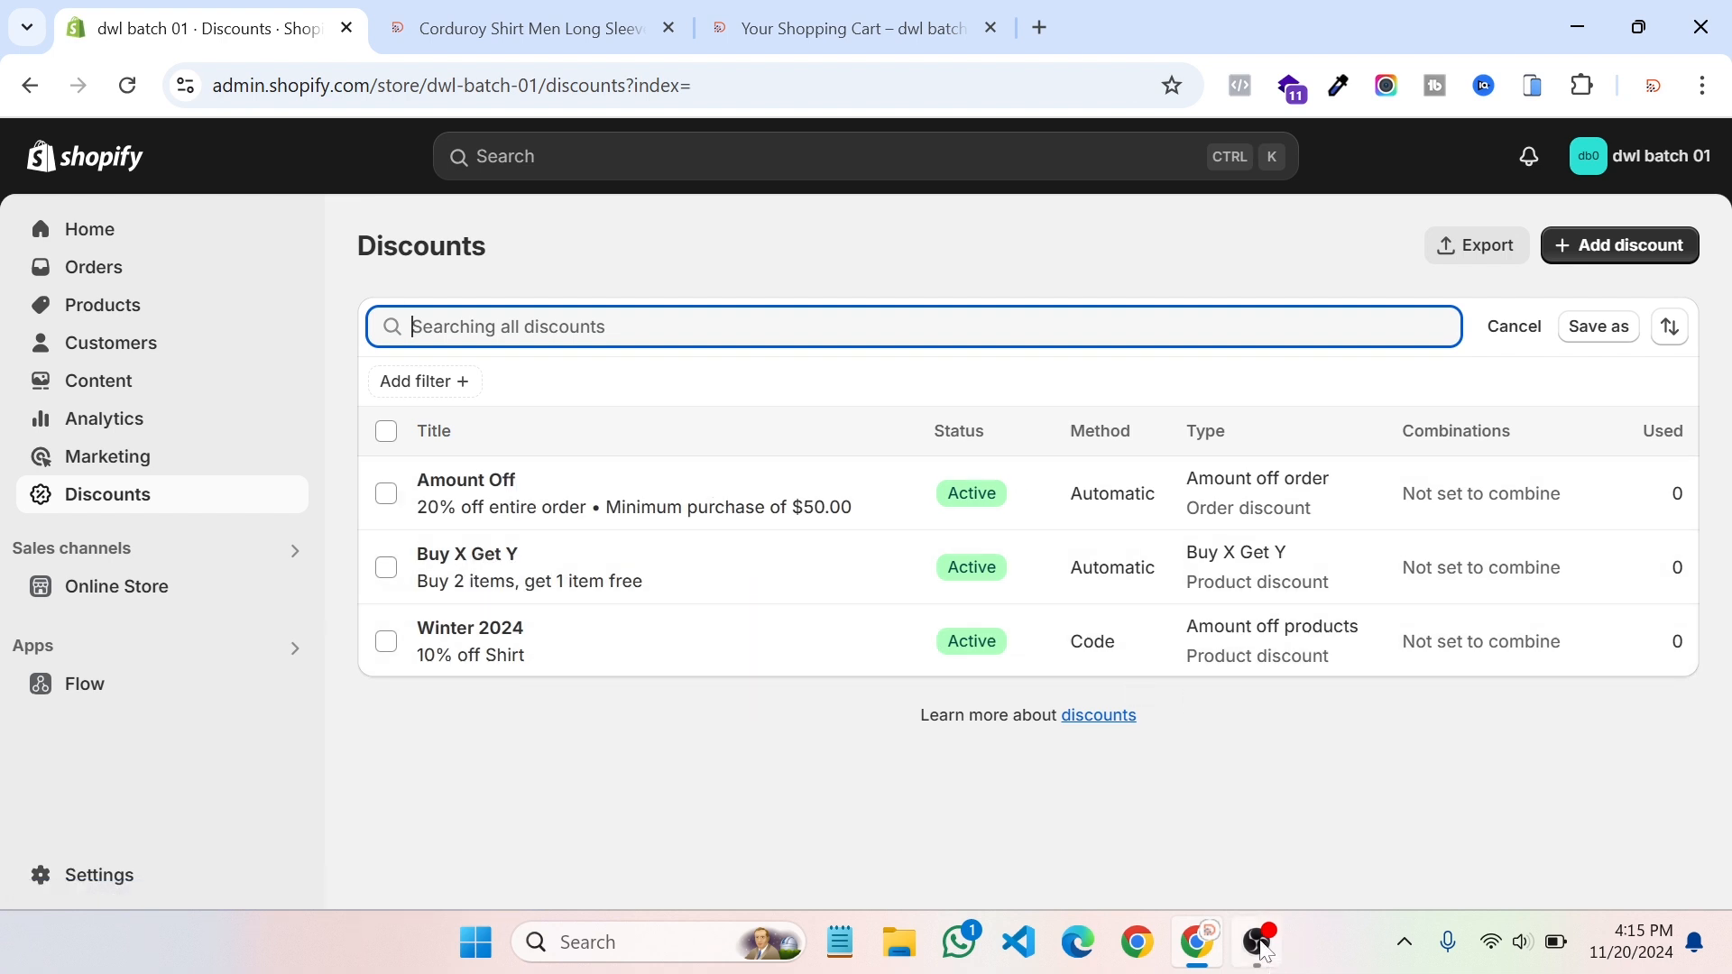
pyautogui.moveTo(1262, 946)
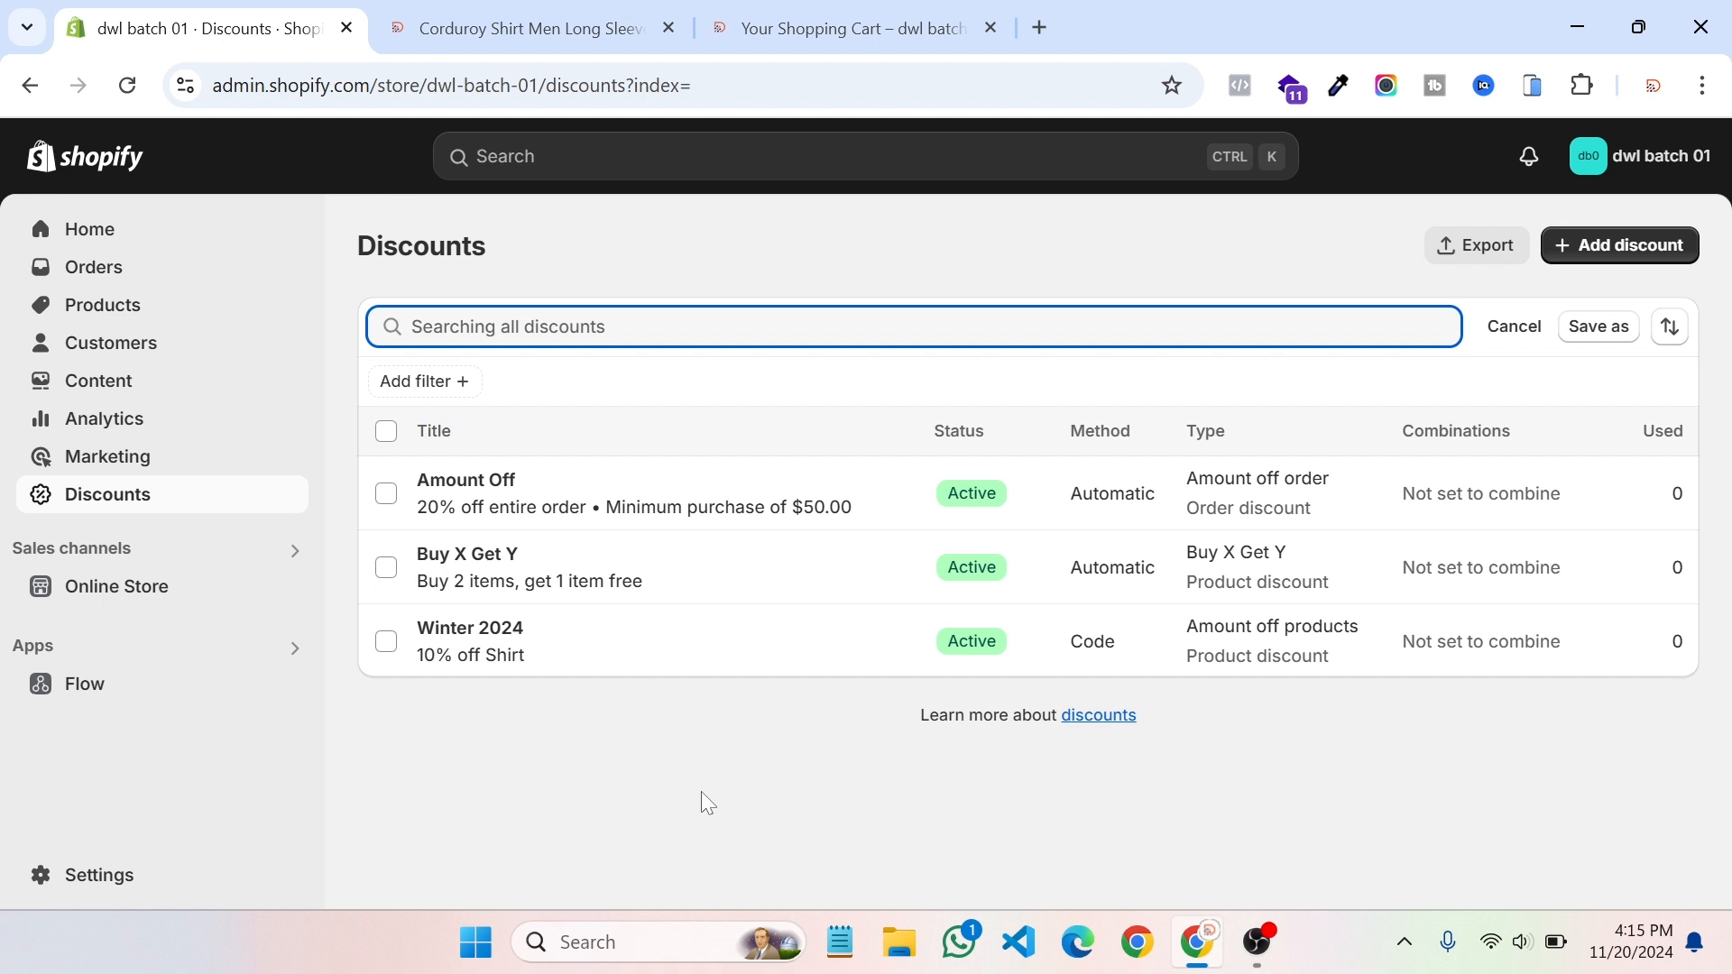